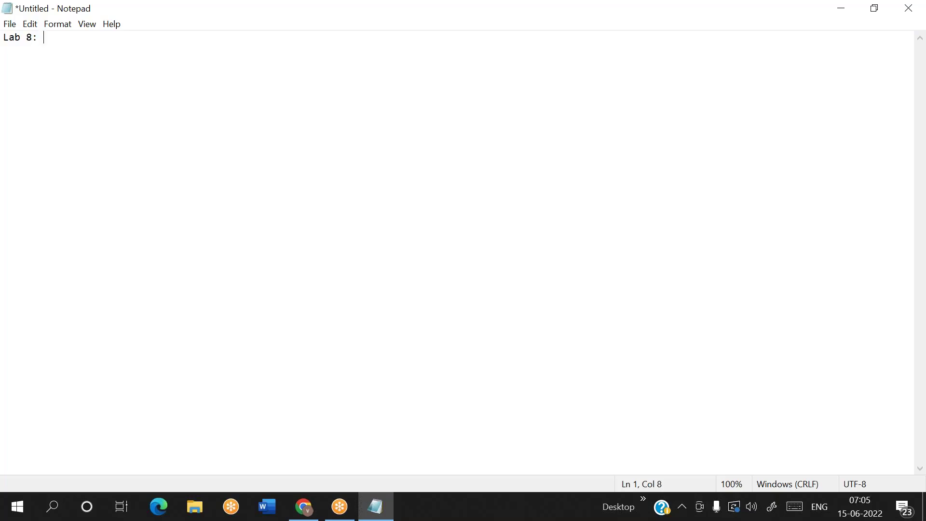
# Step: Write the Lab 8 title on debug, triggers and trigger types, plus the daily 4'o clock scheduling question
pyautogui.write('What is debug')
pyautogui.press('Return')
pyautogui.press('BackSpace')
pyautogui.write('and what is')
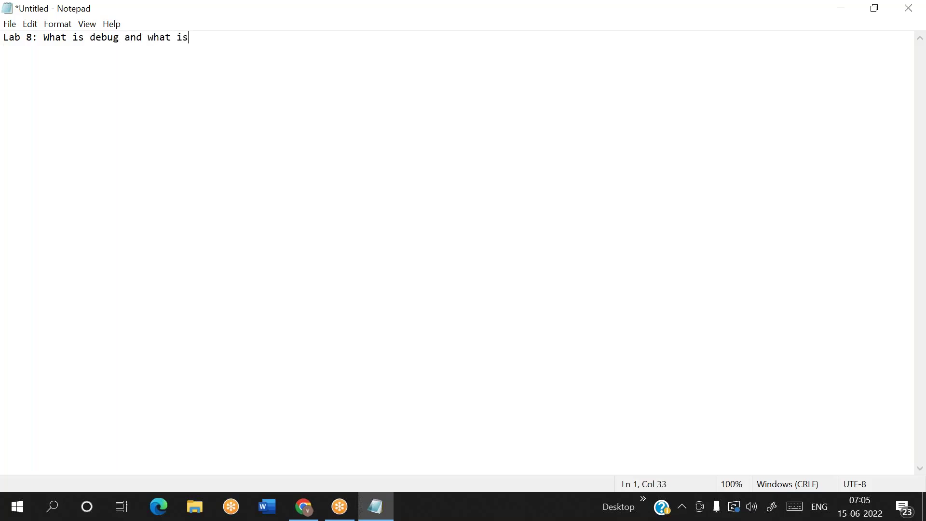
pyautogui.write(' trigger and How to')
pyautogui.press('BackSpace')
pyautogui.press('BackSpace')
pyautogui.press('BackSpace')
pyautogui.press('BackSpace')
pyautogui.press('BackSpace')
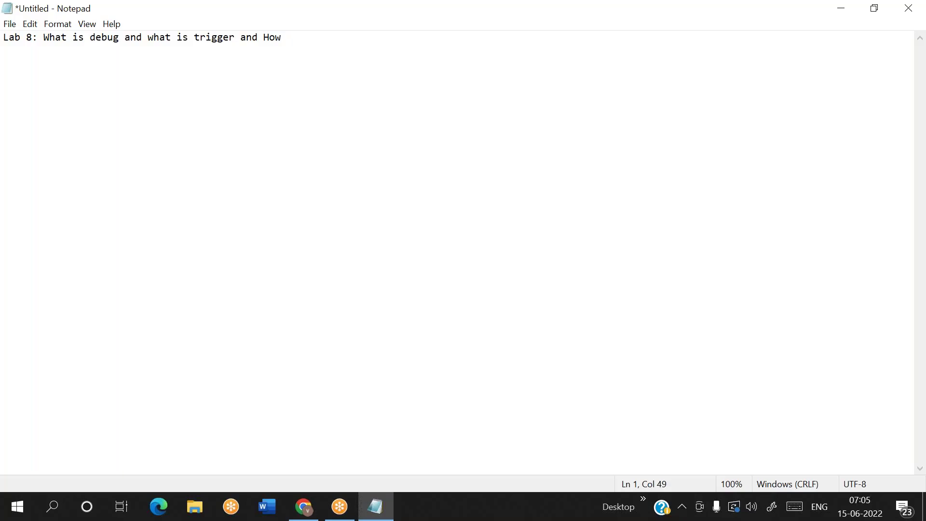
pyautogui.press('BackSpace')
pyautogui.write('Types of triggers ')
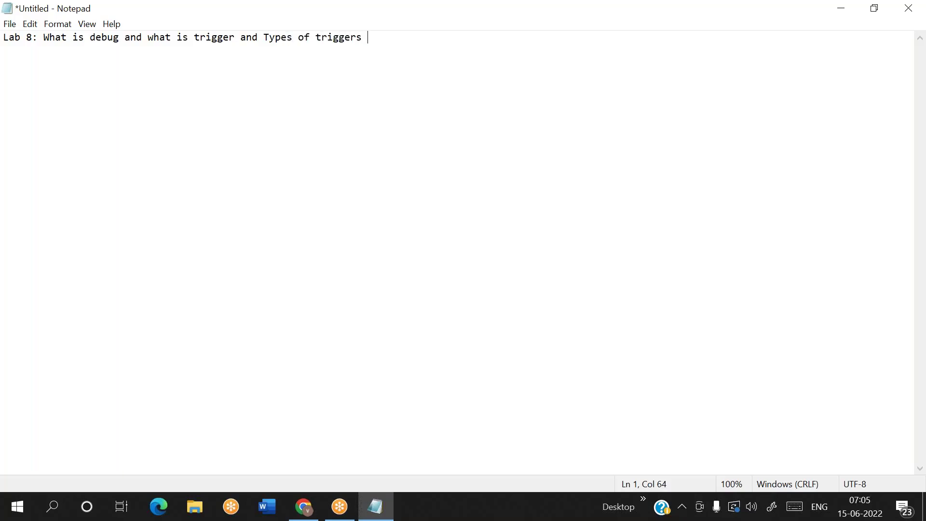
pyautogui.write('and when t')
pyautogui.press('BackSpace')
pyautogui.press('BackSpace')
pyautogui.press('BackSpace')
pyautogui.press('BackSpace')
pyautogui.write('How to schedule tri')
pyautogui.press('BackSpace')
pyautogui.press('BackSpace')
pyautogui.press('BackSpace')
pyautogui.write('pipeline to ru daily ')
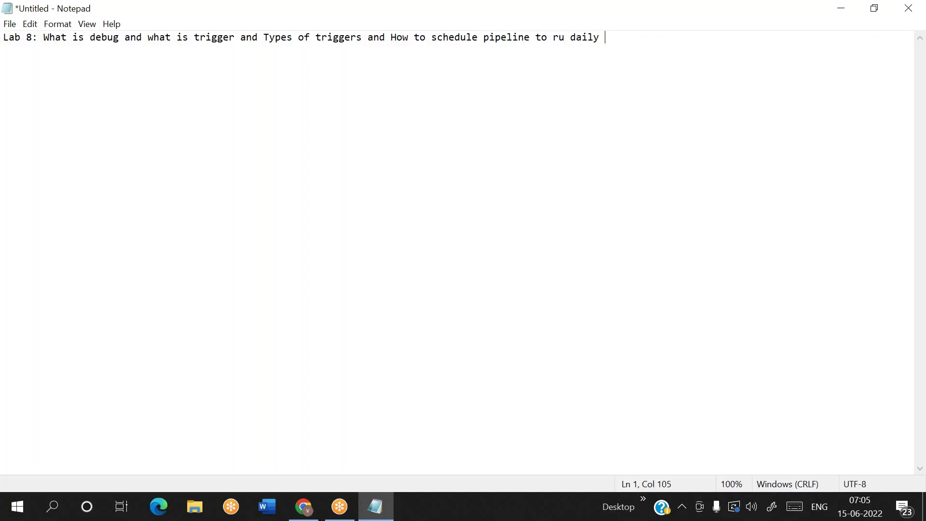
pyautogui.write("at 4'o clock")
pyautogui.press('Return')
pyautogui.press('Return')
# Step: Put the scheduling question on its own line prefixed with '?', and correct 'ru' to 'run'
pyautogui.click(394, 37)
pyautogui.press('Return')
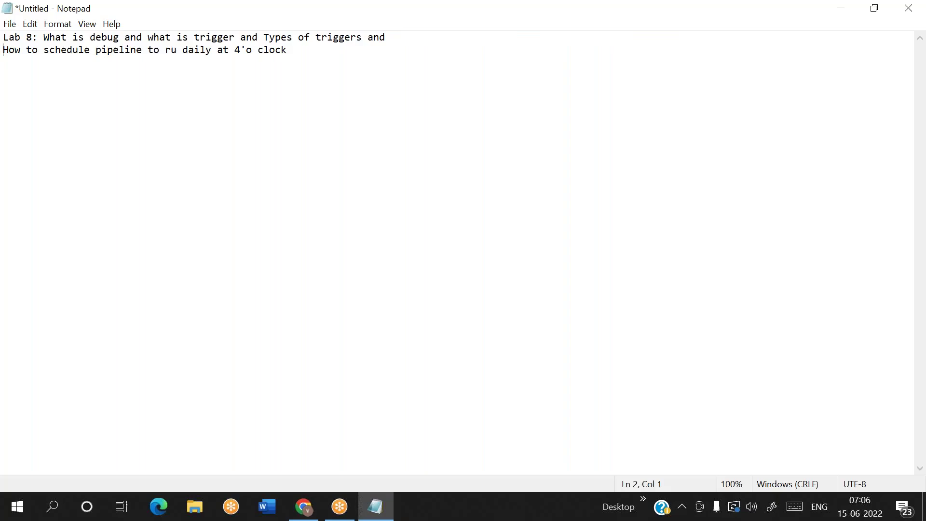
pyautogui.write('?')
pyautogui.press('End')
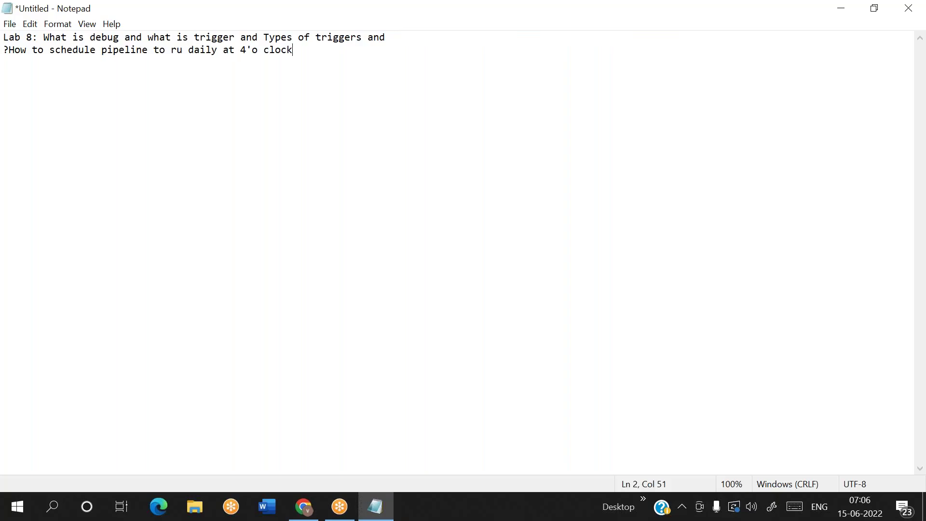
pyautogui.doubleClick(83, 50)
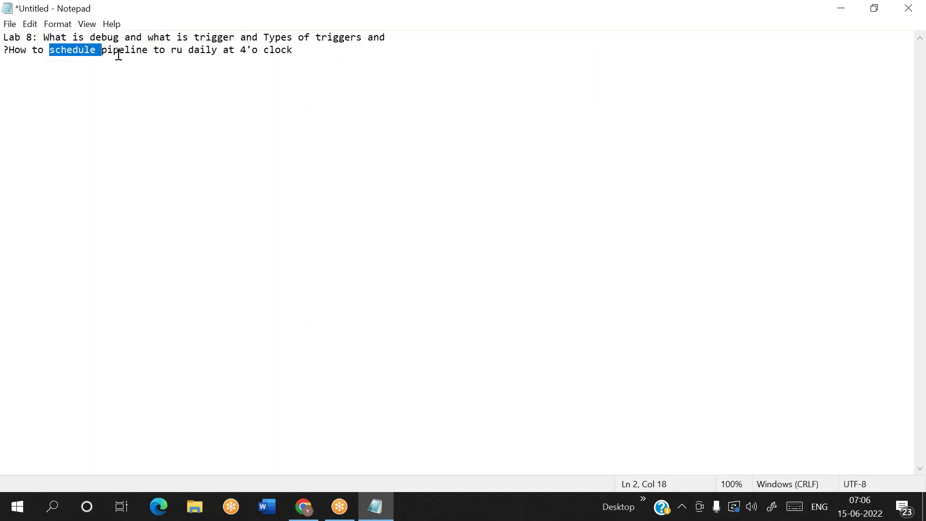
pyautogui.click(183, 51)
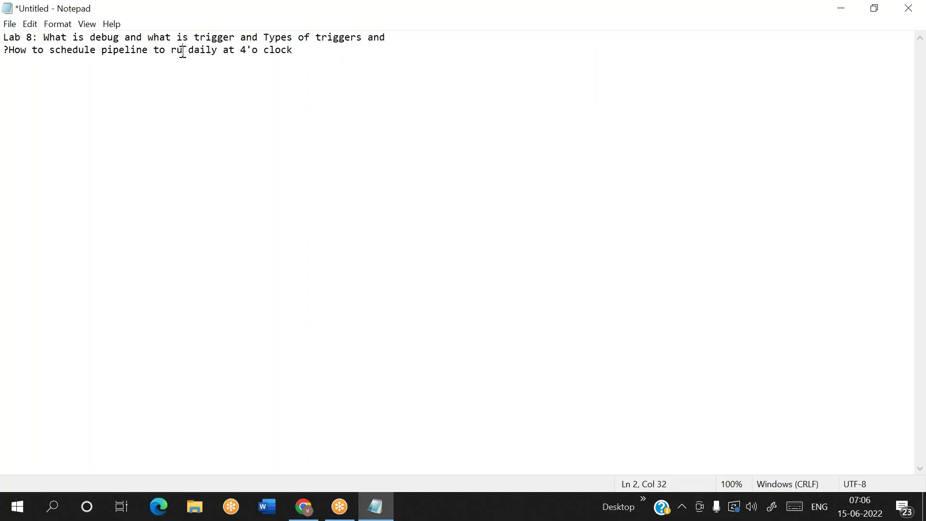
pyautogui.write('n')
pyautogui.press('End')
pyautogui.press('Return')
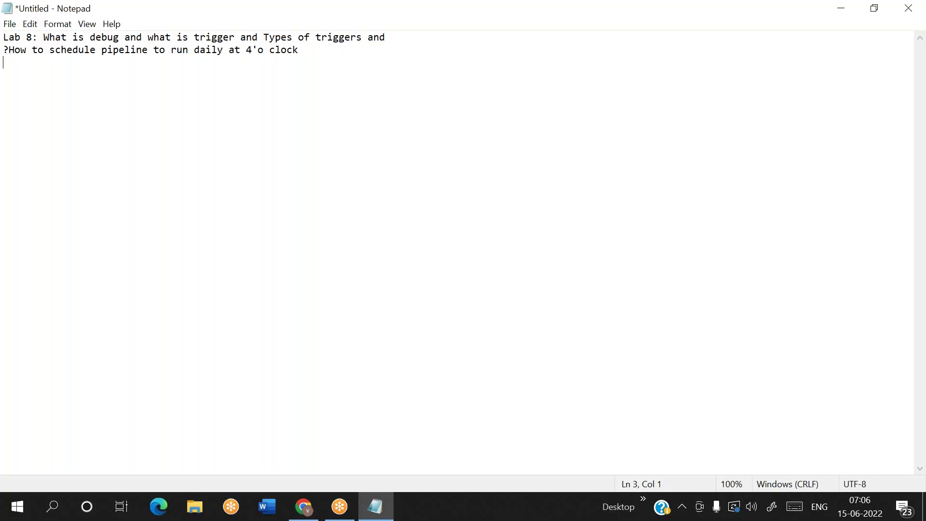
# Step: Add questions on running a pipeline every 10mins, every monday at 8AM IST, and the last day of every month
pyautogui.write('?How to run pipeline for e')
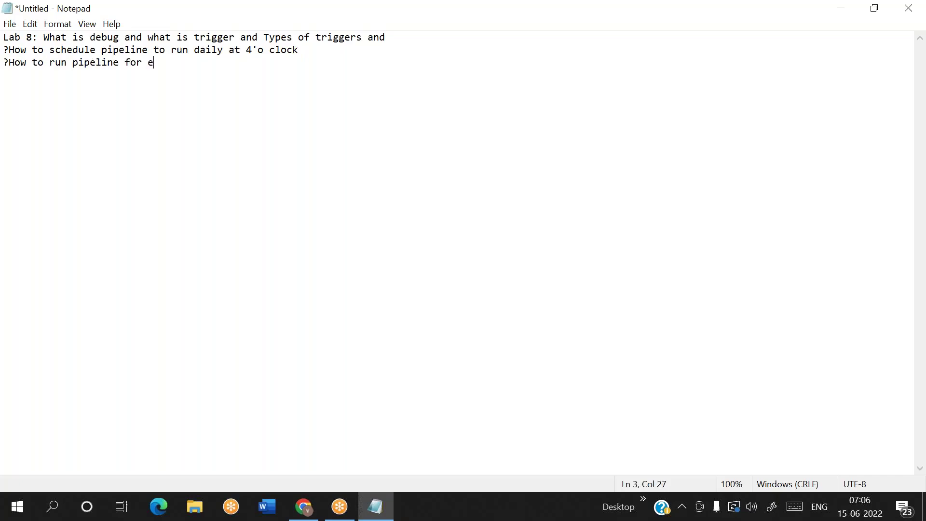
pyautogui.write('very 10mins')
pyautogui.press('Return')
pyautogui.write('?h')
pyautogui.press('BackSpace')
pyautogui.write('How to run pipeline ')
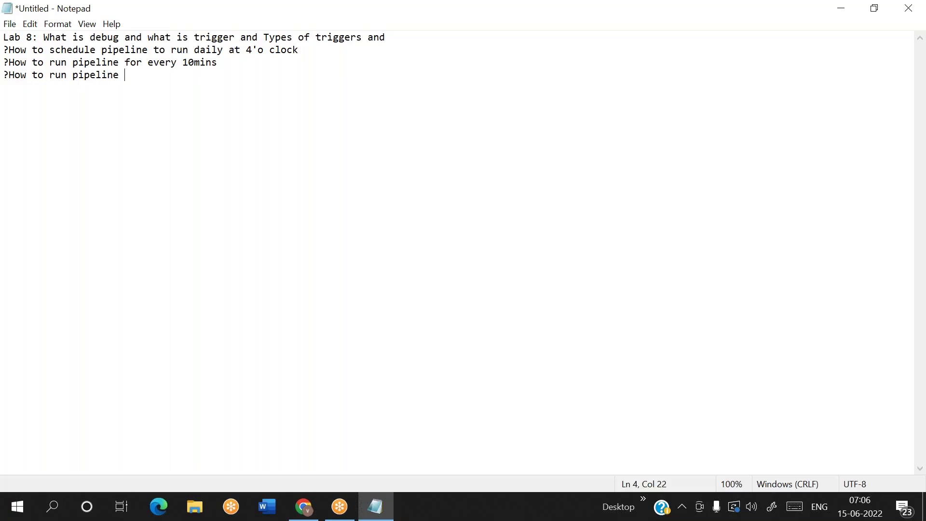
pyautogui.write('on every mn')
pyautogui.press('BackSpace')
pyautogui.write('onday at ')
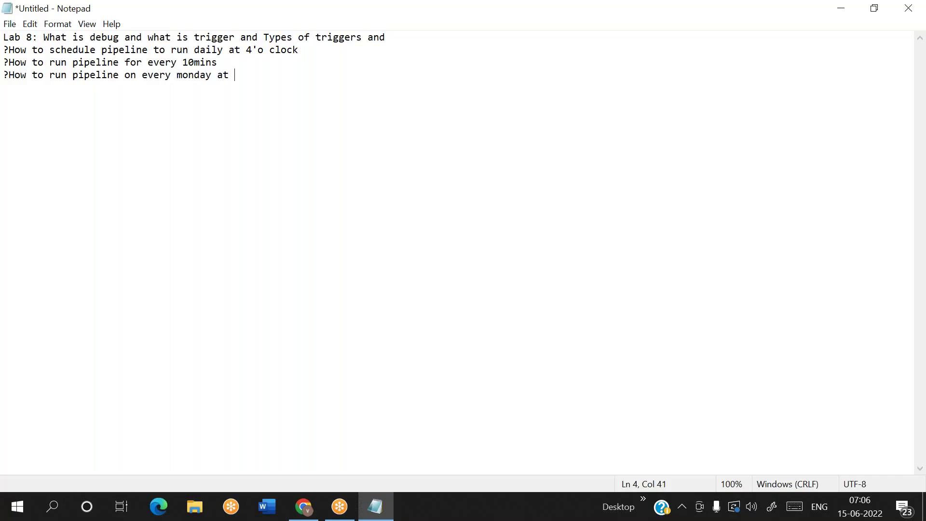
pyautogui.write('8AM IST')
pyautogui.press('Return')
pyautogui.write('?How to run p')
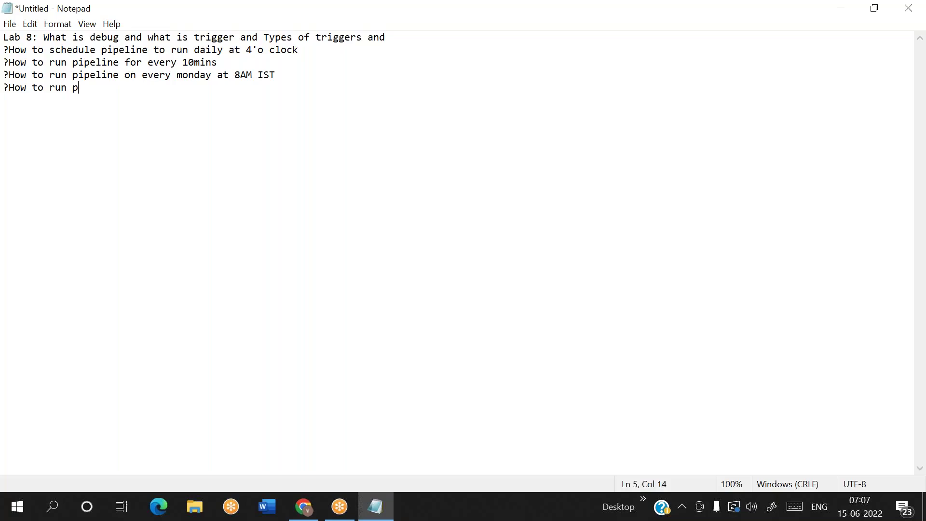
pyautogui.write('ipeline on last day of month')
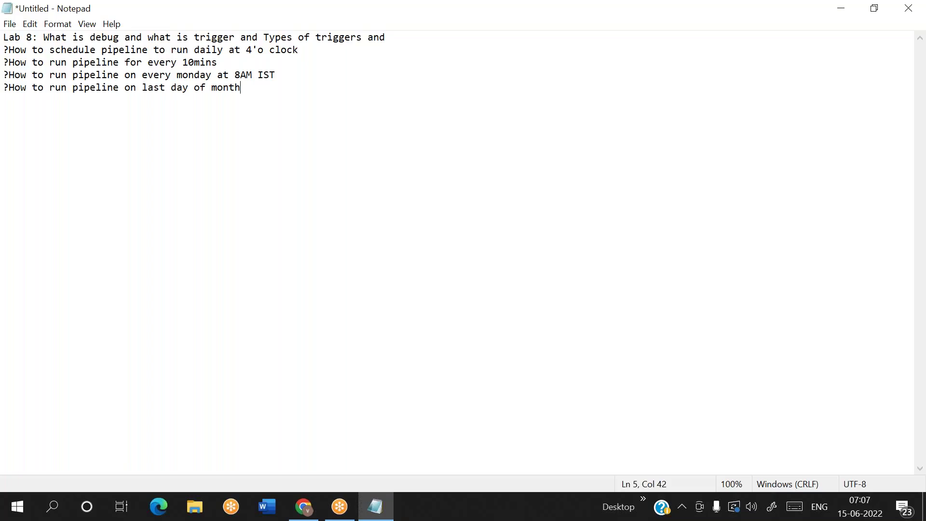
pyautogui.press('BackSpace')
pyautogui.press('BackSpace')
pyautogui.press('BackSpace')
pyautogui.press('BackSpace')
pyautogui.press('BackSpace')
pyautogui.write('ve')
pyautogui.press('BackSpace')
pyautogui.press('BackSpace')
pyautogui.write('every month')
pyautogui.press('Return')
# Step: Add two empty '?' lines, leave blank lines, then type the 'what is debug:' heading
pyautogui.write('?')
pyautogui.press('Return')
pyautogui.write('?')
pyautogui.press('Return')
pyautogui.press('Return')
pyautogui.press('Return')
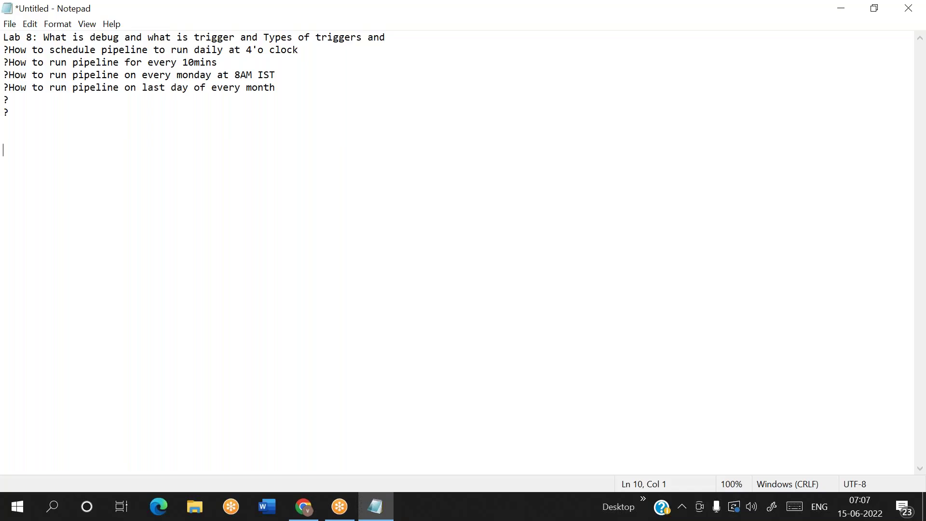
pyautogui.press('Return')
pyautogui.press('Return')
pyautogui.write('what is debug"')
pyautogui.press('BackSpace')
pyautogui.write(':')
# Step: Write points 1–3: partial pipeline execution, executing without publishing, and nested pipelines hiding per-activity results
pyautogui.write('1. ')
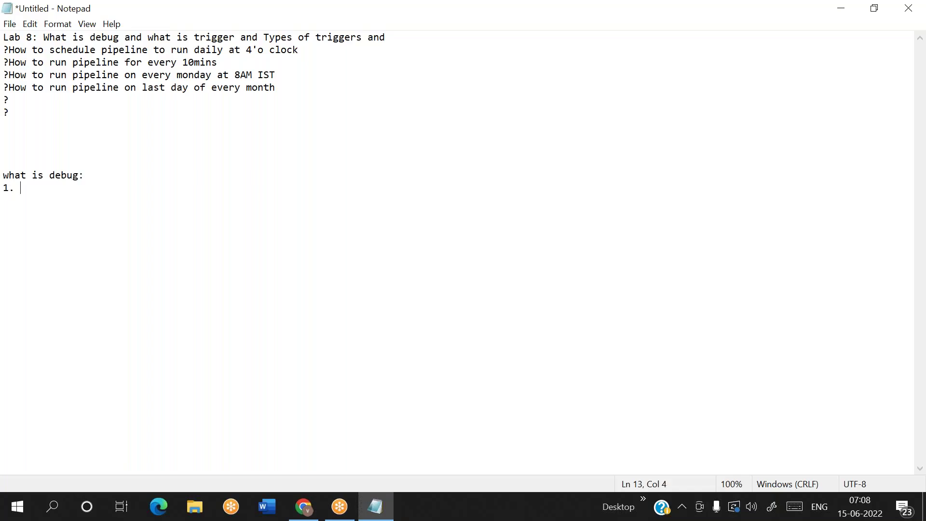
pyautogui.write('We can execute pi')
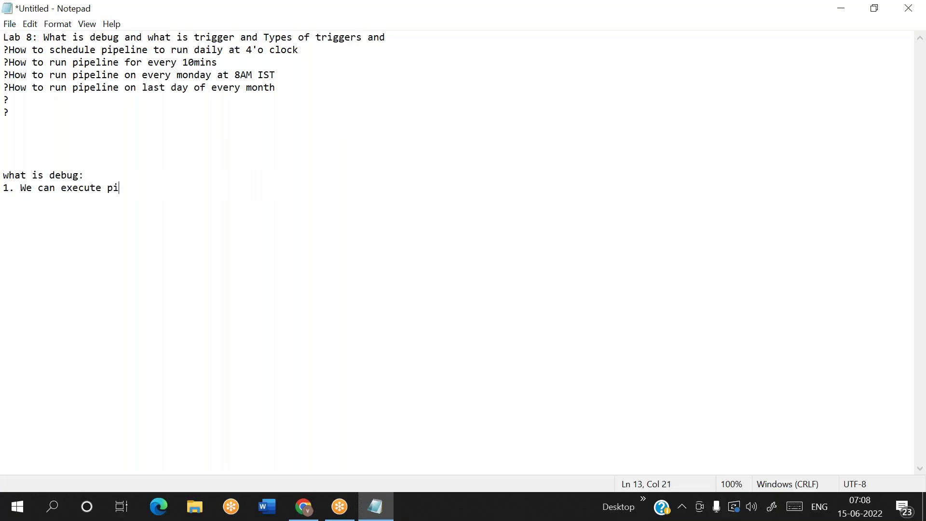
pyautogui.write('peline partially l')
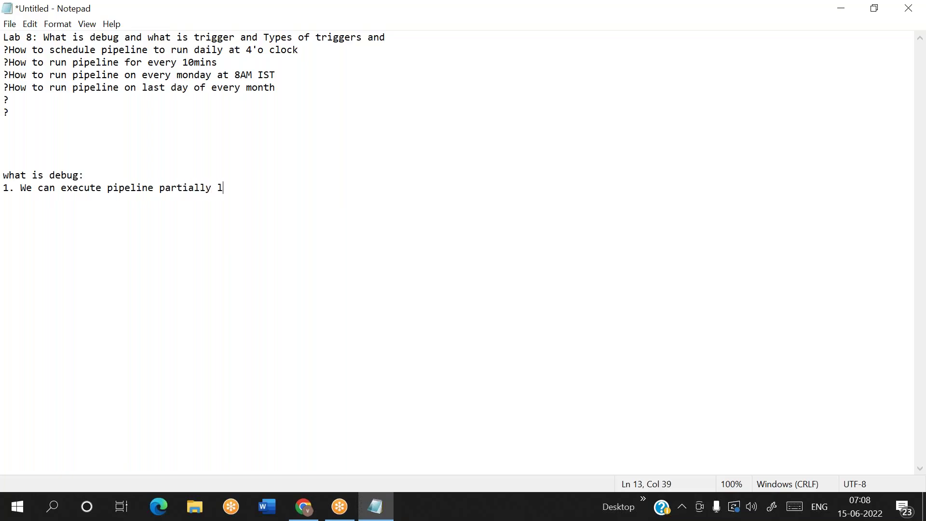
pyautogui.write('ike whatever activitie')
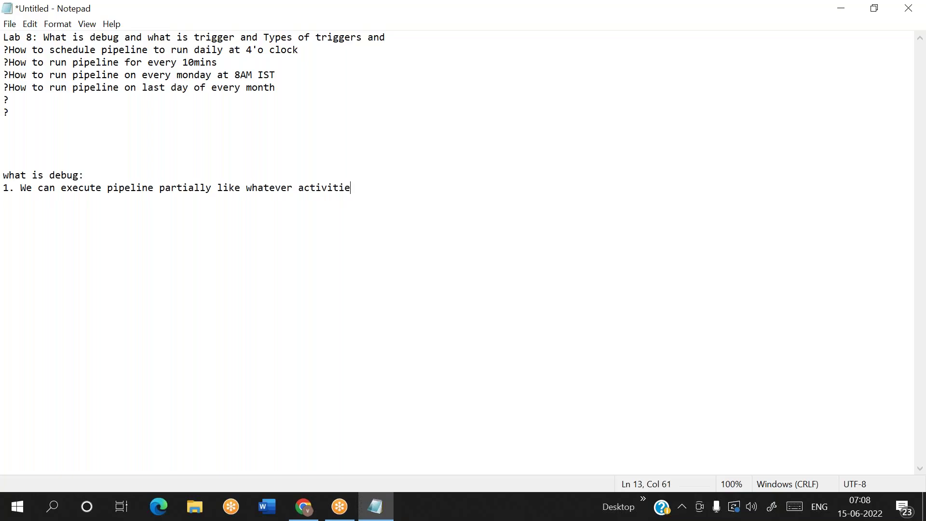
pyautogui.write('s we want to execute w')
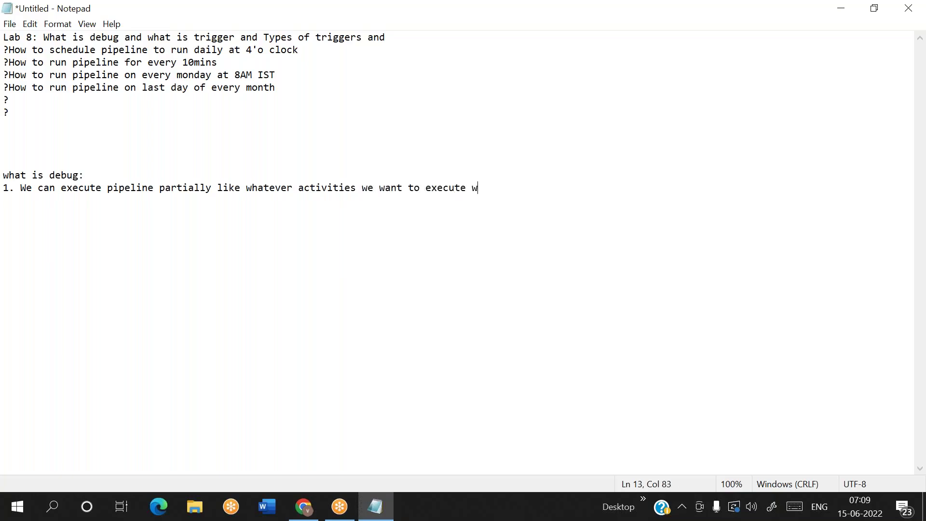
pyautogui.write('e can execute')
pyautogui.press('Return')
pyautogui.write('2. We can e')
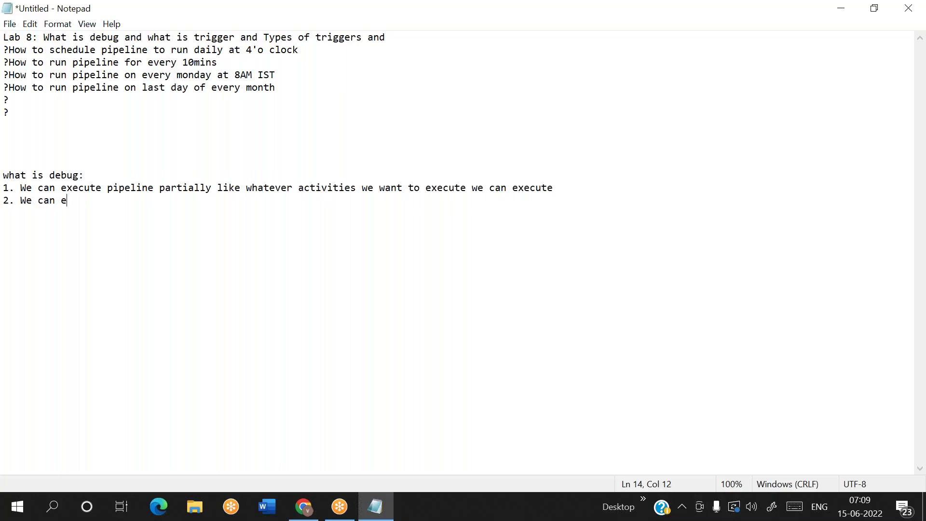
pyautogui.write('xecute pipeline without')
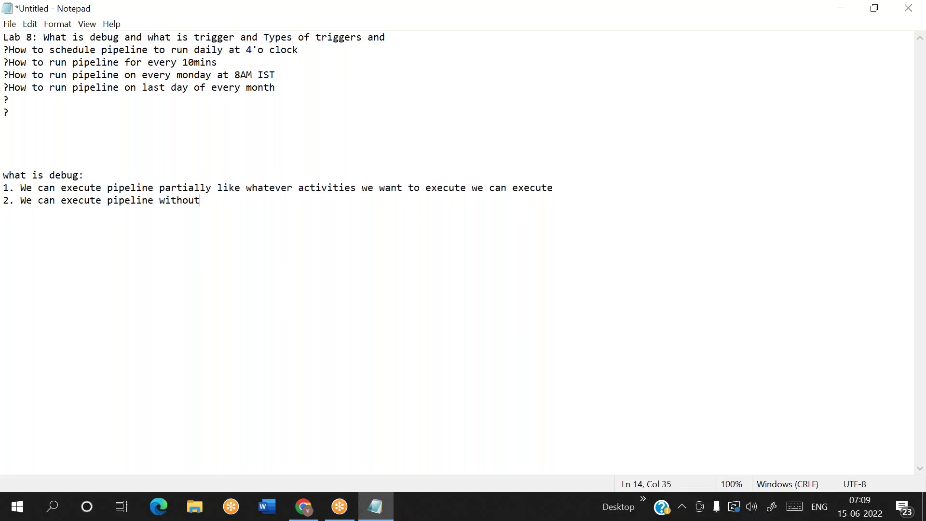
pyautogui.write(' publishing')
pyautogui.press('Return')
pyautogui.write('3. when we')
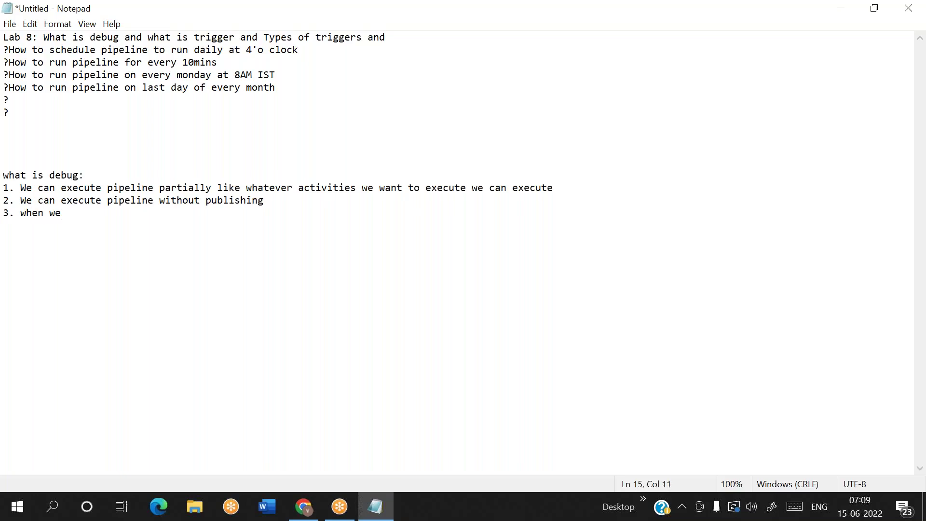
pyautogui.write(' execute nested p')
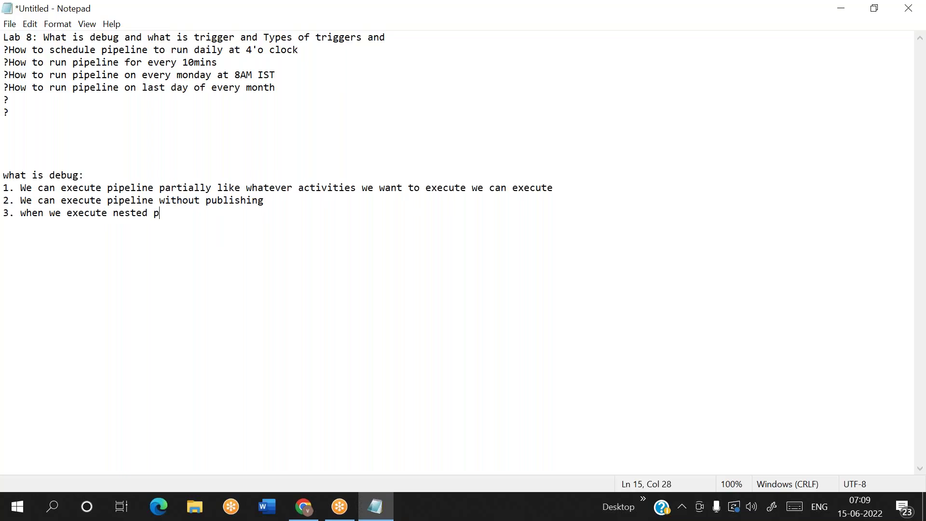
pyautogui.write('ipeline, we can not see r')
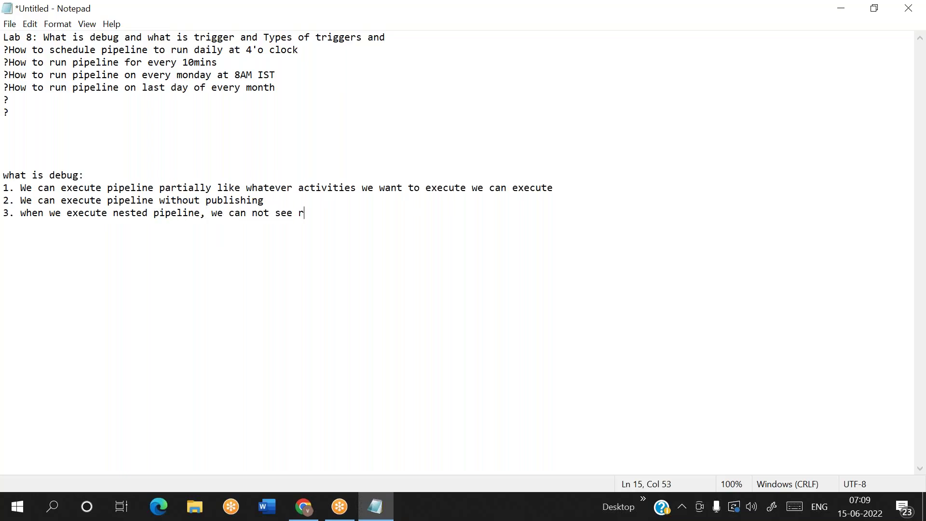
pyautogui.write('esult of each act')
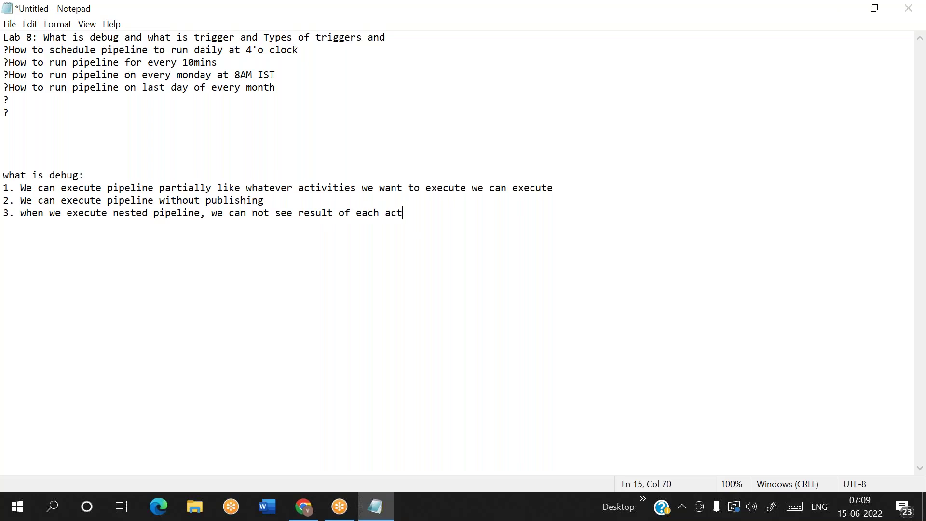
pyautogui.write('ivity individually.')
pyautogui.press('Return')
pyautogui.press('Return')
pyautogui.press('Return')
pyautogui.press('Return')
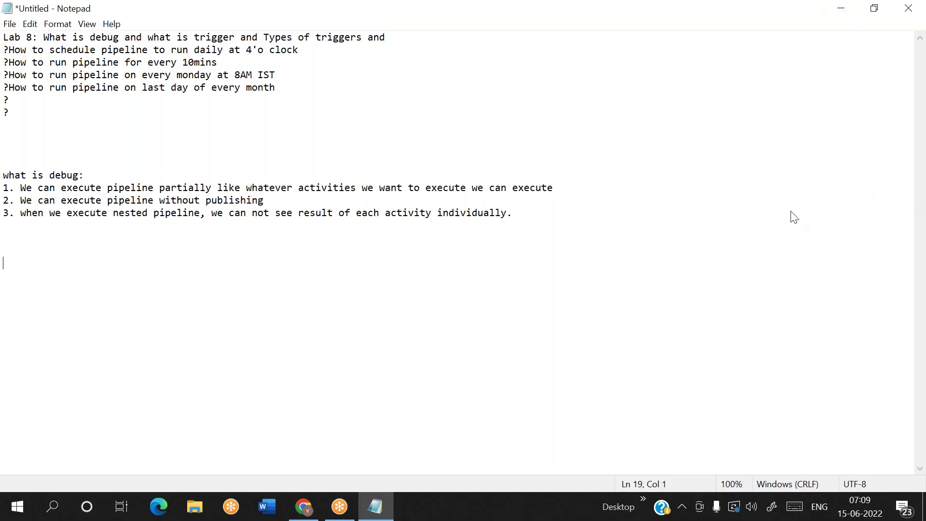
pyautogui.click(777, 211)
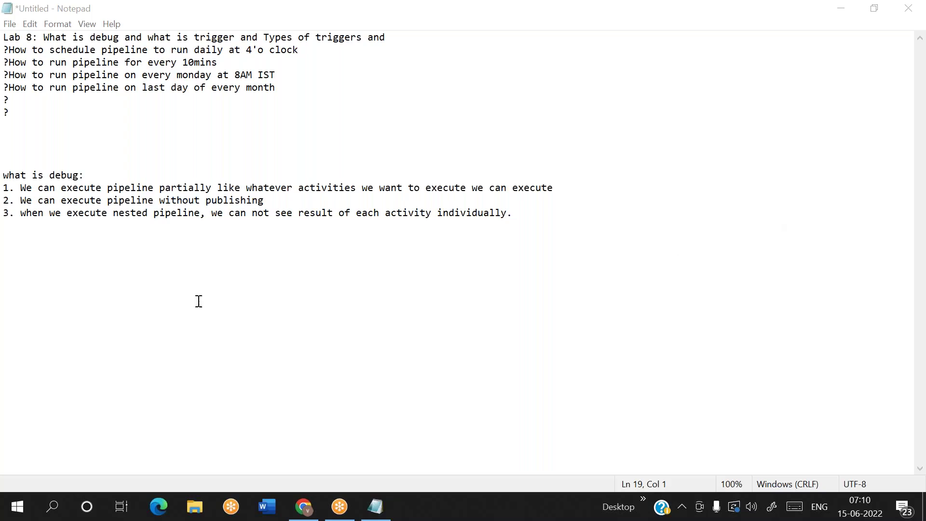
pyautogui.click(114, 281)
# Step: Write the definition 'Trigger : It is used to automate pipelines which run activities at desired time'
pyautogui.write('Trig')
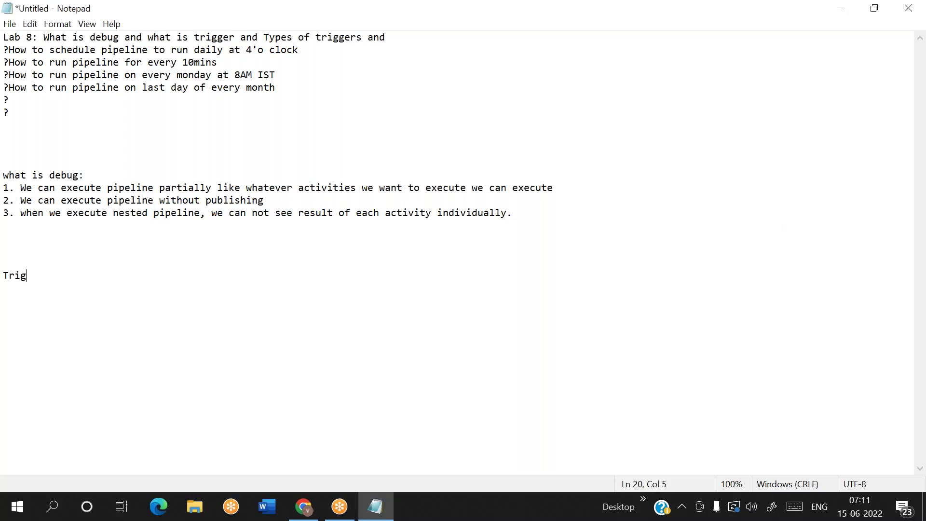
pyautogui.write('ger : It is used to automate p')
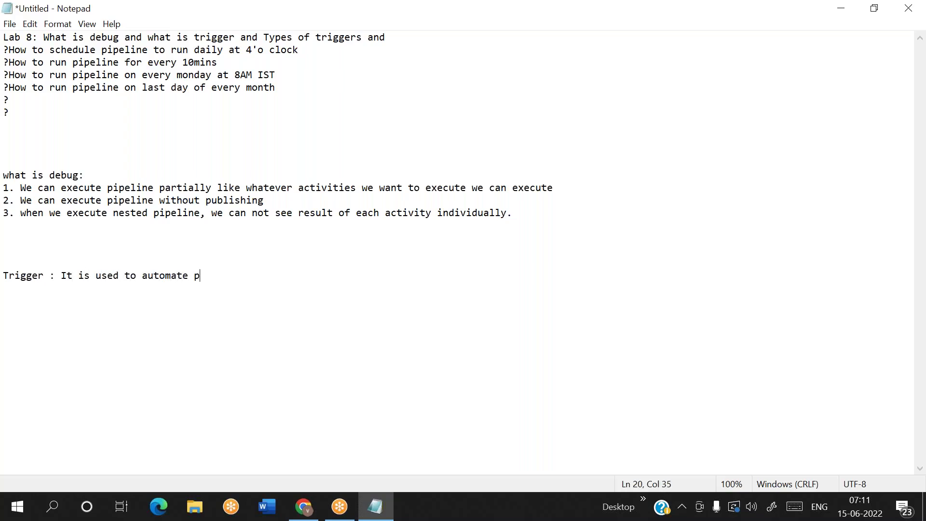
pyautogui.write('ipelines which run activit')
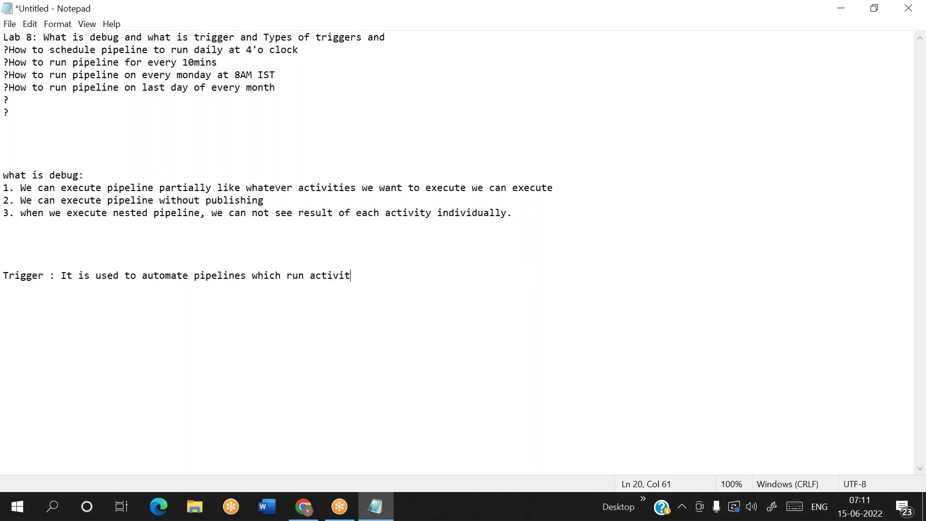
pyautogui.write('es at desired tim')
pyautogui.write('e')
pyautogui.press('Return')
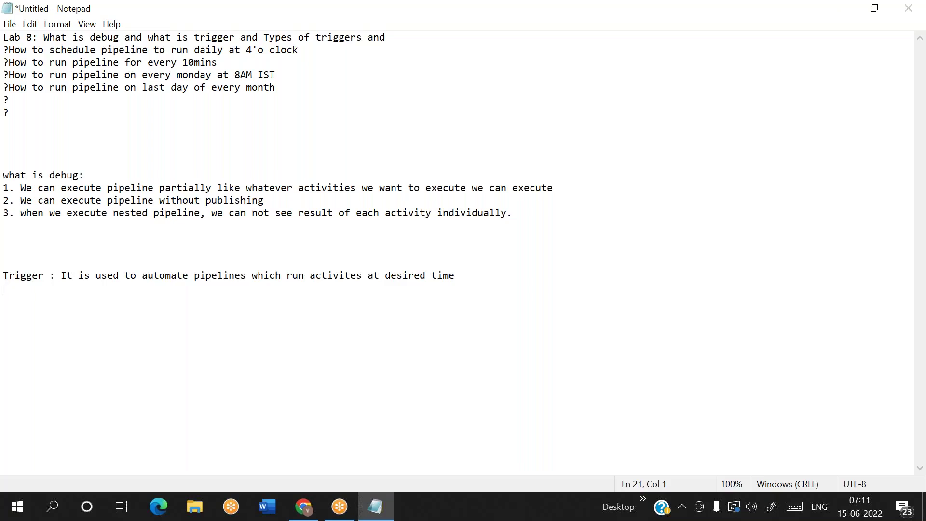
pyautogui.press('BackSpace')
pyautogui.write('1.')
pyautogui.press('BackSpace')
pyautogui.press('BackSpace')
# Step: Add 'we have 3 types of triggers' listing scheduled, event based and tumbling window, then begin '1. Scheduled'
pyautogui.press('Return')
pyautogui.write('we have 3 types of ')
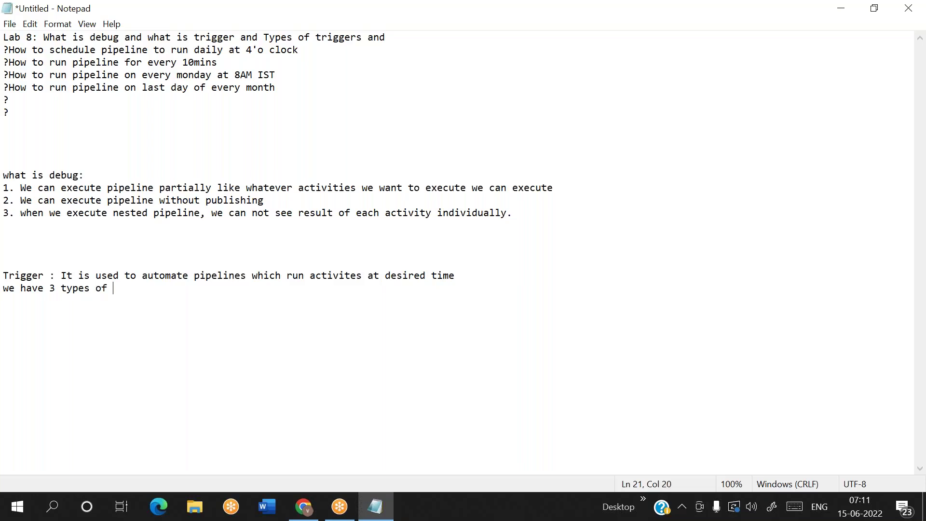
pyautogui.write('triggers')
pyautogui.press('Return')
pyautogui.write('1. scheduled')
pyautogui.press('BackSpace')
pyautogui.write('d trigger')
pyautogui.press('Return')
pyautogui.write('2. Event ')
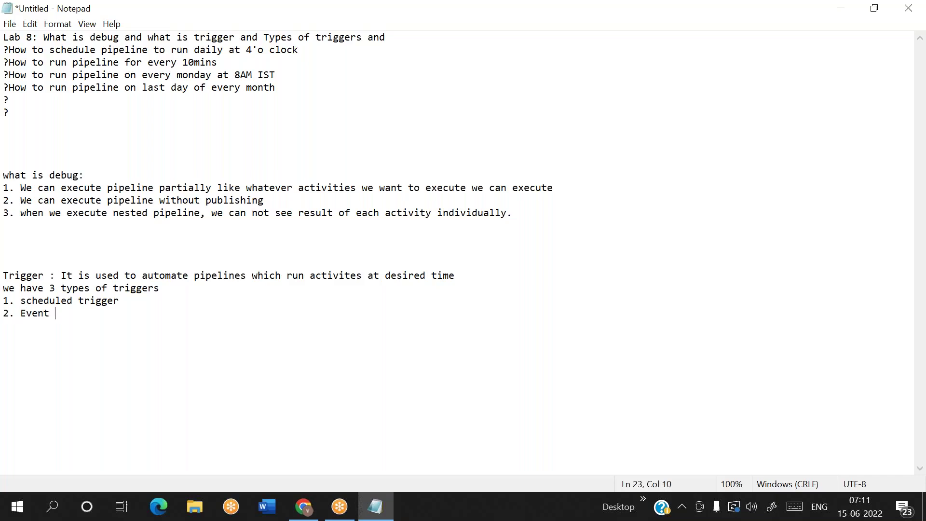
pyautogui.write('based trigger')
pyautogui.press('Return')
pyautogui.write('3. ')
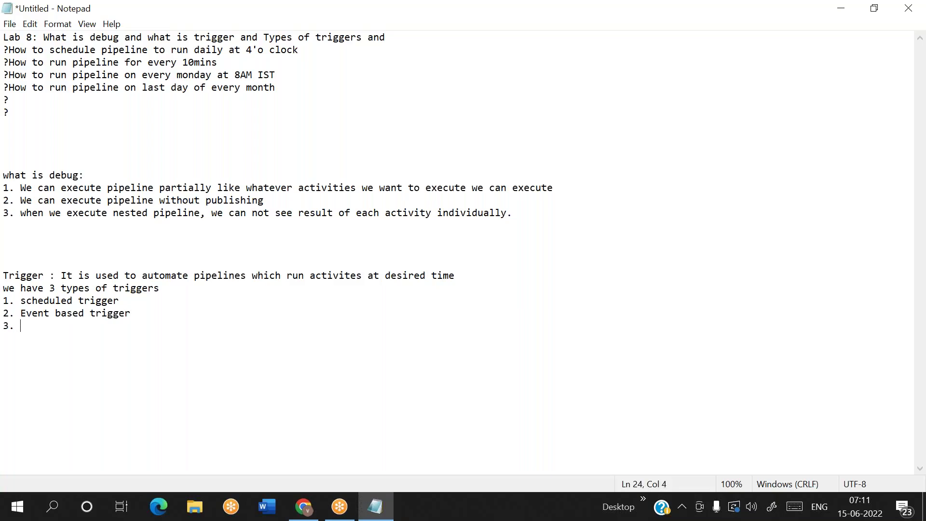
pyautogui.write('Tumbling window trigger')
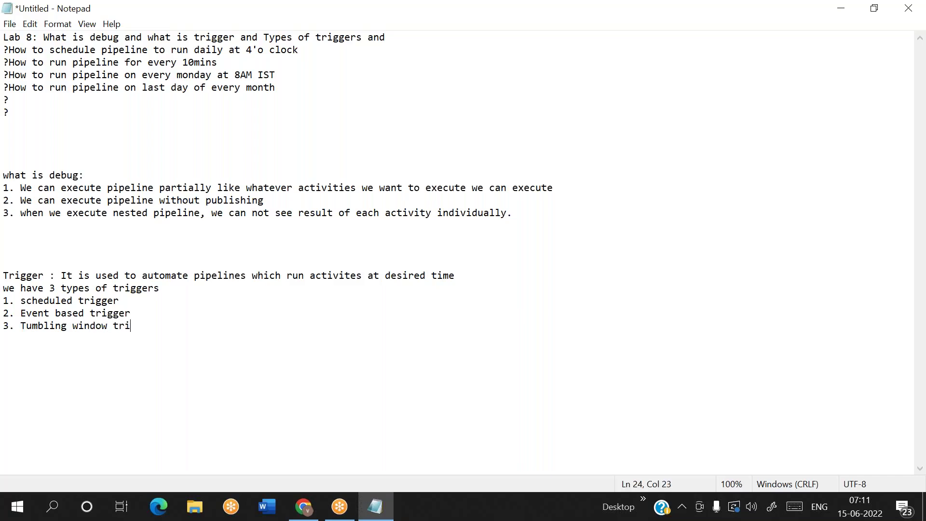
pyautogui.press('Return')
pyautogui.press('Return')
pyautogui.write('1. Scheduled')
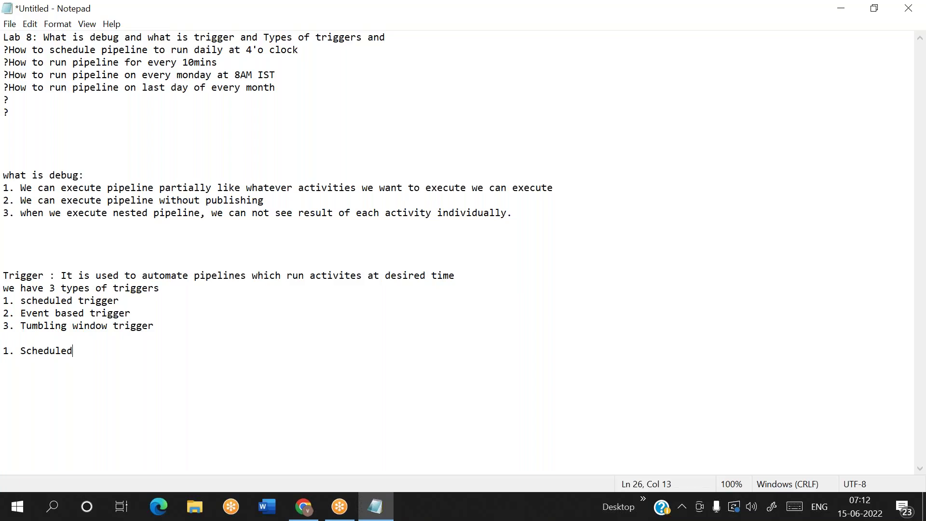
# Step: Complete '1. Scheduled trigger :' with '> It is used to run pipeline on time basis'
pyautogui.write('trigger :')
pyautogui.press('Return')
pyautogui.write('> It is i')
pyautogui.press('BackSpace')
pyautogui.write('used to run')
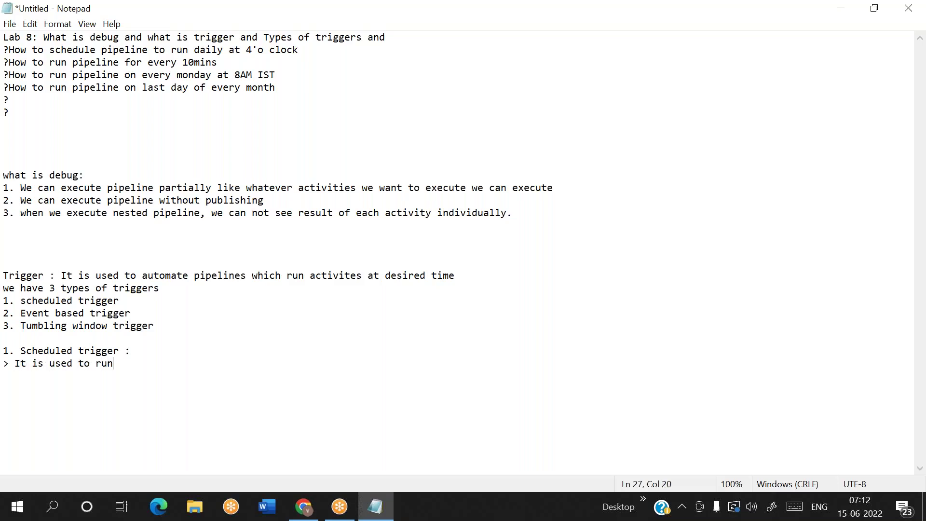
pyautogui.write(' pipeline o')
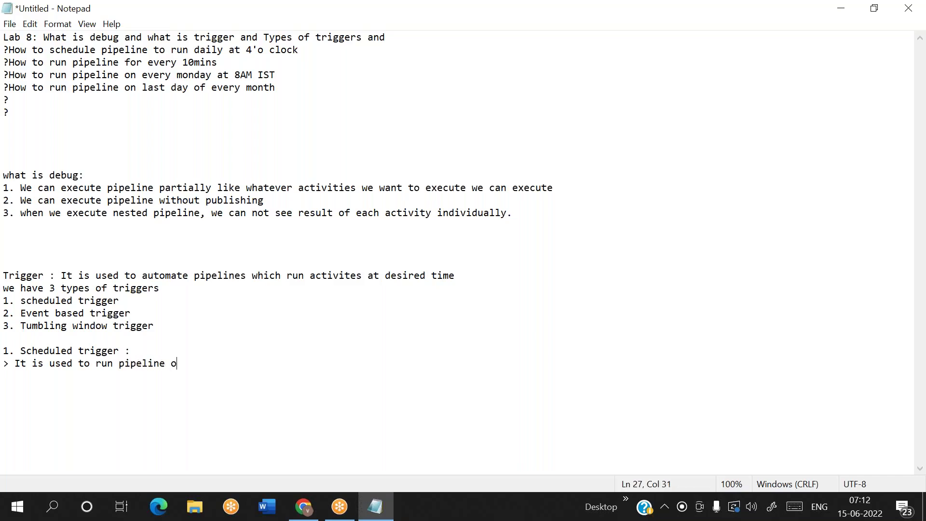
pyautogui.write('n time va')
pyautogui.press('BackSpace')
pyautogui.press('BackSpace')
pyautogui.write('basis')
# Step: Add the example line: every minute, every hour, every day, every week, every month
pyautogui.press('Return')
pyautogui.write('ex: for evetry')
pyautogui.press('BackSpace')
pyautogui.press('BackSpace')
pyautogui.press('BackSpace')
pyautogui.write('ry minute, every hour, every day, ee')
pyautogui.press('BackSpace')
pyautogui.write('very week, eev')
pyautogui.press('BackSpace')
pyautogui.press('BackSpace')
pyautogui.write('ver')
pyautogui.press('BackSpace')
pyautogui.press('BackSpace')
pyautogui.write('ery month')
pyautogui.press('Return')
pyautogui.press('Return')
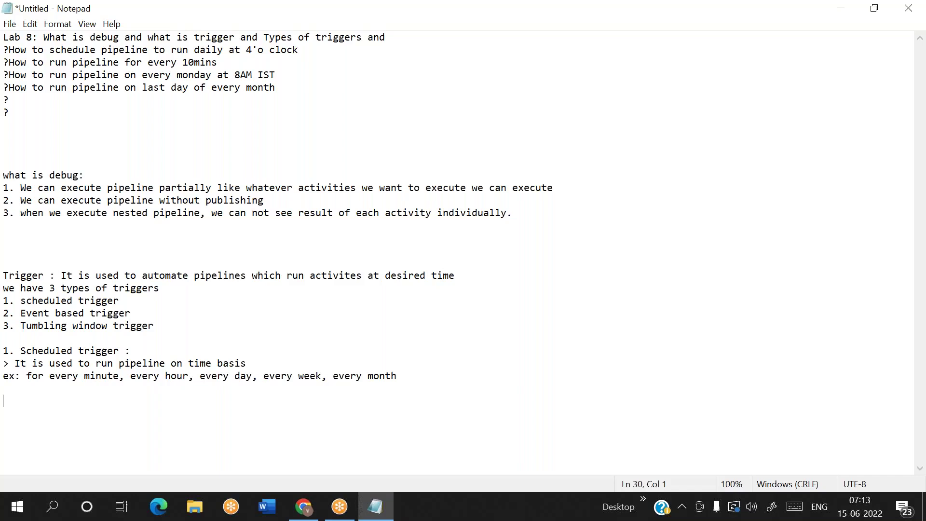
# Step: Highlight the words 'Scheduled' and 'trigger' in the note while explaining them
pyautogui.doubleClick(53, 349)
pyautogui.doubleClick(95, 351)
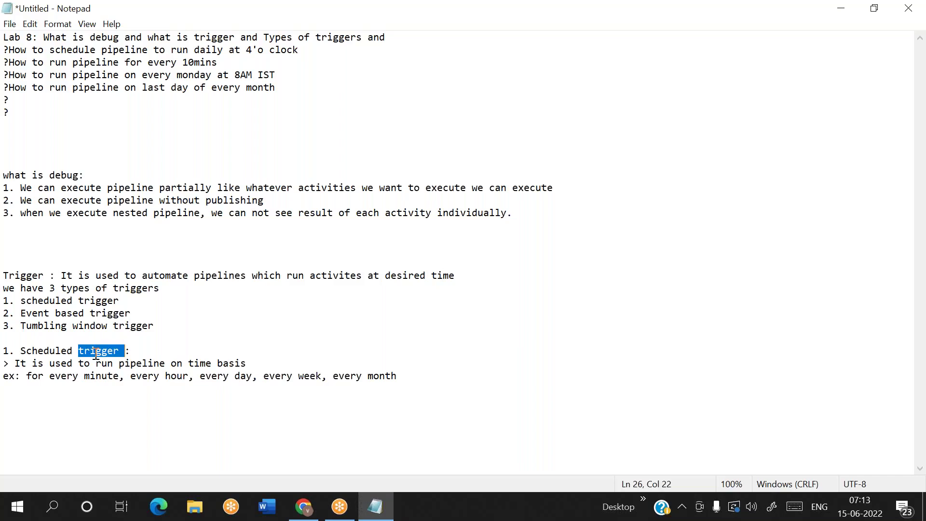
pyautogui.doubleClick(48, 349)
pyautogui.doubleClick(79, 351)
pyautogui.doubleClick(109, 352)
pyautogui.click(407, 370)
# Step: Add '> Event Trigger :' explaining event based triggers run pipelines when files arrive in blob or data lake storage
pyautogui.press('Down')
pyautogui.press('Return')
pyautogui.press('Return')
pyautogui.write('> ')
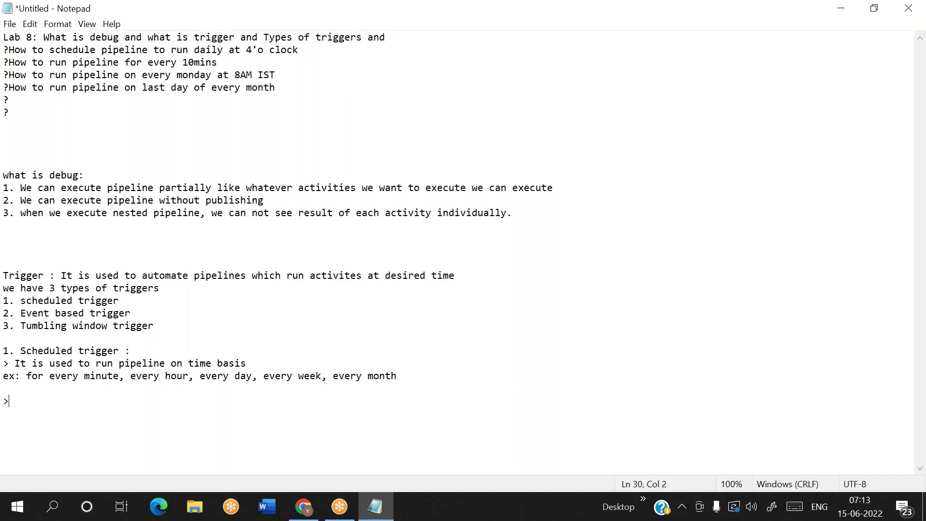
pyautogui.write('Event Trigger :')
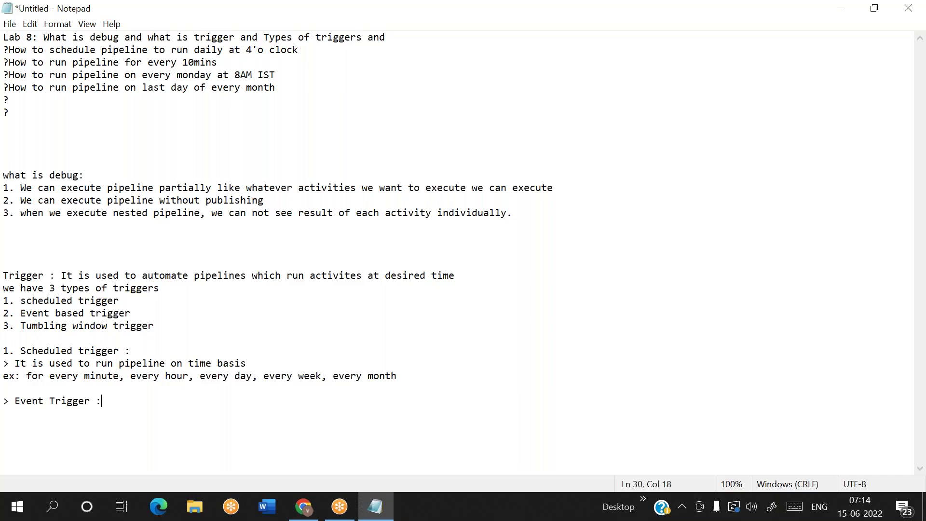
pyautogui.press('Return')
pyautogui.write('> Whenever new file ar')
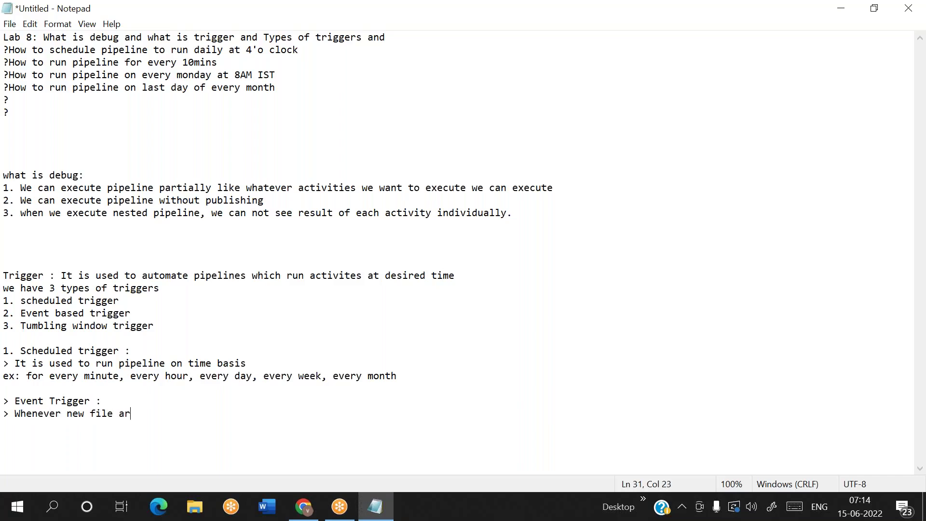
pyautogui.write('rived into blob or data lake ')
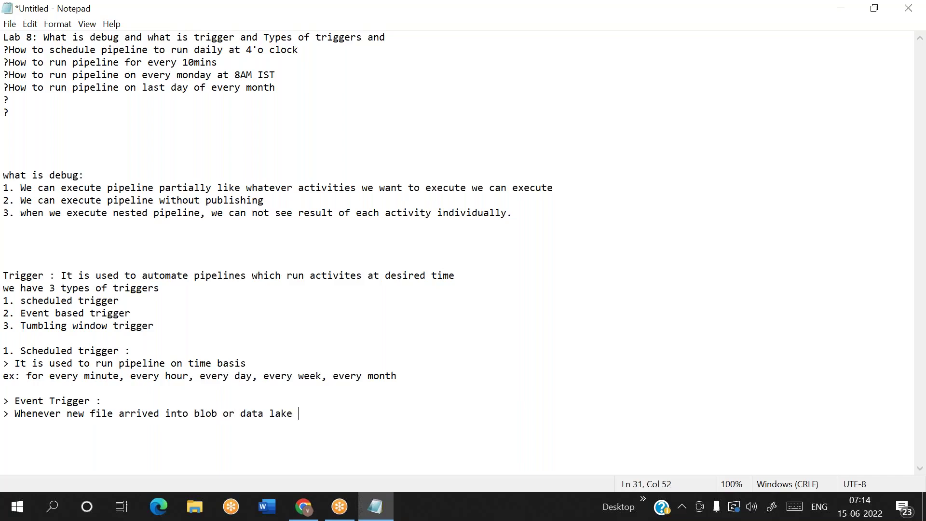
pyautogui.write('storage, if we want to rund')
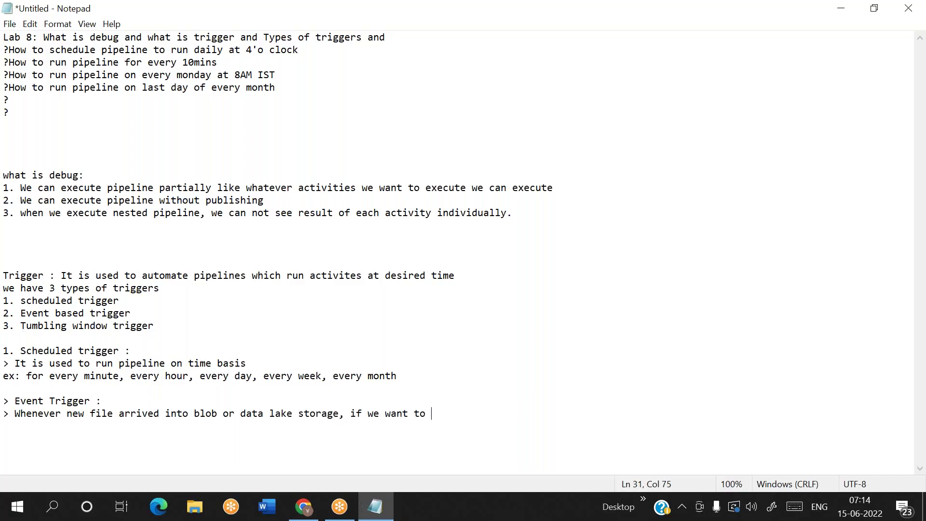
pyautogui.press('BackSpace')
pyautogui.write('pipeline we ca')
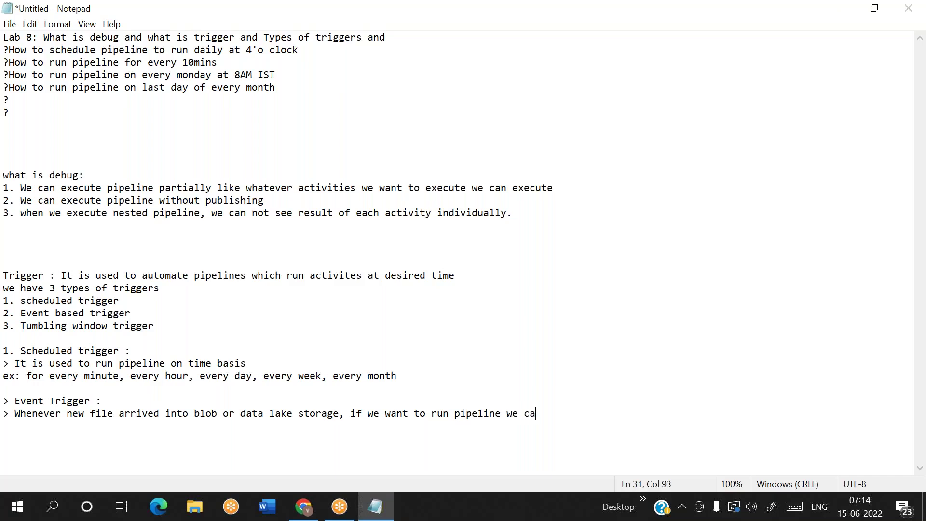
pyautogui.write('n go for even')
pyautogui.press('BackSpace')
pyautogui.write('t based')
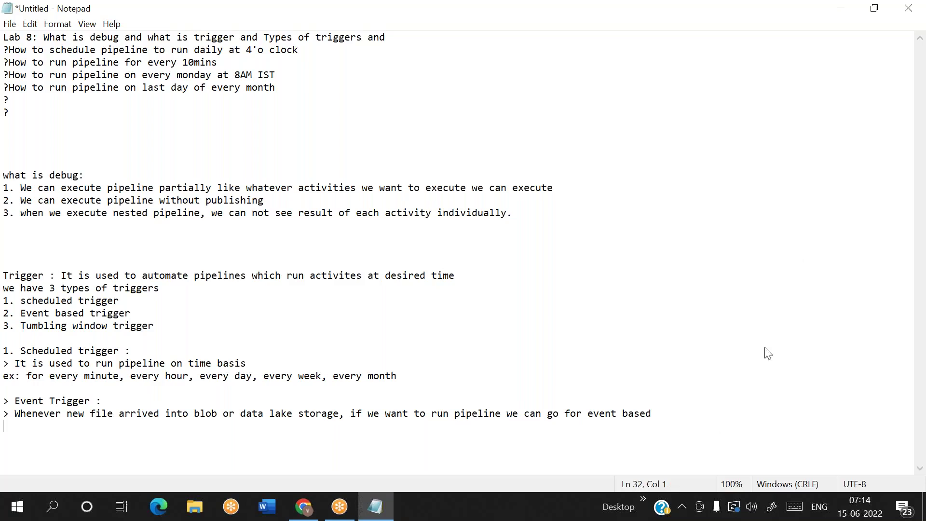
# Step: Insert 'gen2' after 'storage' in the event trigger explanation
pyautogui.click(780, 208)
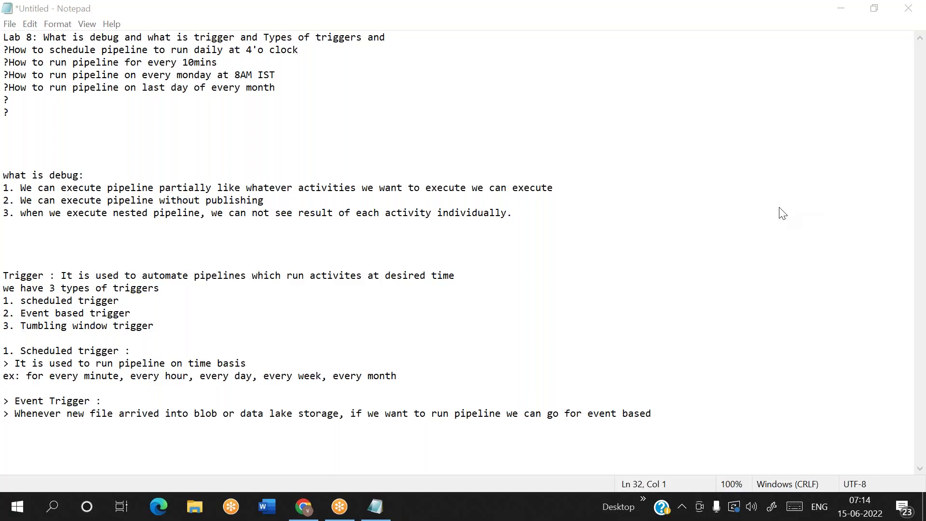
pyautogui.click(341, 414)
pyautogui.write('gen2')
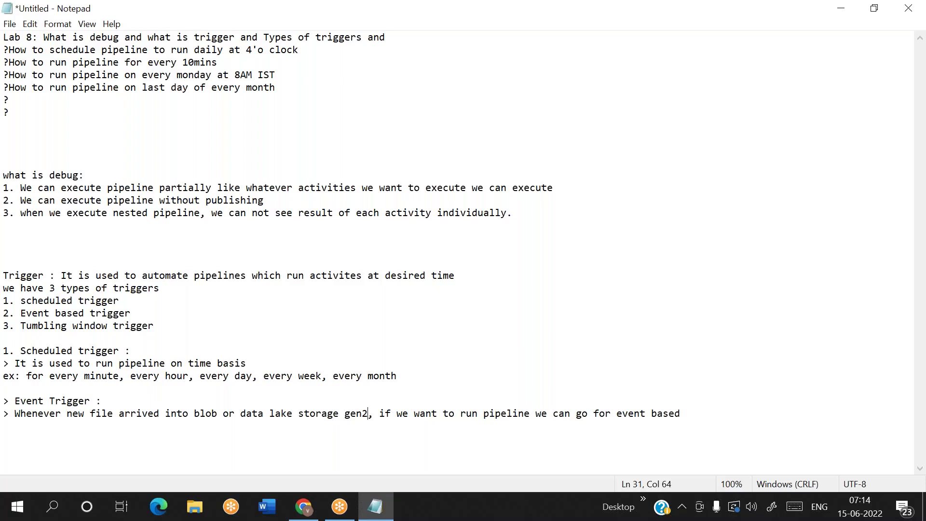
# Step: Highlight 'blob', 'storage' and 'pipeline' in the explanation while discussing them
pyautogui.doubleClick(205, 413)
pyautogui.doubleClick(338, 414)
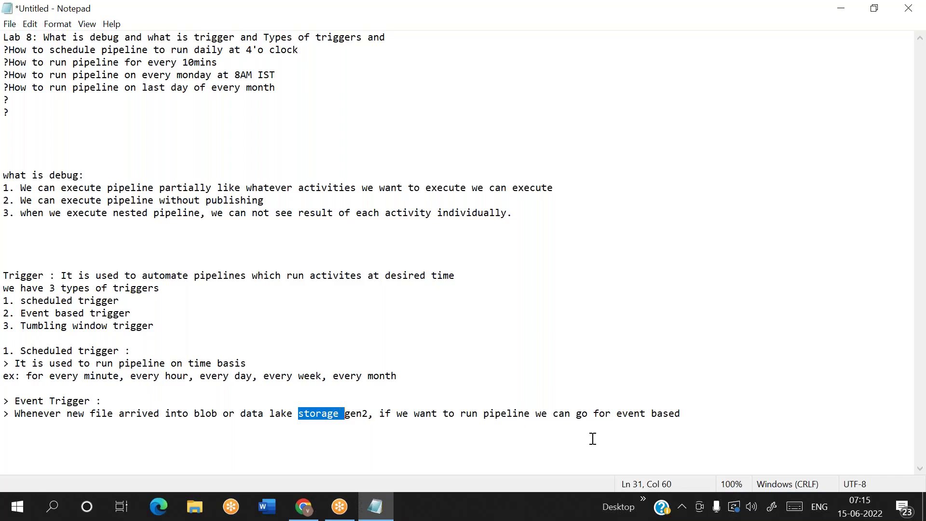
pyautogui.doubleClick(513, 414)
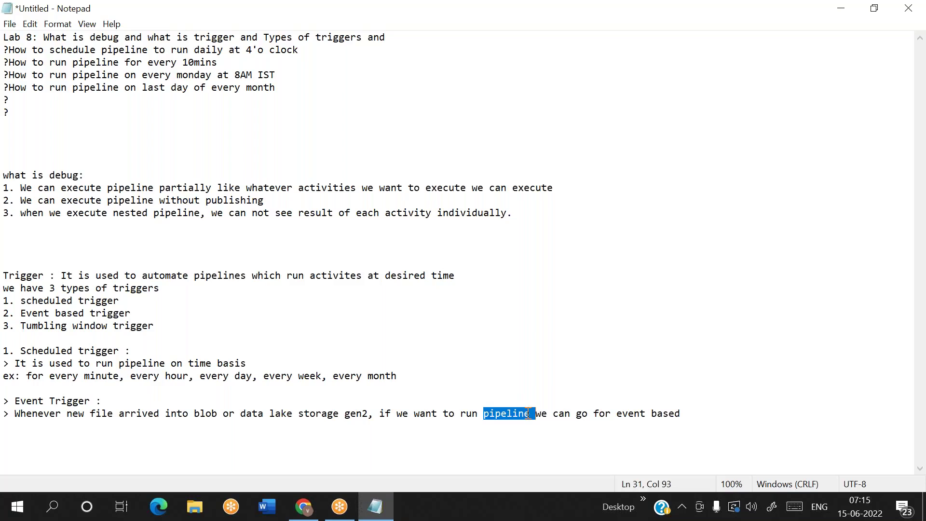
pyautogui.click(686, 413)
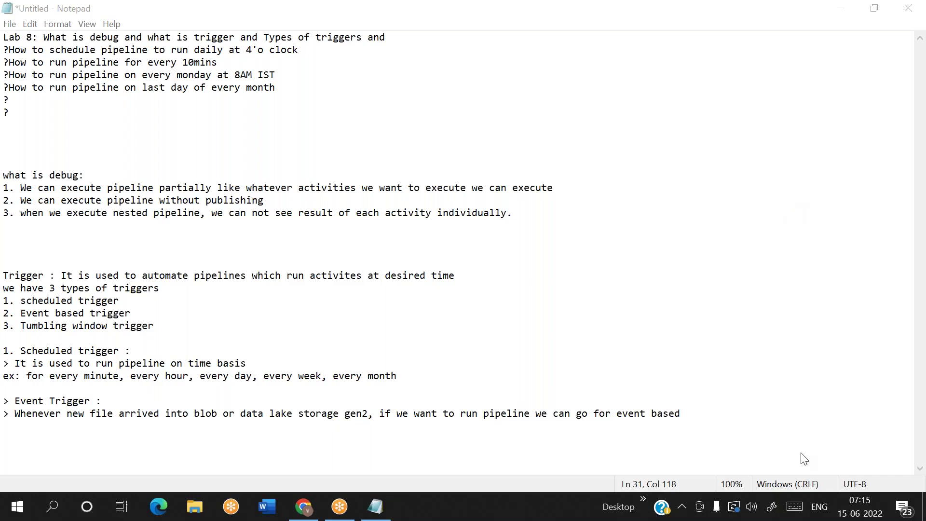
# Step: Add a '> Tumbling window trigger :' heading below the event trigger note
pyautogui.click(515, 411)
pyautogui.press('End')
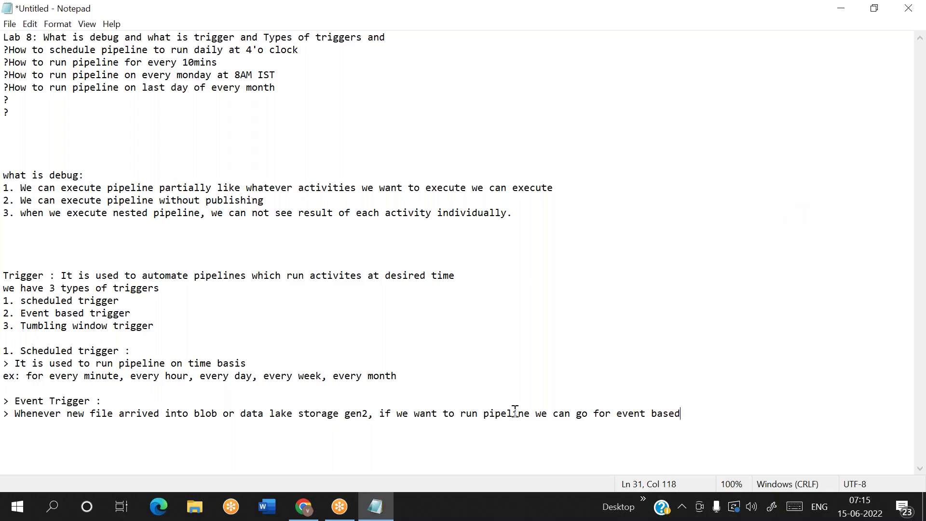
pyautogui.press('Return')
pyautogui.write('>')
pyautogui.press('BackSpace')
pyautogui.press('Return')
pyautogui.press('Return')
pyautogui.write('> ')
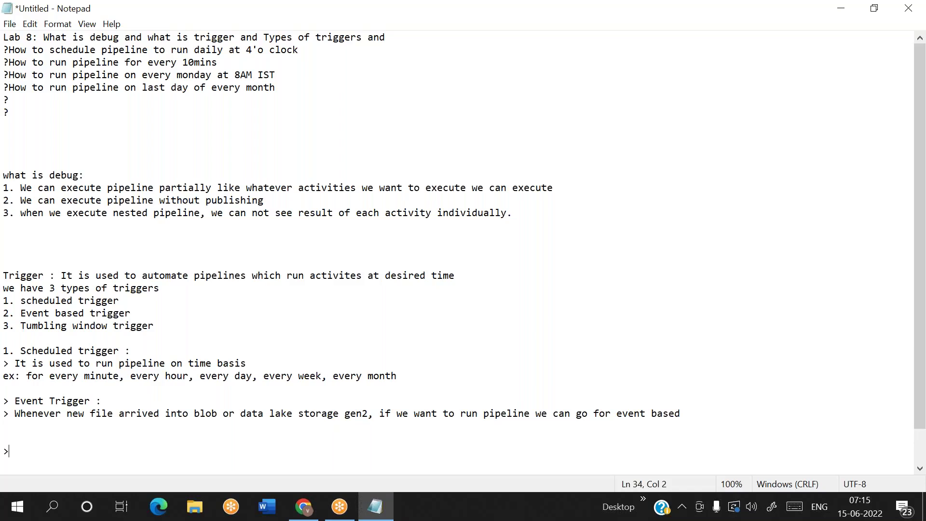
pyautogui.write('Tumbling ')
pyautogui.write('wind')
pyautogui.write('trigegr')
pyautogui.press('BackSpace')
pyautogui.press('BackSpace')
pyautogui.press('BackSpace')
pyautogui.write('ger :')
pyautogui.press('Return')
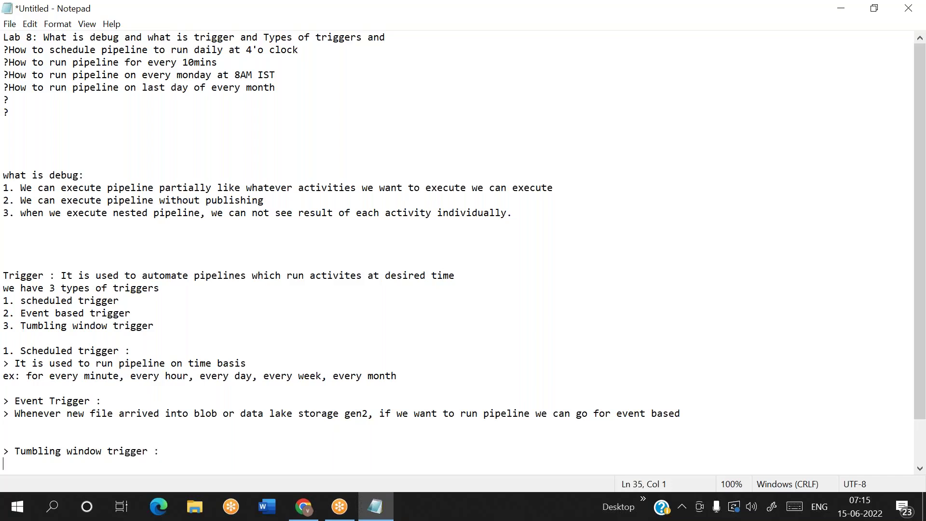
pyautogui.press('Return')
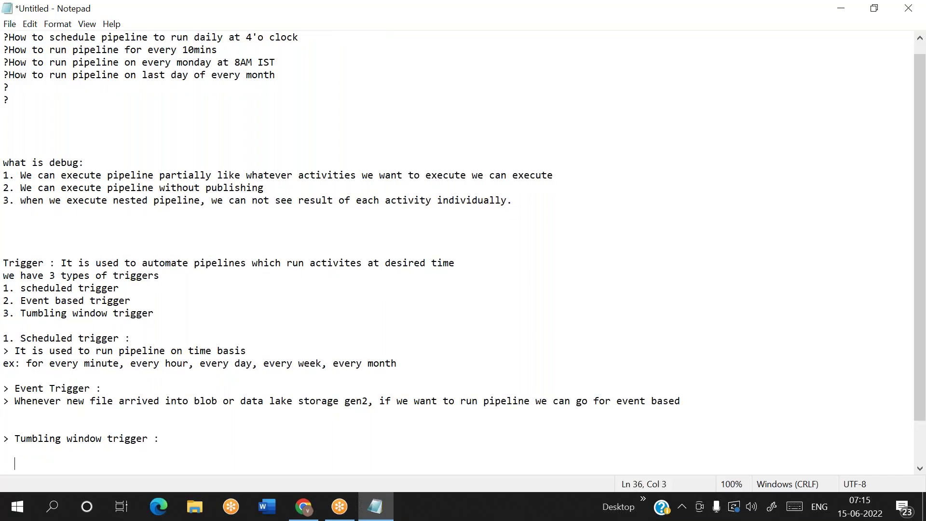
# Step: Note that it runs the pipeline for historical dates, with Trigger dependence
pyautogui.write('if you want to run')
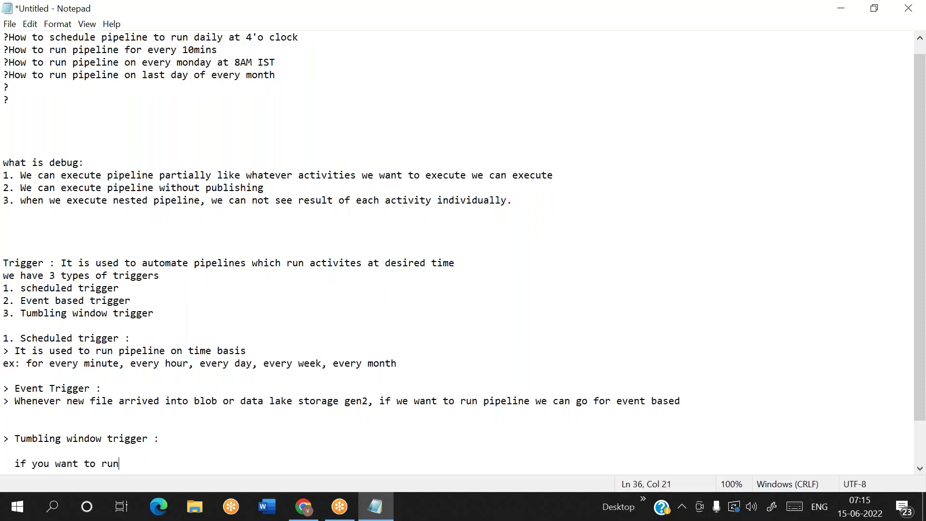
pyautogui.write(' pipeline for history')
pyautogui.press('BackSpace')
pyautogui.write('ic')
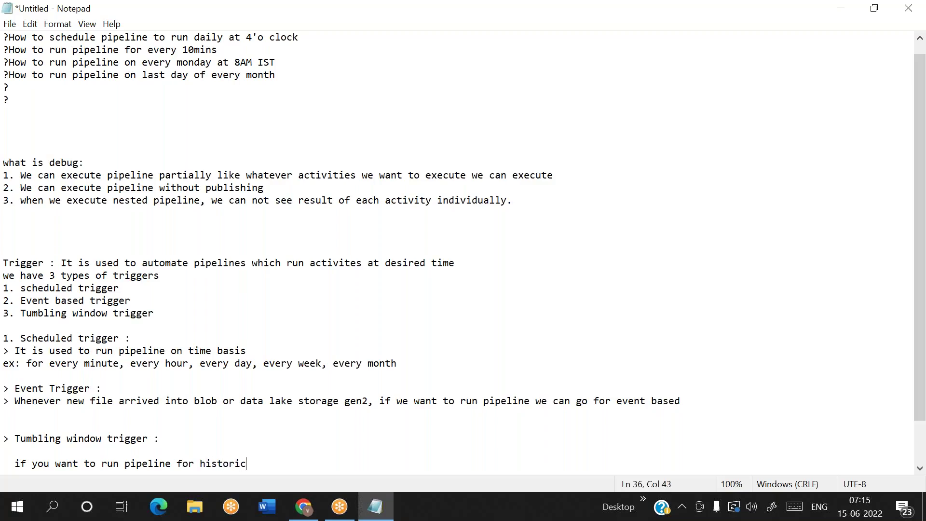
pyautogui.write('al dates')
pyautogui.press('Return')
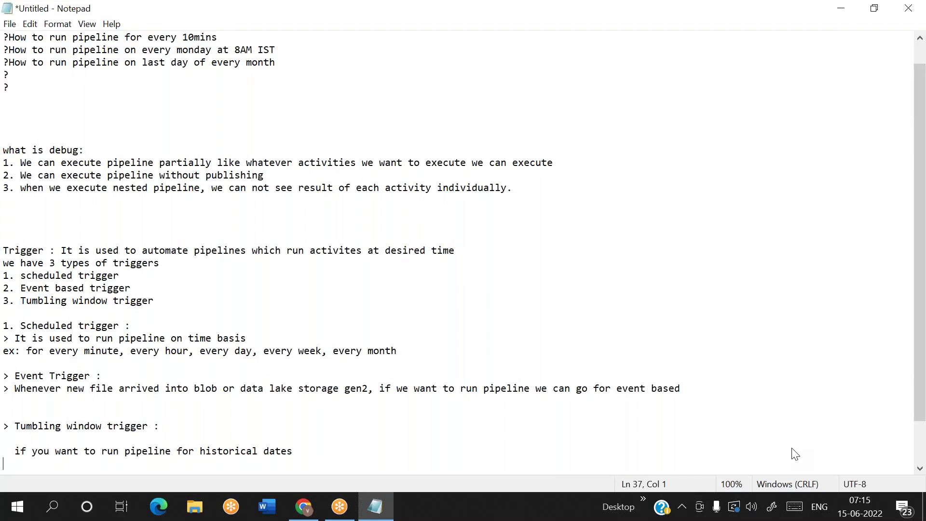
pyautogui.click(300, 452)
pyautogui.write(',')
pyautogui.write('Trigger dependence')
pyautogui.press('Return')
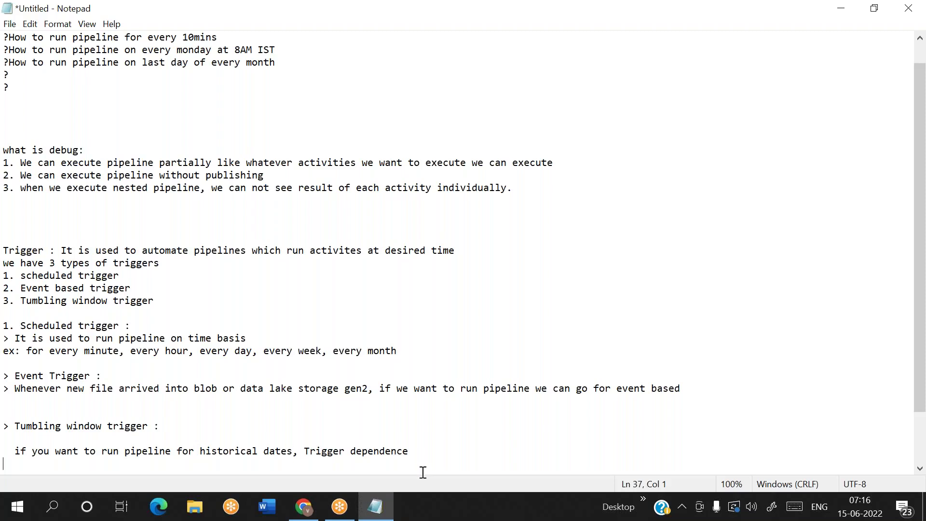
pyautogui.click(417, 455)
pyautogui.press('Return')
pyautogui.press('Return')
pyautogui.press('Return')
pyautogui.press('Return')
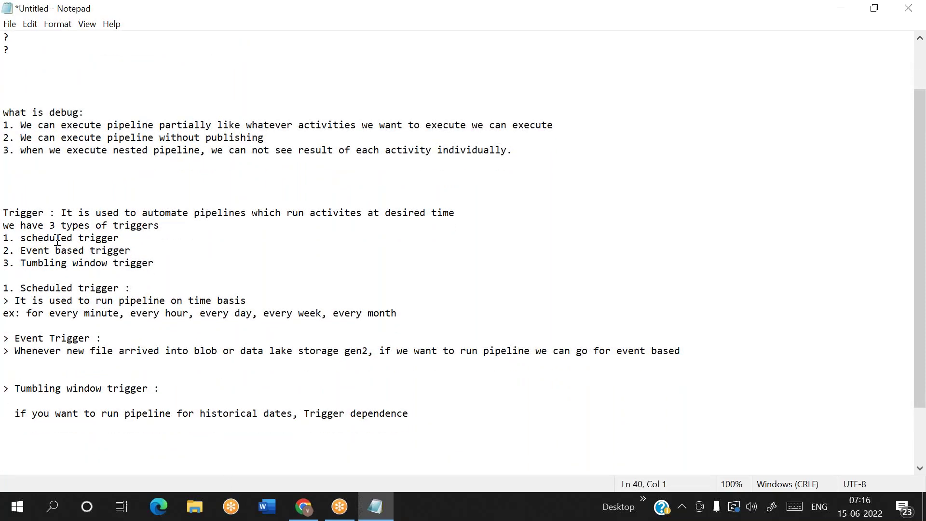
# Step: Highlight the trigger types list, then return to Notepad below the Trigger dependence line
pyautogui.moveTo(16, 238); pyautogui.dragTo(129, 234)
pyautogui.click(130, 234)
pyautogui.click(306, 517)
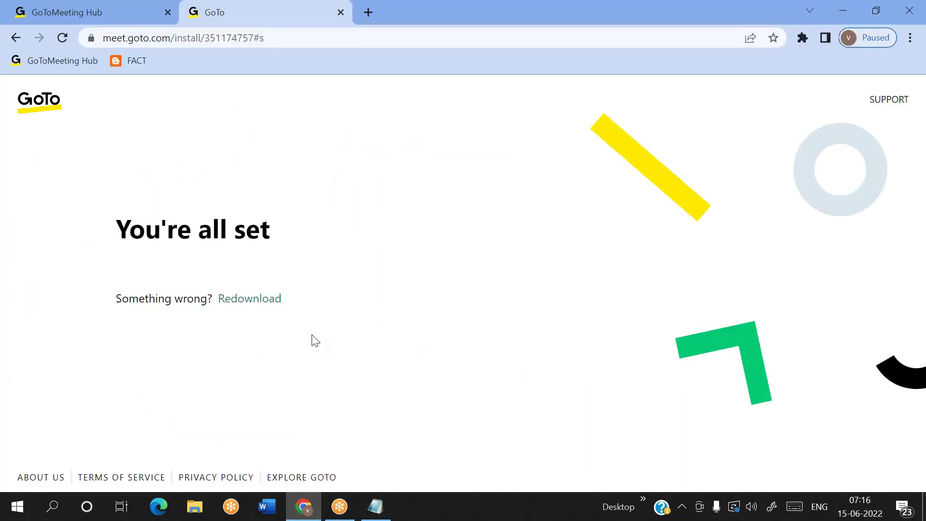
pyautogui.click(382, 518)
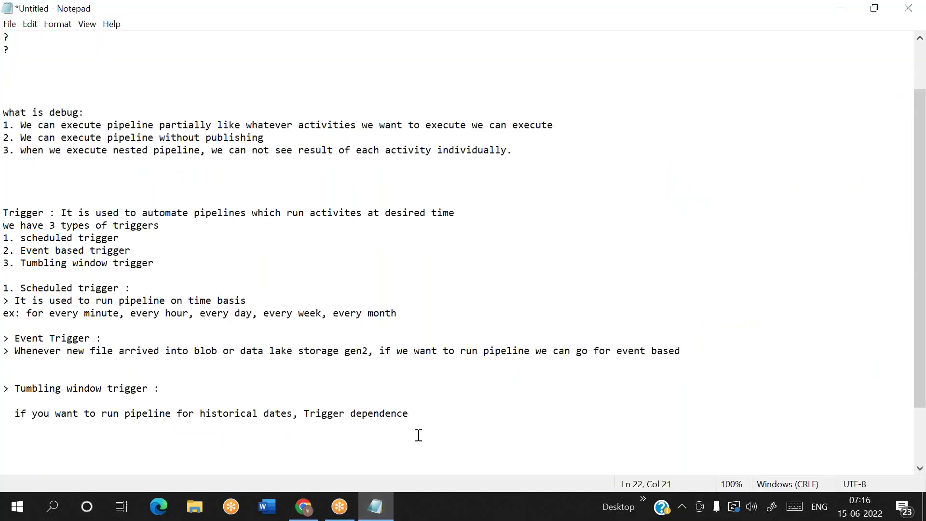
pyautogui.click(412, 421)
# Step: Add the heading '> How to copy data from blob to sql database using ADF'
pyautogui.press('Return')
pyautogui.press('Return')
pyautogui.write('> How ')
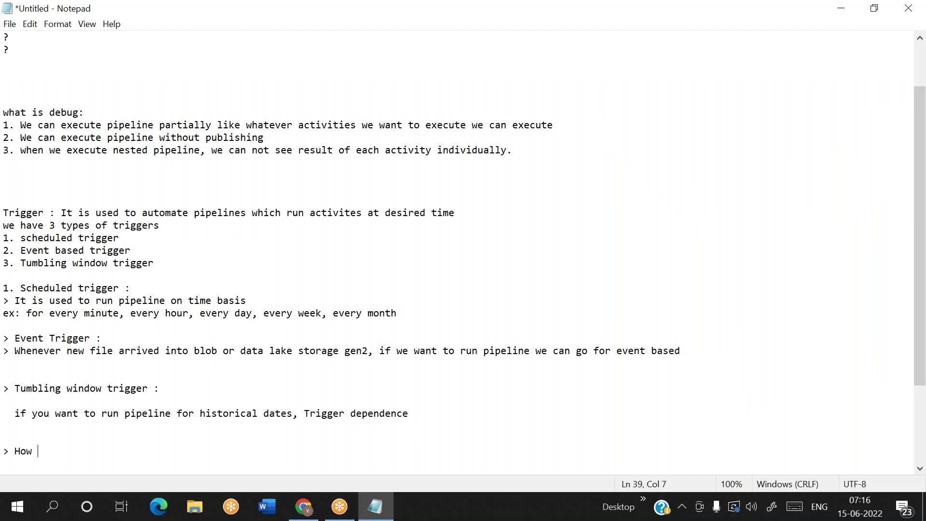
pyautogui.write('to copy data from blob t')
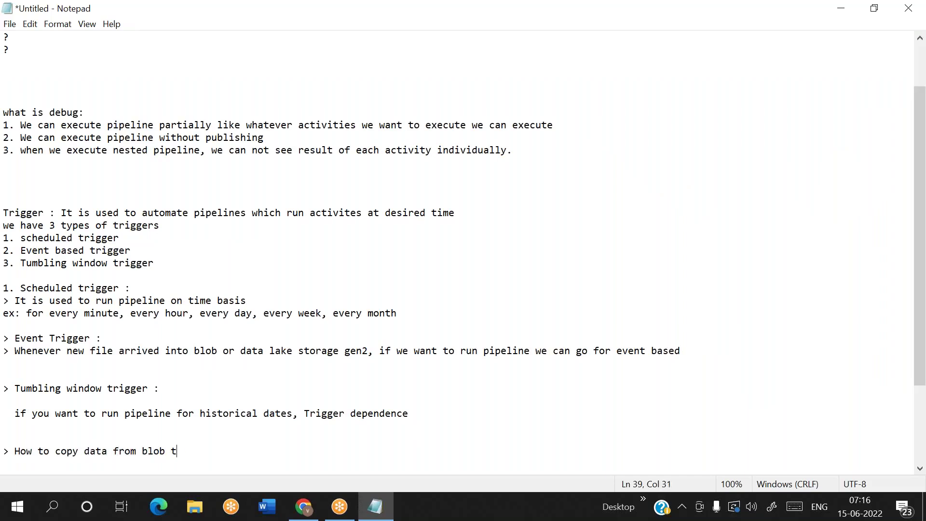
pyautogui.write('o sql database')
pyautogui.press('Return')
pyautogui.press('Return')
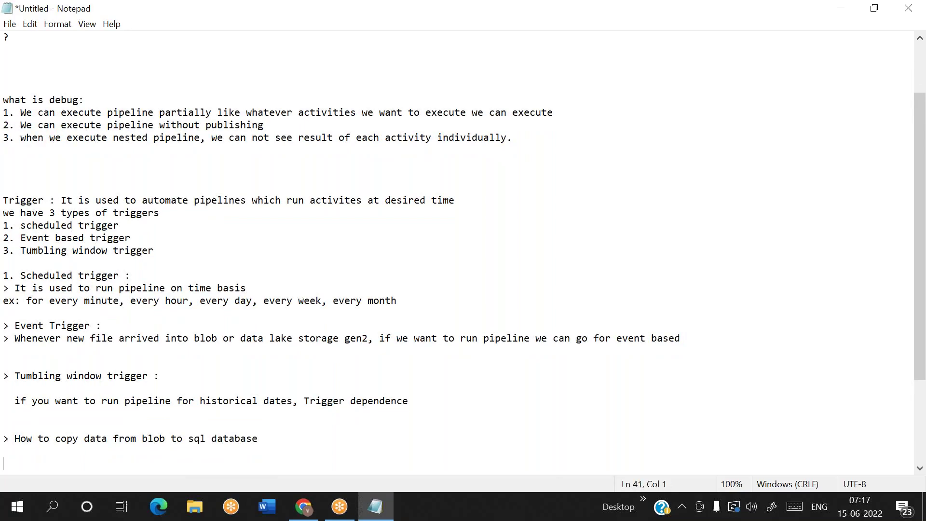
pyautogui.press('BackSpace')
pyautogui.press('BackSpace')
pyautogui.write('using ADF')
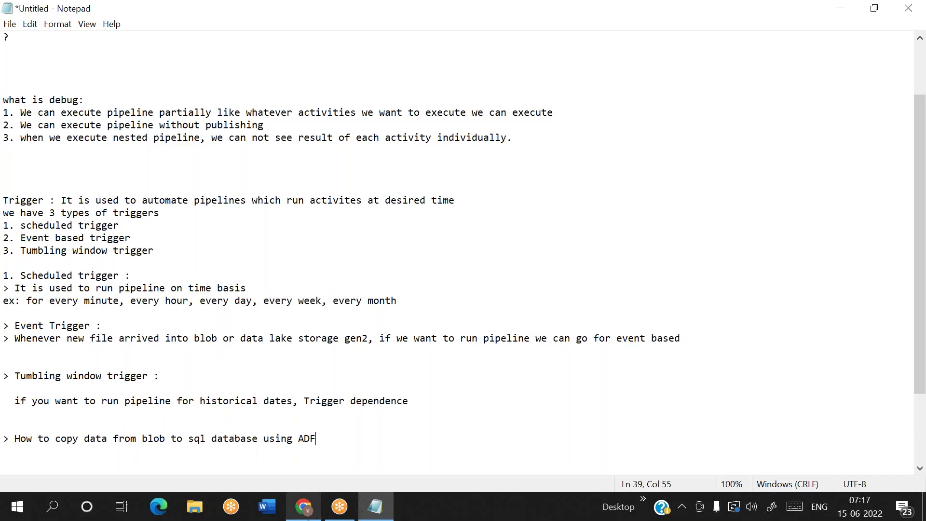
# Step: Close the GoToMeeting tabs in Chrome, leaving a new blank tab
pyautogui.click(308, 517)
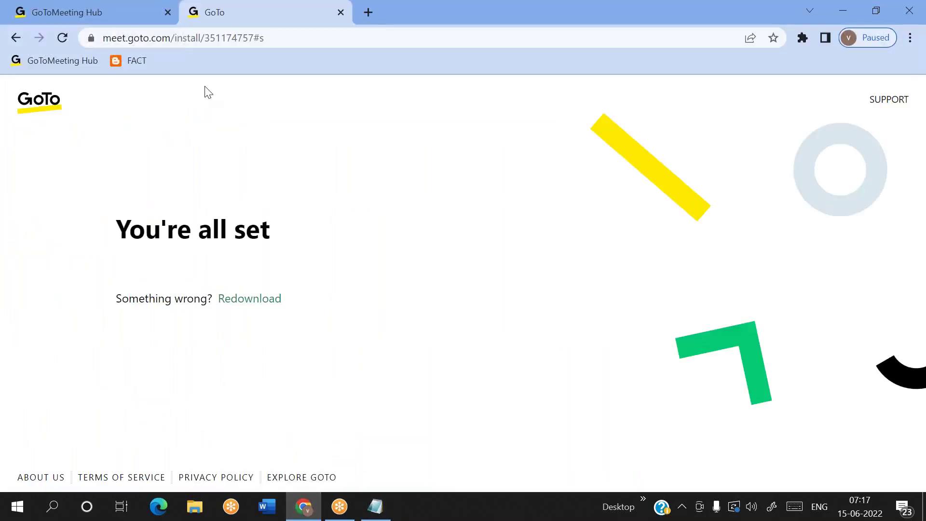
pyautogui.click(168, 12)
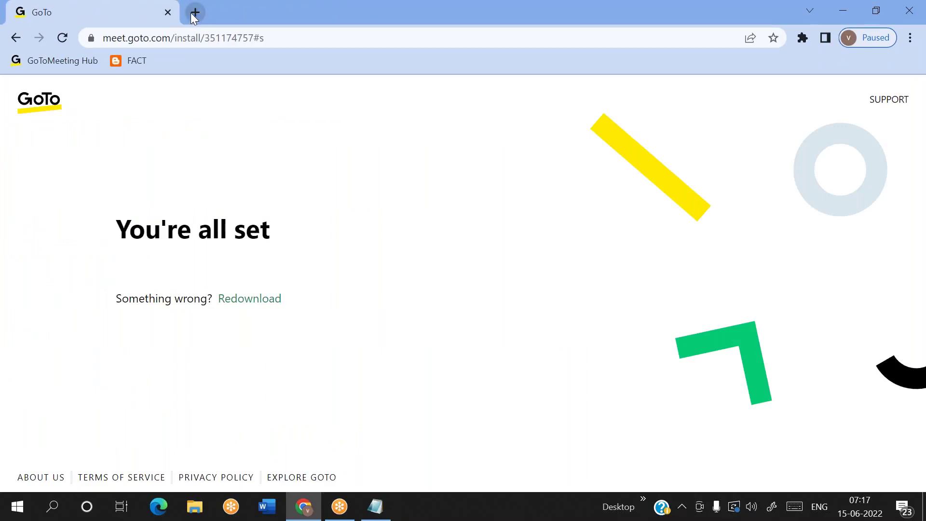
pyautogui.click(195, 13)
pyautogui.click(168, 12)
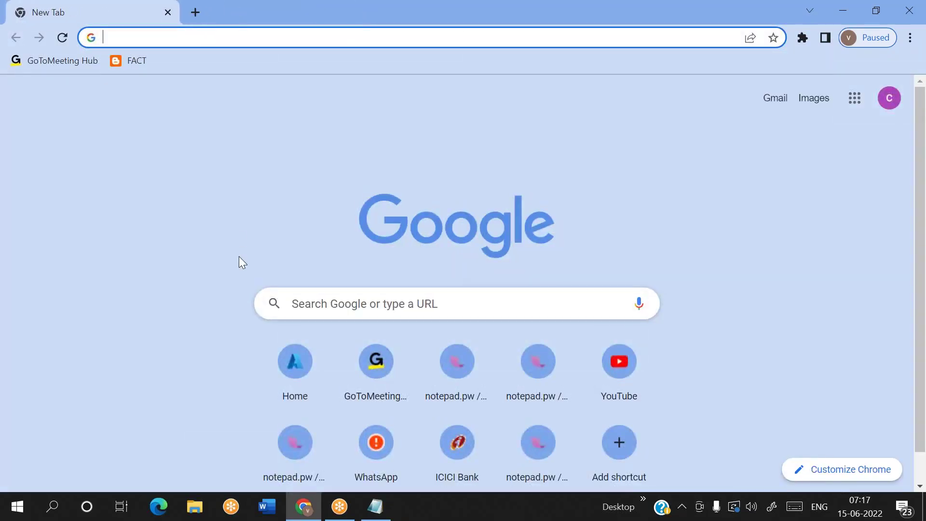
pyautogui.hotkey('alt', 'Tab')
# Step: List the points '> blob', '> sql database' and '> ADF' under the heading
pyautogui.press('Return')
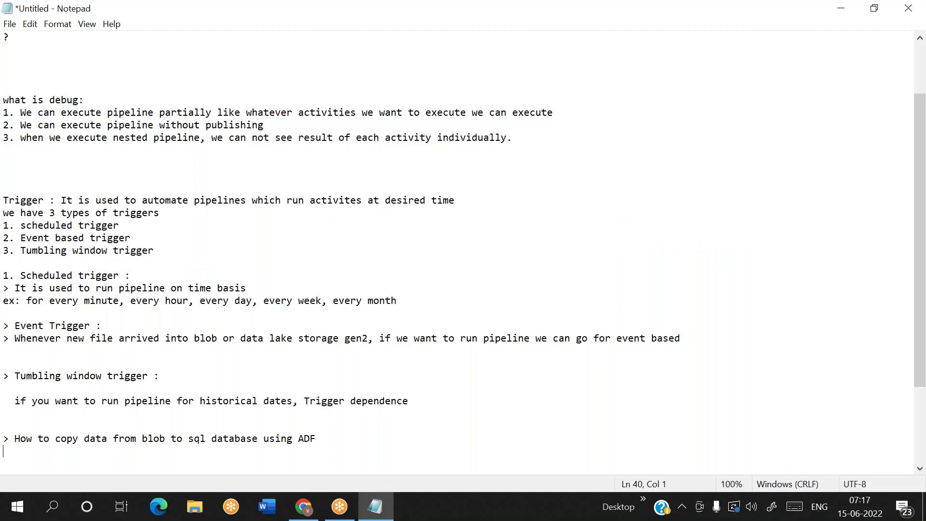
pyautogui.write('> blob')
pyautogui.press('Return')
pyautogui.write('> sql databas')
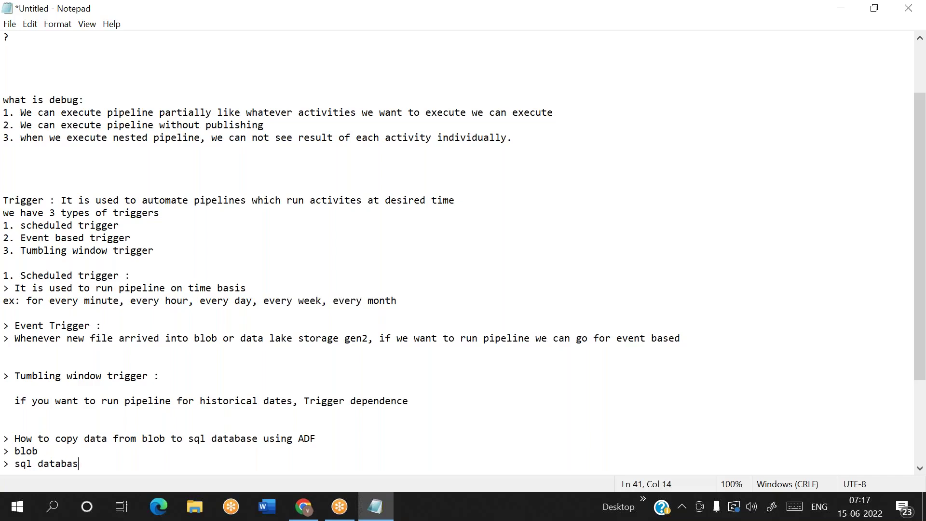
pyautogui.write('e')
pyautogui.press('Return')
pyautogui.write('>')
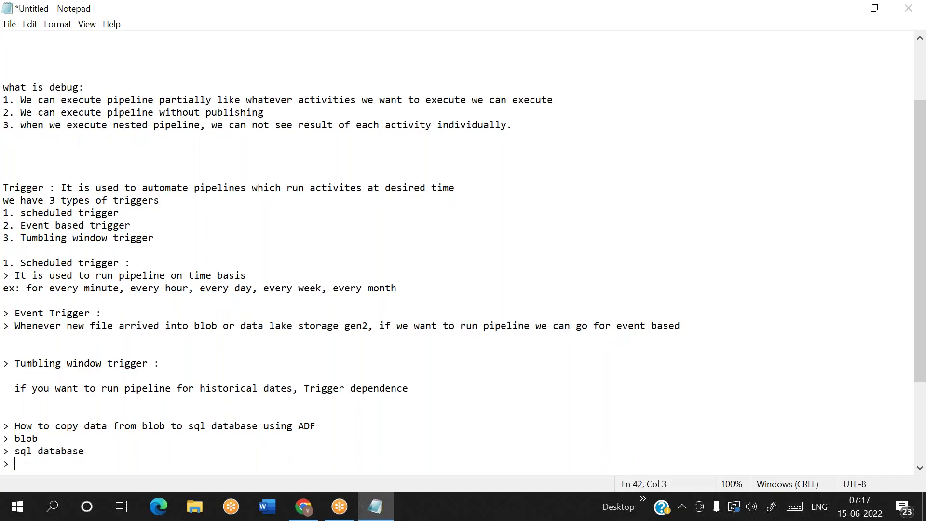
pyautogui.write(' ADF')
pyautogui.press('Return')
pyautogui.press('Return')
# Step: Load portal.azure.com in the new Chrome tab
pyautogui.hotkey('alt', 'Tab')
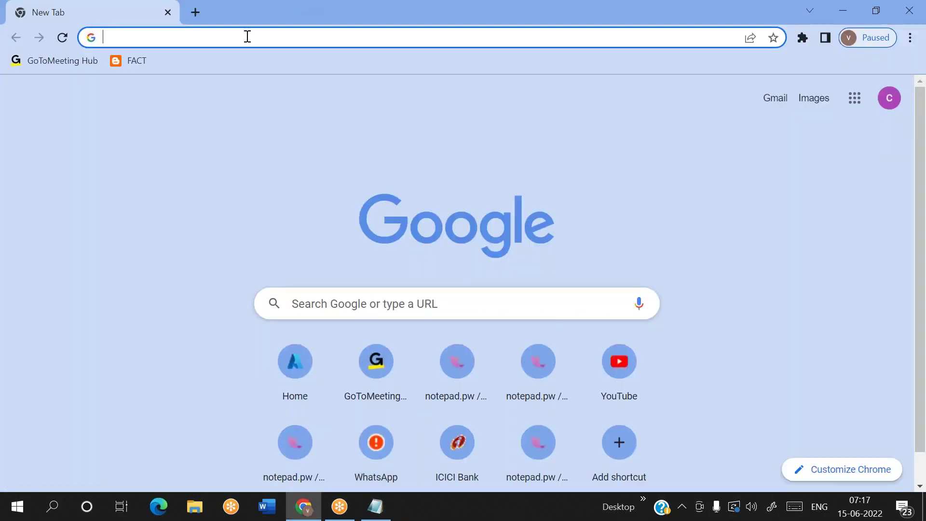
pyautogui.click(247, 36)
pyautogui.write('port')
pyautogui.press('Return')
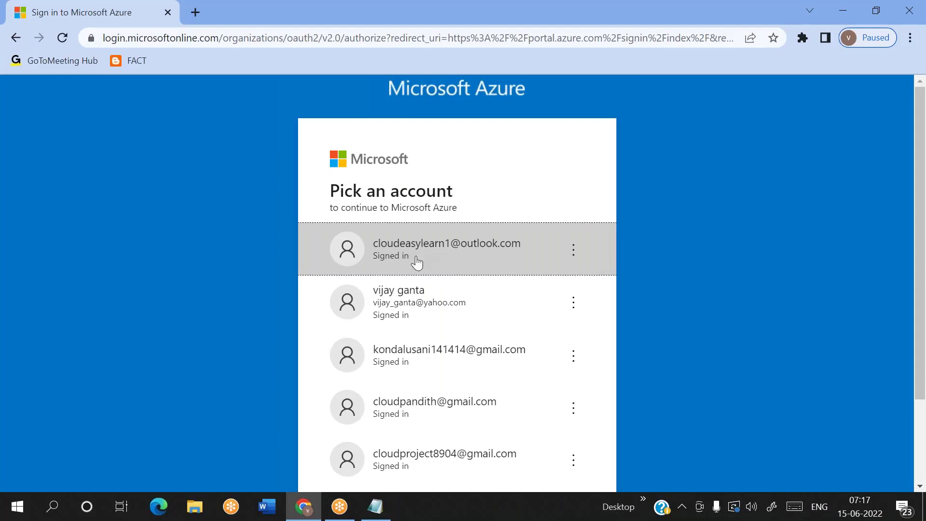
# Step: Try signing in with the first listed account, then give up and close Chrome
pyautogui.click(467, 269)
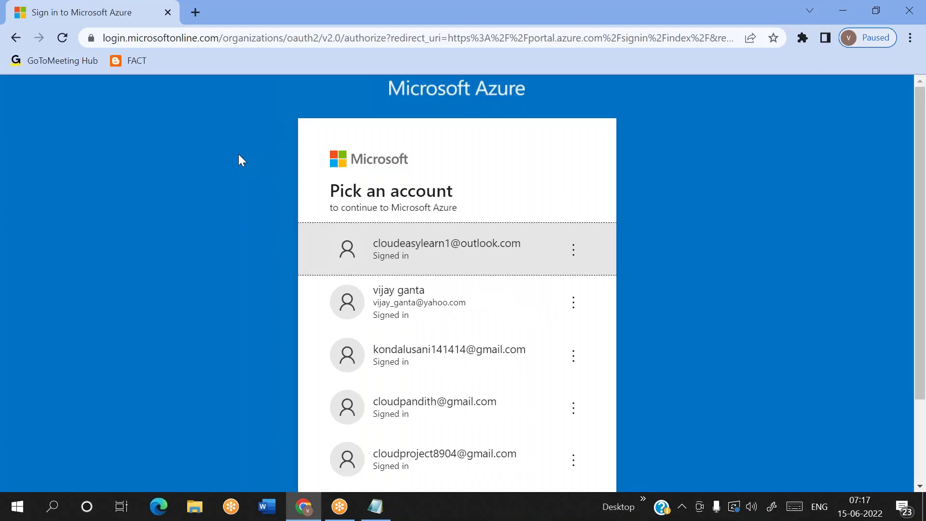
pyautogui.click(451, 268)
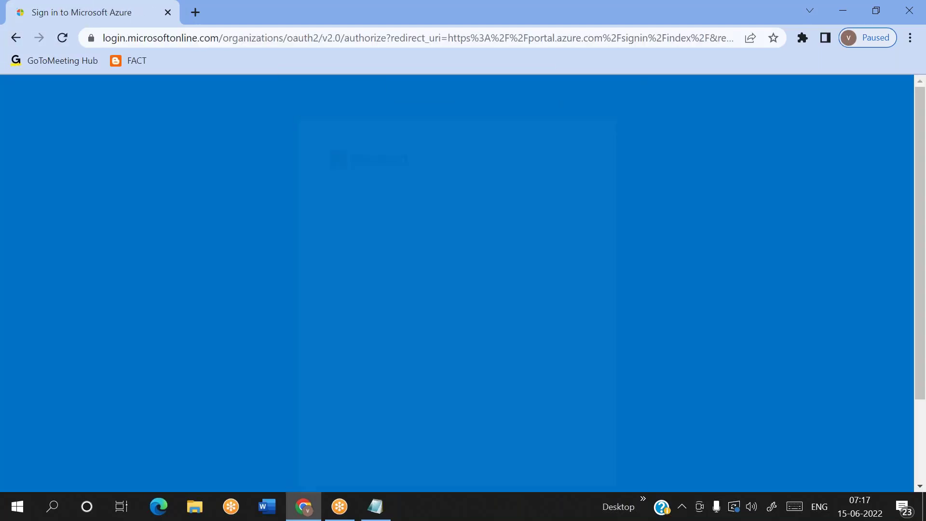
pyautogui.scroll(-1, 451, 268)
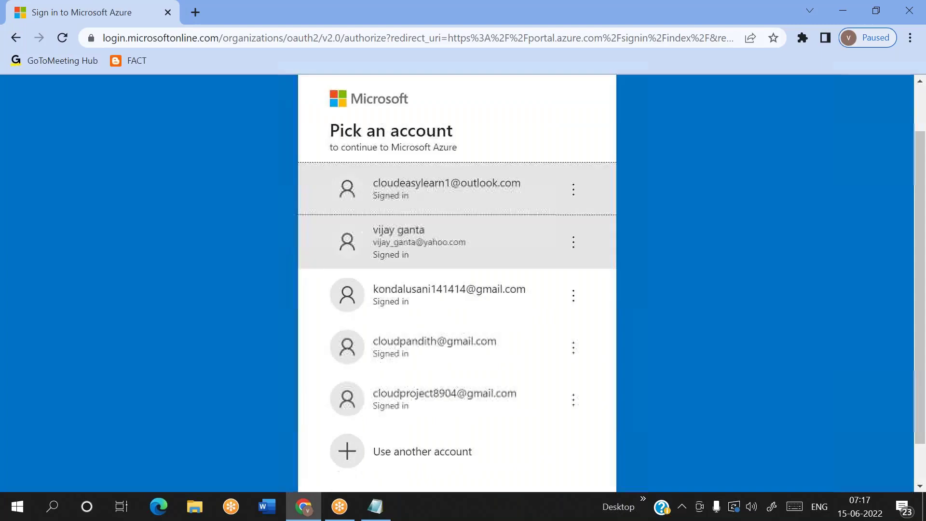
pyautogui.scroll(1, 420, 231)
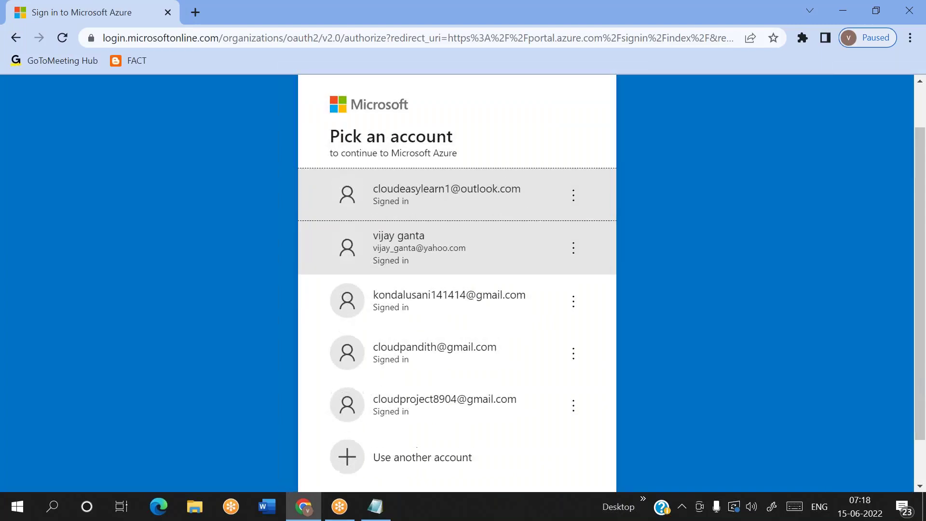
pyautogui.click(419, 231)
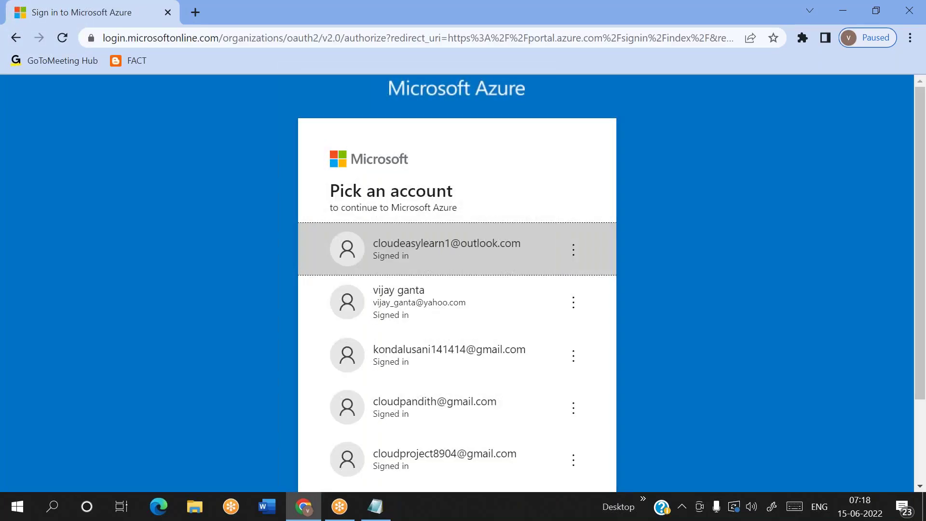
pyautogui.click(909, 11)
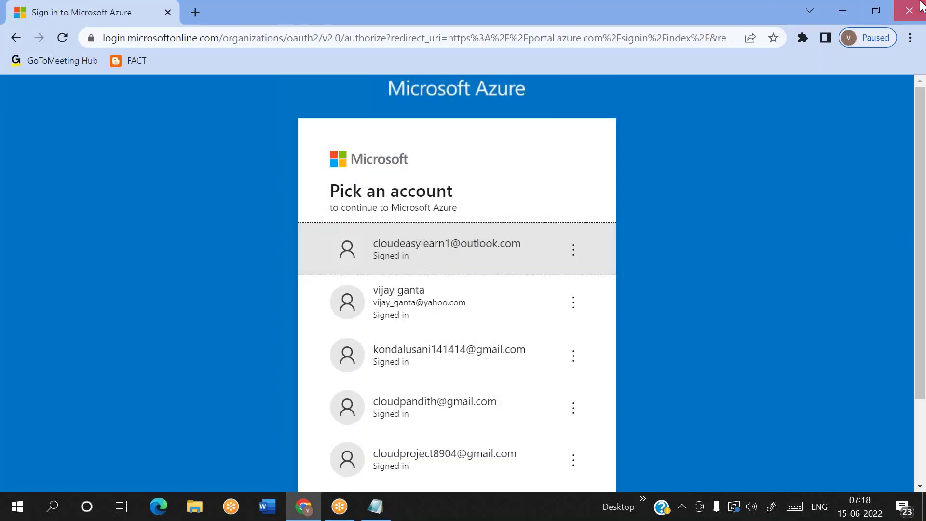
# Step: Relaunch Chrome under the last listed profile, load portal.azure.com and sign in with the chosen account
pyautogui.click(67, 509)
pyautogui.write('chro')
pyautogui.press('Return')
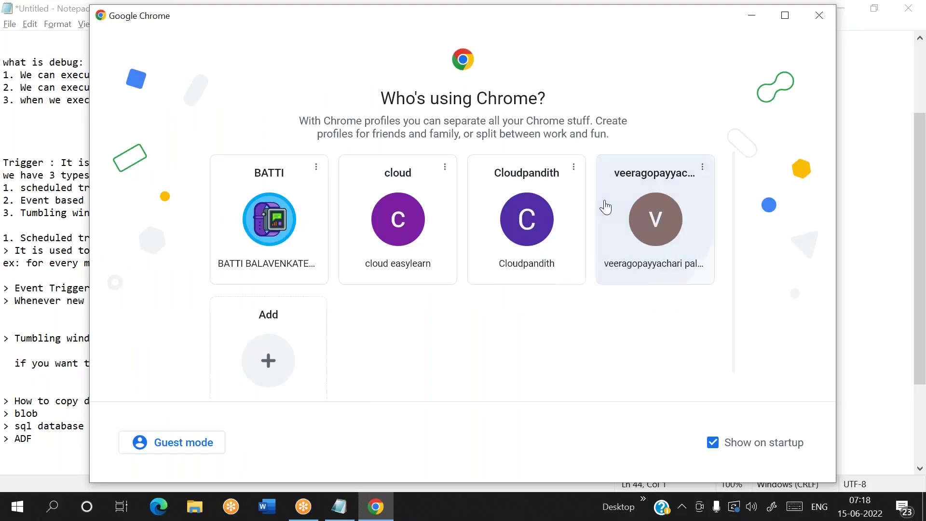
pyautogui.click(627, 217)
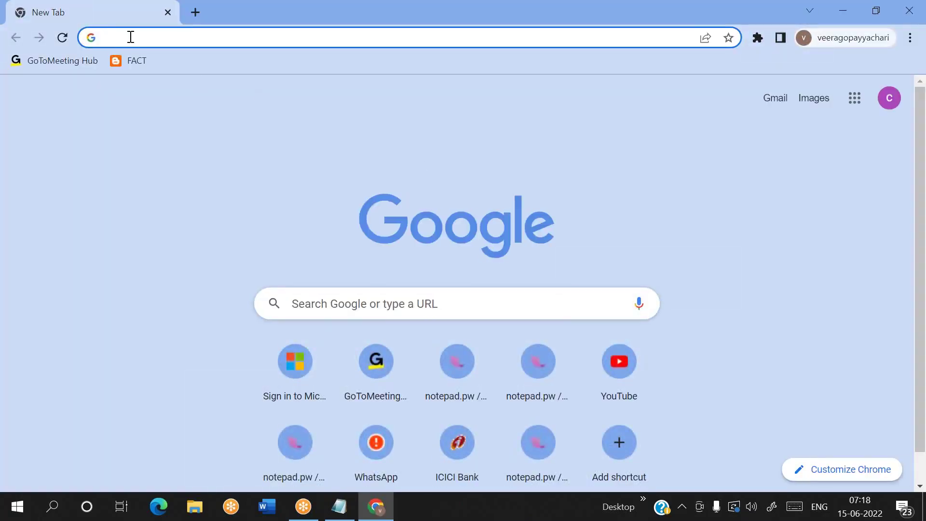
pyautogui.write('portal.azure.com')
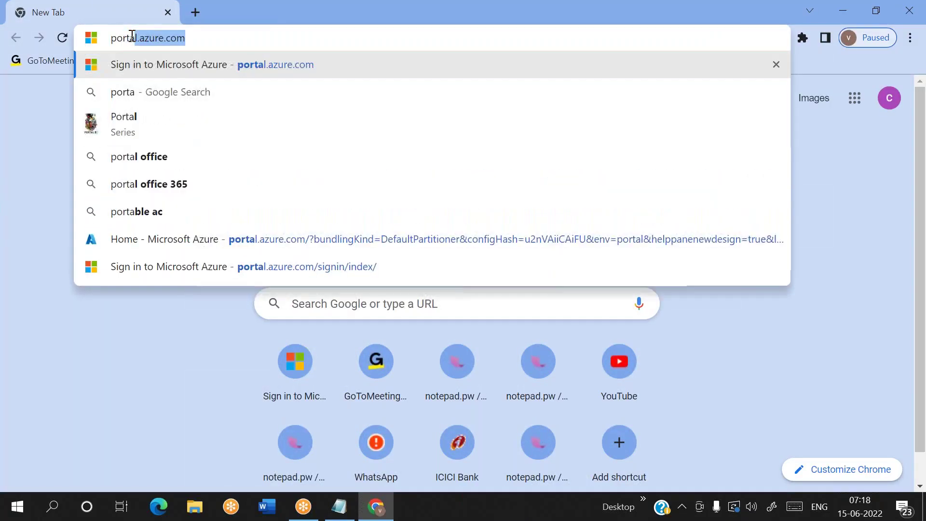
pyautogui.press('Return')
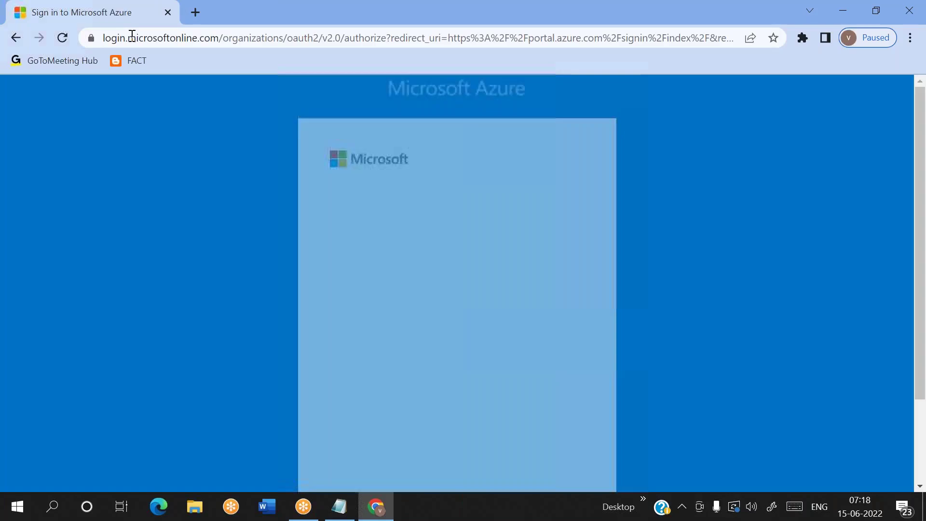
pyautogui.click(368, 244)
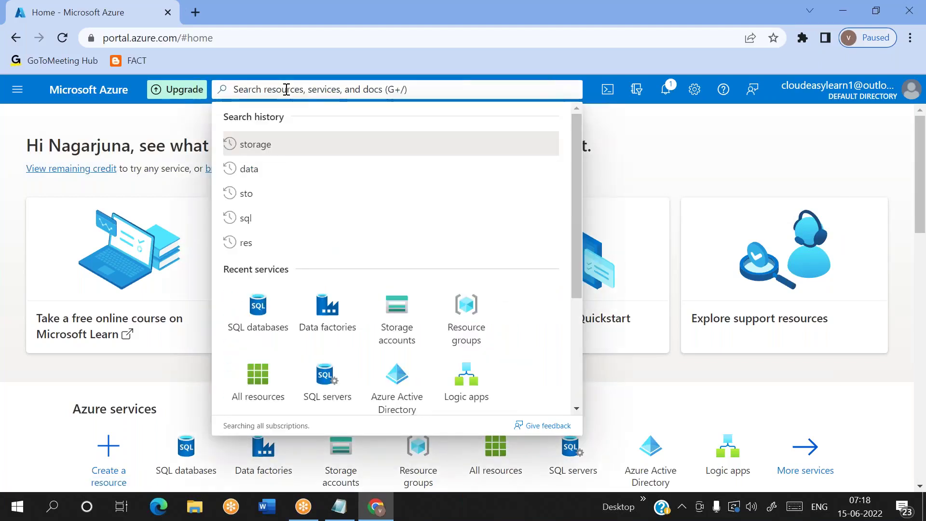
# Step: Search the portal for SQL database and open the SQL databases service list
pyautogui.write('dat')
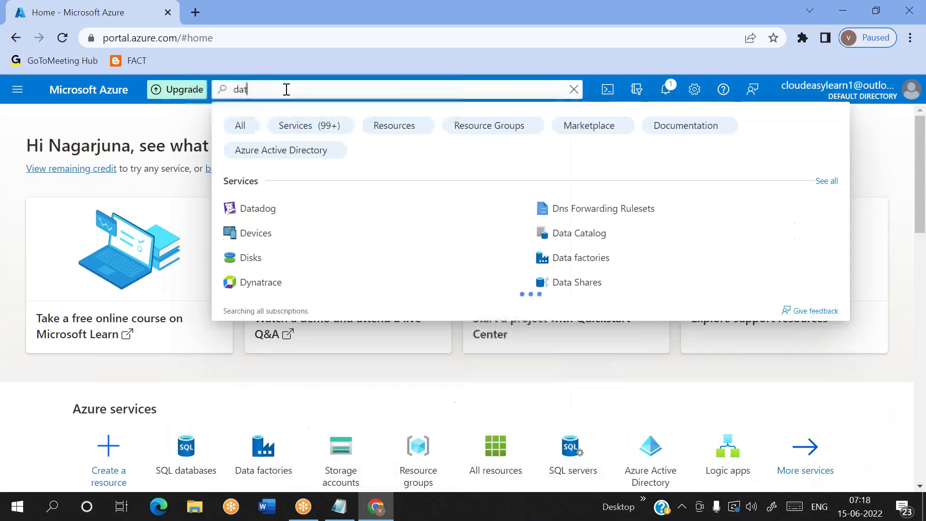
pyautogui.write('abase')
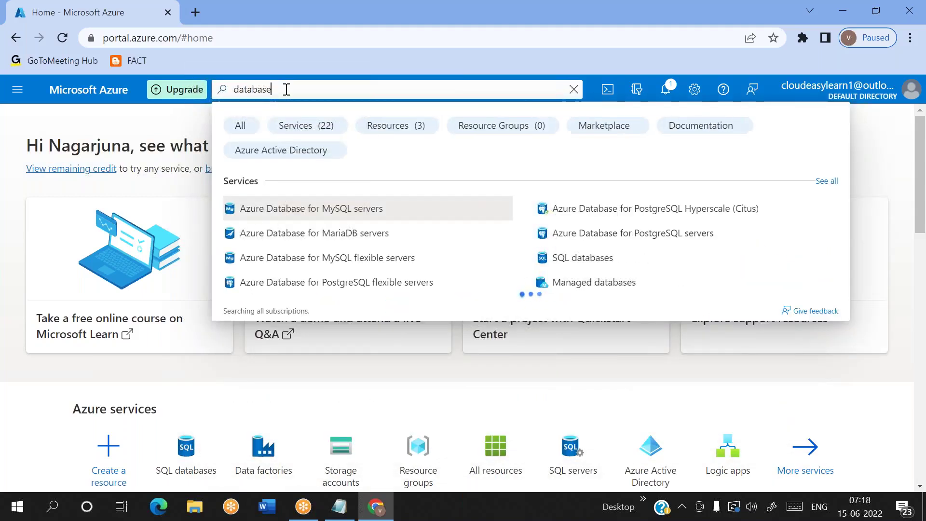
pyautogui.write('sql')
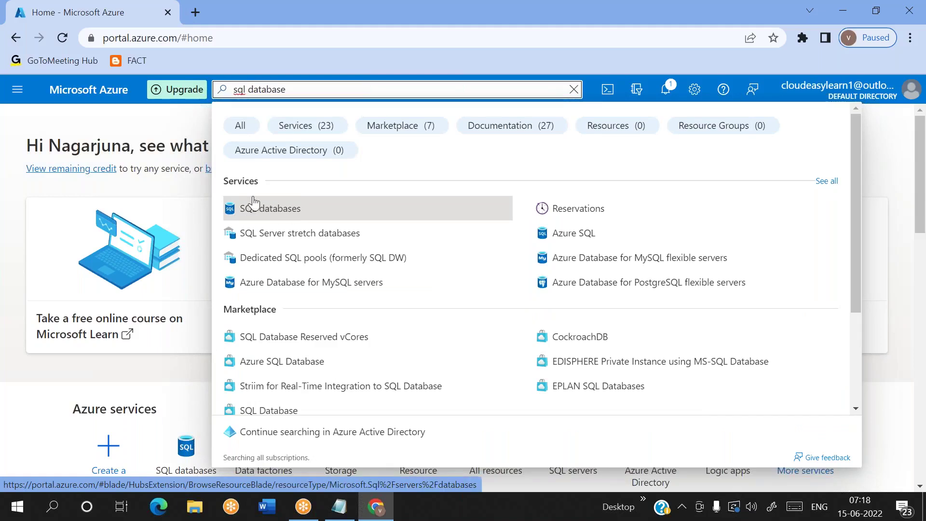
pyautogui.click(249, 214)
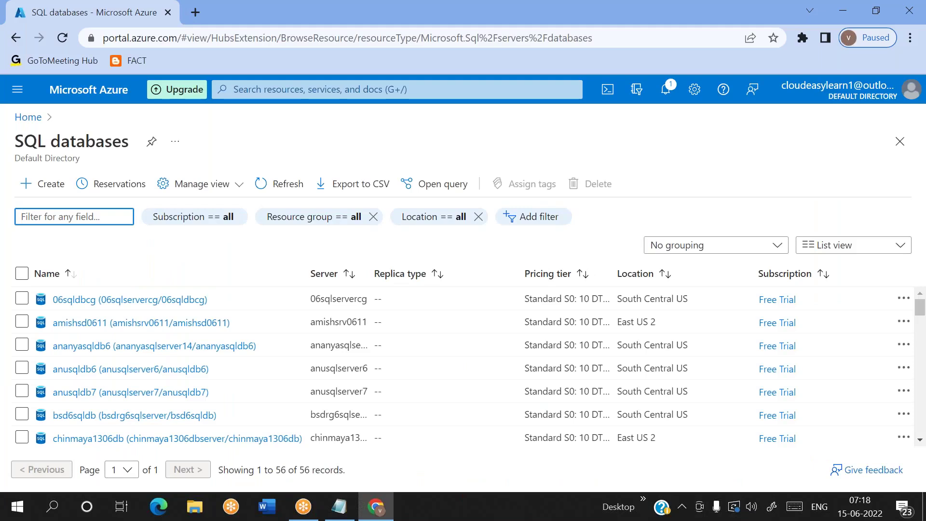
# Step: Start a new SQL database and create resource group cloudpandith-rg8 for it
pyautogui.click(45, 191)
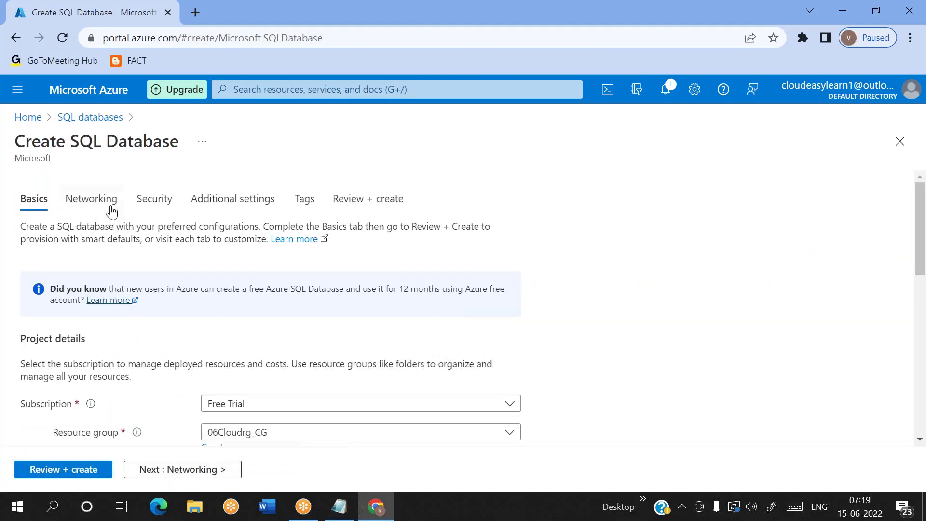
pyautogui.scroll(-2, 202, 288)
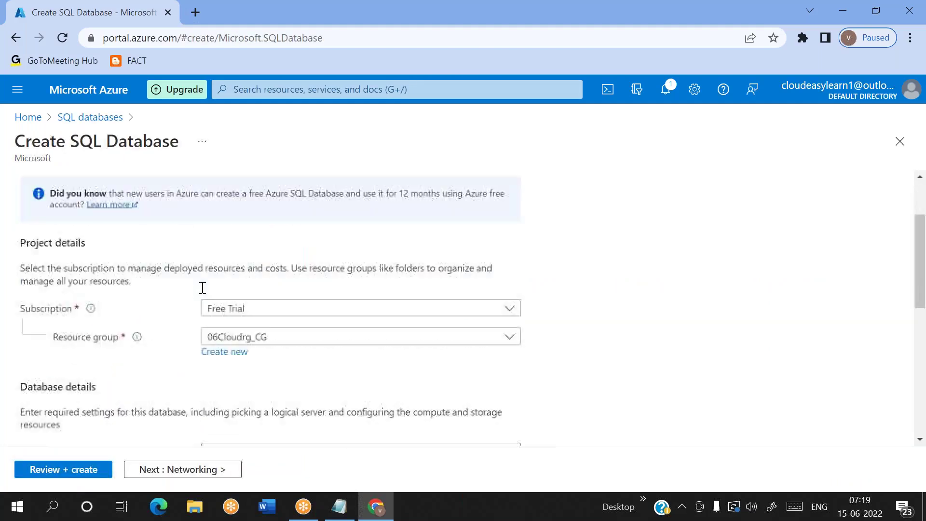
pyautogui.click(234, 354)
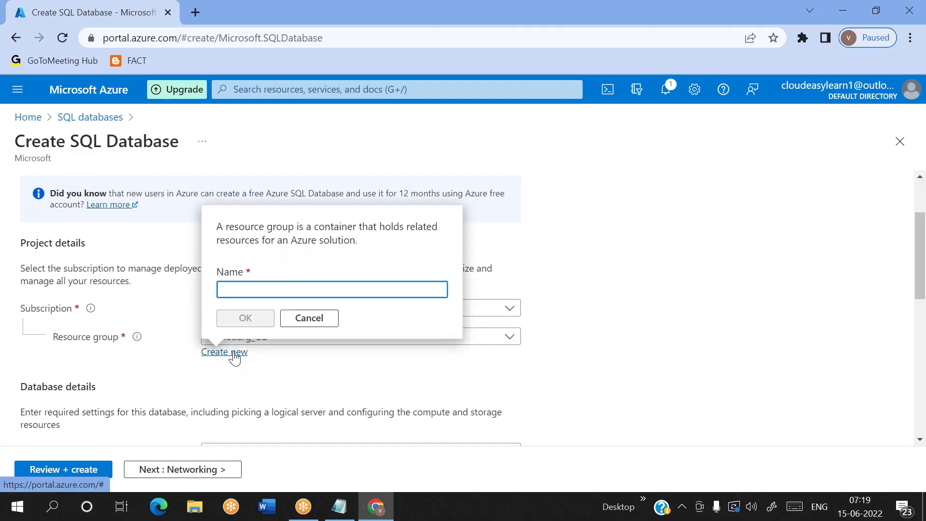
pyautogui.write('cloudpabdit')
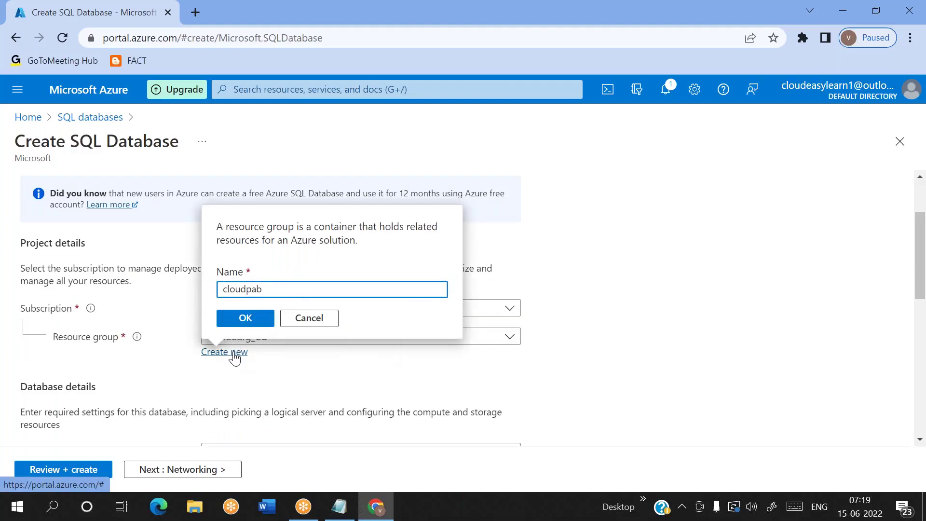
pyautogui.press('BackSpace')
pyautogui.write('ndith-r')
pyautogui.click(244, 320)
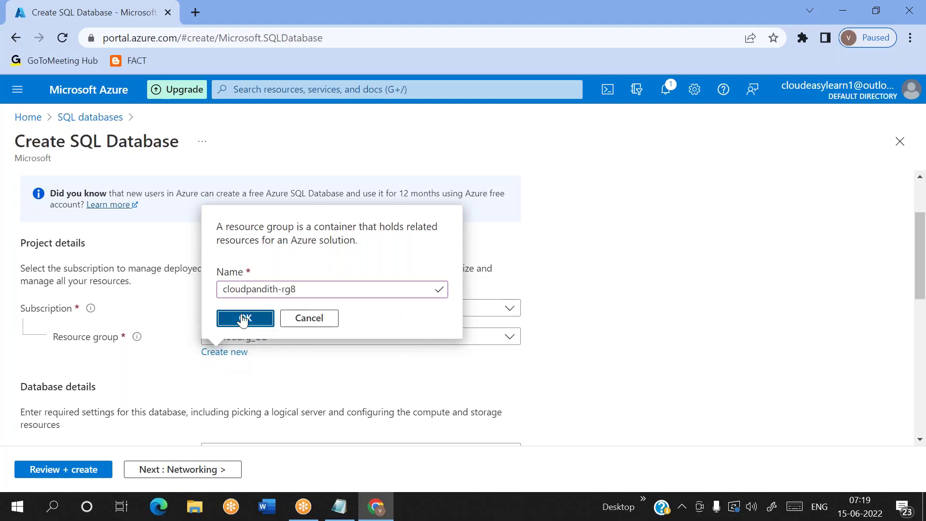
# Step: Name the database cloudpandith8sqldb
pyautogui.scroll(-2, 302, 352)
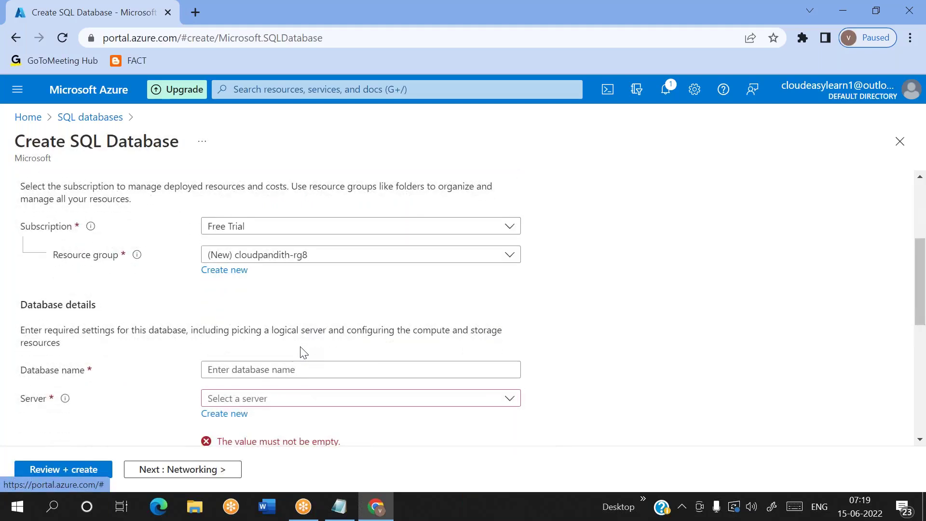
pyautogui.click(233, 370)
pyautogui.write('cl')
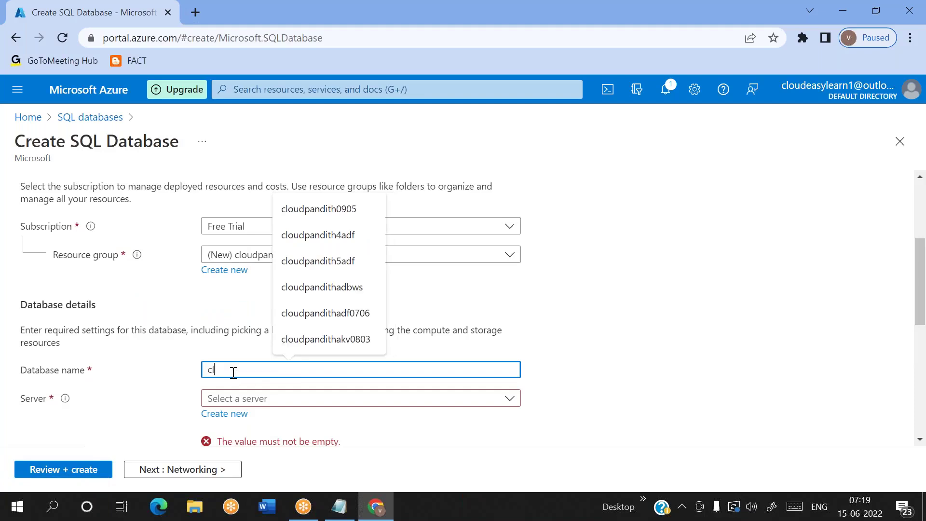
pyautogui.write('oudpandith8sqldb')
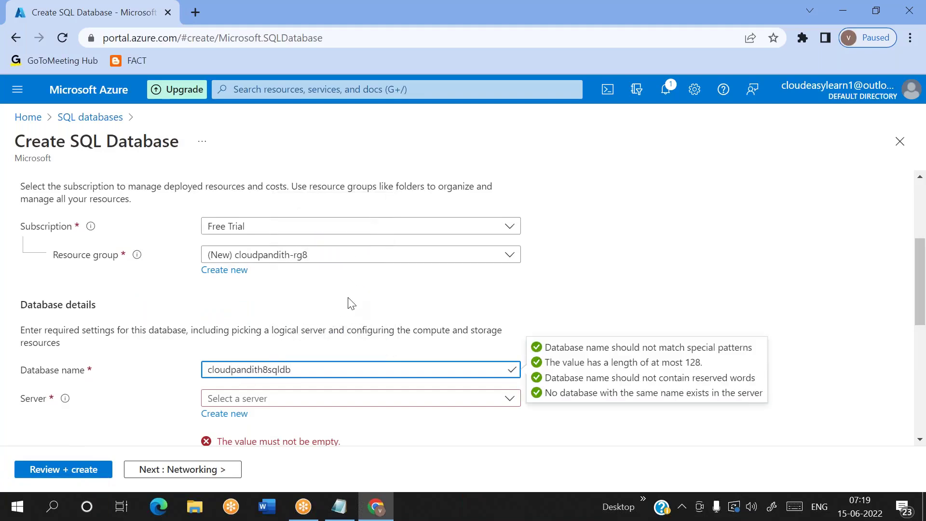
pyautogui.click(351, 303)
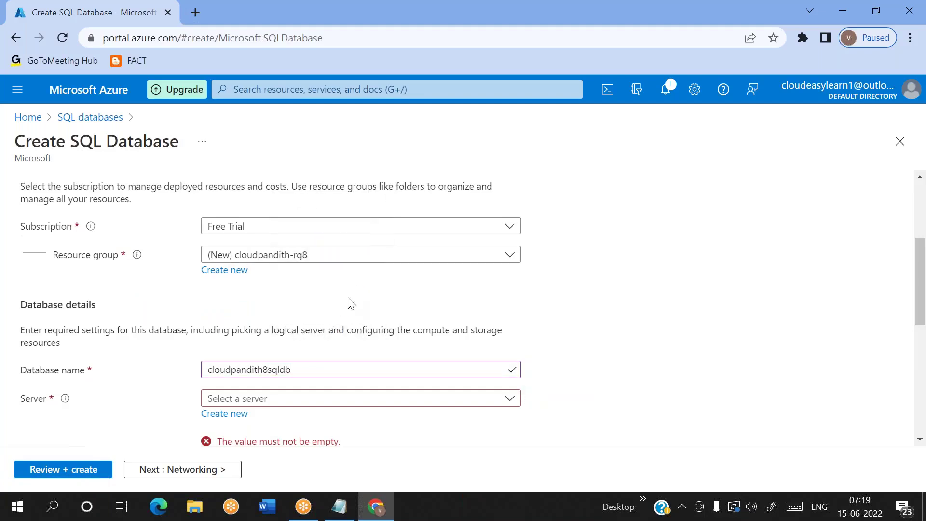
pyautogui.click(235, 414)
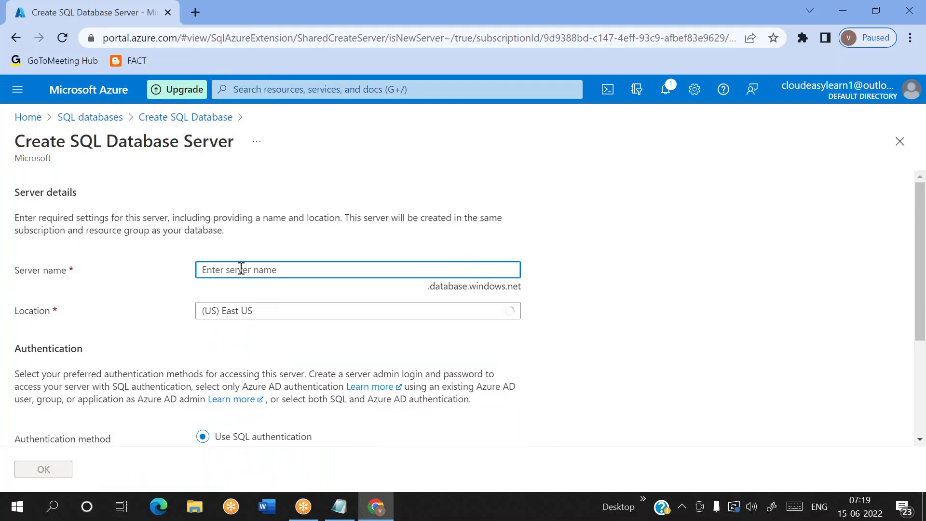
# Step: Name the new server cloudpandith8sqlserver and set its location to (US) Central US
pyautogui.write('cloudpandith8sqlserver')
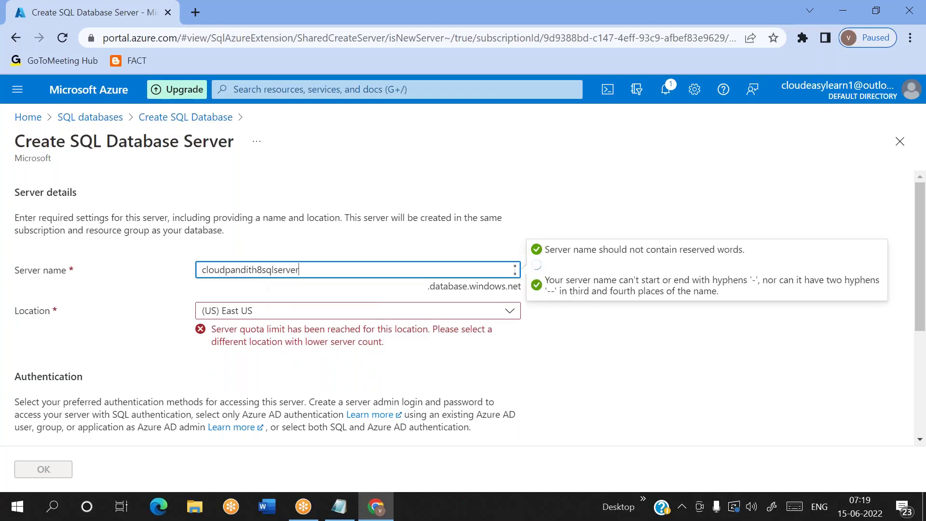
pyautogui.click(259, 315)
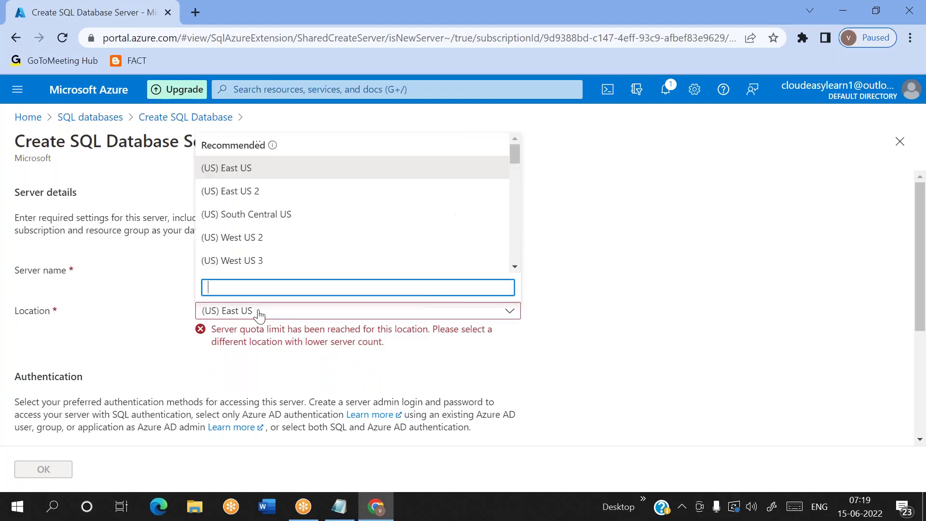
pyautogui.click(266, 192)
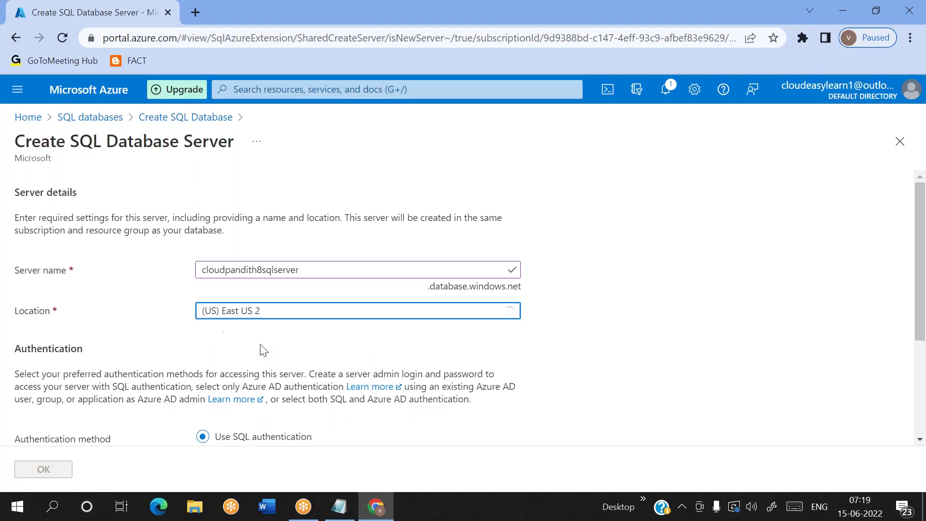
pyautogui.click(272, 312)
pyautogui.scroll(-2, 262, 249)
pyautogui.scroll(-5, 262, 250)
pyautogui.scroll(2, 262, 250)
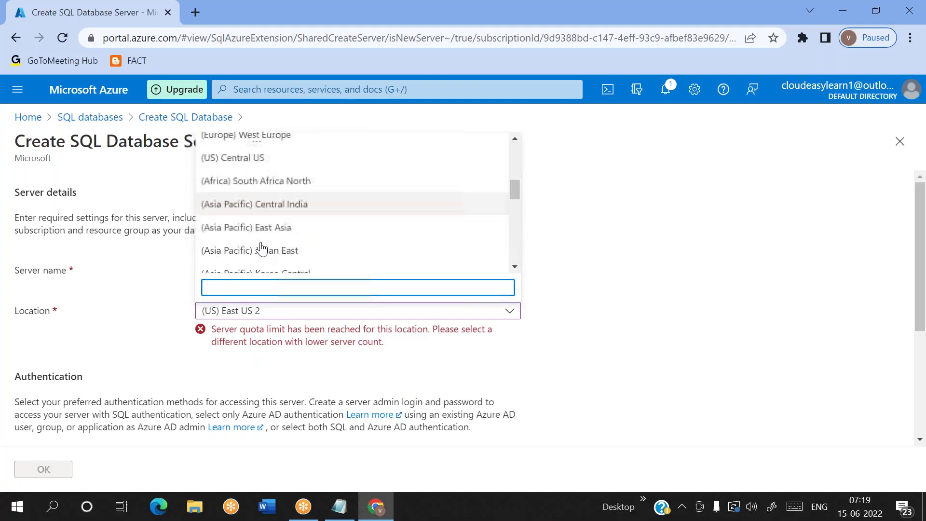
pyautogui.scroll(2, 262, 250)
pyautogui.click(229, 217)
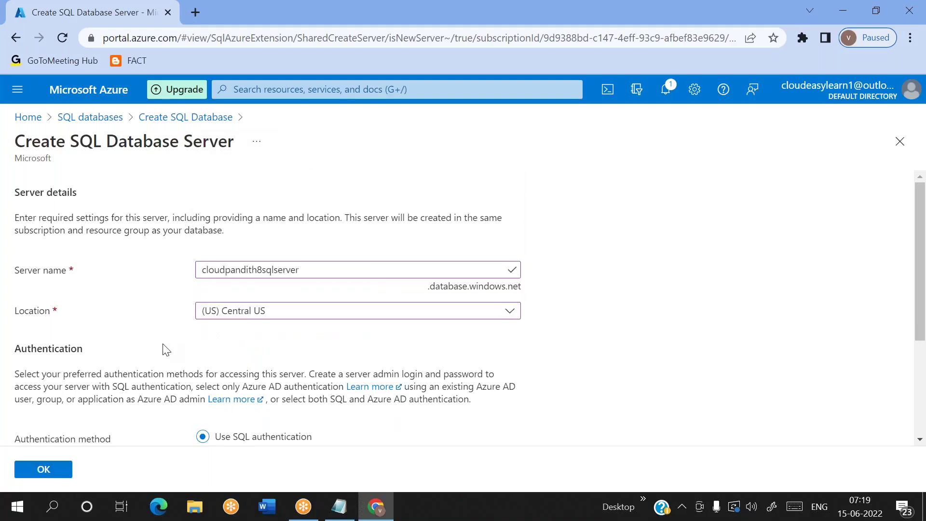
pyautogui.scroll(-3, 167, 350)
pyautogui.scroll(-1, 221, 362)
# Step: Enter the server admin login and matching password, then confirm the server settings
pyautogui.click(219, 350)
pyautogui.write('malla')
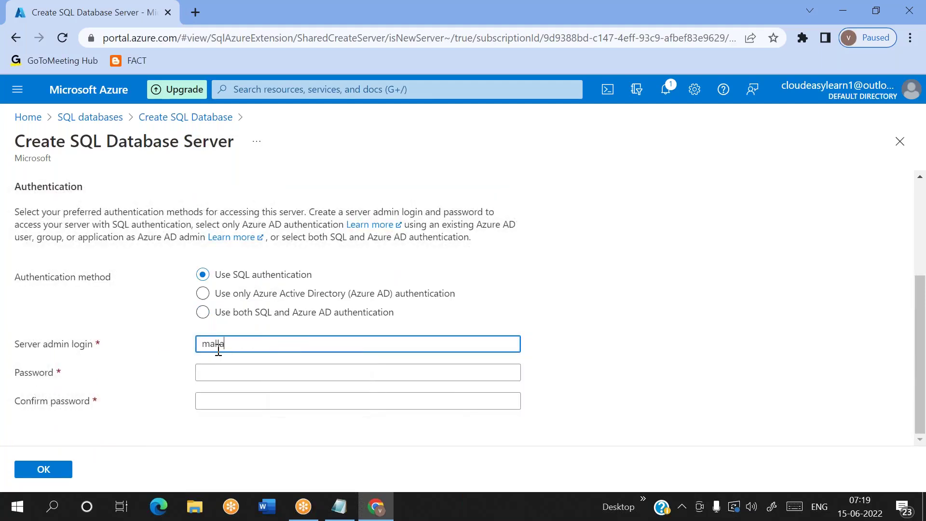
pyautogui.write('iah')
pyautogui.press('Tab')
pyautogui.write('*')
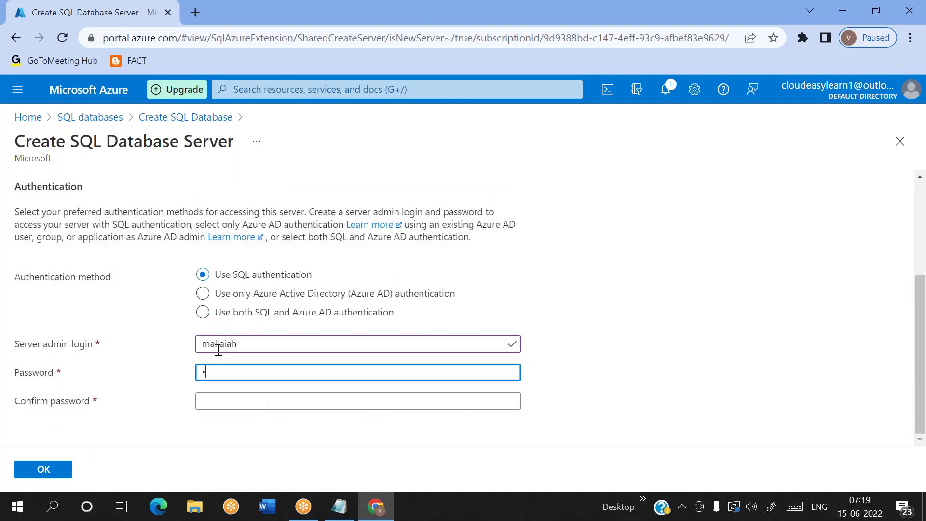
pyautogui.write('*****')
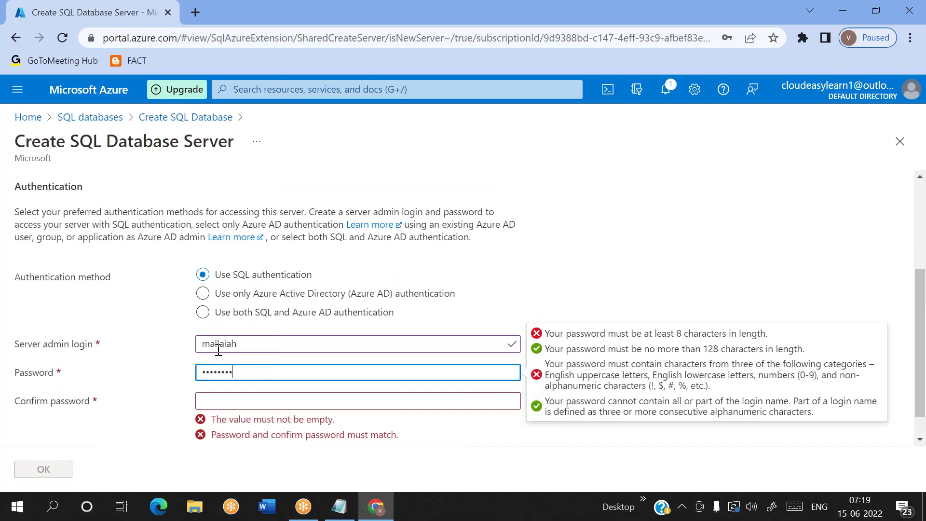
pyautogui.write('***')
pyautogui.press('Tab')
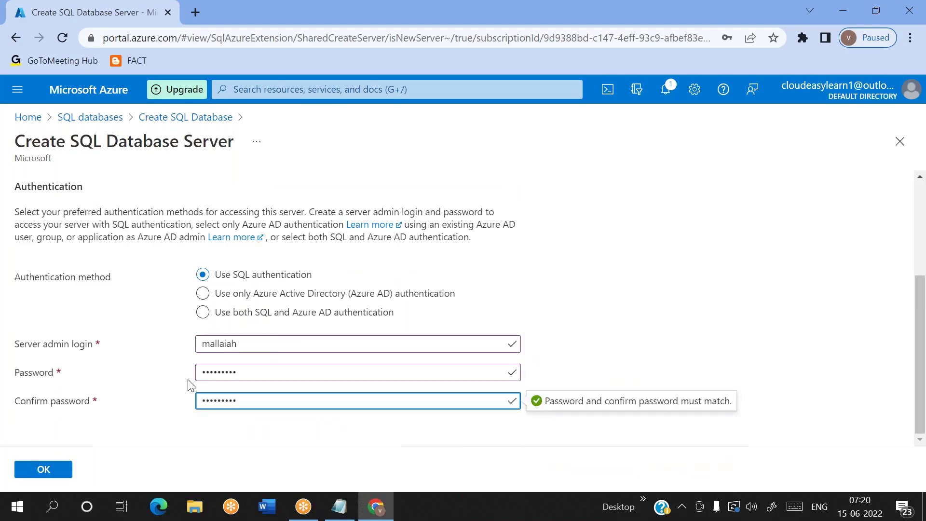
pyautogui.click(52, 471)
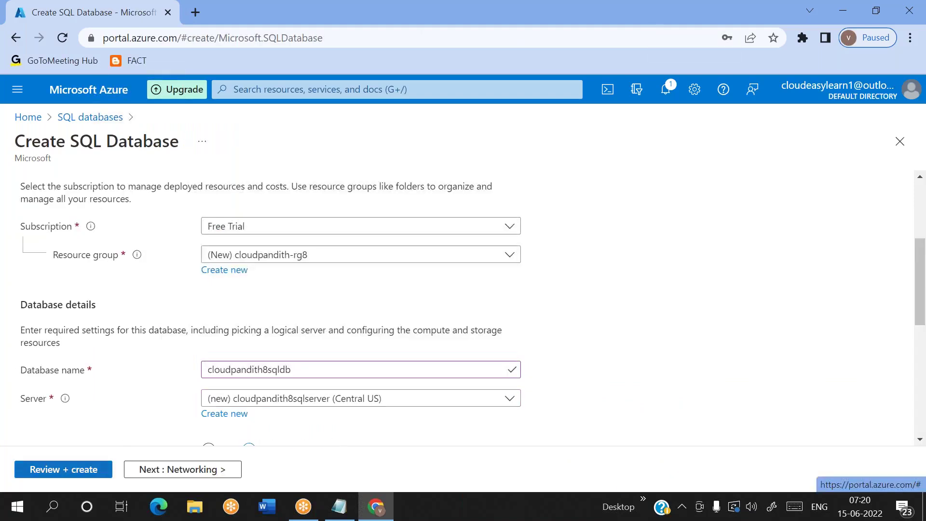
# Step: Review and create the cloudpandith8sqldb database, then open a new browser tab
pyautogui.scroll(1, 186, 318)
pyautogui.scroll(-8, 186, 318)
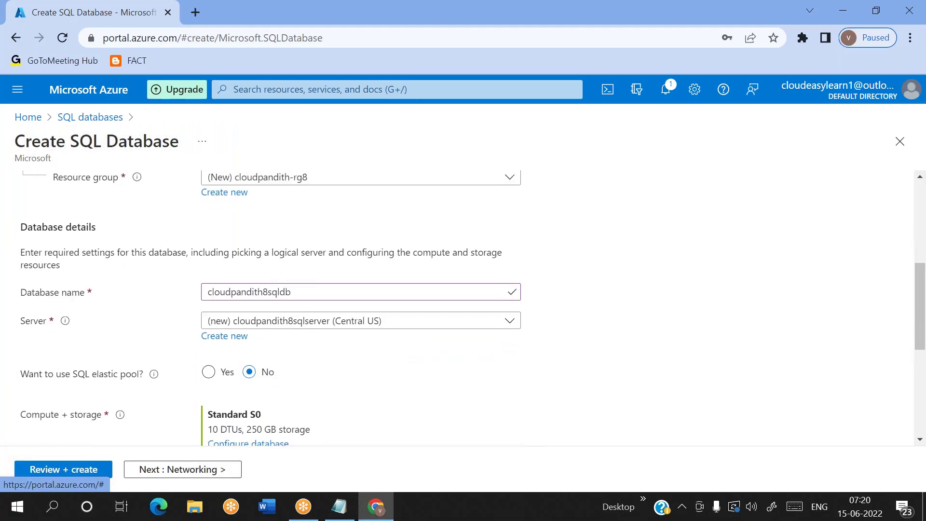
pyautogui.click(83, 470)
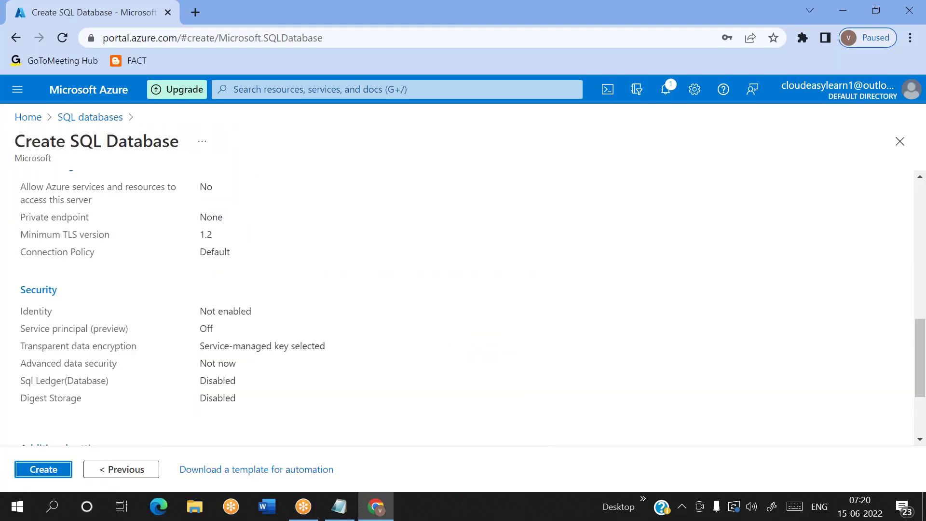
pyautogui.scroll(10, 100, 350)
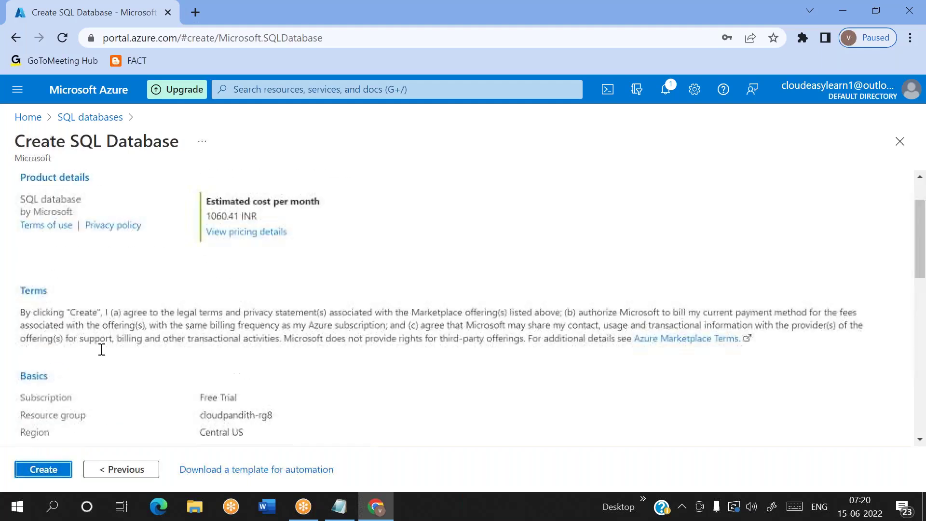
pyautogui.click(43, 470)
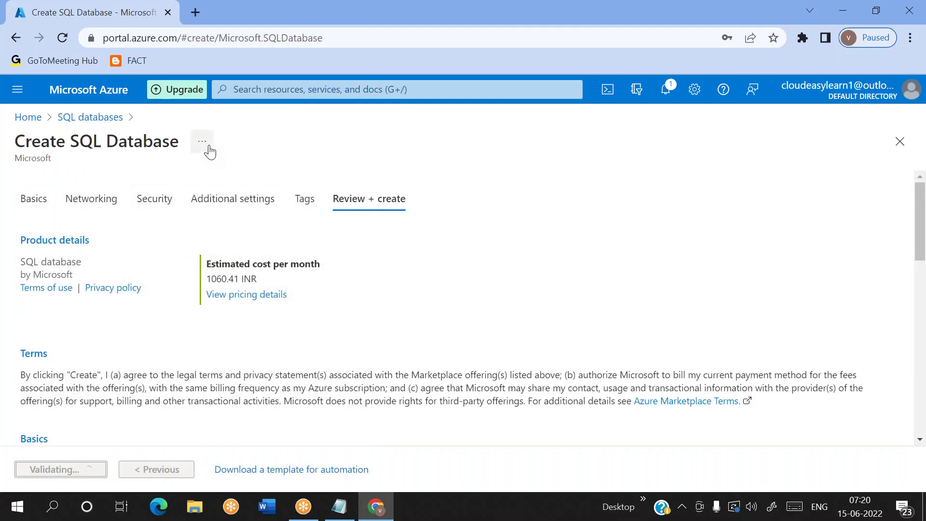
pyautogui.click(200, 13)
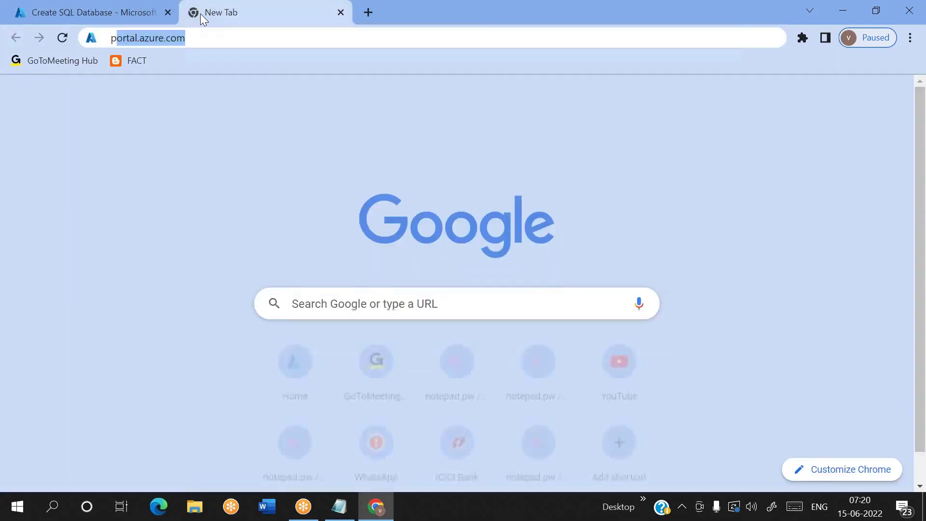
# Step: Load portal.azure.com in the new tab, sign in, and open Storage accounts from recent services
pyautogui.write('po')
pyautogui.press('Return')
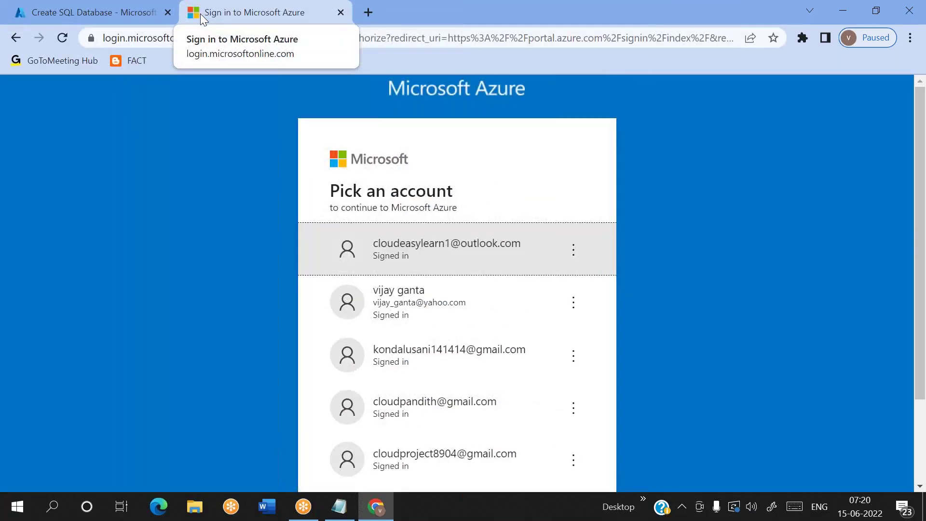
pyautogui.click(420, 261)
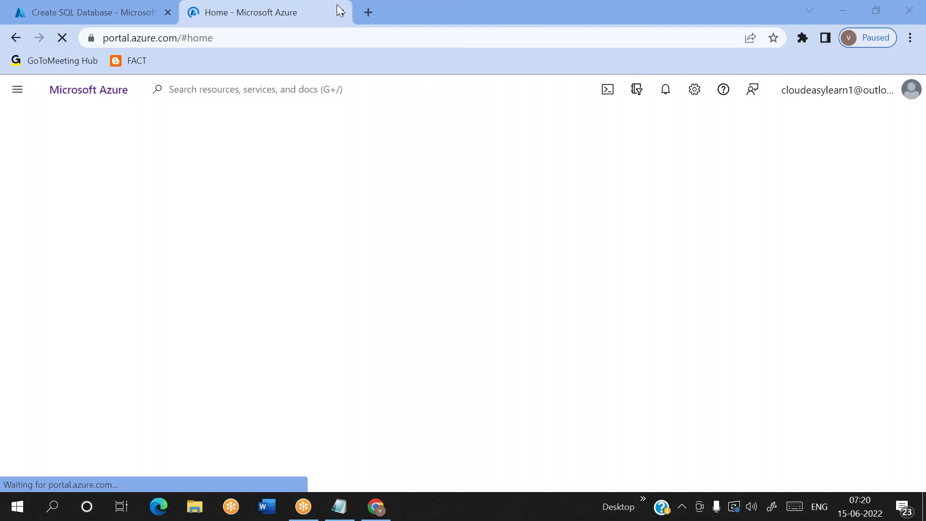
pyautogui.click(241, 90)
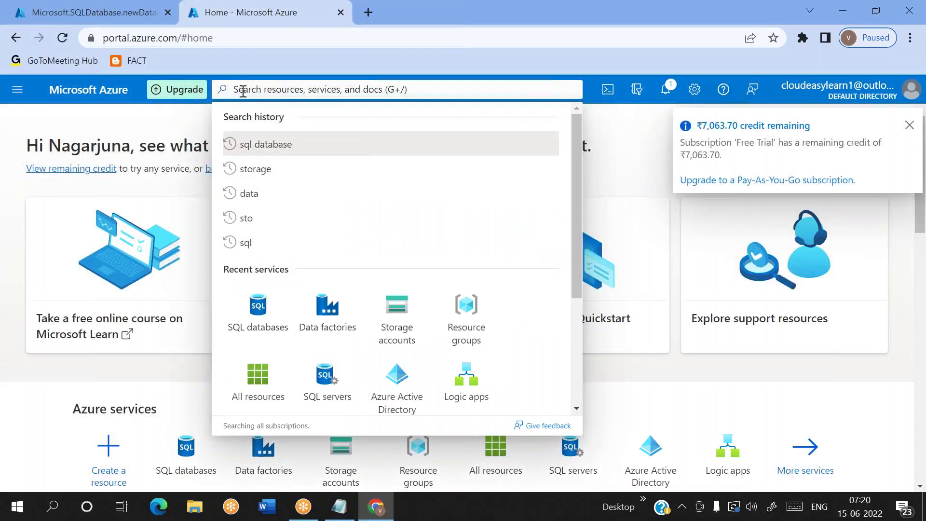
pyautogui.write('blob')
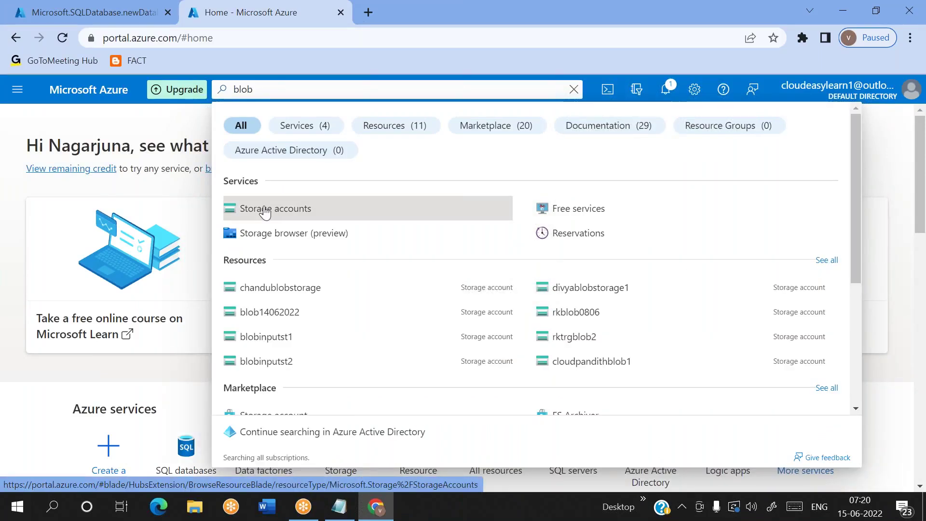
pyautogui.click(168, 126)
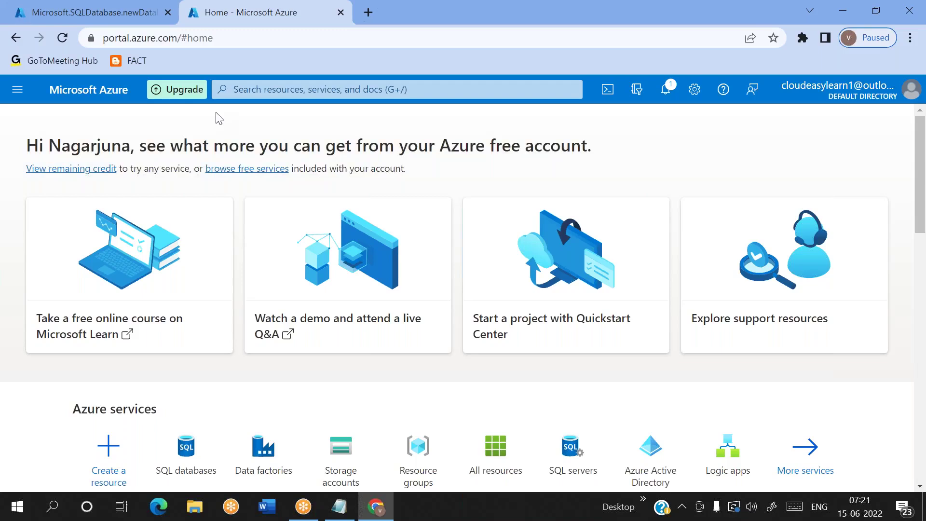
pyautogui.click(245, 90)
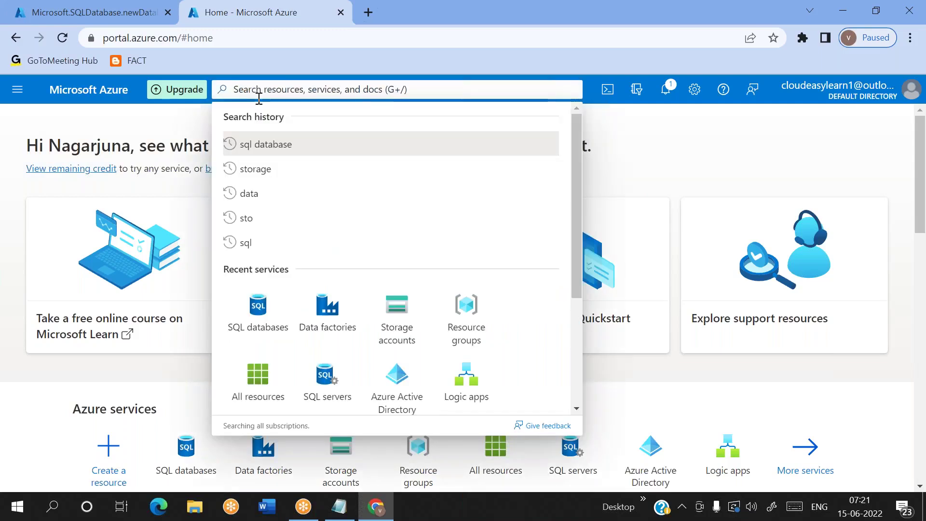
pyautogui.click(411, 314)
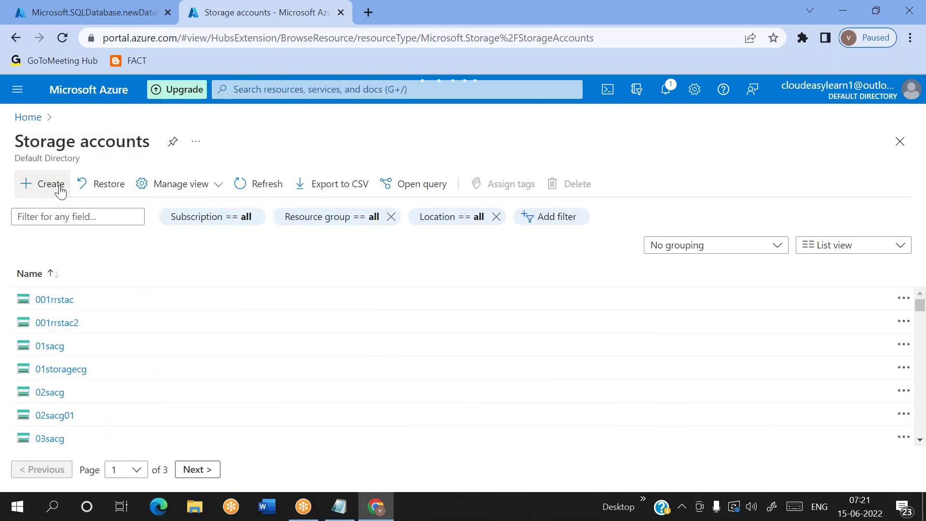
# Step: Start a new storage account in resource group cloudpandith-rg8
pyautogui.click(51, 183)
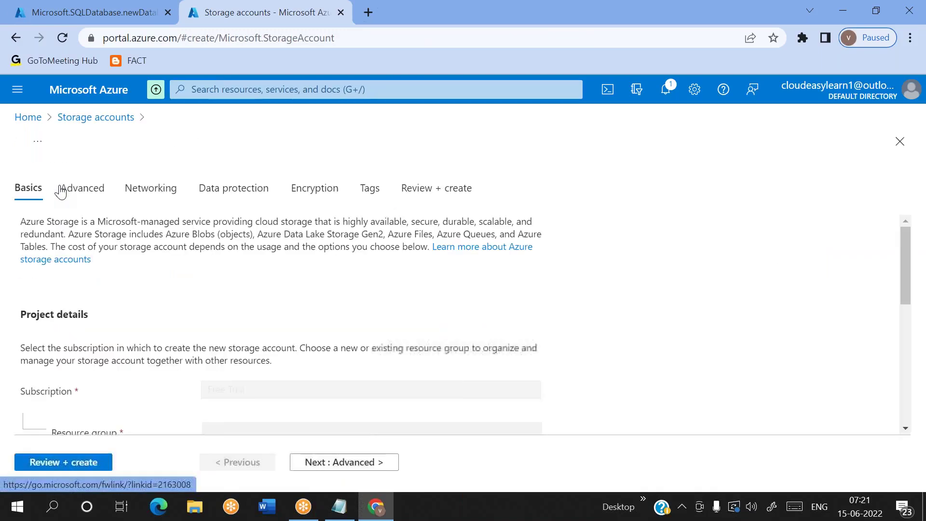
pyautogui.scroll(-2, 273, 325)
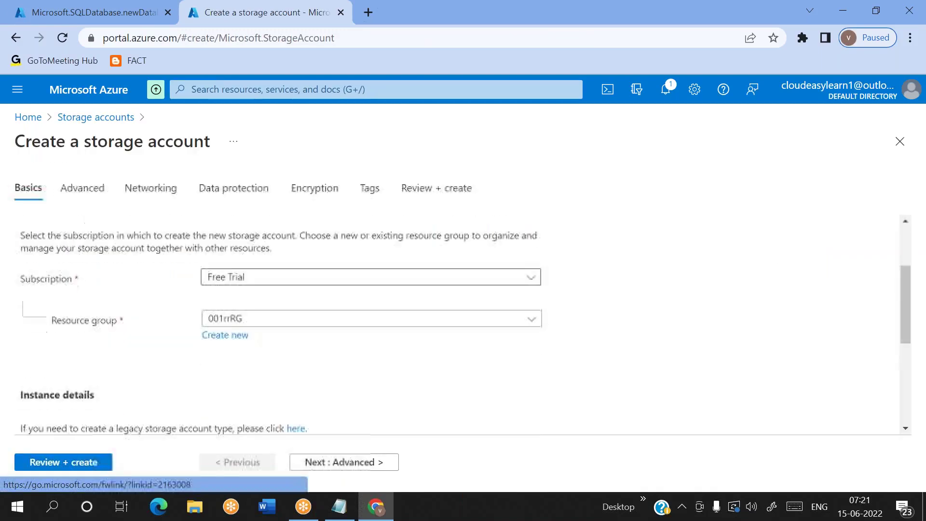
pyautogui.click(273, 322)
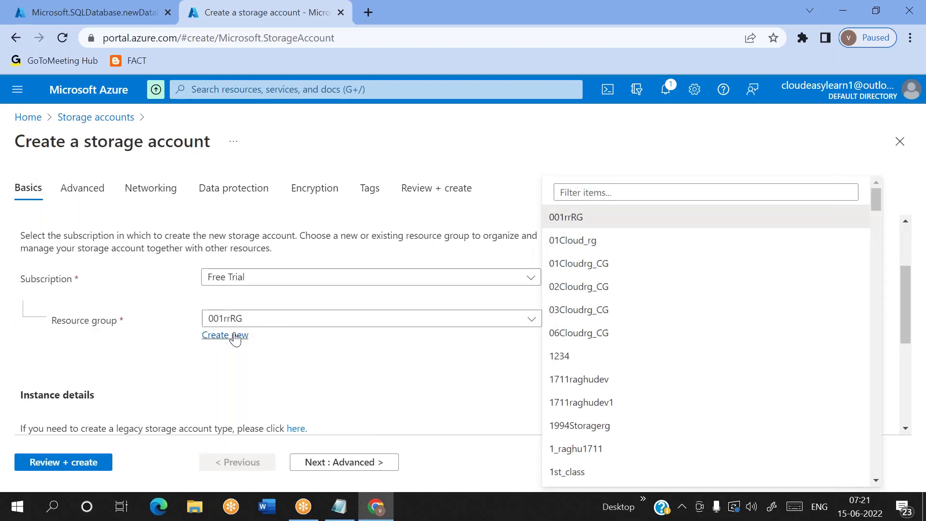
pyautogui.click(585, 183)
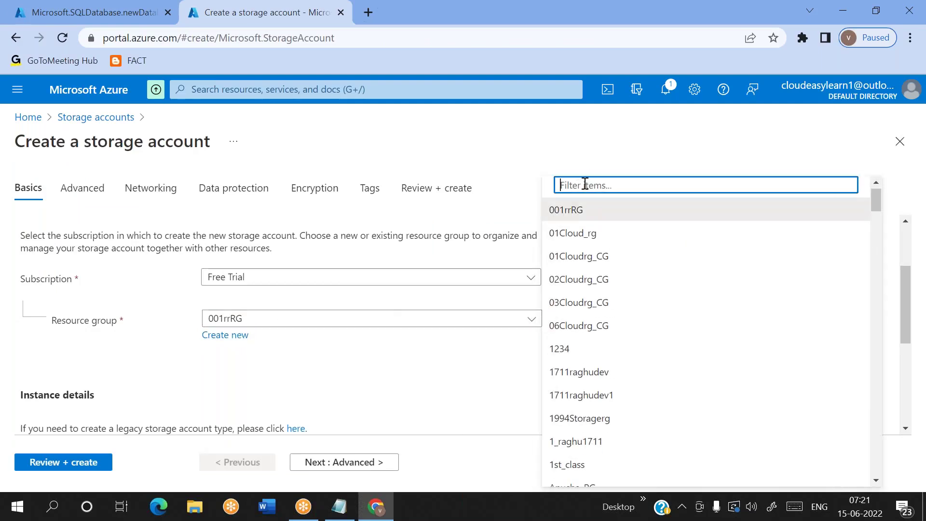
pyautogui.write('8')
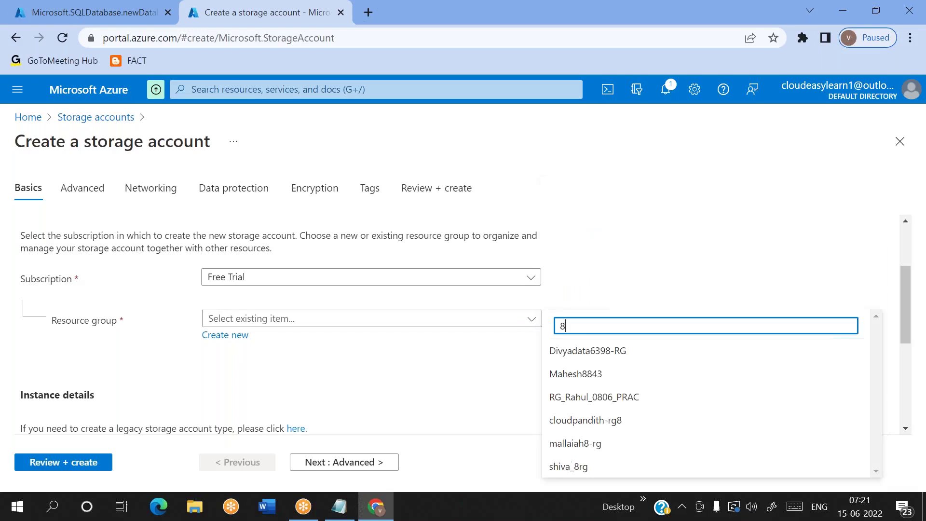
pyautogui.click(611, 422)
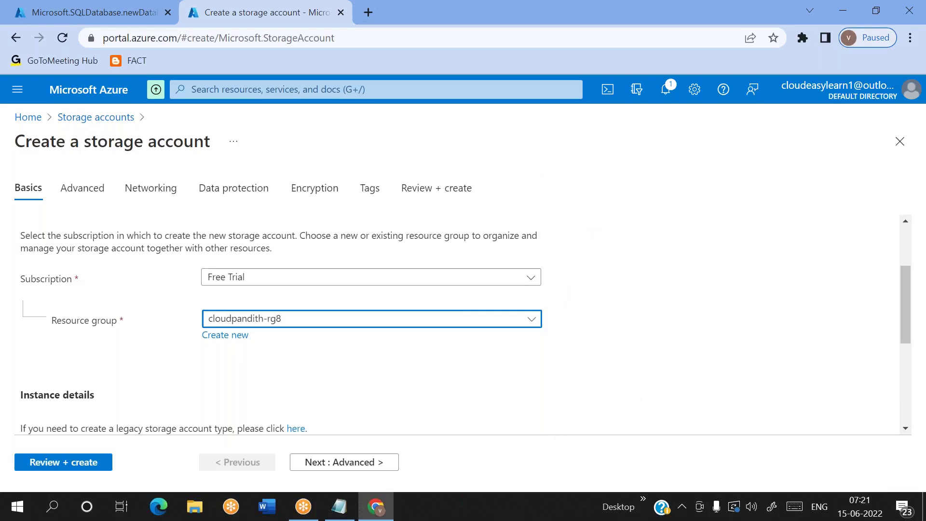
# Step: Name the storage account cloudpandith8storage, validate the settings and create it
pyautogui.scroll(-3, 361, 391)
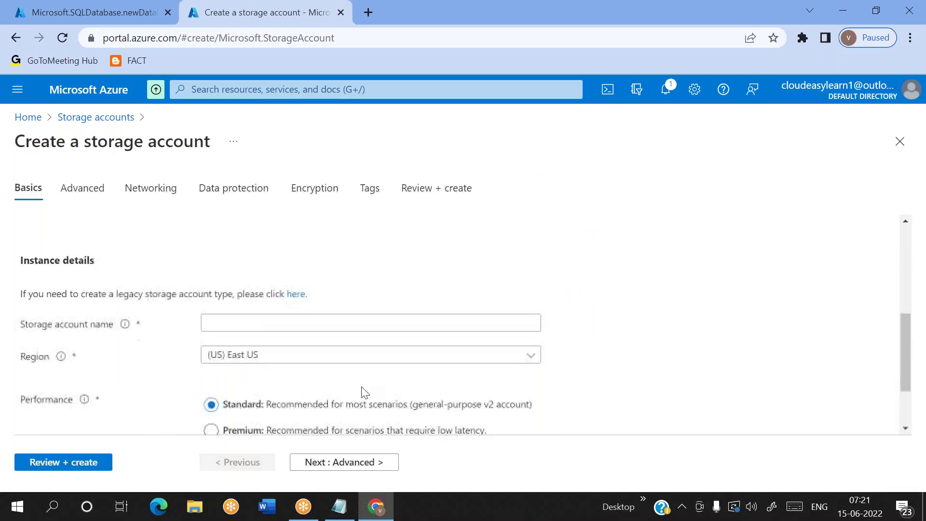
pyautogui.click(254, 324)
pyautogui.write('cloudpa')
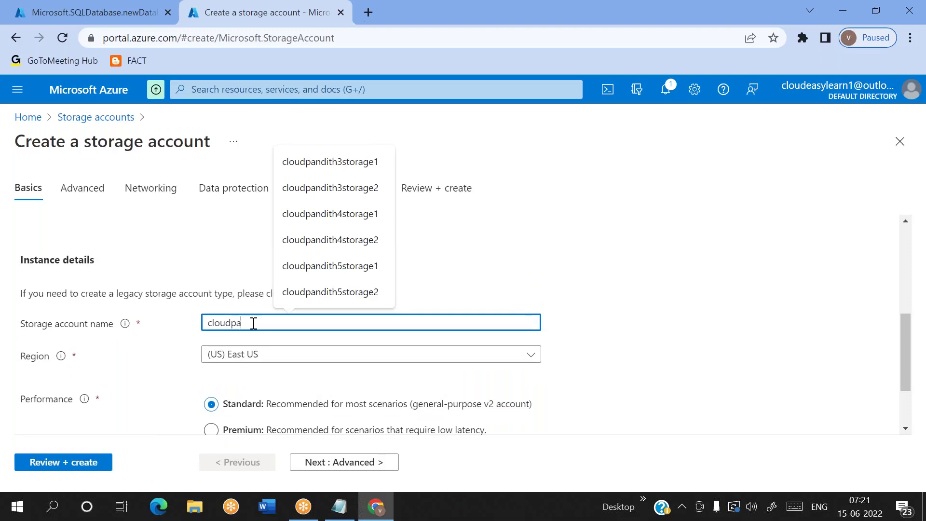
pyautogui.write('ndith8stor')
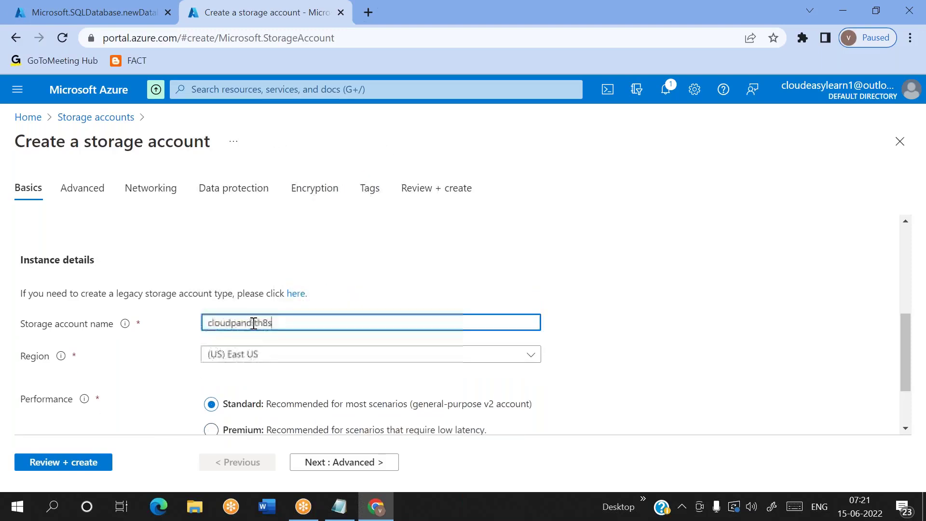
pyautogui.click(394, 290)
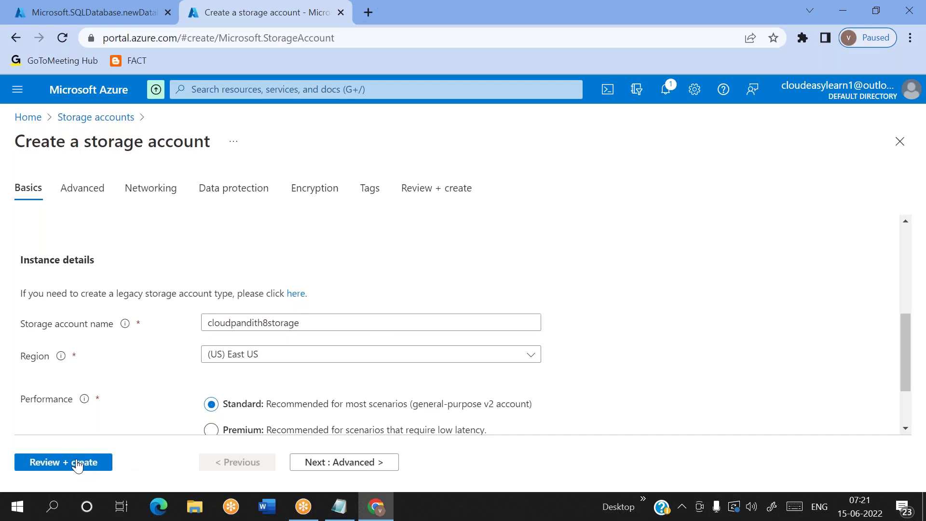
pyautogui.click(78, 464)
pyautogui.scroll(-3, 213, 333)
pyautogui.scroll(3, 130, 385)
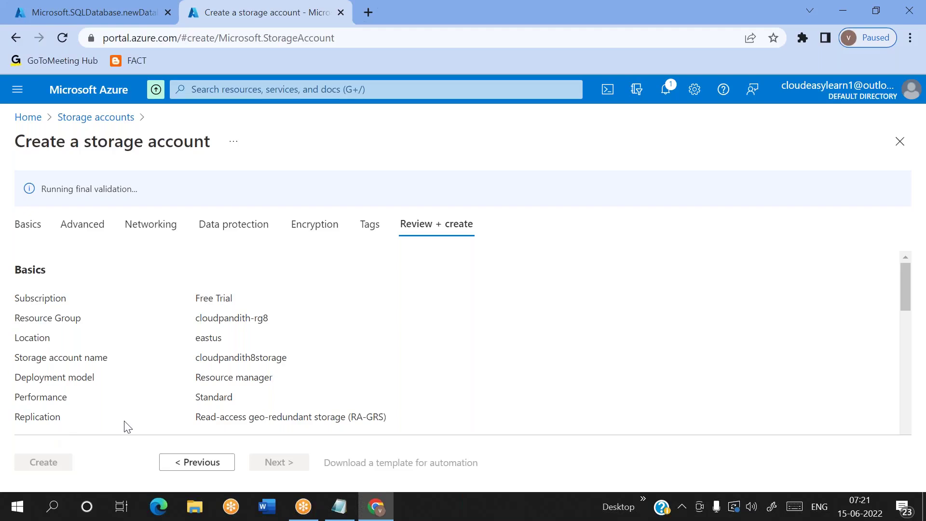
pyautogui.click(38, 464)
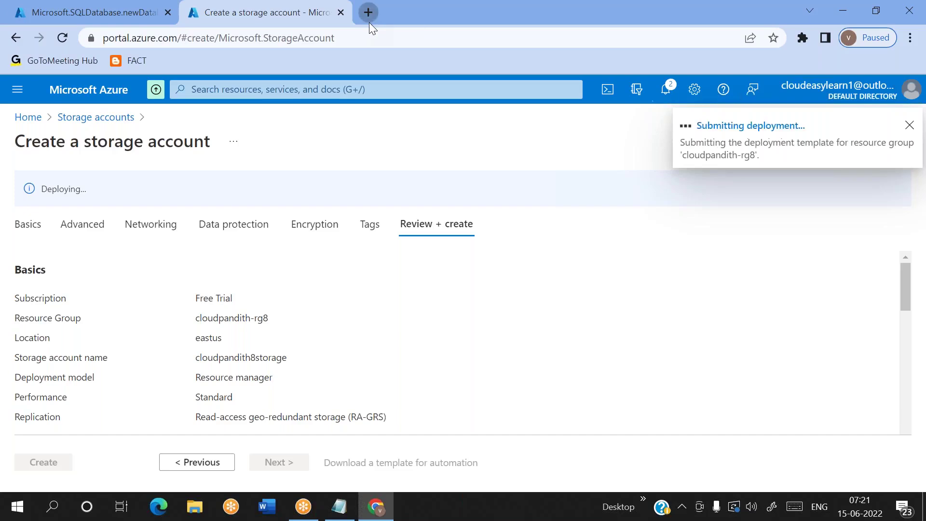
# Step: Open the Azure portal in a new tab, sign in, and go to Data factories
pyautogui.click(369, 22)
pyautogui.write('portal')
pyautogui.press('Return')
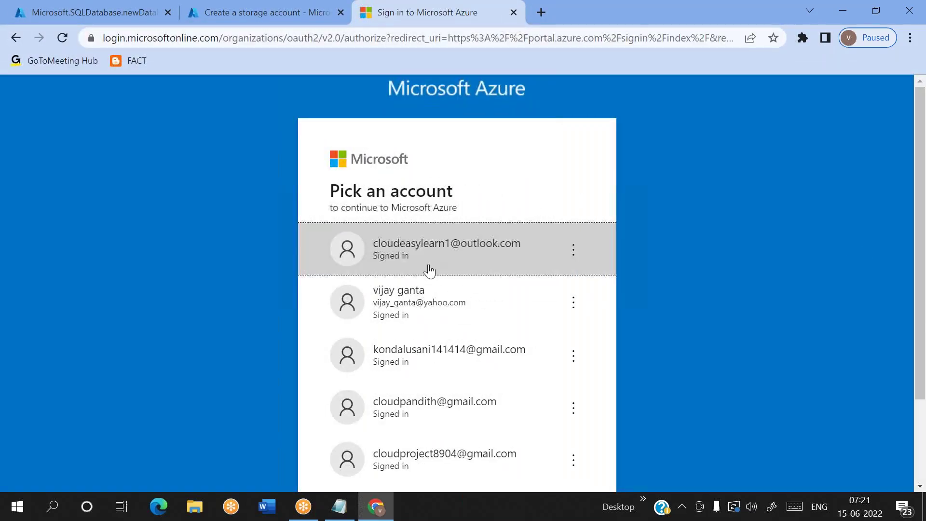
pyautogui.click(430, 267)
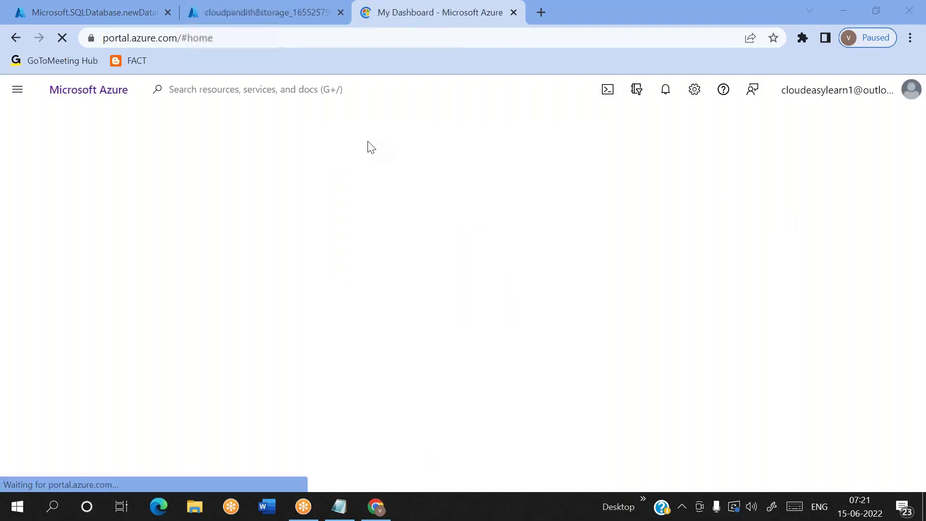
pyautogui.click(278, 89)
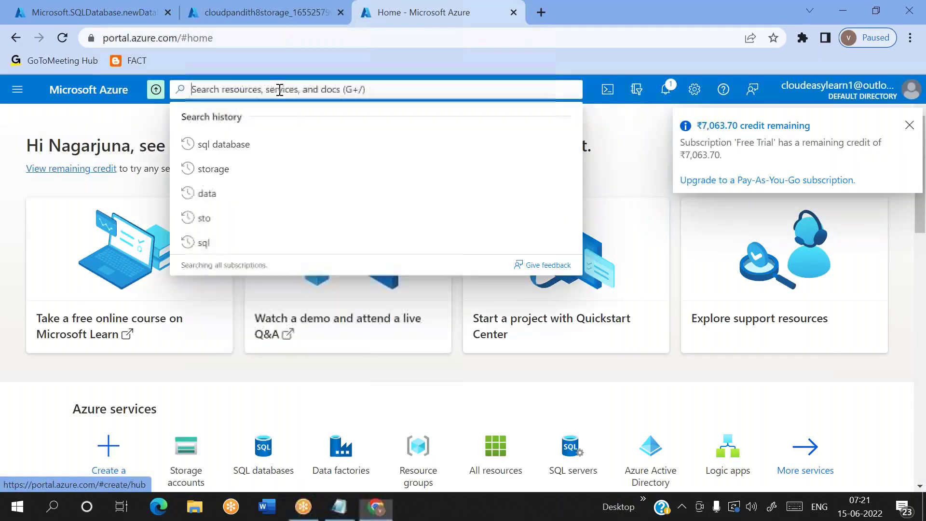
pyautogui.write('data fac')
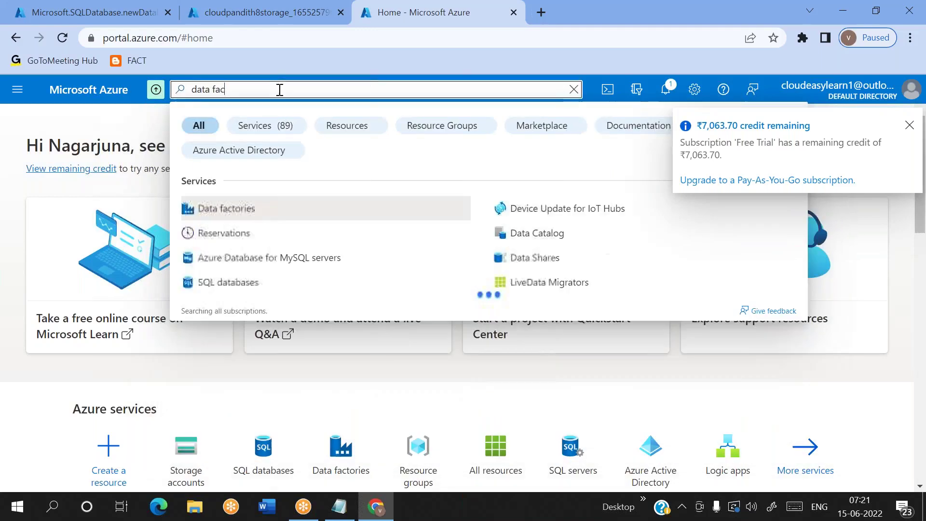
pyautogui.press('Return')
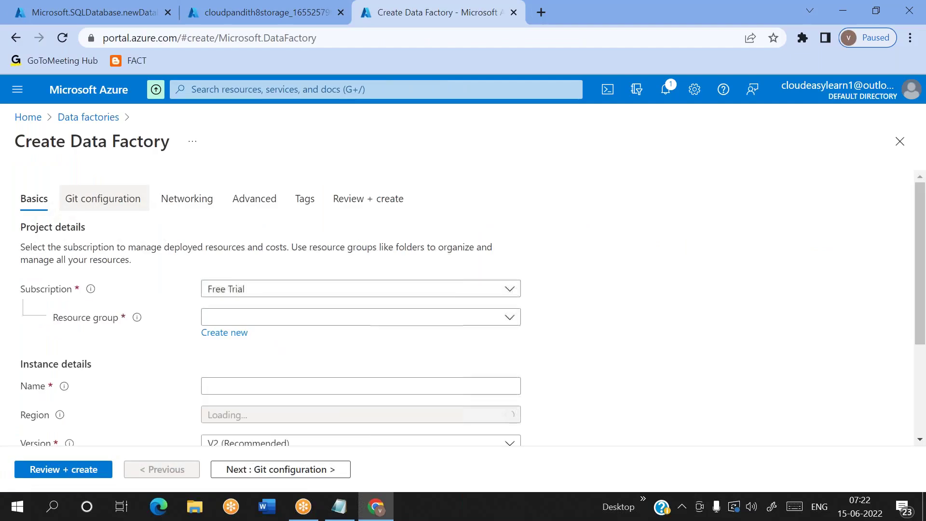
# Step: Start a new data factory named cloudpandith8adf in resource group cloudpandith-rg8
pyautogui.click(324, 323)
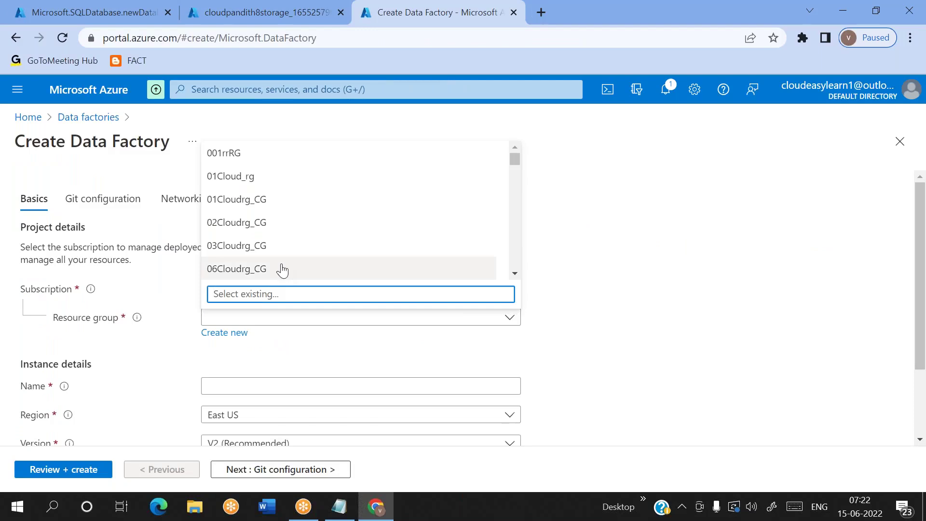
pyautogui.scroll(-5, 281, 267)
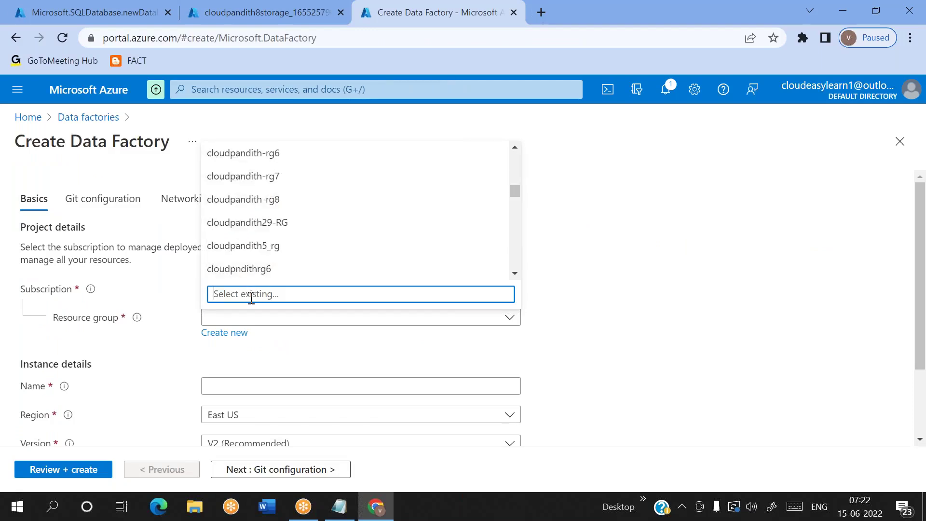
pyautogui.write('8')
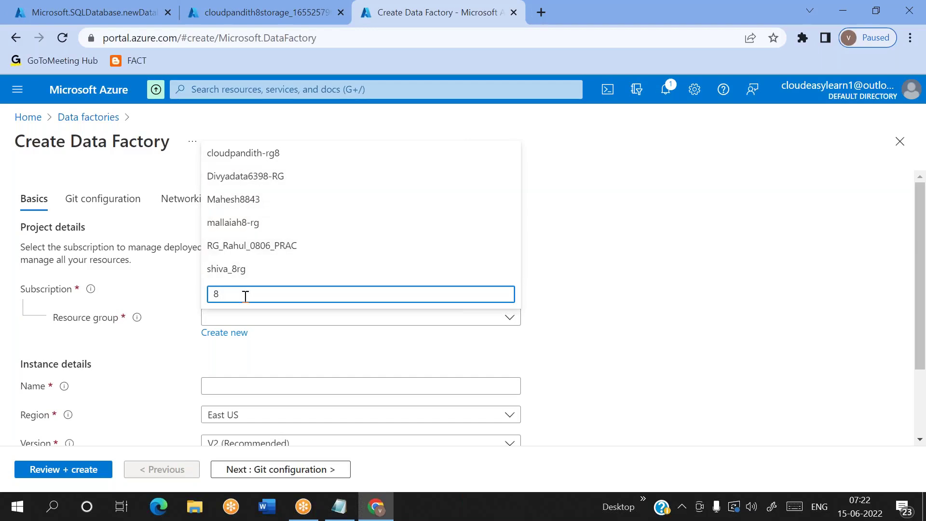
pyautogui.click(245, 153)
pyautogui.scroll(-1, 269, 380)
pyautogui.click(243, 339)
pyautogui.write('cloudpandith8adf')
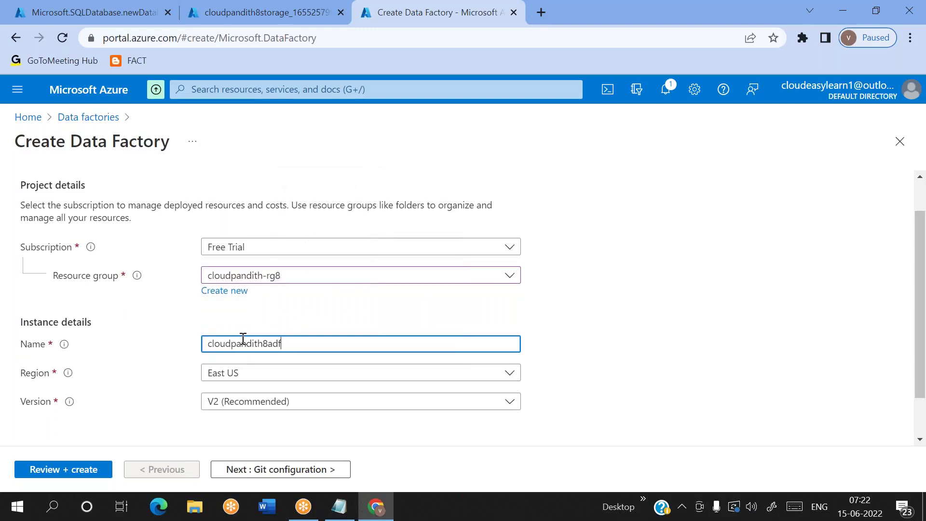
# Step: Choose Configure Git later, pass validation, and create the data factory
pyautogui.click(268, 469)
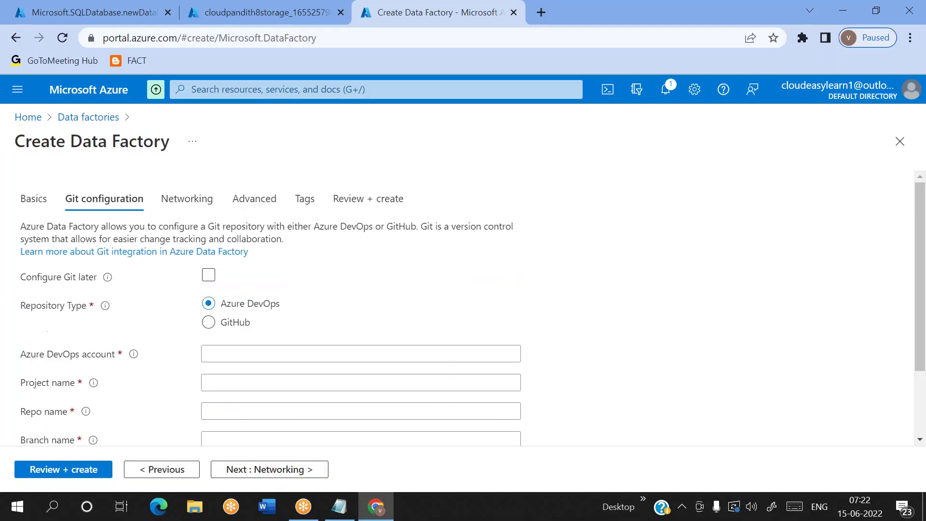
pyautogui.click(209, 276)
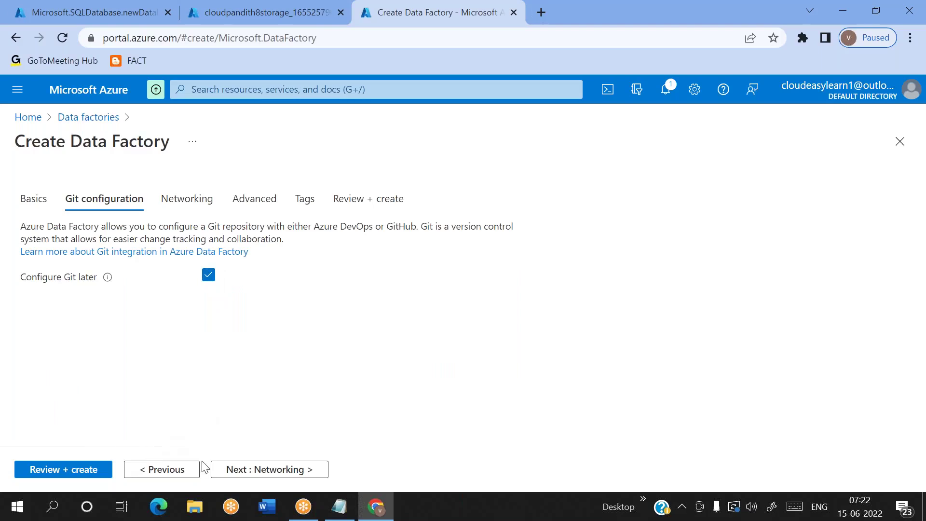
pyautogui.click(83, 476)
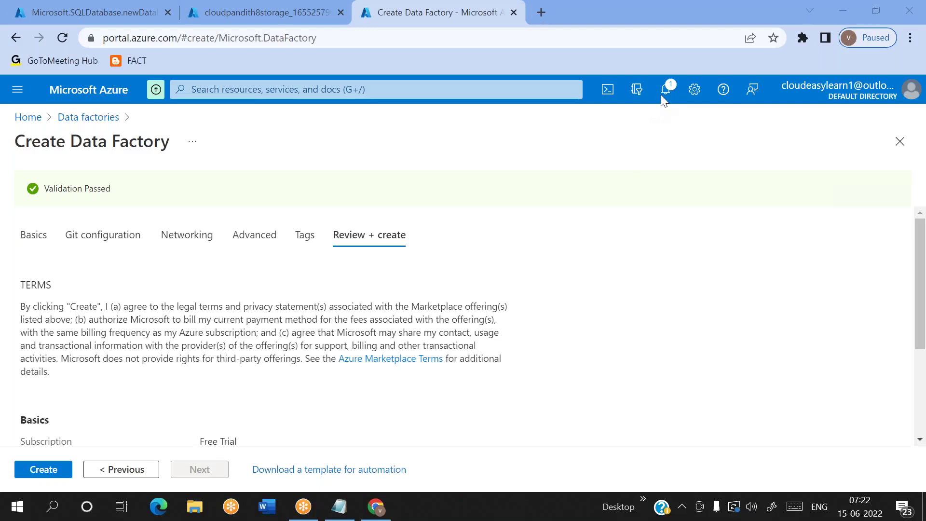
pyautogui.click(50, 471)
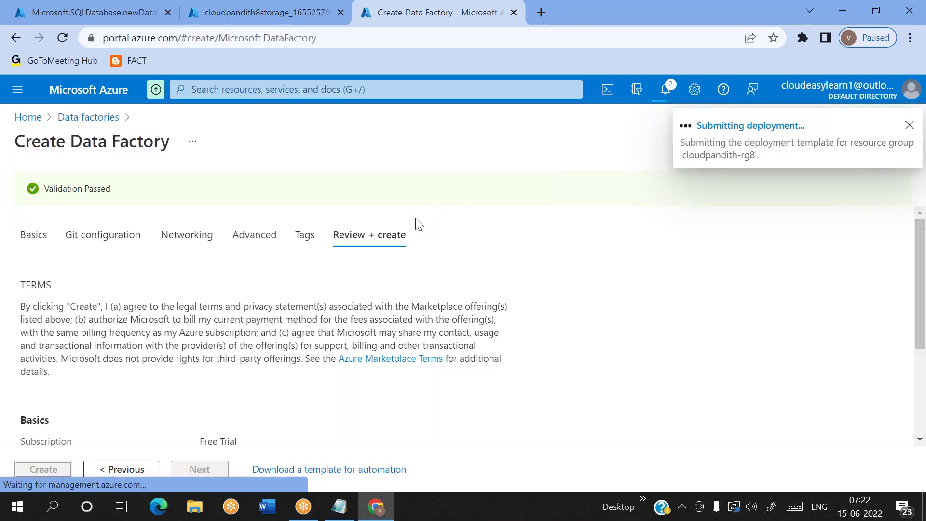
# Step: Check the SQL database deployment, then open the newly provisioned cloudpandith8storage account
pyautogui.moveTo(210, 6); pyautogui.dragTo(26, 6)
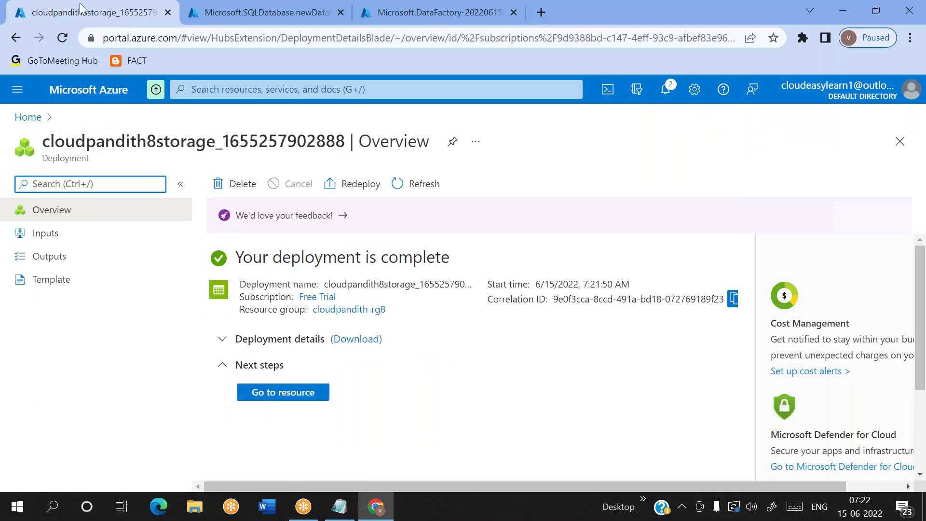
pyautogui.click(250, 7)
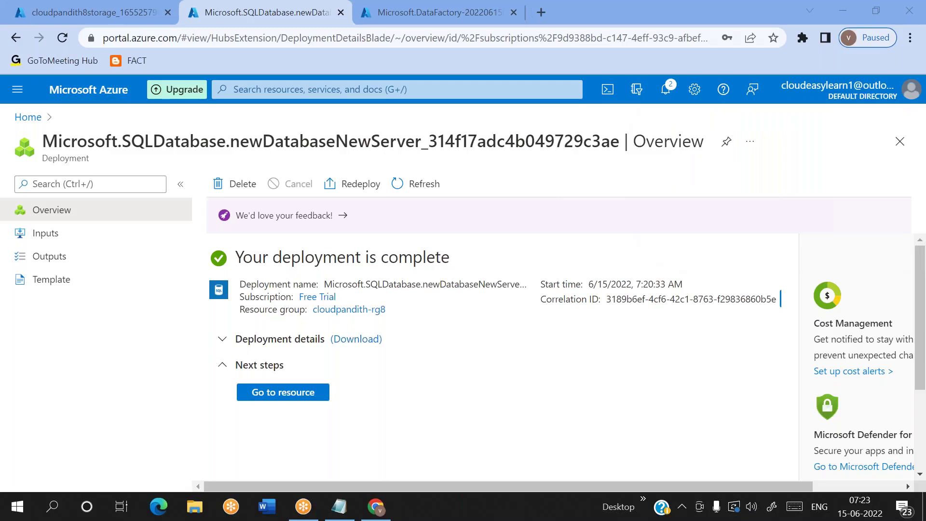
pyautogui.click(85, 8)
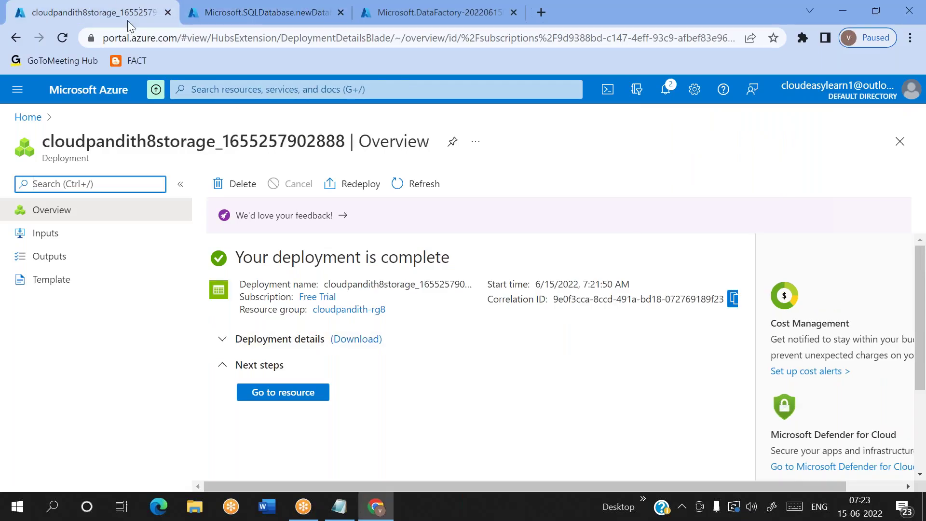
pyautogui.click(292, 392)
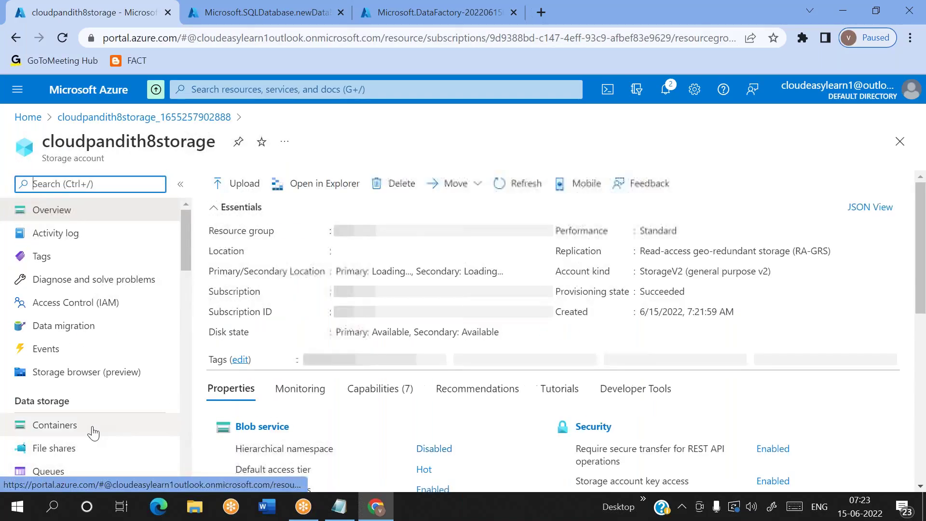
# Step: Add a private container named creditdata under the storage account's Containers
pyautogui.click(133, 424)
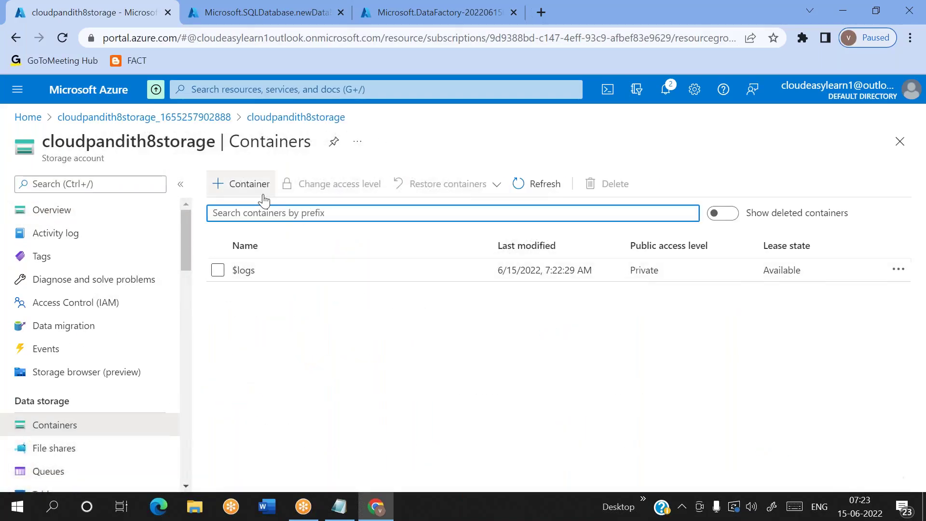
pyautogui.click(243, 184)
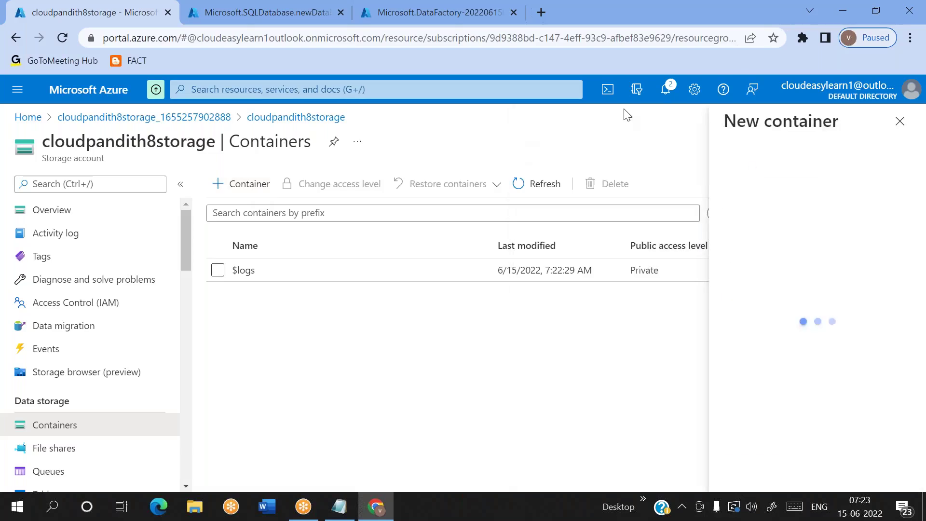
pyautogui.click(674, 59)
pyautogui.click(812, 188)
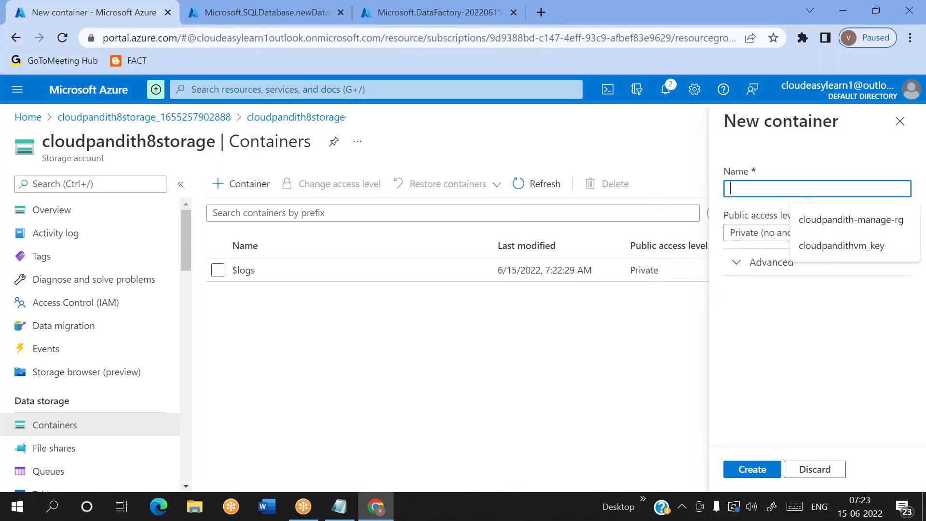
pyautogui.write('creditdata')
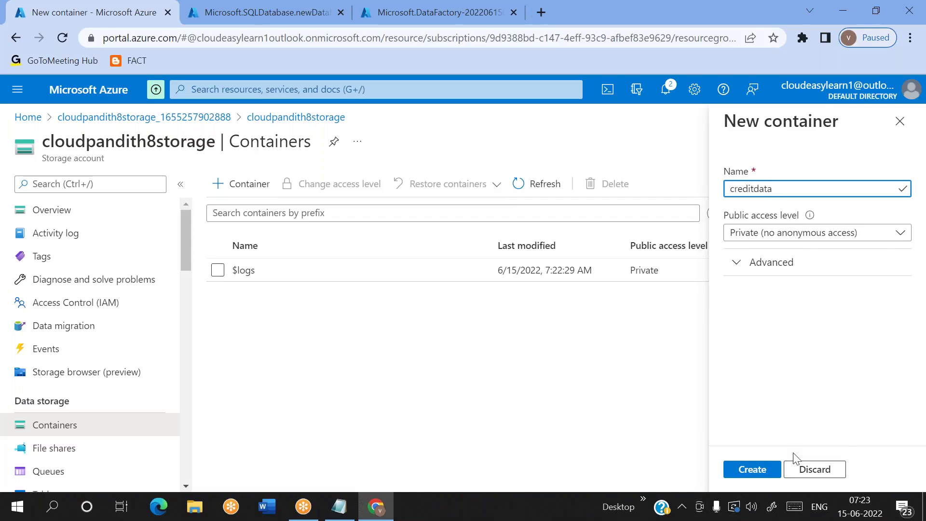
pyautogui.click(756, 470)
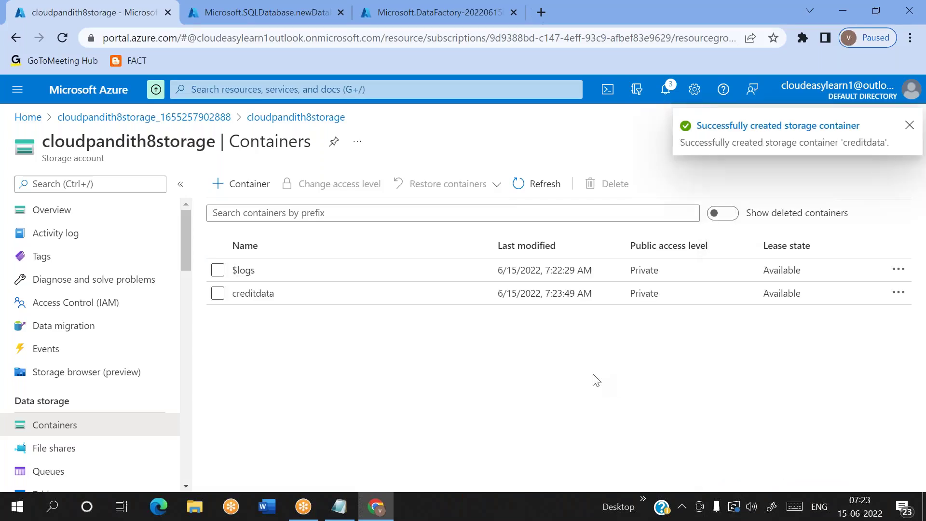
# Step: Open the creditdata container and start a file upload
pyautogui.click(387, 302)
pyautogui.click(231, 185)
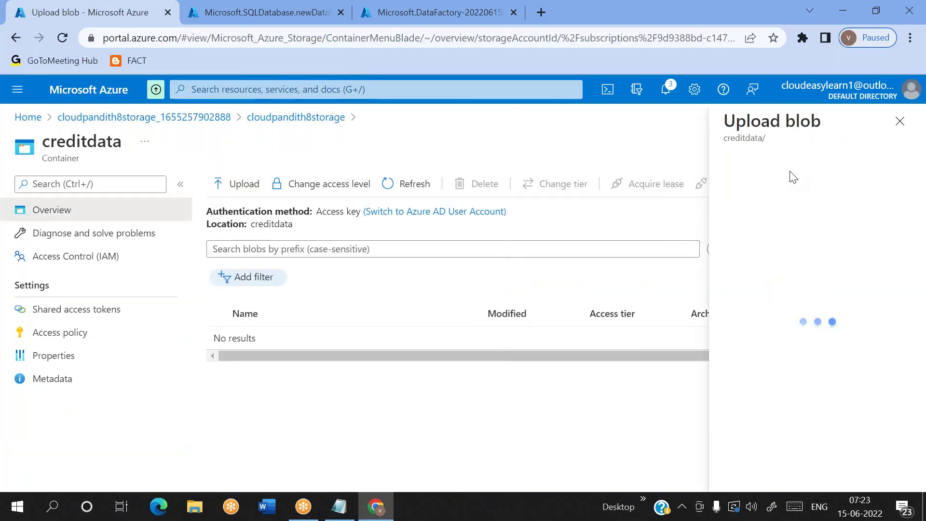
pyautogui.click(788, 181)
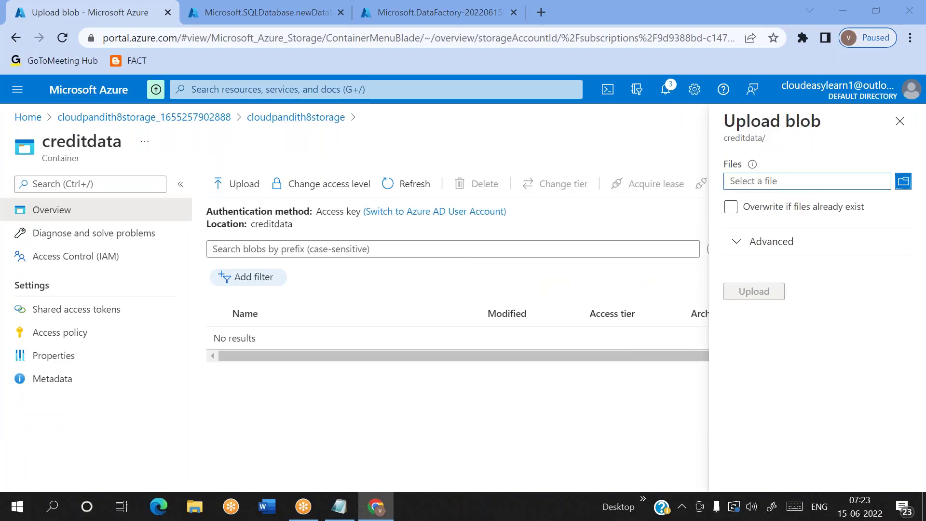
pyautogui.scroll(5, 125, 143)
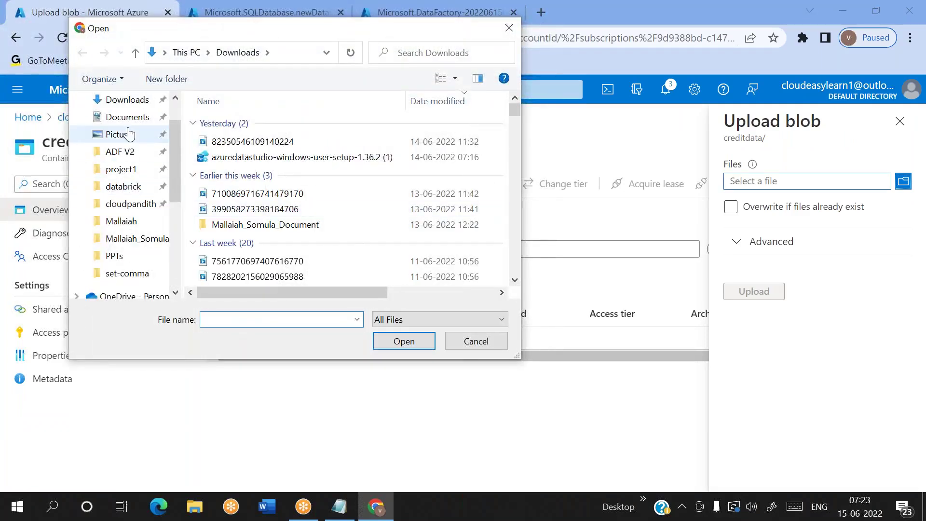
pyautogui.scroll(2, 125, 143)
# Step: Pick credit from Downloads > cloudpandith-datasets > set-comma, then bring up the Notepad notes
pyautogui.click(130, 154)
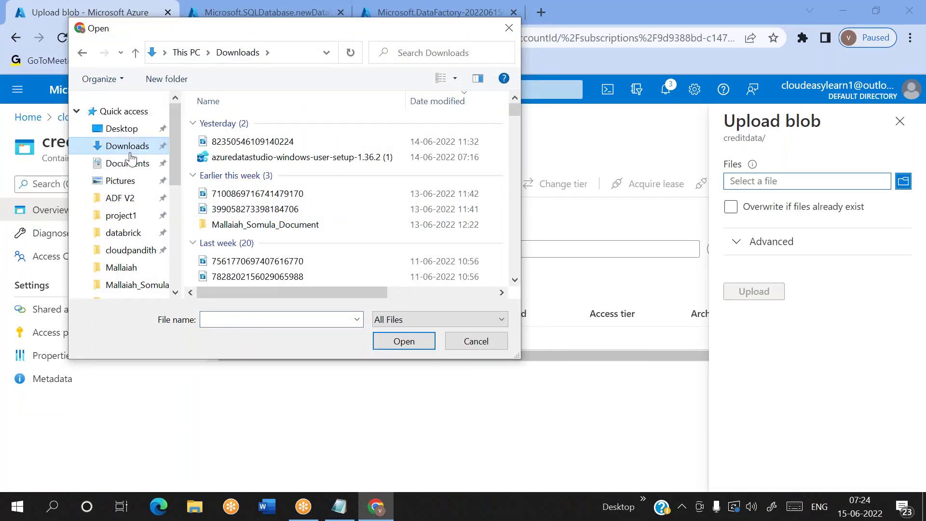
pyautogui.click(127, 250)
pyautogui.doubleClick(236, 170)
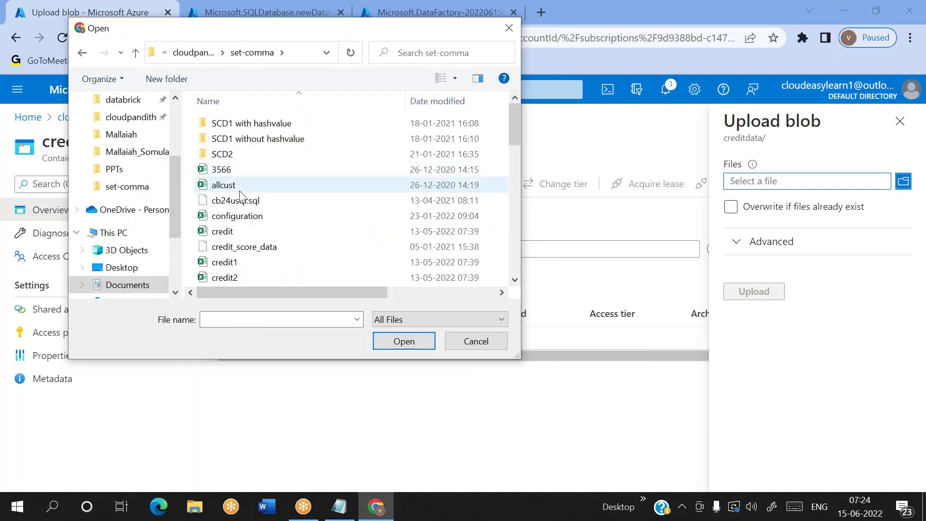
pyautogui.scroll(-1, 245, 204)
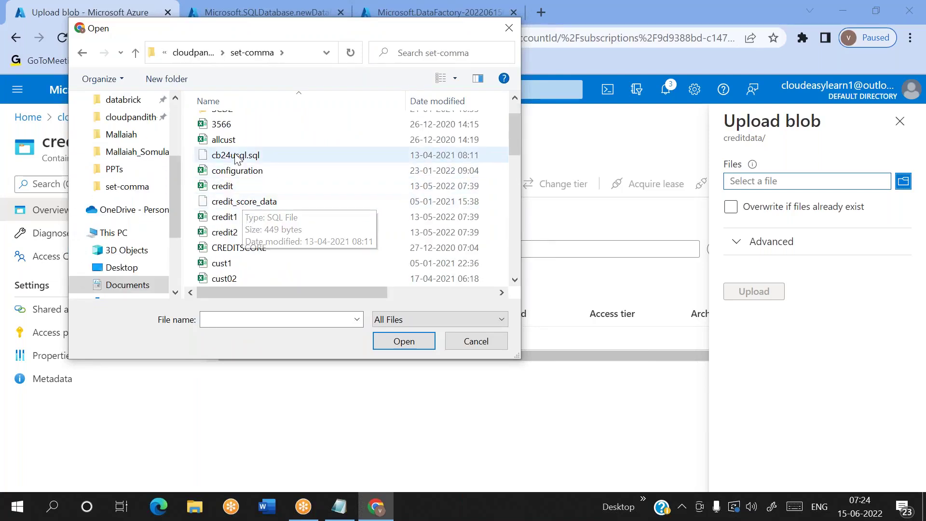
pyautogui.scroll(-2, 246, 245)
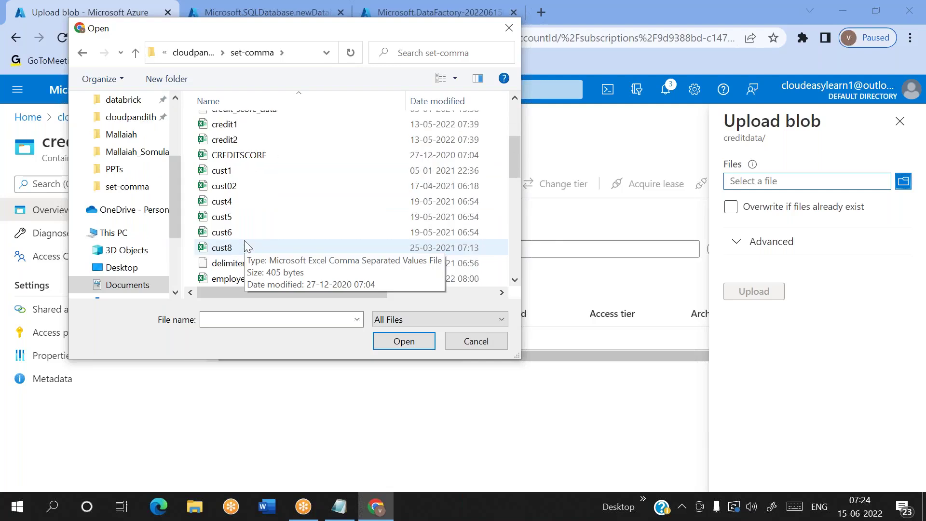
pyautogui.scroll(1, 245, 244)
pyautogui.click(230, 139)
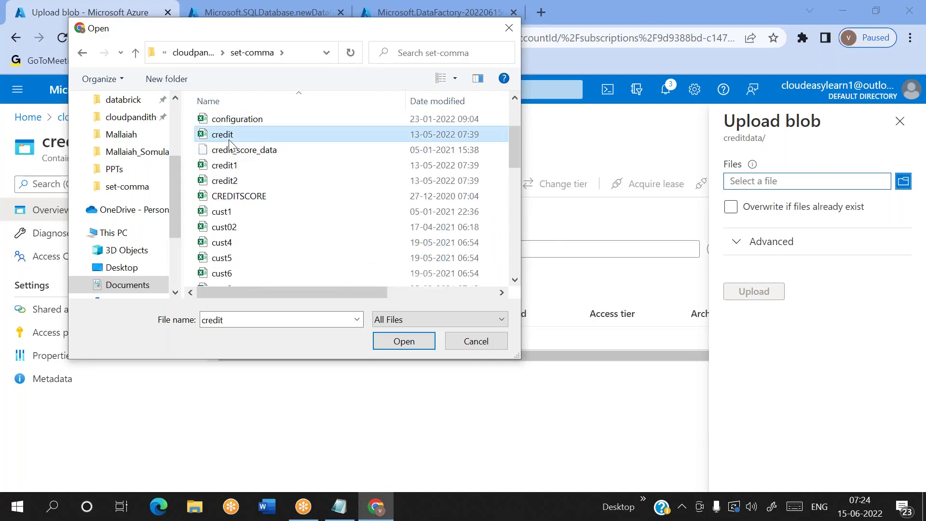
pyautogui.click(416, 343)
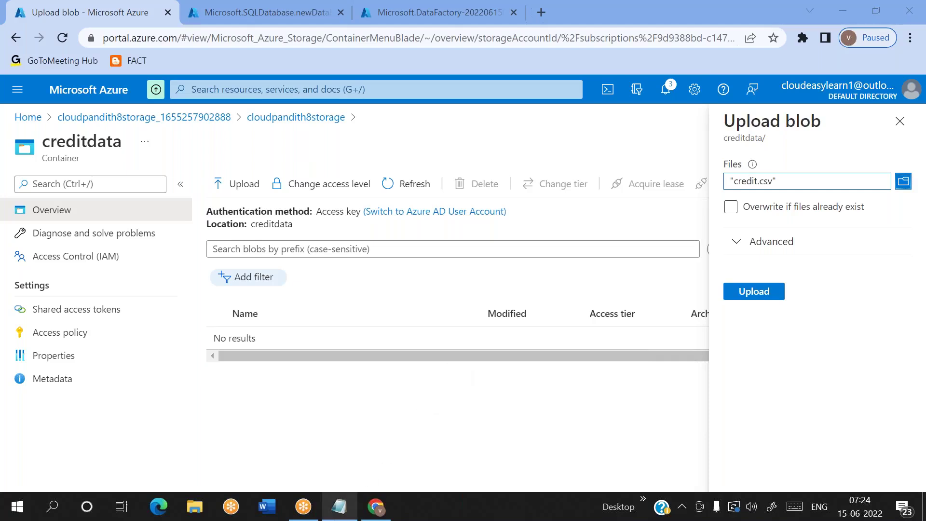
pyautogui.click(340, 507)
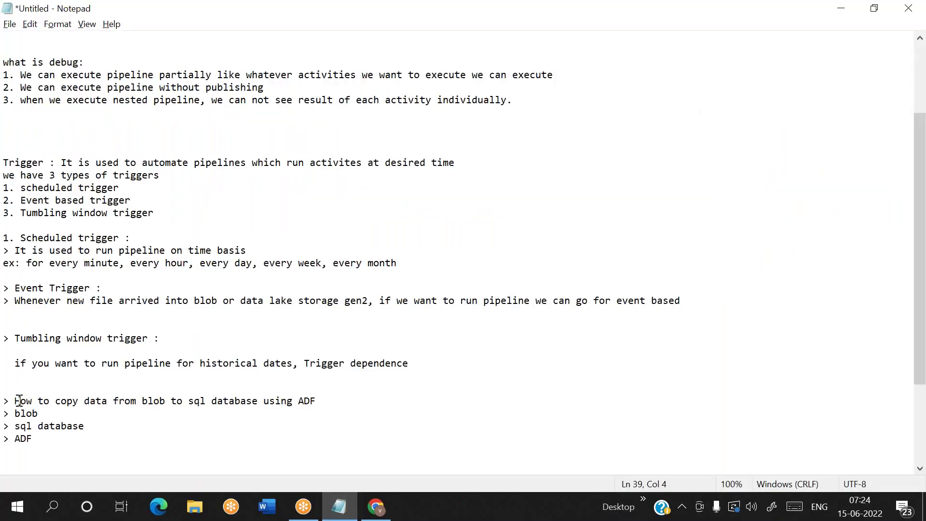
# Step: Highlight the note 'How to copy data from blob to sql database using ADF', then return to Azure
pyautogui.hotkey('shift', 'End')
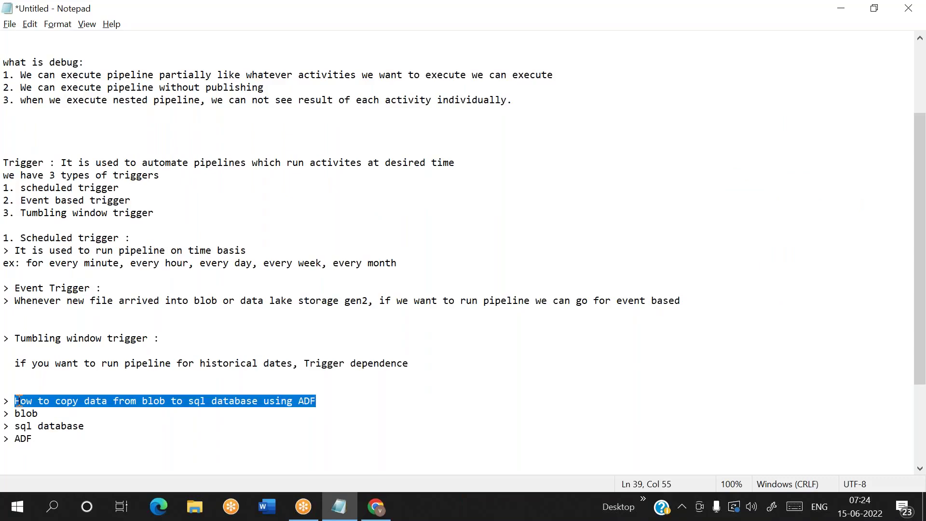
pyautogui.click(349, 402)
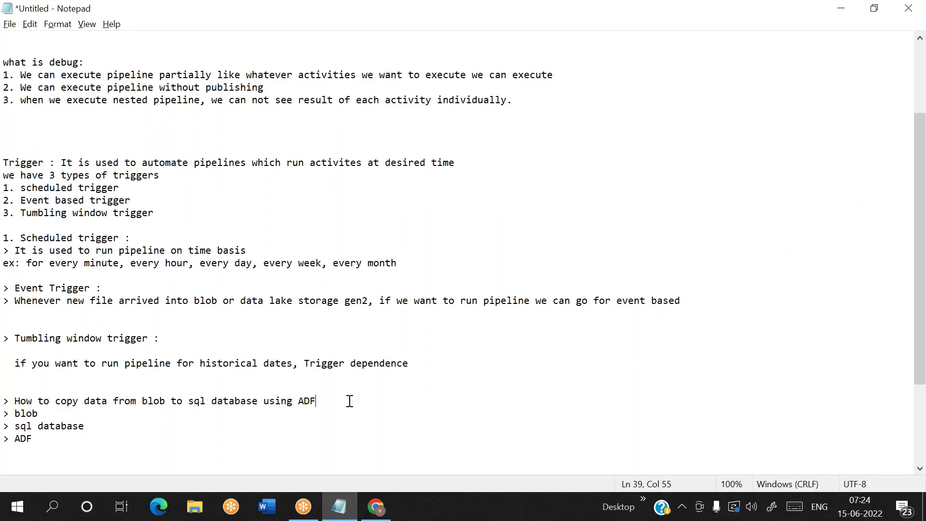
pyautogui.hotkey('alt', 'Tab')
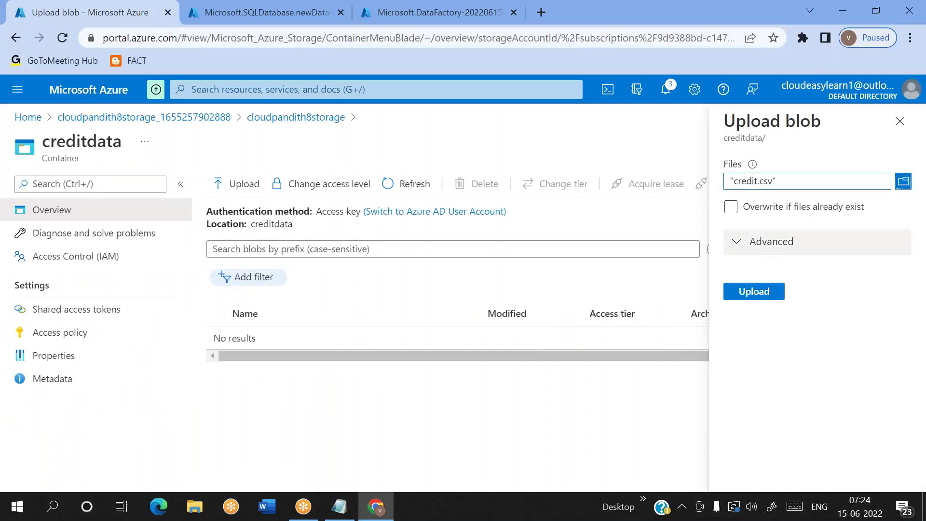
# Step: Upload credit.csv, preview its contents as a table, then view the completed SQL database deployment
pyautogui.click(756, 291)
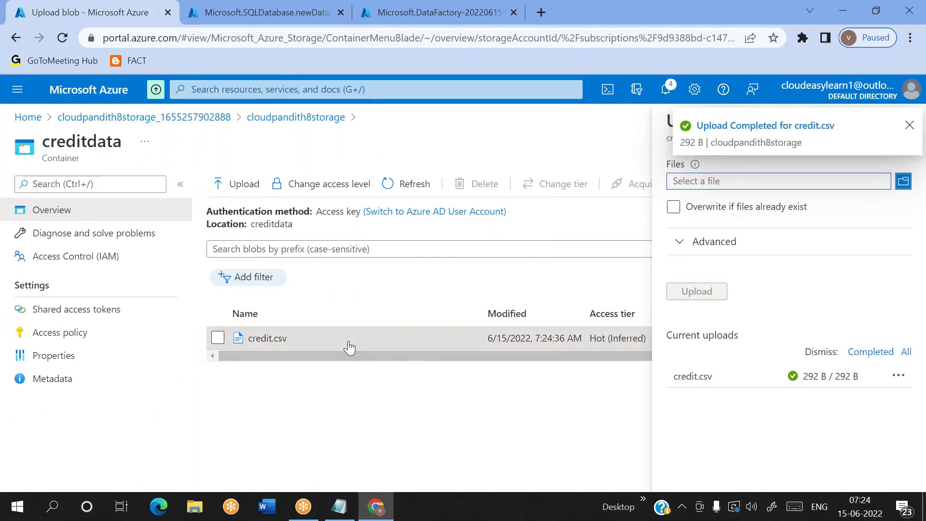
pyautogui.click(349, 348)
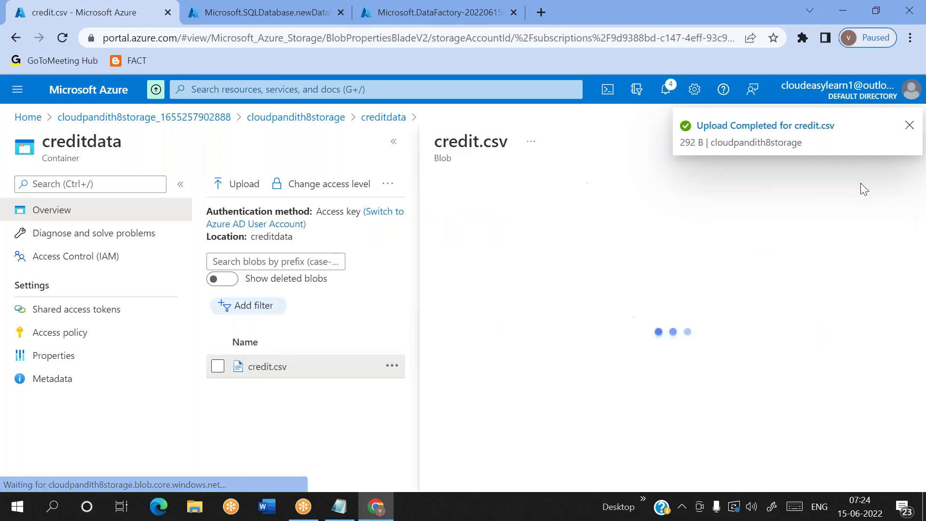
pyautogui.click(910, 127)
pyautogui.click(629, 218)
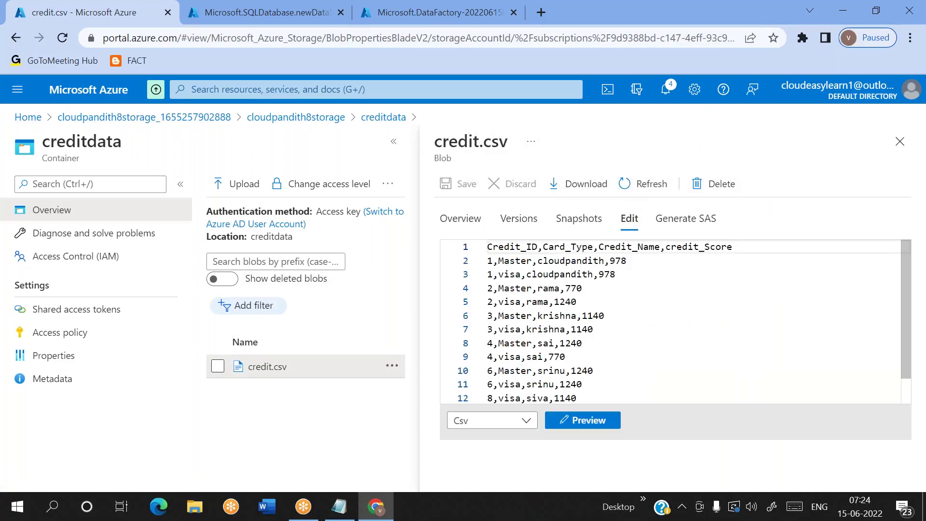
pyautogui.click(602, 422)
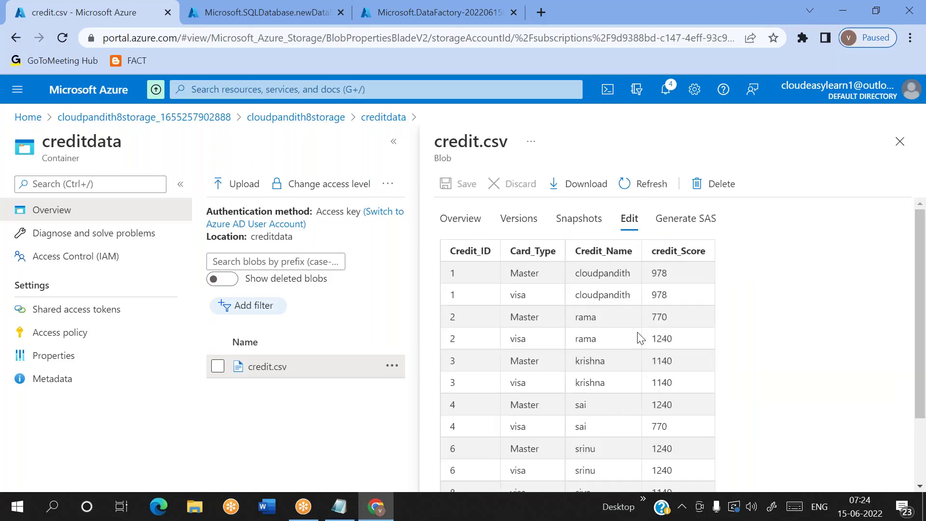
pyautogui.click(901, 141)
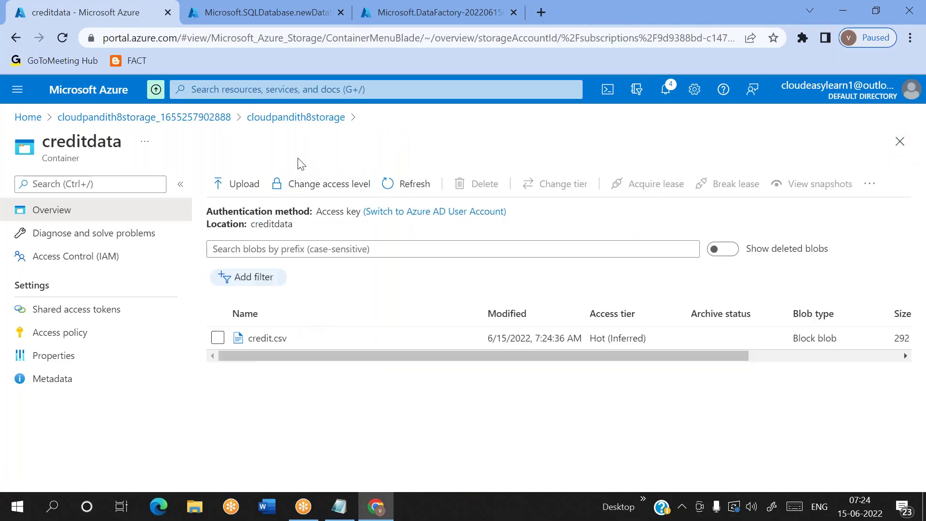
pyautogui.click(228, 7)
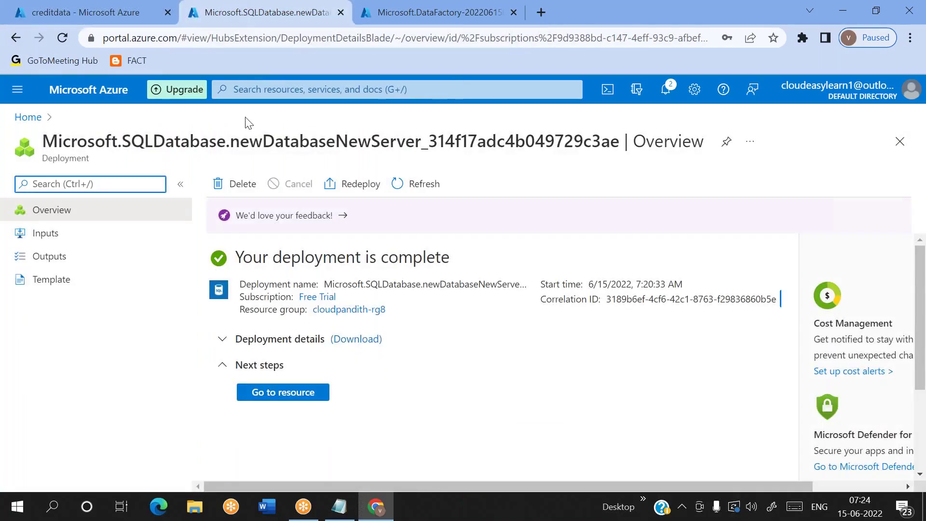
# Step: Add a client IPv4 firewall rule on cloudpandith8sqlserver, allow Azure services, and save
pyautogui.click(297, 395)
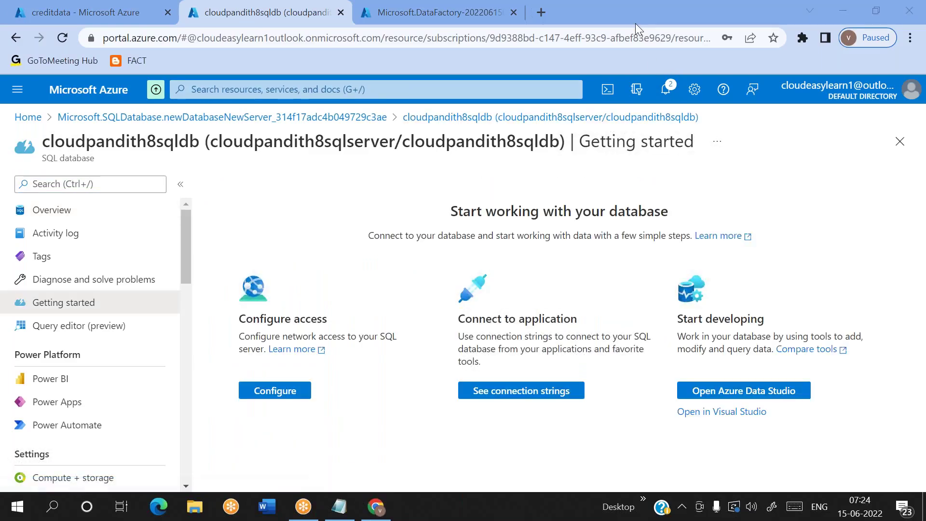
pyautogui.click(88, 212)
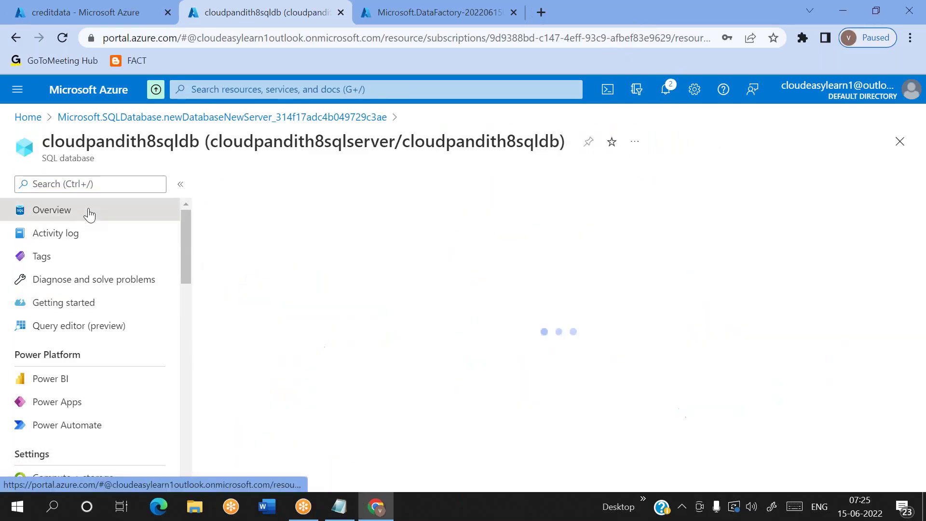
pyautogui.click(434, 185)
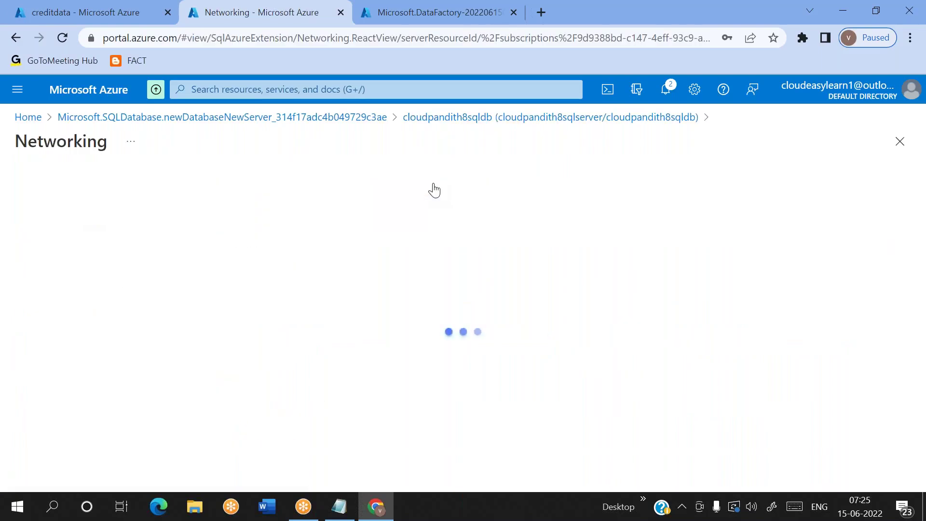
pyautogui.scroll(-5, 287, 304)
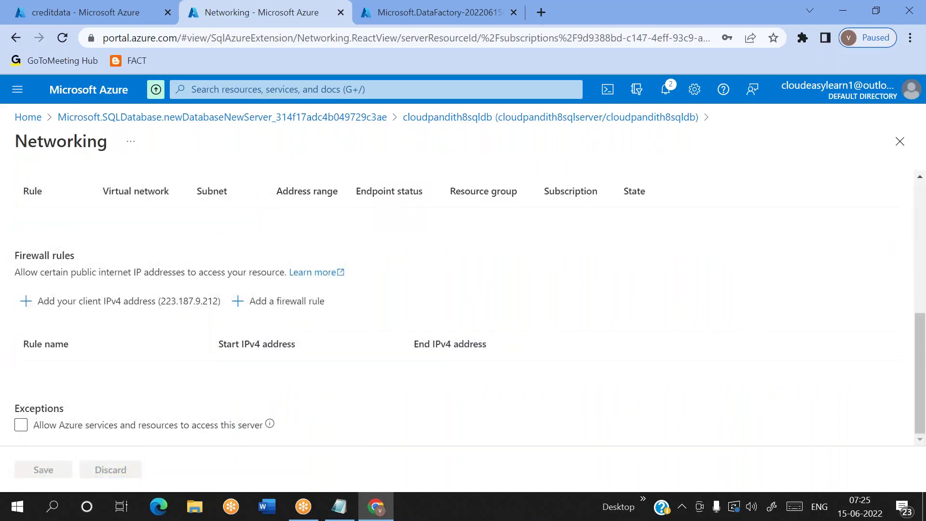
pyautogui.click(159, 305)
pyautogui.scroll(-1, 115, 427)
pyautogui.click(23, 425)
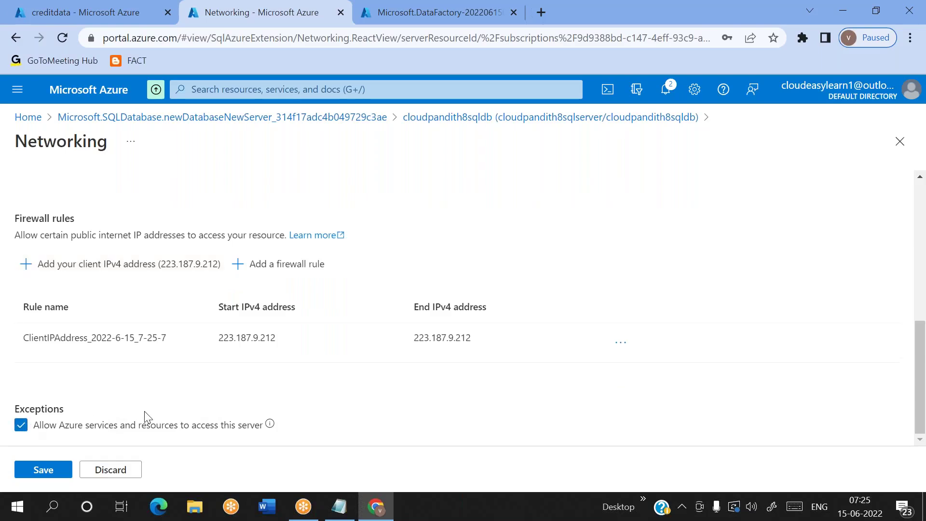
pyautogui.click(61, 471)
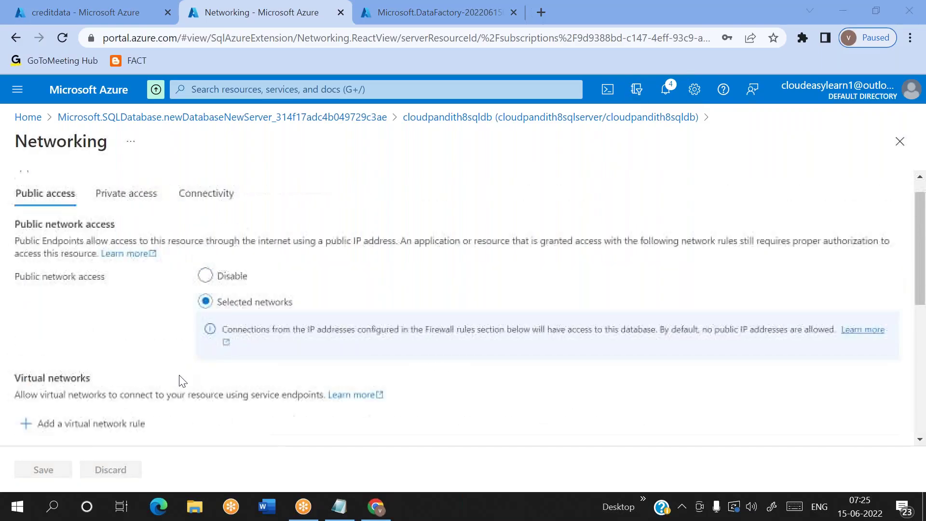
# Step: Confirm the firewall update succeeded in notifications and return to the cloudpandith8sqldb overview
pyautogui.click(669, 88)
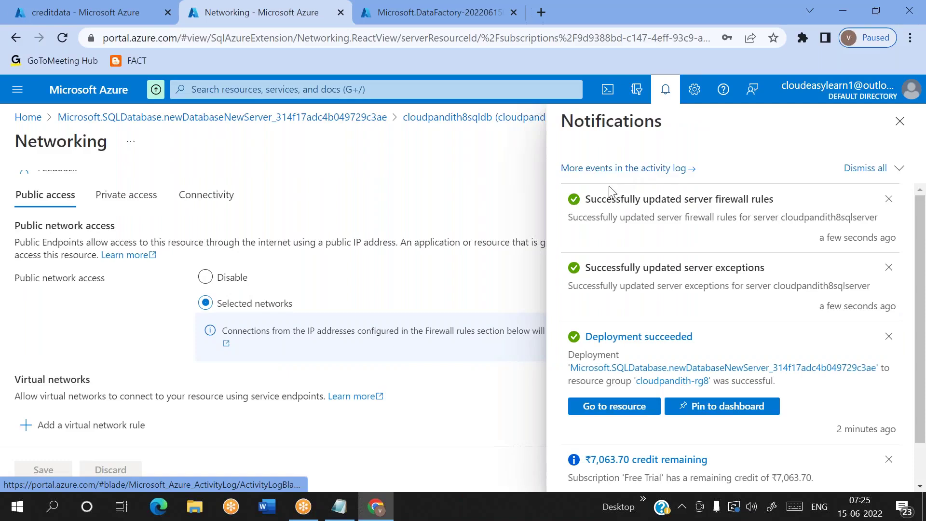
pyautogui.tripleClick(678, 199)
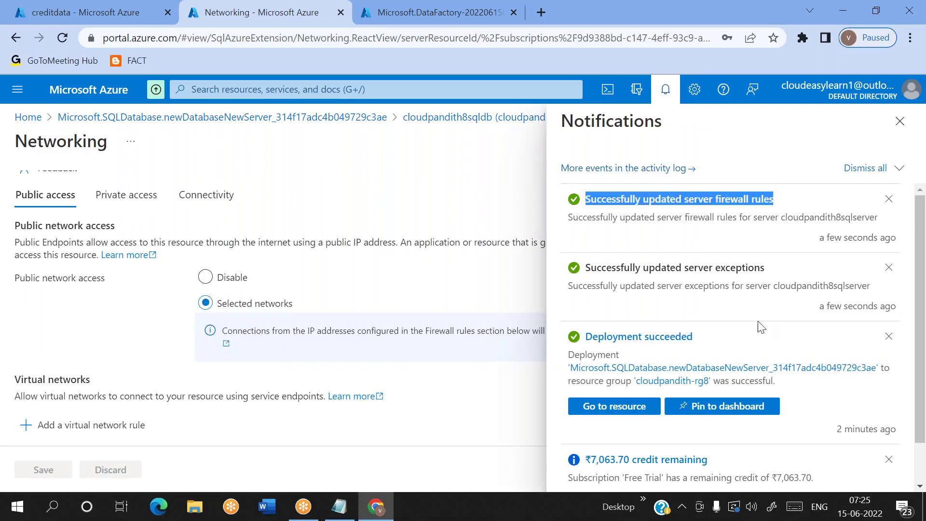
pyautogui.click(900, 121)
pyautogui.click(430, 117)
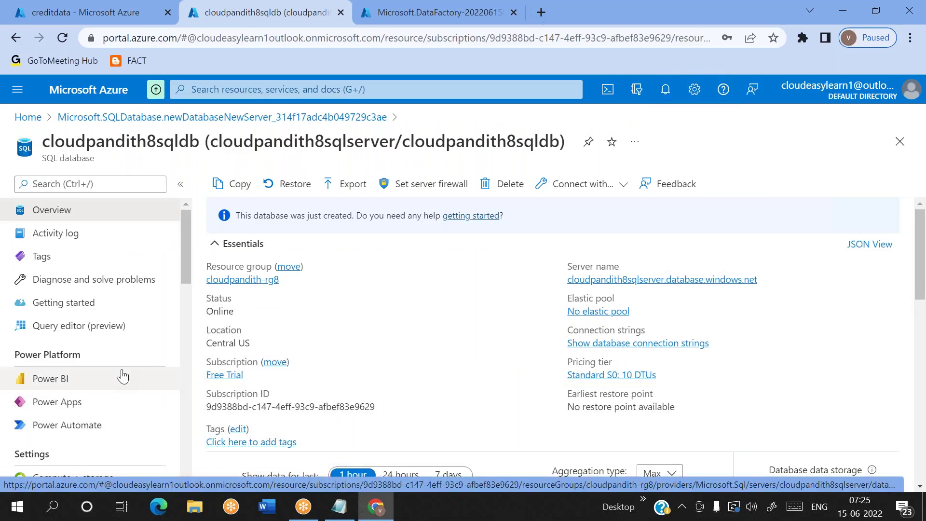
# Step: Log in to the cloudpandith8sqldb Query editor by entering the SQL server login password
pyautogui.click(94, 327)
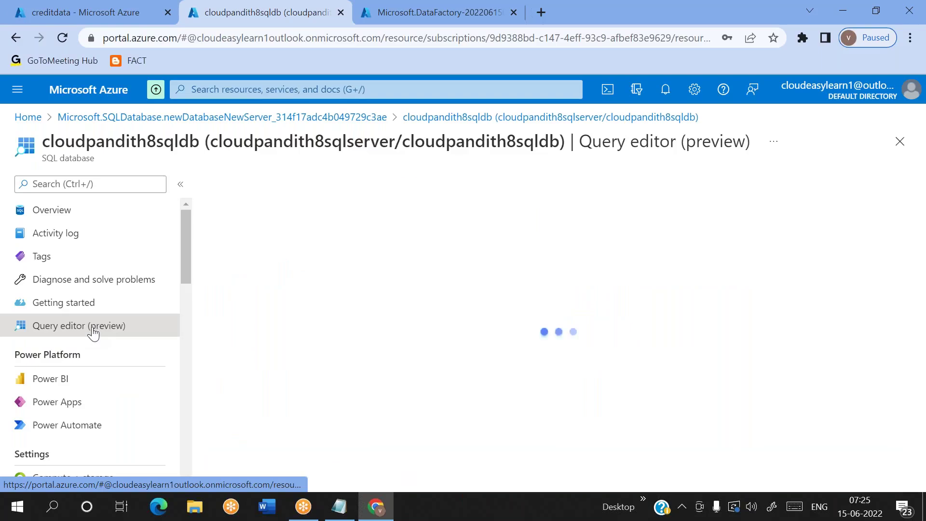
pyautogui.click(383, 462)
pyautogui.write('••')
pyautogui.press('BackSpace')
pyautogui.press('BackSpace')
pyautogui.press('BackSpace')
pyautogui.write('•')
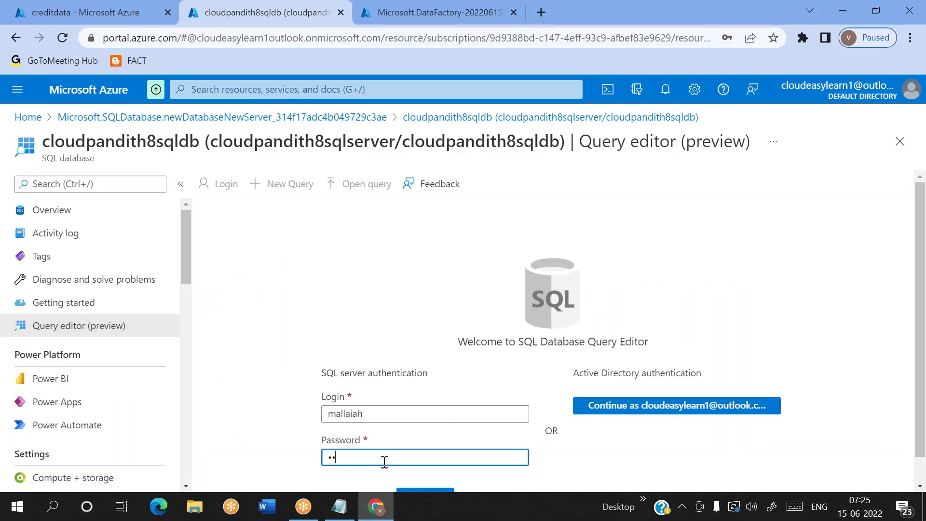
pyautogui.write('•••••••••')
pyautogui.hotkey('ctrl', 'a')
pyautogui.write('••')
pyautogui.press('Return')
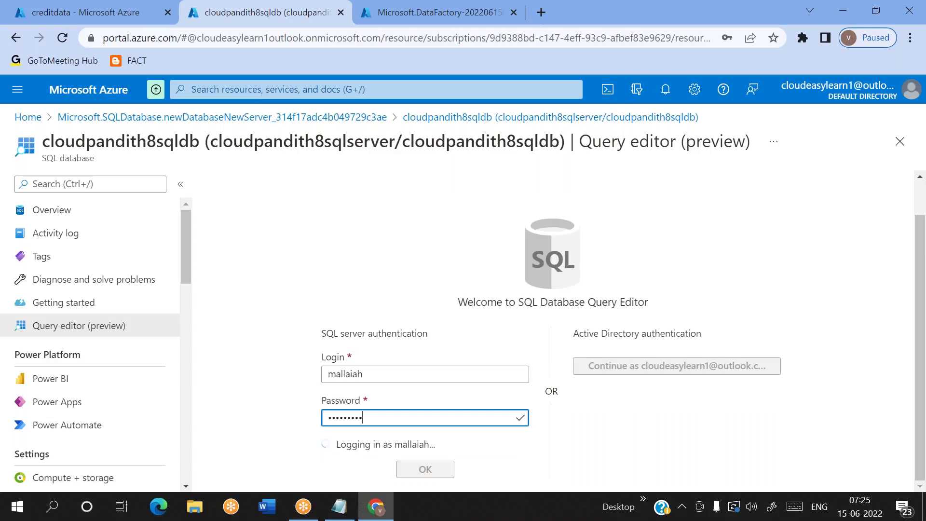
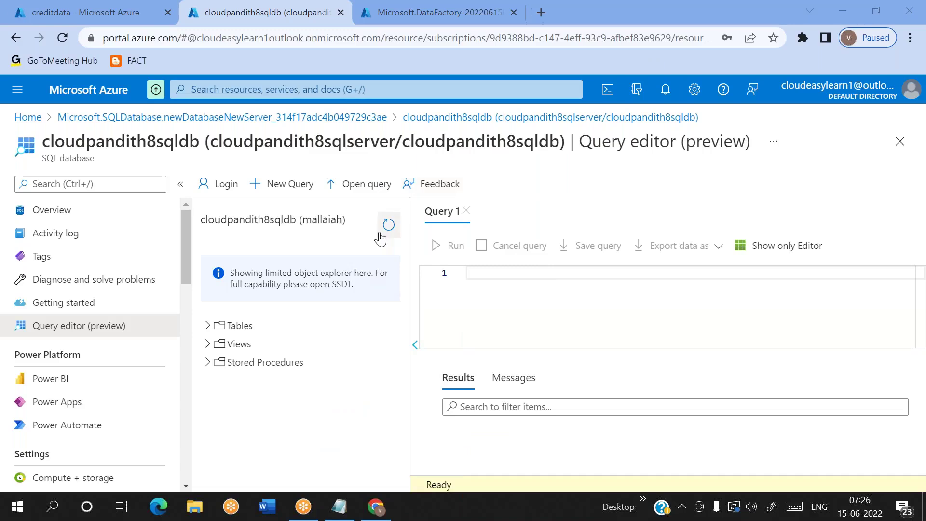
# Step: Confirm cloudpandith8sqldb has no tables yet and that credit.csv is in the creditdata container
pyautogui.click(206, 327)
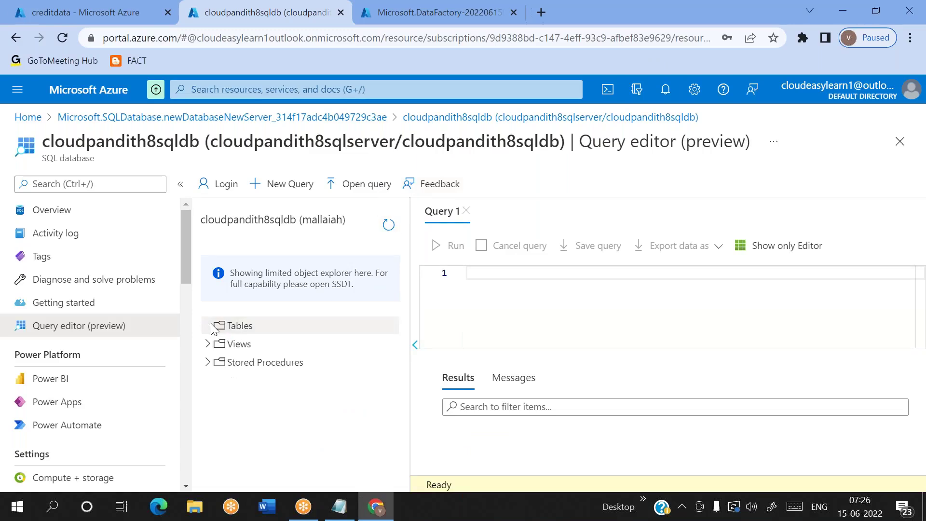
pyautogui.click(644, 25)
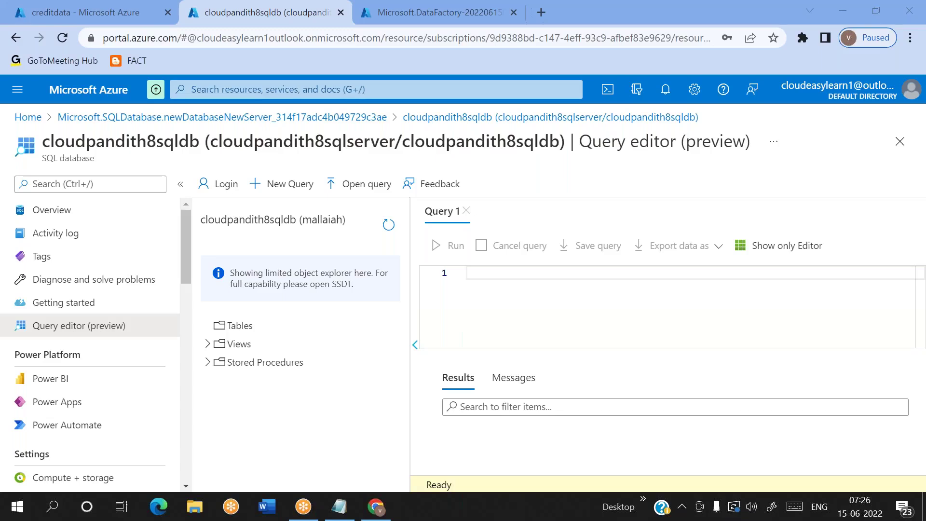
pyautogui.click(492, 278)
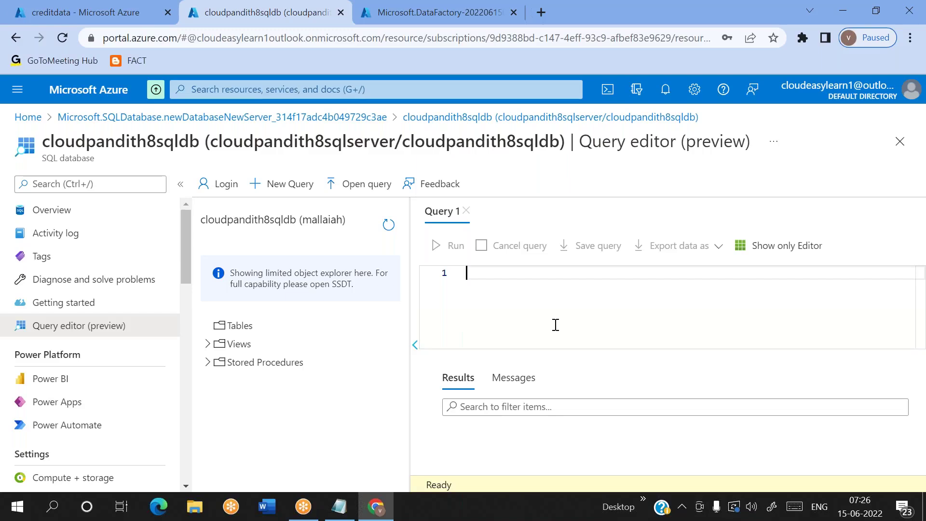
pyautogui.click(114, 13)
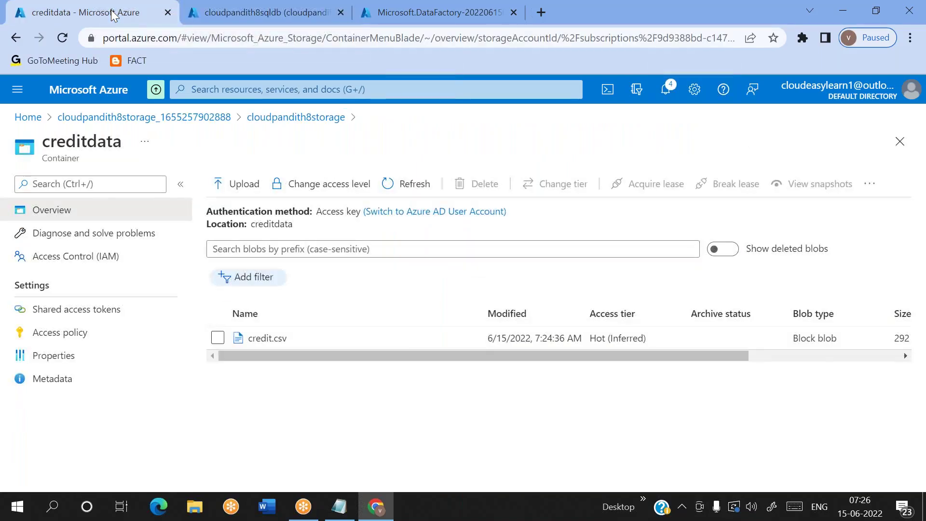
pyautogui.click(207, 12)
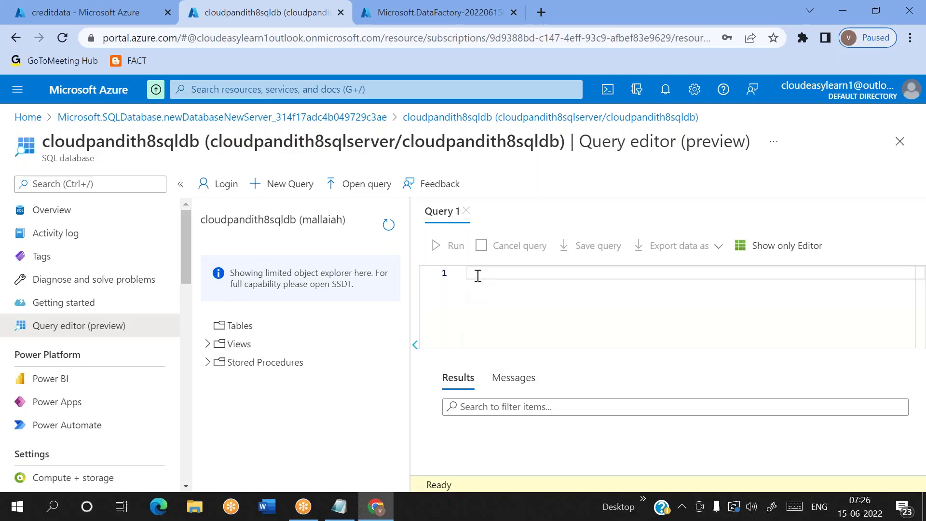
# Step: Launch Data Factory Studio for cloudpandith8adf from its deployment and go to Linked services
pyautogui.click(430, 22)
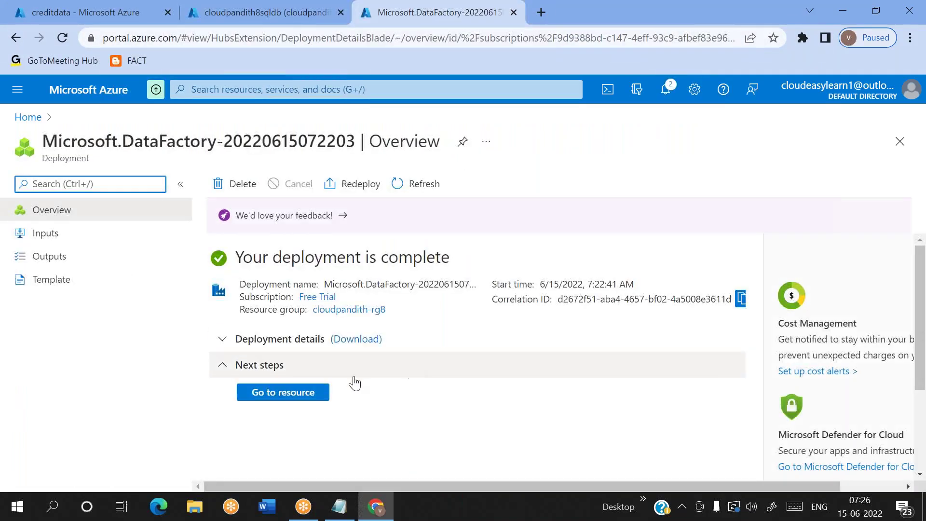
pyautogui.click(269, 394)
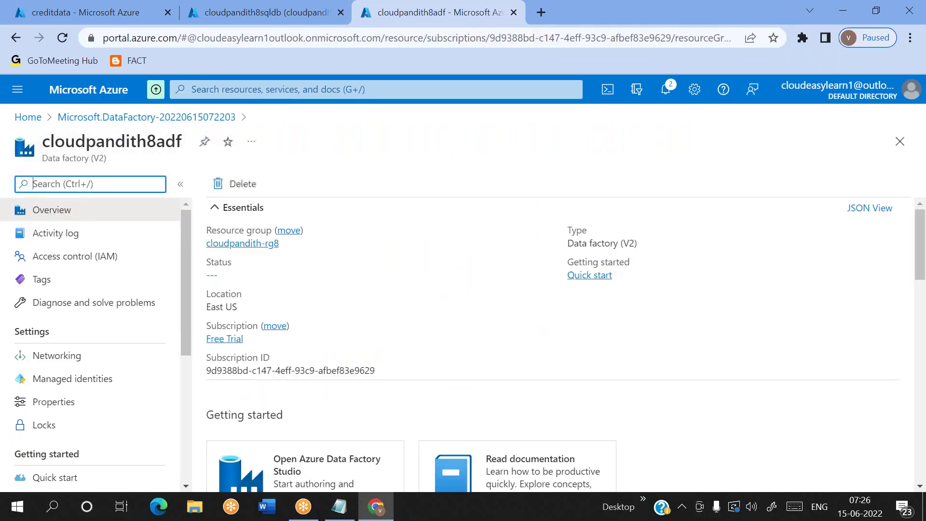
pyautogui.scroll(-2, 463, 403)
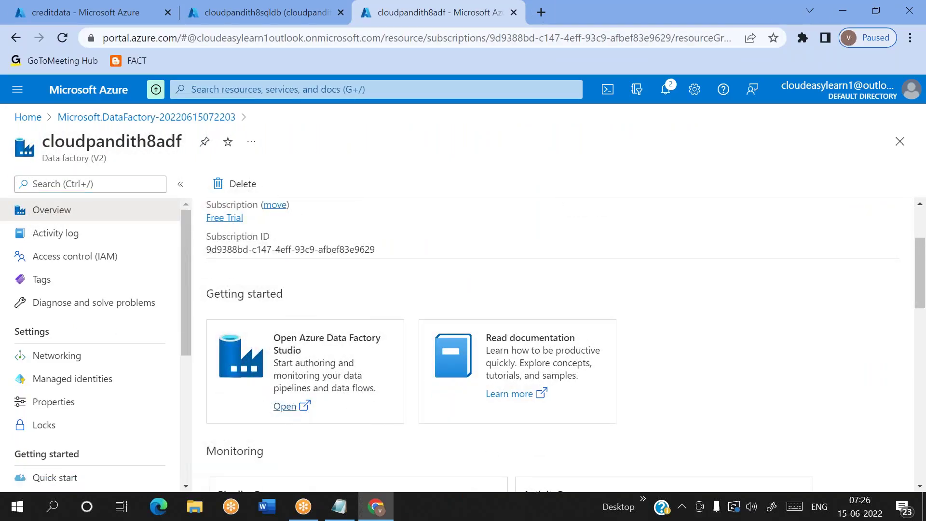
pyautogui.click(293, 408)
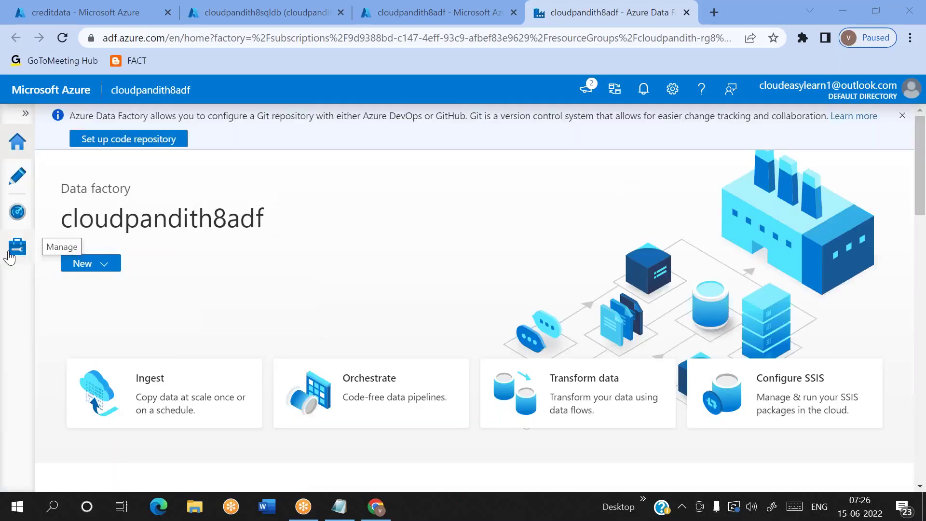
pyautogui.click(10, 257)
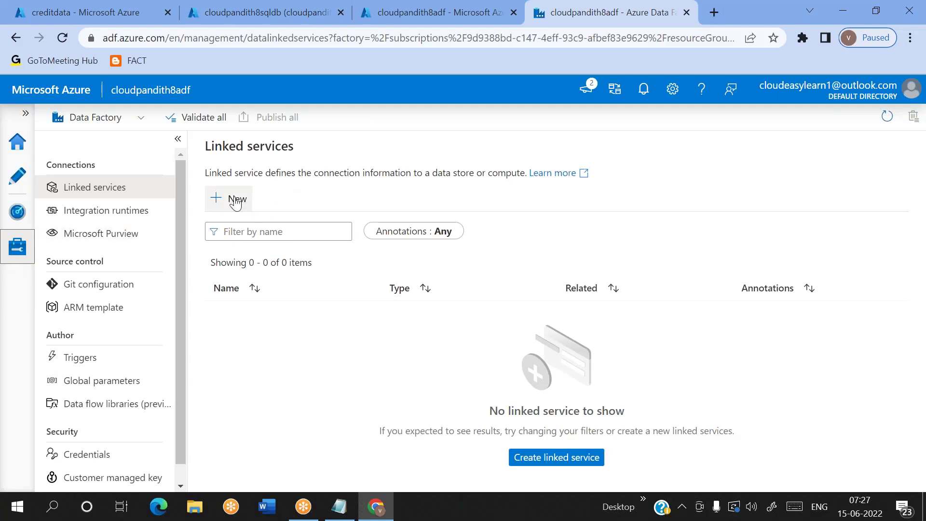
# Step: Start a new Azure SQL Database linked service and name it LS_ASDB
pyautogui.click(228, 202)
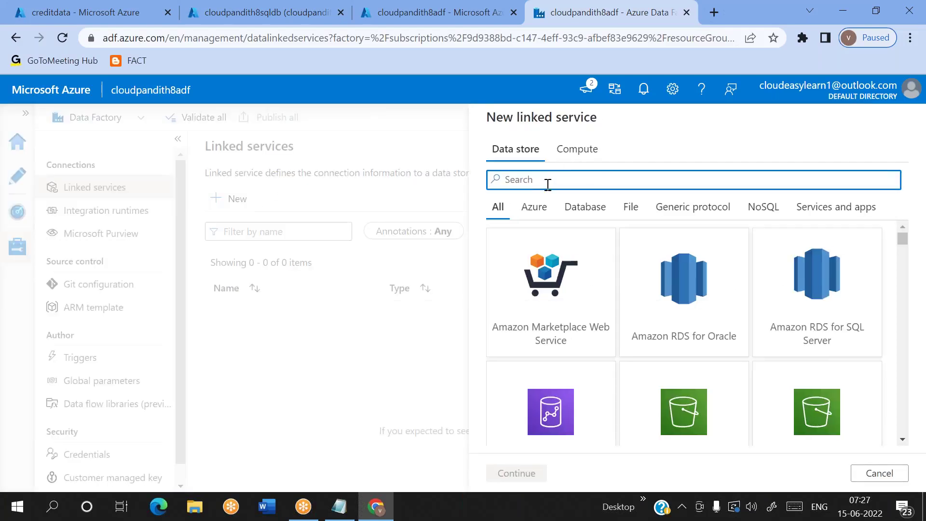
pyautogui.write('sql dat')
pyautogui.press('BackSpace')
pyautogui.doubleClick(554, 290)
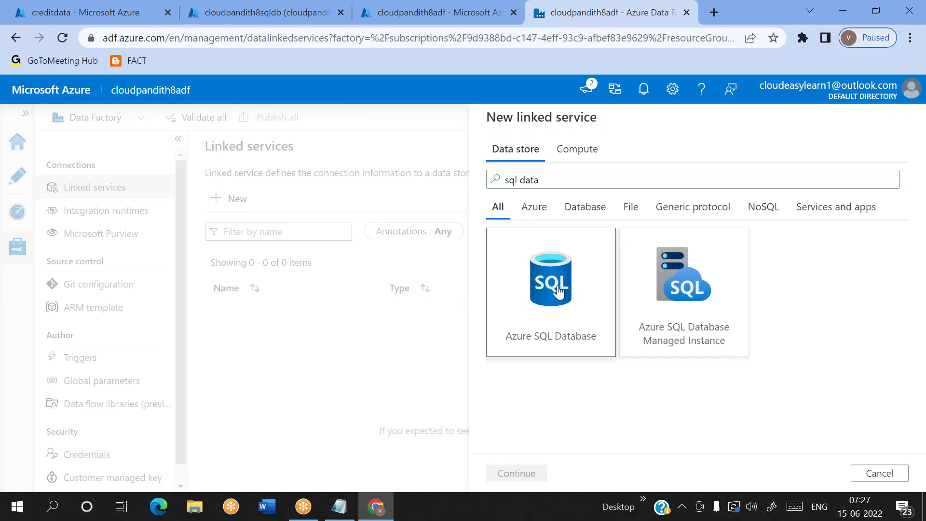
pyautogui.doubleClick(591, 176)
pyautogui.write('LS_ASDB')
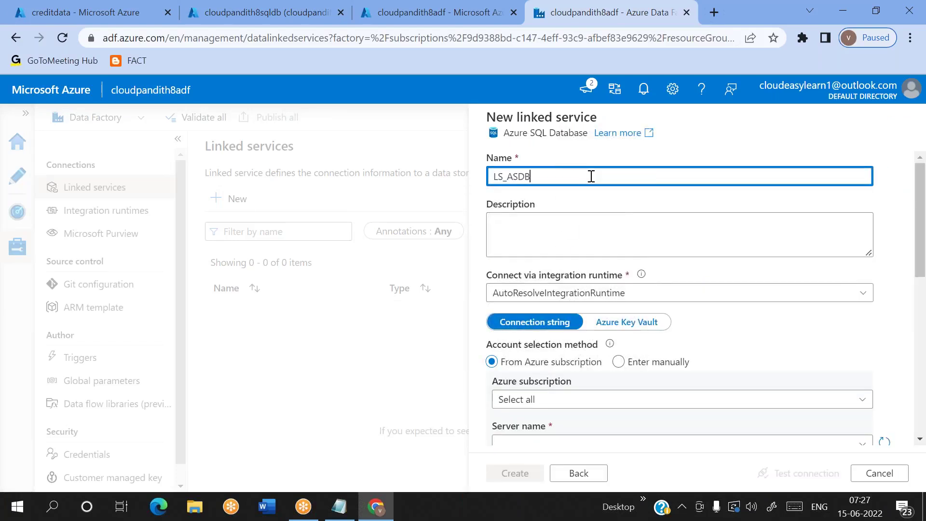
# Step: Select the Free Trial subscription, server cloudpandith8sqlserver and database cloudpandith8sqldb
pyautogui.scroll(-3, 592, 176)
pyautogui.click(533, 270)
pyautogui.click(533, 317)
pyautogui.click(534, 316)
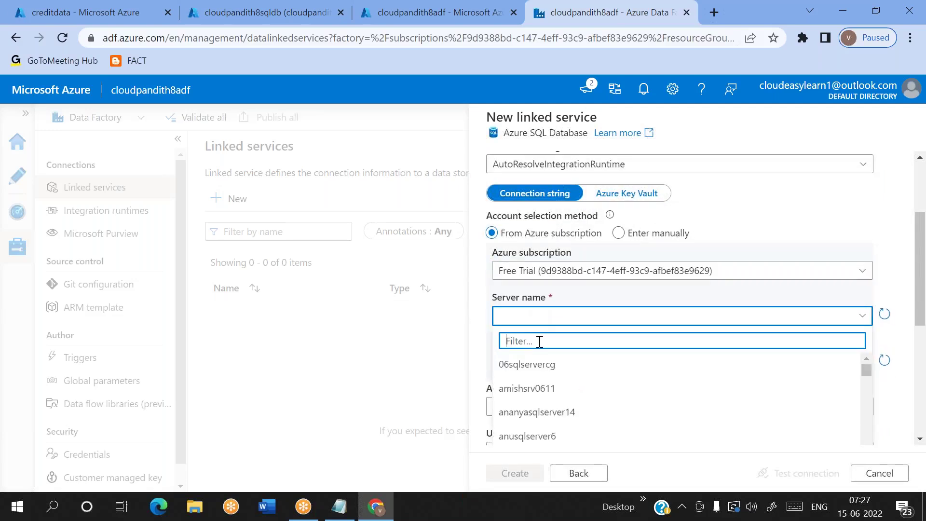
pyautogui.write('8')
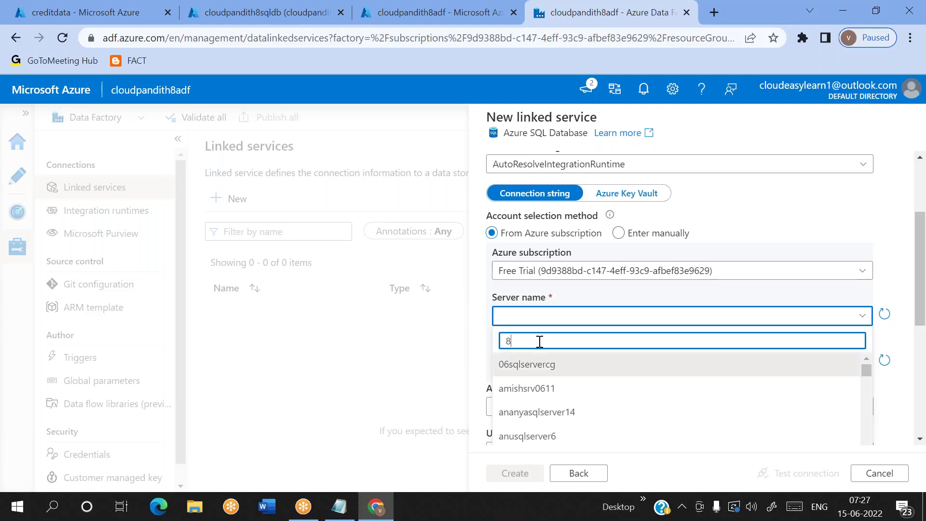
pyautogui.press('BackSpace')
pyautogui.write('cloudpa')
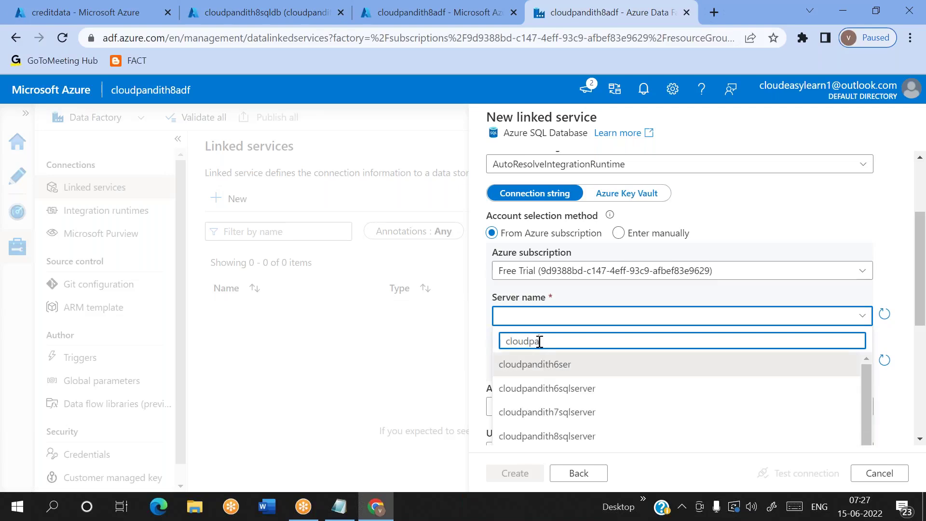
pyautogui.write('ndith8')
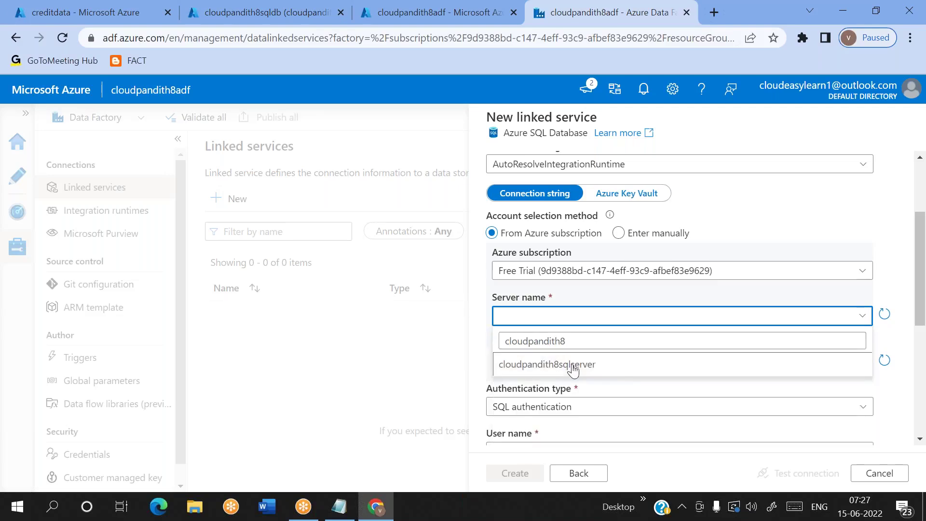
pyautogui.click(570, 365)
pyautogui.click(544, 362)
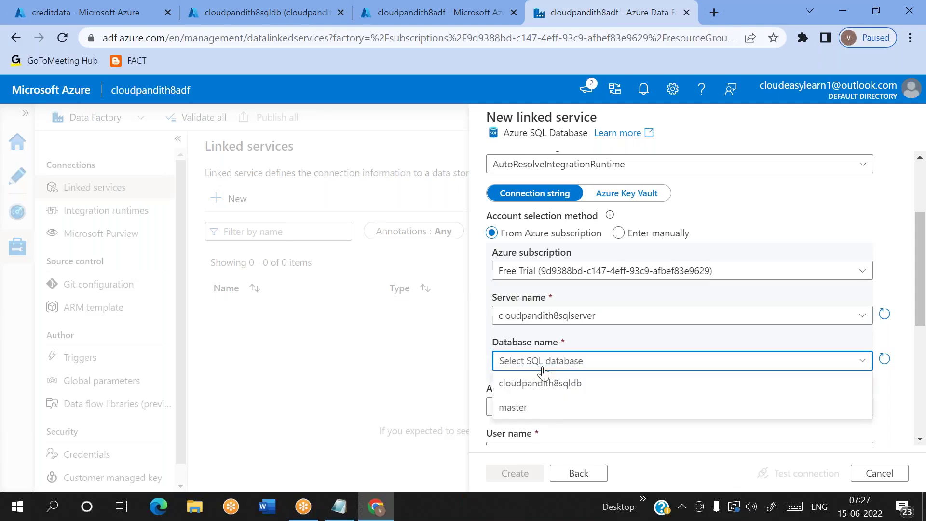
pyautogui.click(542, 383)
# Step: Enter the SQL login user name and password, test the connection, and create it
pyautogui.scroll(-1, 542, 383)
pyautogui.scroll(-3, 513, 388)
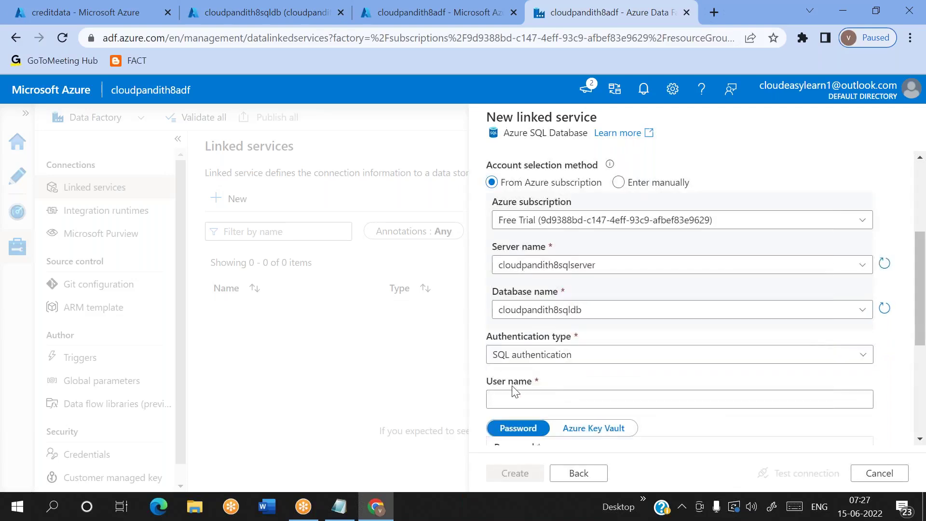
pyautogui.click(506, 315)
pyautogui.write('mallaiah')
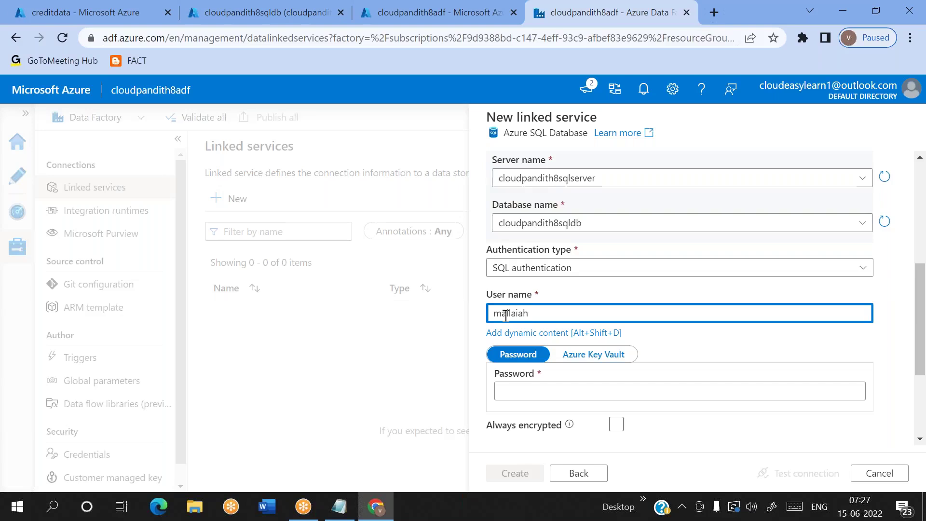
pyautogui.scroll(-2, 505, 316)
pyautogui.click(504, 298)
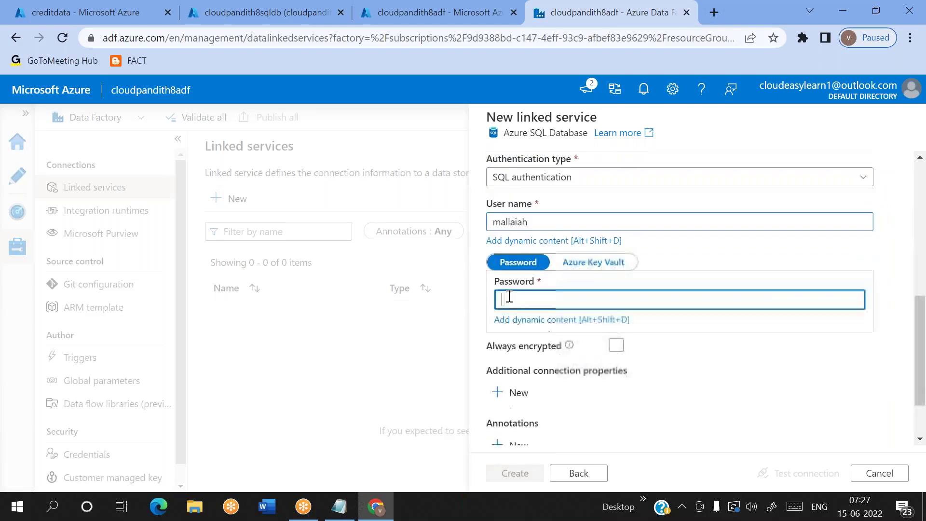
pyautogui.write('••••••')
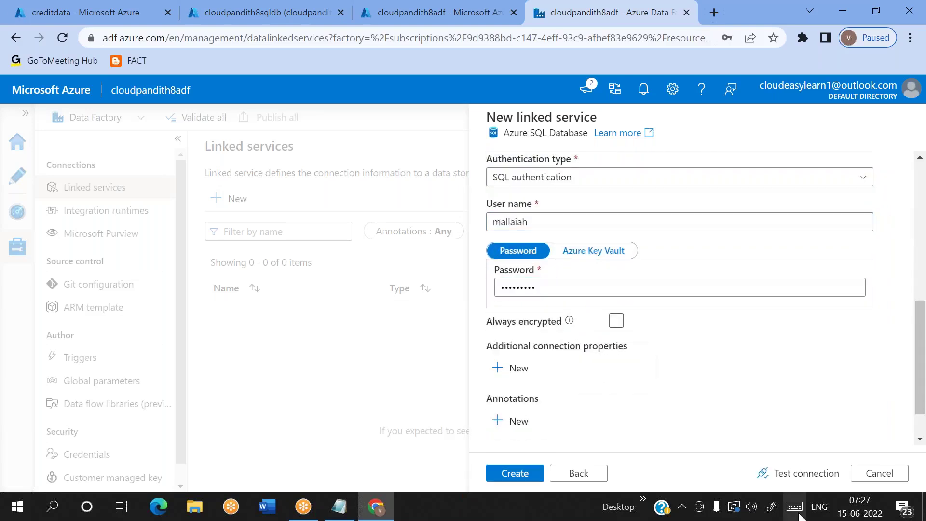
pyautogui.click(813, 471)
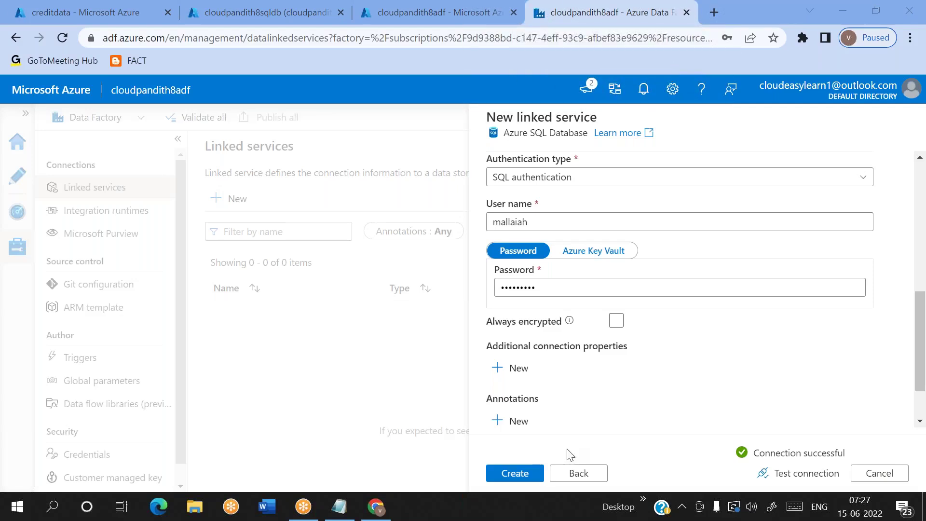
pyautogui.click(512, 473)
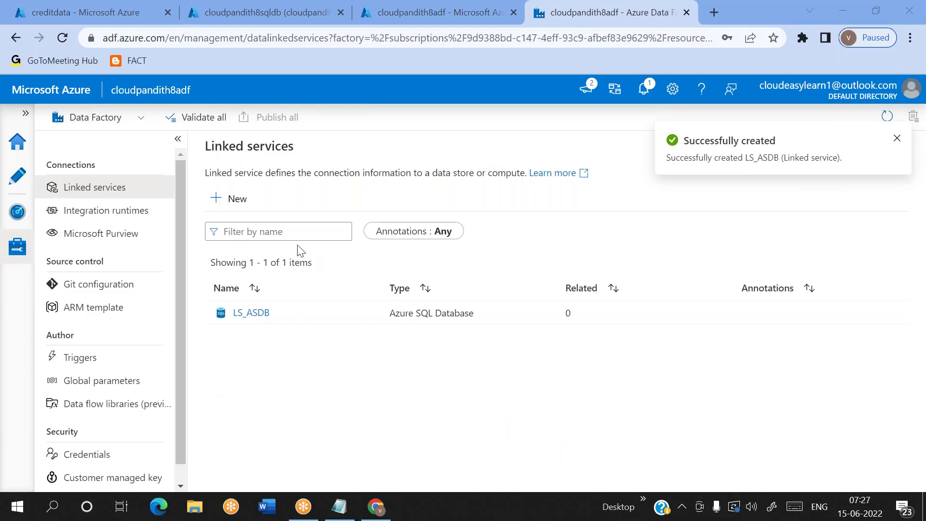
# Step: Start a new Azure Blob Storage linked service named LS_Blob
pyautogui.click(235, 199)
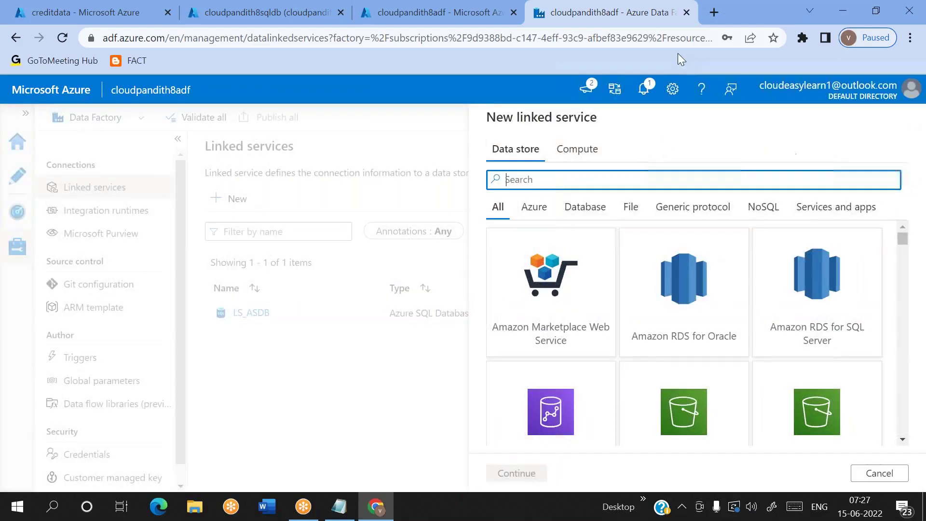
pyautogui.click(667, 59)
pyautogui.click(667, 60)
pyautogui.write('blob')
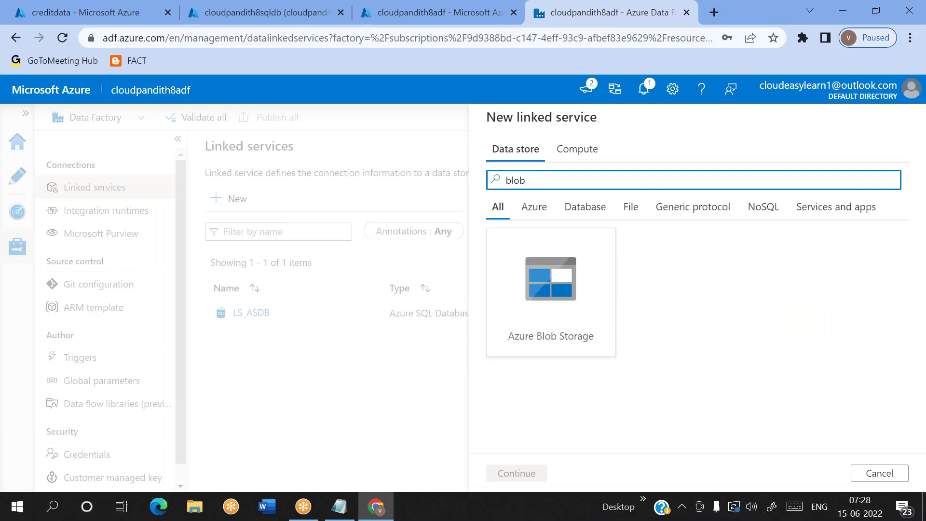
pyautogui.doubleClick(601, 262)
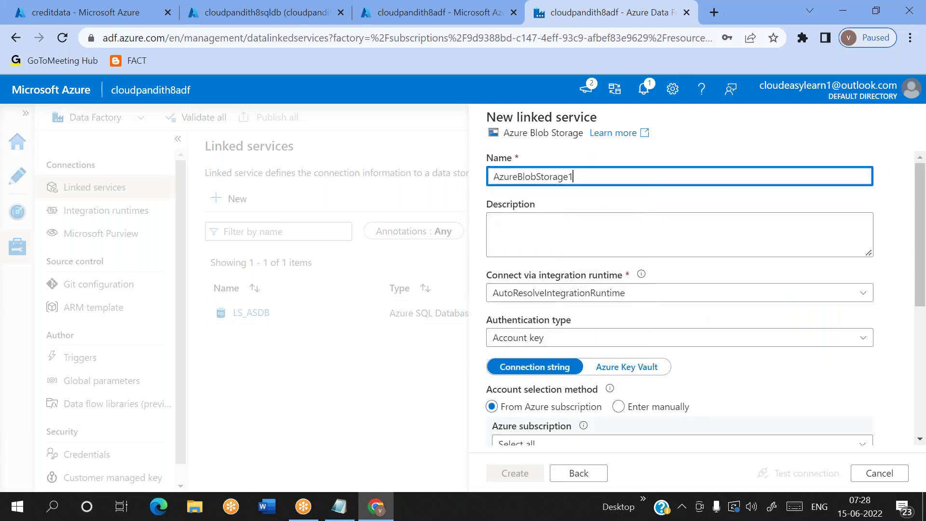
pyautogui.moveTo(576, 174); pyautogui.dragTo(483, 178)
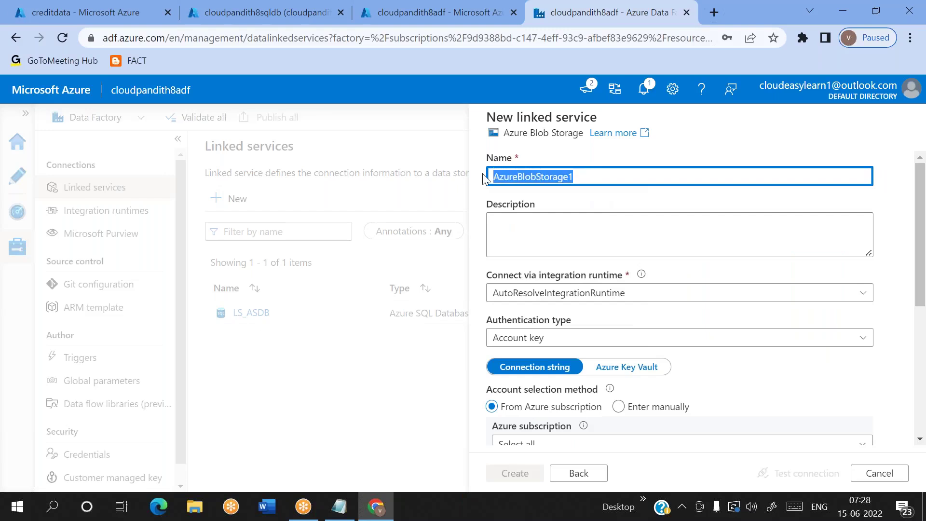
pyautogui.write('LS_Blob')
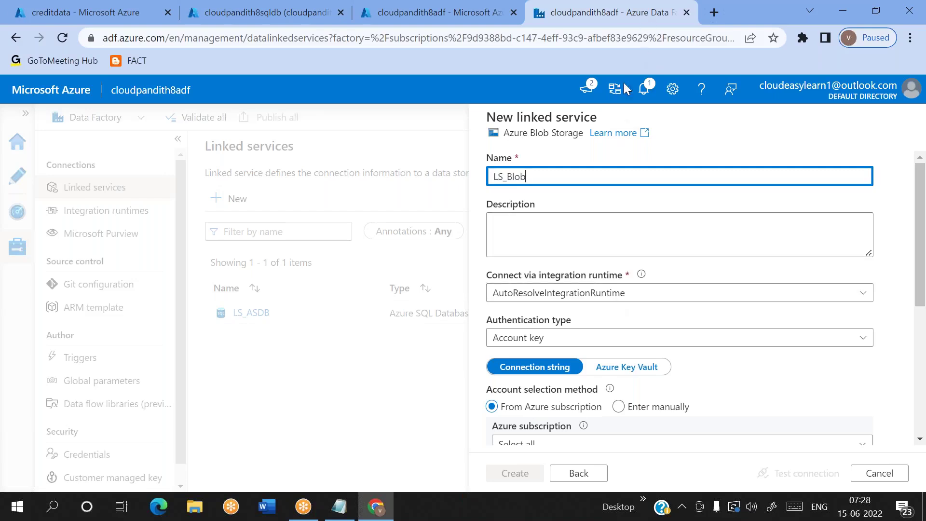
# Step: Connect it to storage account cloudpandith8storage under Free Trial, test, and create it
pyautogui.scroll(-5, 581, 250)
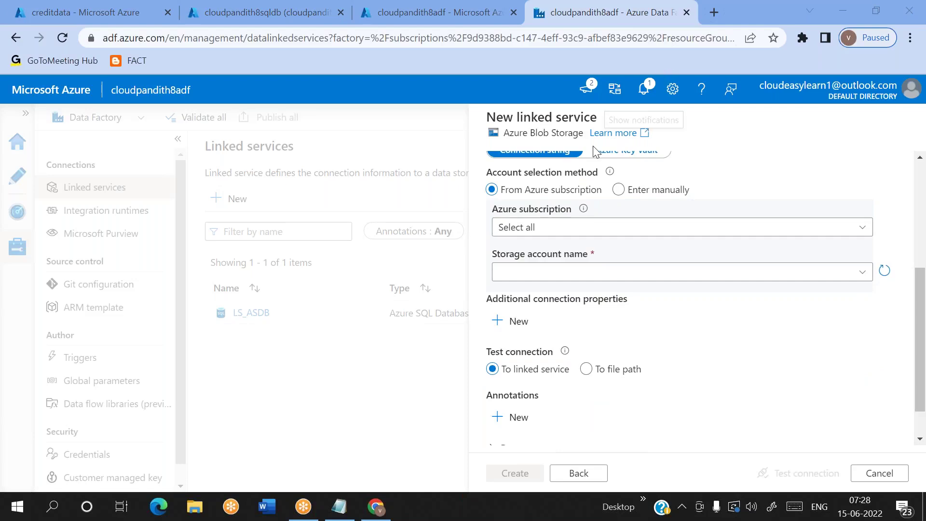
pyautogui.click(545, 228)
pyautogui.click(530, 270)
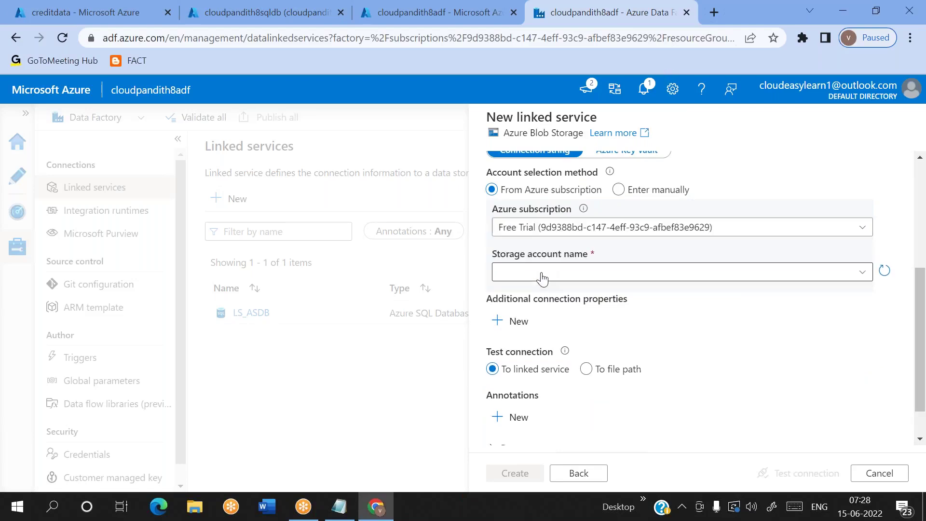
pyautogui.click(537, 274)
pyautogui.write('clo')
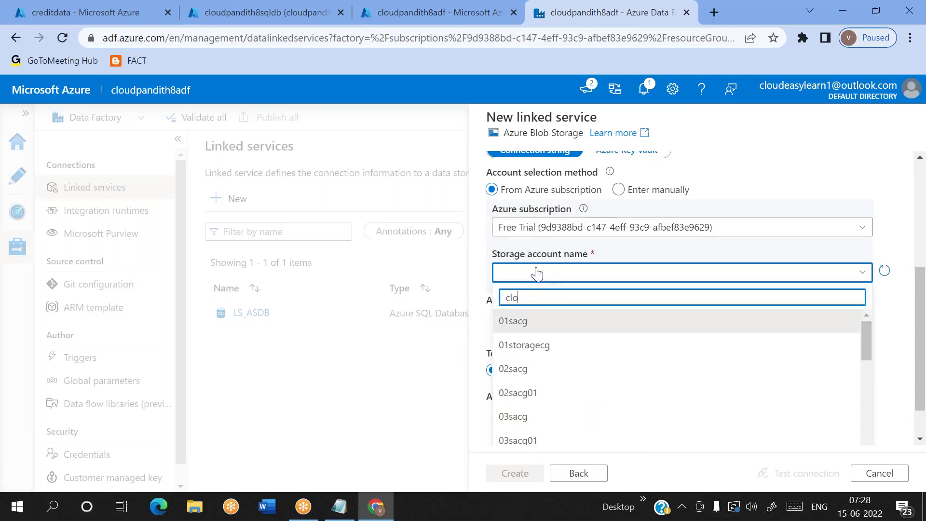
pyautogui.write('udpandith8')
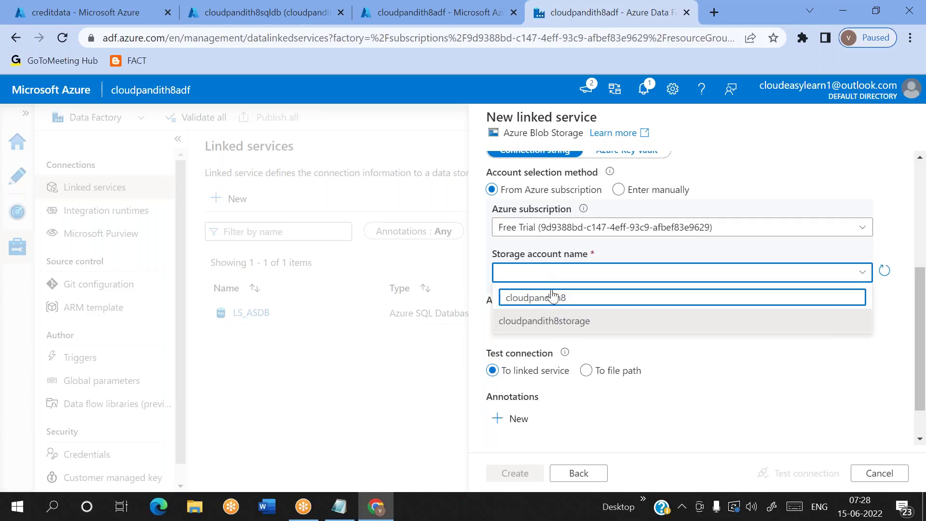
pyautogui.click(570, 322)
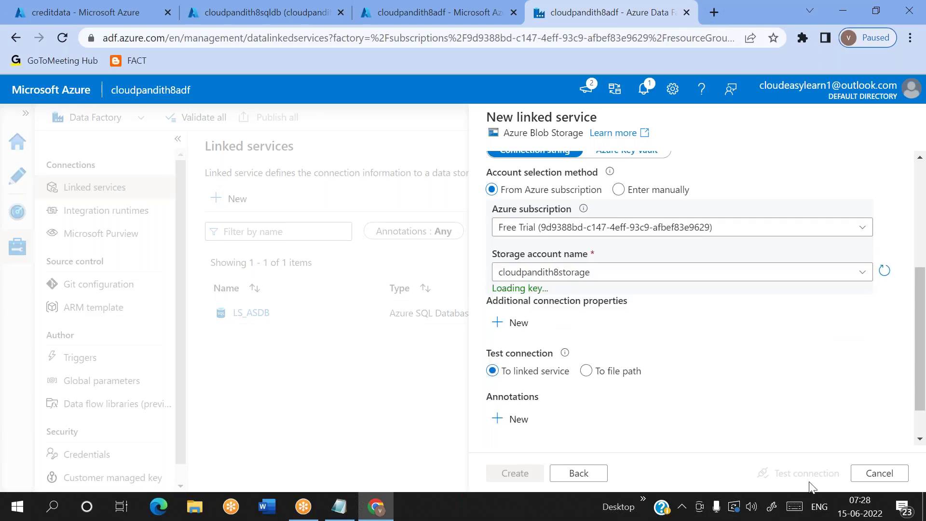
pyautogui.click(772, 474)
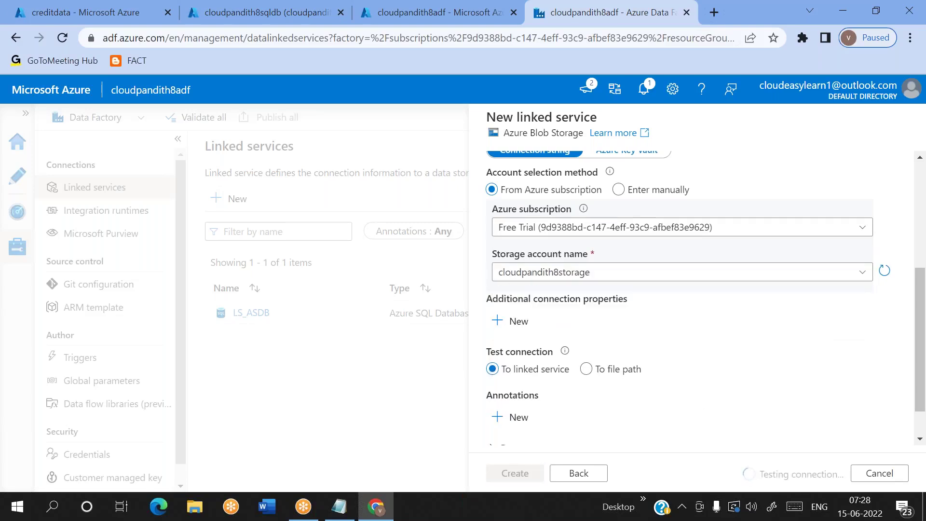
pyautogui.click(506, 475)
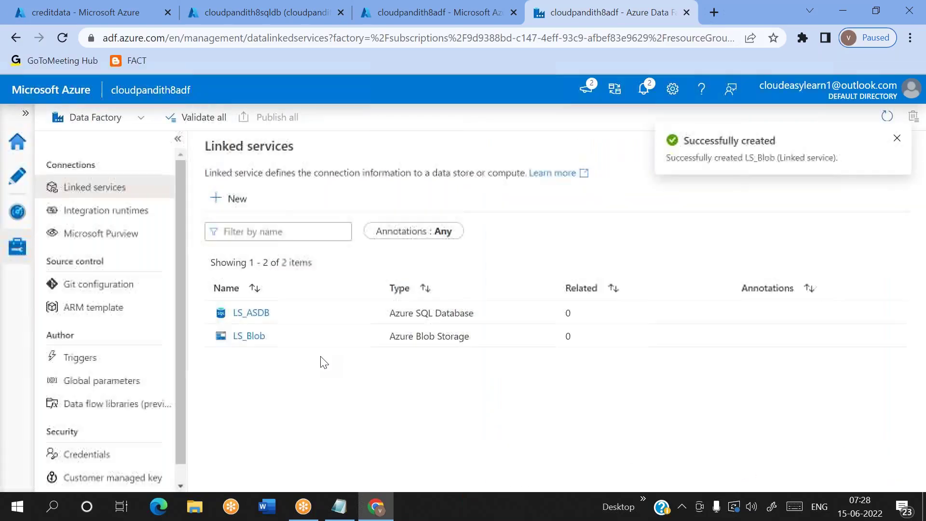
pyautogui.click(17, 176)
# Step: Start a new Azure Blob Storage DelimitedText dataset named DS_Blob_Source
pyautogui.click(230, 223)
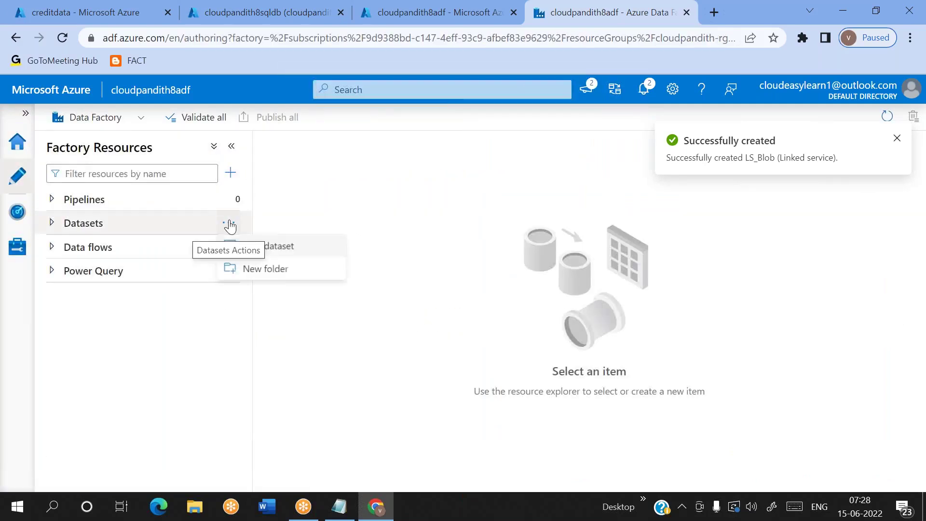
pyautogui.click(282, 252)
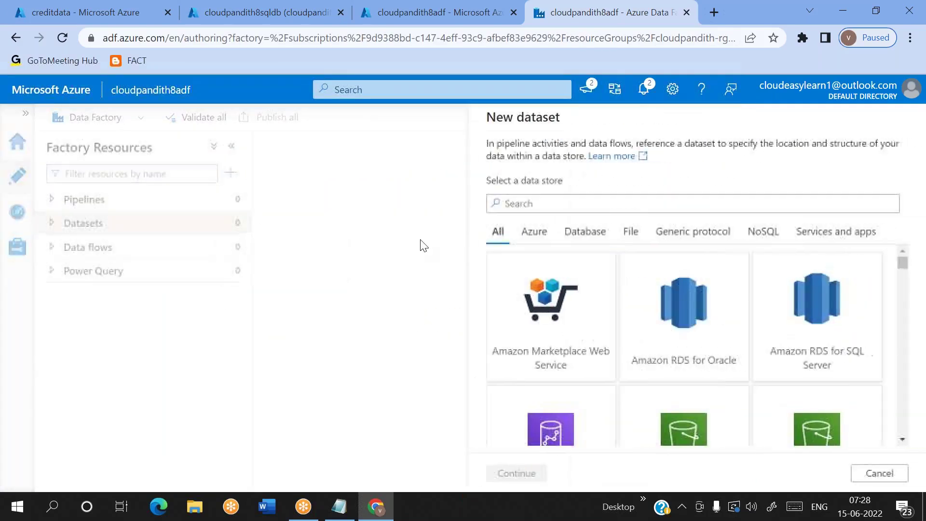
pyautogui.write('blob')
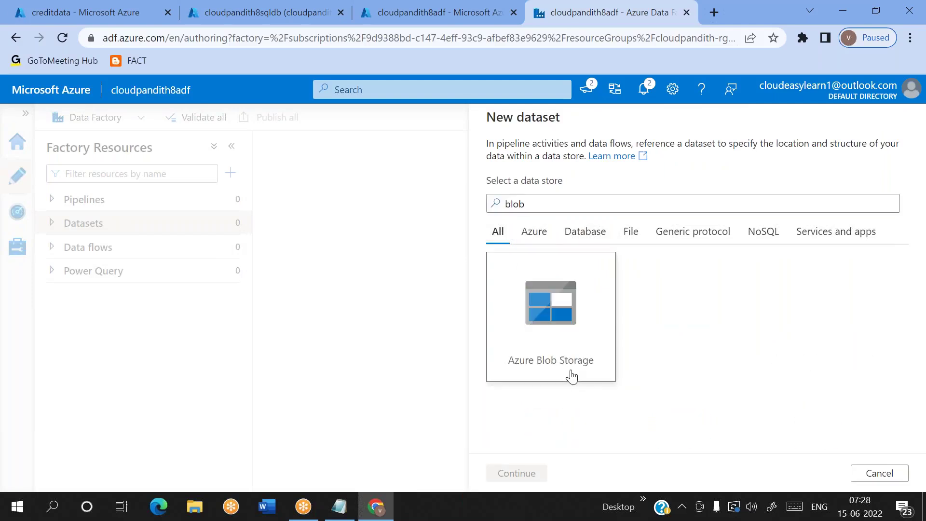
pyautogui.doubleClick(572, 376)
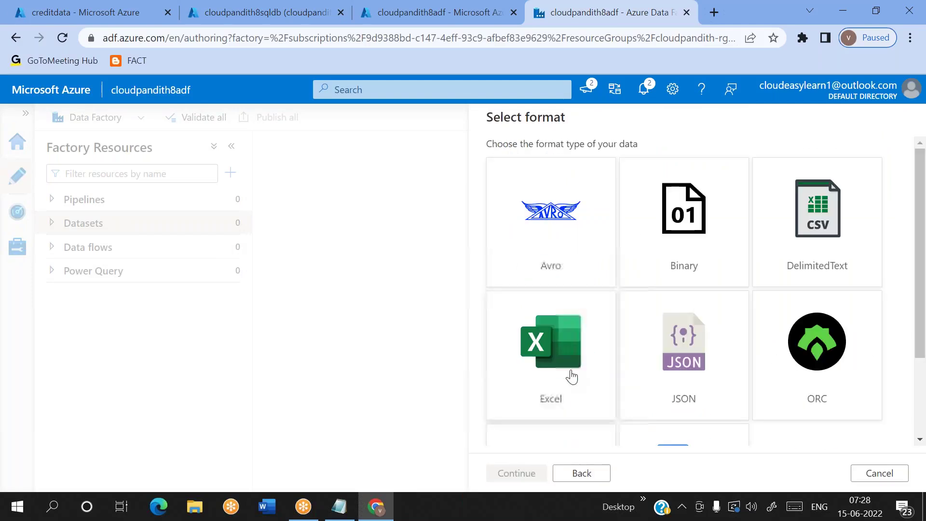
pyautogui.click(818, 245)
pyautogui.click(818, 245)
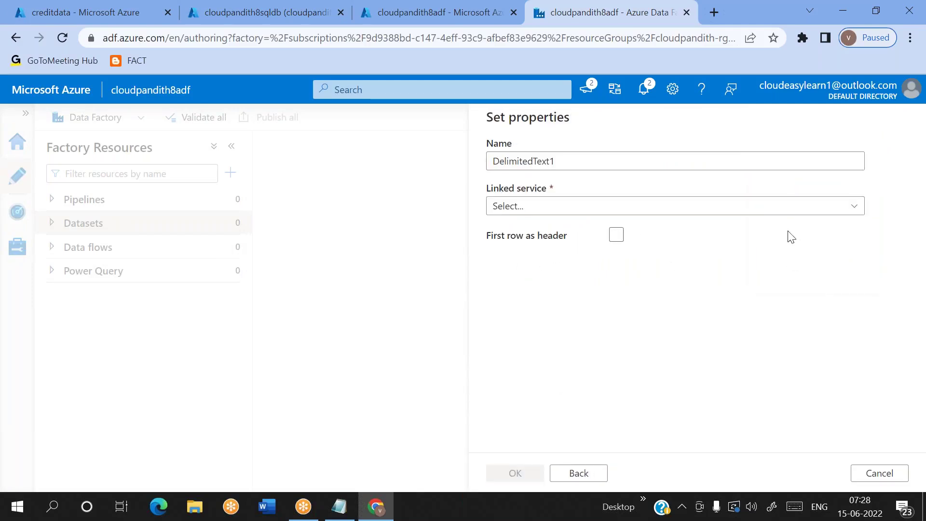
pyautogui.doubleClick(577, 161)
pyautogui.press('BackSpace')
pyautogui.write('DS')
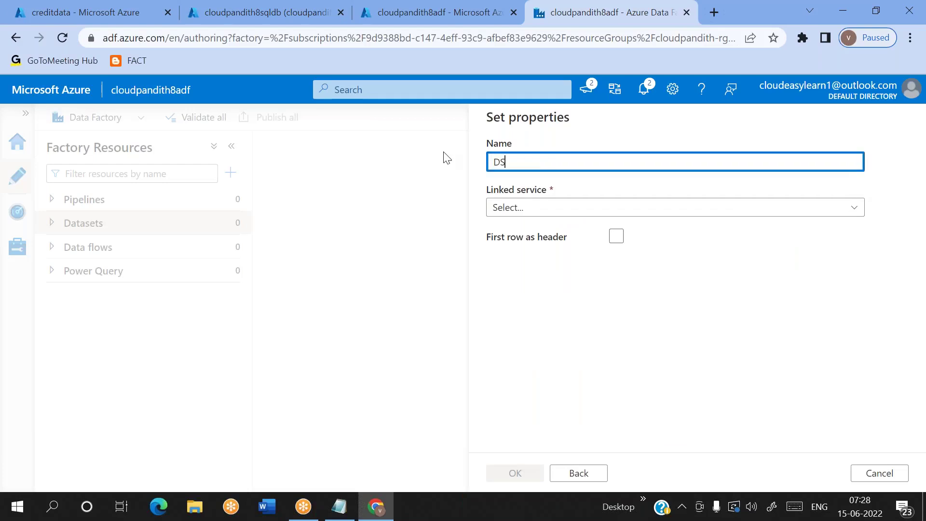
pyautogui.write('_Blo')
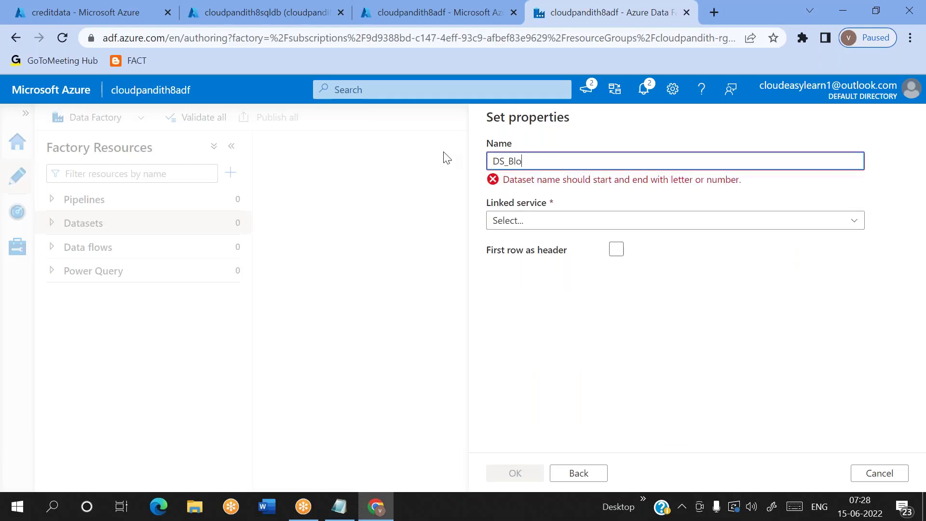
pyautogui.write('b_Source')
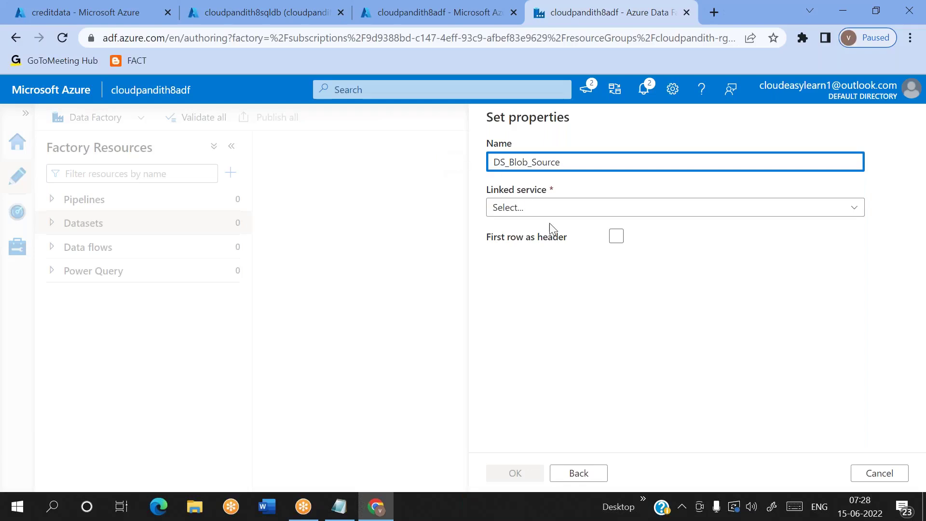
# Step: Link it to LS_Blob, point it at creditdata/credit.csv, and use the first row as header
pyautogui.click(527, 207)
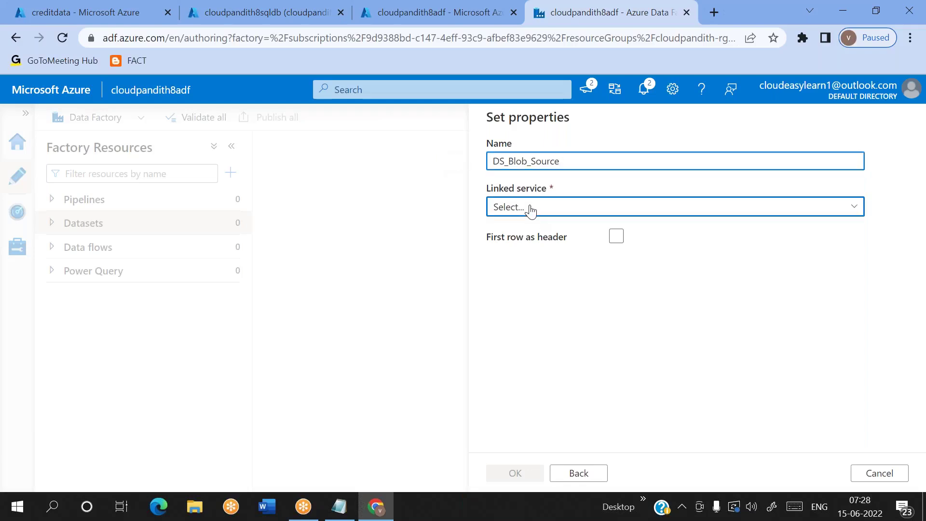
pyautogui.click(521, 304)
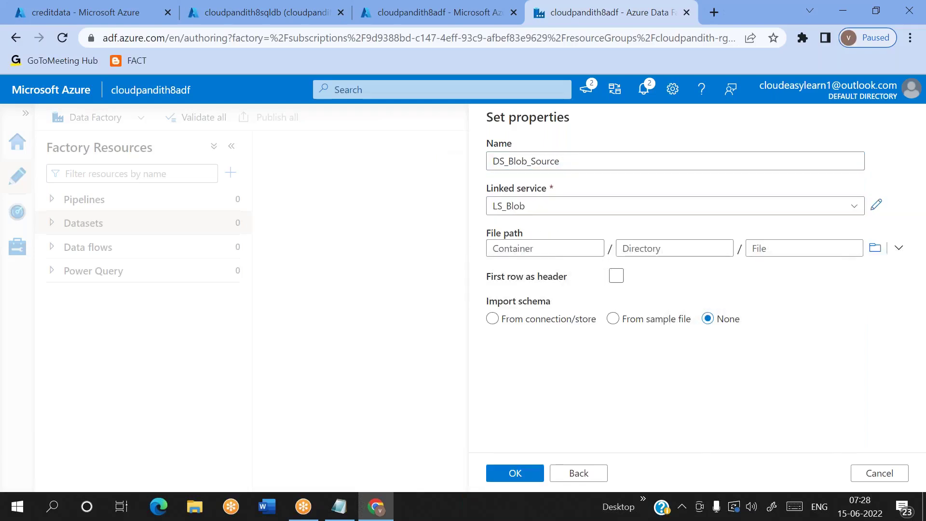
pyautogui.click(873, 248)
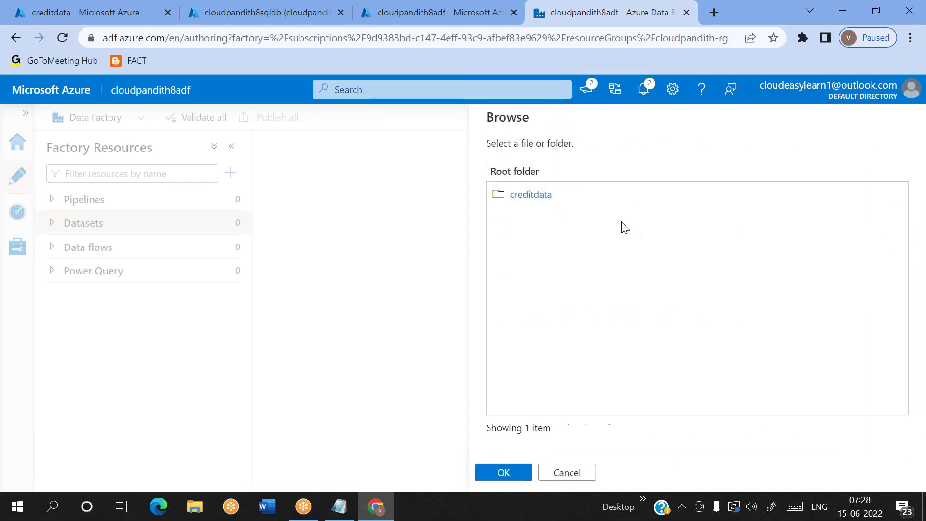
pyautogui.doubleClick(529, 205)
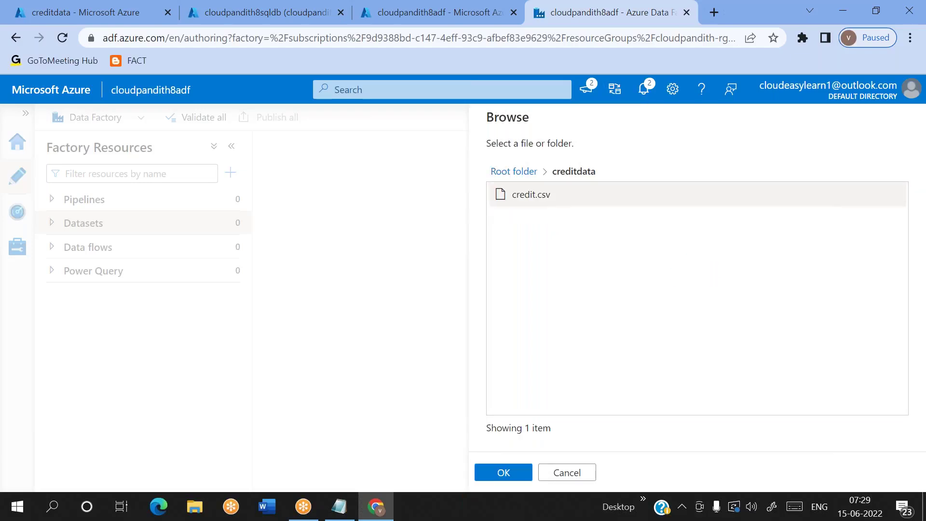
pyautogui.click(511, 480)
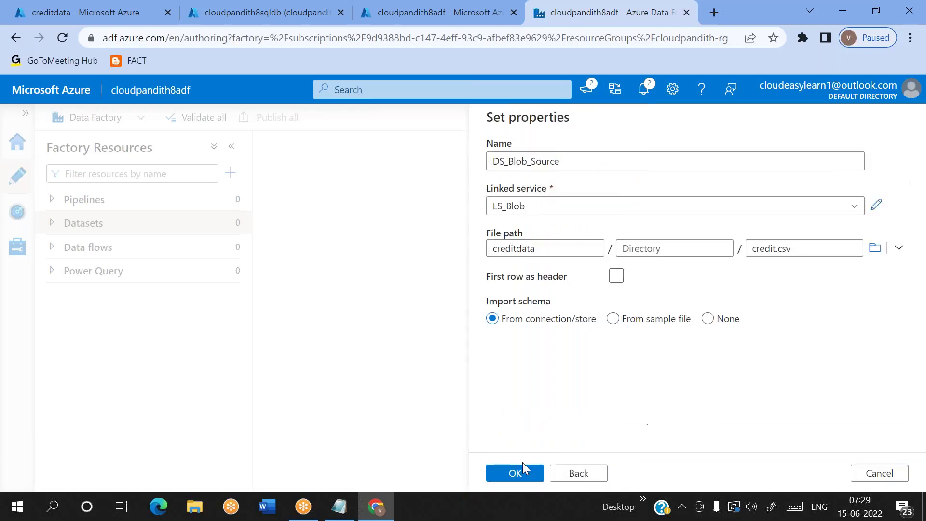
pyautogui.click(619, 279)
pyautogui.click(621, 281)
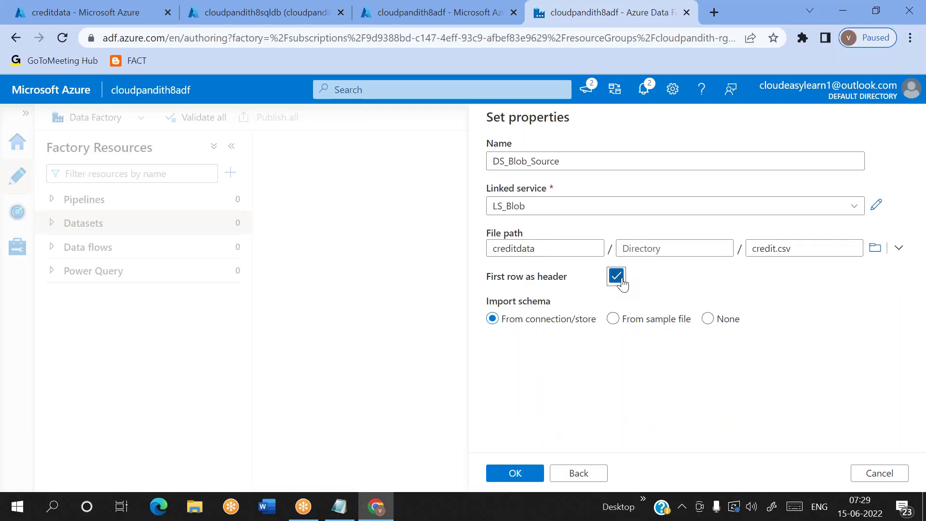
pyautogui.moveTo(336, 517)
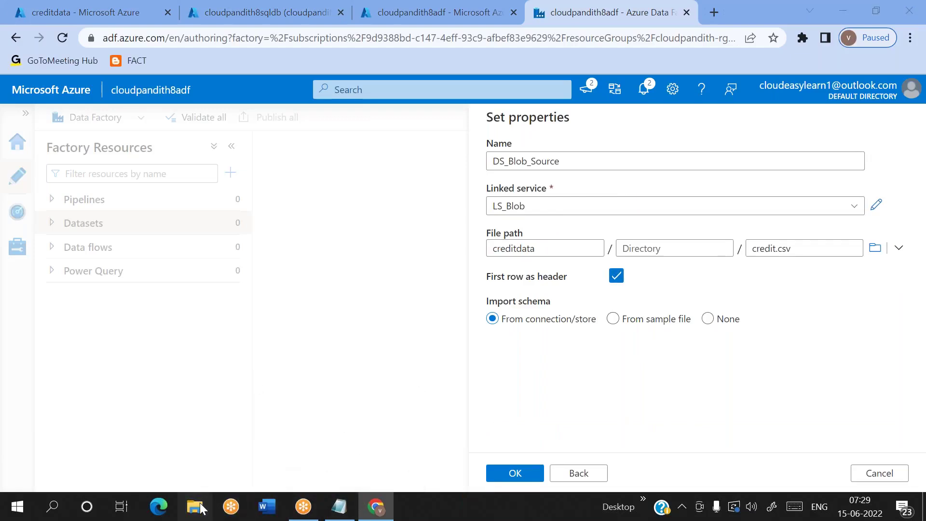
pyautogui.click(196, 506)
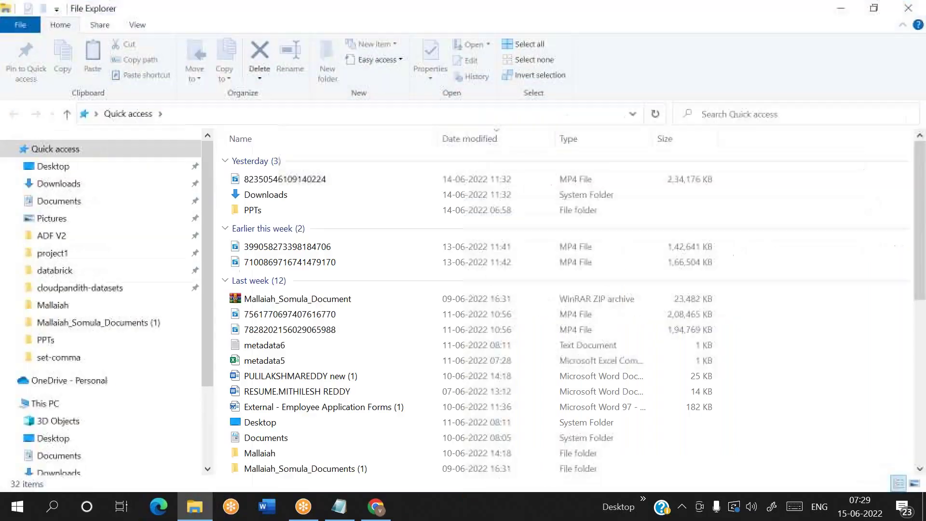
pyautogui.hotkey('alt', 'Tab')
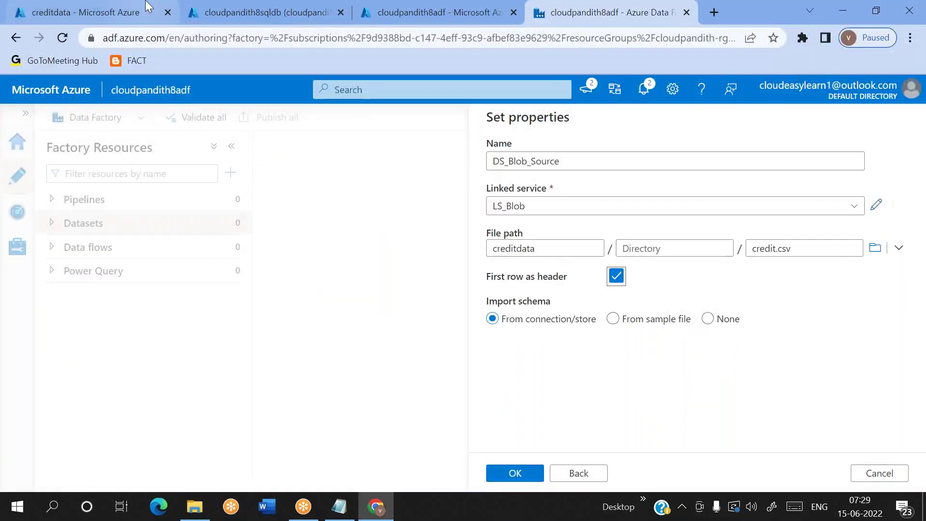
pyautogui.click(120, 12)
pyautogui.click(284, 339)
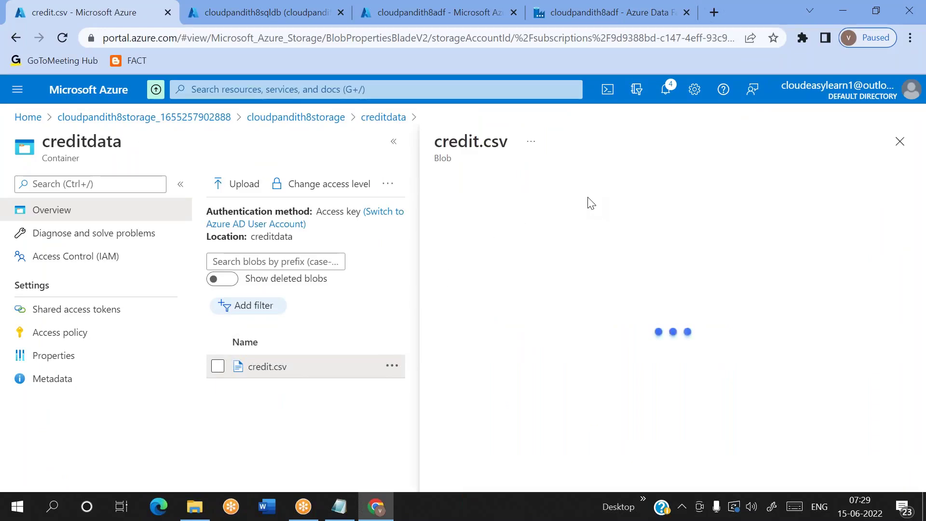
pyautogui.click(631, 219)
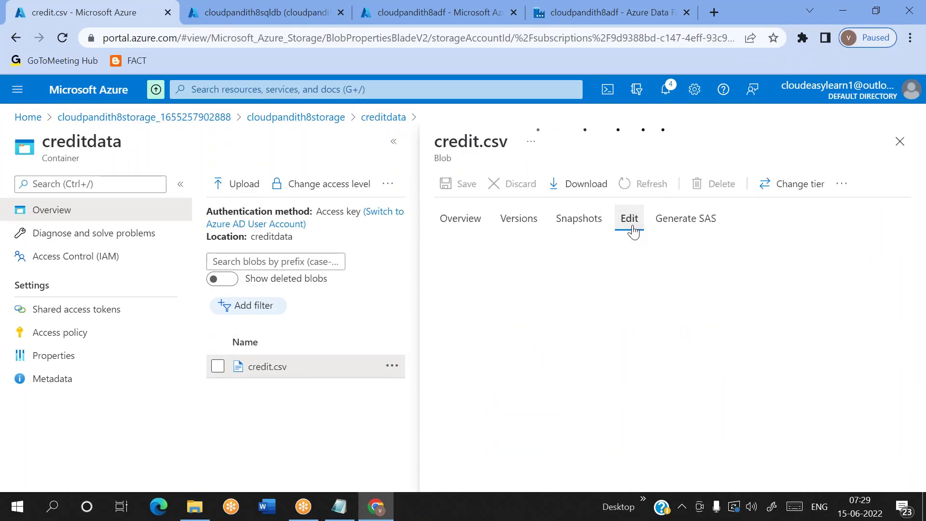
pyautogui.click(617, 289)
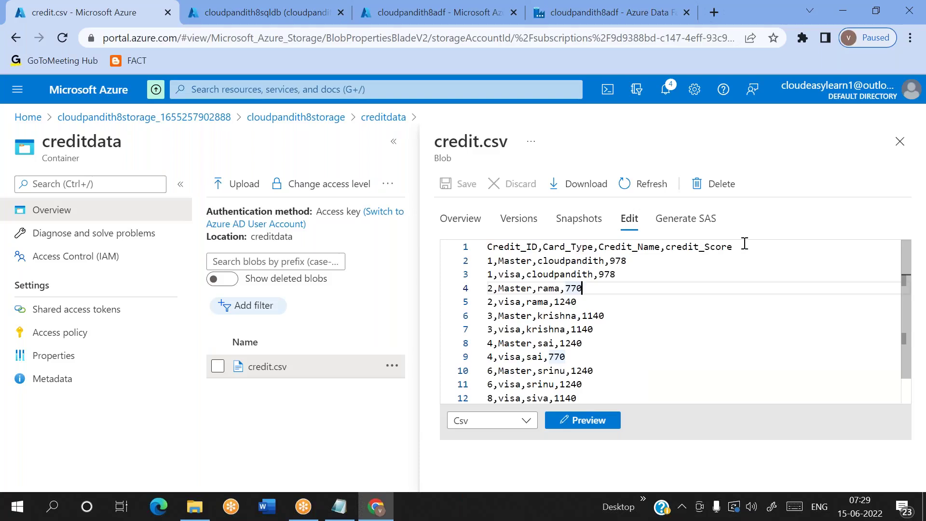
pyautogui.doubleClick(742, 245)
pyautogui.moveTo(742, 245); pyautogui.dragTo(487, 247)
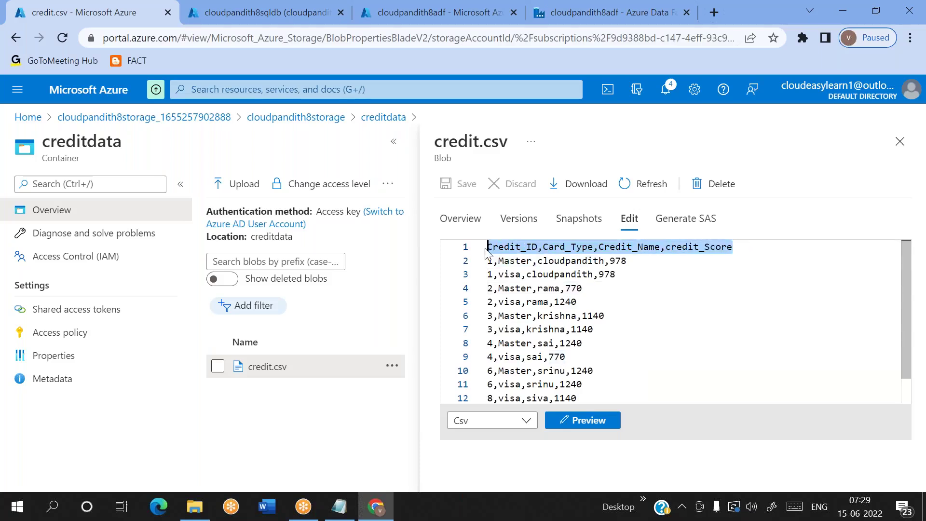
pyautogui.click(573, 19)
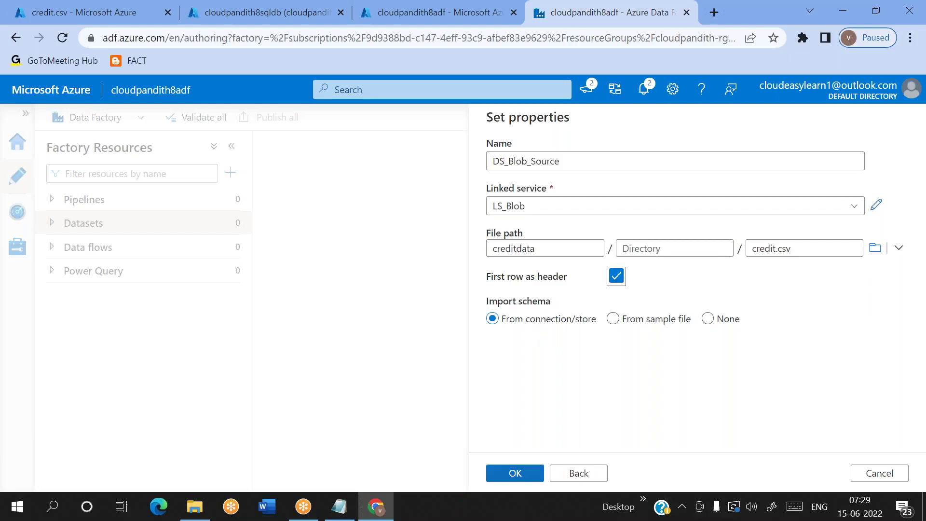
# Step: Create DS_Blob_Source and review its schema: Credit_ID, Card_Type, Credit_Name, credit_Score
pyautogui.click(515, 473)
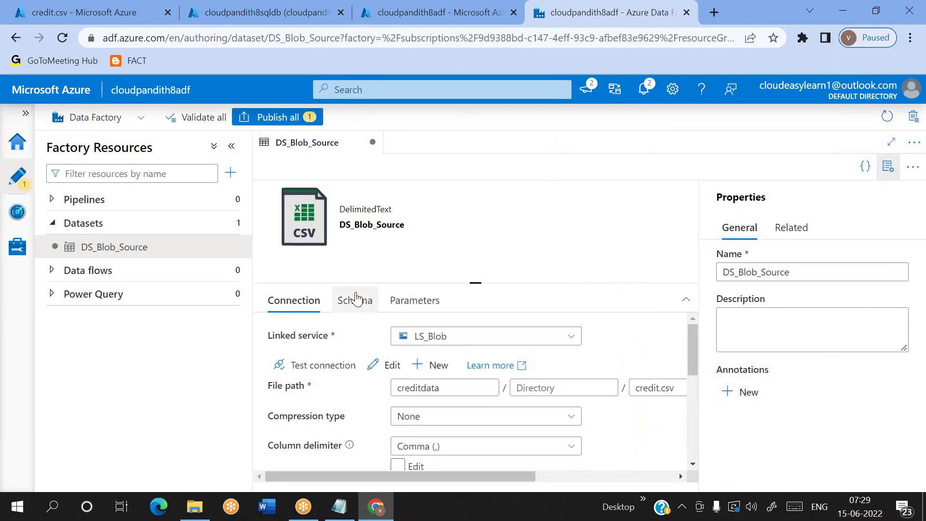
pyautogui.click(362, 302)
pyautogui.doubleClick(289, 392)
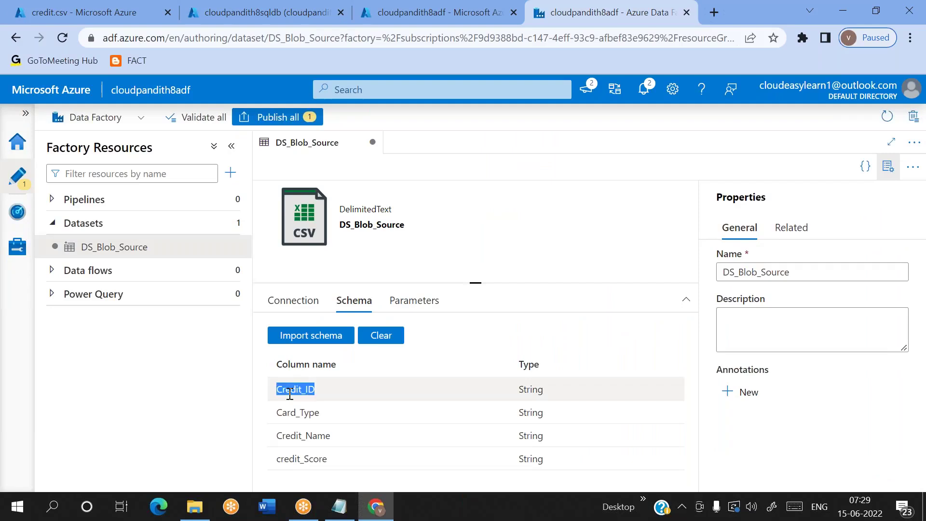
pyautogui.doubleClick(295, 412)
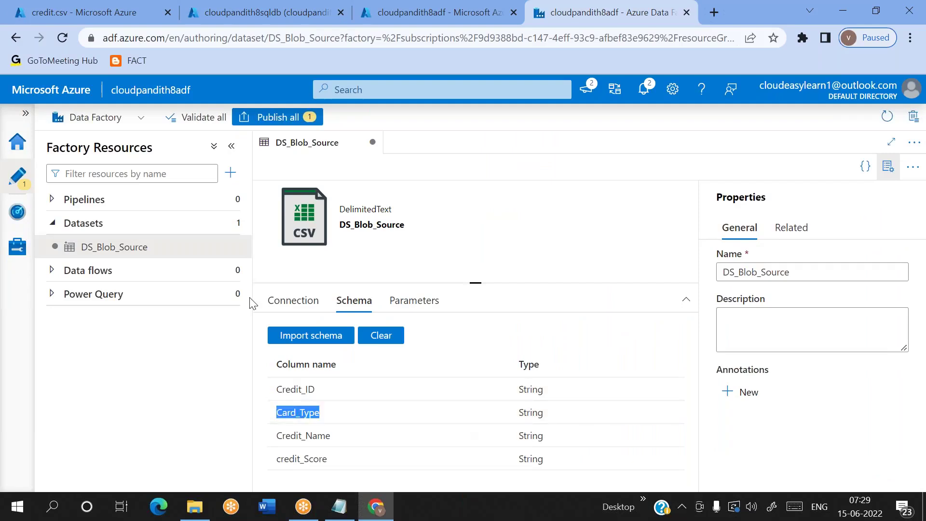
pyautogui.click(226, 223)
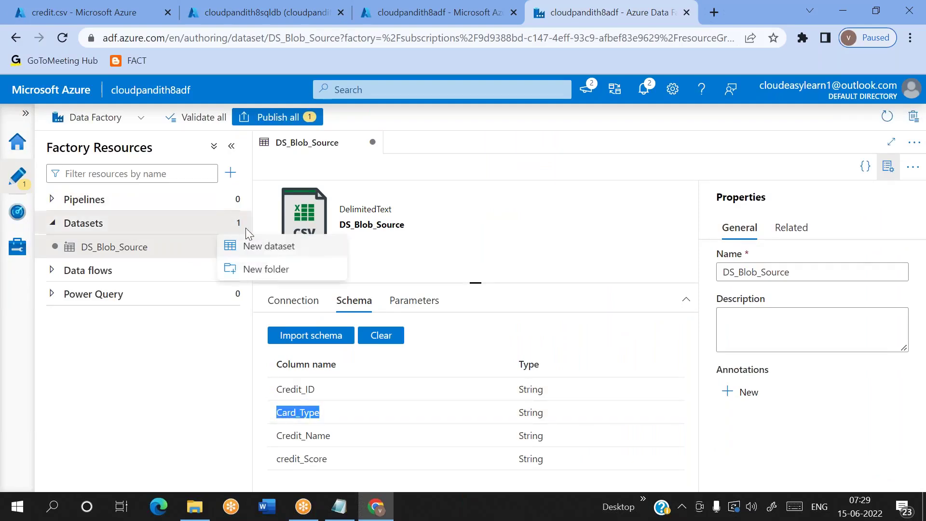
# Step: Choose Azure SQL Database for the new dataset, rename it DS_asdb_Sink, and select LS_ASDB
pyautogui.click(271, 250)
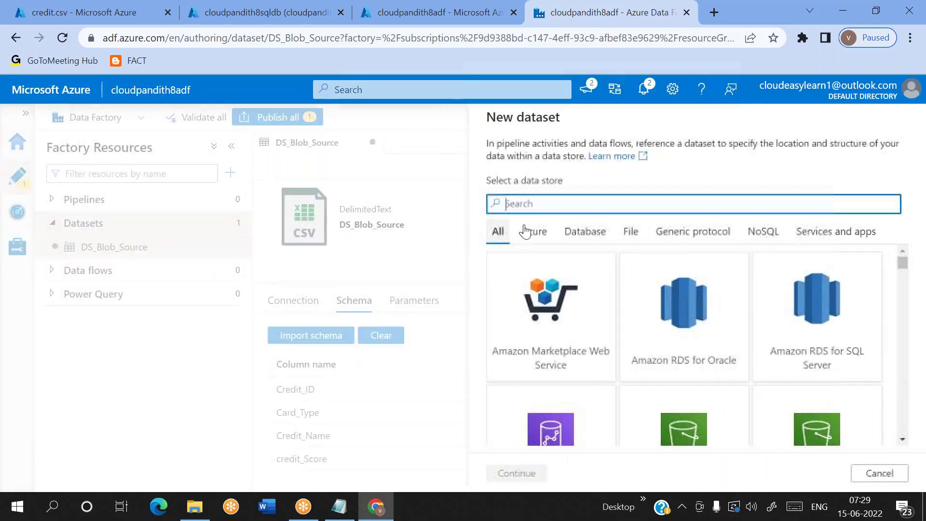
pyautogui.write('sql dat')
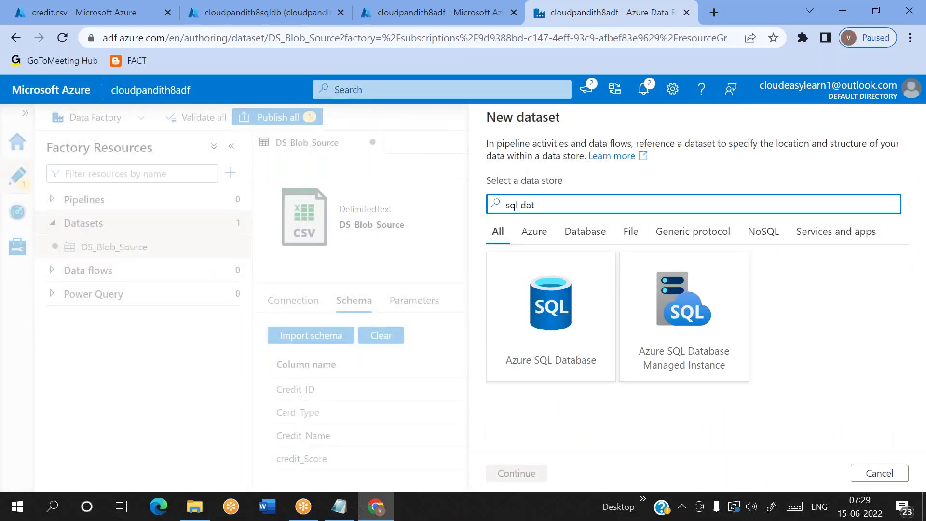
pyautogui.doubleClick(554, 352)
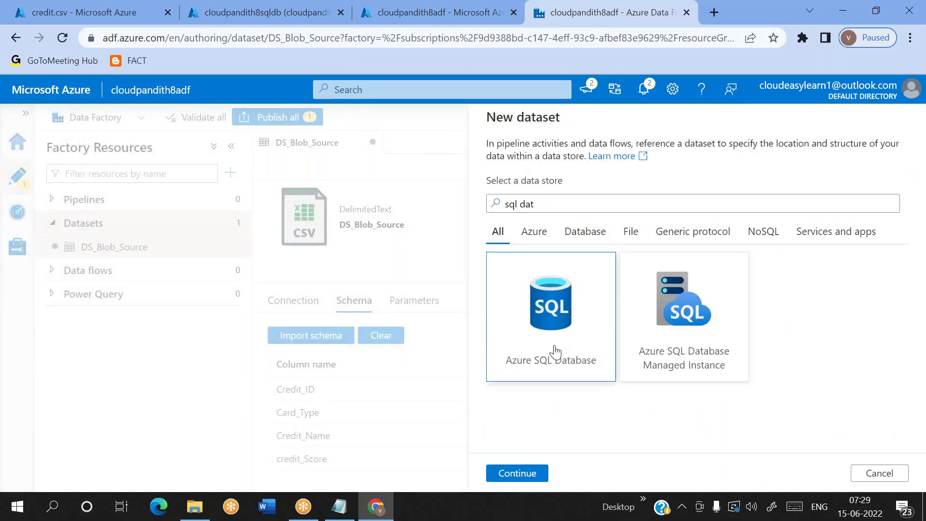
pyautogui.doubleClick(600, 155)
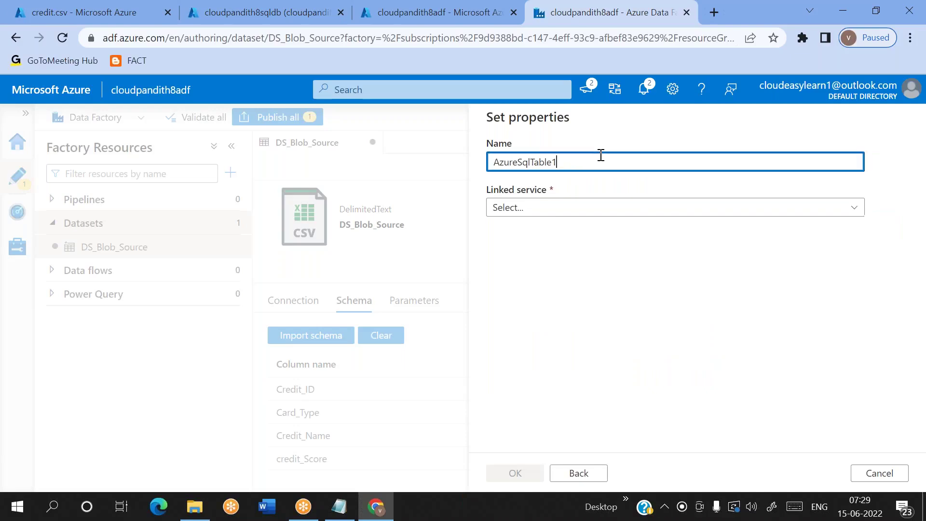
pyautogui.press('BackSpace')
pyautogui.write('D')
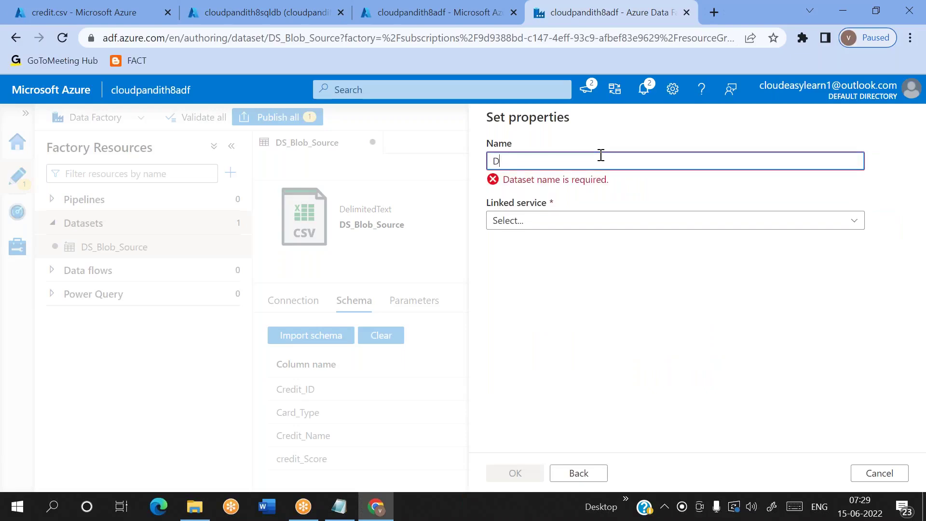
pyautogui.write('S_')
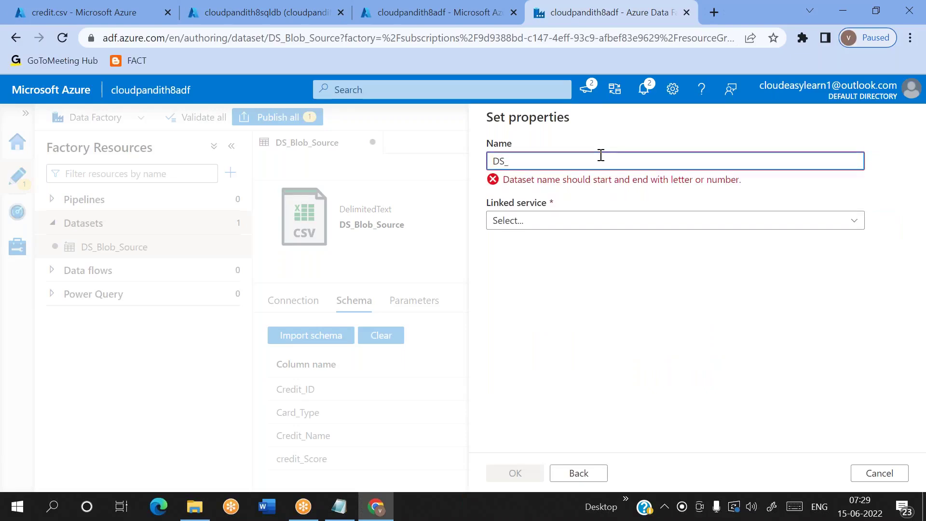
pyautogui.write('asdb_')
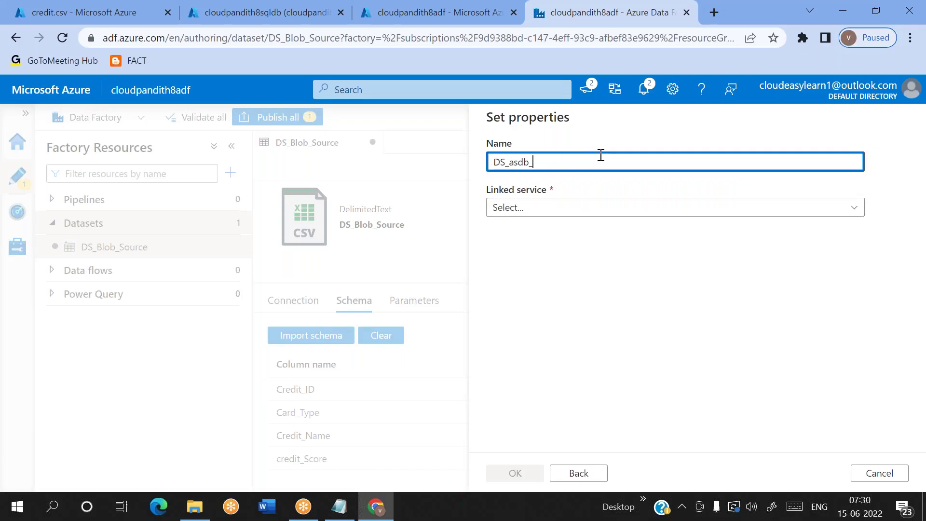
pyautogui.write('Sink')
pyautogui.click(596, 220)
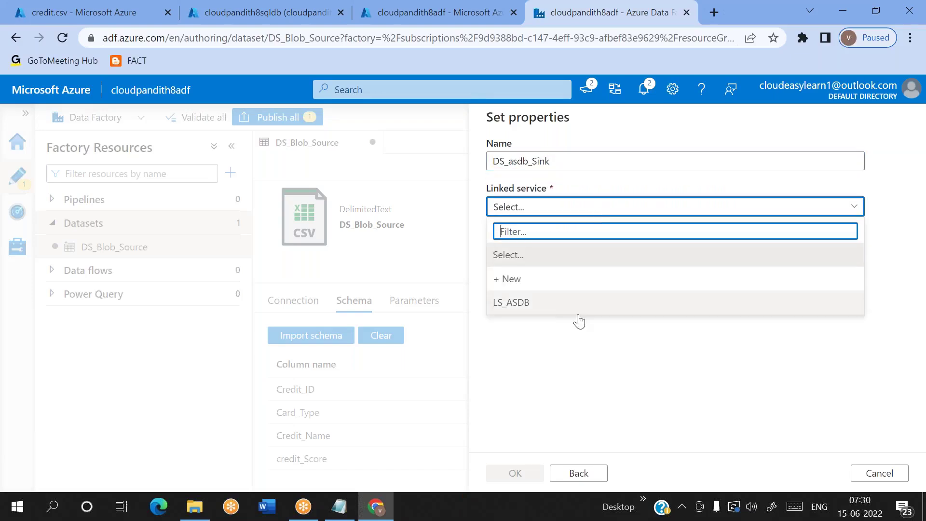
pyautogui.click(555, 300)
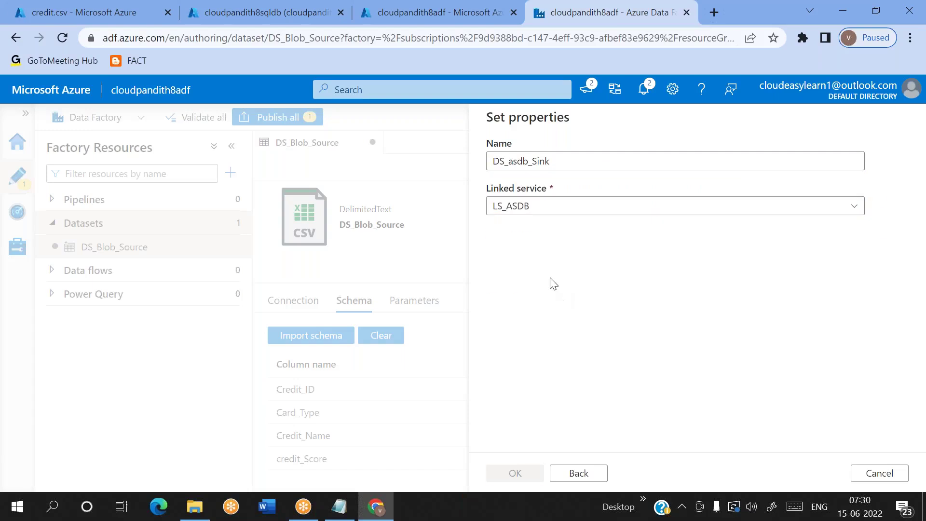
# Step: Enter the sink table manually as schema dbo and table creditcard
pyautogui.click(543, 256)
pyautogui.click(543, 256)
pyautogui.click(543, 256)
pyautogui.click(543, 257)
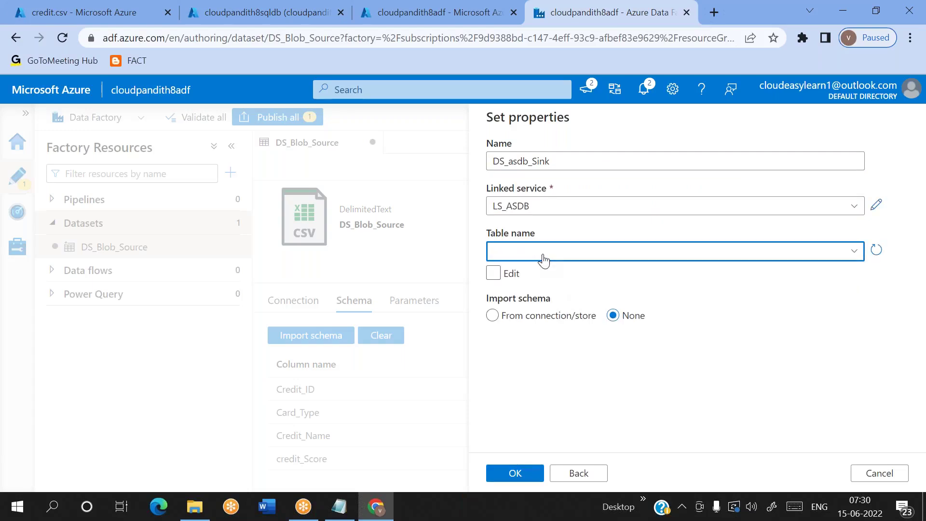
pyautogui.click(493, 273)
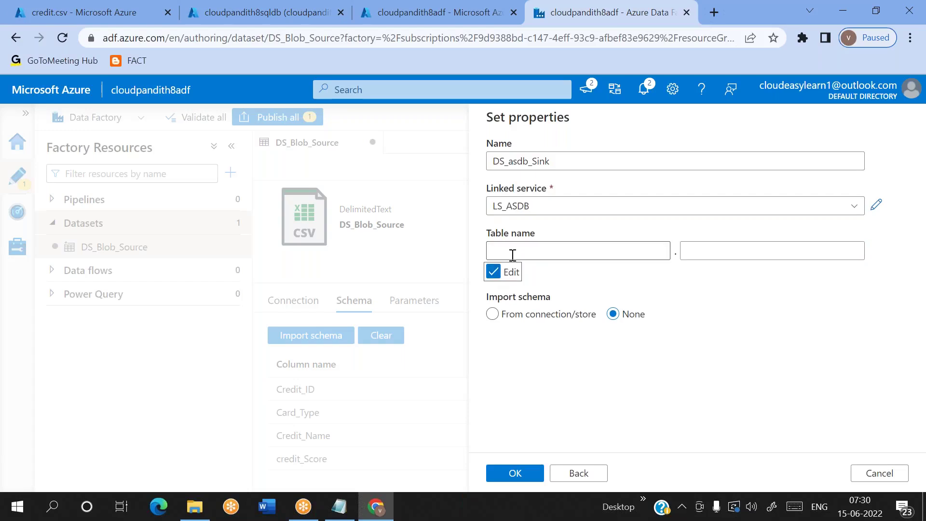
pyautogui.click(511, 252)
pyautogui.write('dbo')
pyautogui.press('Tab')
pyautogui.write('cust')
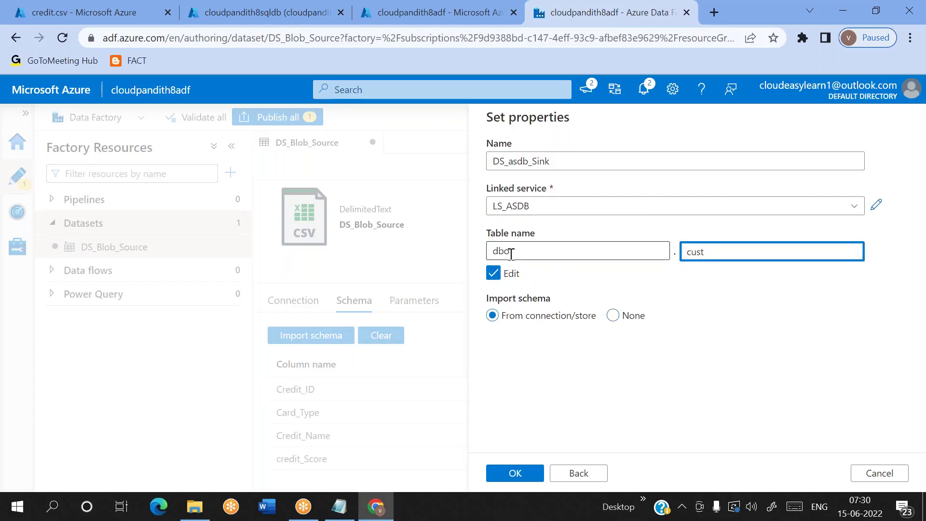
pyautogui.press('BackSpace')
pyautogui.press('BackSpace')
pyautogui.write('reditcard')
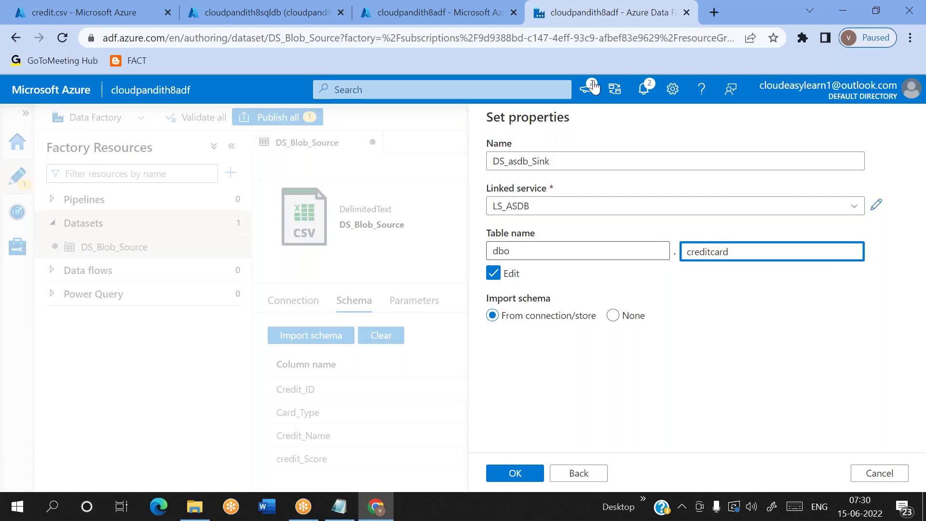
pyautogui.click(640, 28)
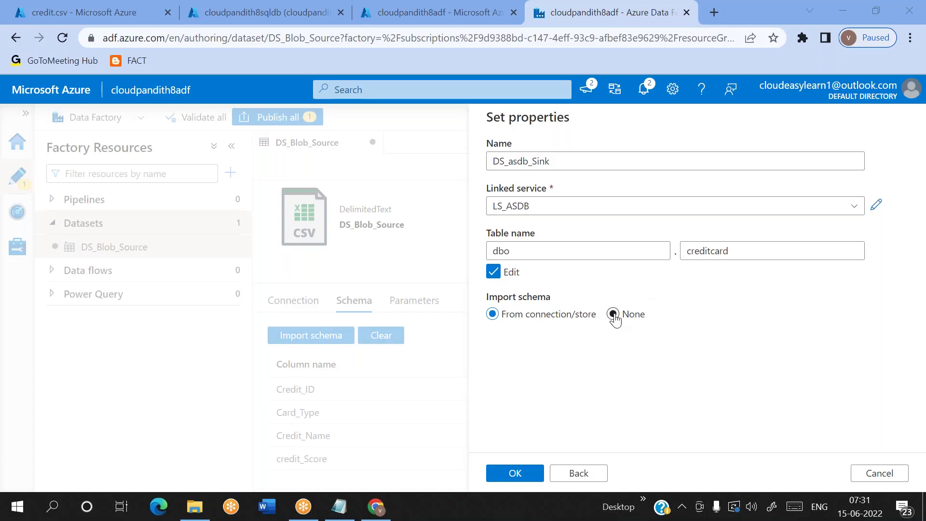
# Step: Switch Import schema off, then back to From connection/store for dbo.creditcard
pyautogui.click(614, 314)
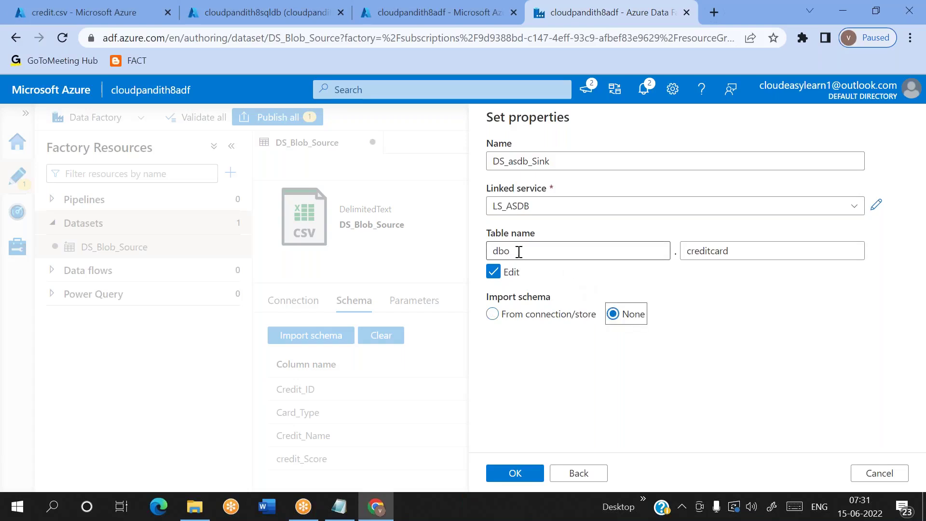
pyautogui.doubleClick(690, 251)
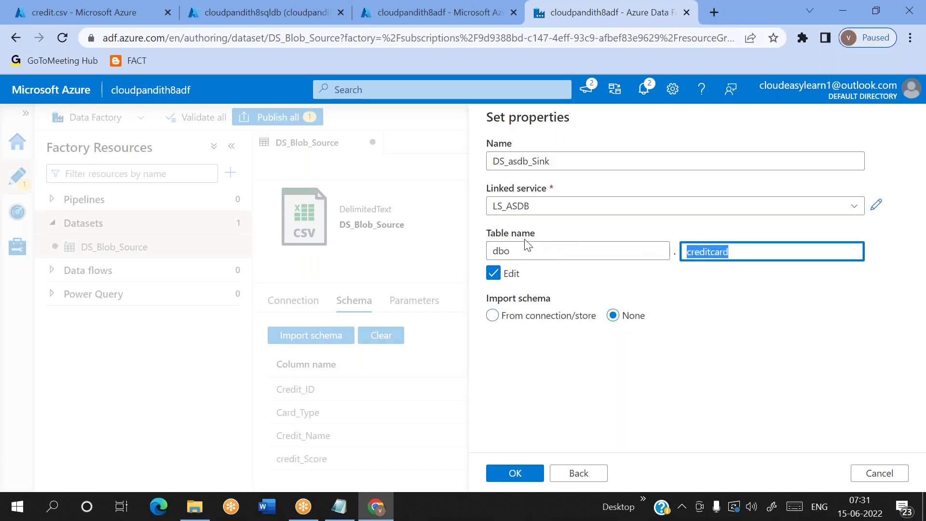
pyautogui.doubleClick(498, 251)
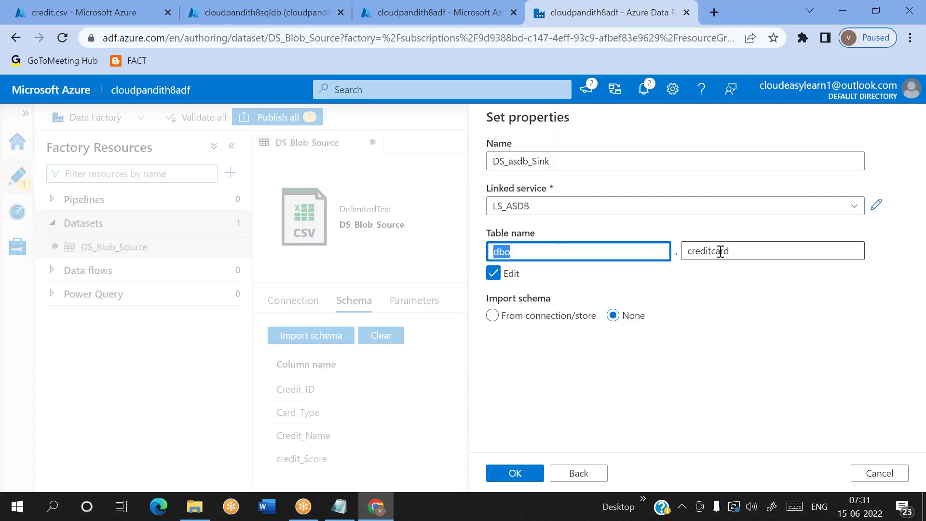
pyautogui.doubleClick(721, 251)
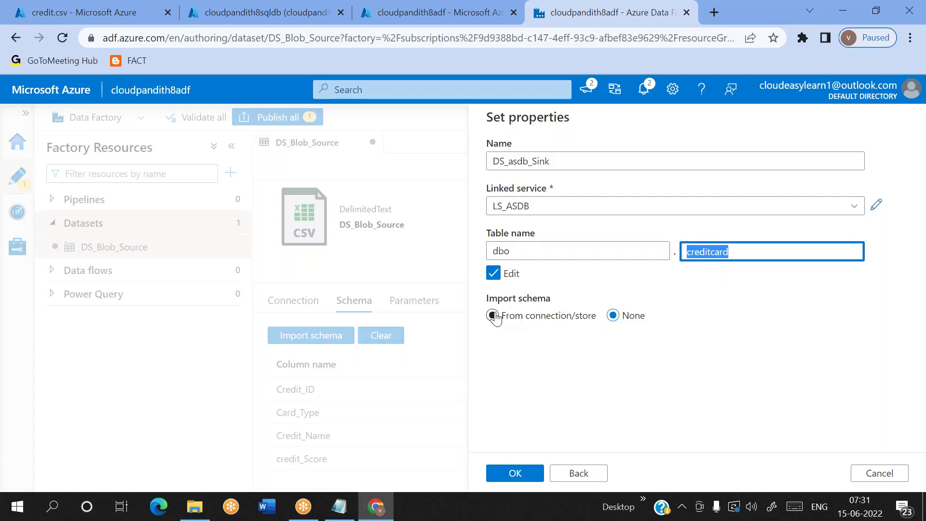
pyautogui.click(493, 315)
pyautogui.doubleClick(707, 251)
# Step: Try confirming the sink dataset, then turn off schema import after the invalid object error
pyautogui.click(530, 478)
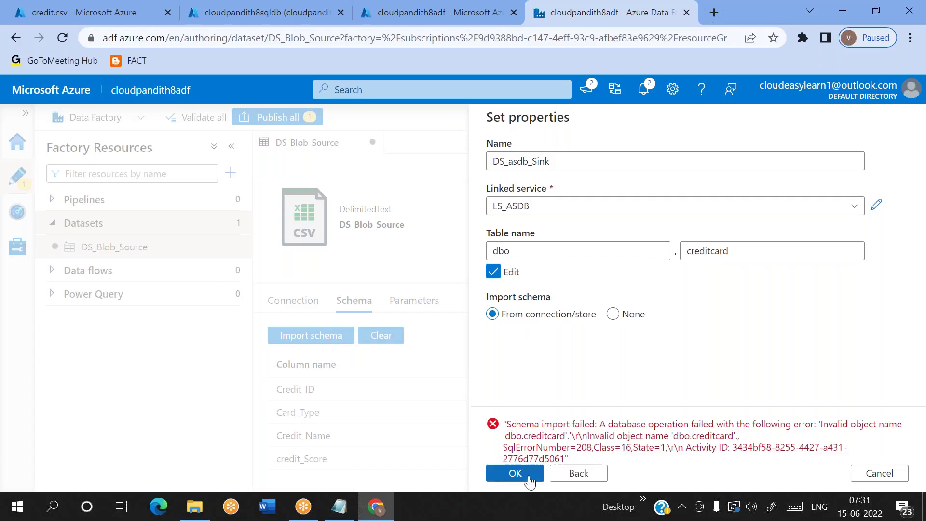
pyautogui.doubleClick(719, 434)
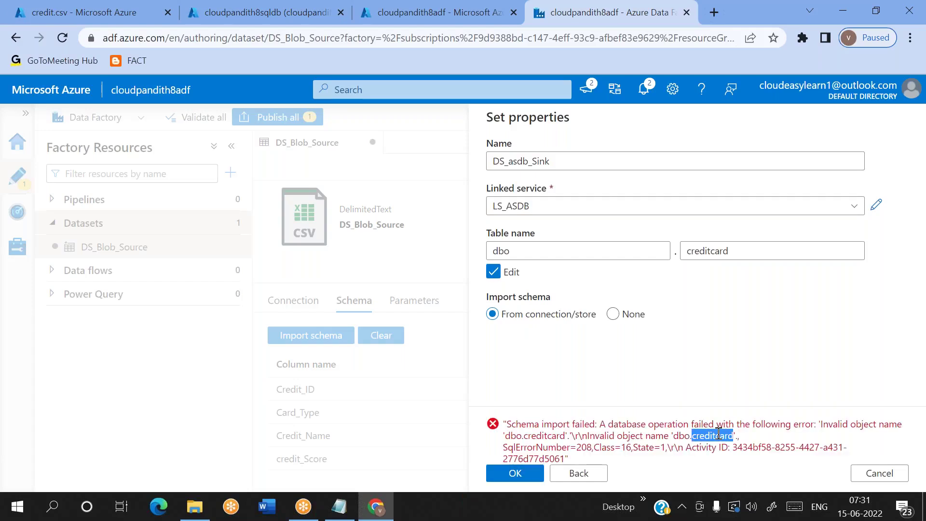
pyautogui.click(717, 250)
pyautogui.doubleClick(714, 249)
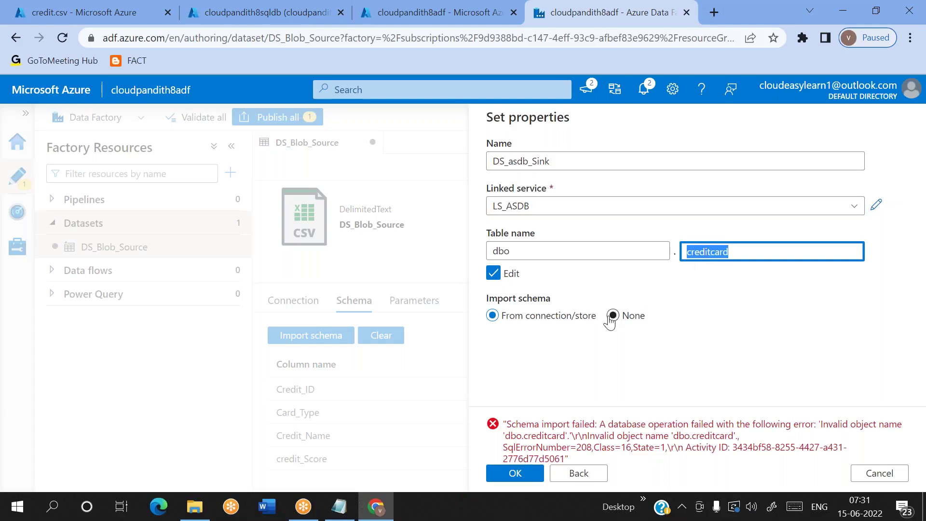
pyautogui.click(613, 315)
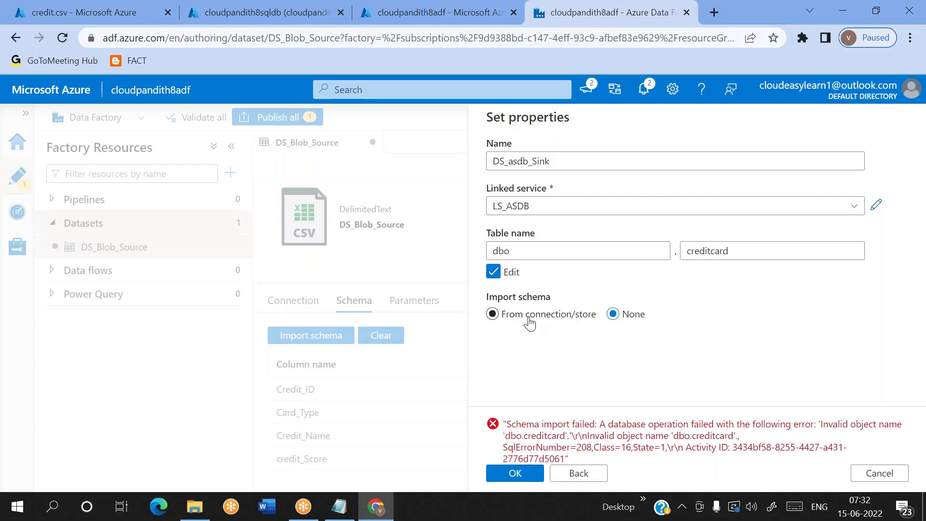
# Step: Recheck the dbo schema and creditcard table name entries in the sink properties
pyautogui.doubleClick(718, 247)
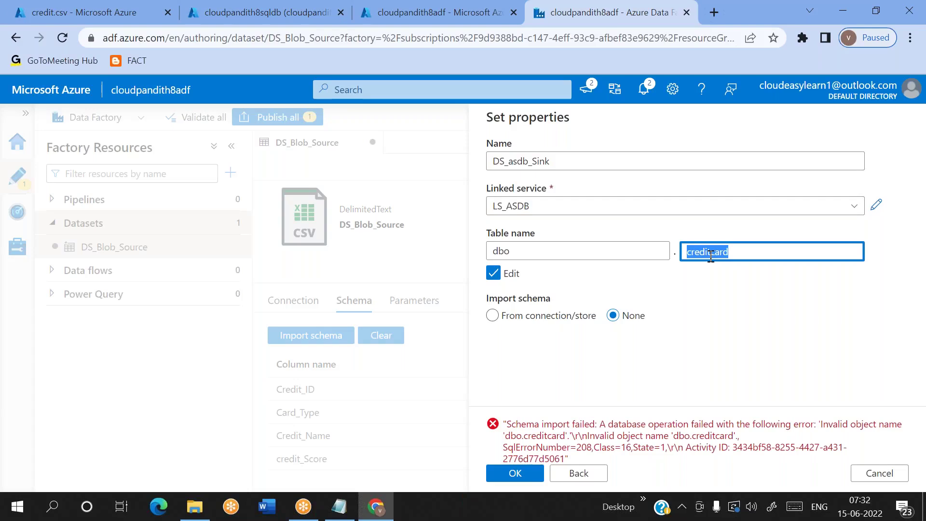
pyautogui.doubleClick(668, 317)
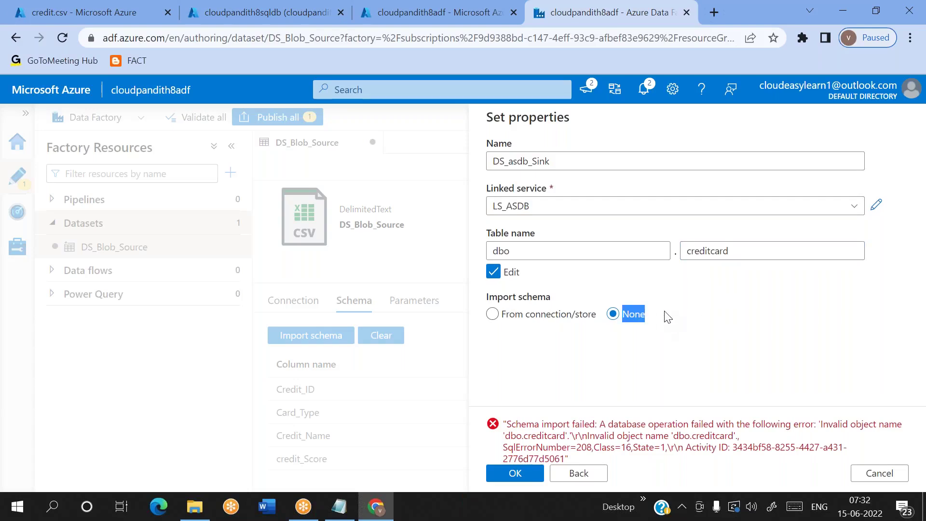
pyautogui.click(668, 316)
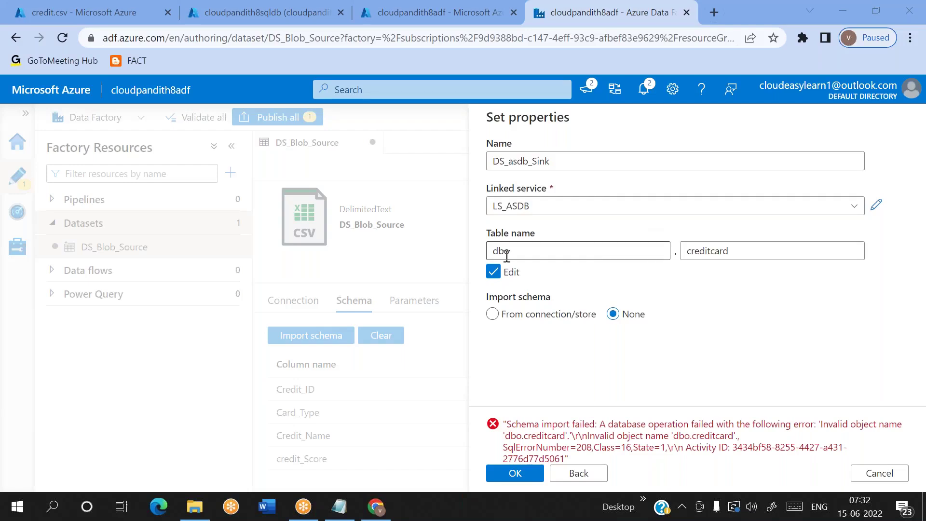
pyautogui.doubleClick(506, 252)
pyautogui.doubleClick(714, 250)
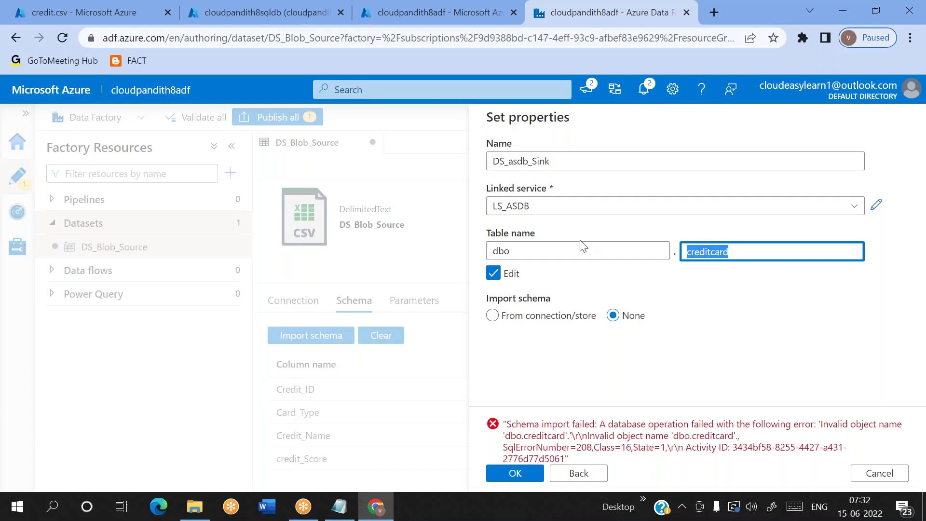
pyautogui.doubleClick(501, 251)
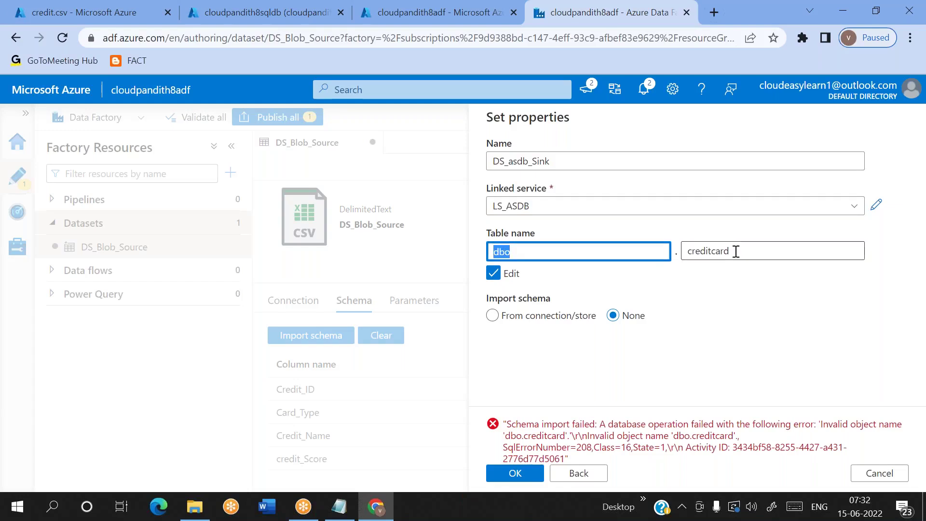
pyautogui.doubleClick(736, 251)
pyautogui.doubleClick(502, 251)
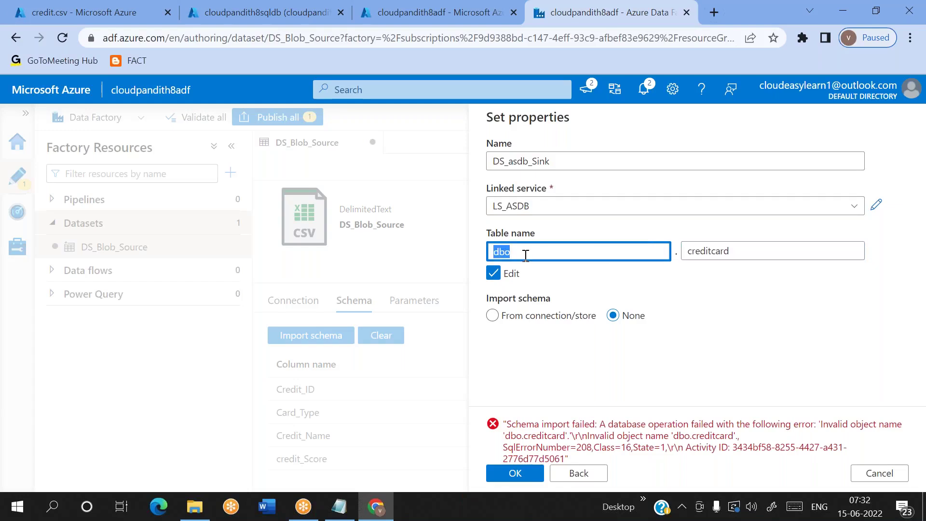
pyautogui.doubleClick(719, 251)
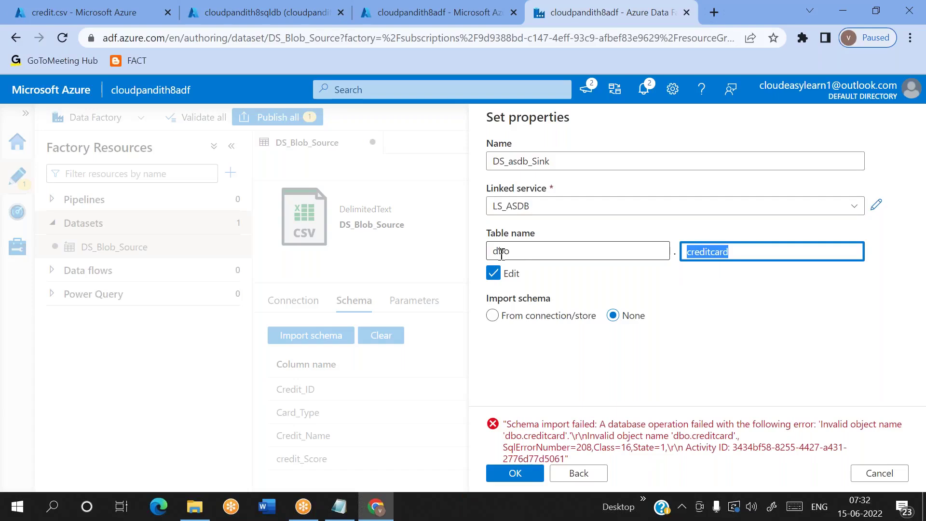
pyautogui.doubleClick(501, 251)
pyautogui.doubleClick(720, 252)
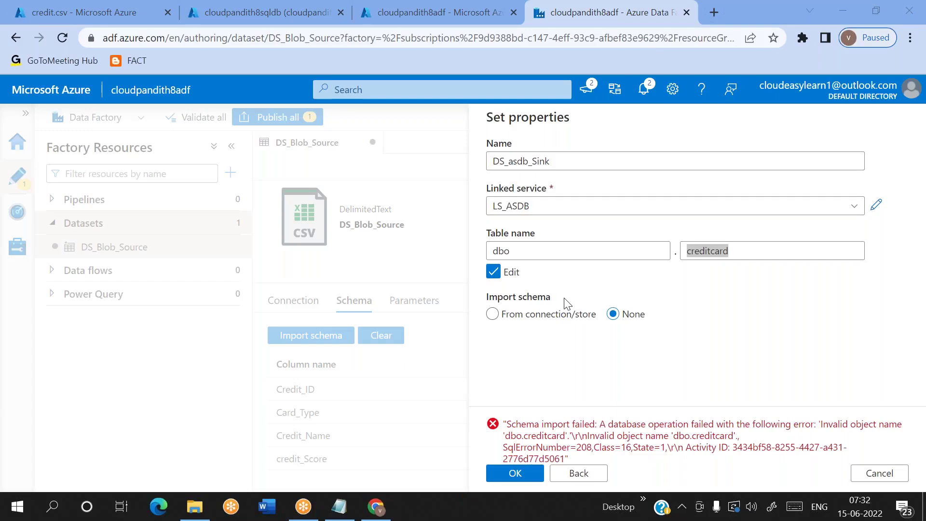
pyautogui.doubleClick(502, 251)
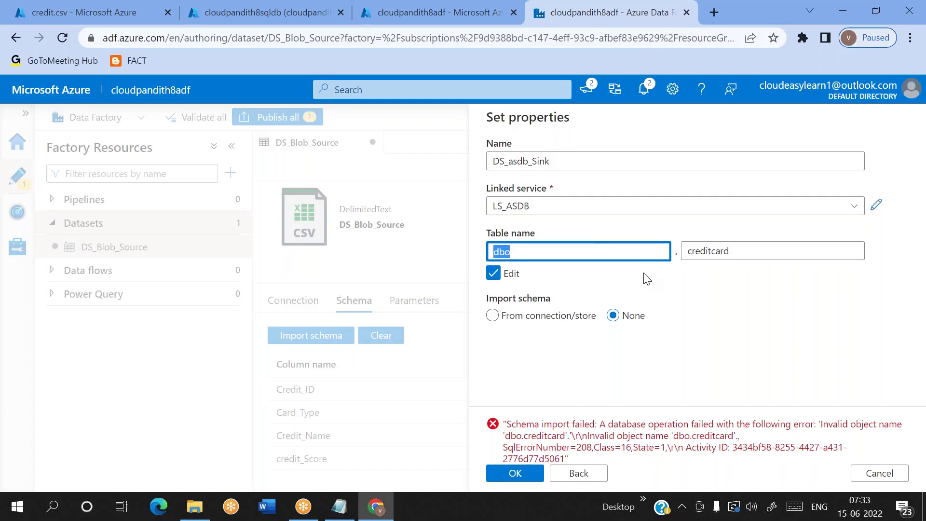
pyautogui.doubleClick(712, 251)
pyautogui.click(694, 355)
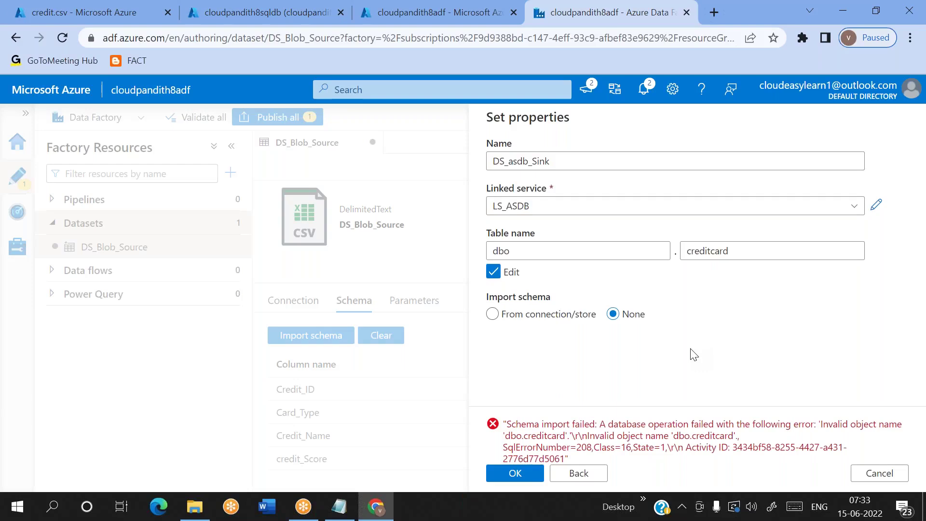
pyautogui.doubleClick(693, 252)
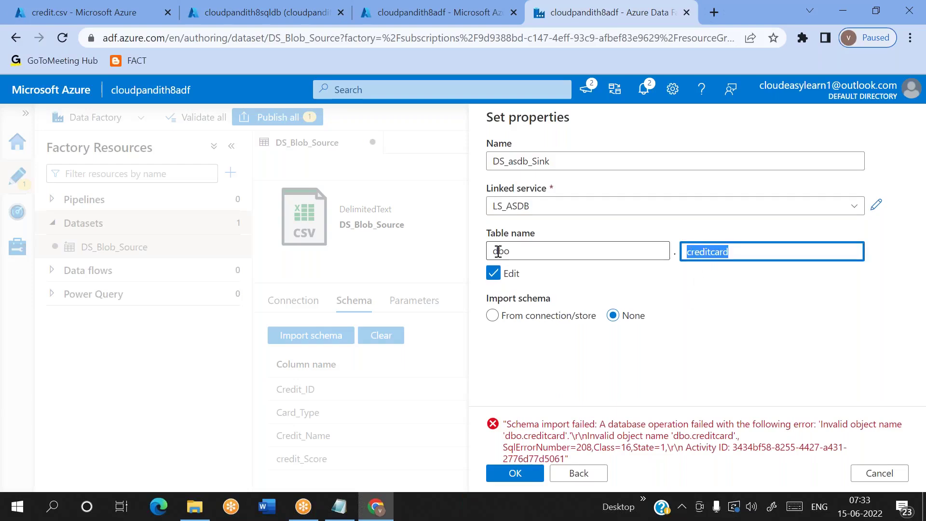
pyautogui.doubleClick(501, 252)
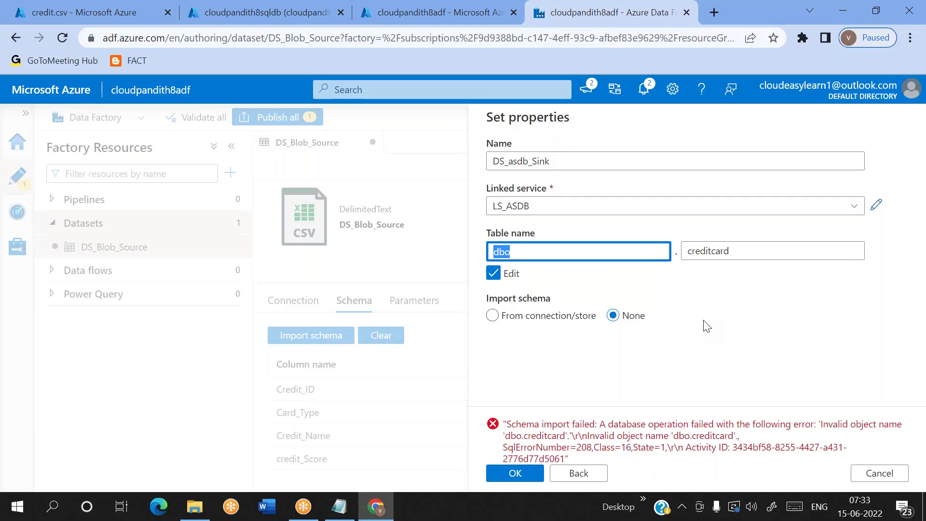
pyautogui.click(707, 326)
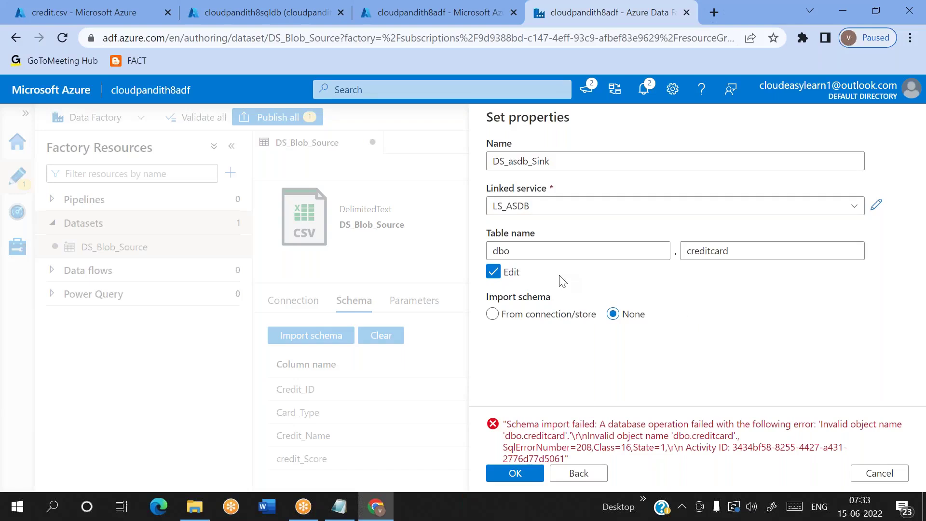
pyautogui.doubleClick(502, 251)
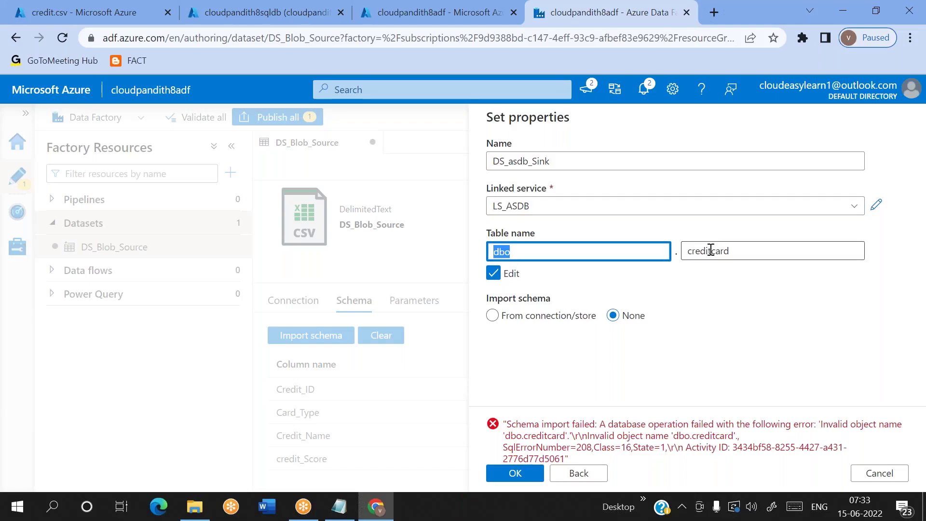
pyautogui.doubleClick(711, 251)
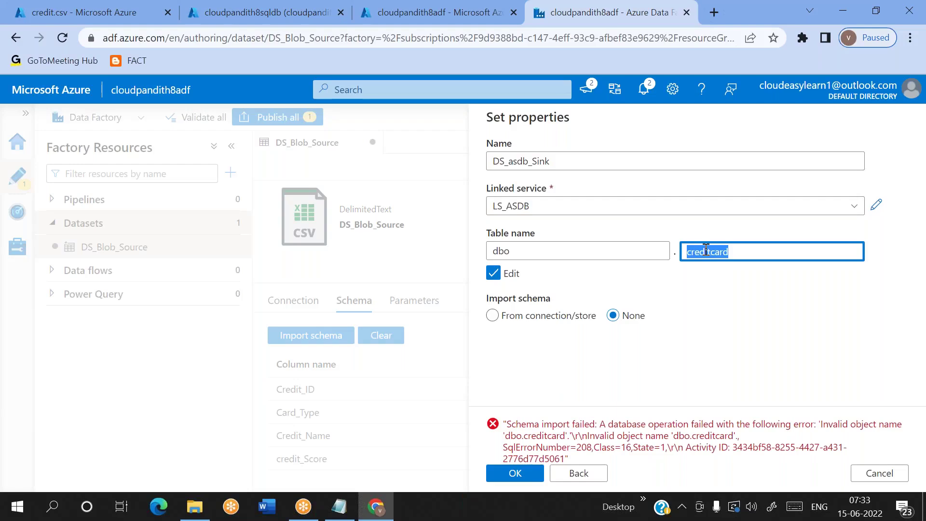
pyautogui.click(738, 252)
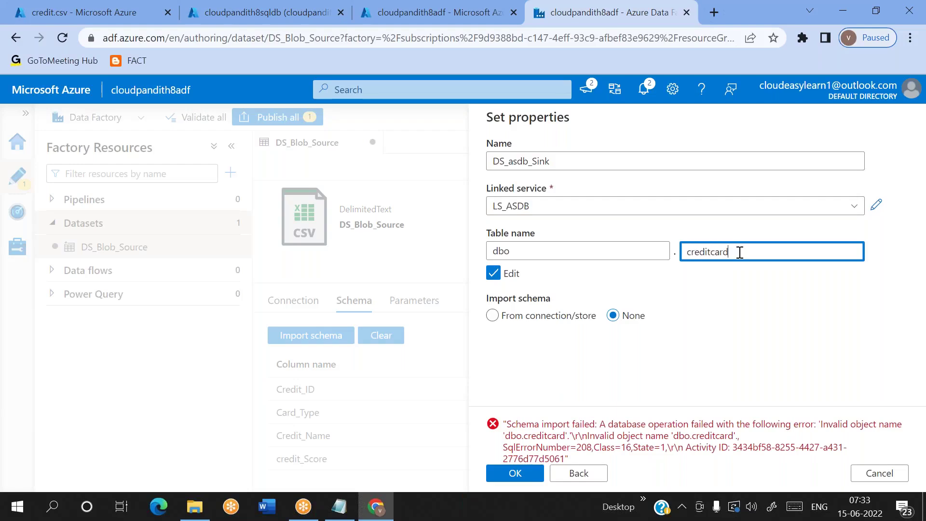
pyautogui.doubleClick(717, 252)
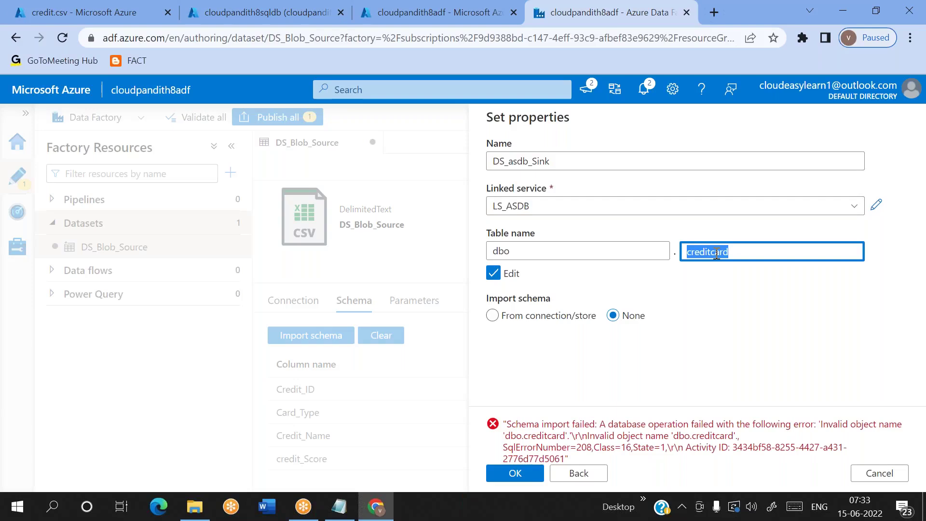
pyautogui.click(747, 298)
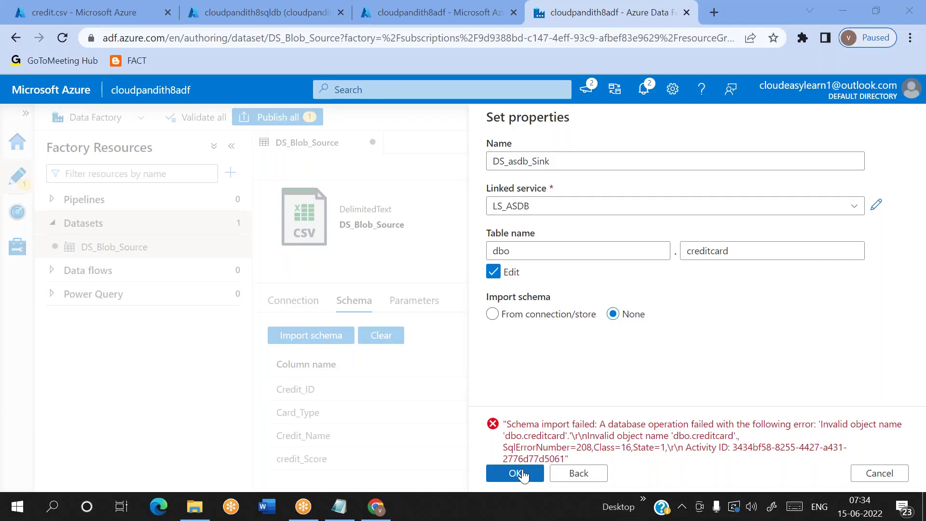
# Step: Create the DS_asdb_Sink dataset and start a new pipeline, pipeline1
pyautogui.click(516, 473)
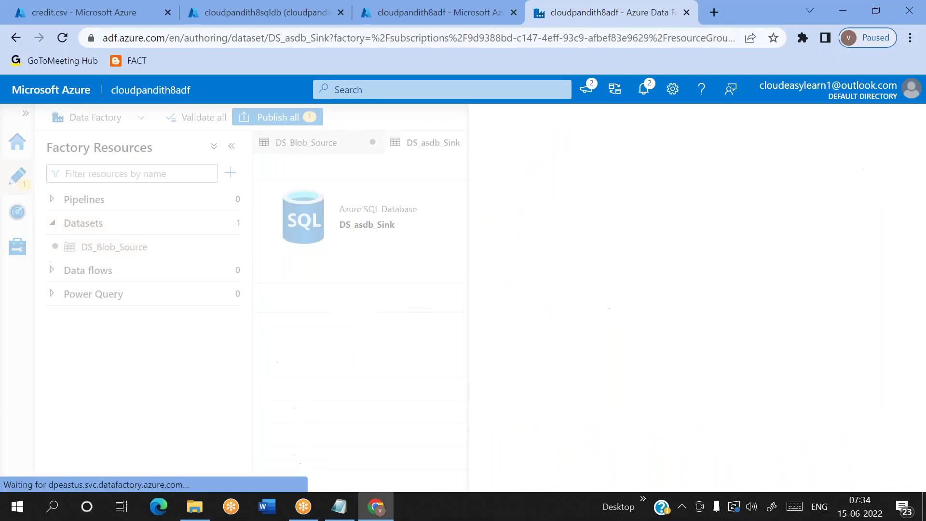
pyautogui.click(232, 199)
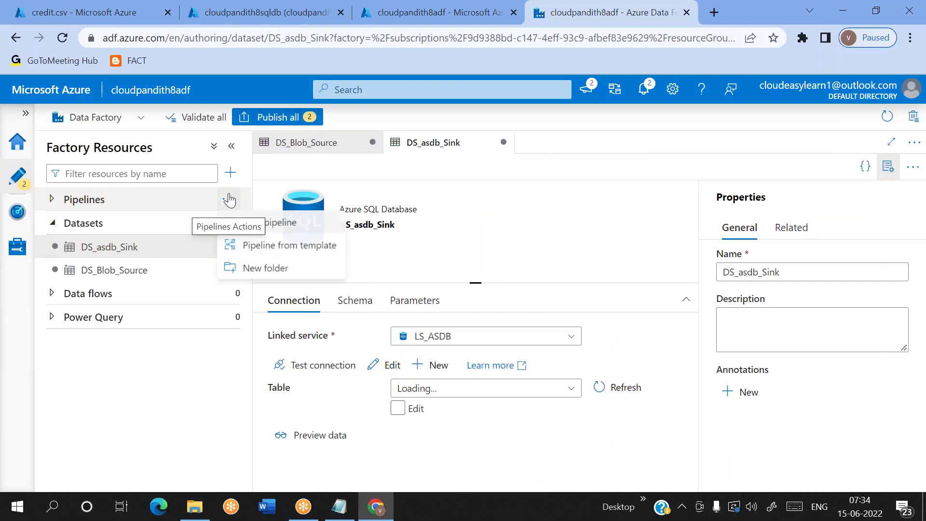
pyautogui.click(252, 225)
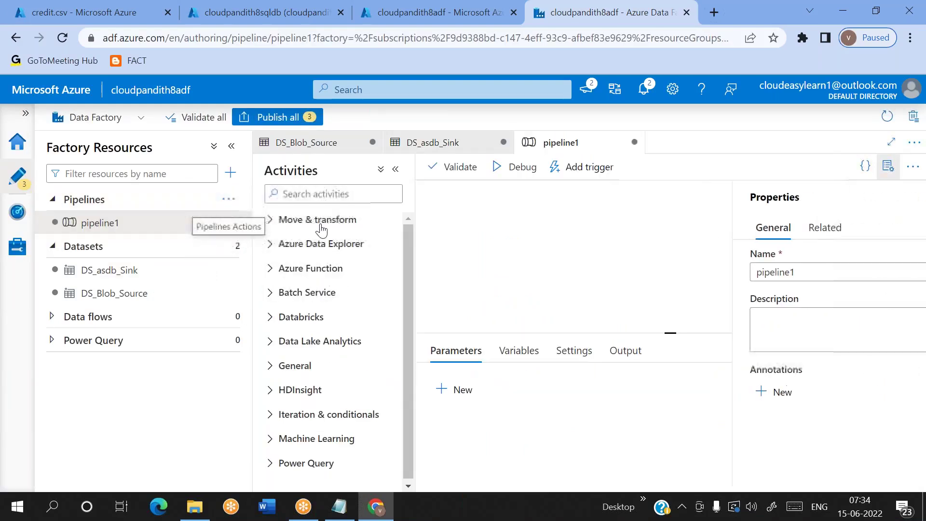
# Step: Add a Copy data activity to pipeline1 with DS_Blob_Source as its source dataset
pyautogui.moveTo(320, 246); pyautogui.dragTo(589, 222)
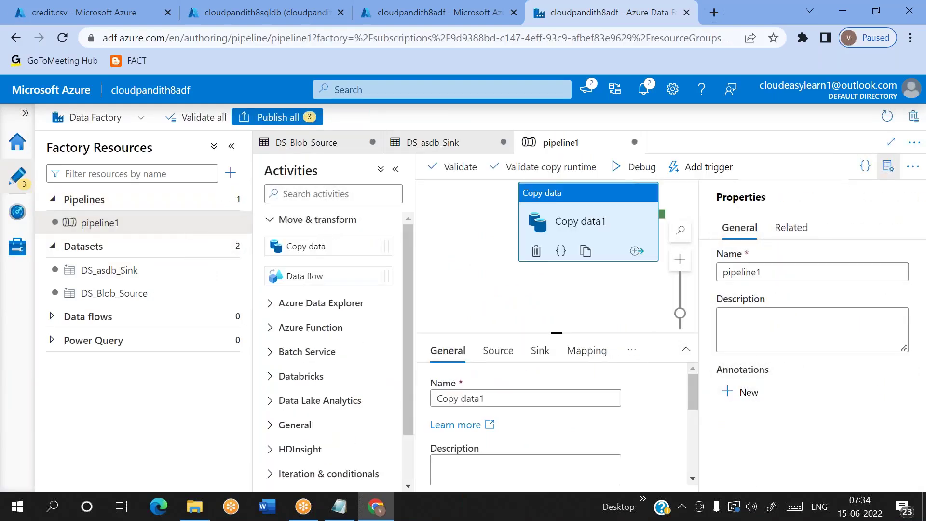
pyautogui.click(888, 167)
pyautogui.click(497, 355)
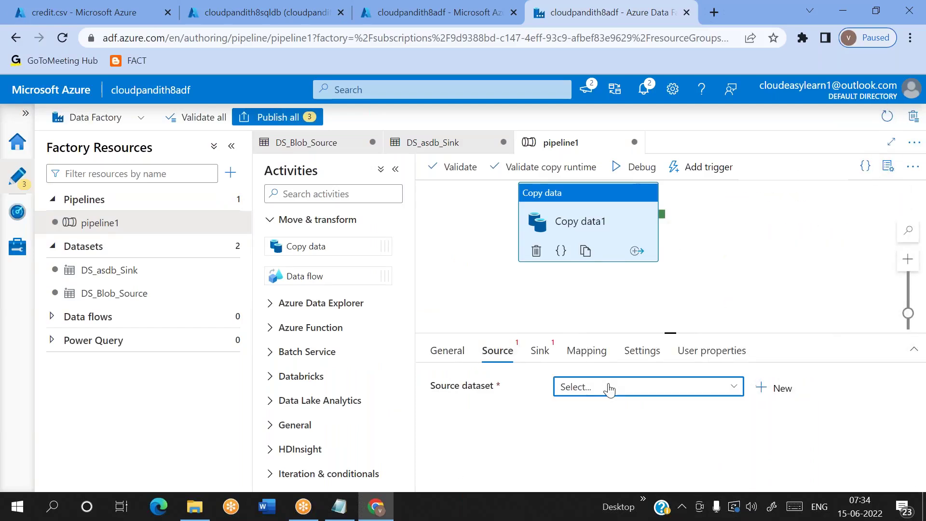
pyautogui.click(610, 386)
pyautogui.click(613, 457)
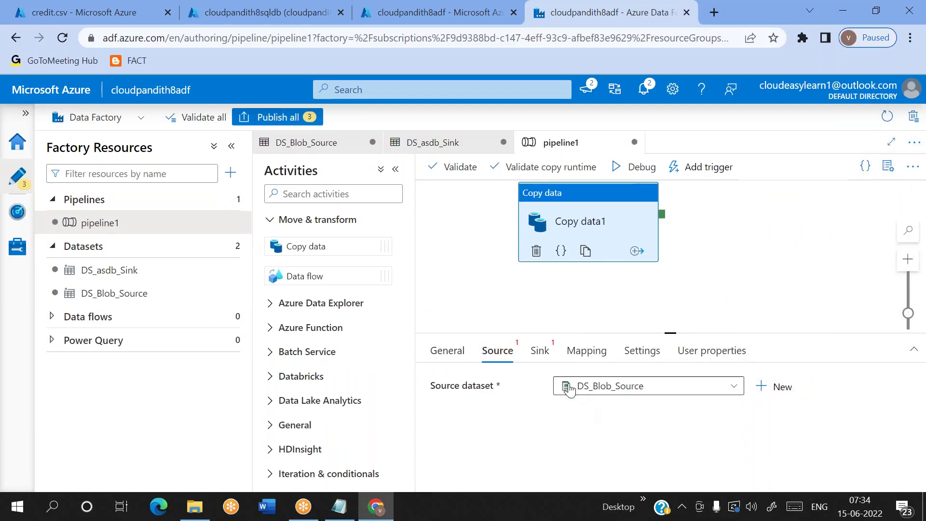
# Step: Set the sink dataset to DS_asdb_Sink with Table option set to Auto create table
pyautogui.click(539, 353)
pyautogui.click(586, 396)
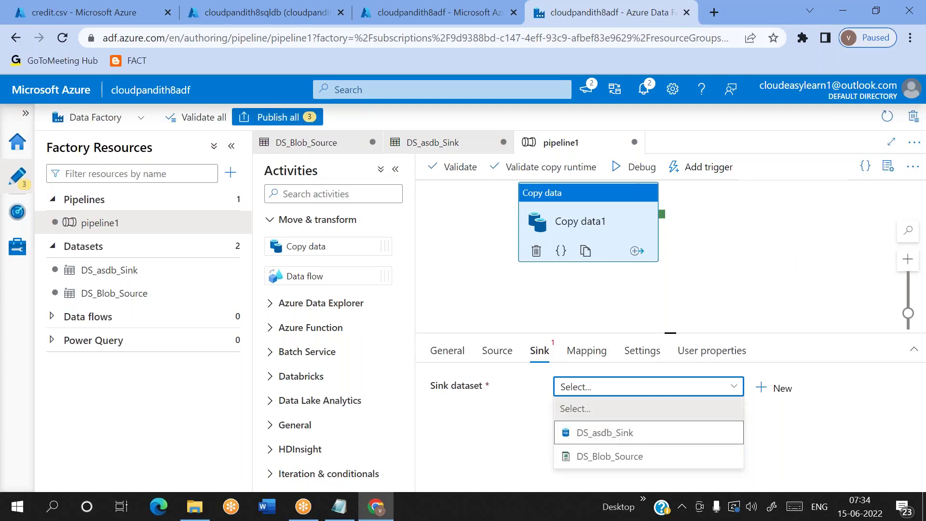
pyautogui.click(601, 433)
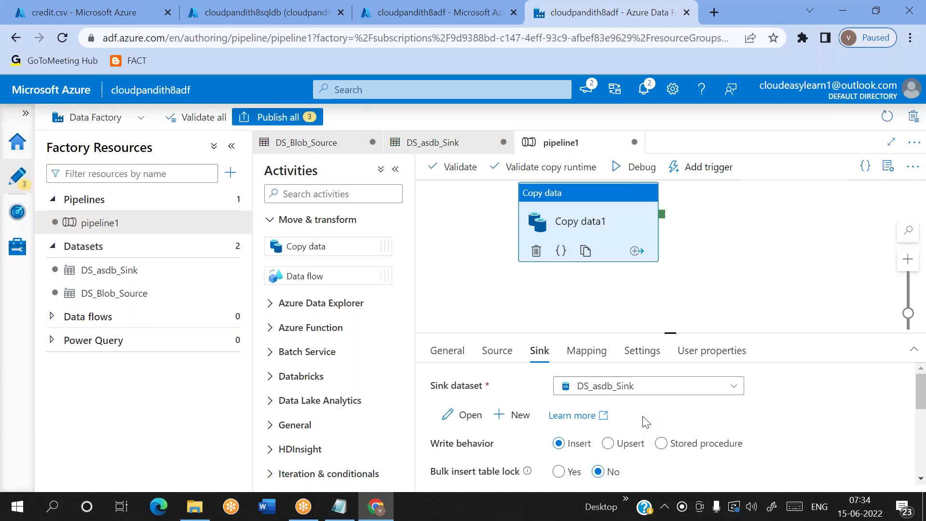
pyautogui.scroll(-3, 640, 423)
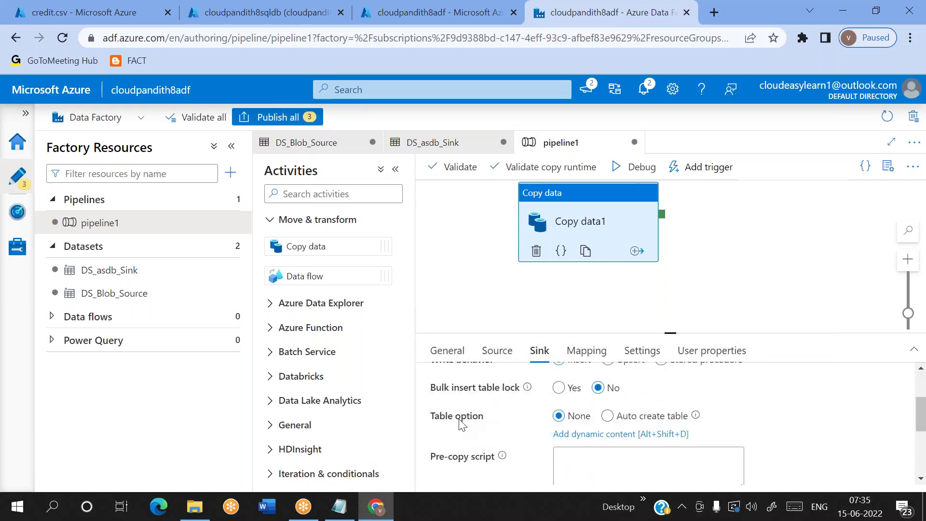
pyautogui.moveTo(431, 416); pyautogui.dragTo(483, 417)
pyautogui.click(614, 424)
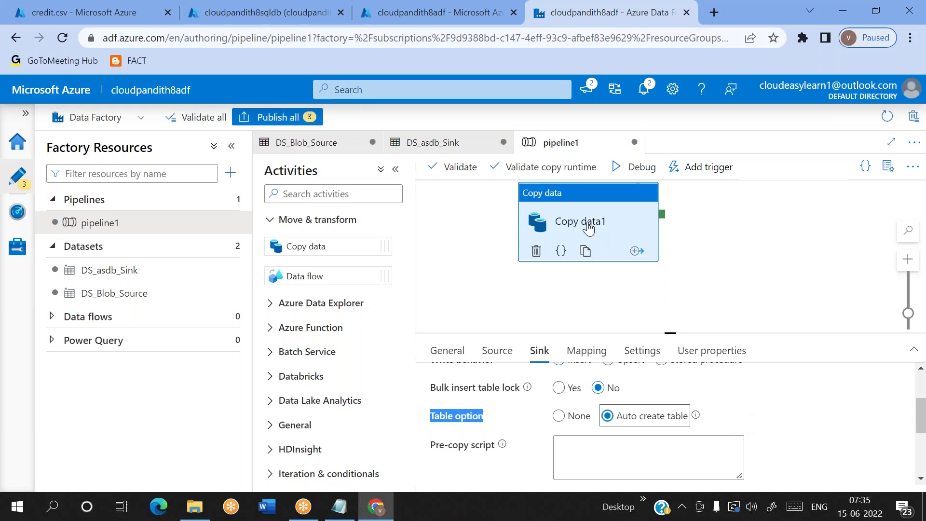
pyautogui.moveTo(589, 230); pyautogui.dragTo(696, 264)
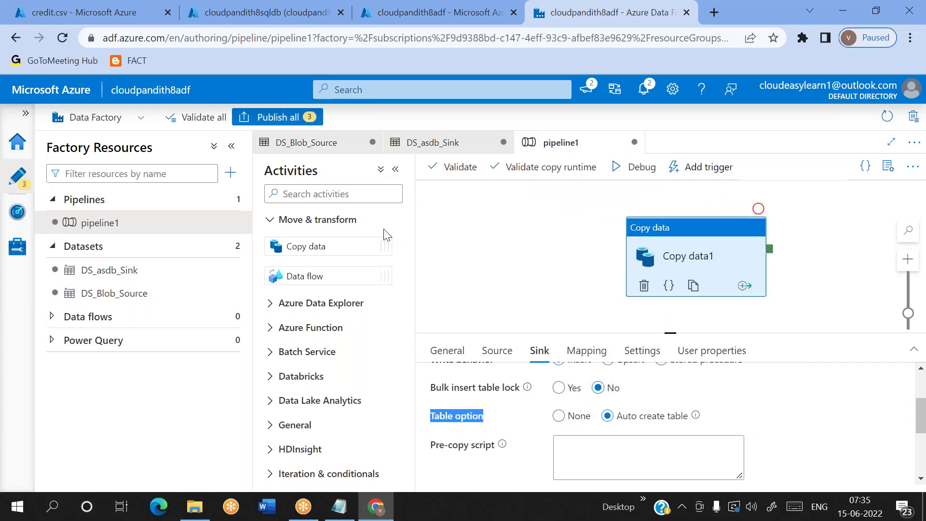
pyautogui.click(313, 193)
# Step: Add a Wait1 activity before Copy data1 with a wait time of 10 seconds
pyautogui.write('wait')
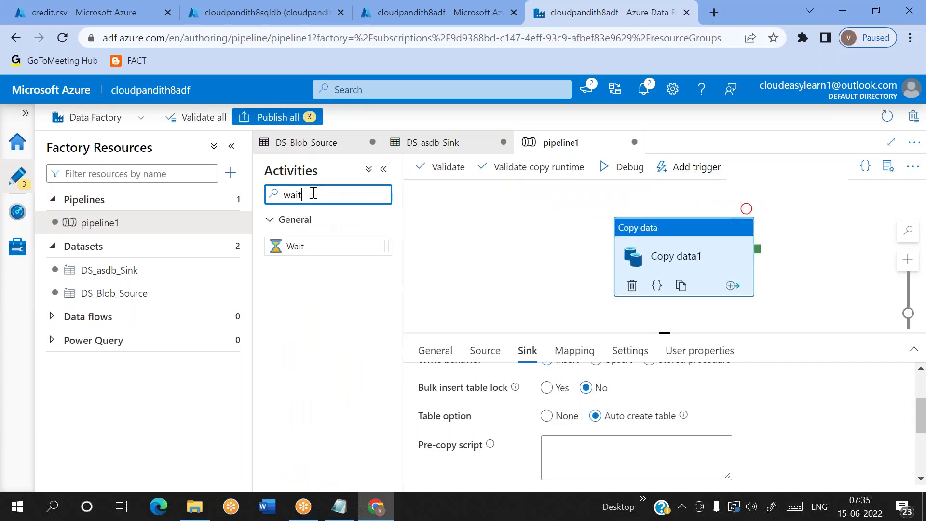
pyautogui.moveTo(296, 246); pyautogui.dragTo(512, 260)
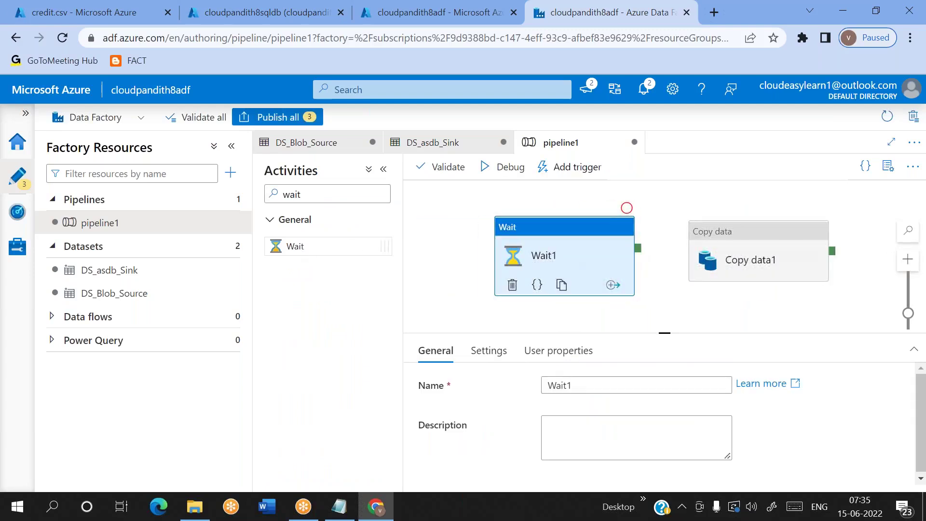
pyautogui.moveTo(643, 248); pyautogui.dragTo(723, 254)
pyautogui.click(558, 265)
pyautogui.click(488, 351)
pyautogui.click(572, 384)
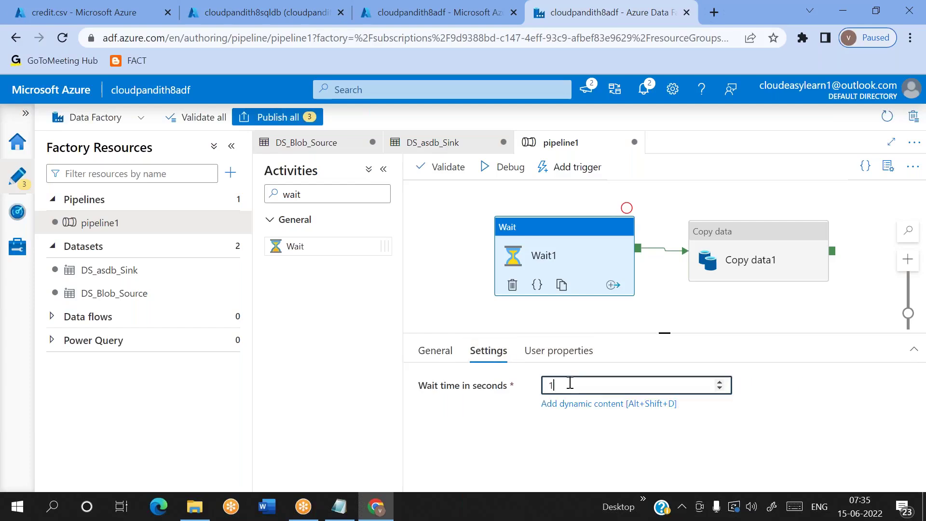
pyautogui.write('0')
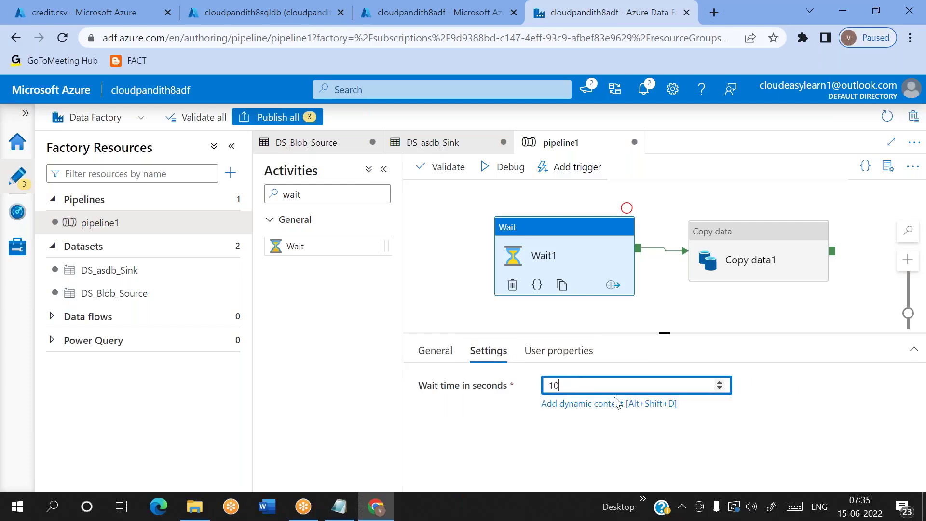
# Step: Start a debug run of pipeline1 that stops after Wait1
pyautogui.click(698, 309)
pyautogui.click(619, 247)
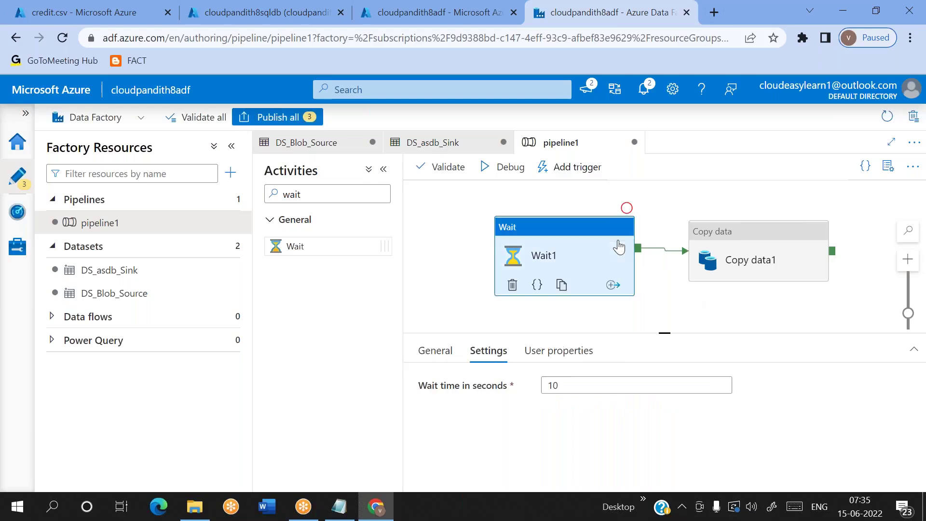
pyautogui.click(626, 208)
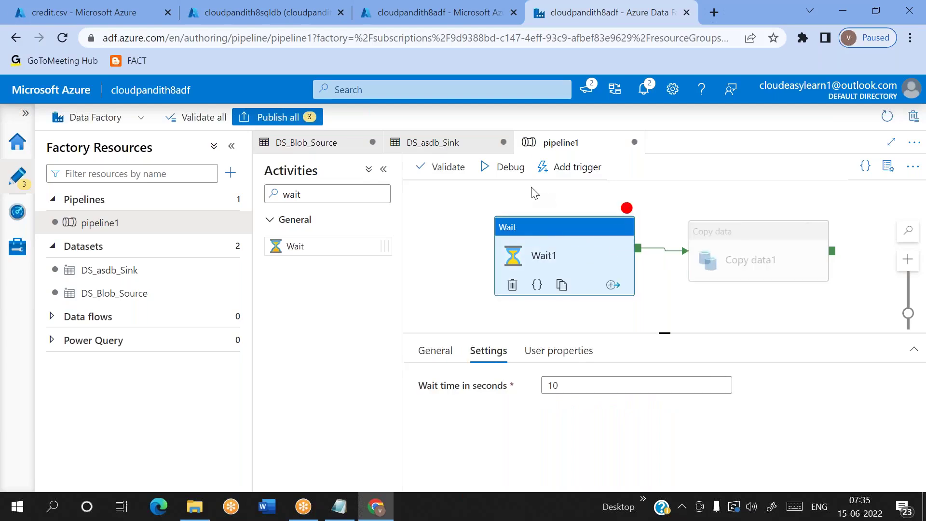
pyautogui.click(506, 168)
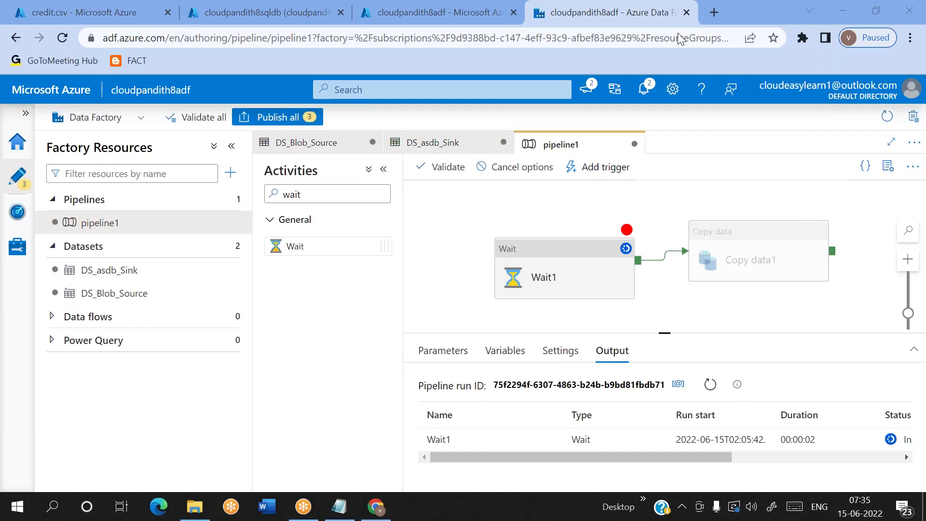
# Step: Refresh the debug run output to confirm Wait1 succeeded after 00:00:11
pyautogui.click(711, 385)
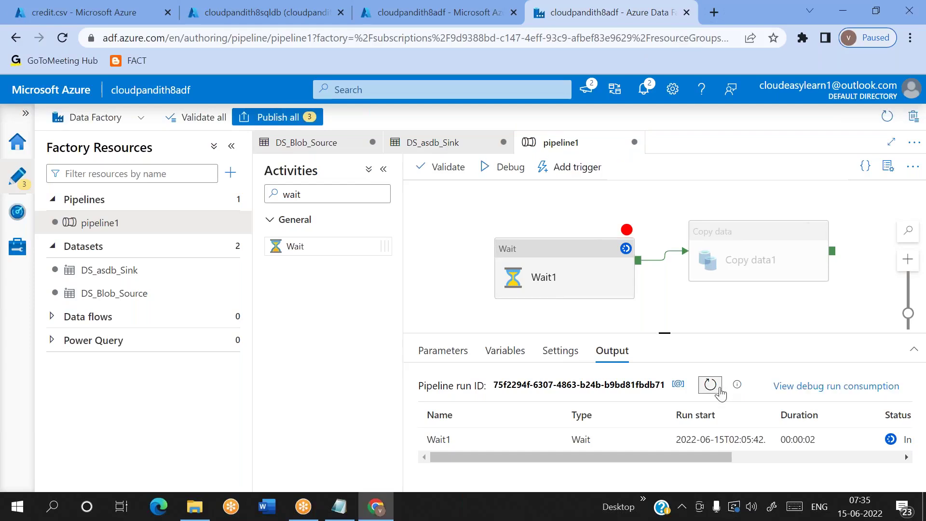
pyautogui.click(570, 266)
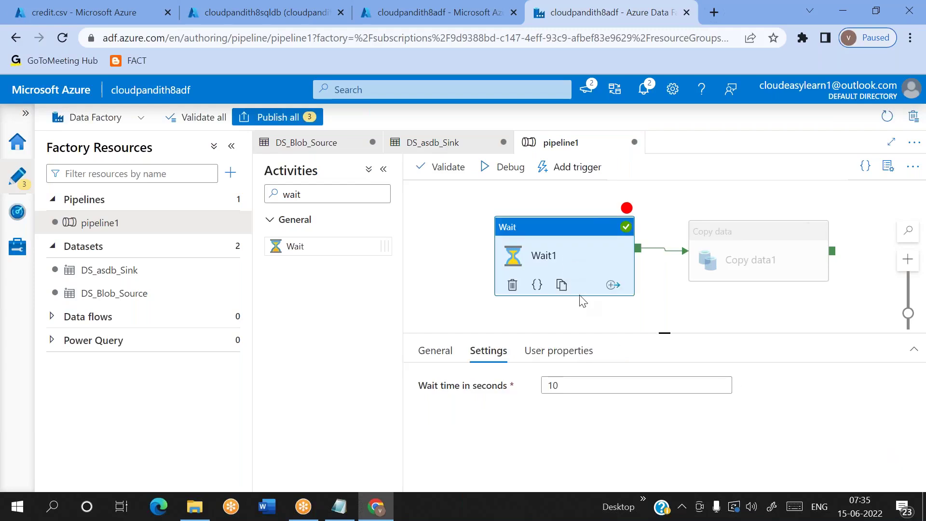
pyautogui.click(581, 316)
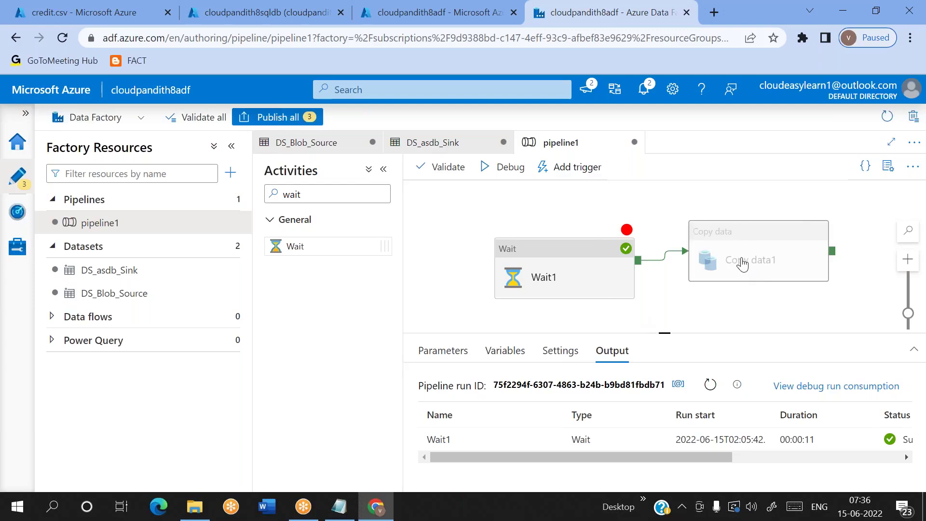
# Step: Bring up pipeline1's Add trigger dropdown with Trigger now and New/Edit
pyautogui.click(571, 169)
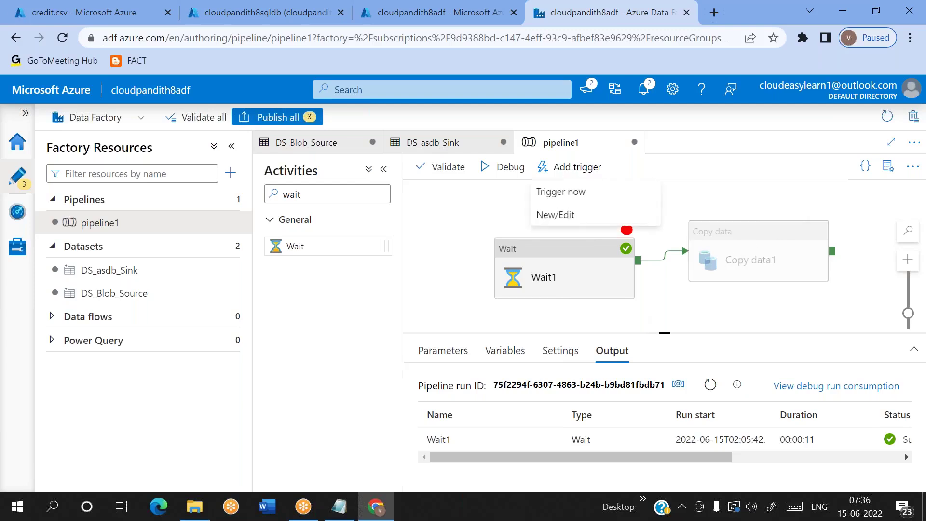
pyautogui.click(684, 320)
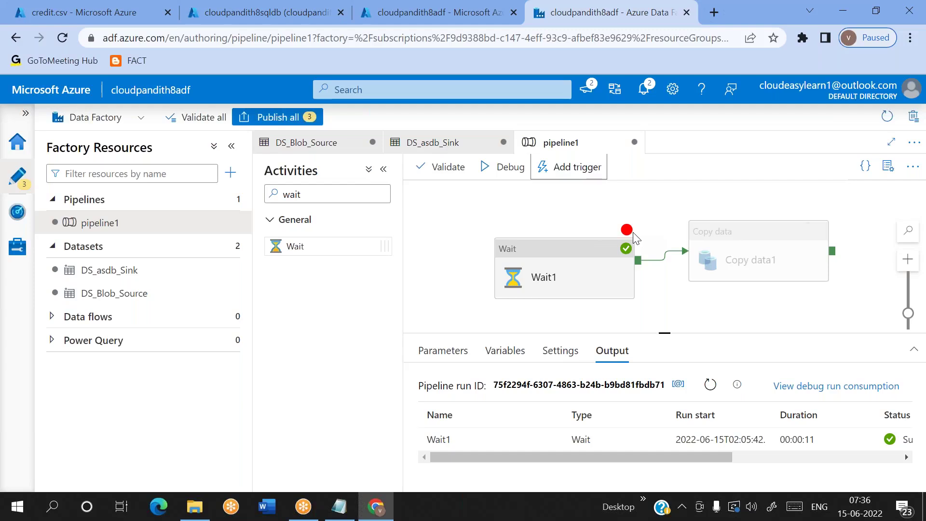
pyautogui.click(568, 166)
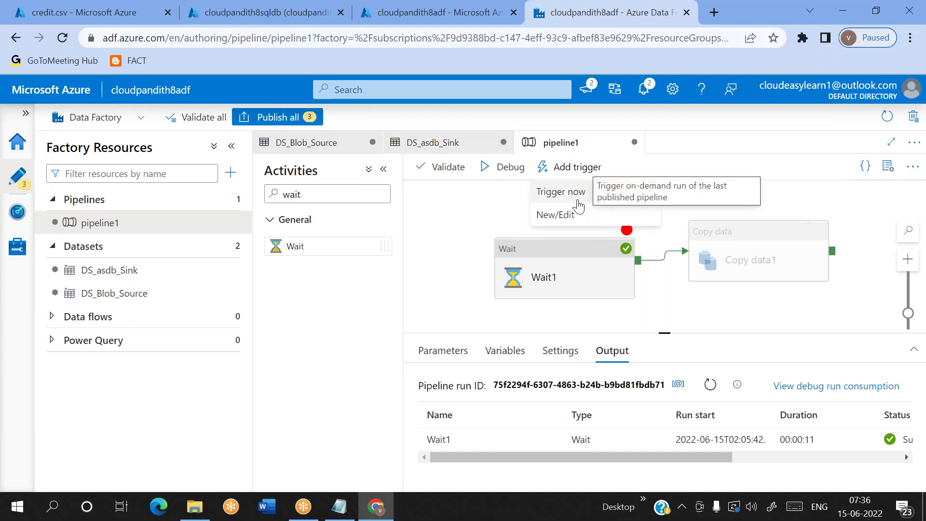
# Step: Attempt Trigger now, note the 'Pipeline is not found, please publish first' error, and cancel
pyautogui.click(563, 190)
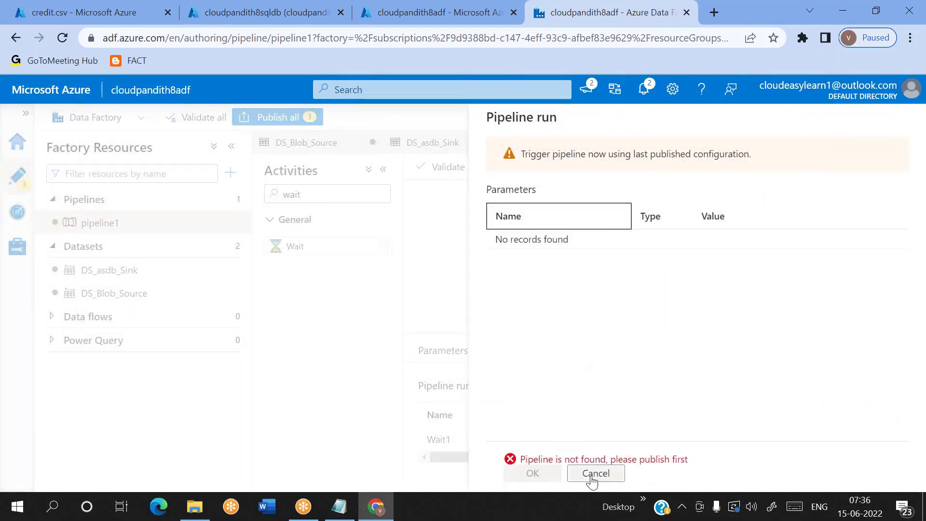
pyautogui.moveTo(640, 459); pyautogui.dragTo(670, 459)
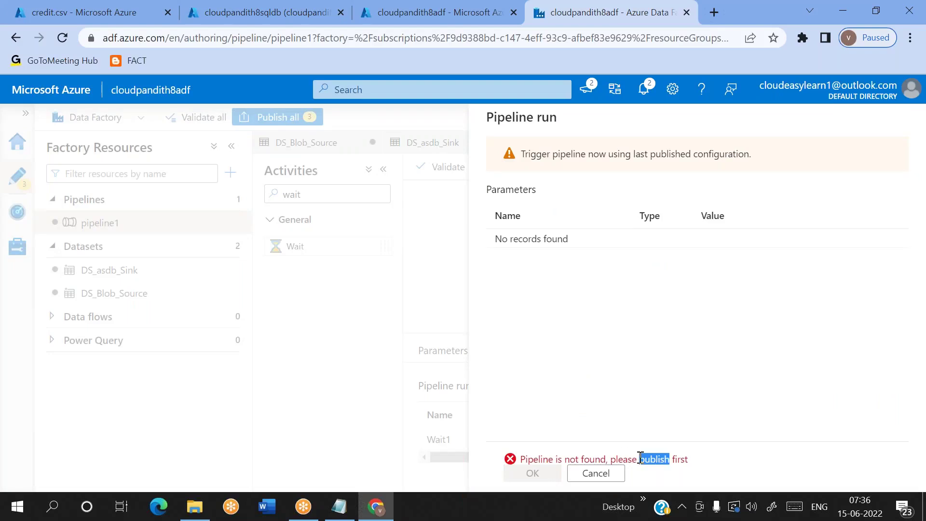
pyautogui.click(596, 473)
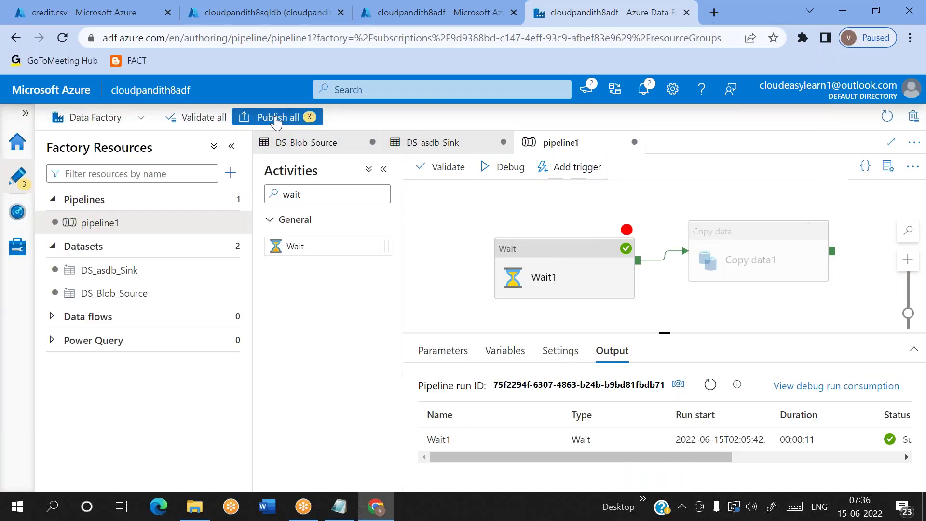
# Step: Debug pipeline1 and confirm Copy data1 copied 12 rows from Blob Storage into Azure SQL Database
pyautogui.moveTo(628, 231); pyautogui.dragTo(626, 208)
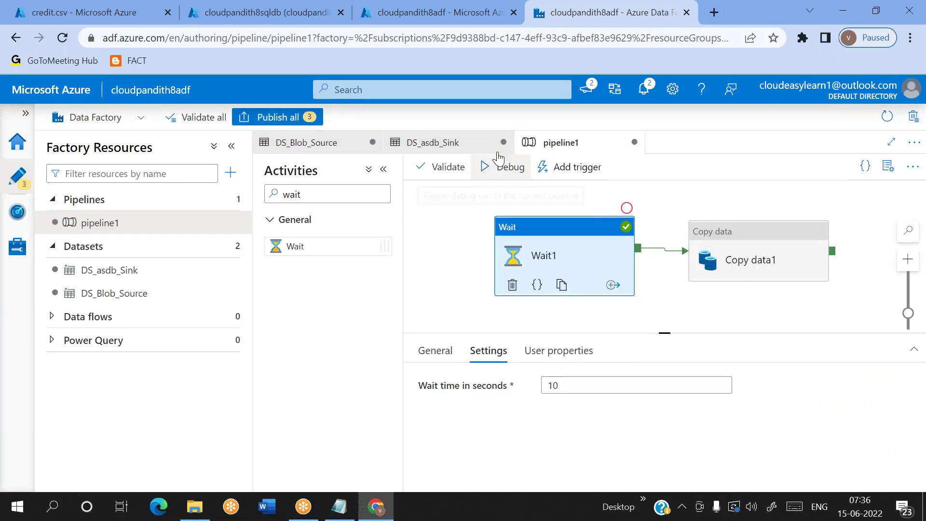
pyautogui.click(500, 169)
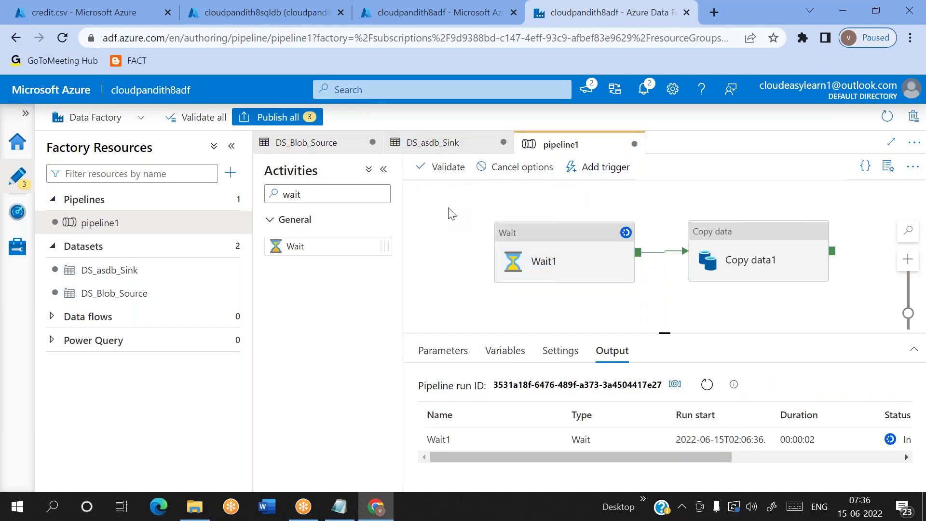
pyautogui.click(706, 396)
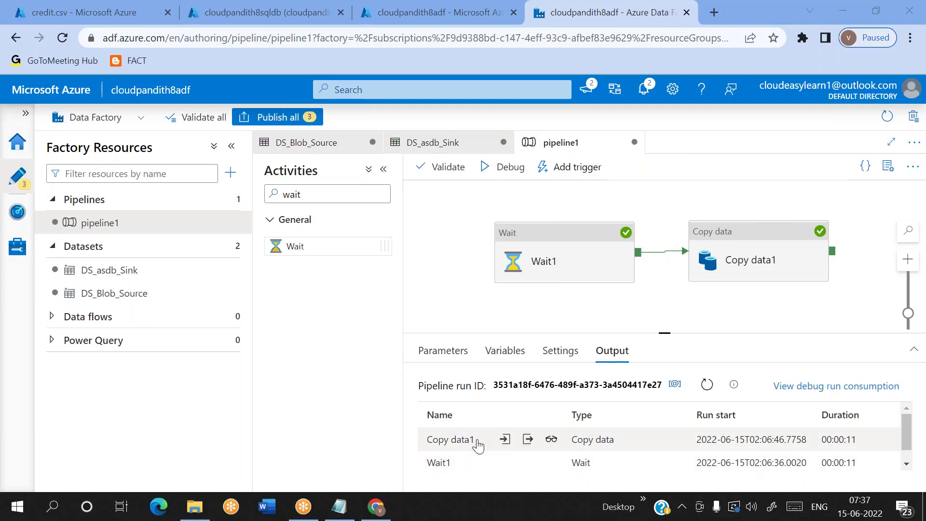
pyautogui.click(556, 441)
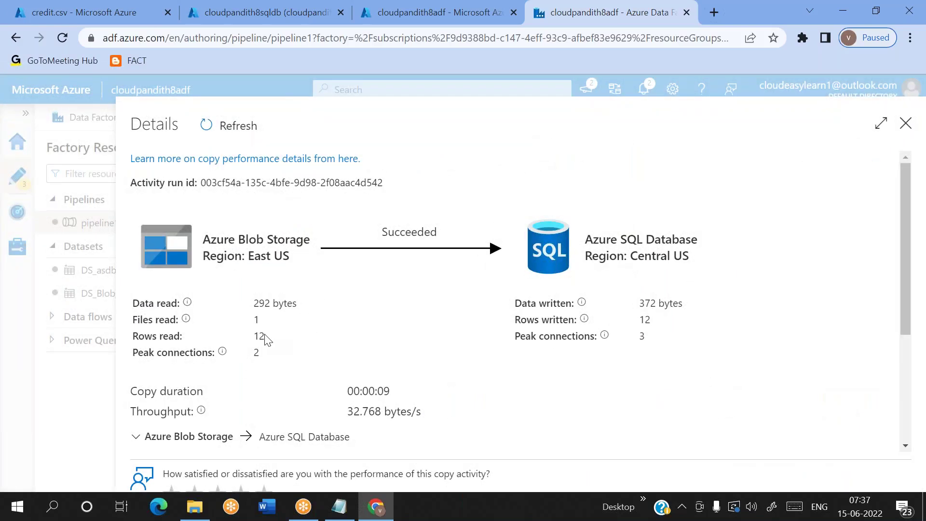
pyautogui.doubleClick(261, 335)
pyautogui.click(259, 323)
pyautogui.doubleClick(257, 321)
pyautogui.doubleClick(261, 335)
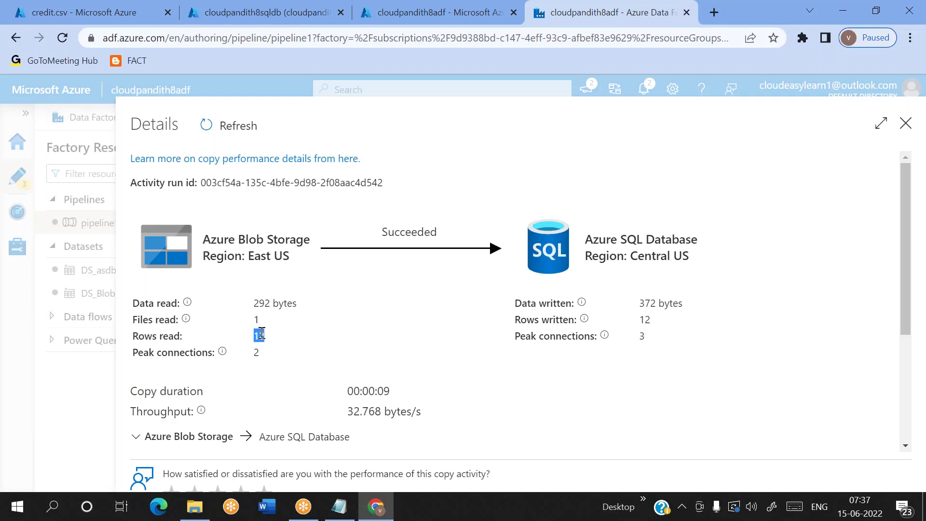
pyautogui.doubleClick(558, 319)
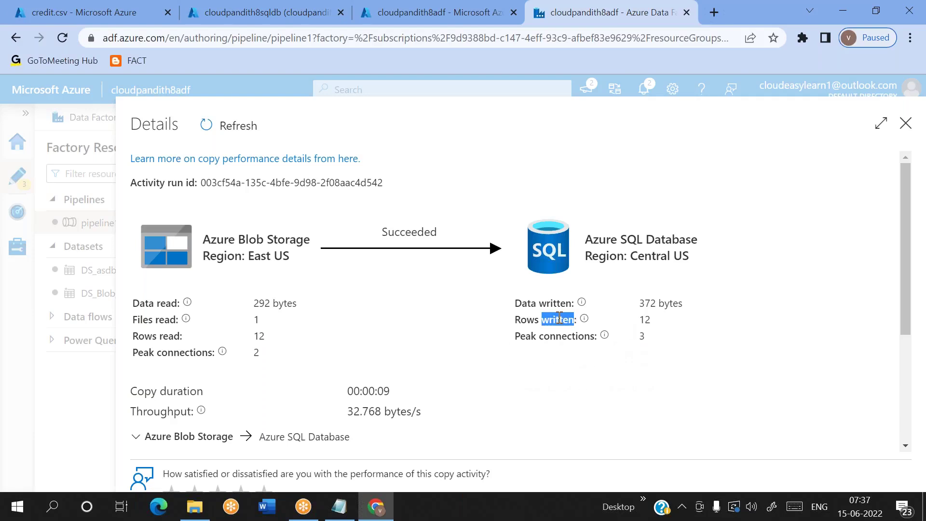
pyautogui.click(637, 24)
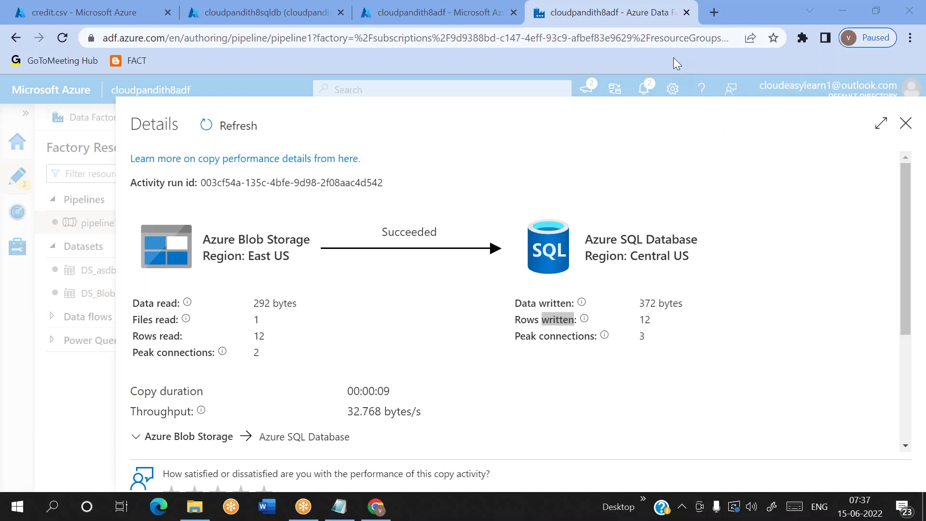
pyautogui.click(906, 125)
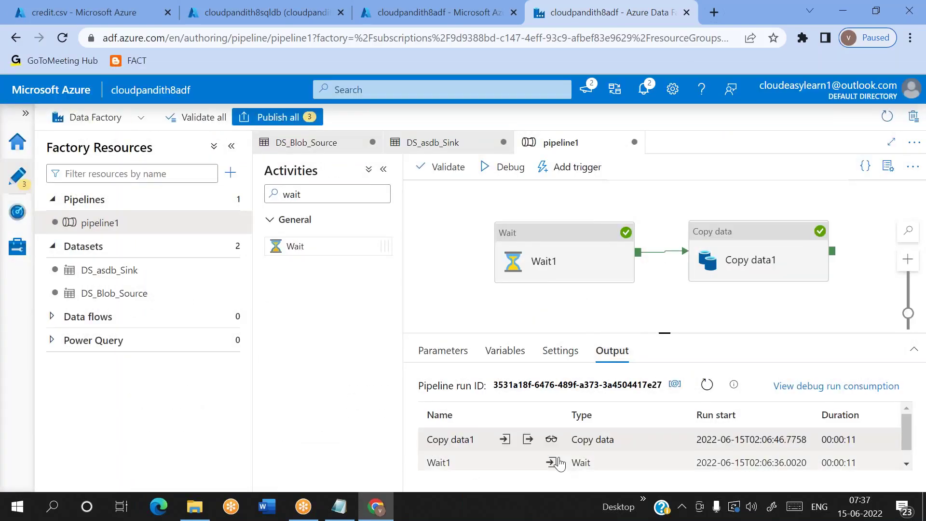
pyautogui.scroll(-1, 554, 461)
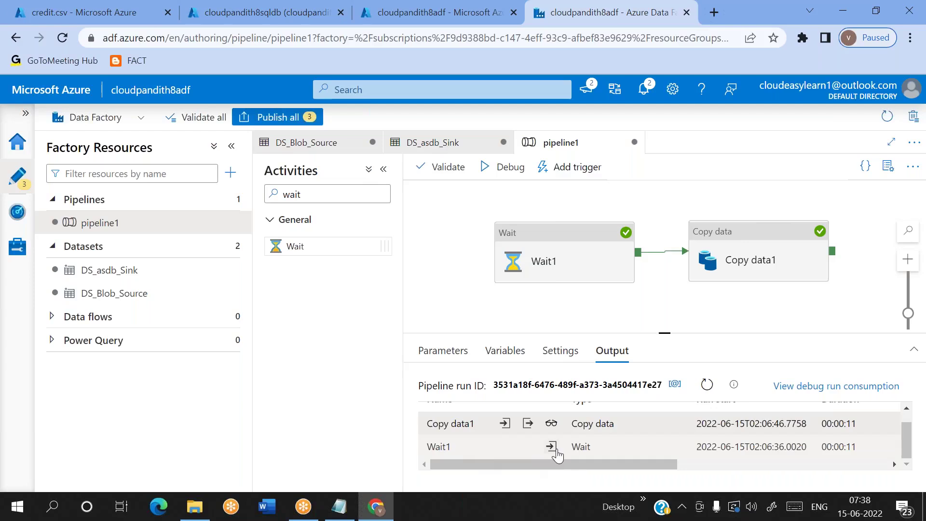
pyautogui.hscroll(3, 557, 453)
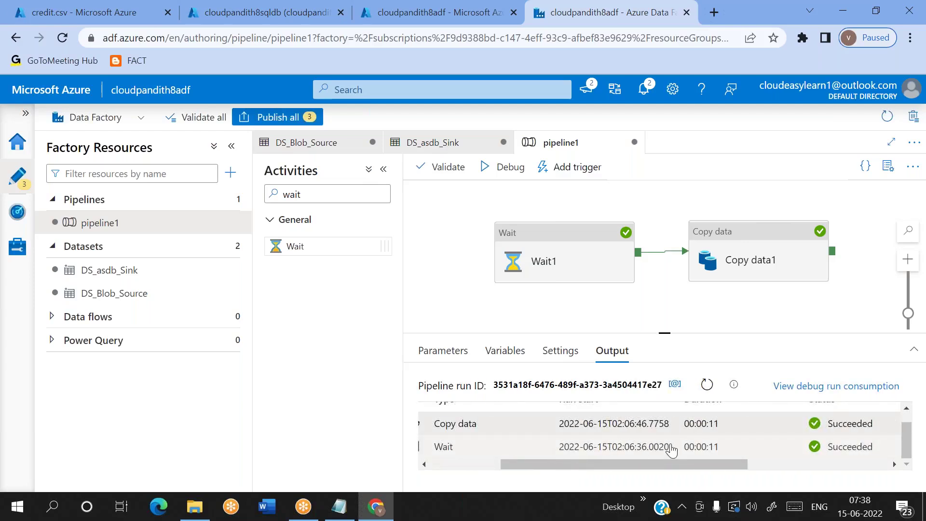
pyautogui.hscroll(-3, 671, 450)
pyautogui.scroll(1, 580, 445)
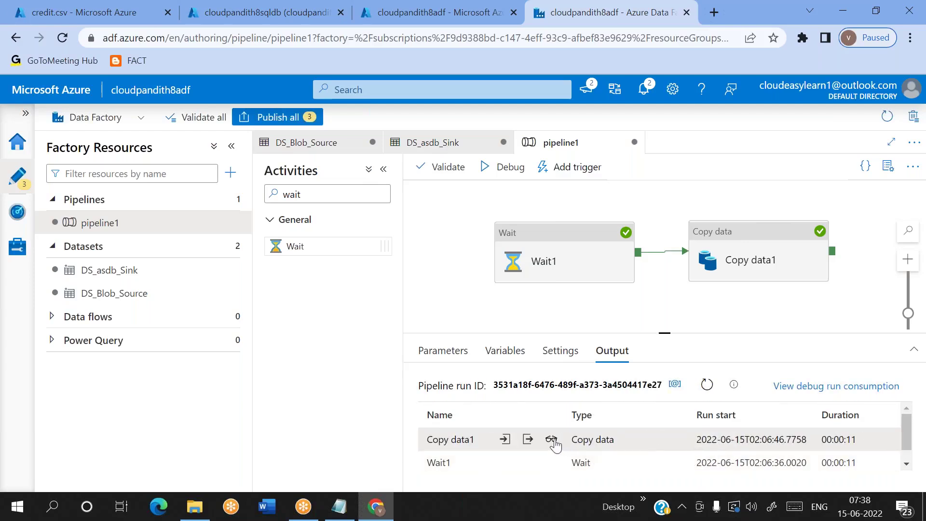
pyautogui.click(551, 439)
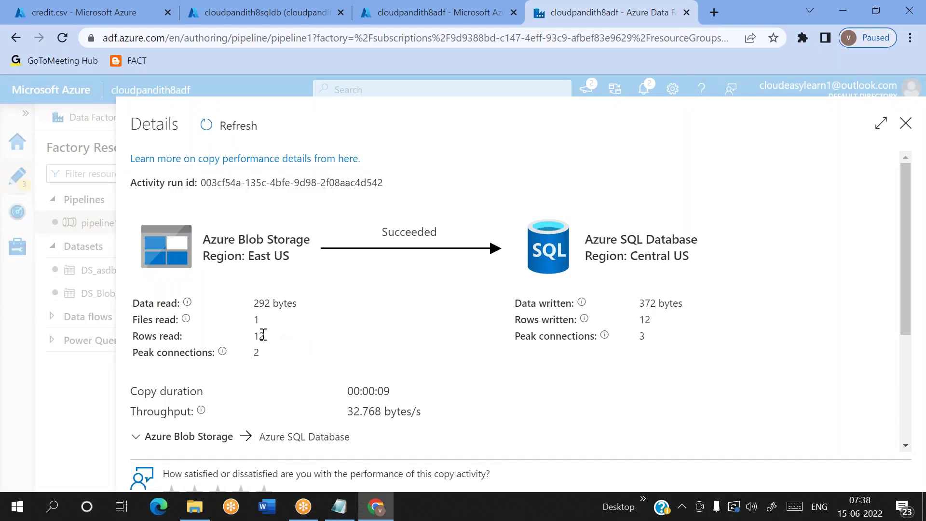
pyautogui.doubleClick(645, 317)
pyautogui.click(906, 124)
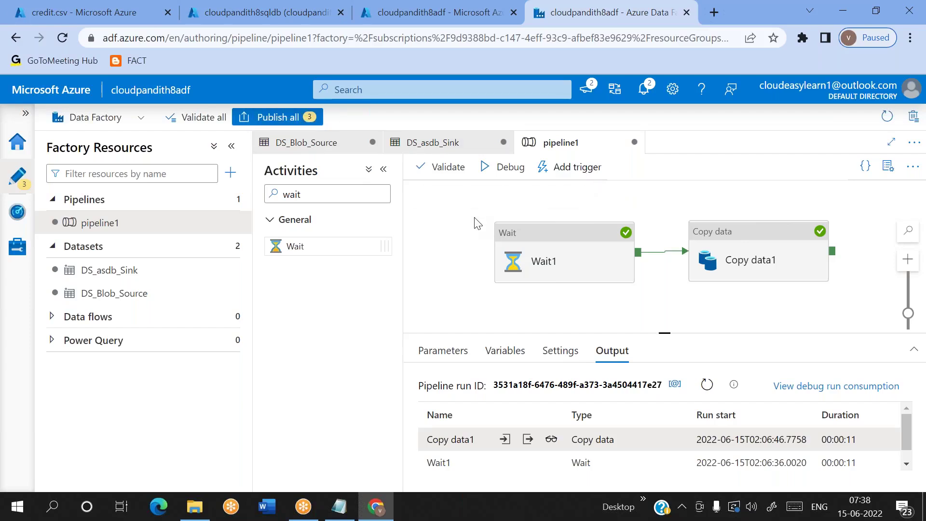
pyautogui.click(635, 24)
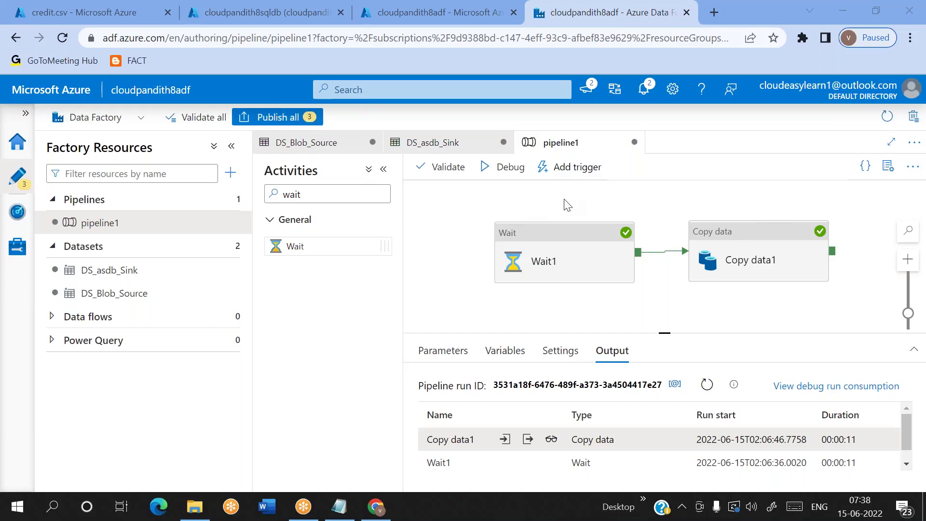
pyautogui.click(228, 179)
# Step: Create pipeline2 with an Execute Pipeline activity whose invoked pipeline is pipeline1
pyautogui.moveTo(270, 198)
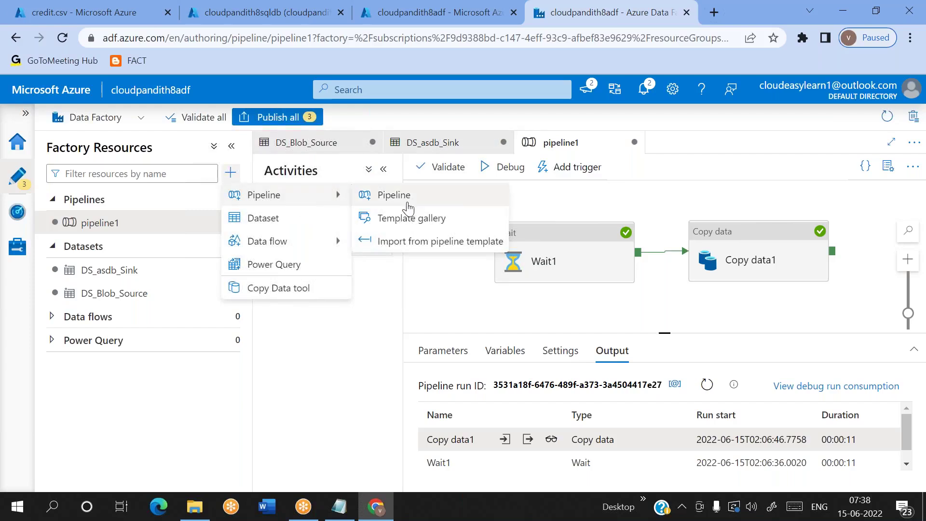
pyautogui.click(407, 201)
pyautogui.click(320, 194)
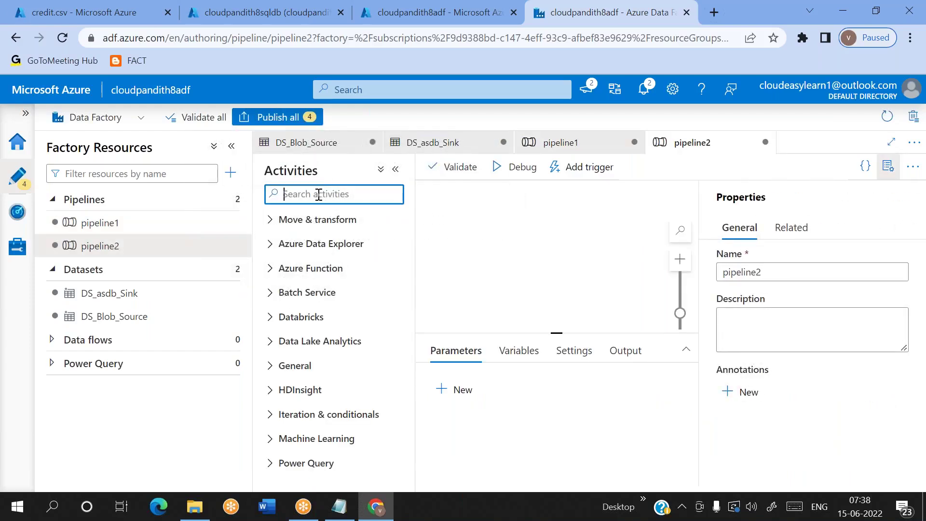
pyautogui.write('execute')
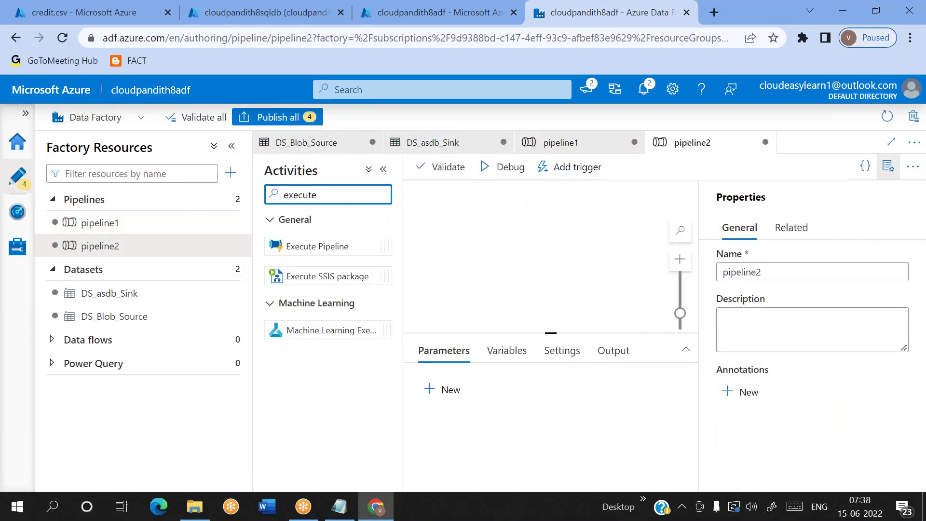
pyautogui.moveTo(316, 242); pyautogui.dragTo(511, 247)
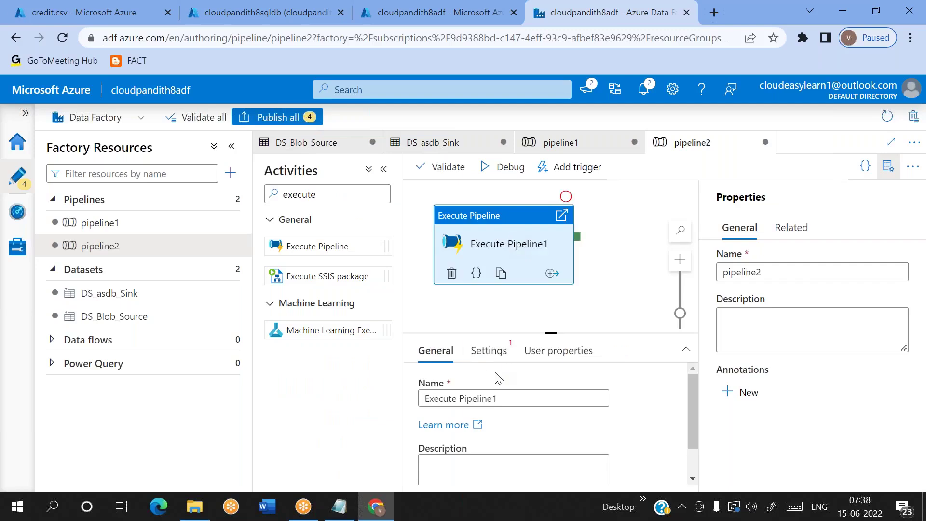
pyautogui.click(481, 361)
pyautogui.click(546, 404)
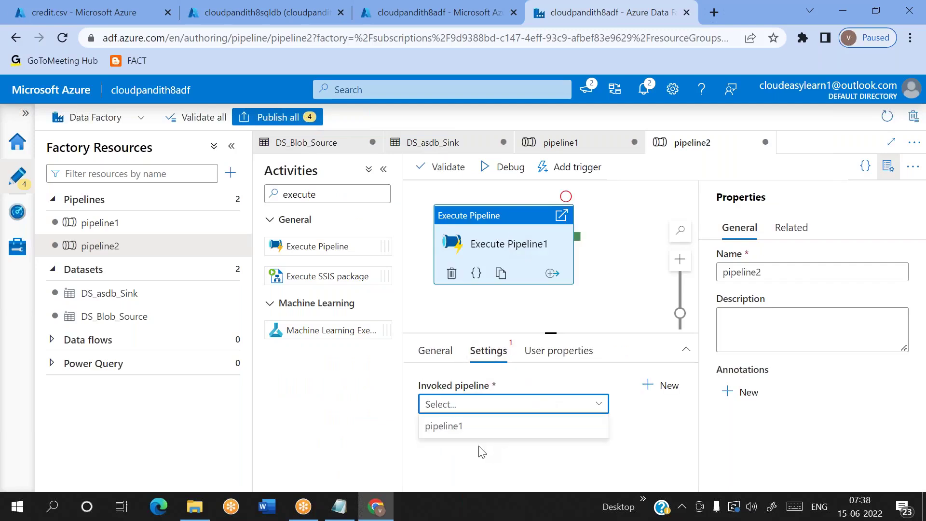
pyautogui.click(467, 426)
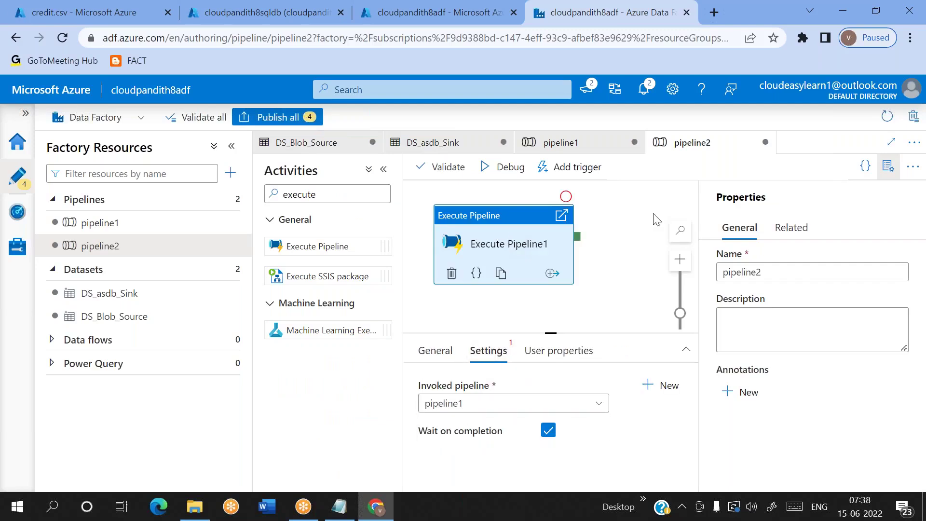
# Step: Start a debug run of pipeline2
pyautogui.click(889, 166)
pyautogui.click(504, 167)
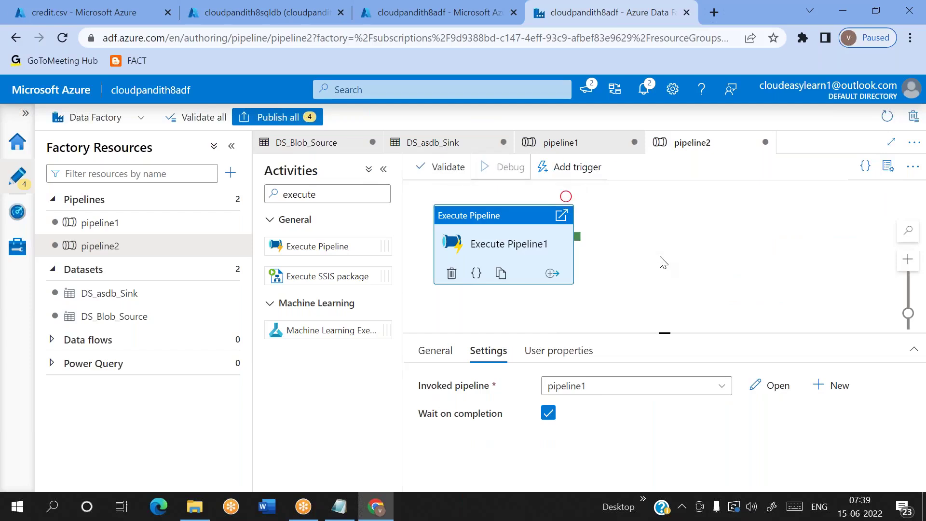
pyautogui.moveTo(660, 334); pyautogui.dragTo(662, 325)
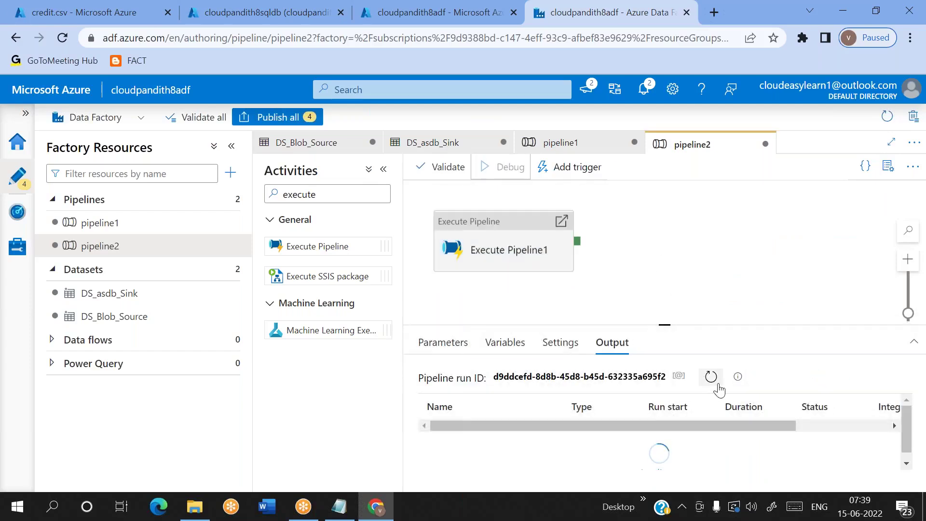
# Step: Confirm Execute Pipeline1 succeeded in 00:00:24, then reopen pipeline1
pyautogui.click(711, 377)
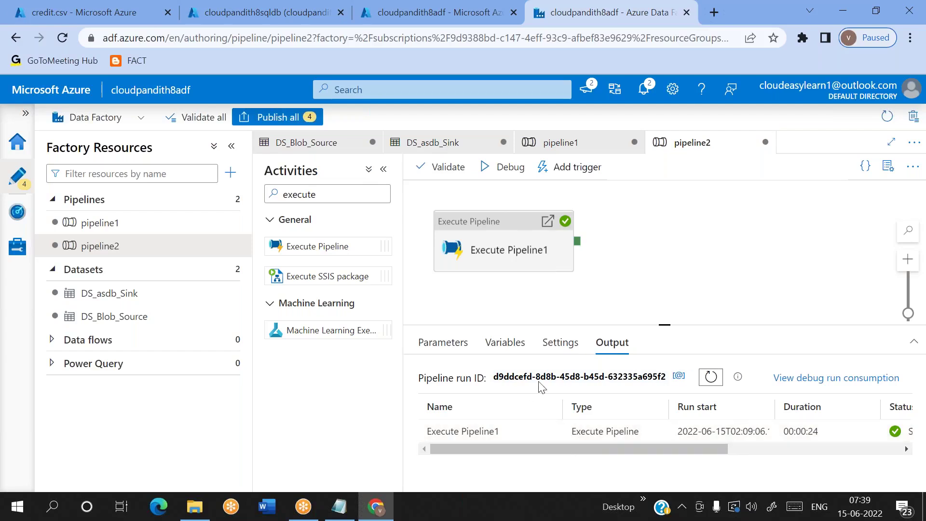
pyautogui.click(481, 246)
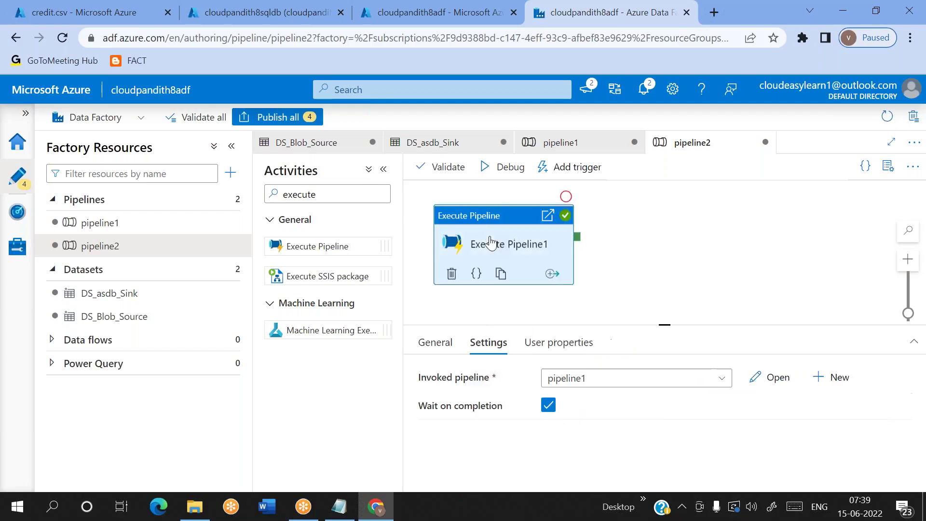
pyautogui.click(630, 301)
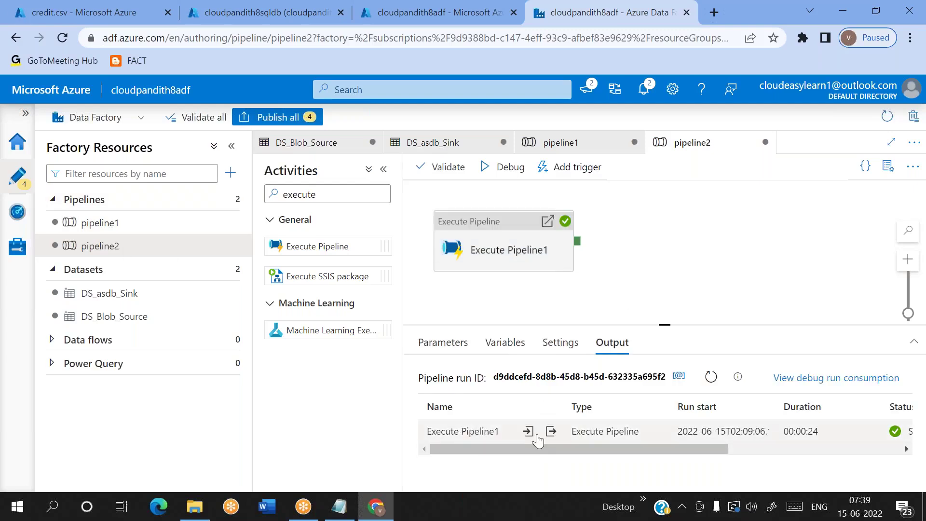
pyautogui.click(124, 224)
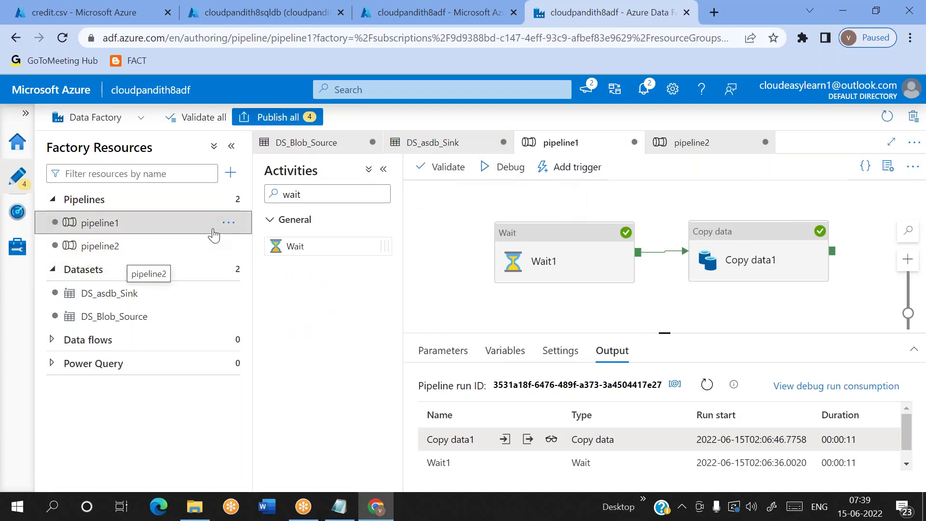
# Step: Delete pipeline2 from the factory
pyautogui.click(229, 247)
pyautogui.click(258, 408)
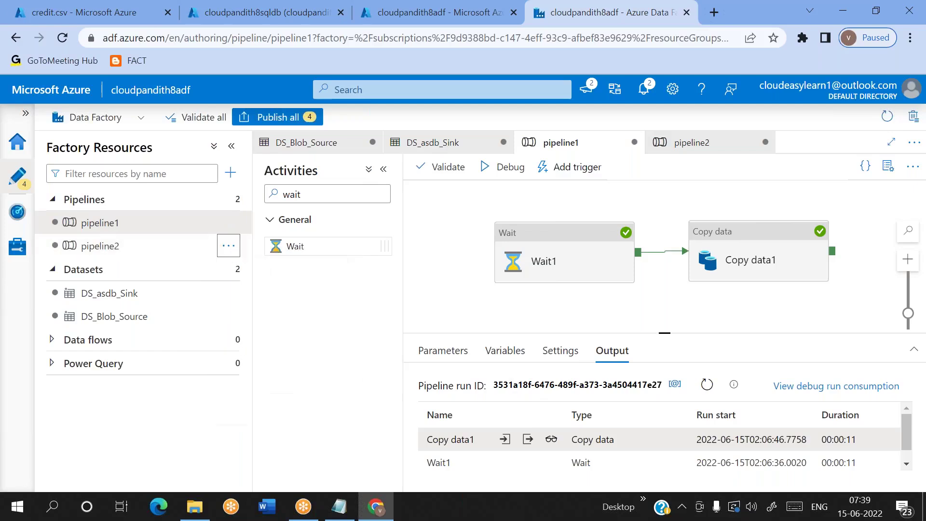
pyautogui.click(367, 347)
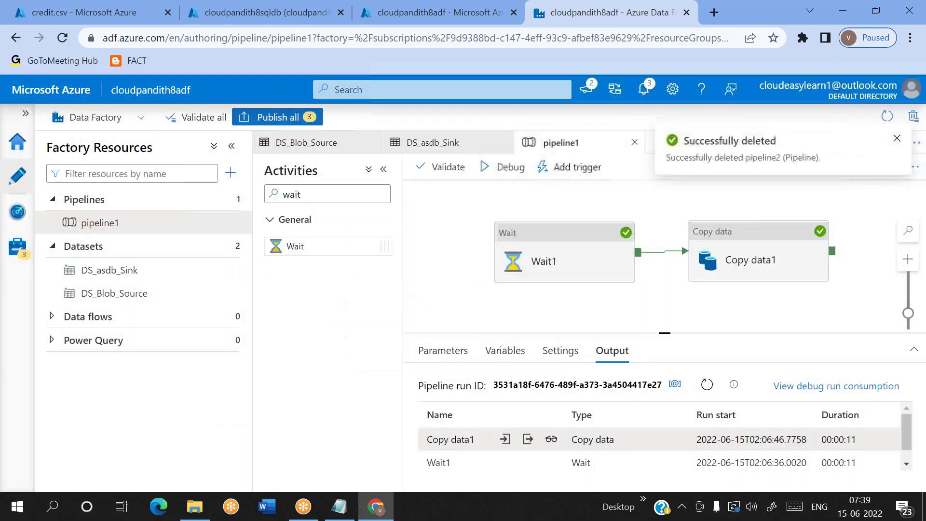
# Step: Remove the Wait1 activity so pipeline1 contains only Copy data1
pyautogui.click(570, 257)
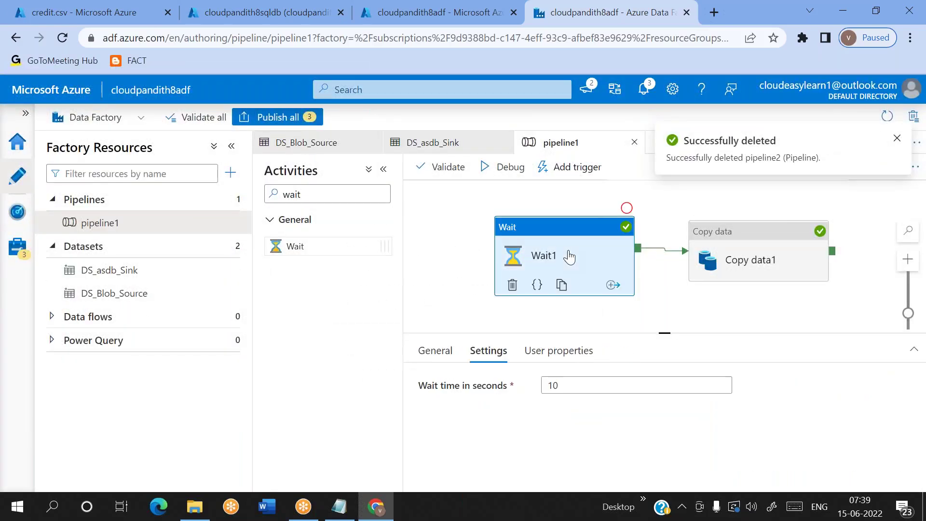
pyautogui.click(512, 284)
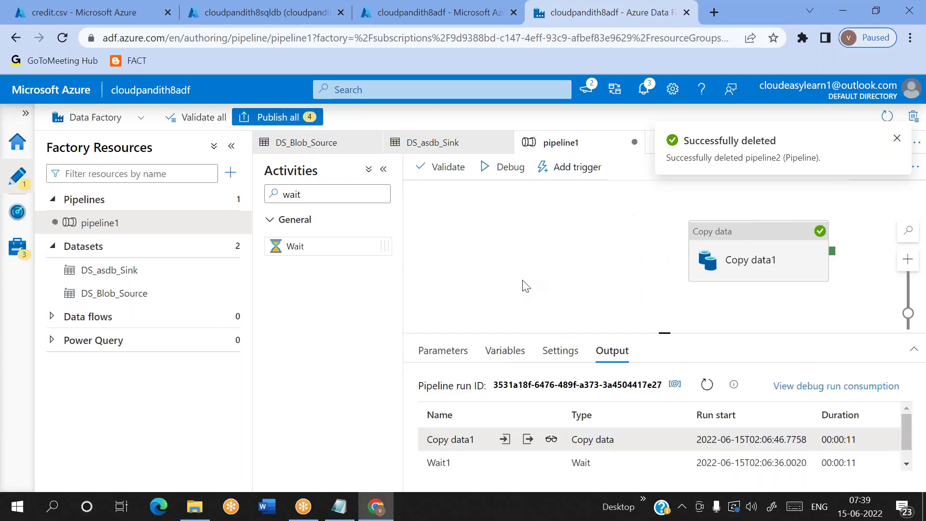
pyautogui.click(606, 273)
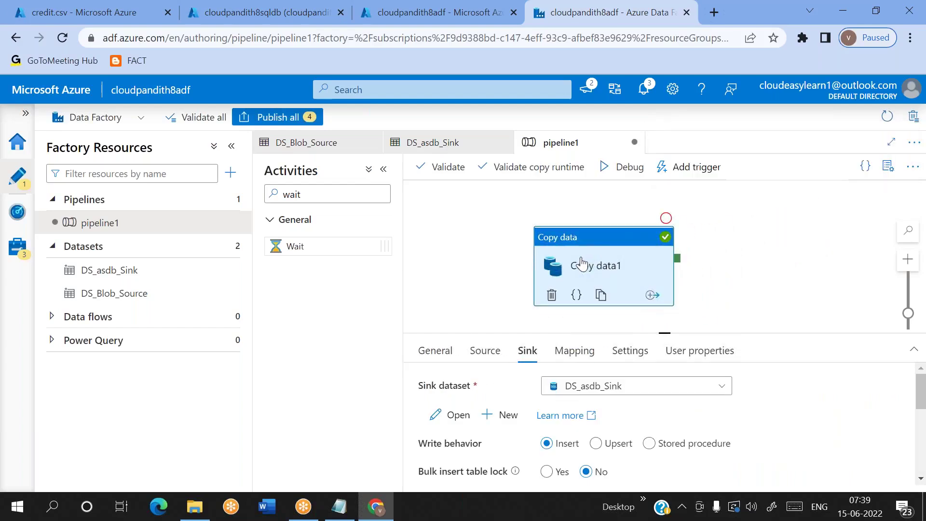
pyautogui.click(685, 167)
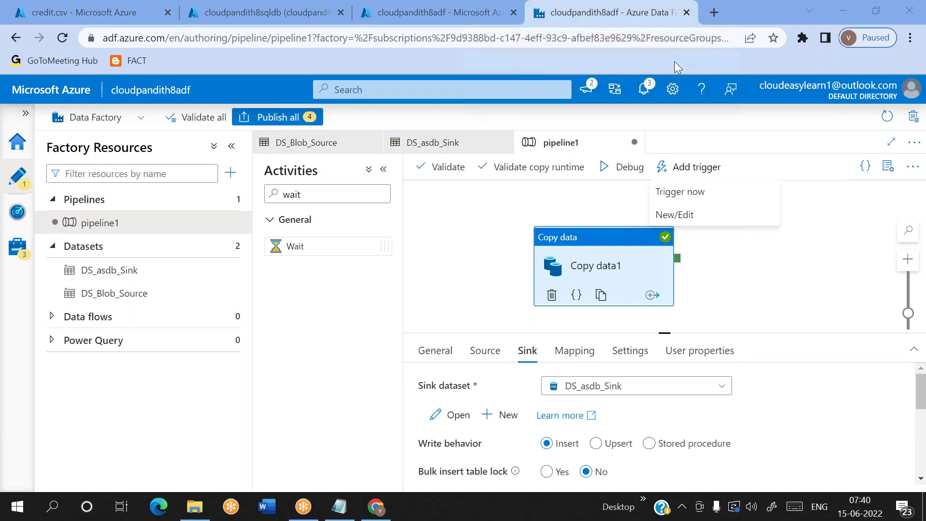
# Step: Publish all pending changes, including pipeline1 and both datasets, to the factory
pyautogui.click(682, 193)
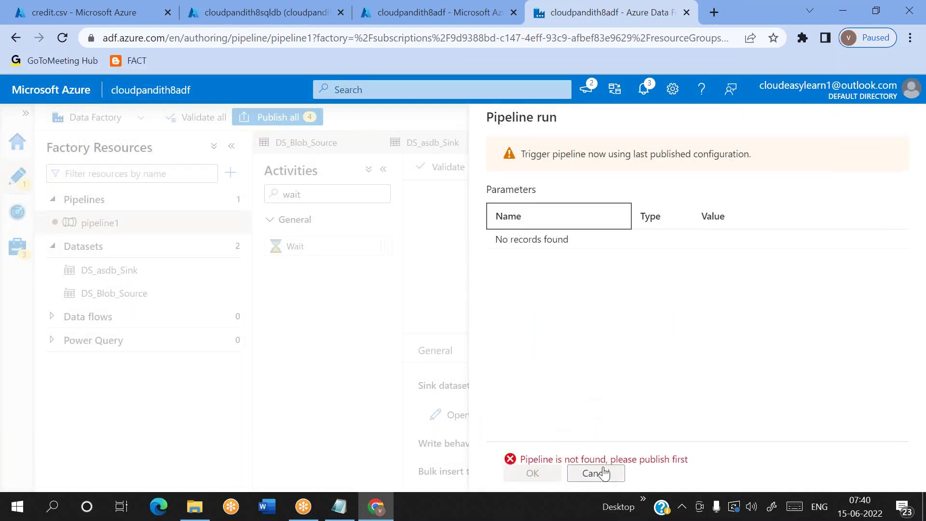
pyautogui.click(597, 473)
pyautogui.click(278, 117)
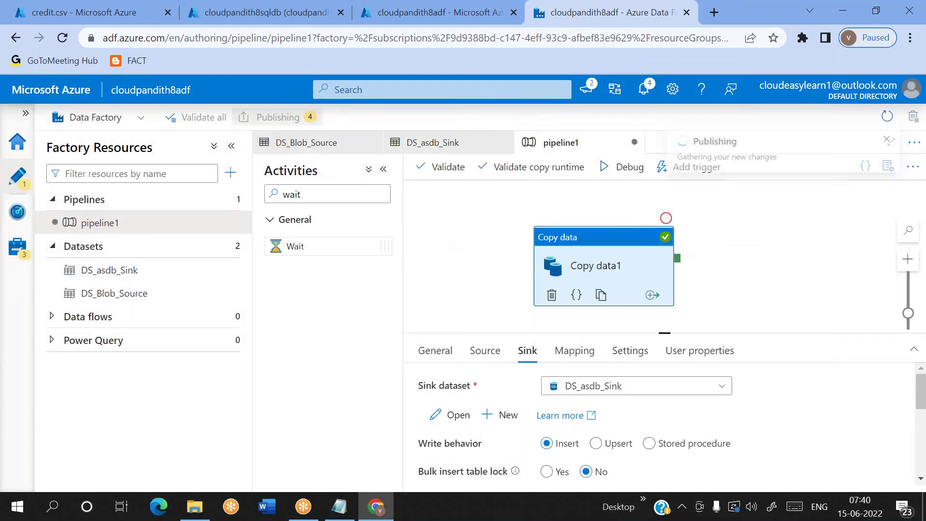
pyautogui.click(516, 473)
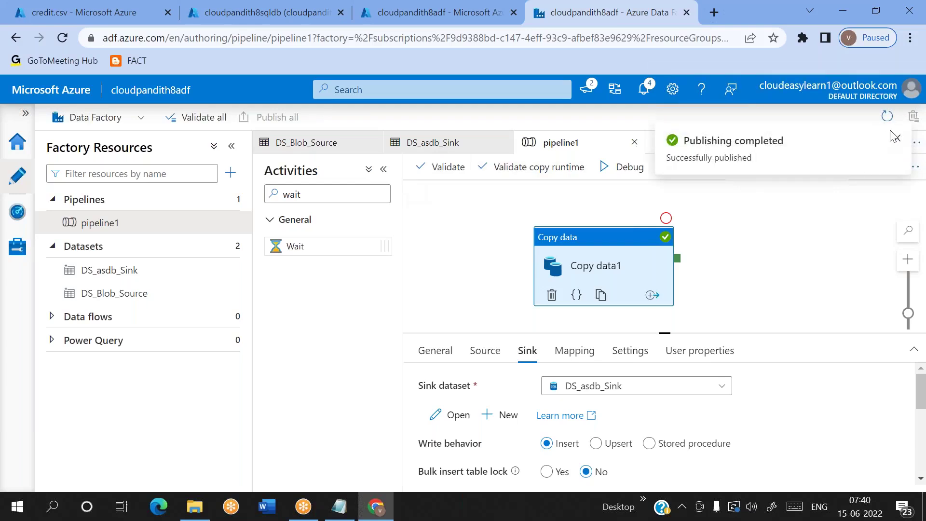
pyautogui.click(897, 139)
pyautogui.click(709, 170)
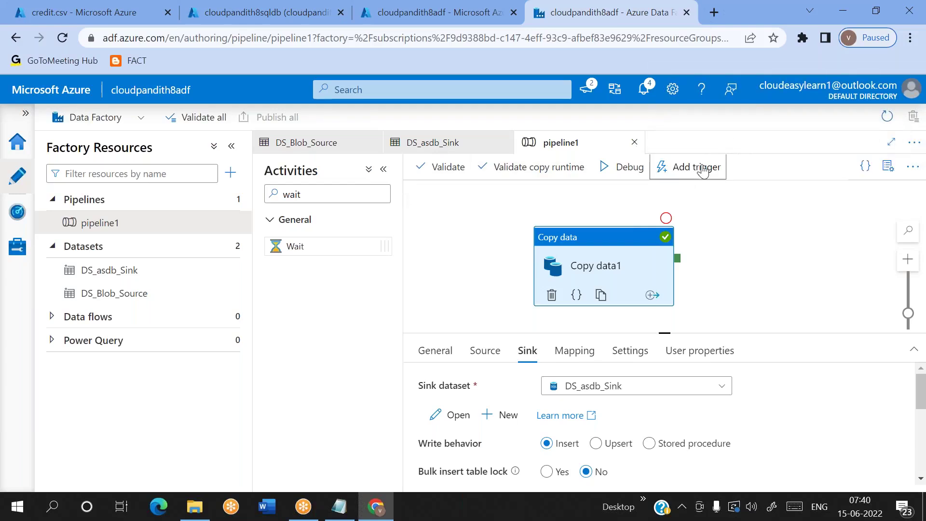
# Step: Run the published pipeline1 once on demand with Trigger now
pyautogui.click(685, 191)
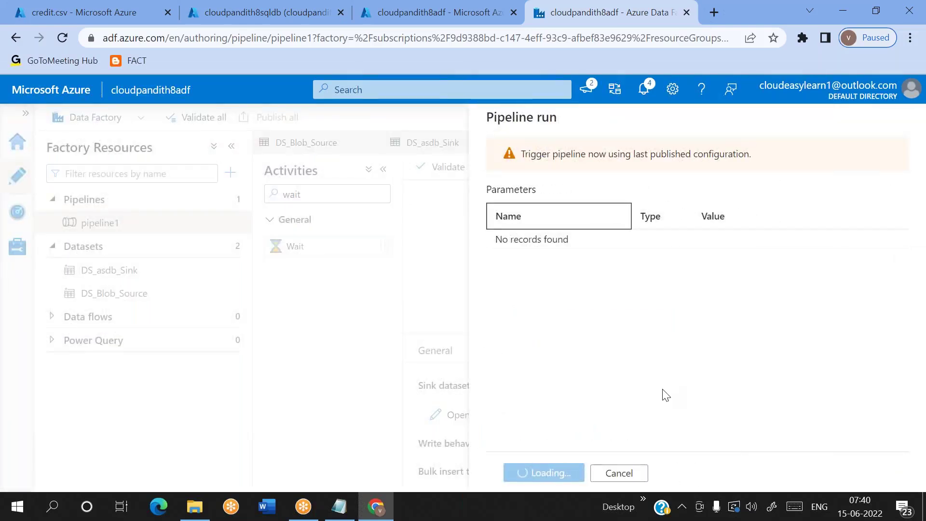
pyautogui.click(587, 474)
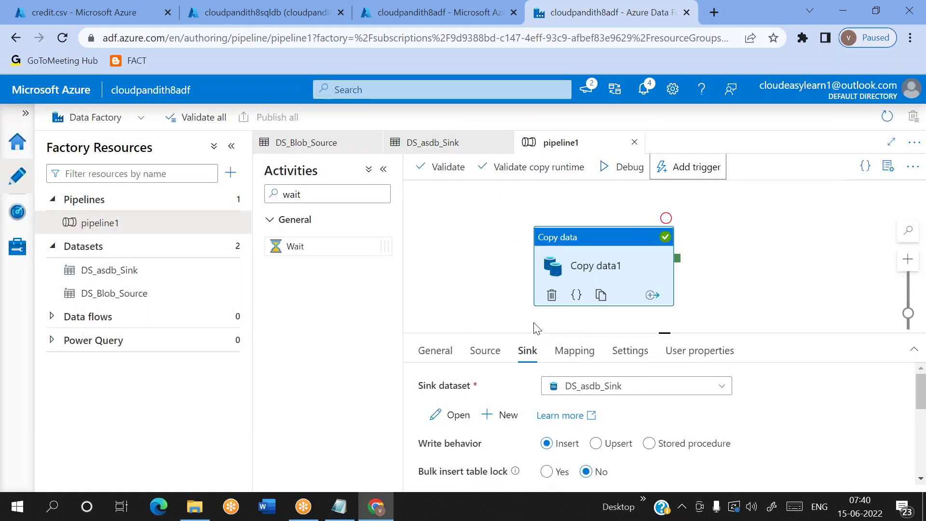
pyautogui.click(703, 172)
pyautogui.click(680, 192)
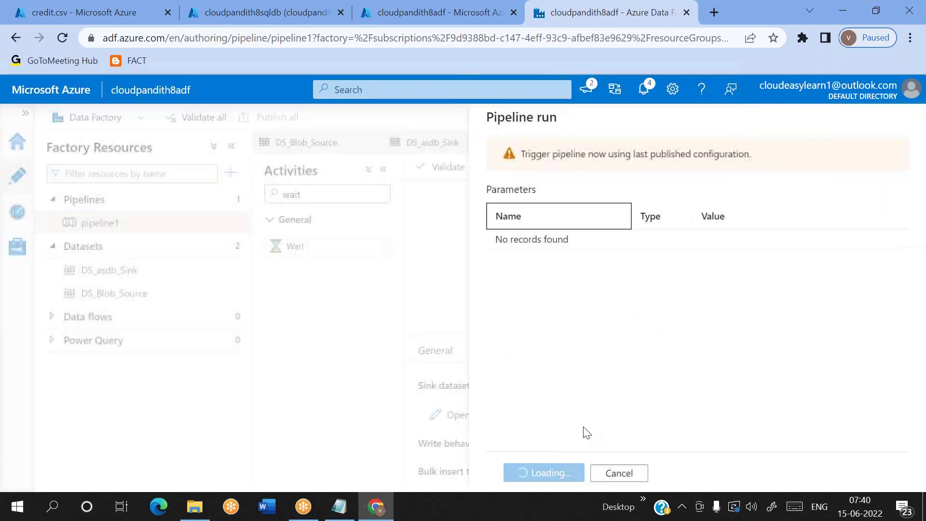
pyautogui.click(531, 474)
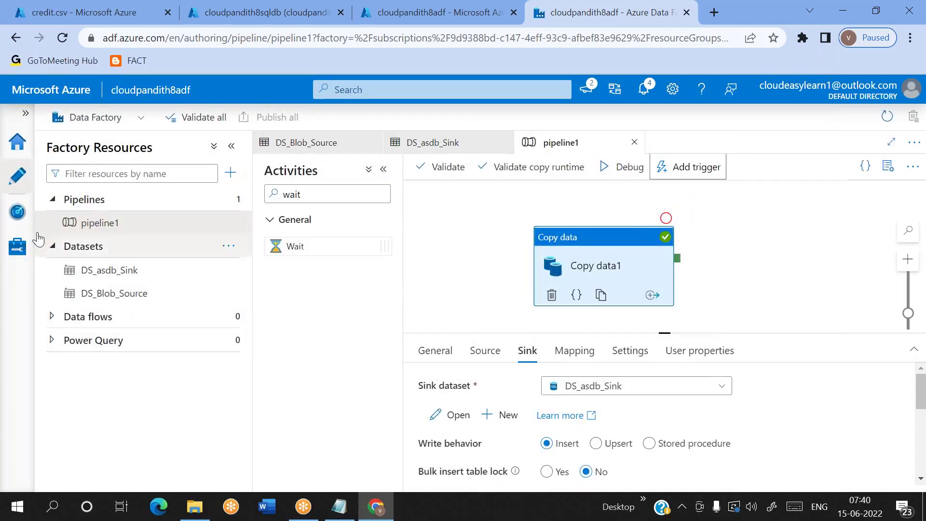
# Step: Check the pipeline1 run in Monitor, where Copy data1 succeeded in 00:00:12
pyautogui.click(17, 212)
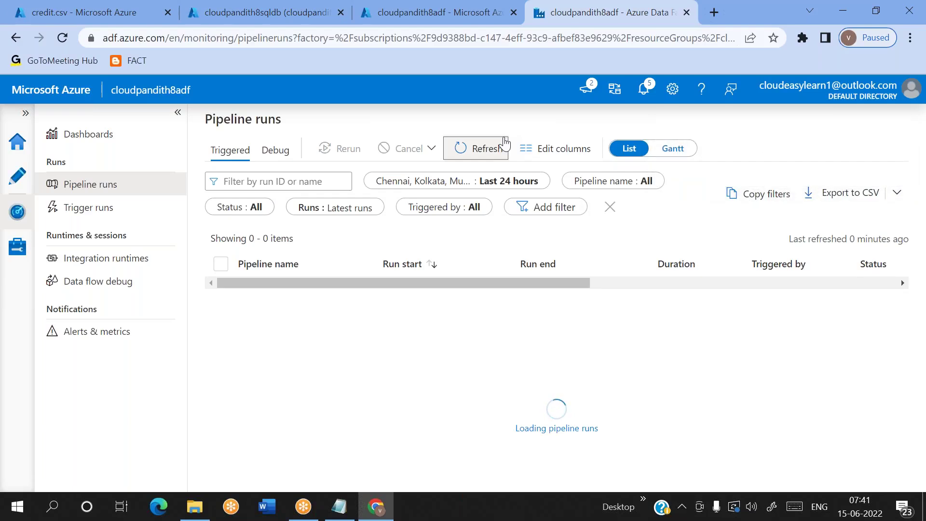
pyautogui.click(505, 146)
pyautogui.click(258, 289)
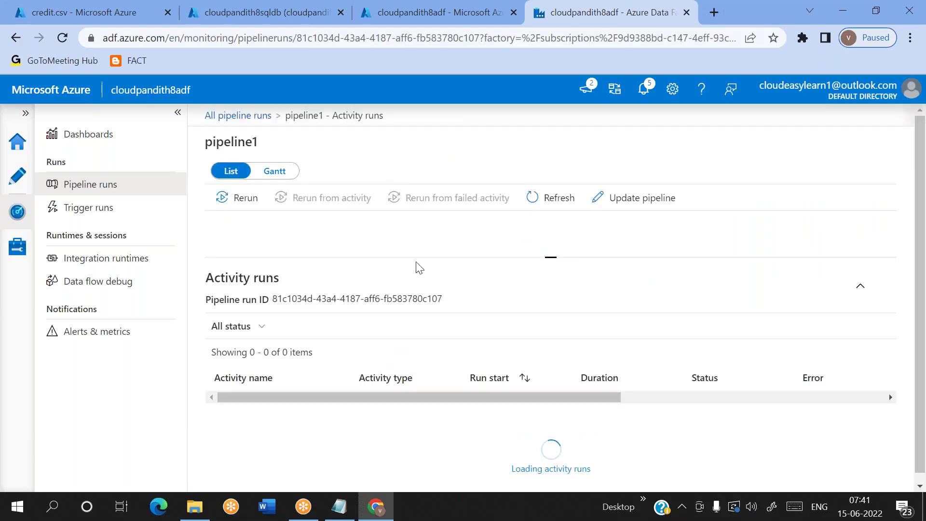
pyautogui.click(546, 198)
pyautogui.click(9, 179)
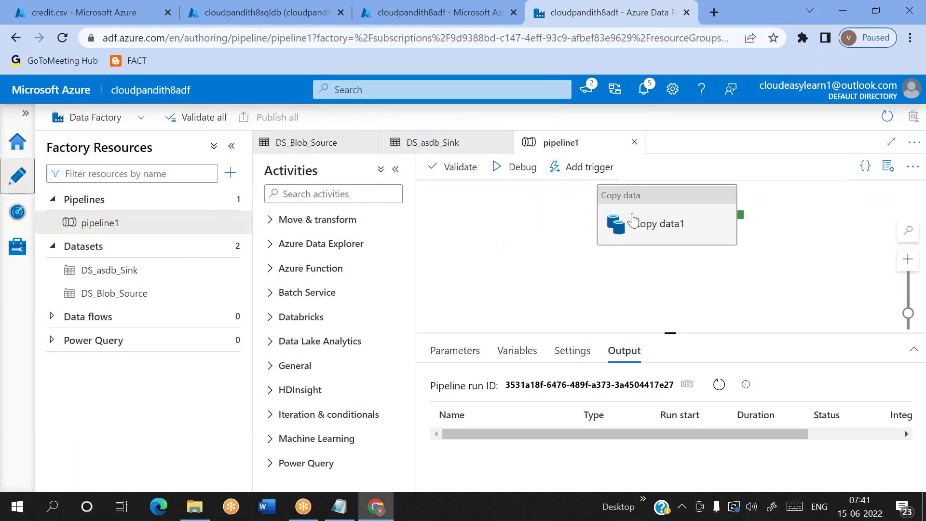
# Step: Dismiss the Succeeded notification and bring up Add trigger > New/Edit for pipeline1
pyautogui.click(579, 244)
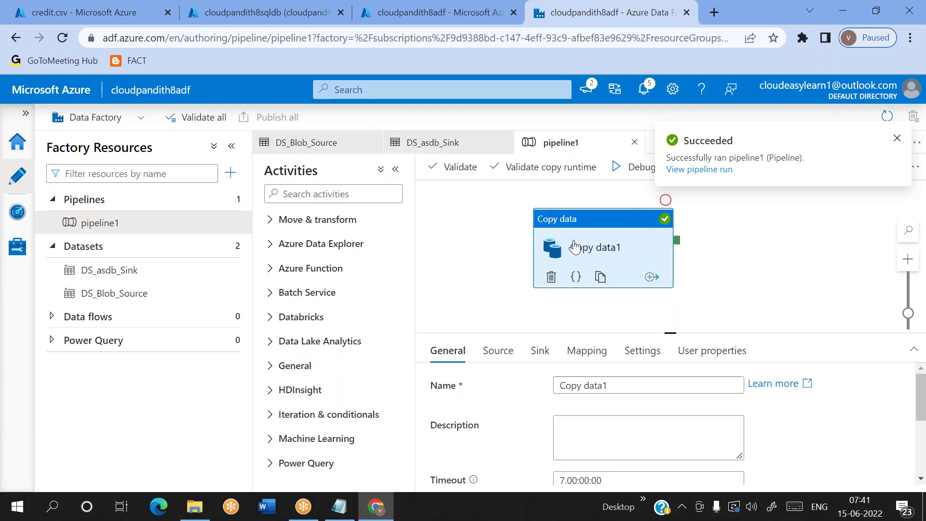
pyautogui.click(759, 228)
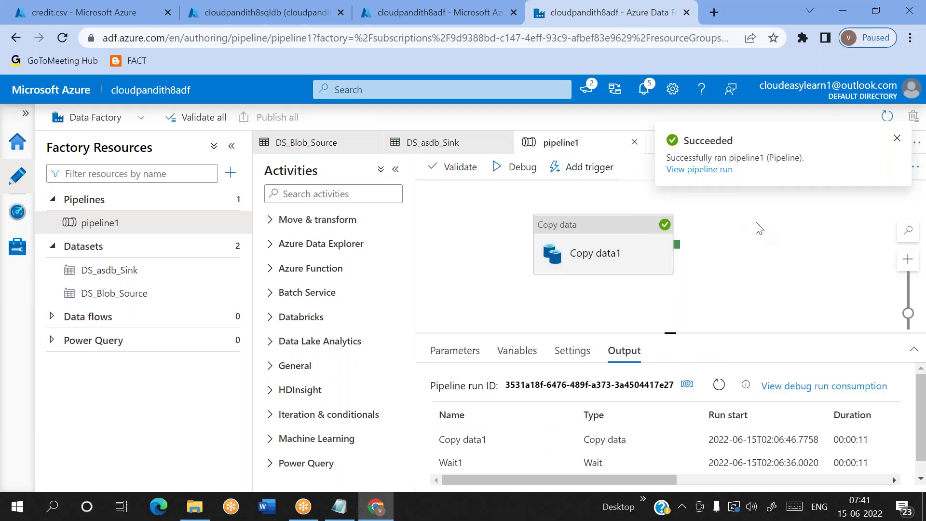
pyautogui.click(901, 140)
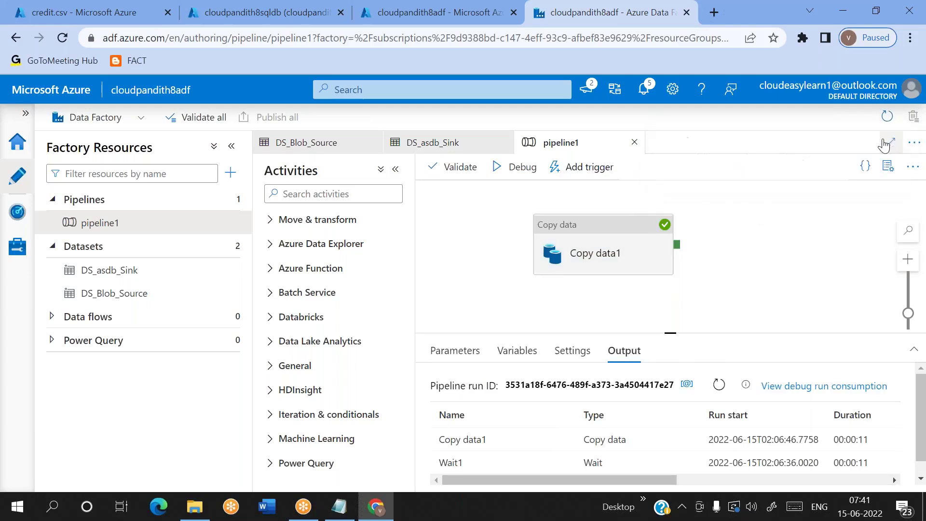
pyautogui.click(610, 171)
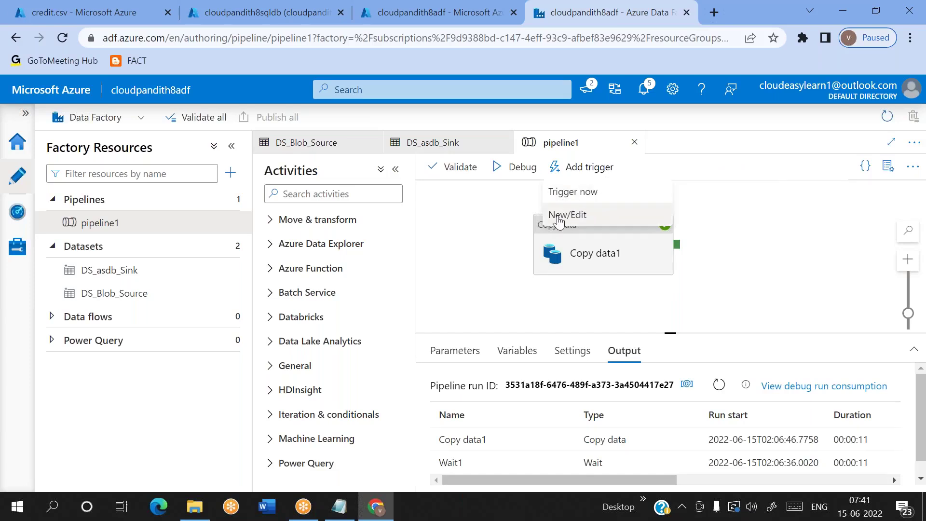
pyautogui.click(584, 215)
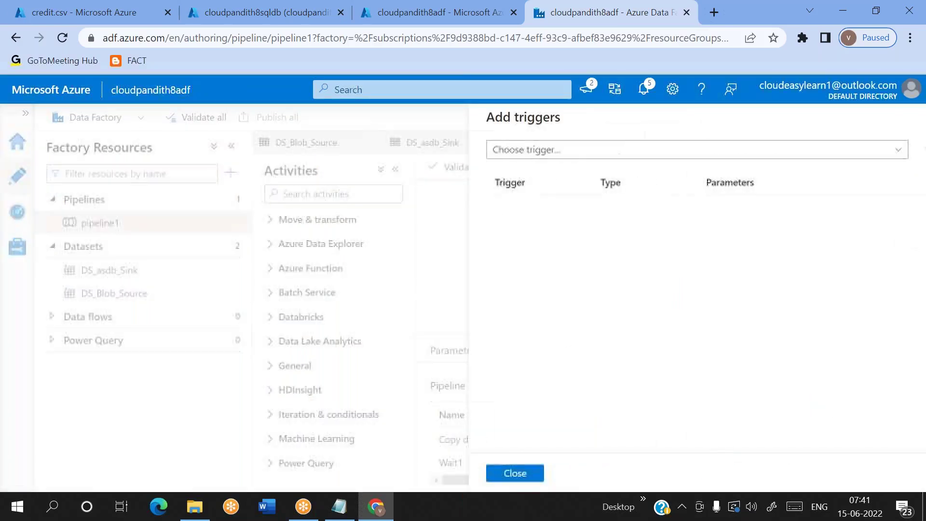
# Step: Create a new trigger and rename it from trigger1 to tr_schedule_every2mins
pyautogui.click(546, 153)
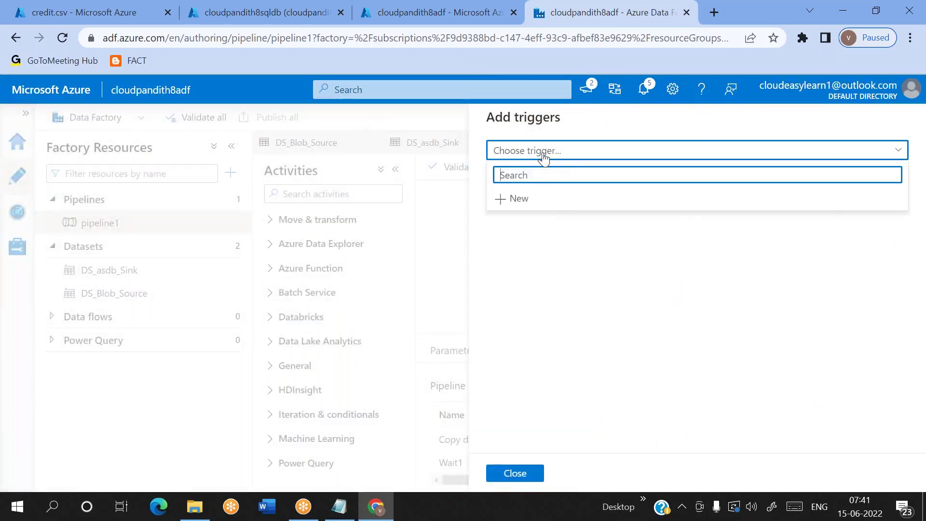
pyautogui.click(517, 198)
pyautogui.moveTo(532, 159); pyautogui.dragTo(475, 170)
pyautogui.press('BackSpace')
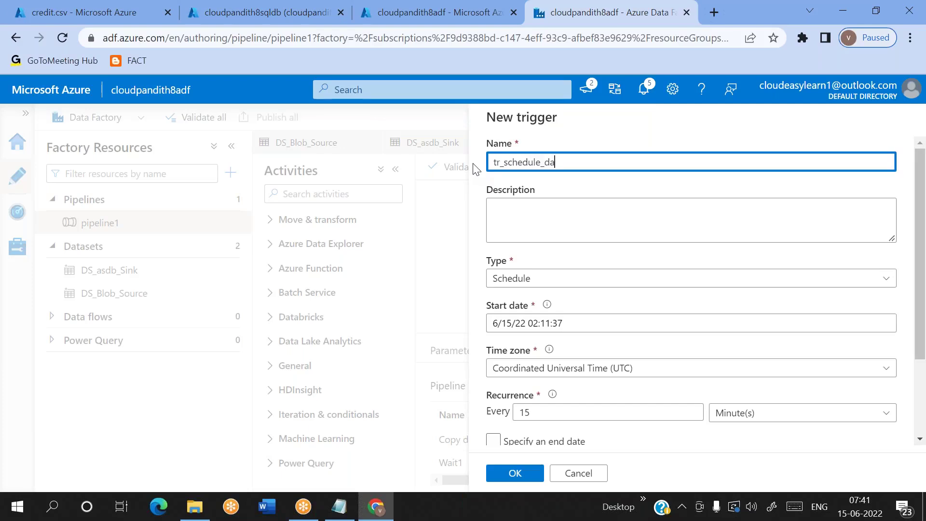
pyautogui.press('BackSpace')
pyautogui.press('BackSpace')
pyautogui.doubleClick(524, 166)
pyautogui.scroll(-2, 524, 165)
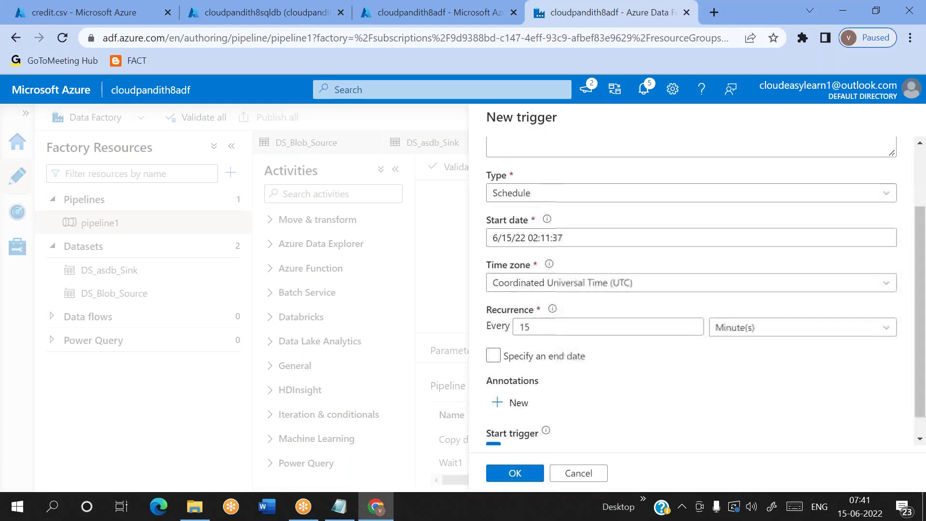
# Step: Keep the trigger type as Schedule and set the time zone to Chennai, Kolkata, Mumbai, New Delhi
pyautogui.click(511, 195)
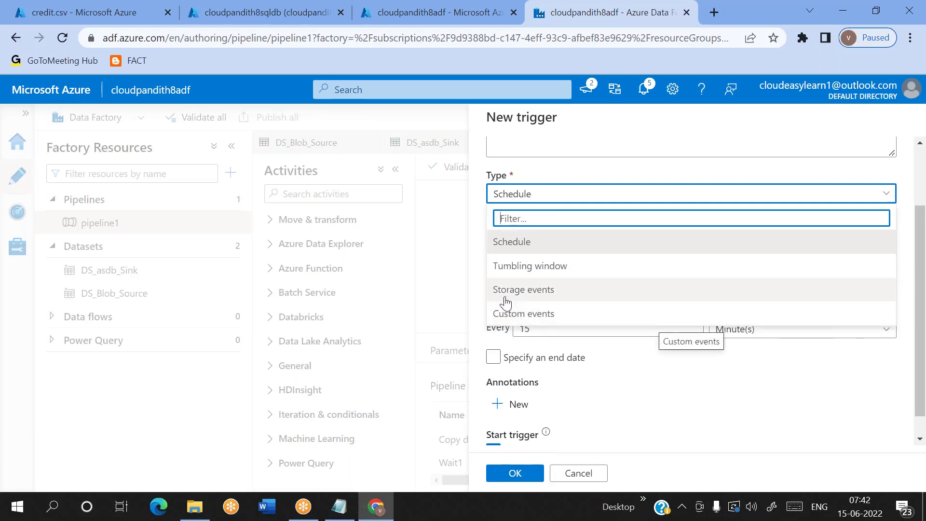
pyautogui.click(515, 241)
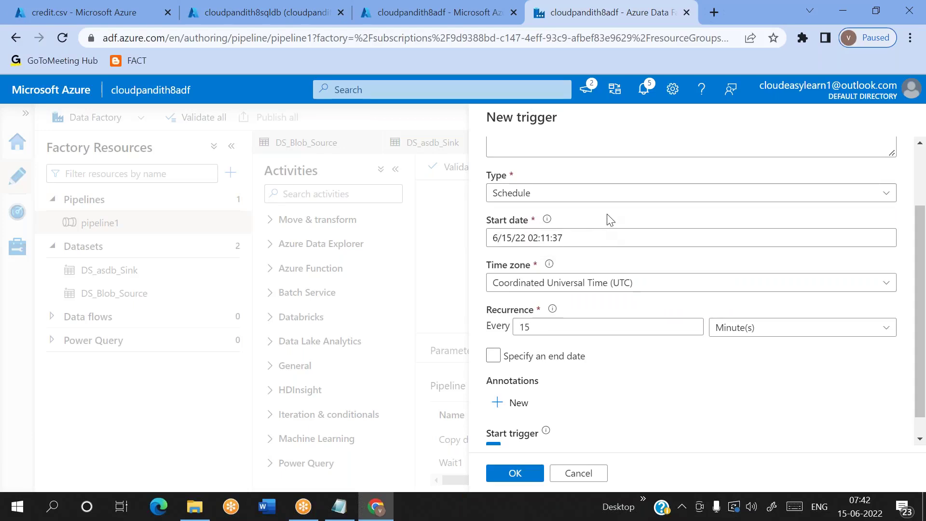
pyautogui.click(567, 240)
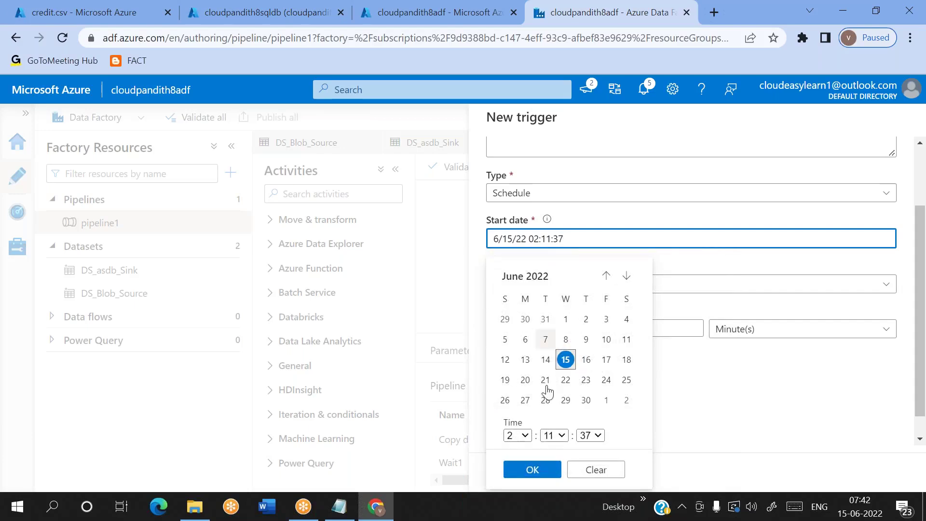
pyautogui.click(566, 362)
pyautogui.click(747, 438)
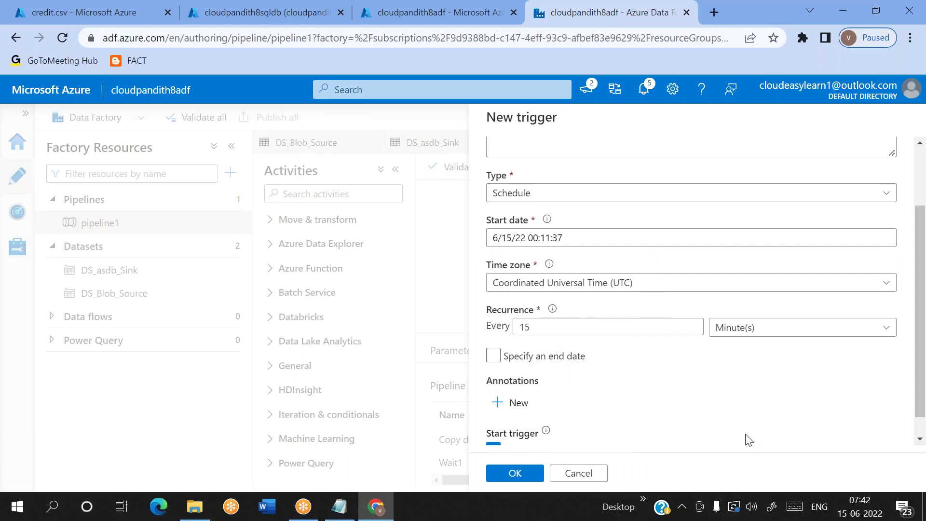
pyautogui.click(622, 288)
pyautogui.write('chenna')
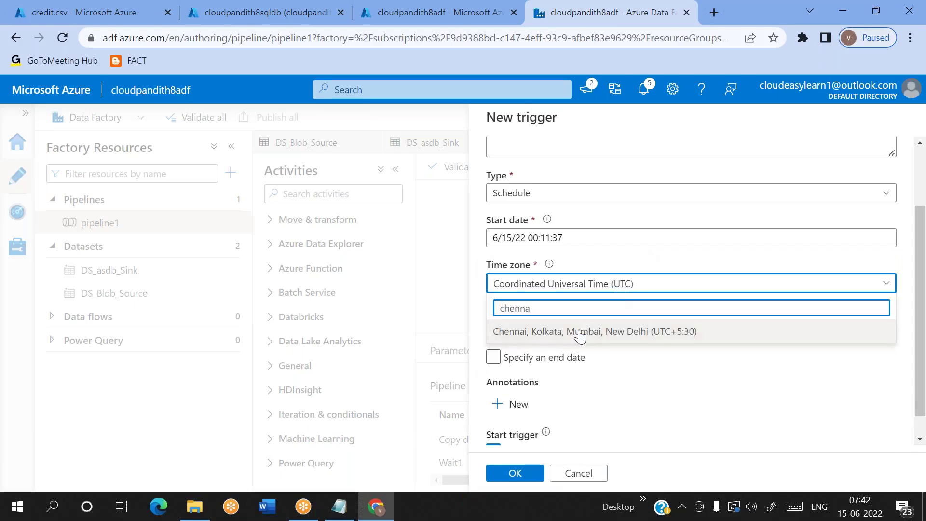
pyautogui.click(579, 332)
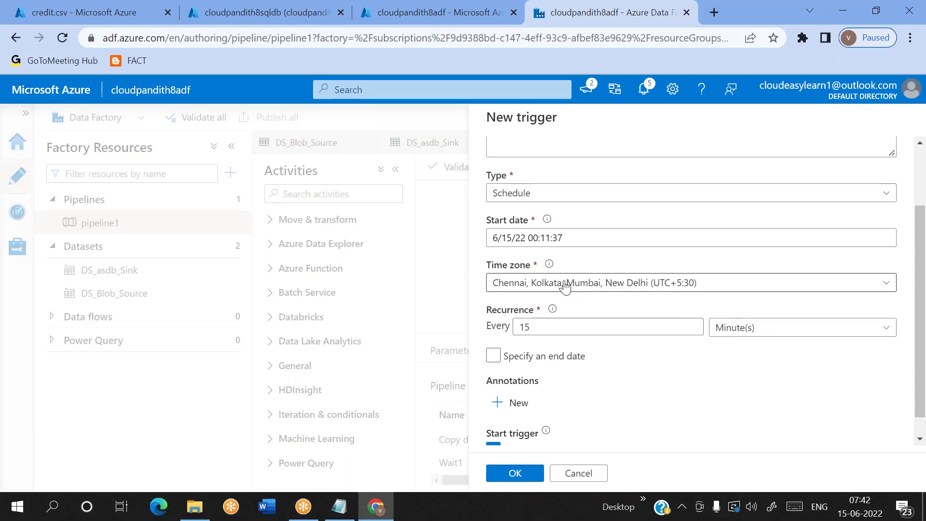
# Step: Set the start time to 07:00:00 on 6/15/22
pyautogui.click(551, 235)
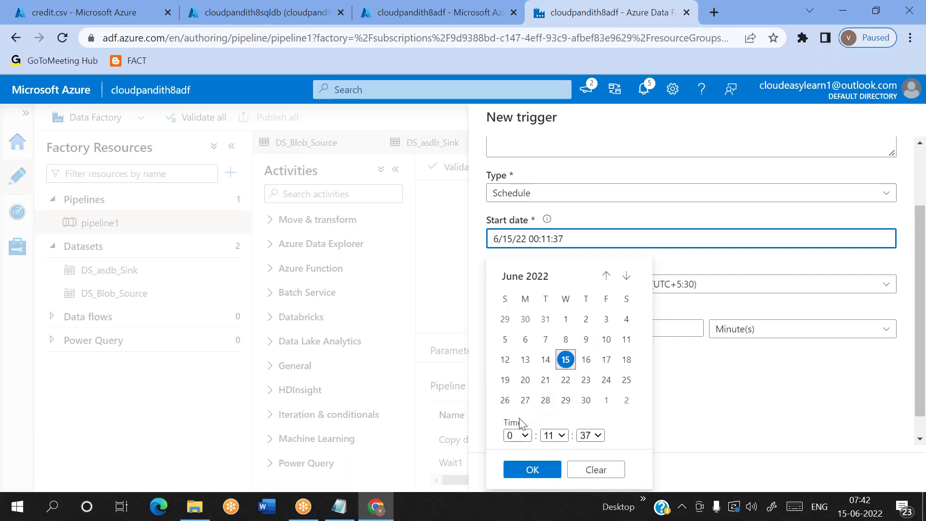
pyautogui.click(528, 436)
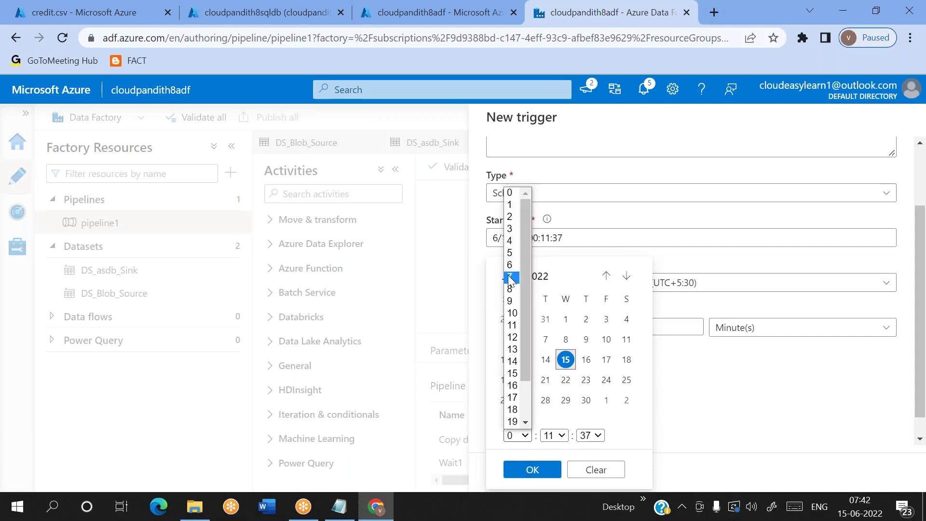
pyautogui.click(511, 275)
pyautogui.click(561, 436)
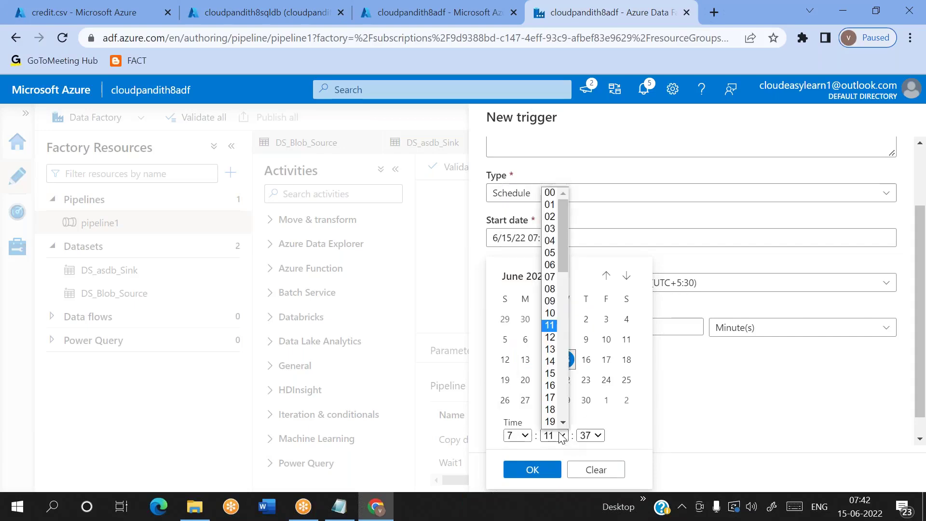
pyautogui.click(550, 193)
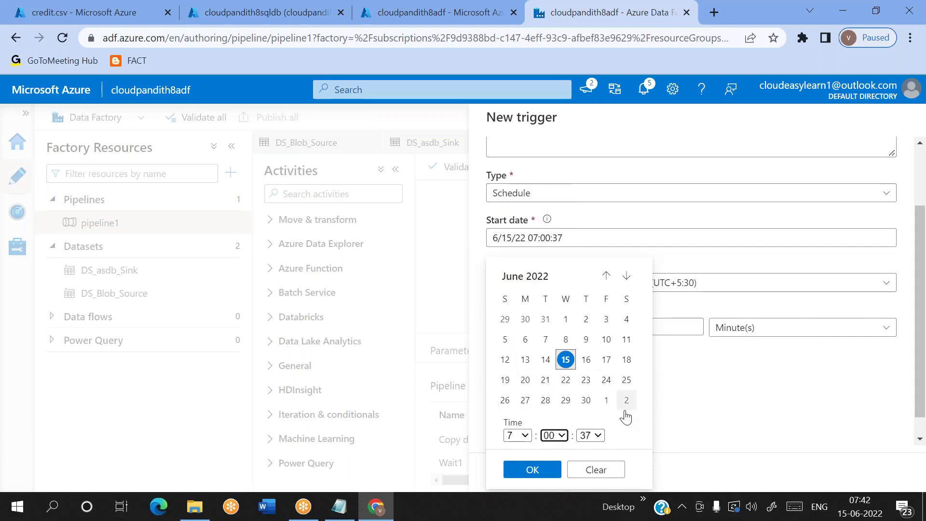
pyautogui.click(593, 436)
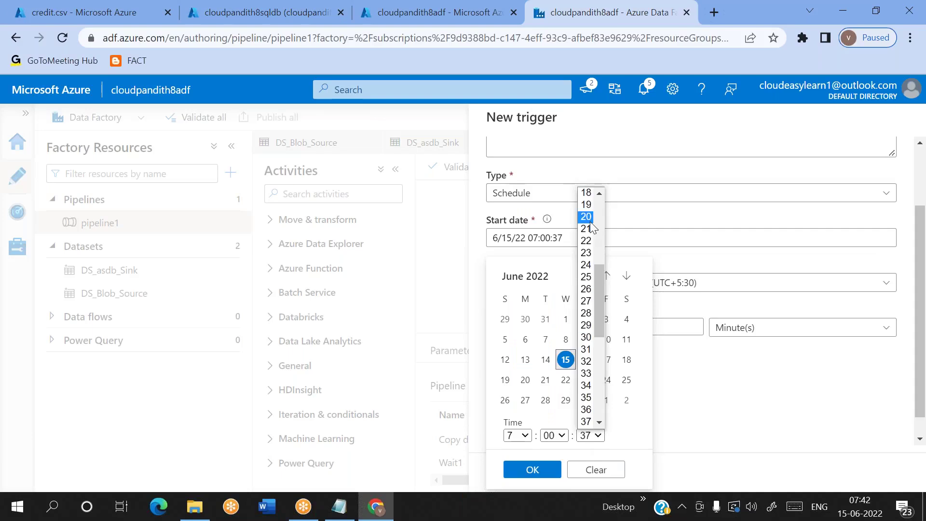
pyautogui.scroll(5, 588, 203)
pyautogui.click(587, 193)
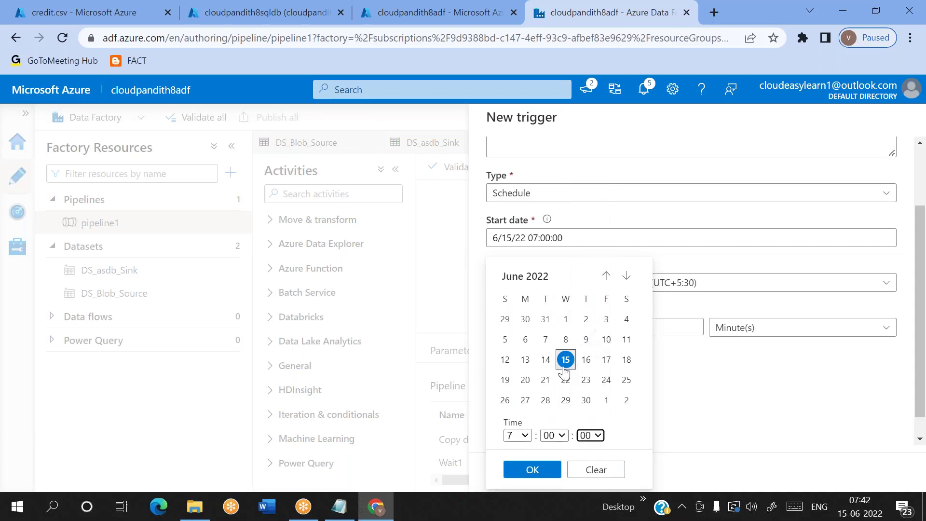
pyautogui.click(532, 470)
pyautogui.click(538, 239)
pyautogui.click(683, 264)
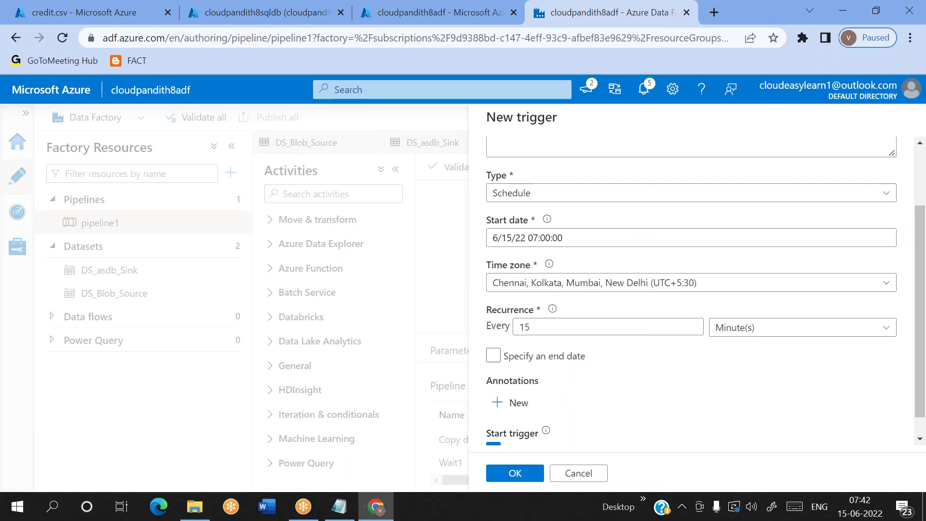
# Step: Set the recurrence to every 2 Minute(s) and tick 'Specify an end date'
pyautogui.click(553, 324)
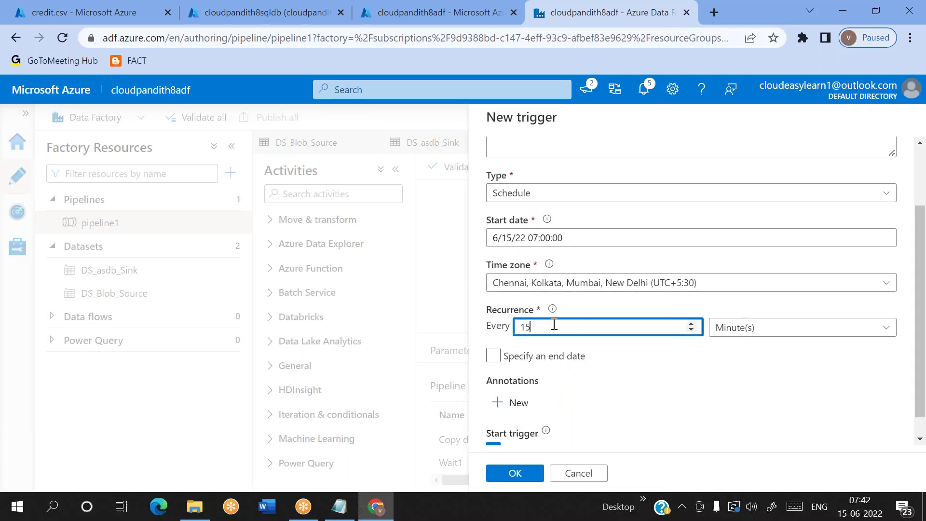
pyautogui.write('2')
pyautogui.click(635, 364)
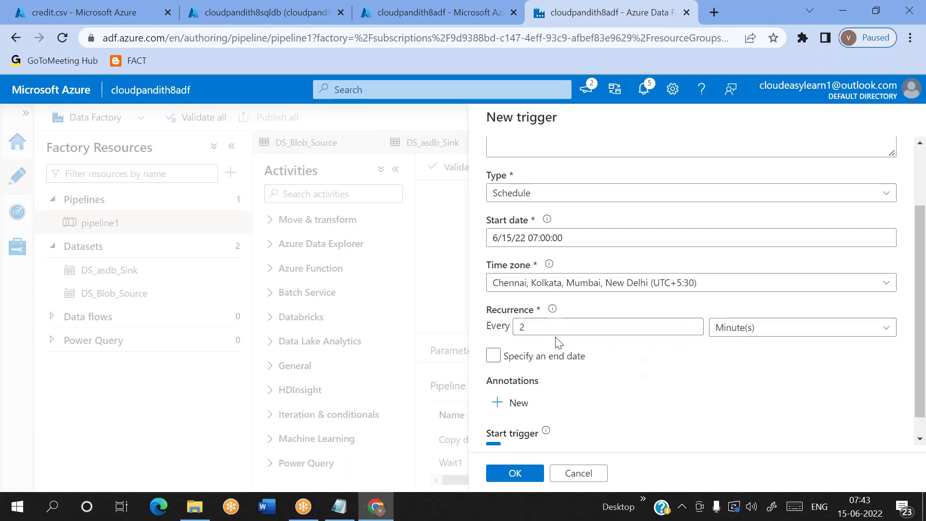
pyautogui.doubleClick(498, 327)
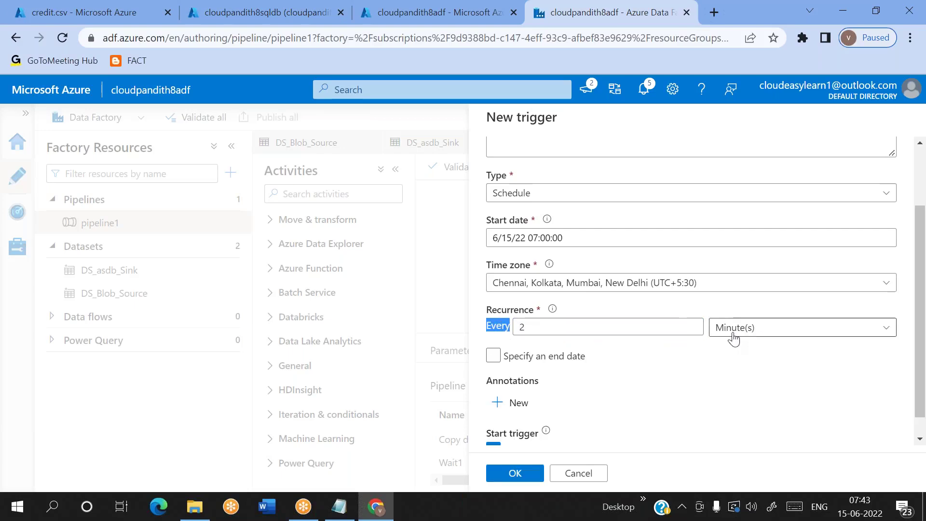
pyautogui.click(725, 379)
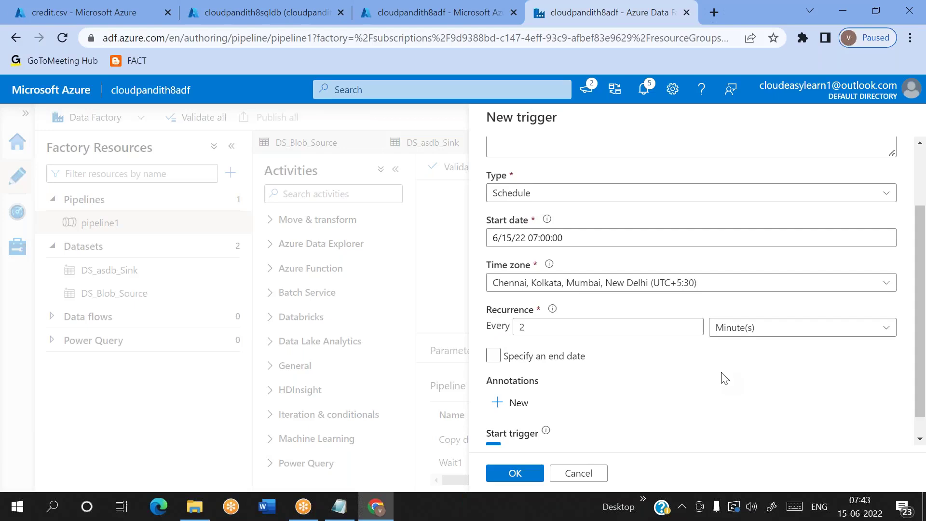
pyautogui.scroll(-1, 725, 379)
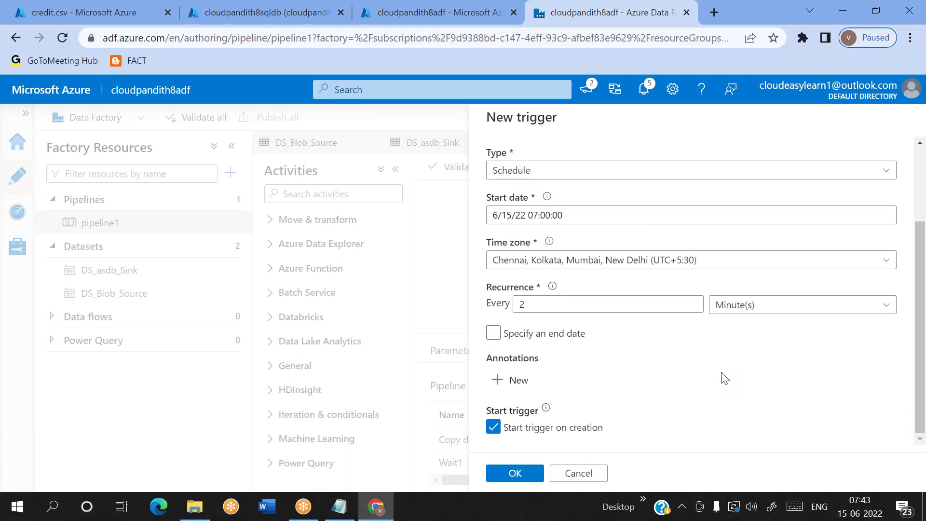
pyautogui.click(493, 334)
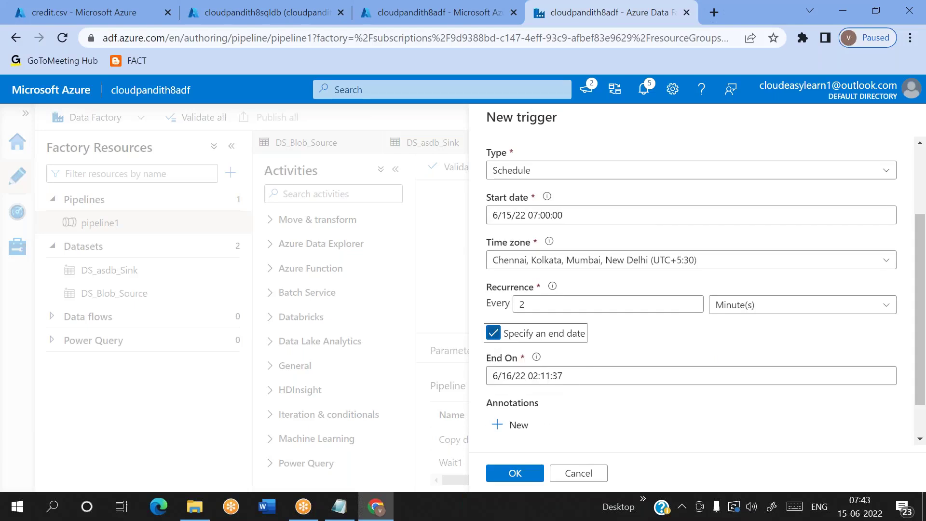
# Step: Set the End On date to June 16 with time 01:00:00 and confirm
pyautogui.click(626, 376)
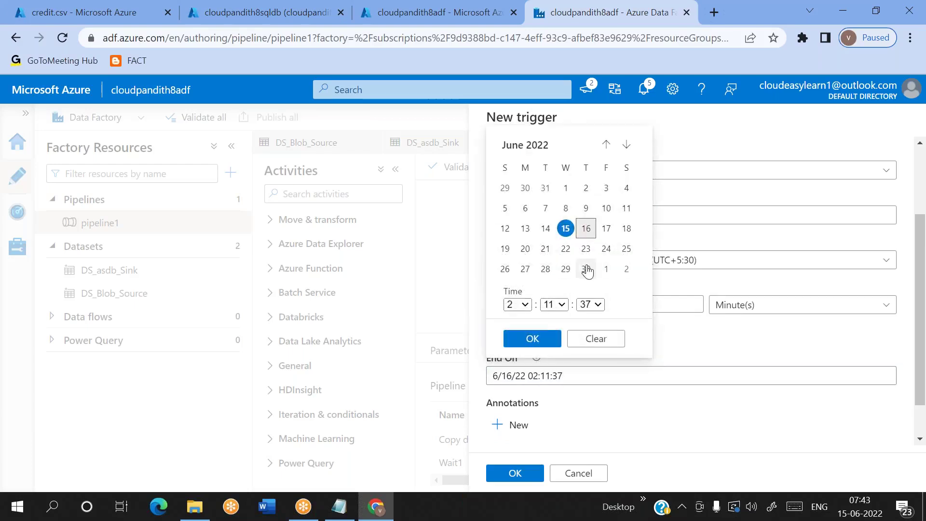
pyautogui.click(587, 231)
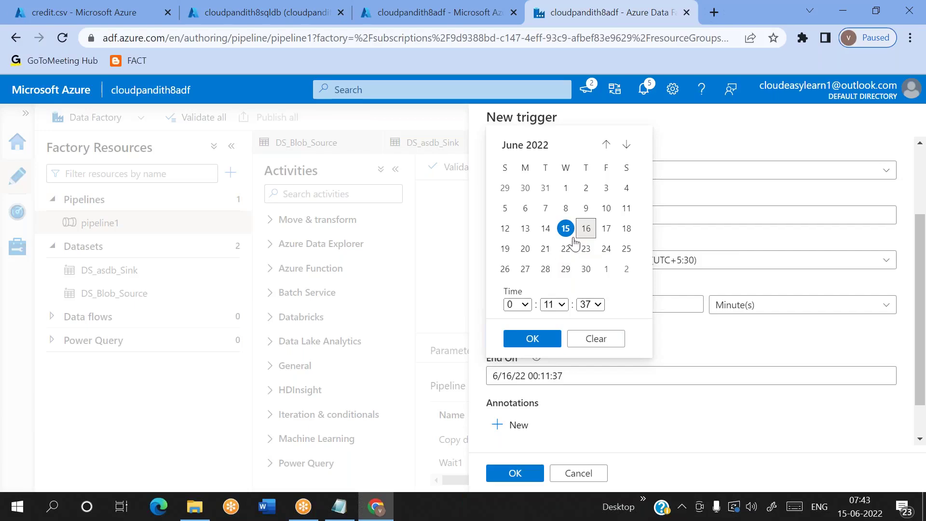
pyautogui.click(524, 306)
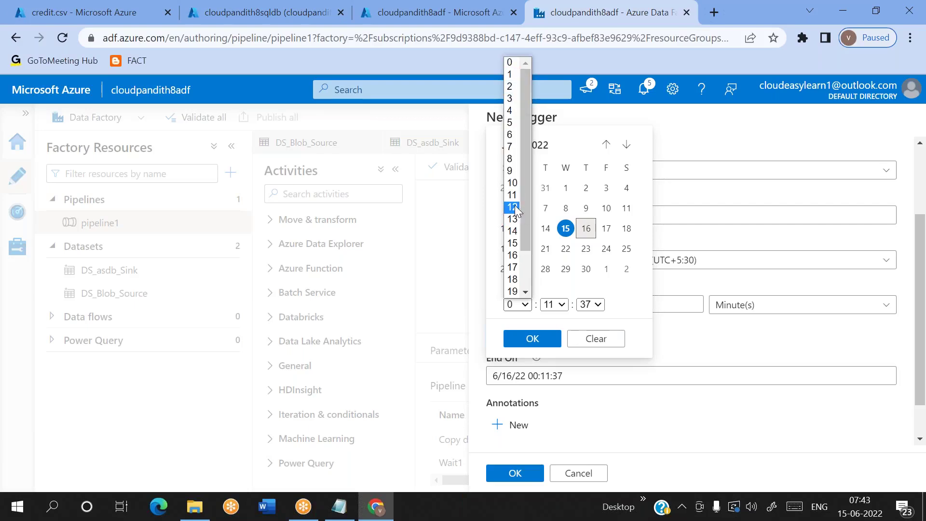
pyautogui.click(510, 74)
pyautogui.click(559, 307)
pyautogui.click(552, 68)
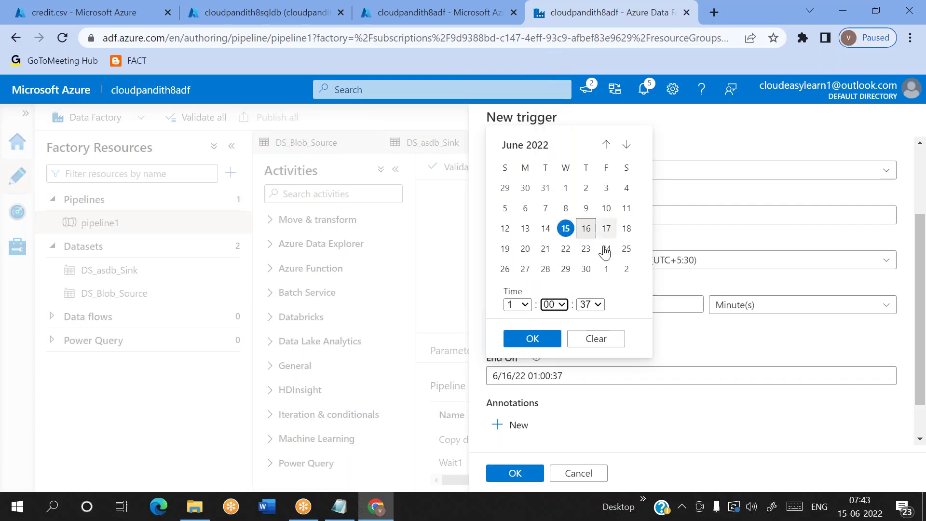
pyautogui.click(593, 302)
pyautogui.scroll(5, 590, 72)
pyautogui.click(585, 61)
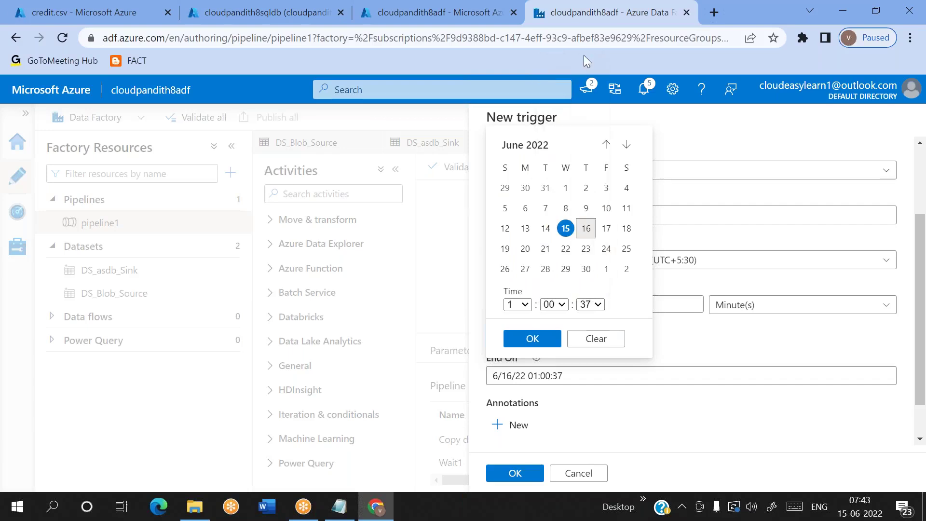
pyautogui.click(597, 303)
pyautogui.scroll(5, 592, 235)
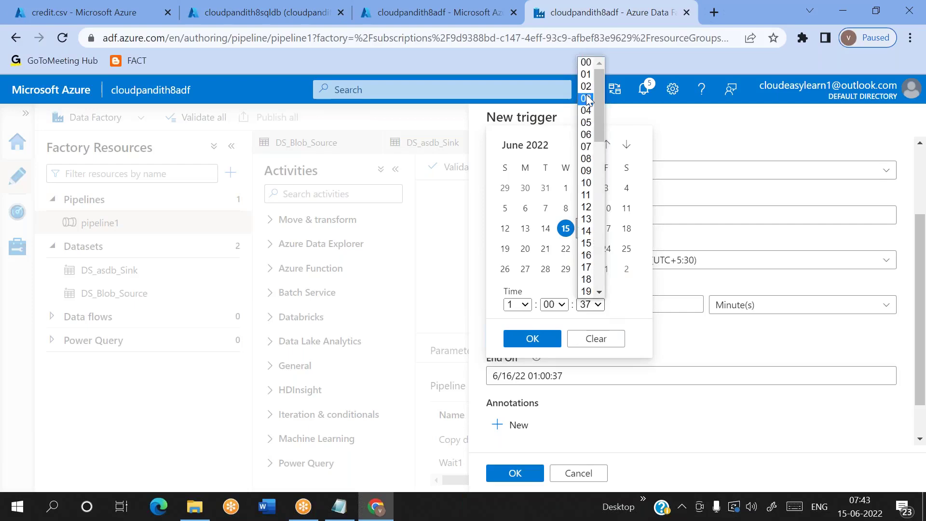
pyautogui.click(586, 62)
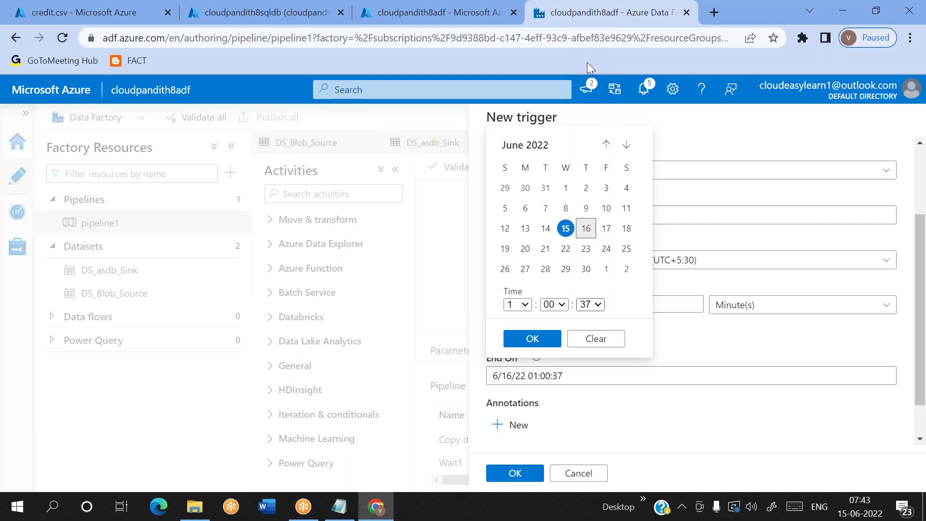
pyautogui.click(534, 338)
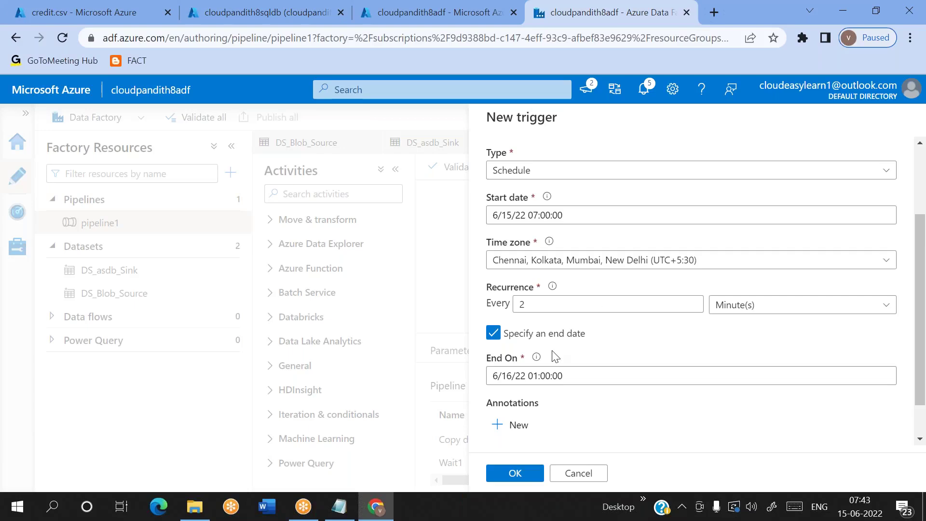
# Step: Review the 2-minute interval and the 6/16/22 01:00:00 end date, leaving both unchanged
pyautogui.click(524, 303)
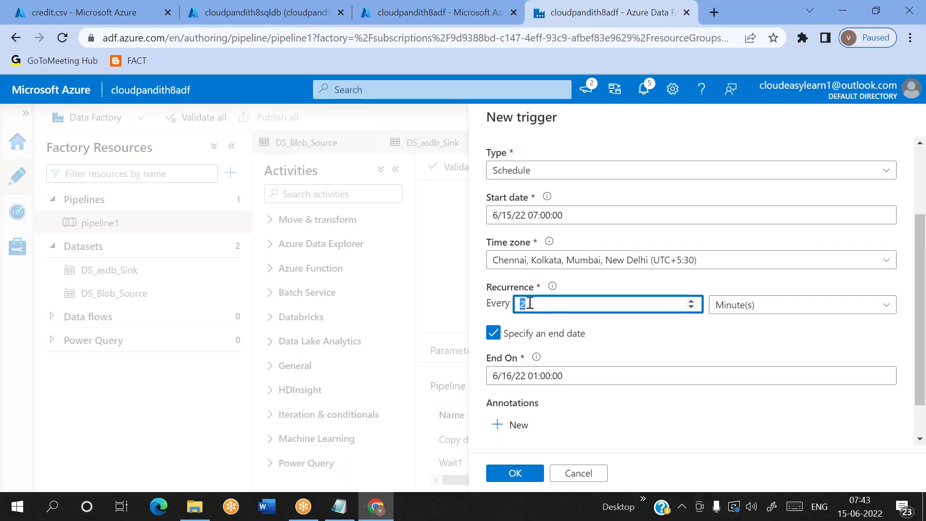
pyautogui.click(643, 338)
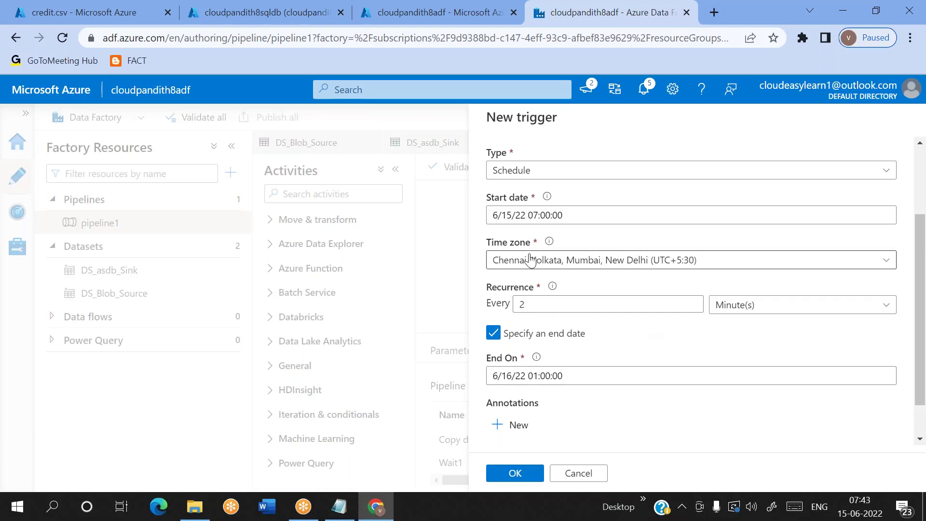
pyautogui.click(540, 376)
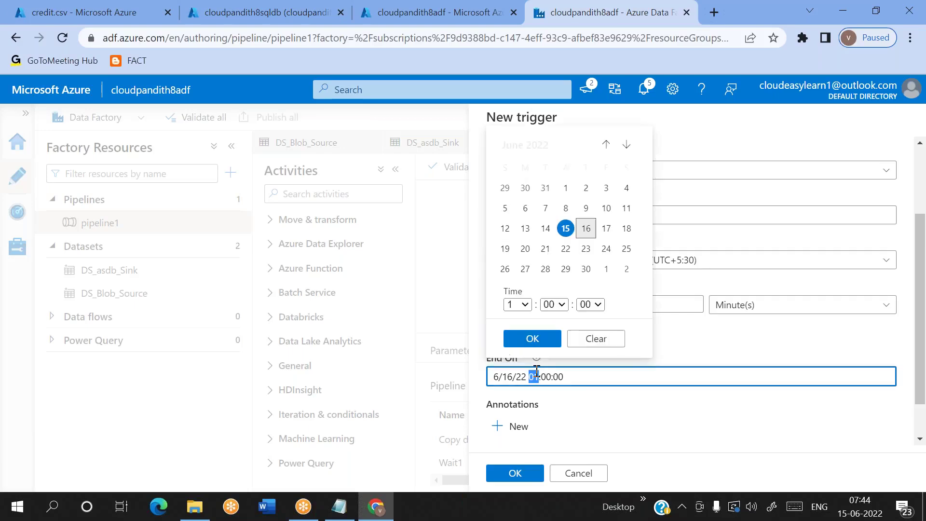
pyautogui.click(655, 424)
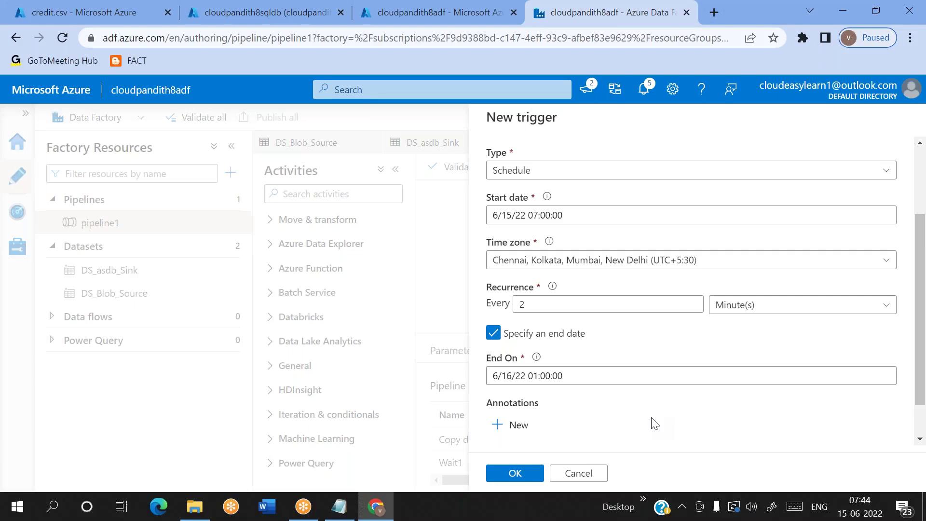
pyautogui.moveTo(577, 376); pyautogui.dragTo(479, 382)
pyautogui.click(608, 409)
pyautogui.moveTo(574, 376); pyautogui.dragTo(491, 378)
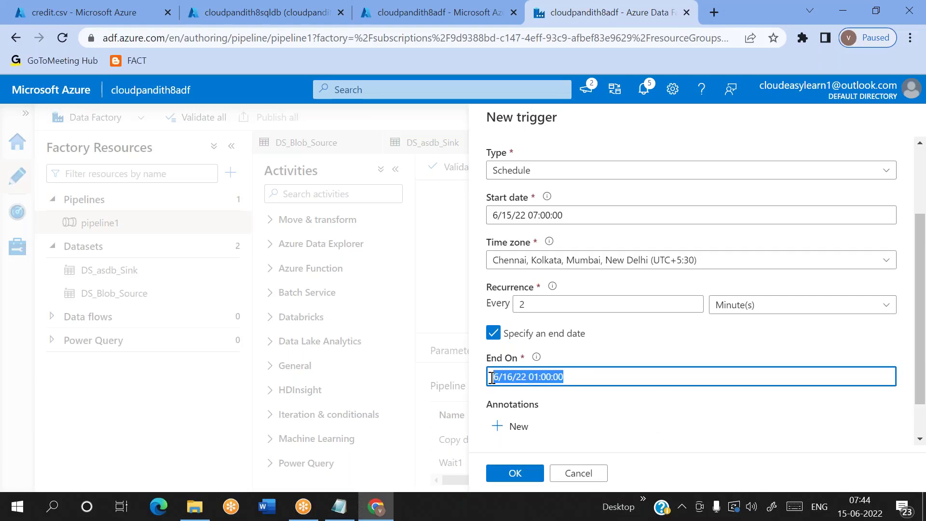
pyautogui.click(635, 409)
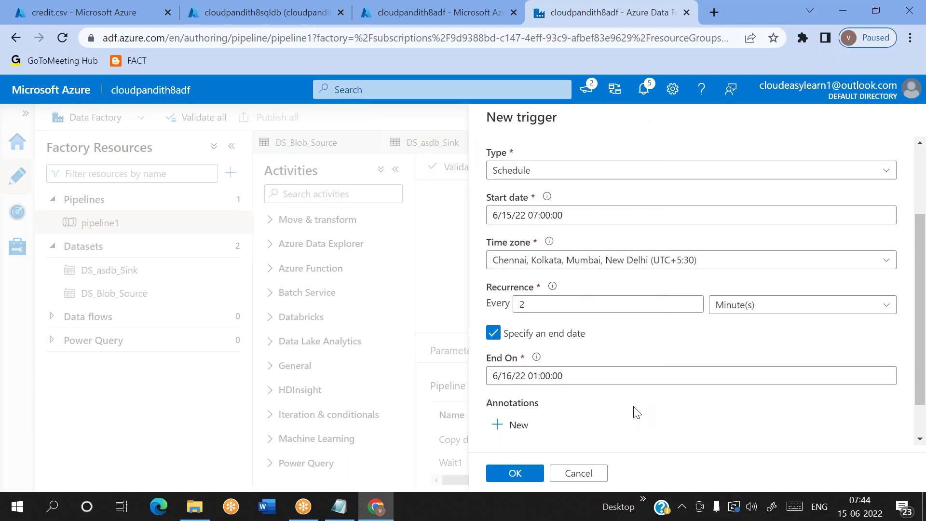
# Step: Save tr_schedule_every2mins with OK in New trigger and Trigger Run Parameters
pyautogui.click(518, 473)
pyautogui.click(516, 473)
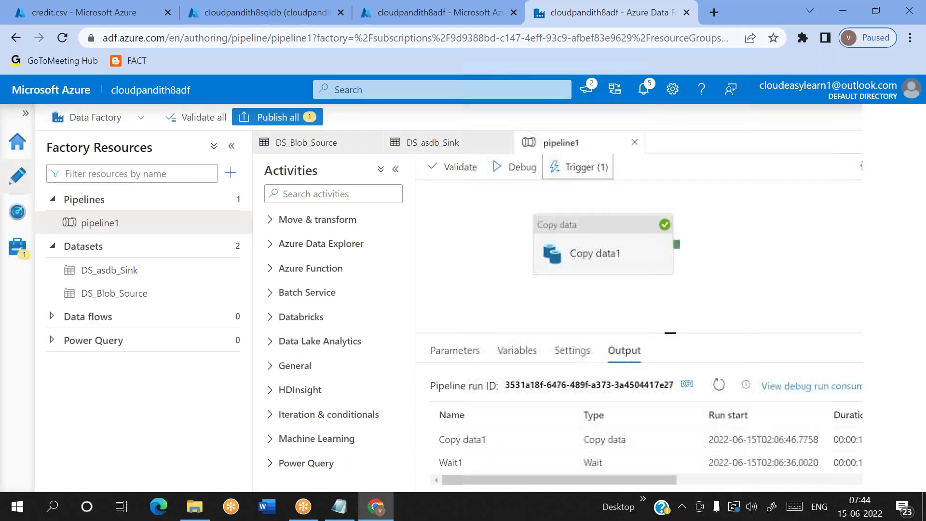
pyautogui.click(569, 169)
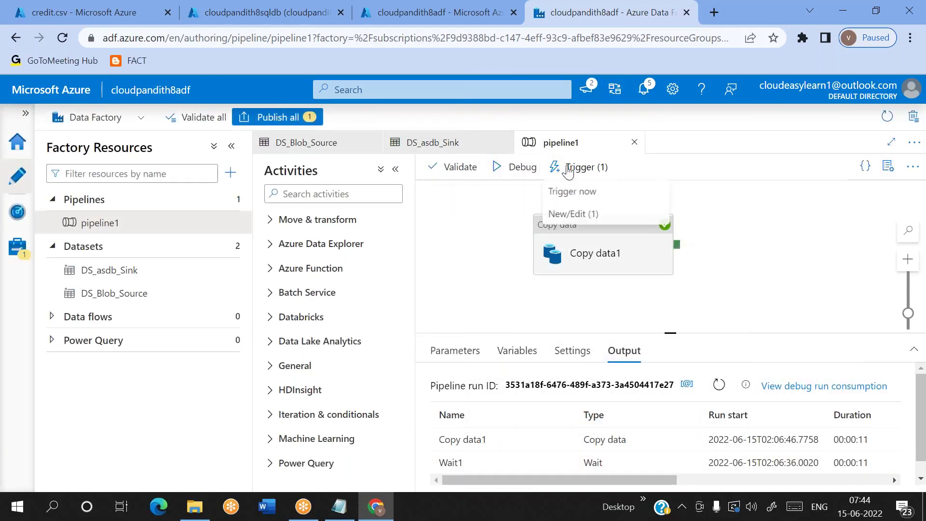
# Step: Open tr_schedule_every2mins from Trigger (1) > New/Edit and select its recurrence interval field
pyautogui.click(562, 215)
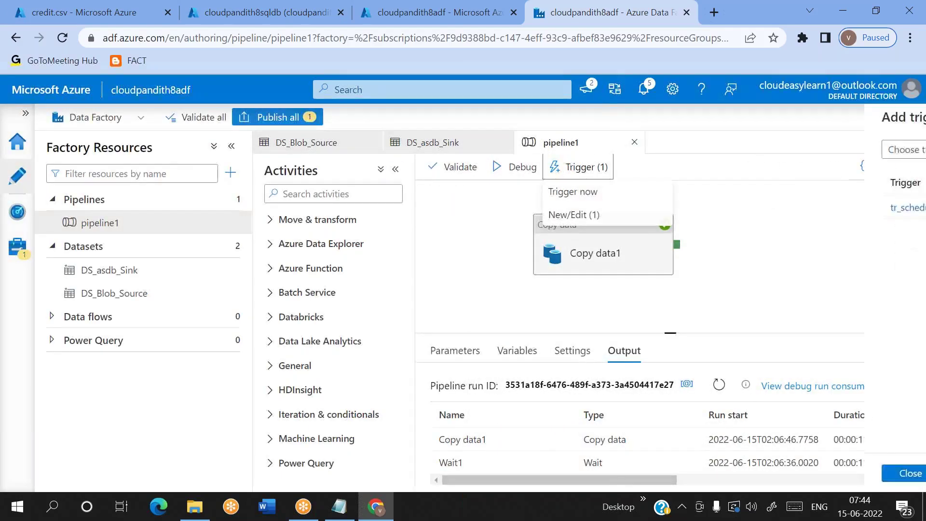
pyautogui.click(531, 209)
pyautogui.scroll(-1, 690, 289)
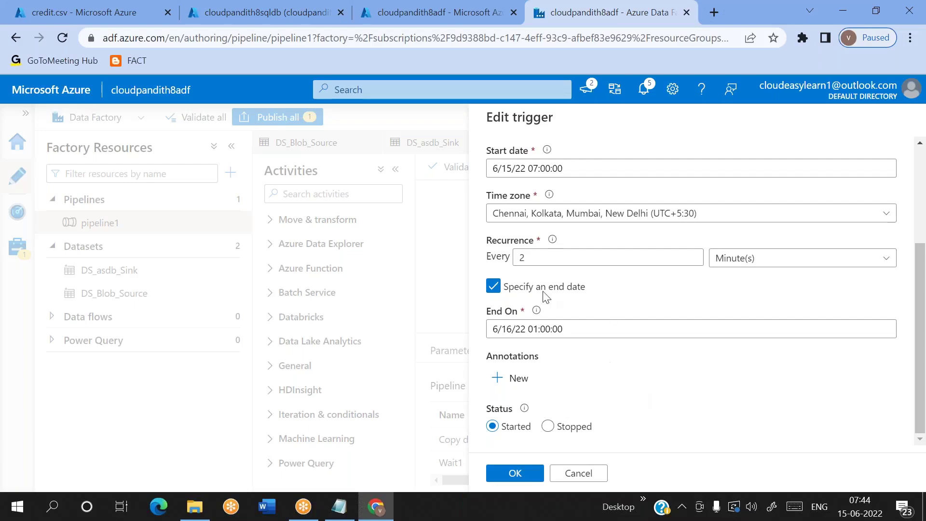
pyautogui.click(524, 259)
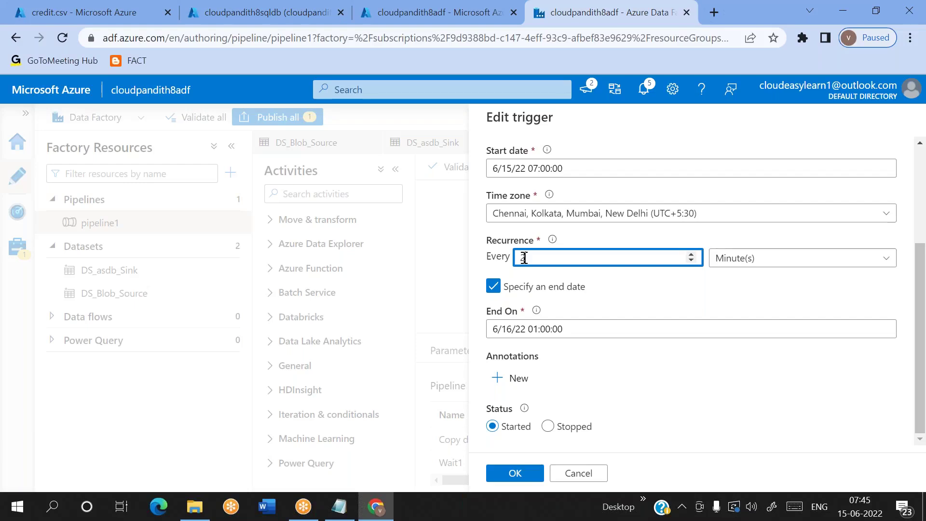
# Step: Save the edited trigger recurring every 2 minutes until 6/16/22 01:00, accepting the run parameters
pyautogui.click(501, 479)
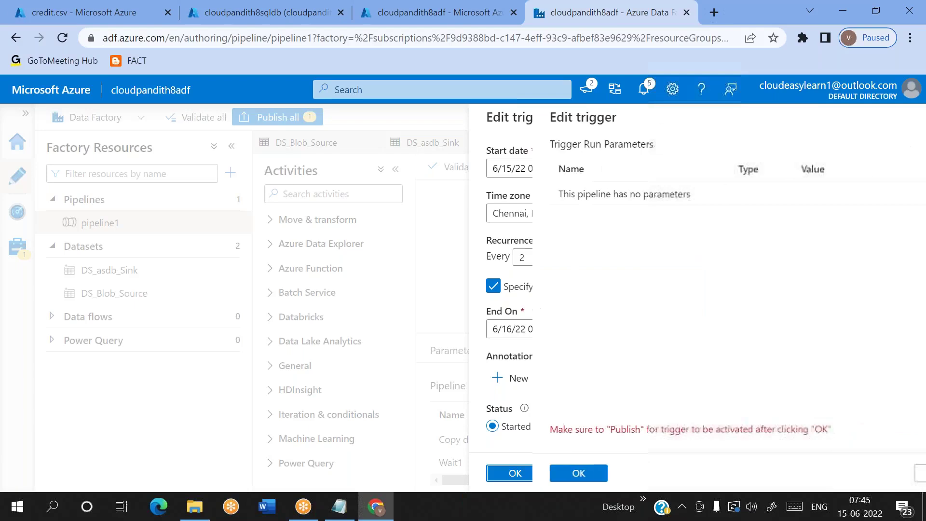
pyautogui.click(515, 473)
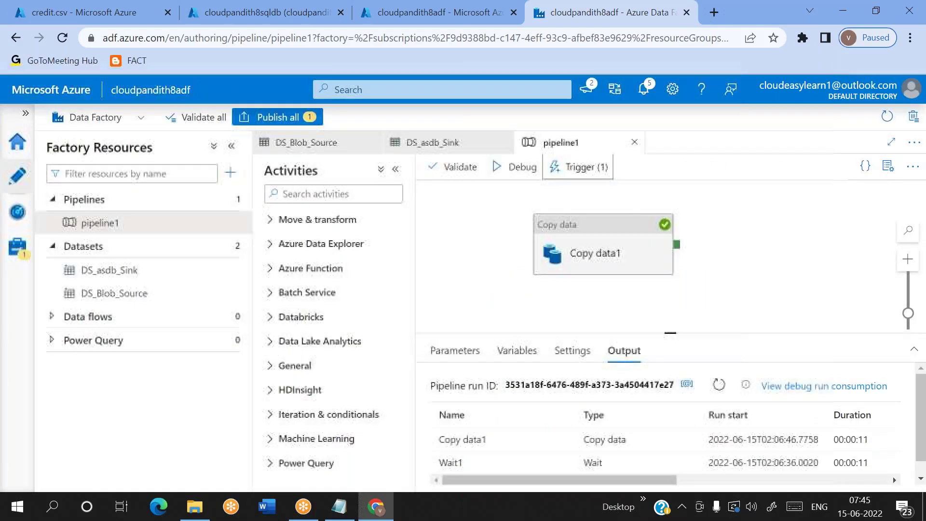
# Step: Find the Wait activity and place it on the canvas ahead of Copy data1
pyautogui.click(307, 193)
pyautogui.write('wait')
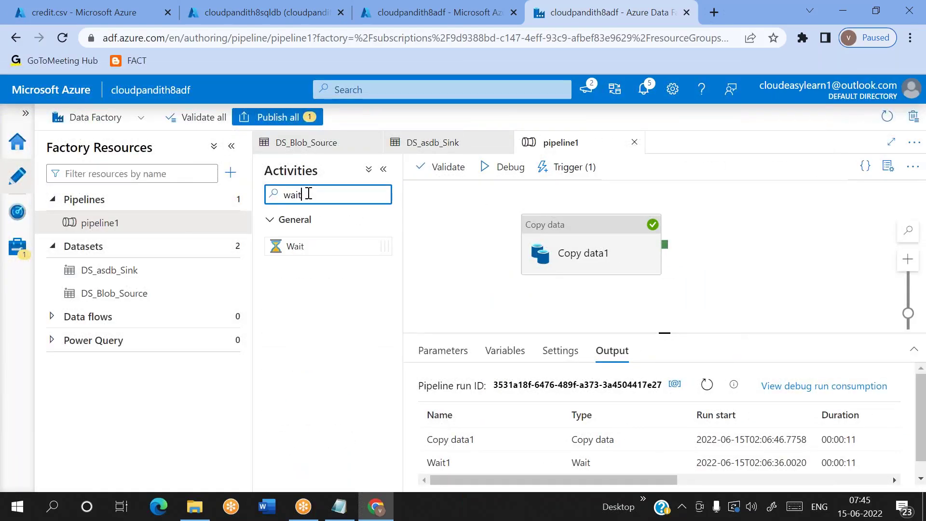
pyautogui.click(535, 233)
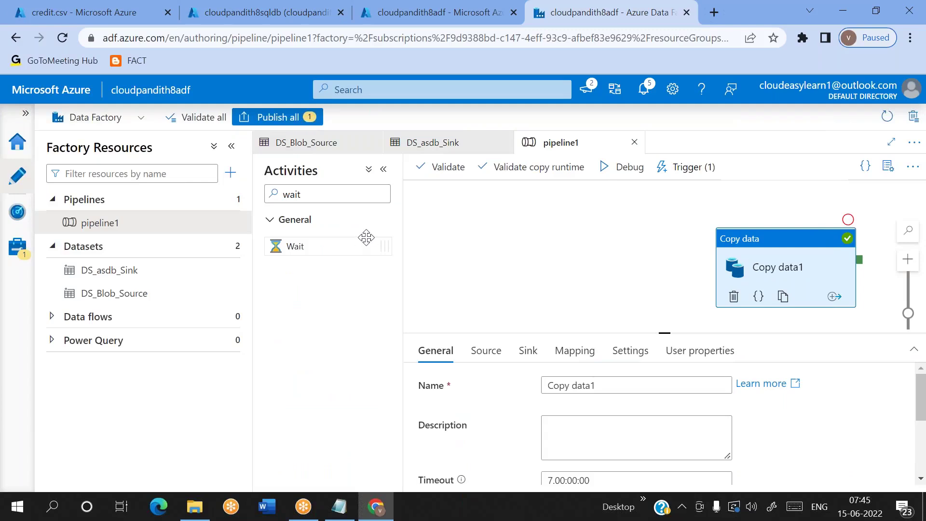
pyautogui.moveTo(364, 245)
pyautogui.mouseDown()
pyautogui.moveTo(617, 265)
pyautogui.moveTo(597, 281)
pyautogui.moveTo(748, 268)
pyautogui.mouseUp()
pyautogui.click(608, 268)
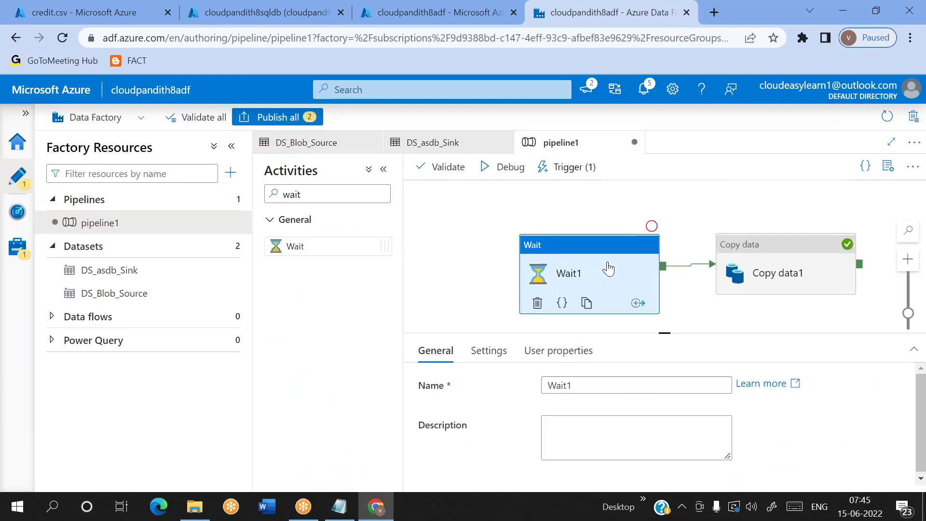
# Step: Set Wait1's wait time to 120 seconds
pyautogui.click(489, 351)
pyautogui.click(598, 380)
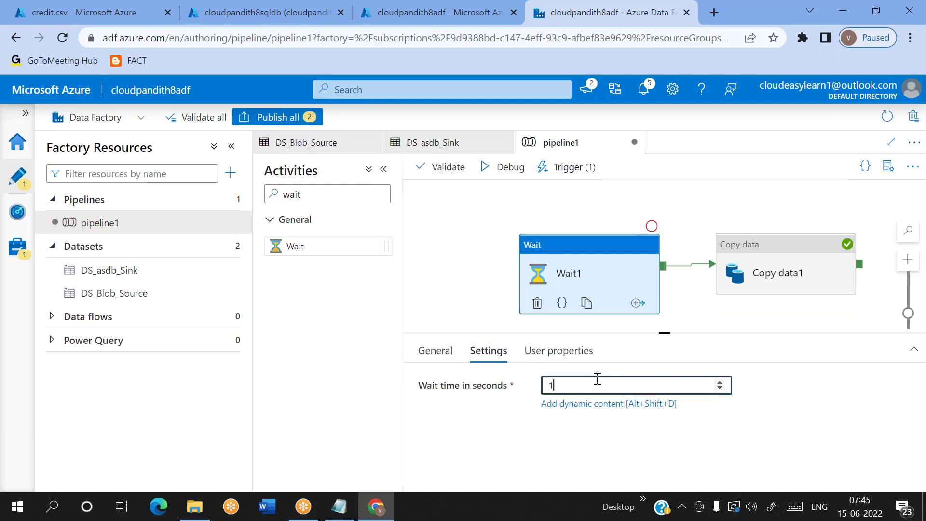
pyautogui.press('BackSpace')
pyautogui.write('120')
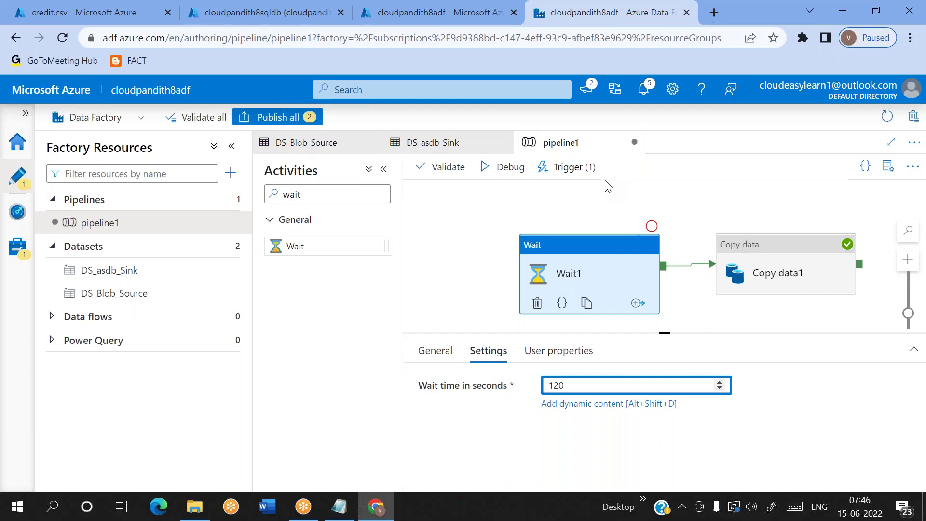
pyautogui.click(339, 507)
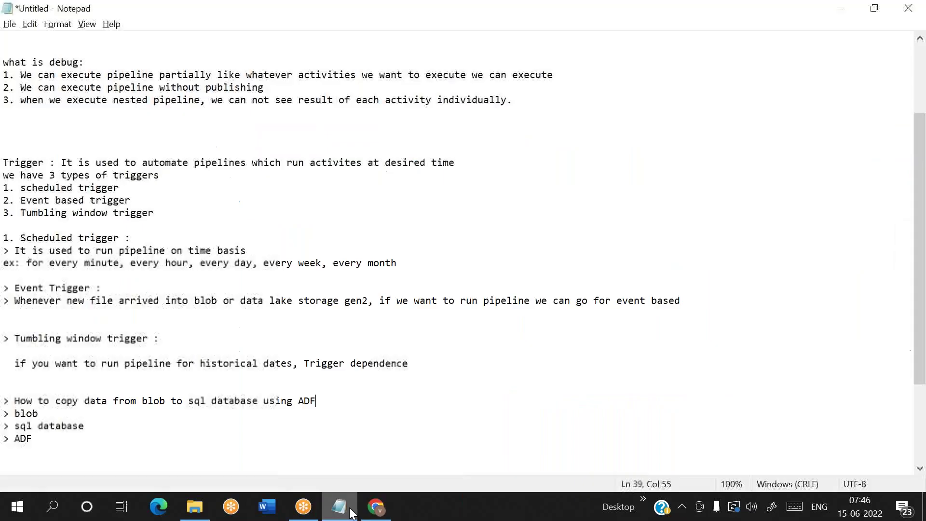
# Step: Add '7:48 --- pipeline' and '7:50 --- pipeline' lines at the bottom of the notes
pyautogui.click(151, 448)
pyautogui.press('Return')
pyautogui.press('Return')
pyautogui.write('7:48 ')
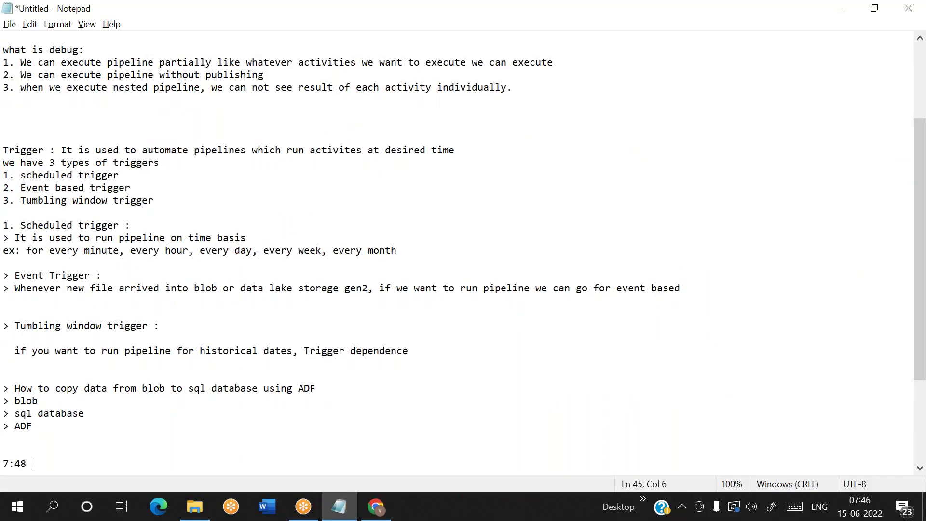
pyautogui.write('--- pipeline')
pyautogui.press('Return')
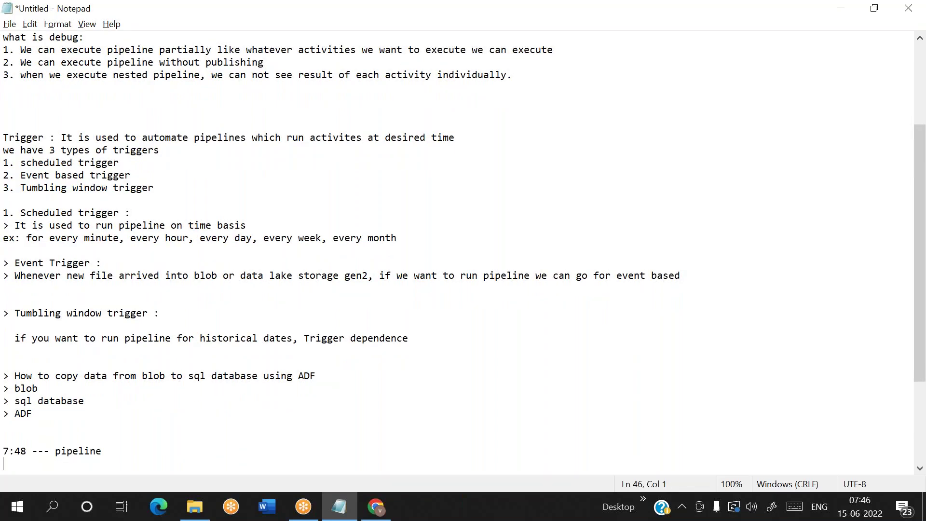
pyautogui.write('7:50 --- pipeline()')
# Step: Fill in the 7:48 run's duration as '(2:10 sec)'
pyautogui.press('Left')
pyautogui.write('2:30')
pyautogui.press('BackSpace')
pyautogui.press('BackSpace')
pyautogui.write('1')
pyautogui.press('BackSpace')
pyautogui.press('BackSpace')
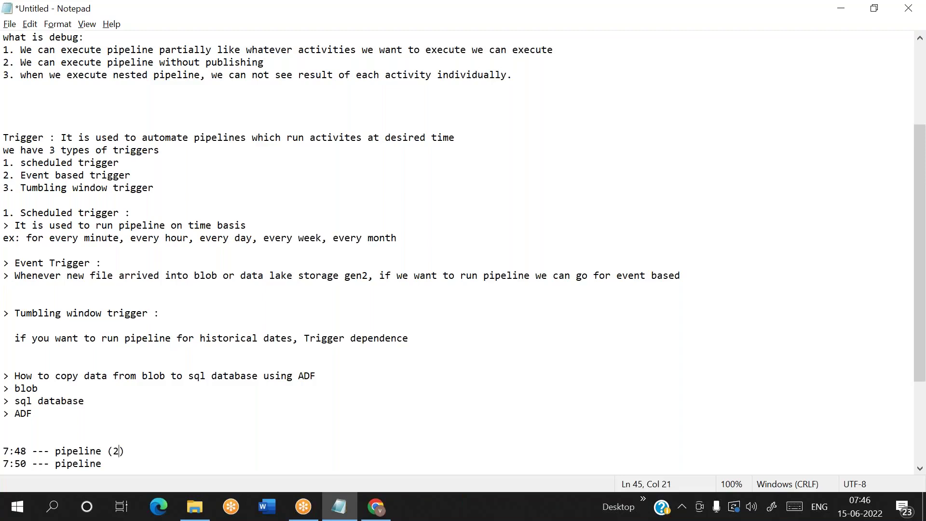
pyautogui.write(':20')
pyautogui.press('BackSpace')
pyautogui.press('BackSpace')
pyautogui.write('10 sec')
pyautogui.hotkey('alt', 'Tab')
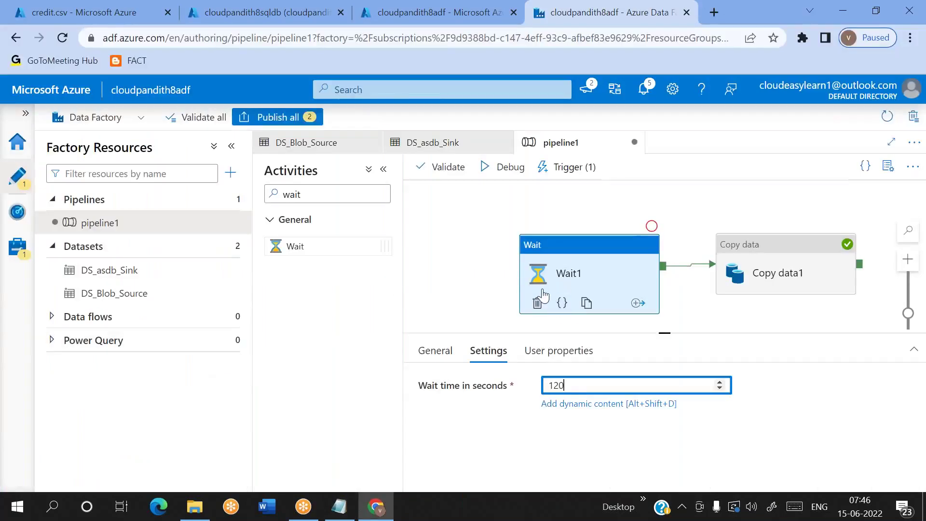
pyautogui.click(791, 274)
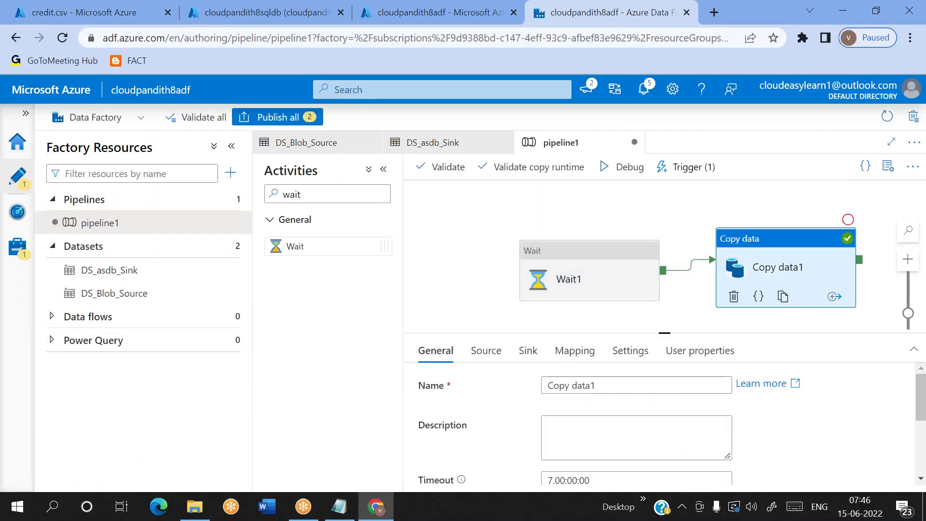
pyautogui.click(619, 217)
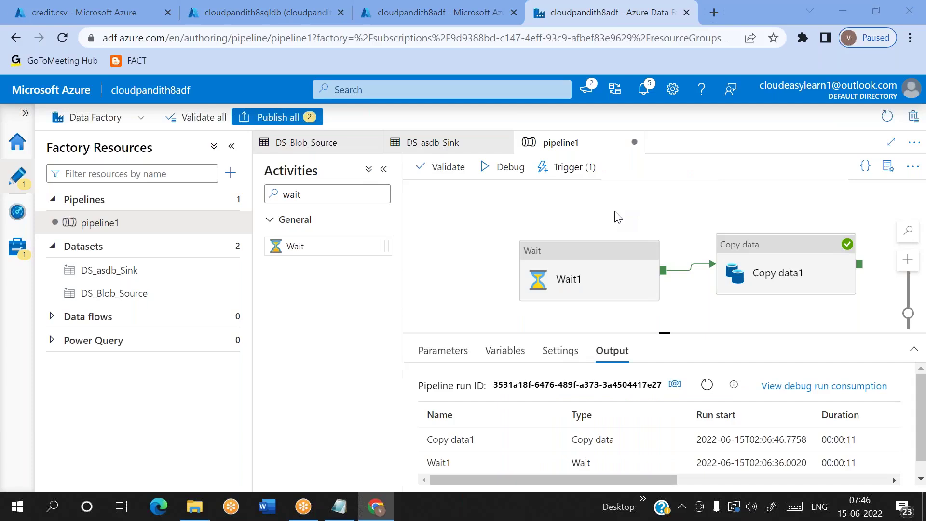
pyautogui.hotkey('alt', 'Tab')
pyautogui.click(8, 453)
pyautogui.moveTo(8, 454); pyautogui.dragTo(73, 453)
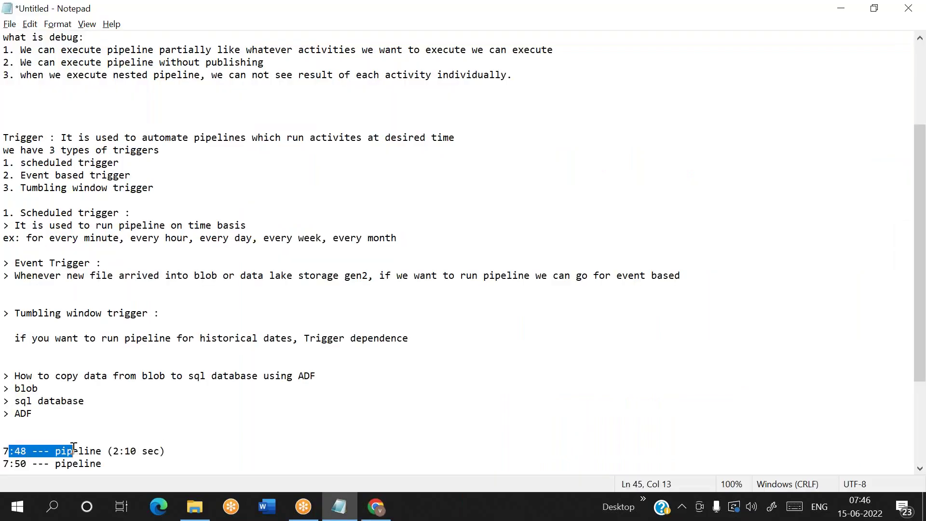
pyautogui.moveTo(5, 464); pyautogui.dragTo(42, 465)
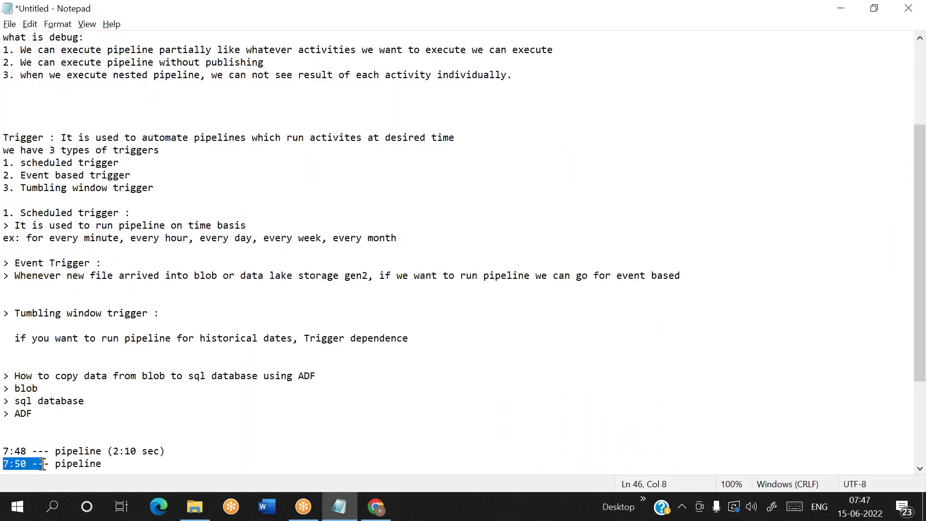
pyautogui.click(275, 424)
pyautogui.hotkey('alt', 'Tab')
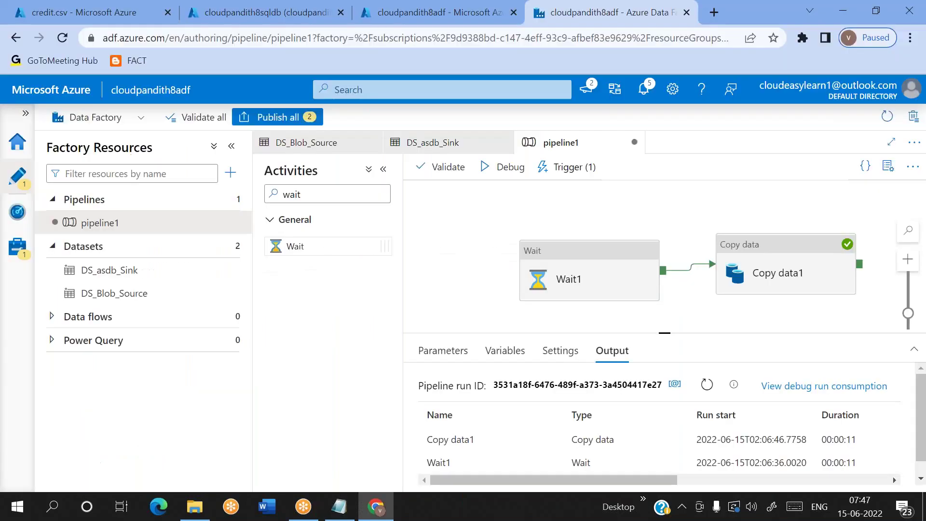
pyautogui.click(888, 167)
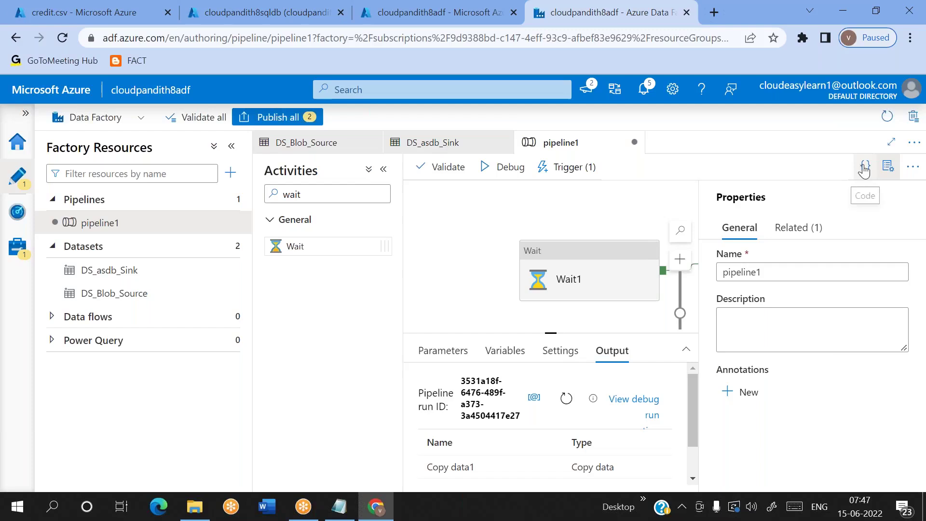
pyautogui.click(889, 167)
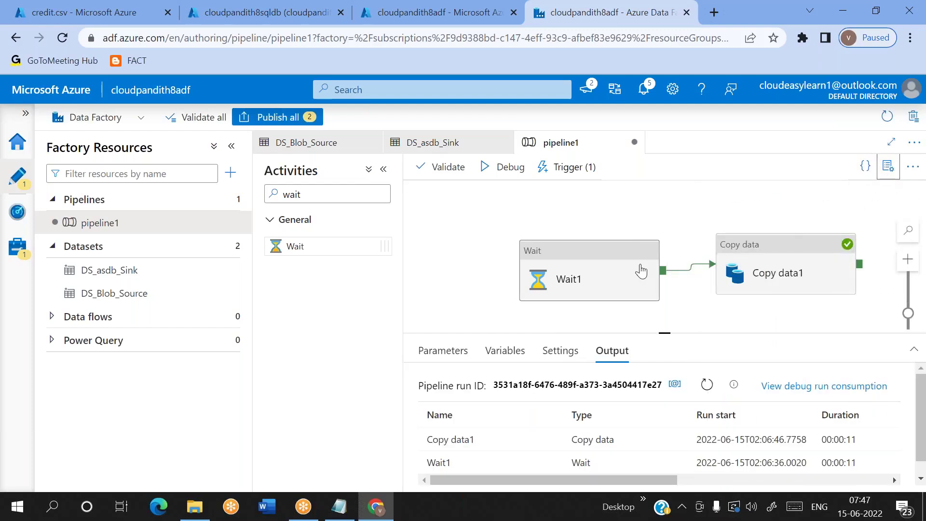
pyautogui.click(641, 272)
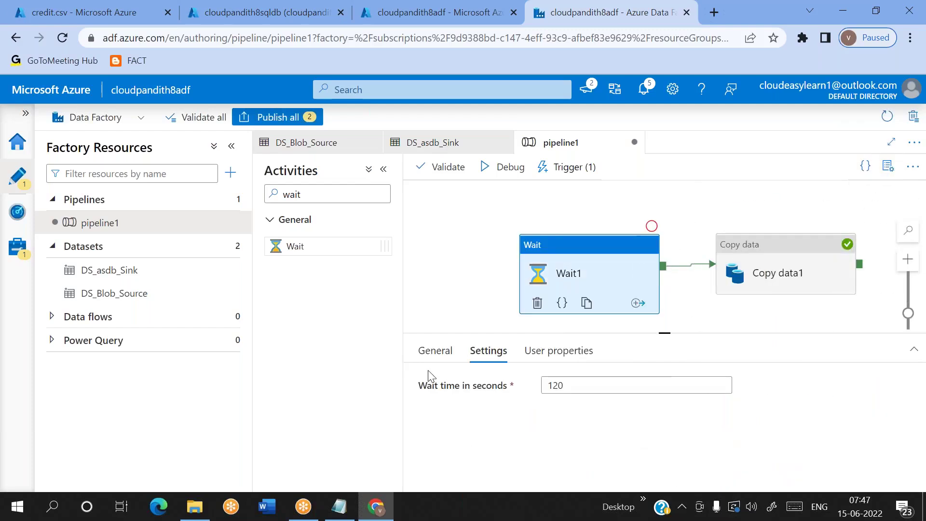
pyautogui.click(421, 353)
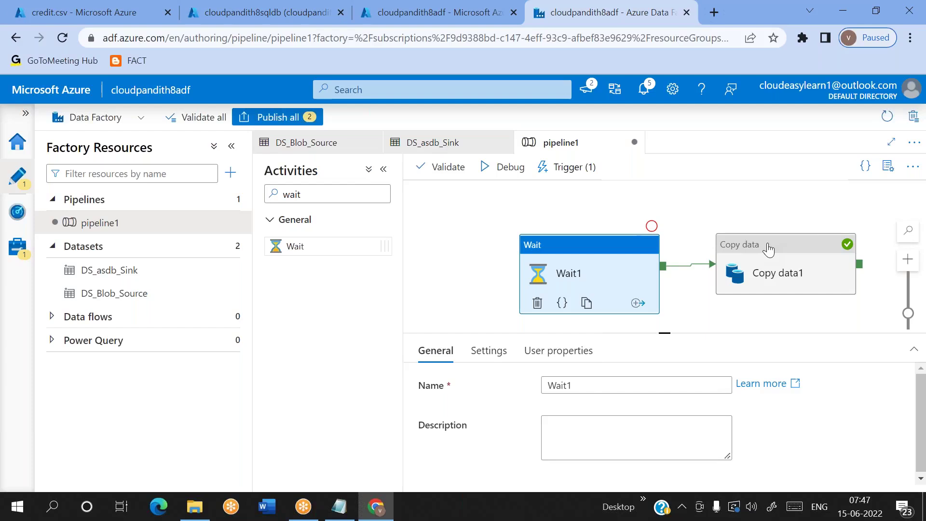
pyautogui.click(746, 268)
pyautogui.scroll(-3, 494, 405)
pyautogui.scroll(3, 495, 404)
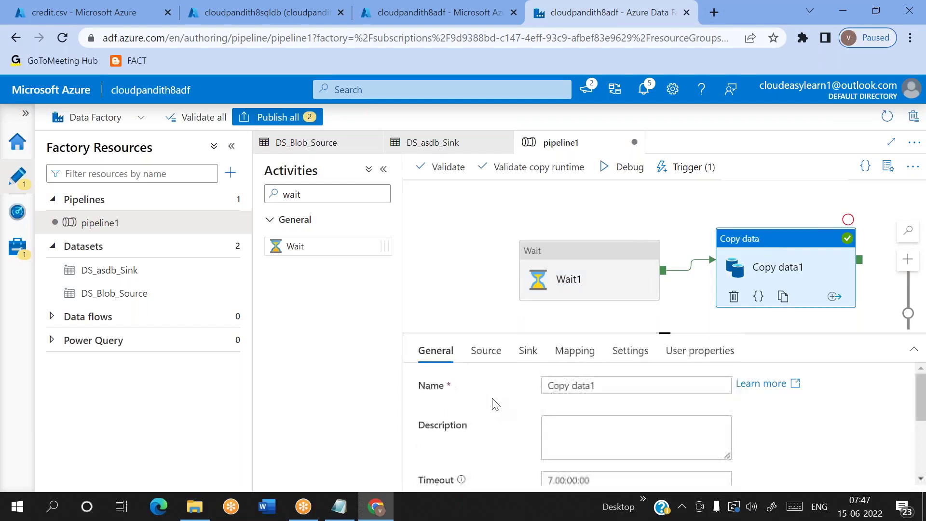
pyautogui.click(476, 278)
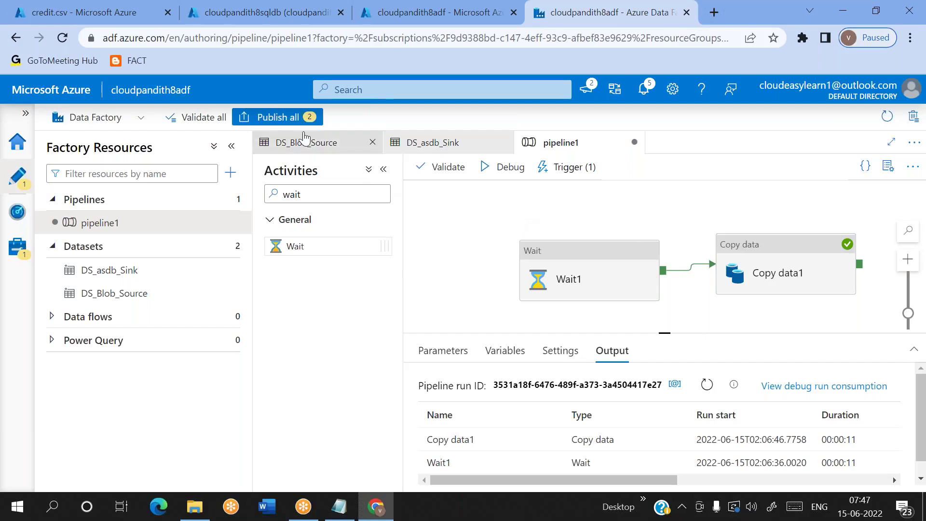
# Step: Publish both pending pipeline and trigger changes, then view the Pipeline runs monitor
pyautogui.click(278, 119)
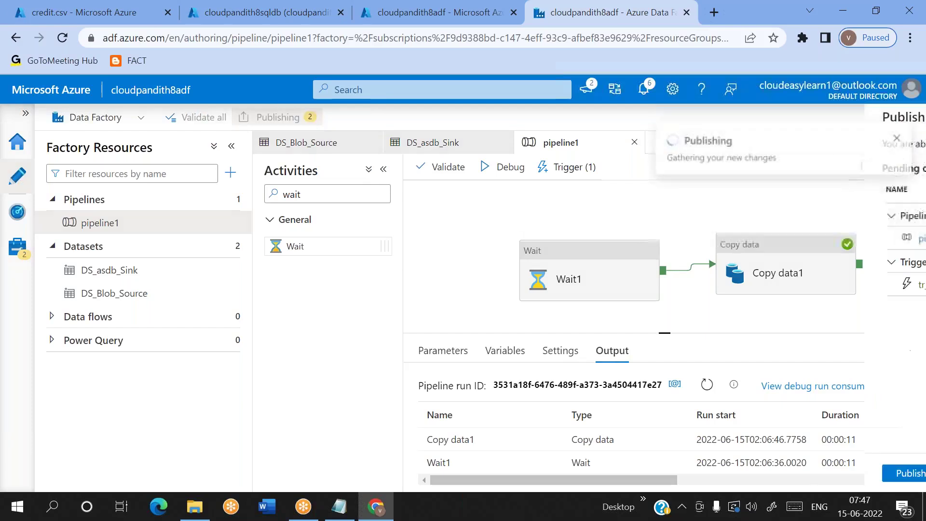
pyautogui.click(515, 475)
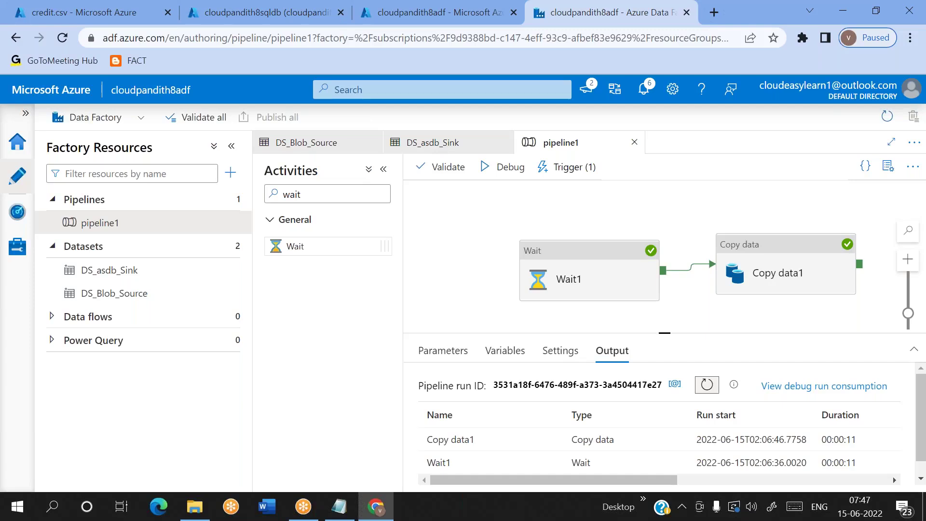
pyautogui.click(17, 212)
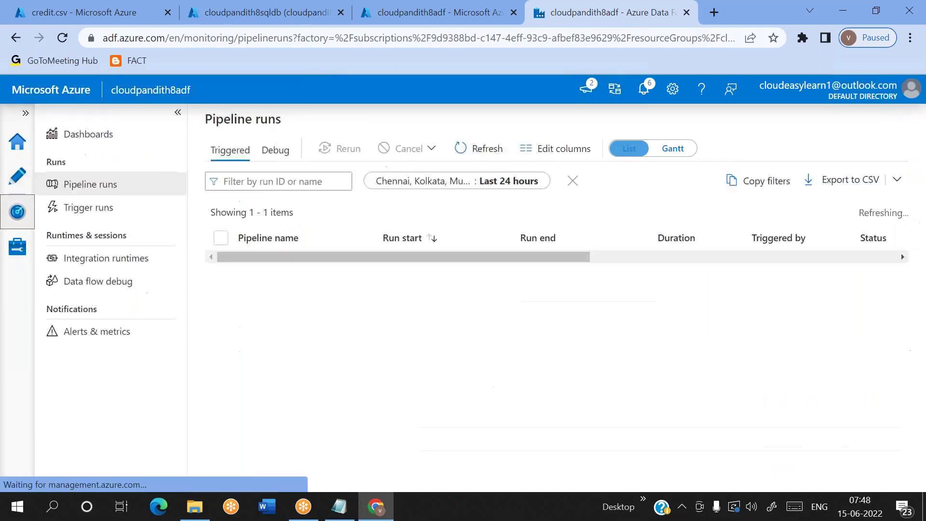
# Step: Refresh the runs and highlight the 7:48 scheduled-trigger run and the Manual trigger run
pyautogui.click(483, 150)
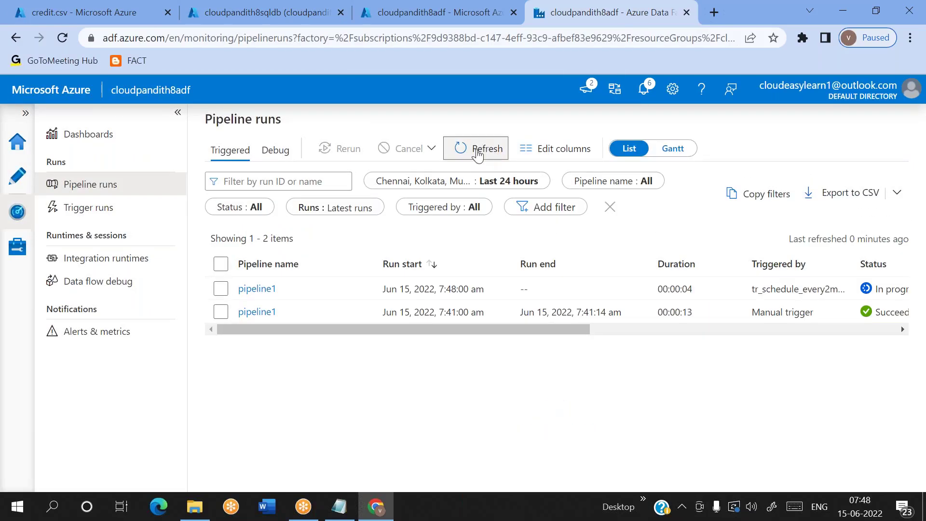
pyautogui.tripleClick(449, 289)
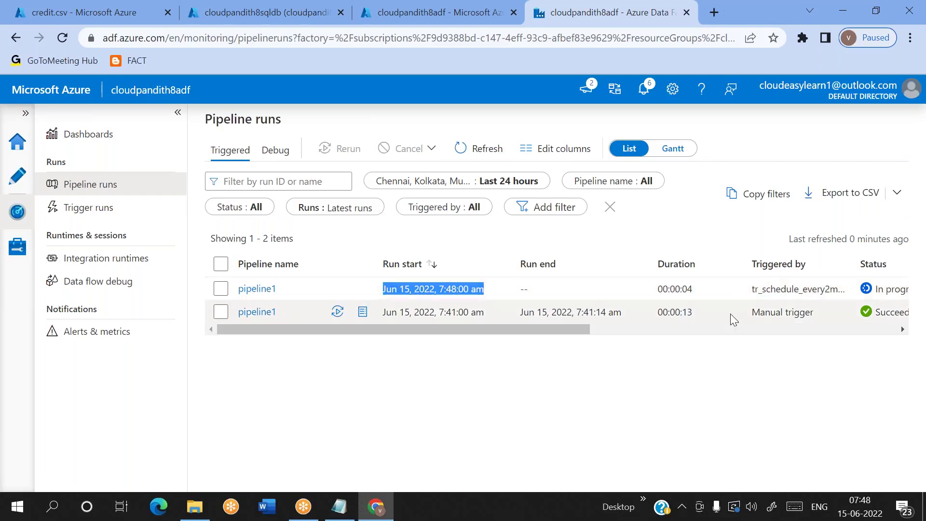
pyautogui.doubleClick(769, 289)
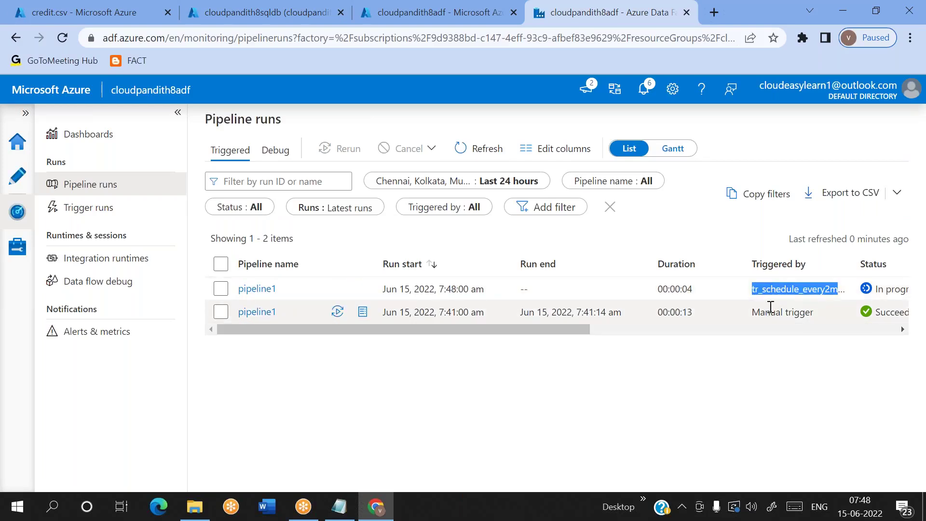
pyautogui.tripleClick(772, 312)
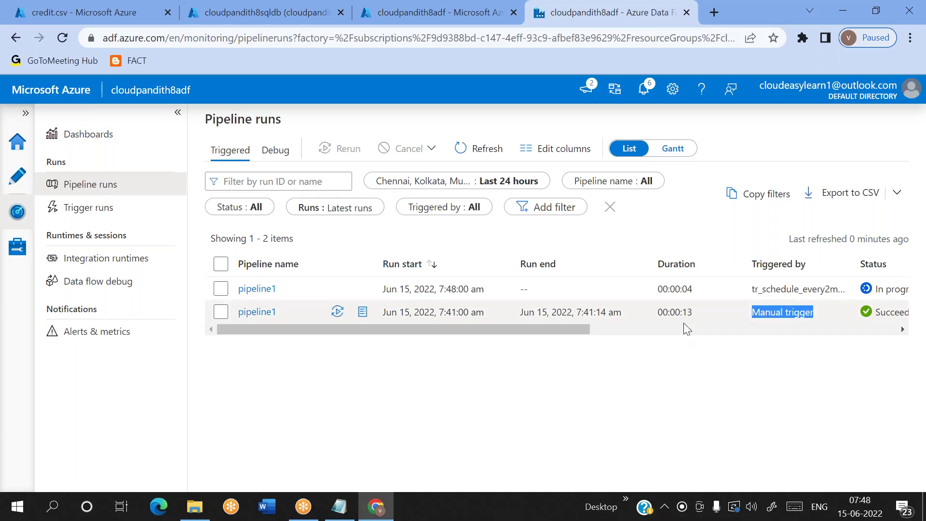
pyautogui.doubleClick(766, 307)
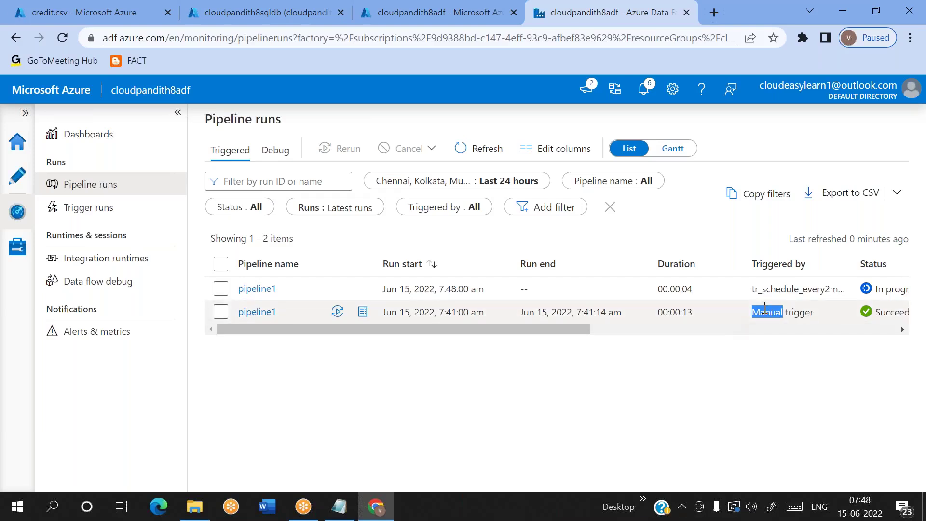
pyautogui.tripleClick(791, 309)
pyautogui.doubleClick(777, 285)
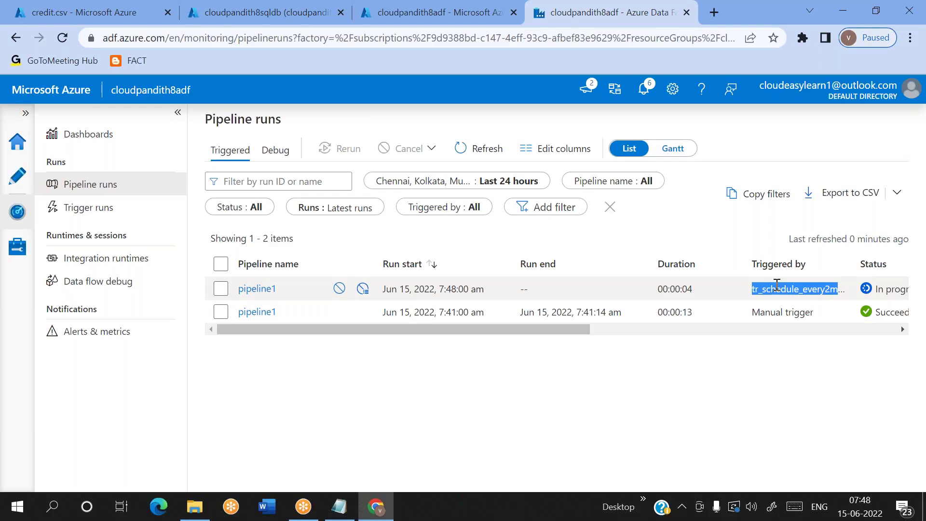
pyautogui.click(470, 149)
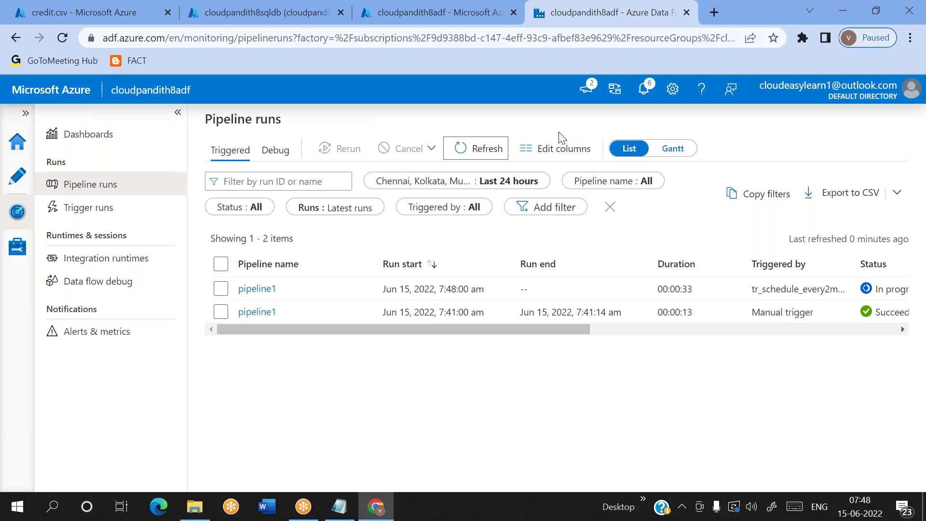
# Step: Refresh the runs repeatedly, then open the 7:48 pipeline1 run's activity runs showing Wait1 in progress
pyautogui.click(640, 24)
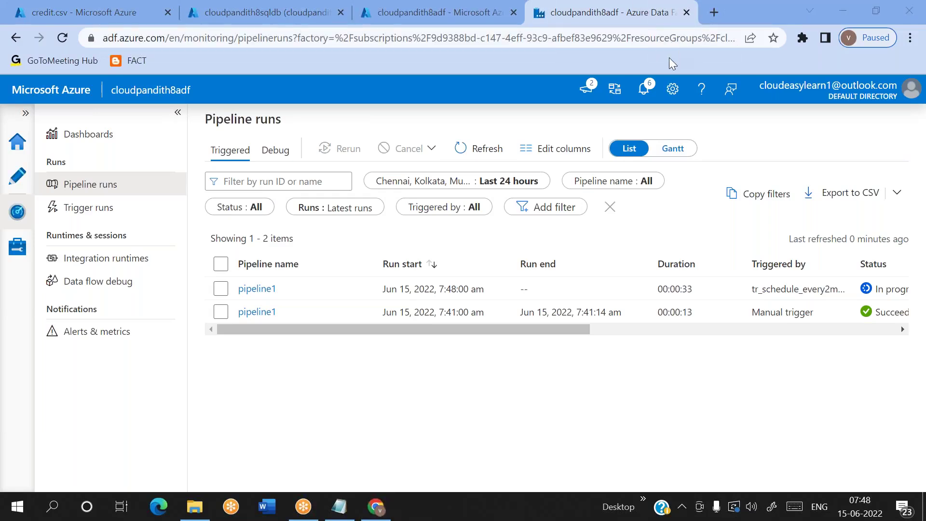
pyautogui.click(480, 148)
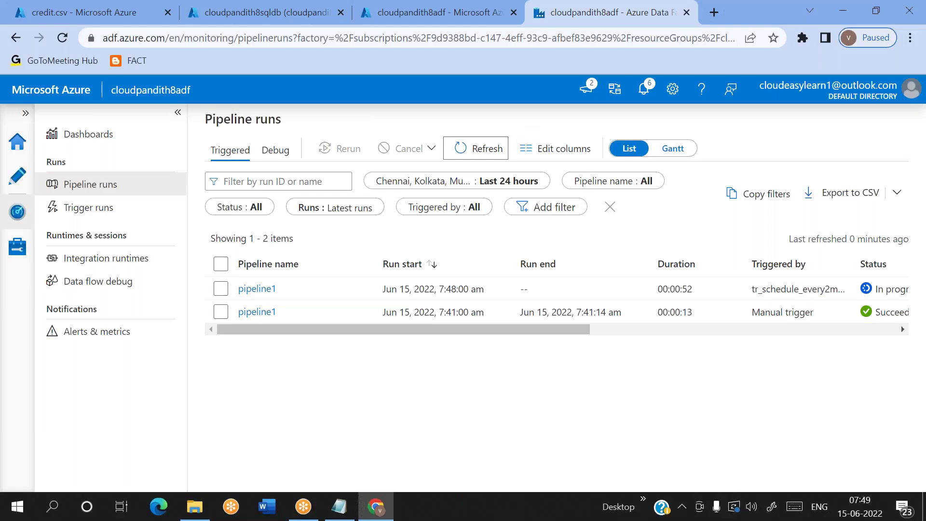
pyautogui.click(472, 155)
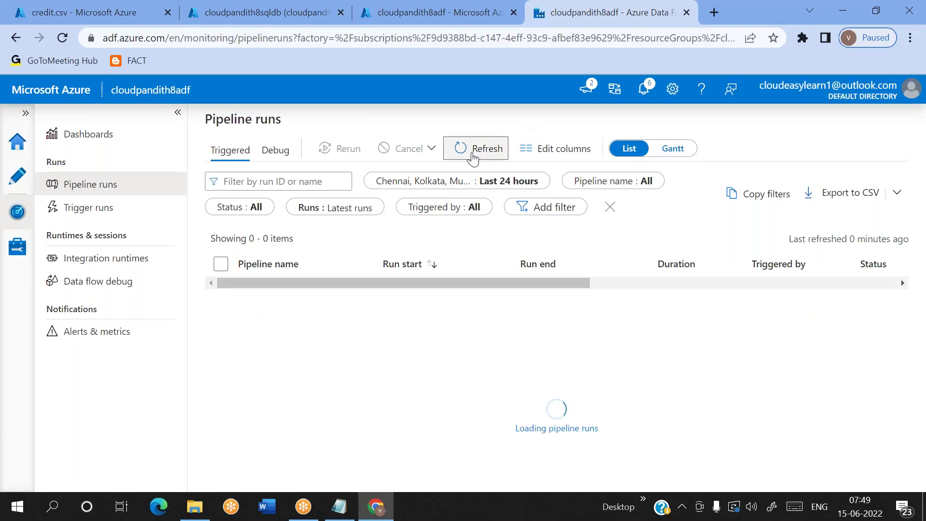
pyautogui.click(473, 156)
pyautogui.click(473, 155)
pyautogui.click(473, 155)
pyautogui.click(473, 156)
pyautogui.click(473, 156)
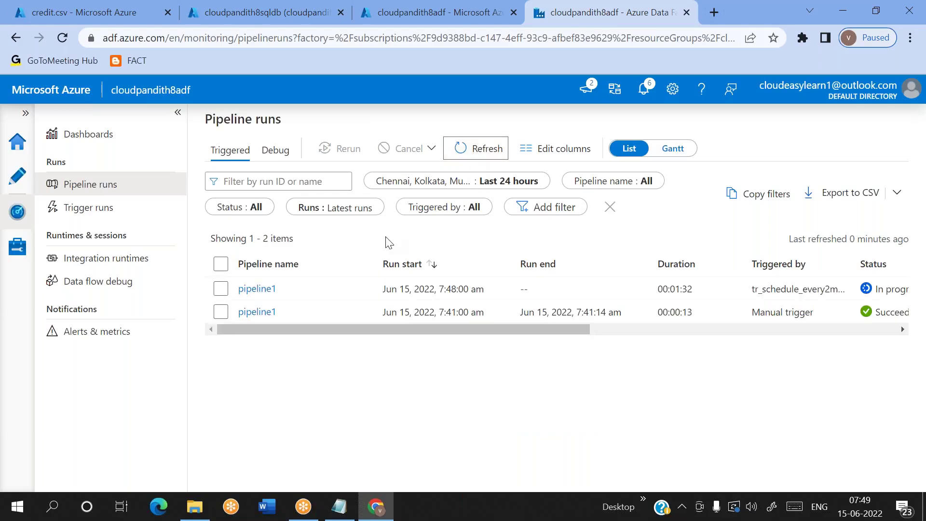
pyautogui.click(257, 289)
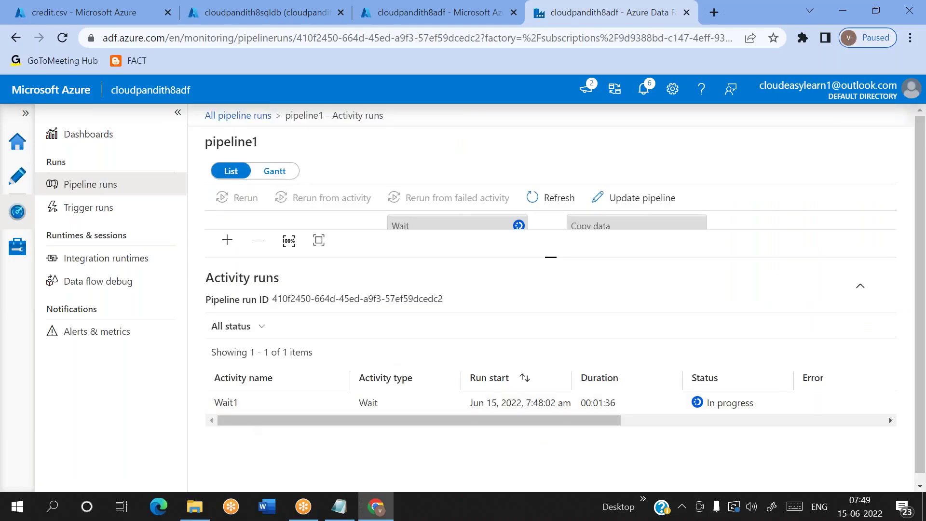
# Step: Return to All pipeline runs and refresh until the 7:50 scheduled run of pipeline1 appears
pyautogui.click(553, 202)
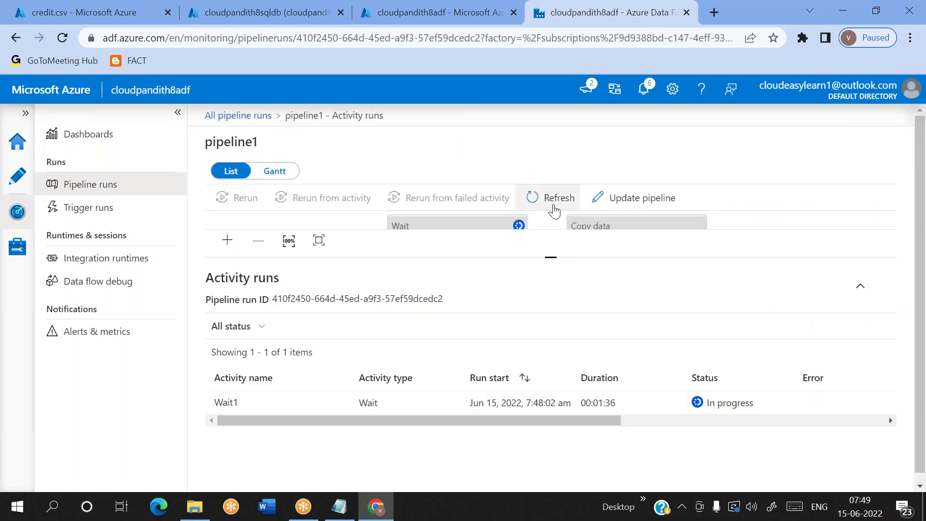
pyautogui.click(256, 118)
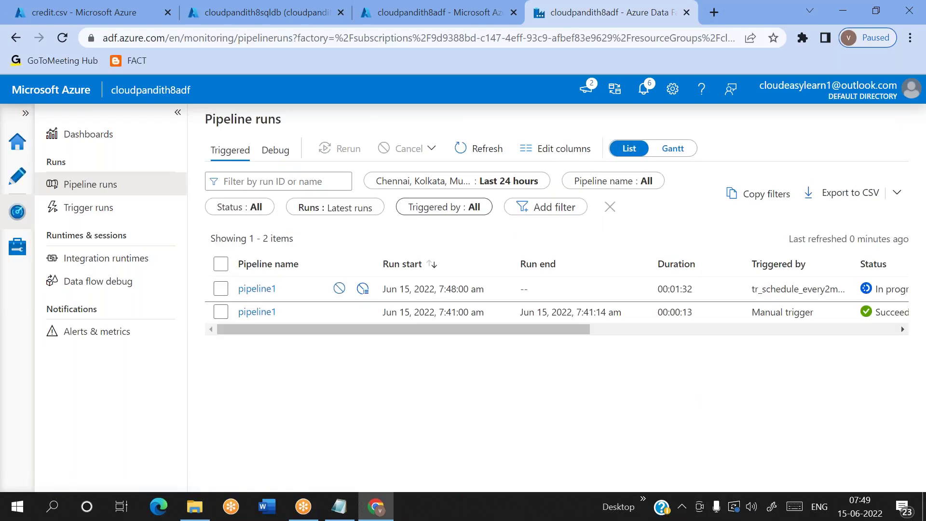
pyautogui.click(472, 151)
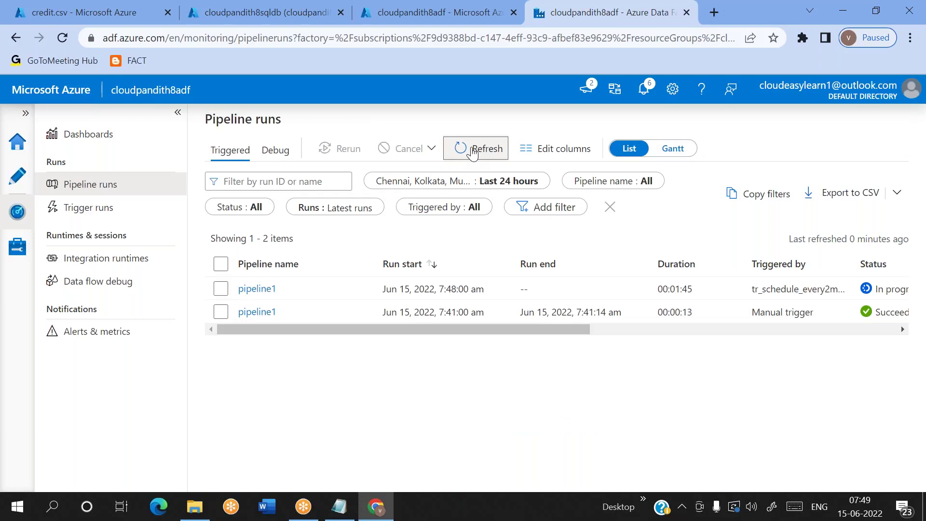
pyautogui.click(473, 151)
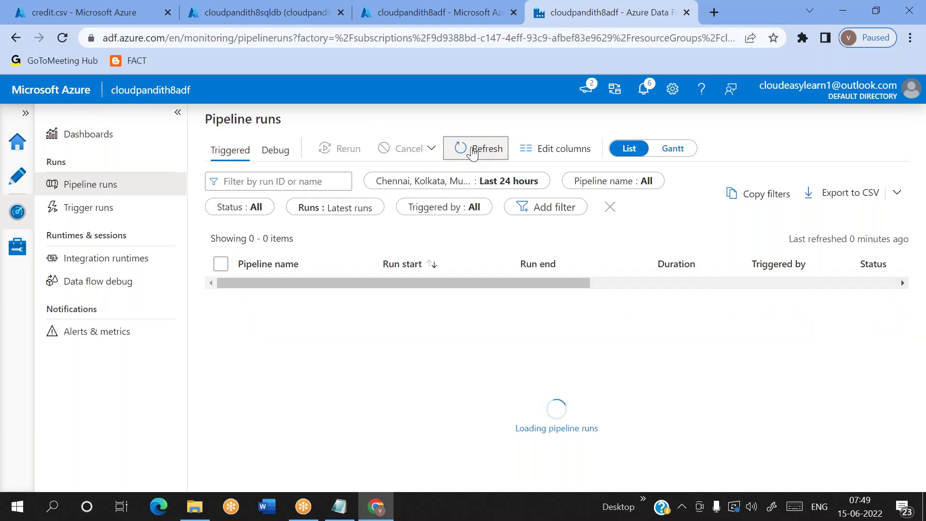
pyautogui.click(473, 151)
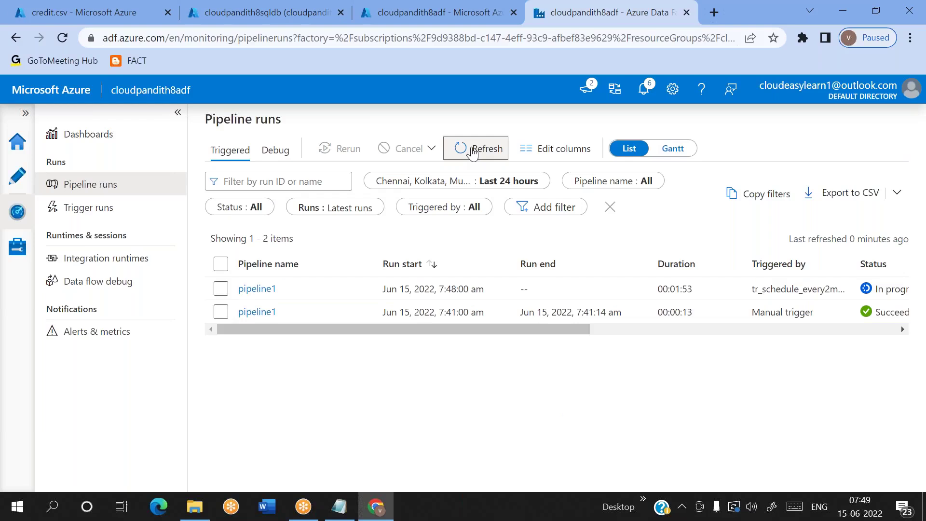
pyautogui.click(473, 151)
pyautogui.click(473, 151)
pyautogui.click(472, 151)
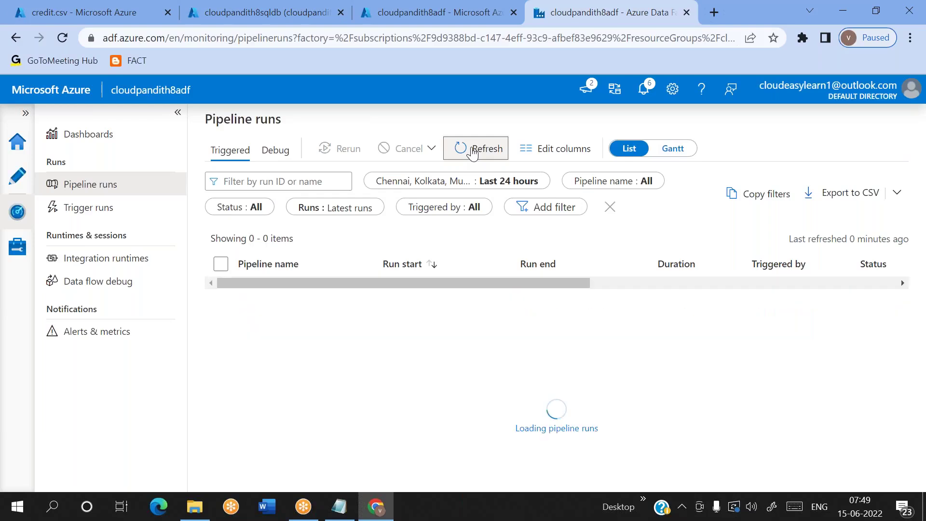
pyautogui.click(472, 151)
pyautogui.click(473, 151)
pyautogui.click(473, 151)
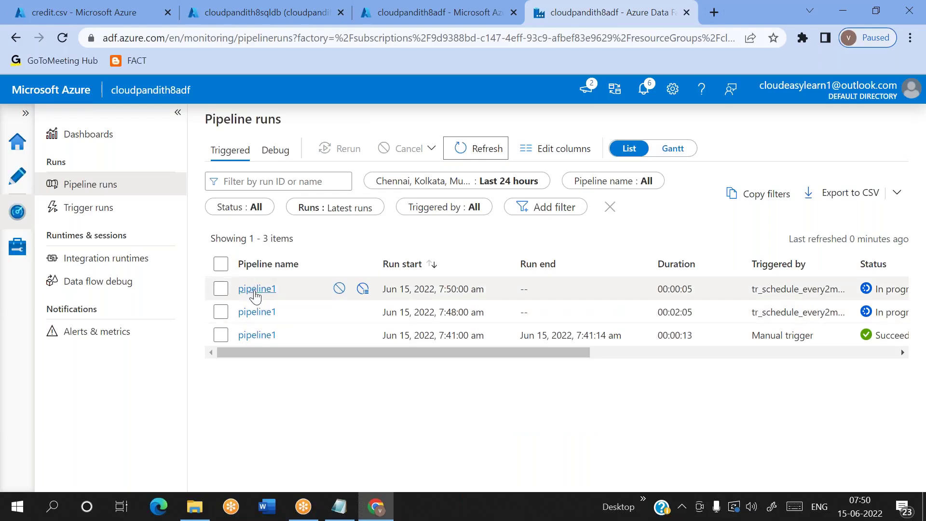
pyautogui.click(486, 154)
# Step: Note that a metadata table maintains pipeline status: in progress ----> success
pyautogui.click(339, 507)
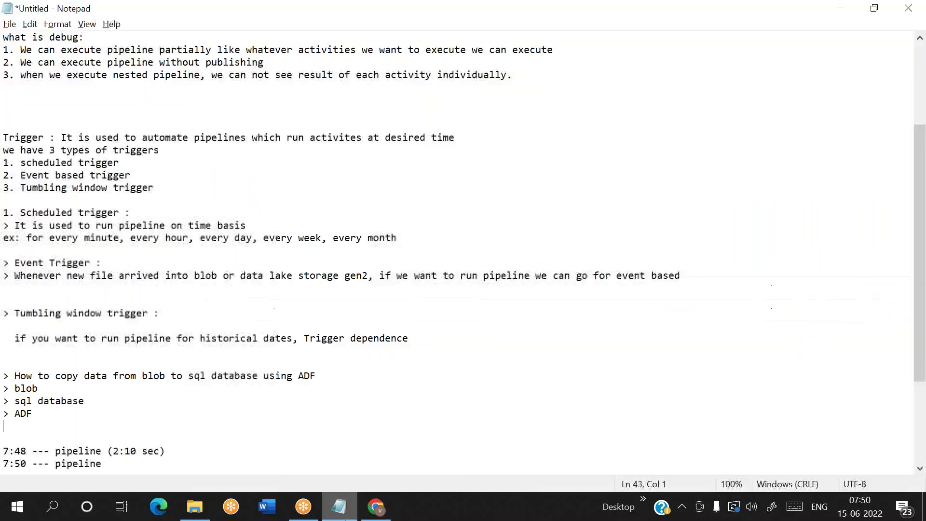
pyautogui.scroll(-3, 253, 440)
pyautogui.click(137, 360)
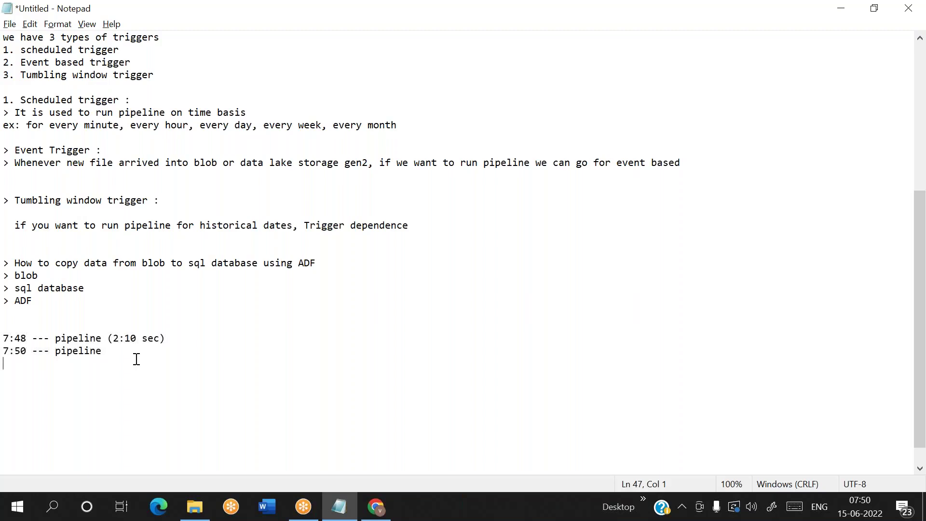
pyautogui.press('Return')
pyautogui.press('Return')
pyautogui.press('Return')
pyautogui.write('metada')
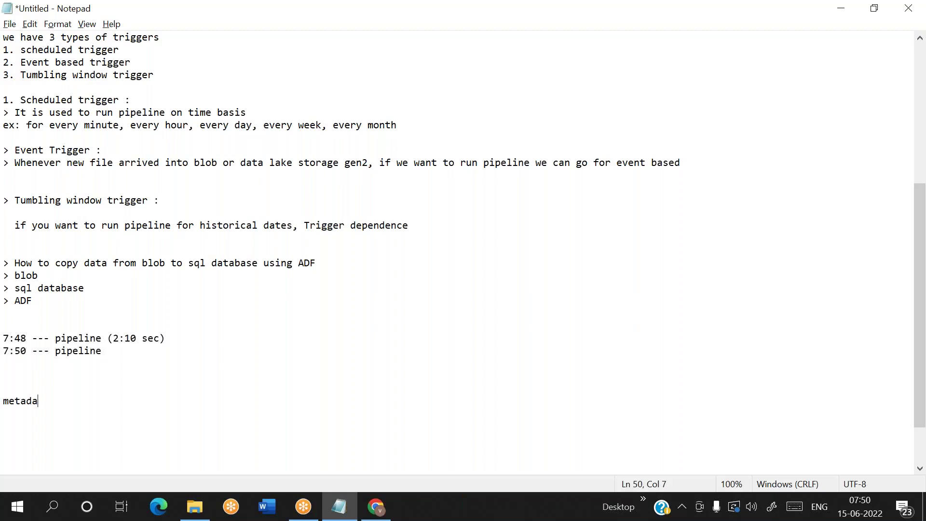
pyautogui.write('ta table --- maita')
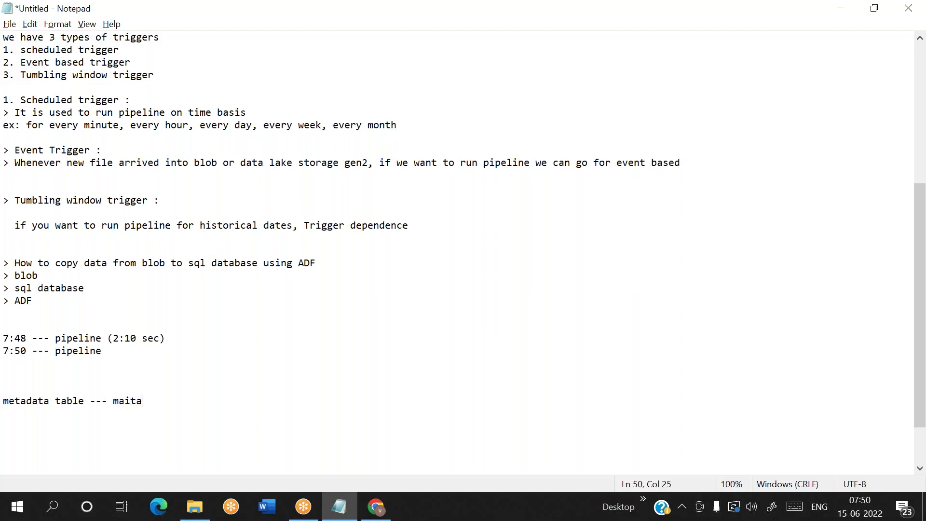
pyautogui.write('in status of pipeline')
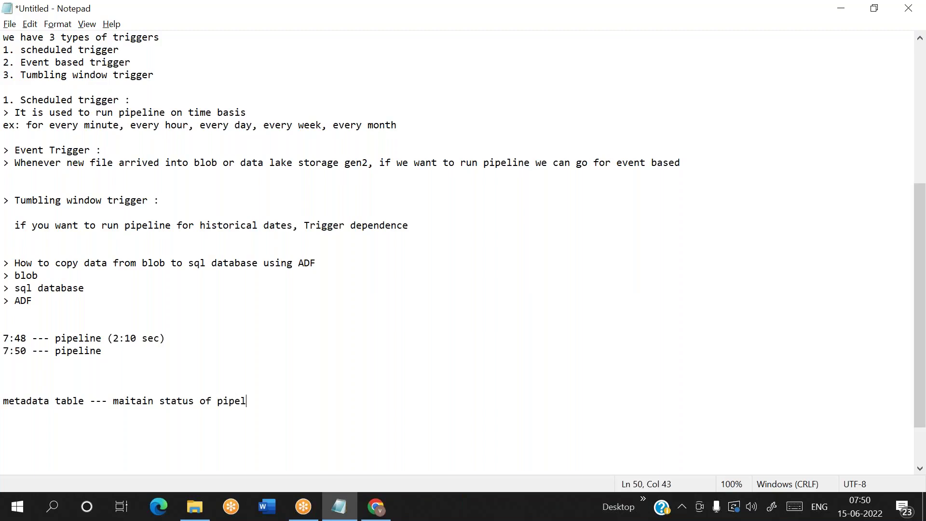
pyautogui.press('Return')
pyautogui.press('Return')
pyautogui.press('BackSpace')
pyautogui.press('BackSpace')
pyautogui.press('BackSpace')
pyautogui.write('e -----> in progress ----> success')
pyautogui.press('Return')
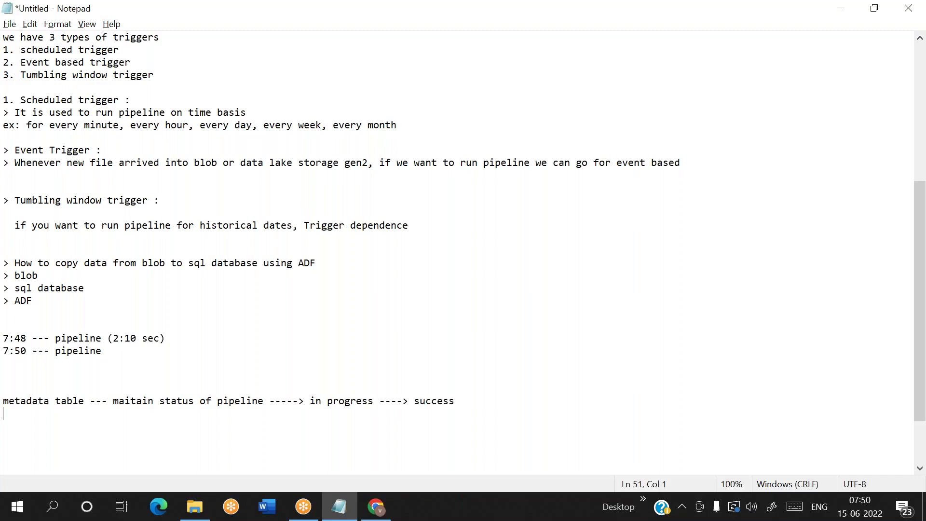
# Step: Add the query 'select * from metadat where status ='success'' below it
pyautogui.write('second  -----> select 8 from  metadat')
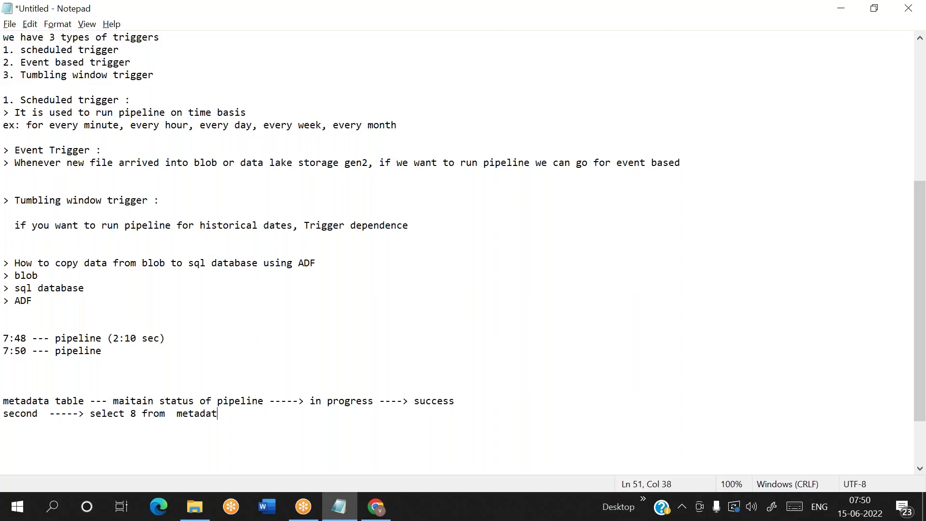
pyautogui.write(" where status ='success")
pyautogui.press('Right')
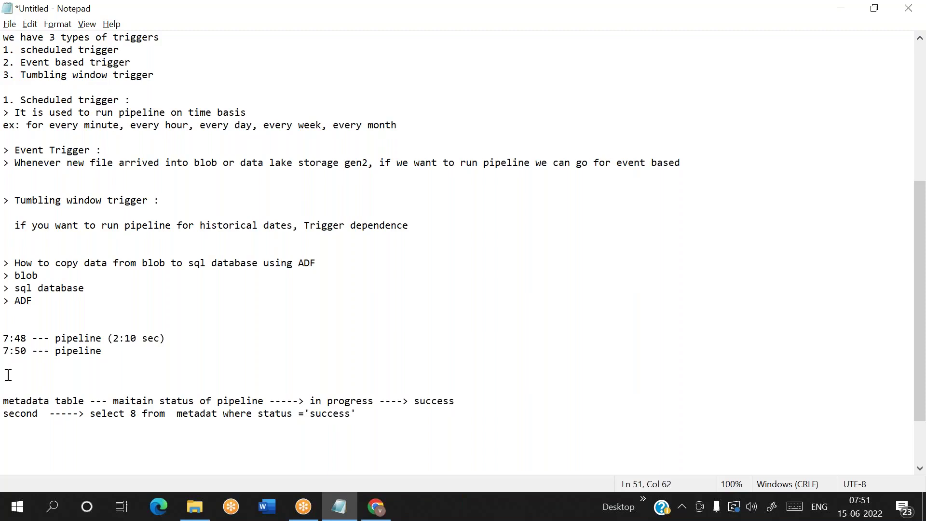
pyautogui.click(141, 415)
pyautogui.press('BackSpace')
pyautogui.write('*')
# Step: Highlight the status flow and the select query to emphasise them
pyautogui.doubleClick(331, 413)
pyautogui.moveTo(453, 401); pyautogui.dragTo(4, 401)
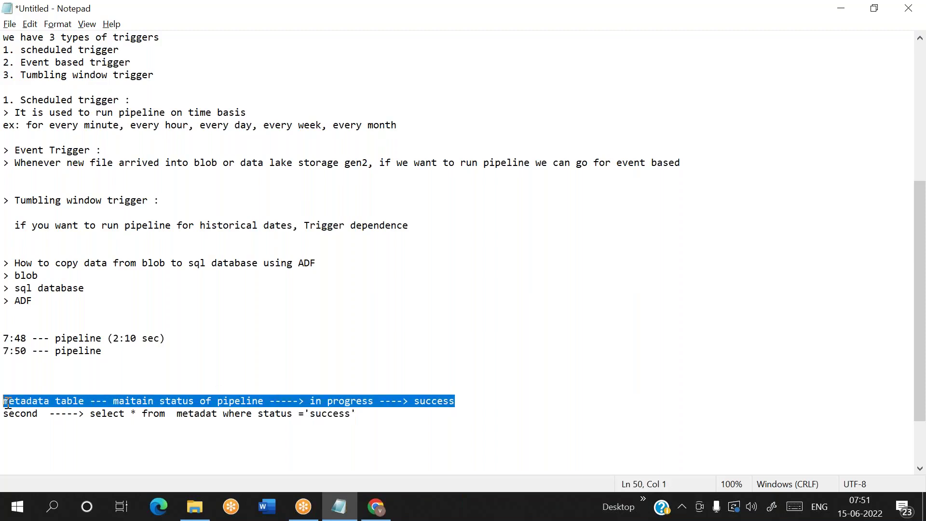
pyautogui.doubleClick(330, 414)
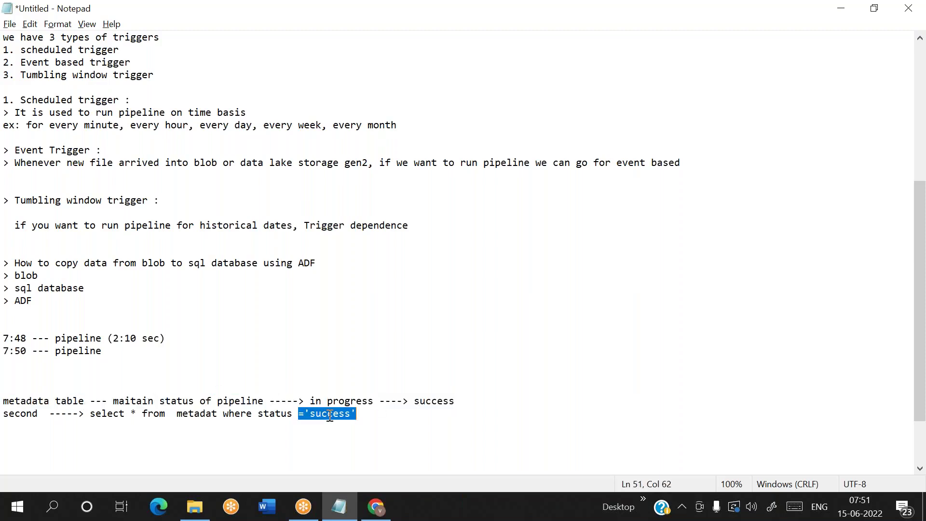
pyautogui.click(384, 410)
pyautogui.moveTo(356, 414); pyautogui.dragTo(90, 416)
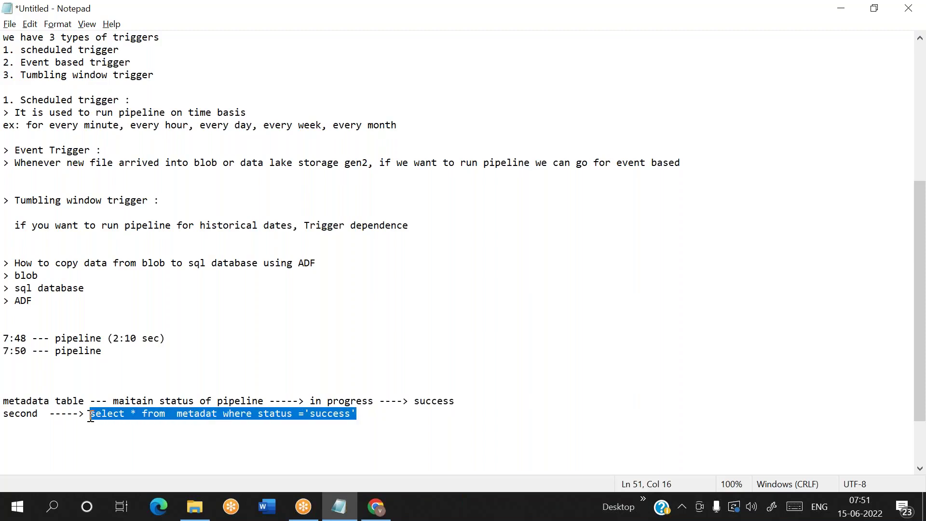
pyautogui.click(355, 414)
pyautogui.moveTo(455, 401); pyautogui.dragTo(172, 395)
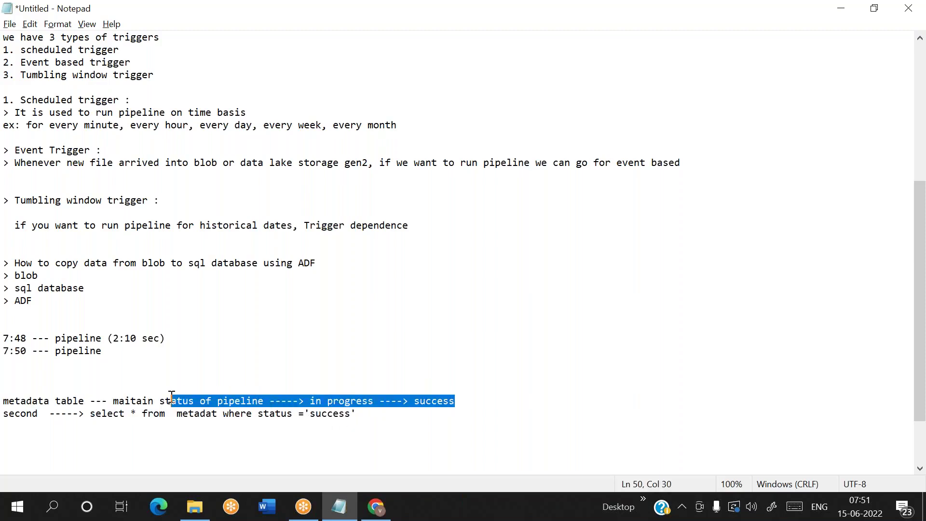
pyautogui.click(360, 415)
pyautogui.moveTo(357, 414); pyautogui.dragTo(86, 416)
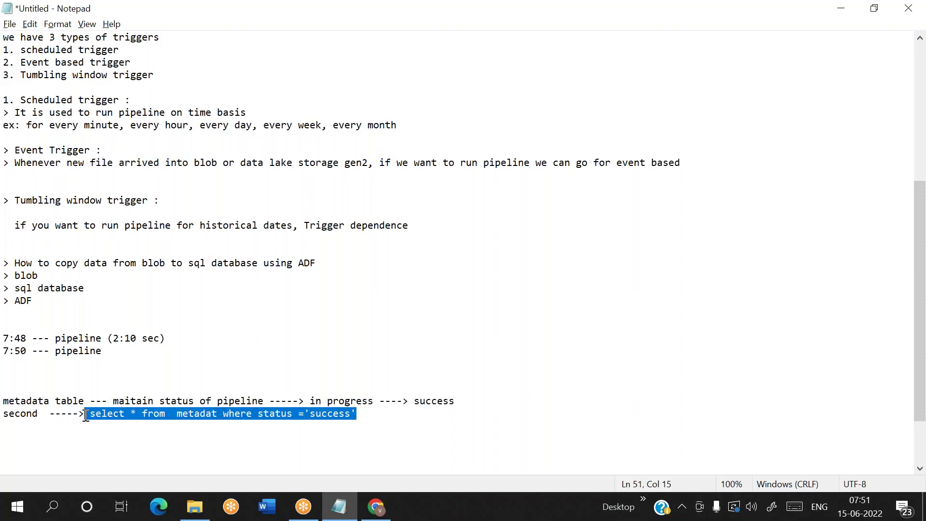
pyautogui.click(391, 417)
pyautogui.press('Return')
pyautogui.press('Return')
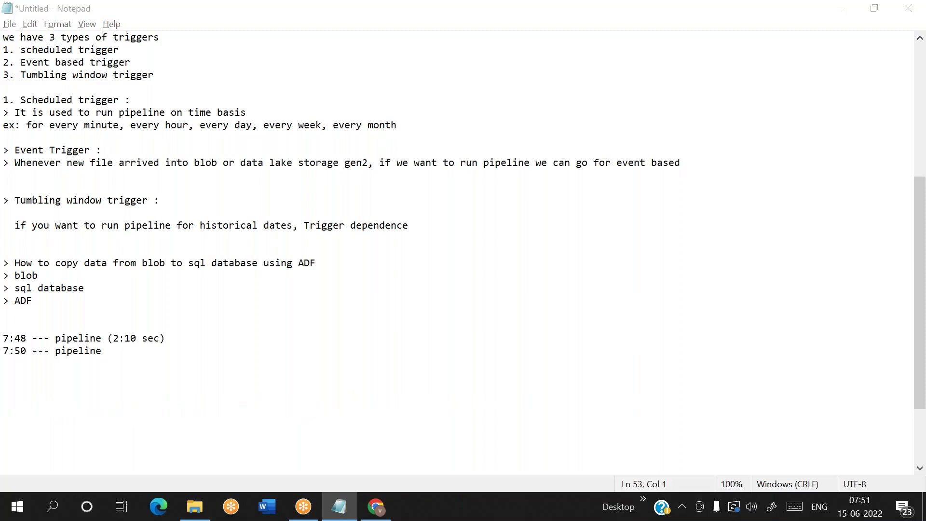
pyautogui.hotkey('alt', 'Tab')
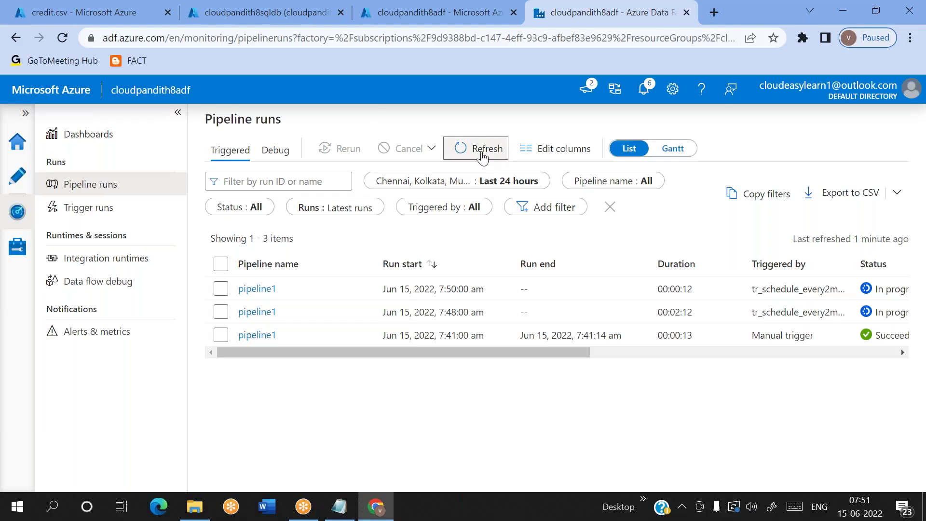
# Step: Refresh Pipeline runs to confirm the 7:48 run succeeded, then return to pipeline1's authoring canvas
pyautogui.click(481, 154)
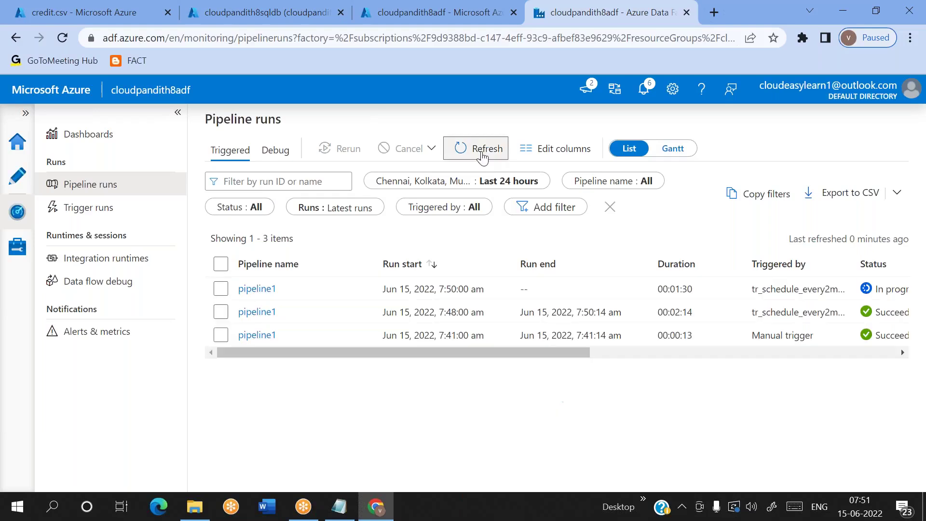
pyautogui.click(481, 154)
pyautogui.click(482, 154)
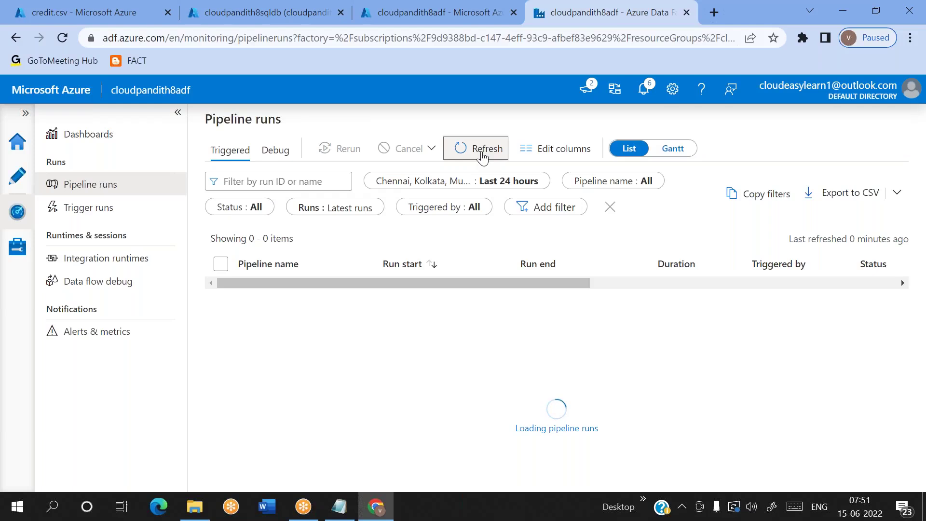
pyautogui.click(482, 154)
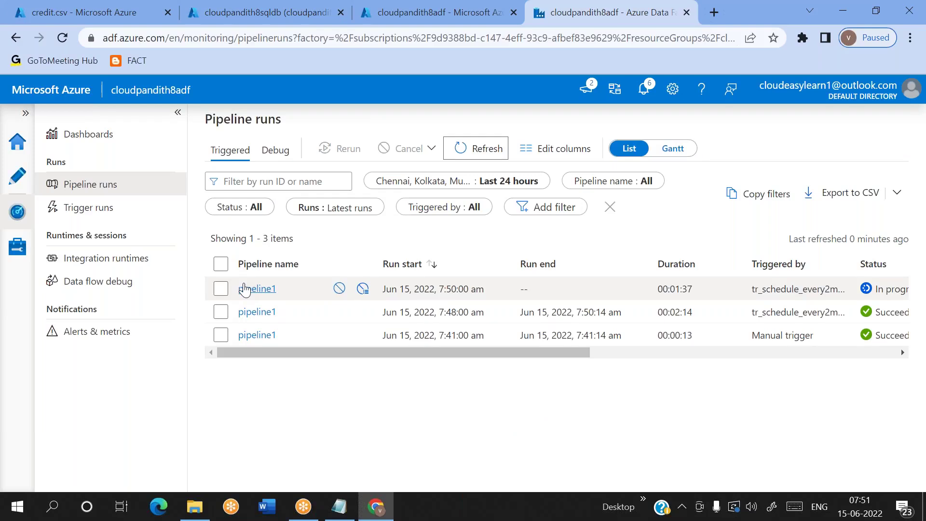
pyautogui.click(17, 177)
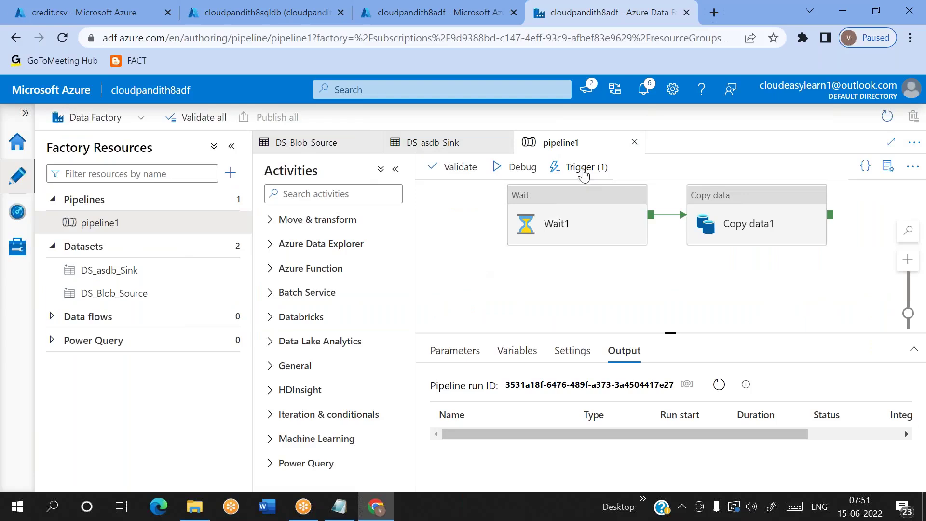
pyautogui.click(583, 171)
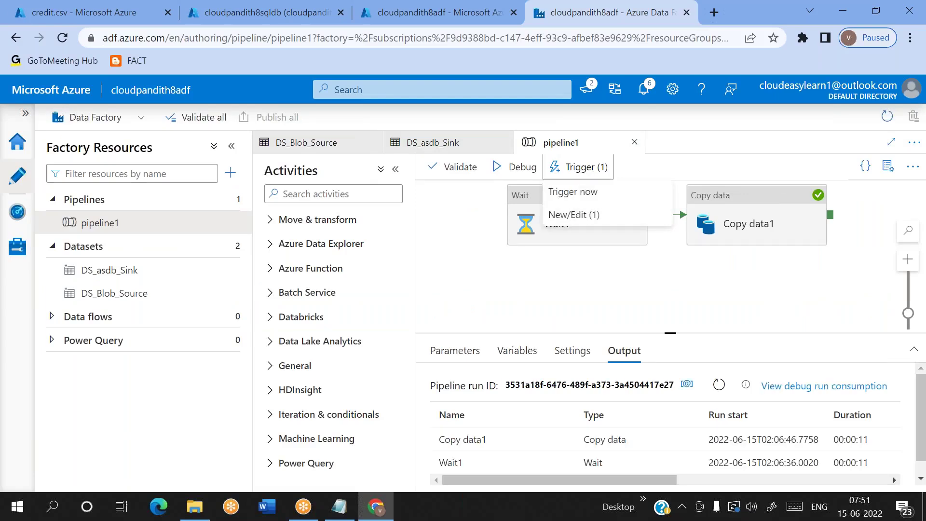
pyautogui.click(559, 215)
pyautogui.click(550, 209)
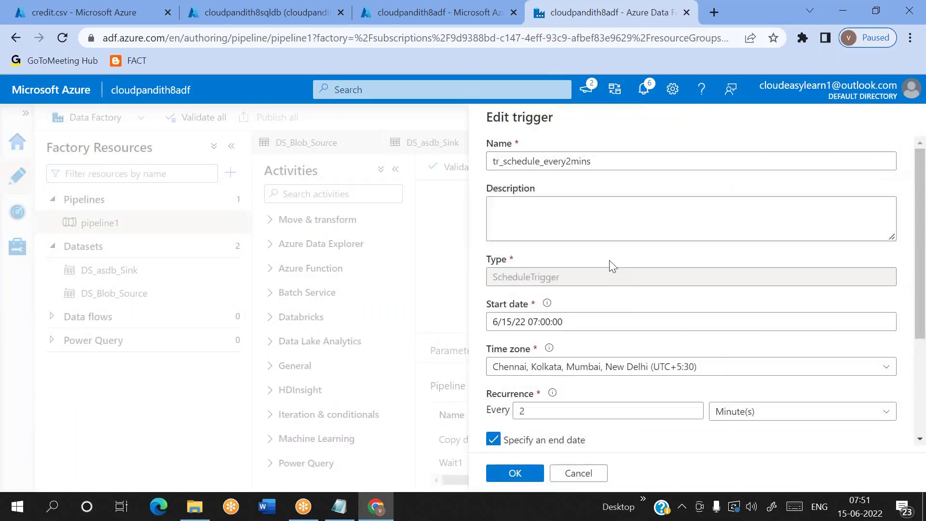
pyautogui.scroll(-1, 618, 289)
pyautogui.scroll(-2, 626, 309)
pyautogui.click(565, 328)
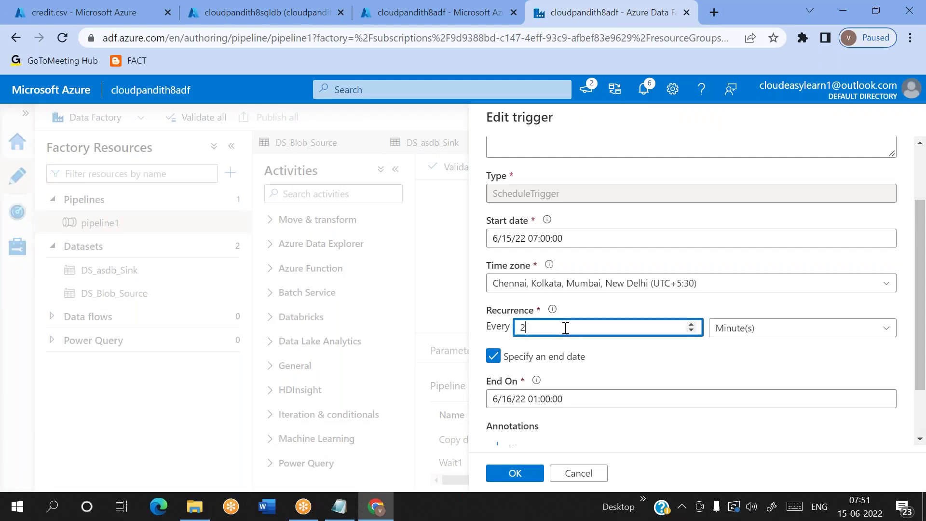
pyautogui.write('1')
pyautogui.click(737, 333)
pyautogui.click(734, 402)
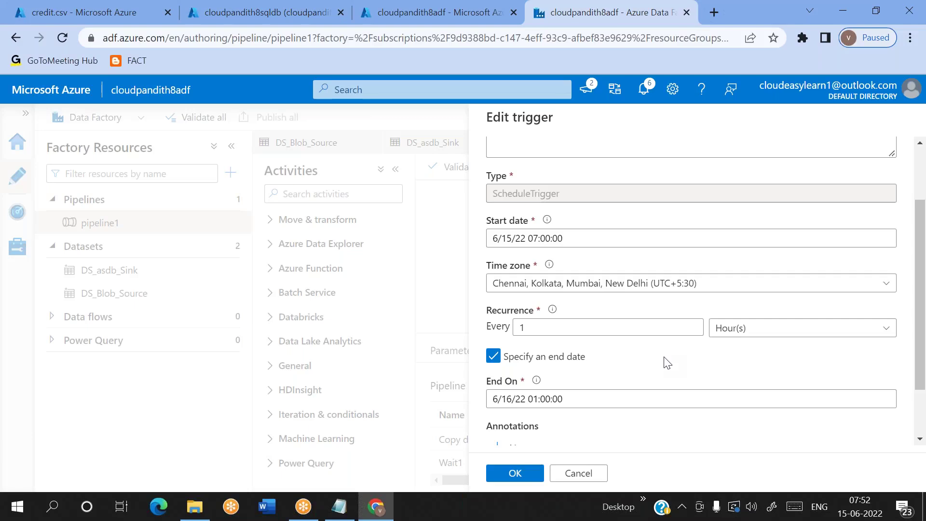
pyautogui.click(538, 330)
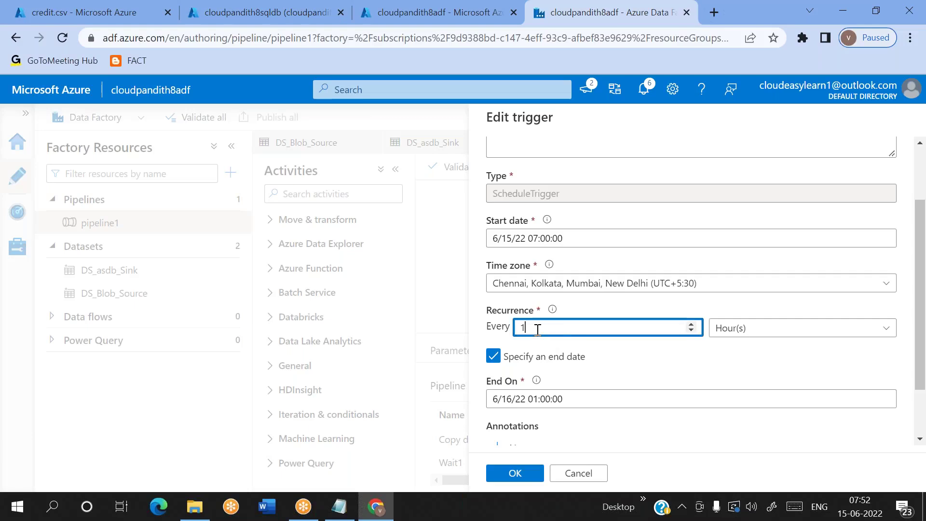
pyautogui.click(514, 474)
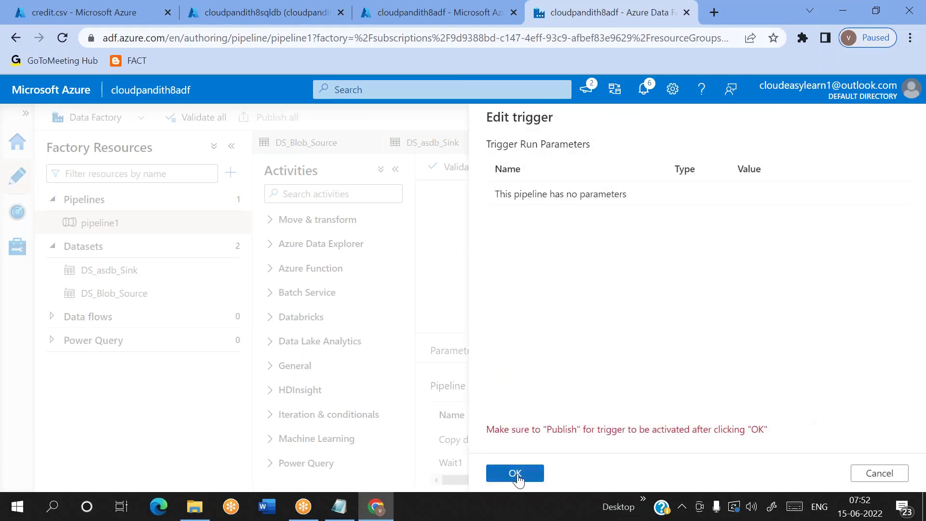
pyautogui.click(890, 473)
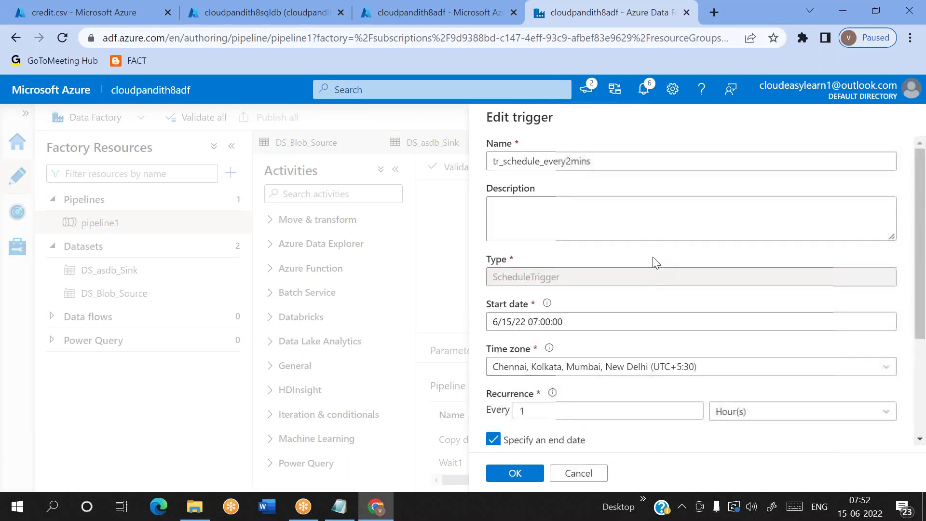
pyautogui.click(579, 474)
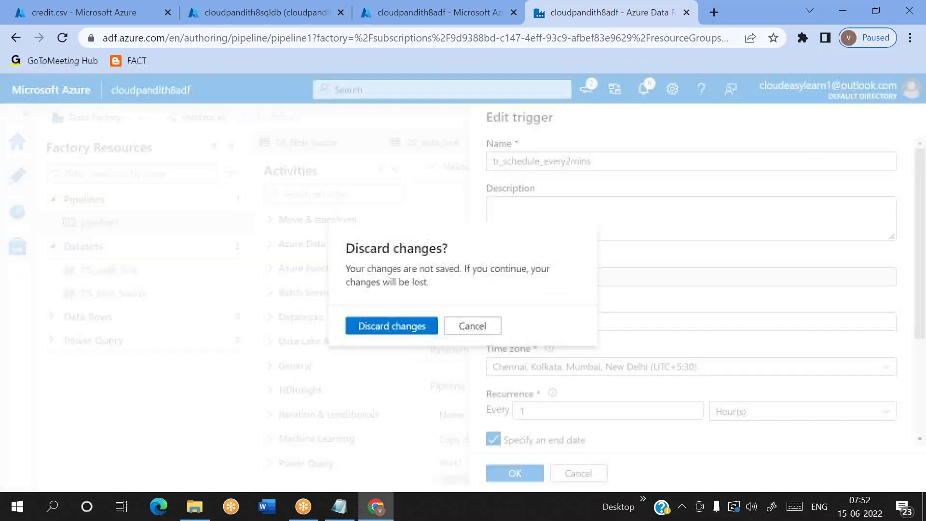
pyautogui.click(389, 333)
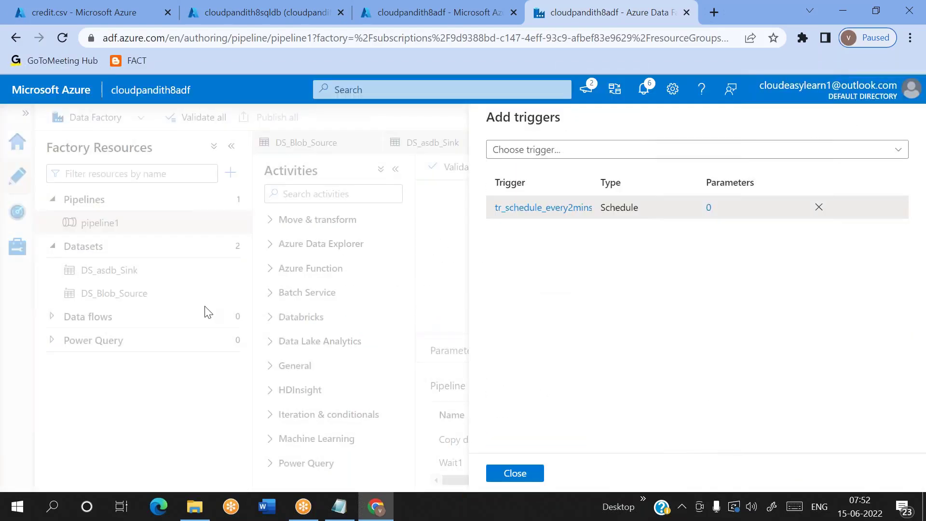
pyautogui.click(510, 472)
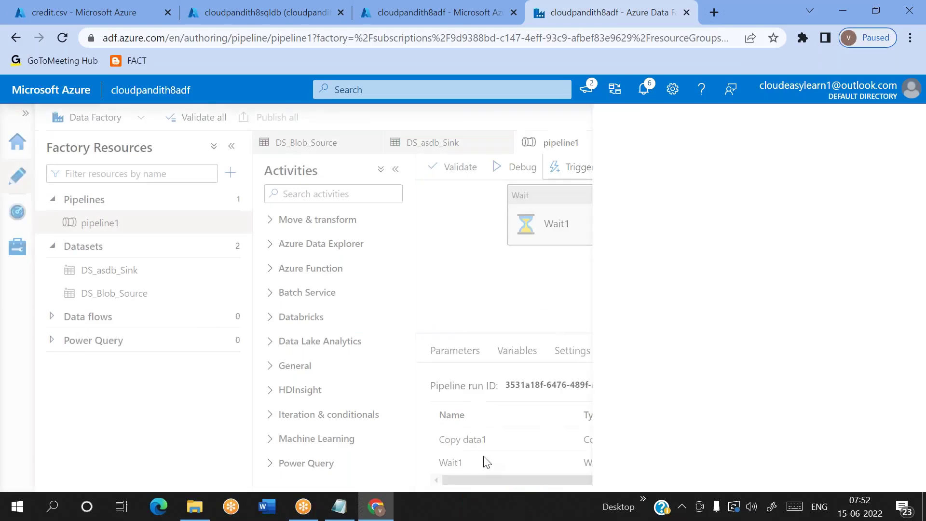
pyautogui.click(17, 247)
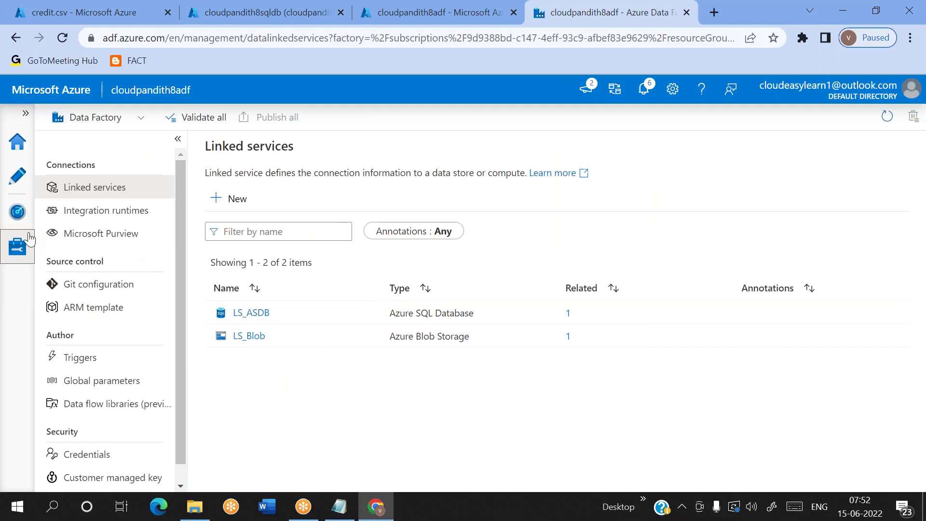
# Step: Delete tr_schedule_every2mins from the Triggers list and go back to pipeline1's canvas
pyautogui.scroll(-1, 127, 379)
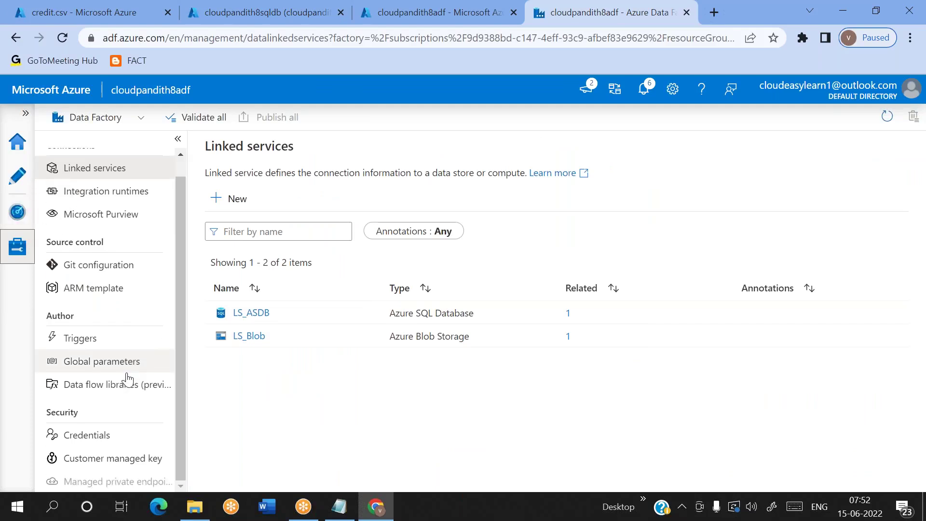
pyautogui.click(87, 340)
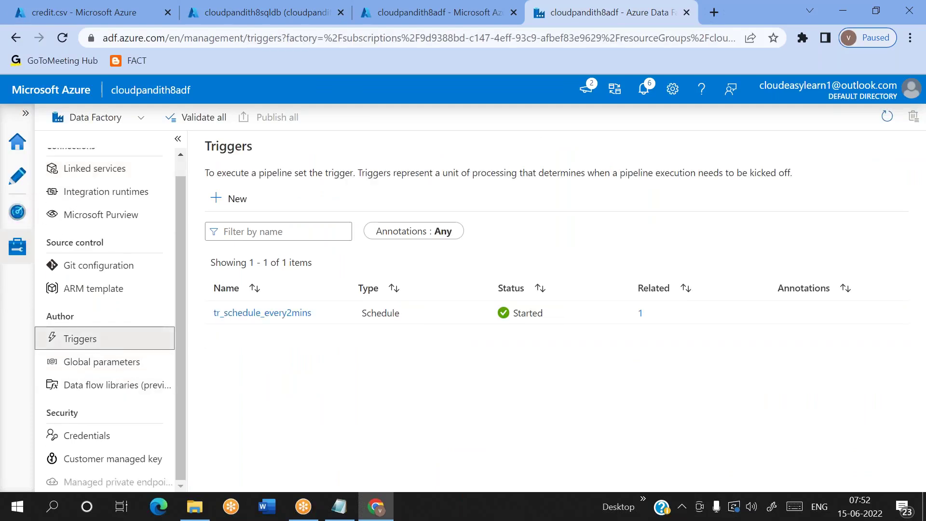
pyautogui.click(337, 313)
pyautogui.click(374, 326)
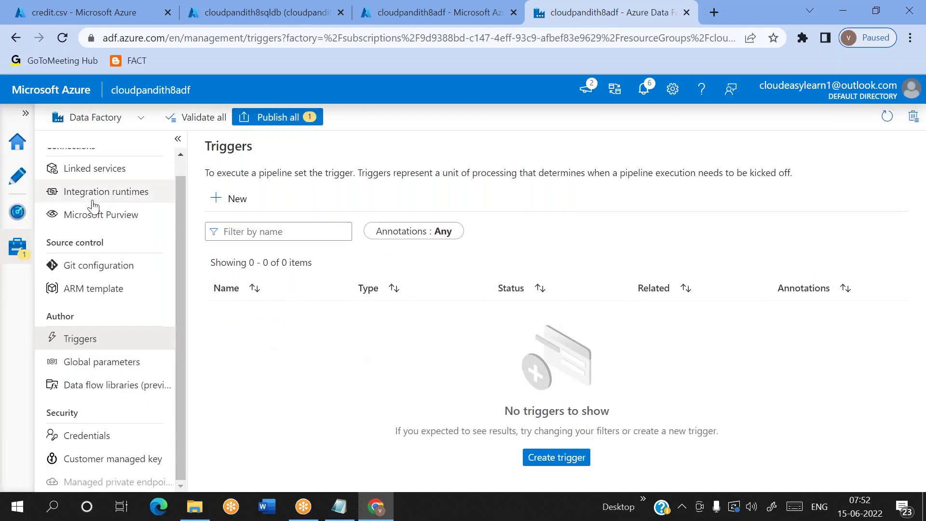
pyautogui.click(11, 180)
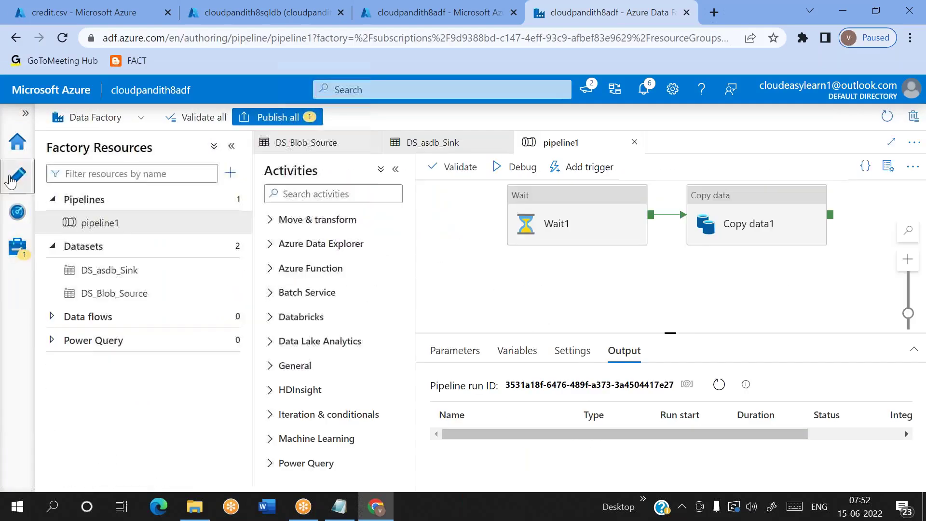
# Step: Start a new trigger for pipeline1 named tr_schedule_everyhour, replacing the default trigger1
pyautogui.click(585, 168)
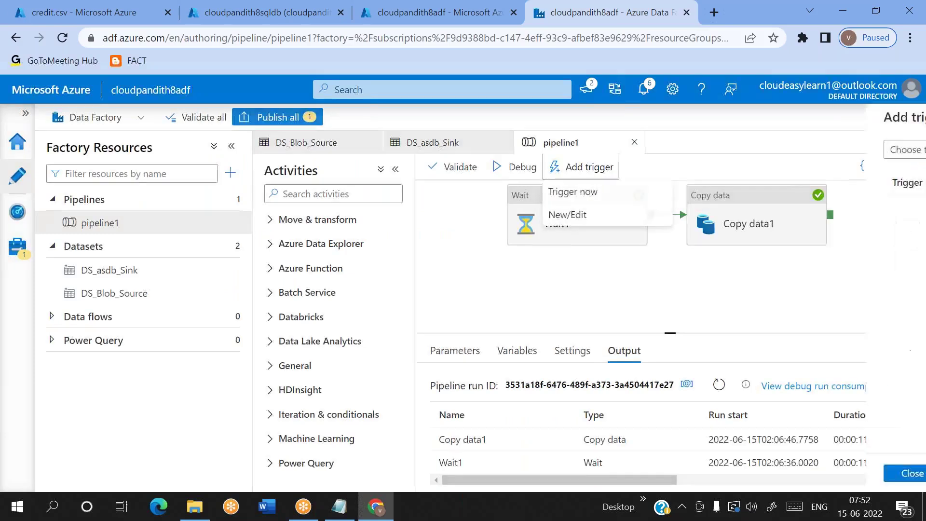
pyautogui.click(574, 216)
pyautogui.click(555, 155)
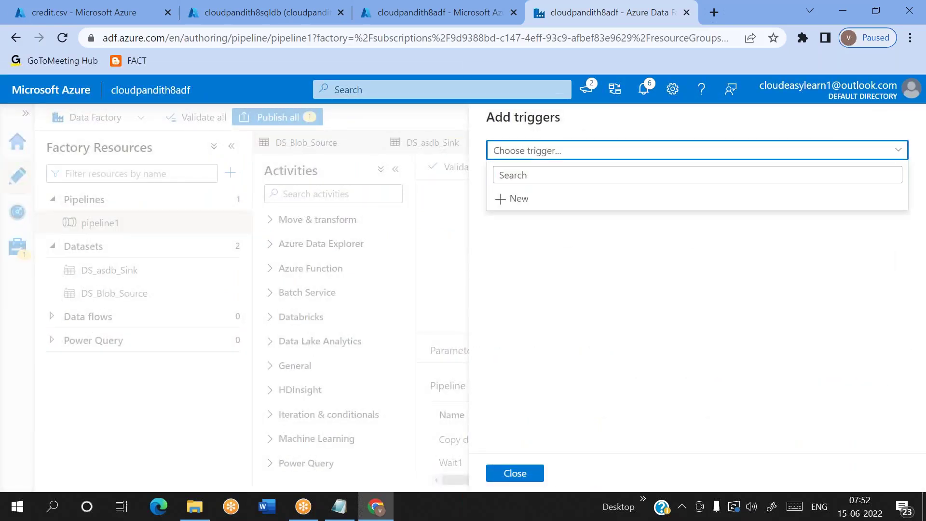
pyautogui.click(522, 198)
pyautogui.click(581, 161)
pyautogui.hotkey('ctrl', 'a')
pyautogui.press('BackSpace')
pyautogui.write('tr')
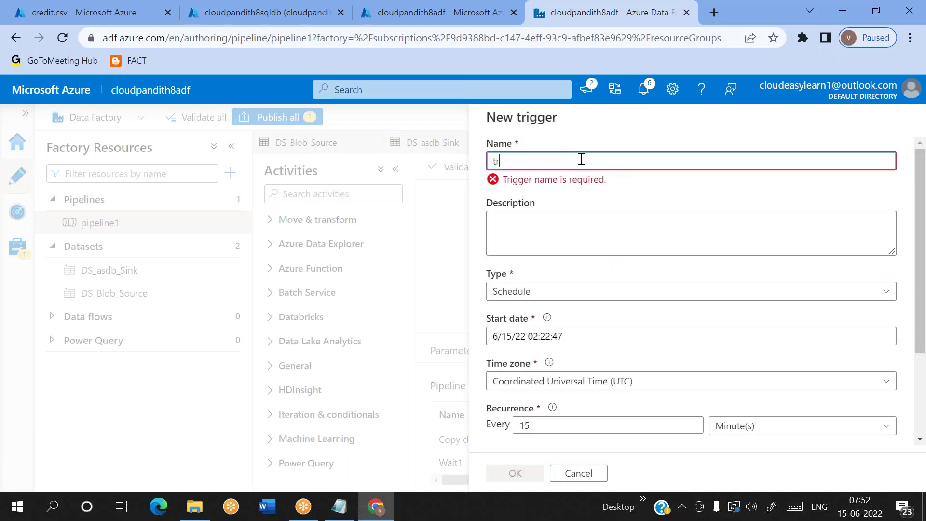
pyautogui.write('_schedule')
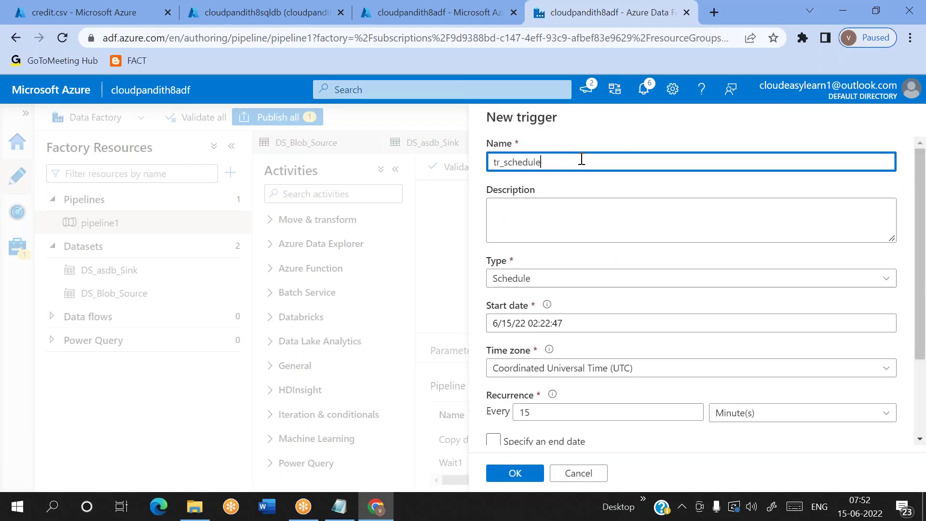
pyautogui.write('_everyhour')
# Step: Set the time zone to Chennai, Kolkata, Mumbai, New Delhi, keep the start date, and recur every 1 Hour
pyautogui.scroll(-2, 627, 313)
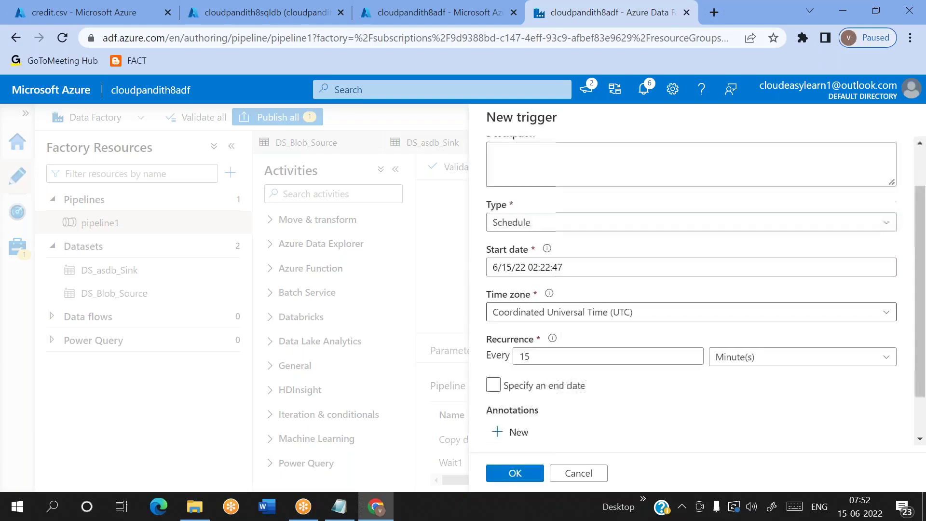
pyautogui.click(627, 313)
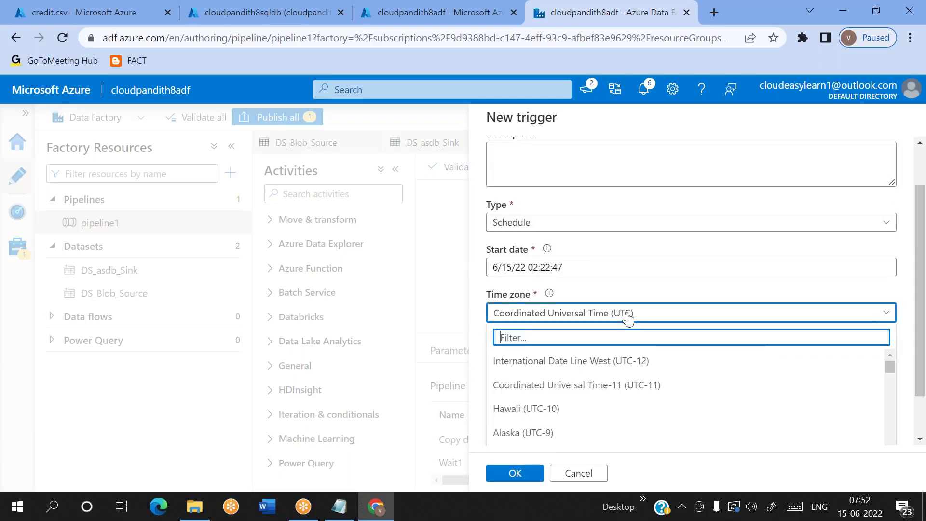
pyautogui.write('chenn')
pyautogui.click(574, 362)
pyautogui.click(563, 268)
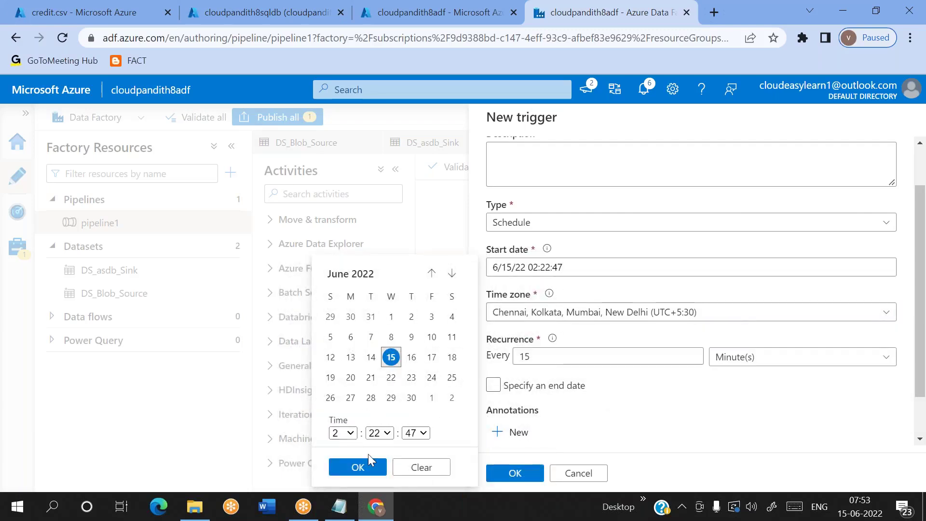
pyautogui.click(357, 466)
pyautogui.scroll(-1, 569, 267)
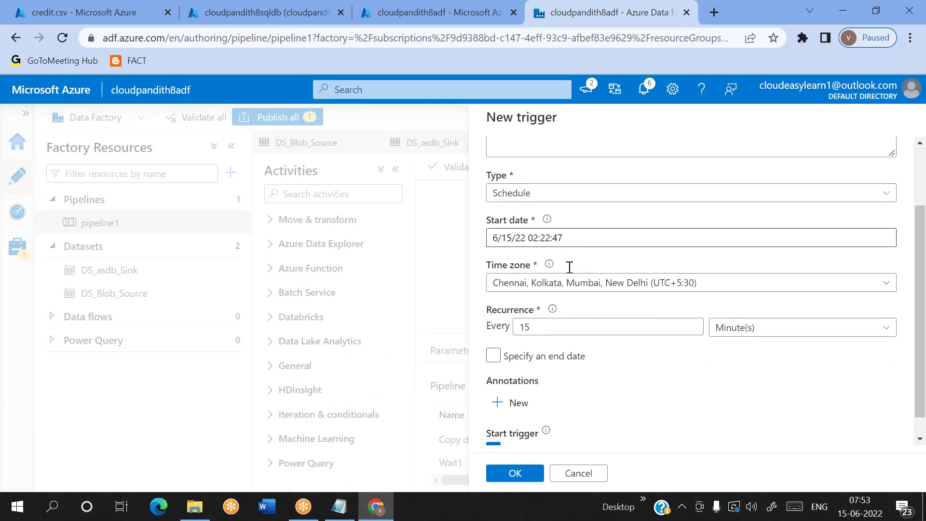
pyautogui.click(539, 300)
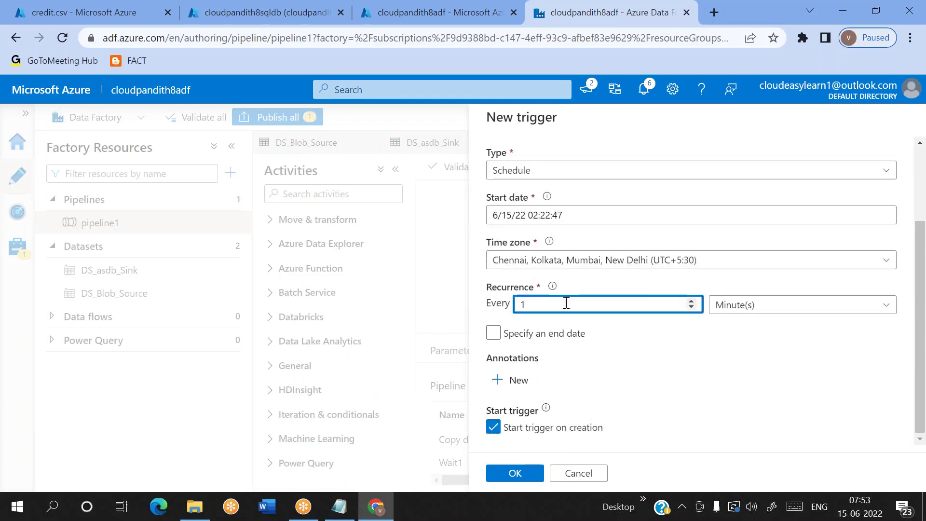
pyautogui.click(753, 311)
pyautogui.click(734, 377)
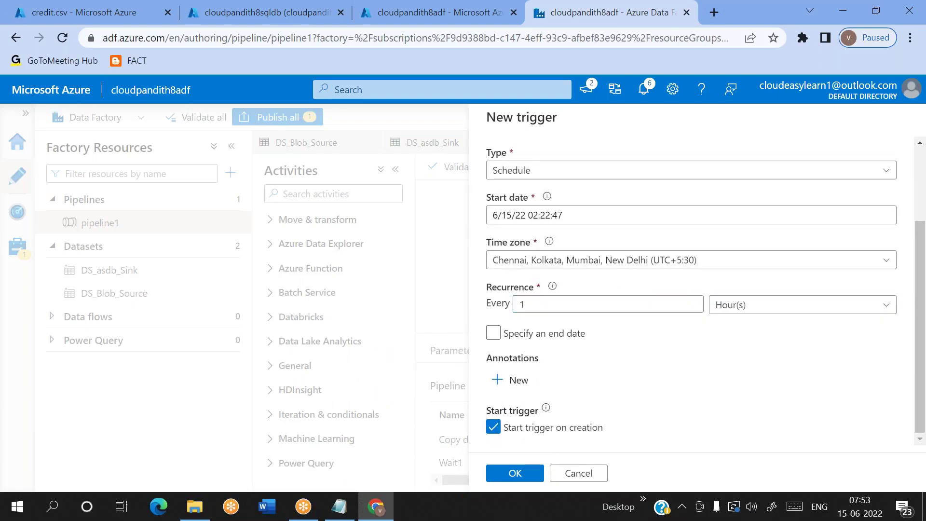
# Step: Add an end date of June 15 with end hour 12 (6/15/22 12:22:47)
pyautogui.click(514, 336)
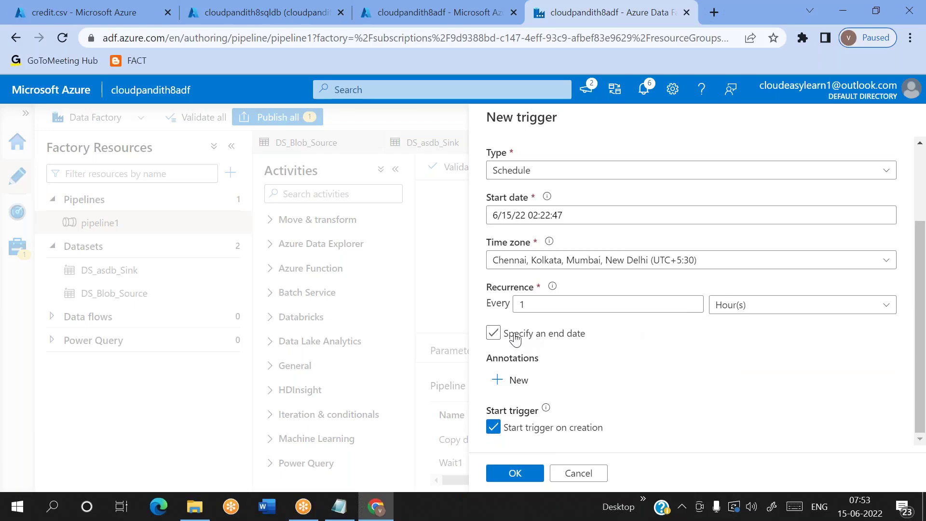
pyautogui.click(583, 374)
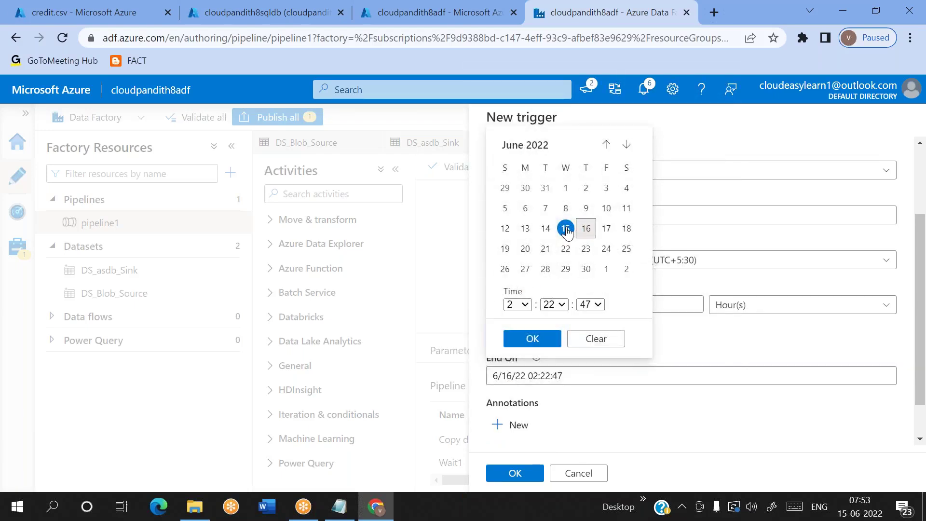
pyautogui.click(567, 229)
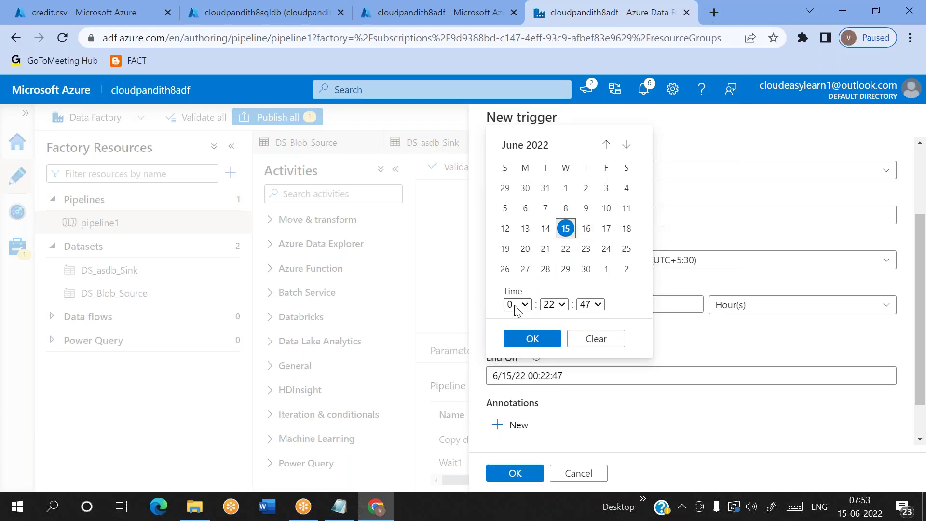
pyautogui.click(517, 304)
pyautogui.scroll(-2, 518, 284)
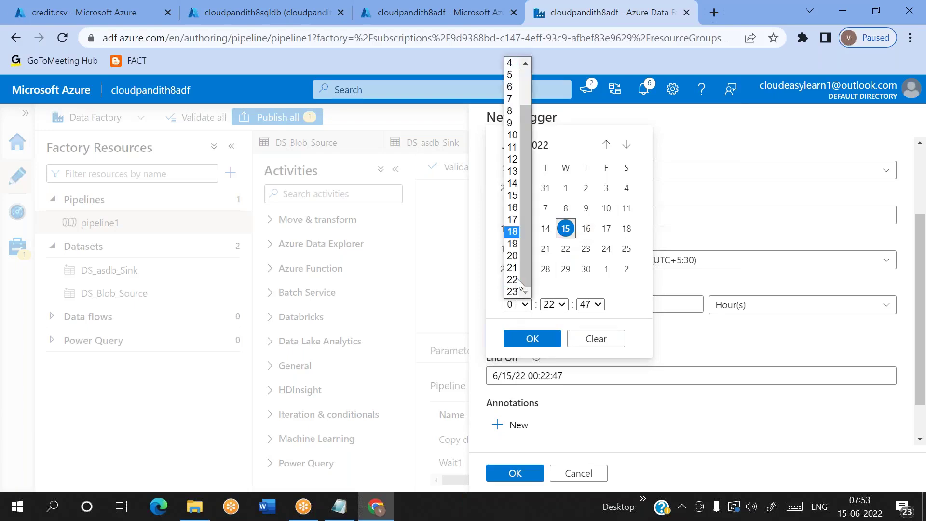
pyautogui.scroll(2, 517, 232)
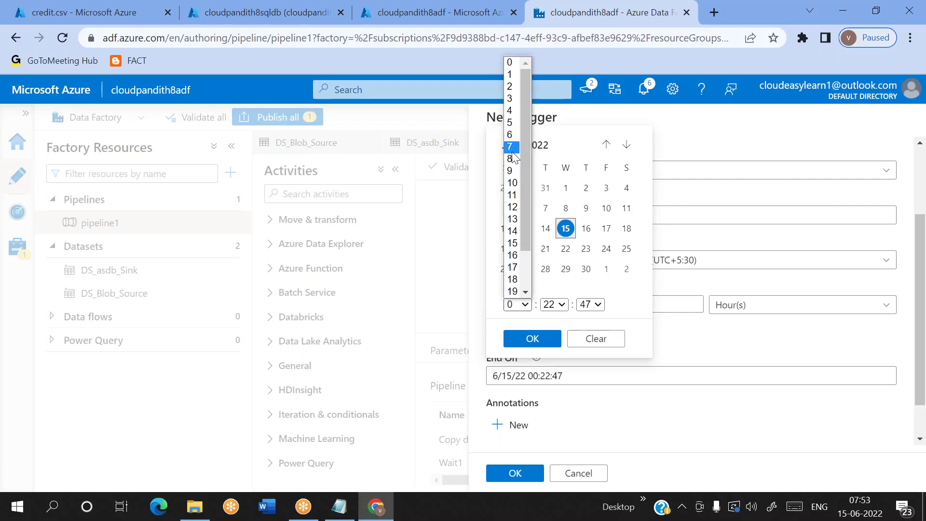
pyautogui.click(513, 208)
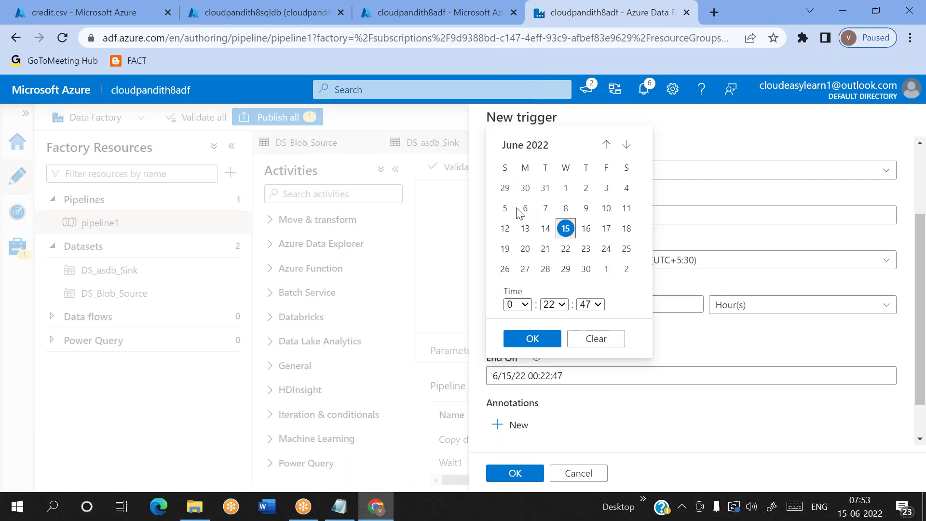
pyautogui.click(539, 340)
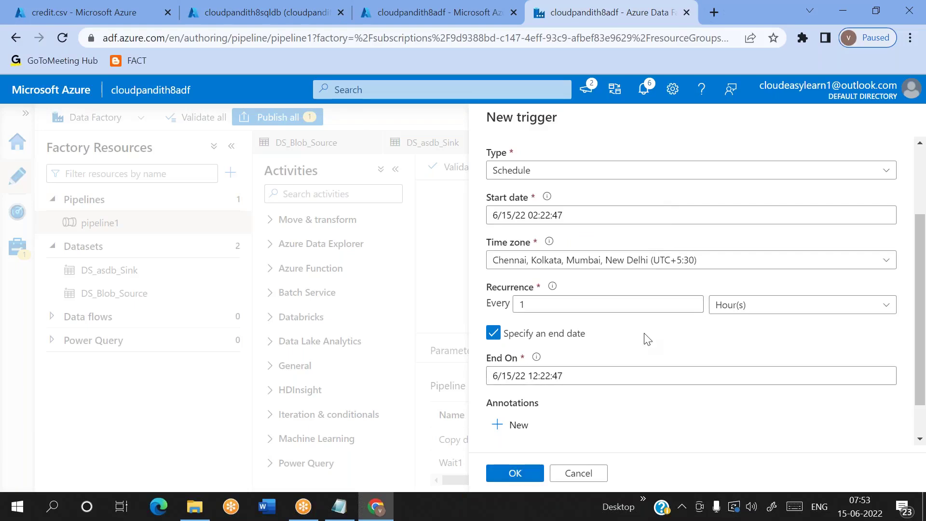
pyautogui.moveTo(865, 509)
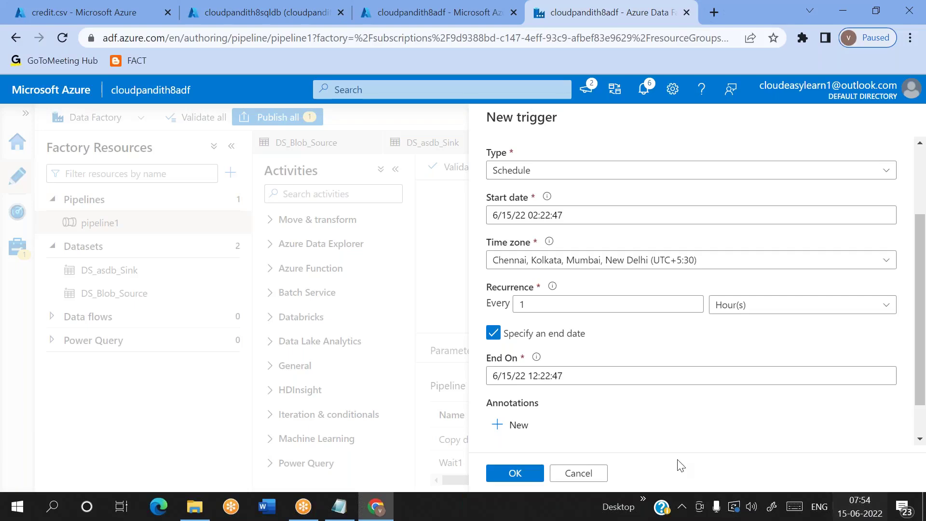
# Step: Recheck the end date, then confirm the schedule and attach the trigger to pipeline1
pyautogui.click(544, 377)
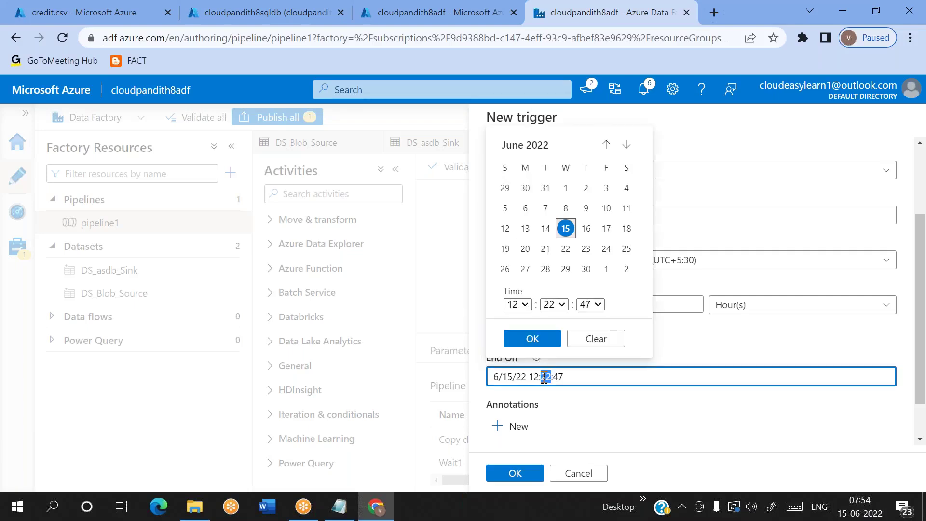
pyautogui.click(635, 441)
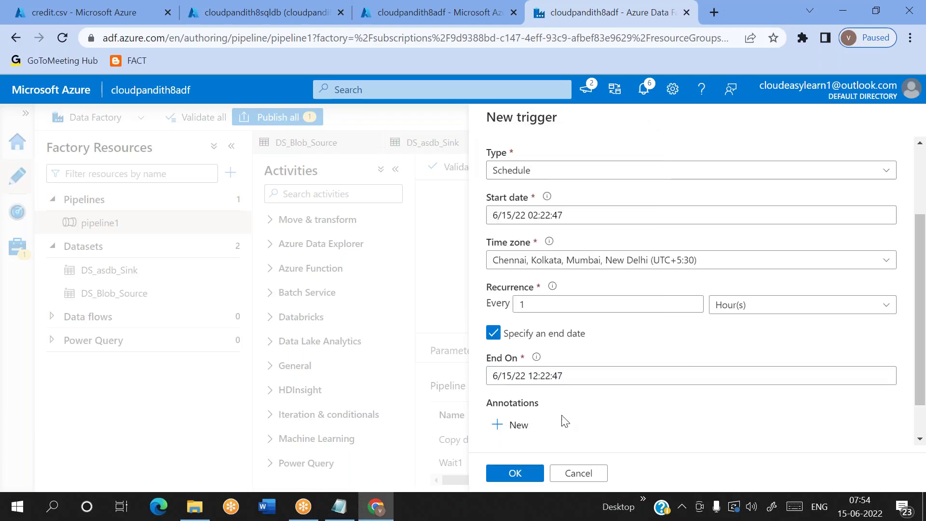
pyautogui.click(516, 473)
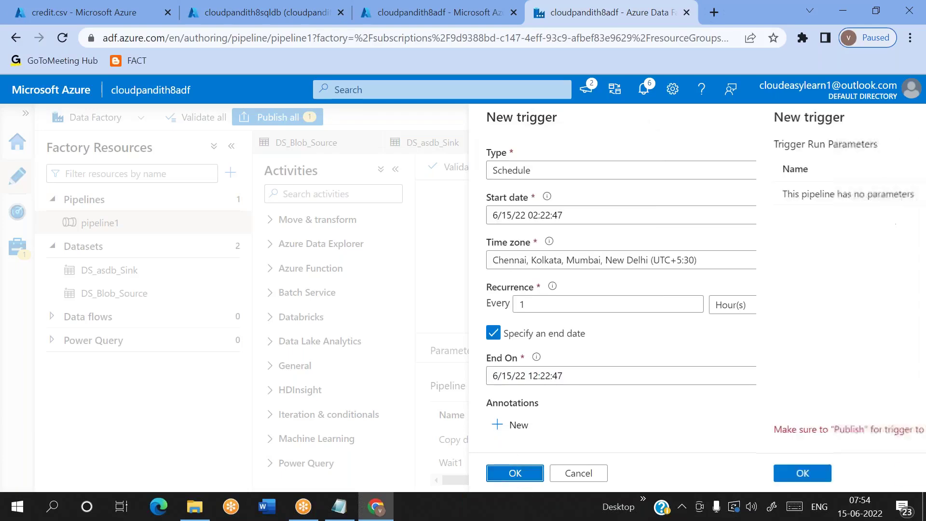
pyautogui.click(515, 473)
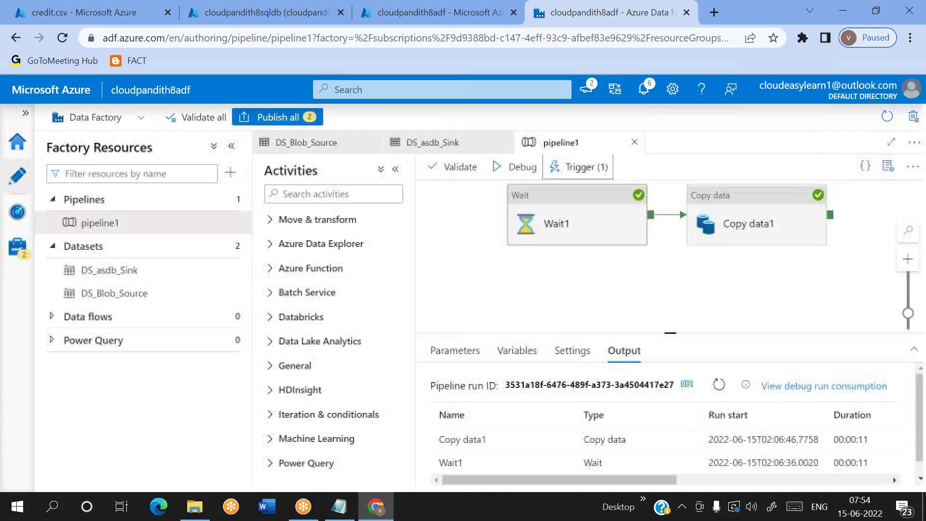
# Step: Review the deleted tr_schedule_every2mins and new tr_schedule_everyhour changes, then publish both
pyautogui.click(295, 117)
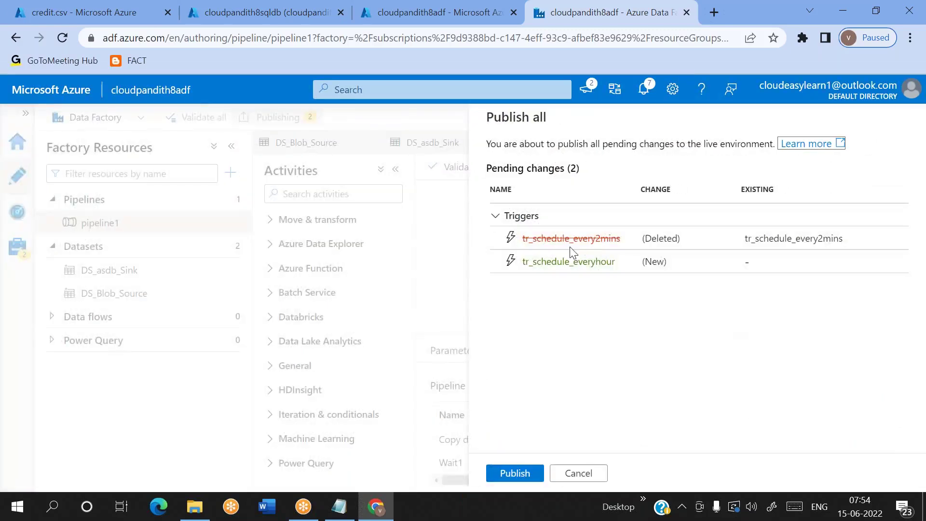
pyautogui.doubleClick(584, 238)
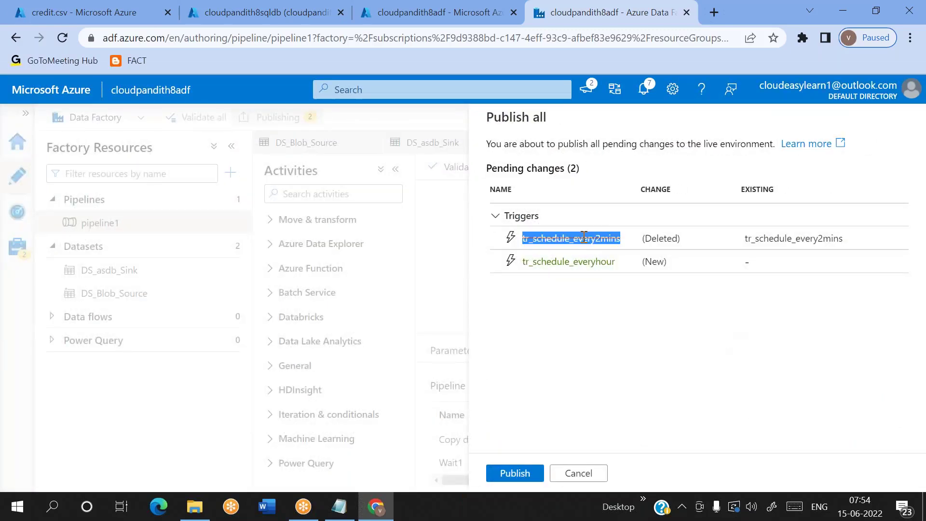
pyautogui.doubleClick(648, 239)
pyautogui.doubleClick(553, 262)
pyautogui.doubleClick(654, 261)
pyautogui.click(502, 473)
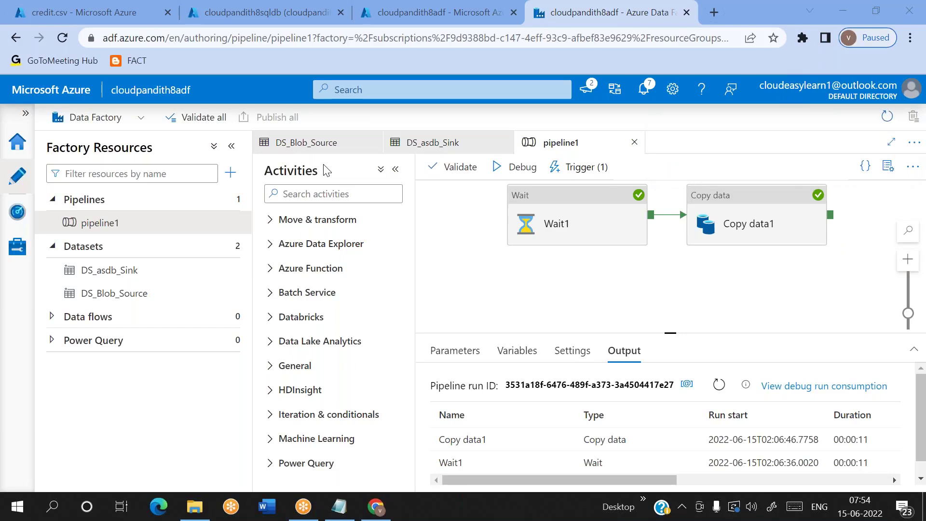
# Step: In Monitor > Pipeline runs, check which triggers started the recent pipeline1 runs
pyautogui.click(18, 215)
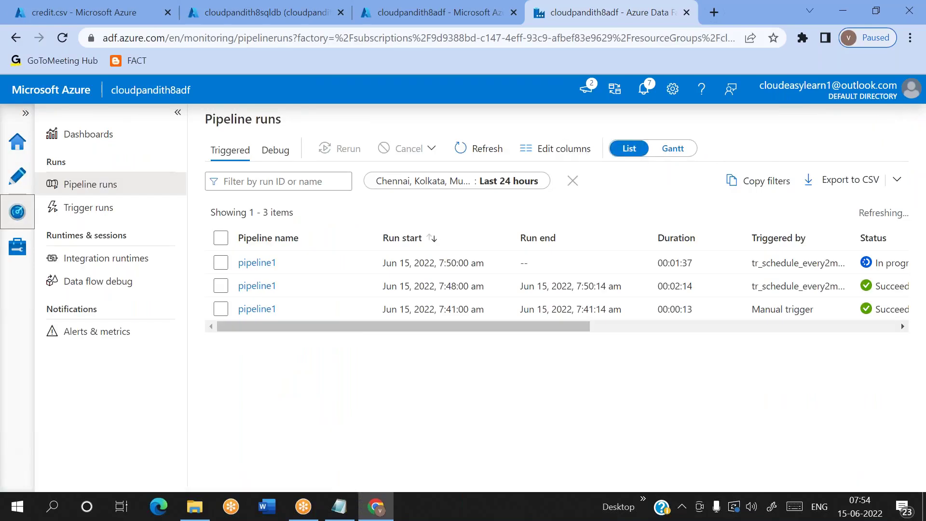
pyautogui.click(488, 149)
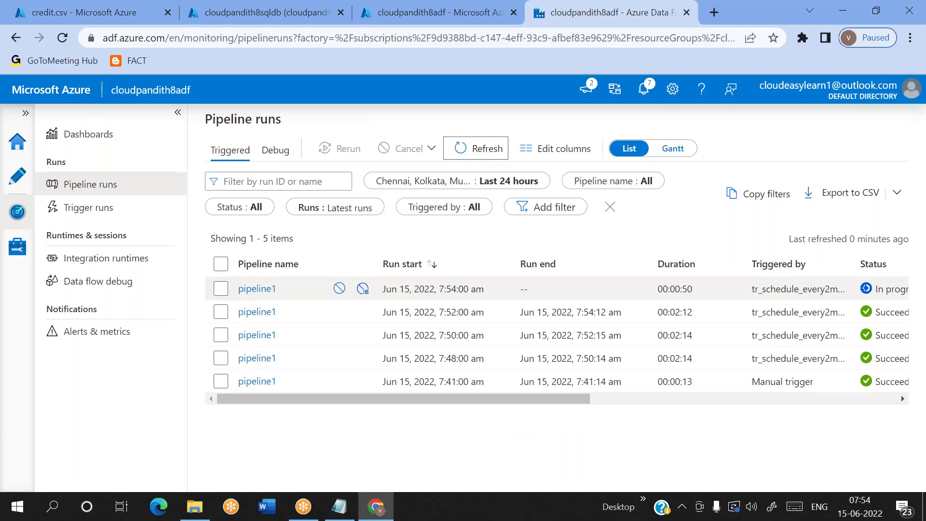
pyautogui.hscroll(1, 571, 316)
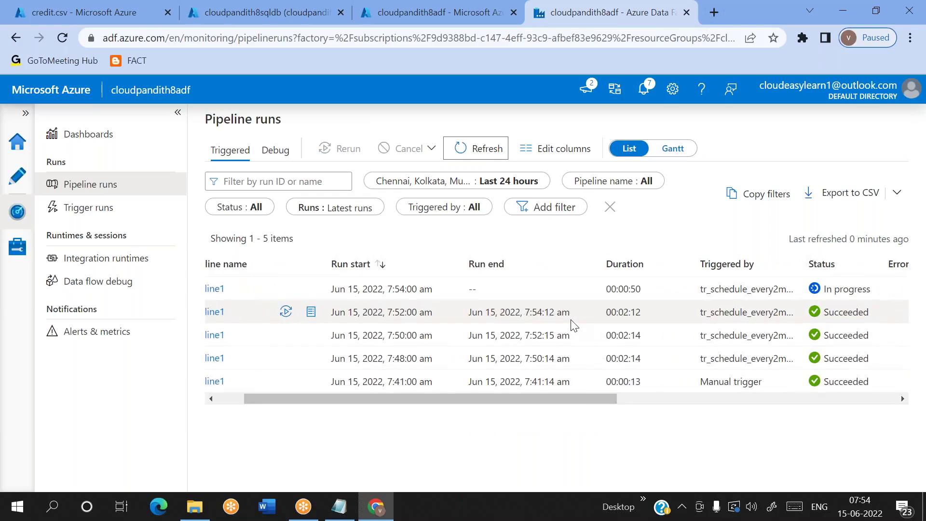
pyautogui.doubleClick(755, 313)
pyautogui.moveTo(755, 312); pyautogui.dragTo(746, 289)
pyautogui.doubleClick(742, 289)
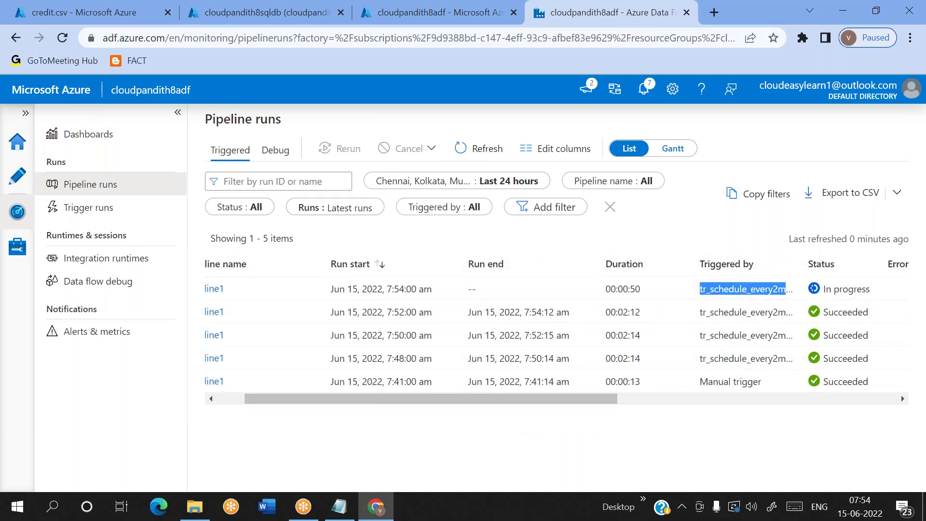
pyautogui.click(483, 149)
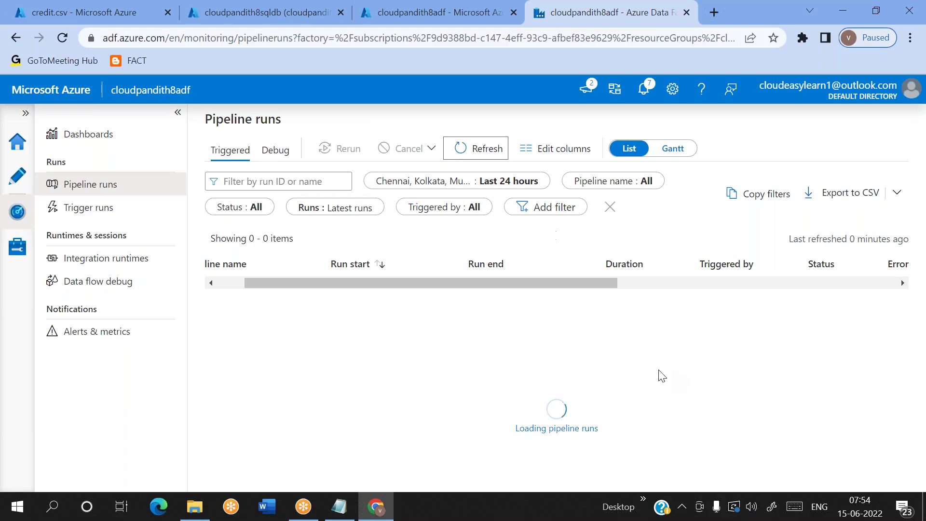
pyautogui.hscroll(-1, 643, 316)
pyautogui.moveTo(684, 290); pyautogui.dragTo(679, 290)
pyautogui.hscroll(-2, 503, 361)
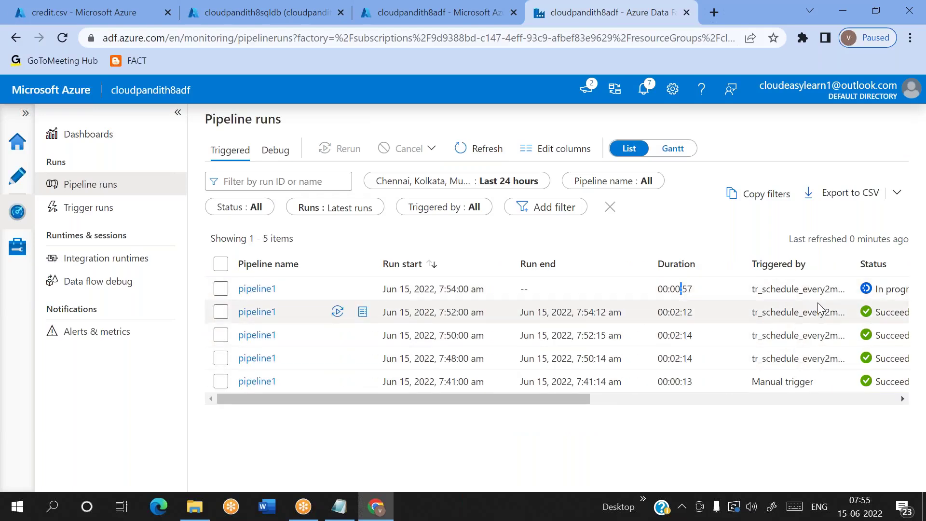
pyautogui.hscroll(3, 789, 295)
pyautogui.hscroll(-3, 787, 295)
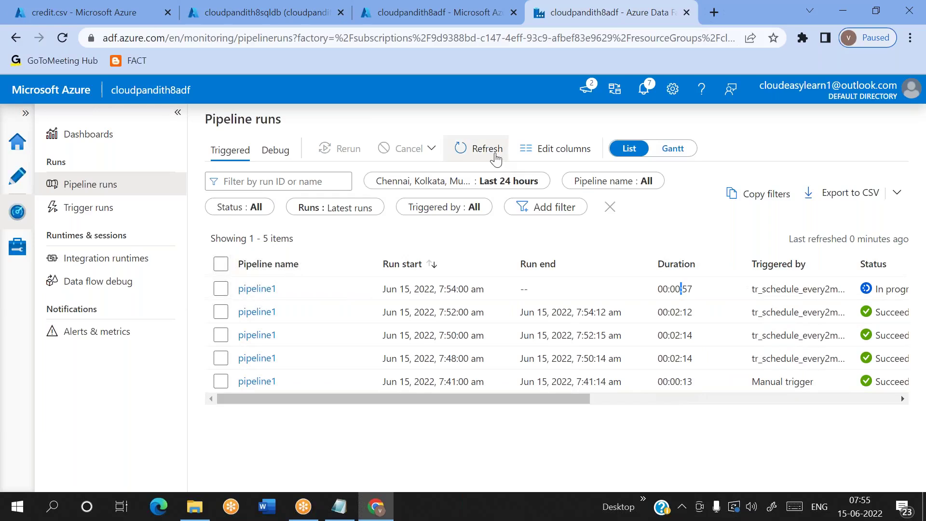
# Step: Refresh the runs list repeatedly for new runs, then show the factory's Triggers list
pyautogui.click(496, 157)
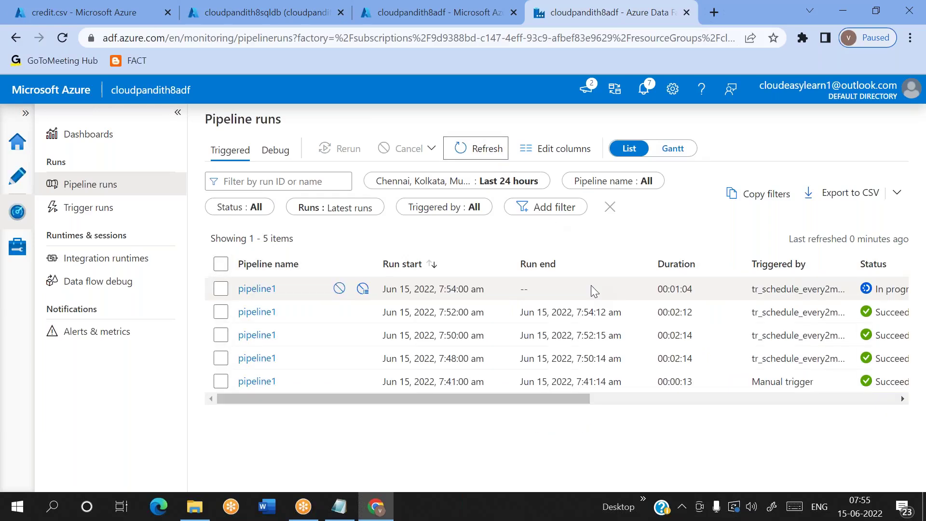
pyautogui.click(489, 153)
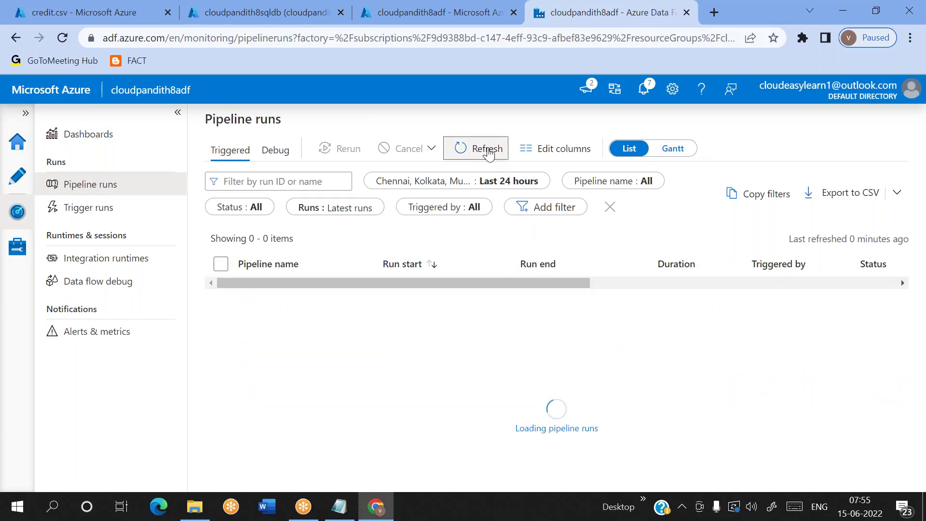
pyautogui.click(489, 153)
pyautogui.click(489, 153)
pyautogui.click(489, 153)
pyautogui.click(489, 153)
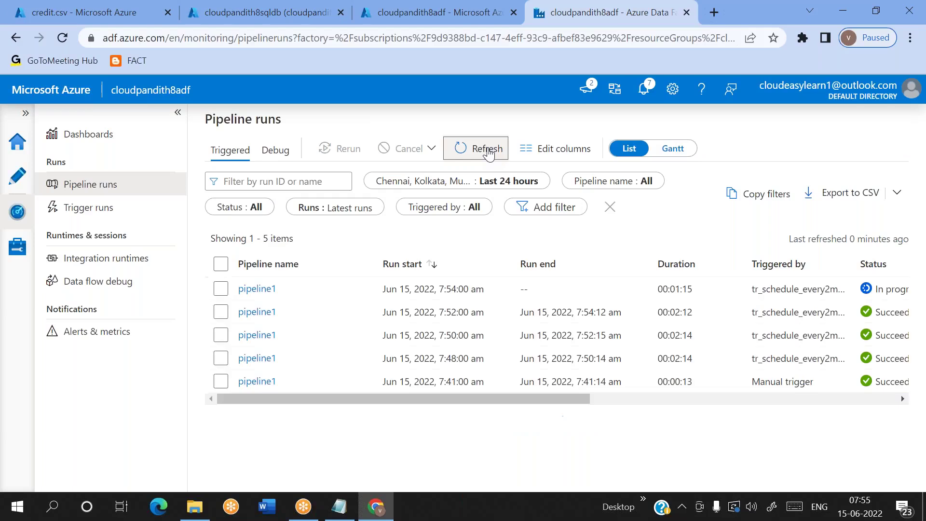
pyautogui.click(489, 152)
pyautogui.click(489, 153)
pyautogui.click(489, 153)
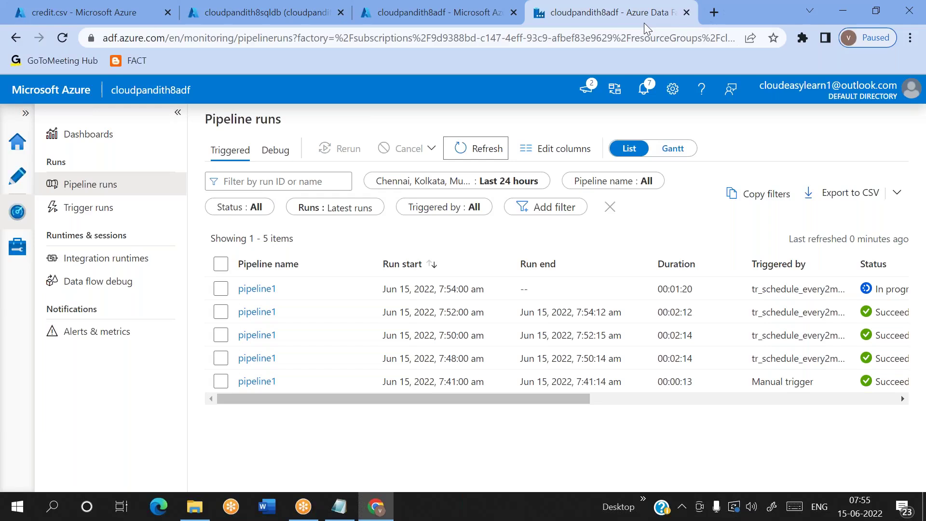
pyautogui.click(483, 149)
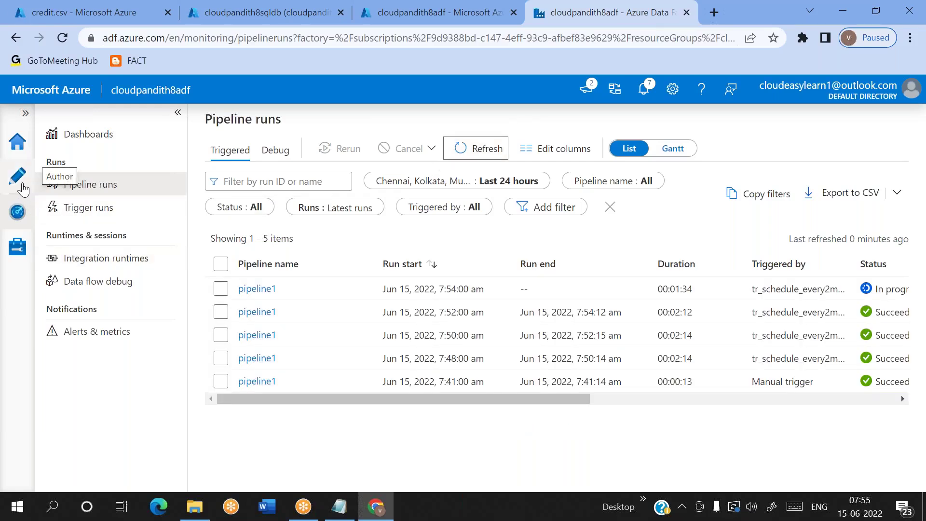
pyautogui.click(21, 248)
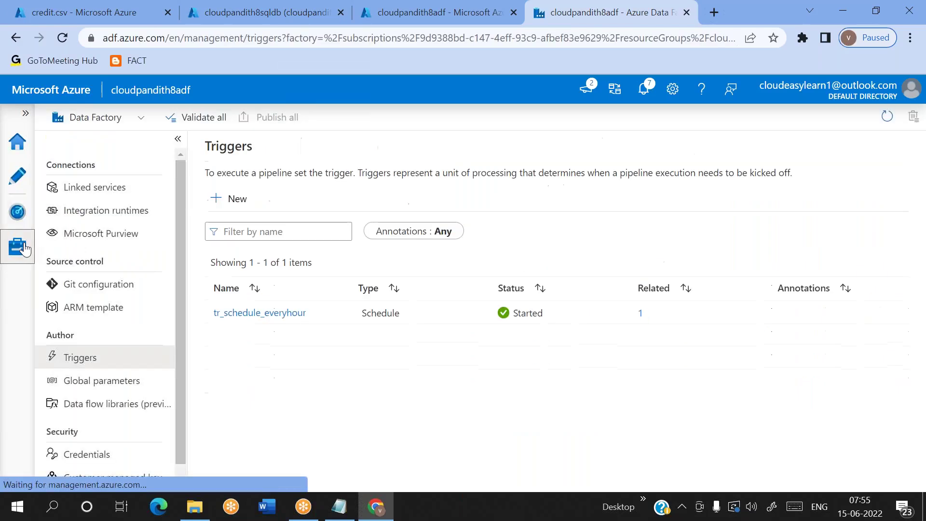
pyautogui.click(247, 313)
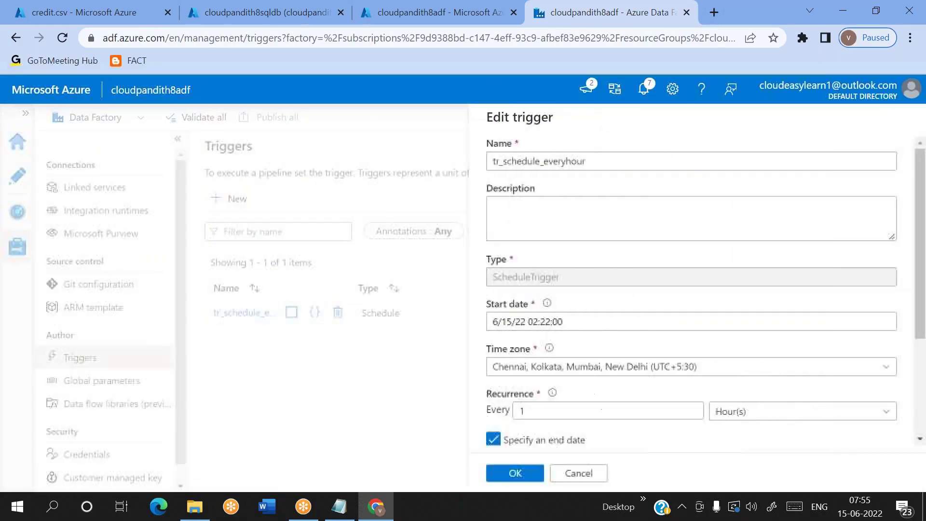
pyautogui.click(542, 324)
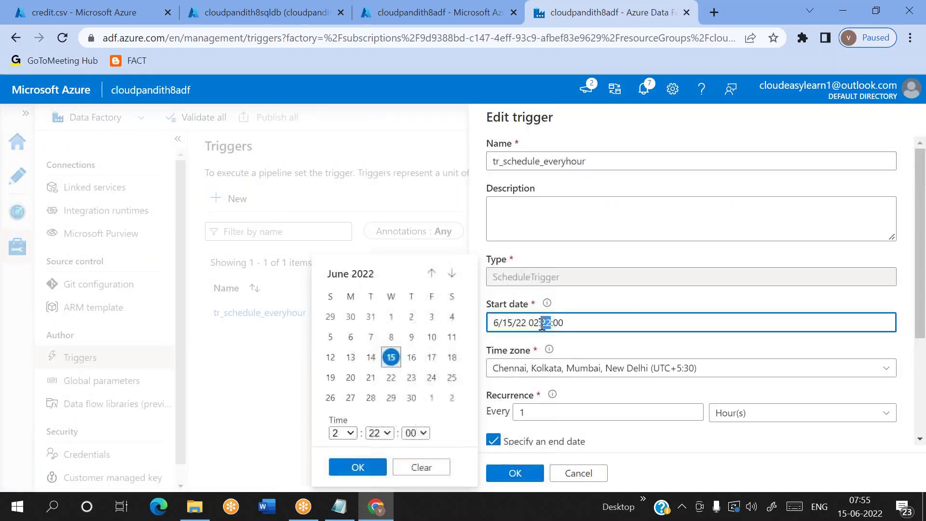
pyautogui.click(623, 346)
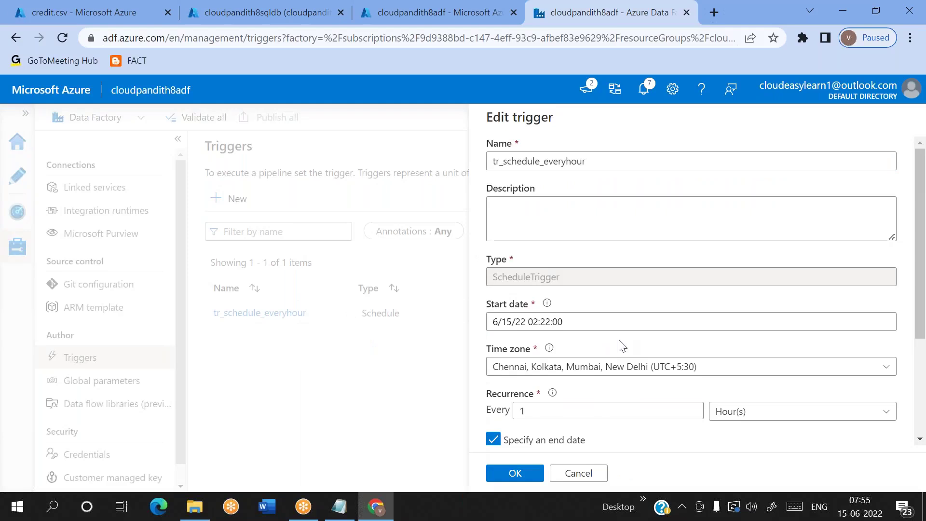
pyautogui.scroll(-3, 622, 346)
pyautogui.click(579, 473)
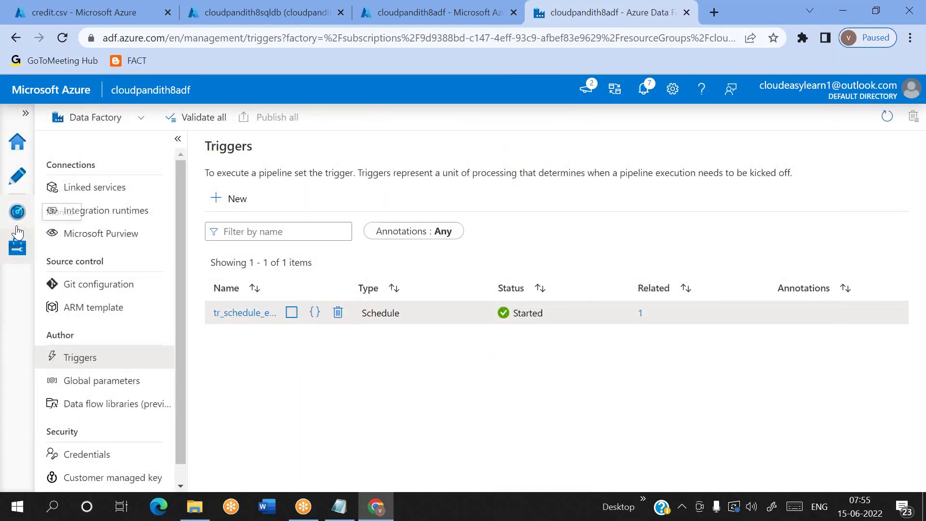
pyautogui.click(17, 211)
# Step: Refresh Pipeline runs until the 7:54 scheduled run succeeds after 00:02:17
pyautogui.click(474, 147)
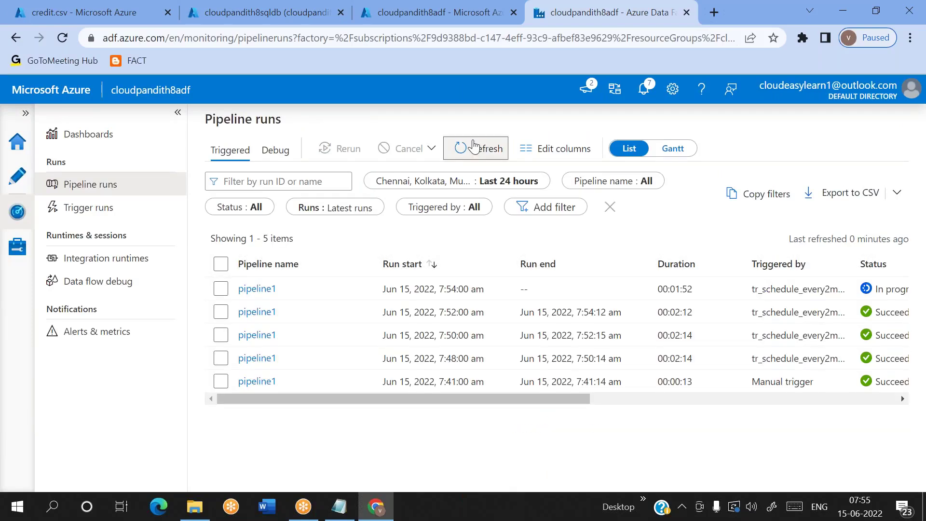
pyautogui.click(473, 146)
pyautogui.click(473, 146)
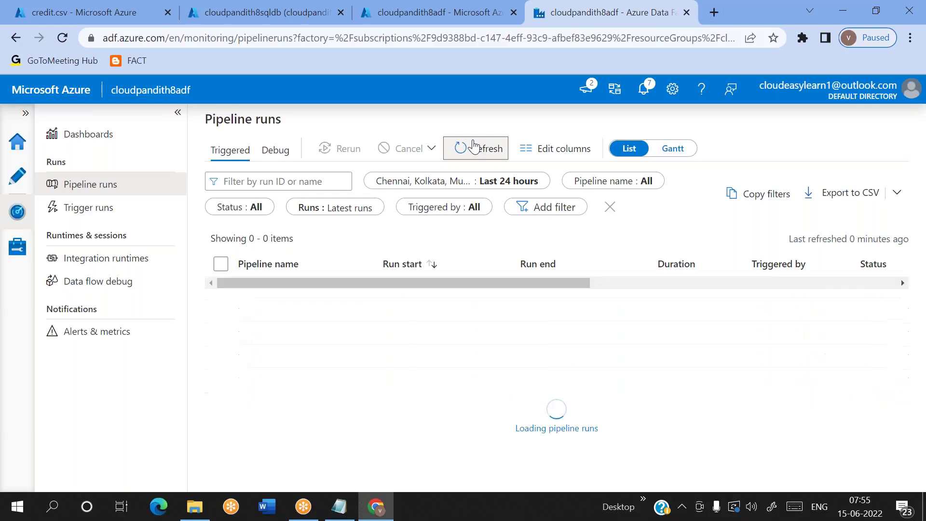
pyautogui.click(478, 143)
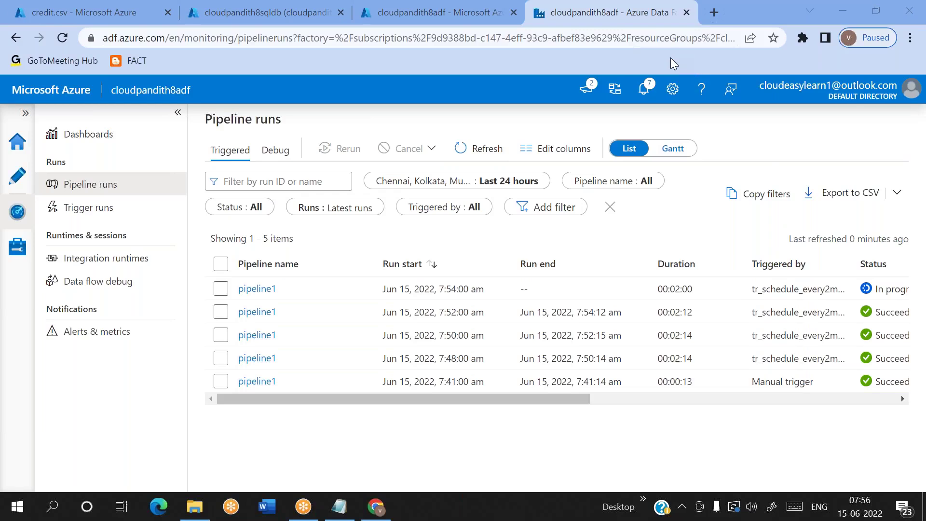
pyautogui.click(480, 144)
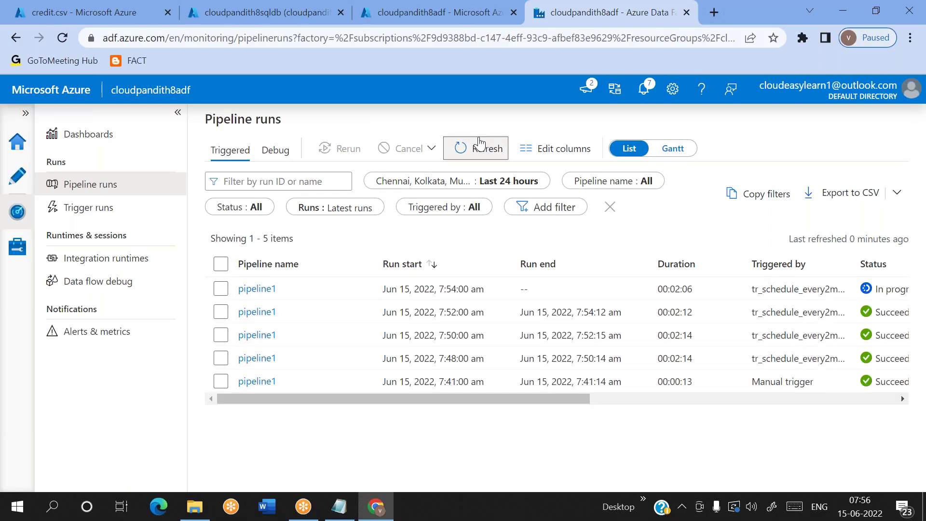
pyautogui.click(480, 144)
pyautogui.click(479, 143)
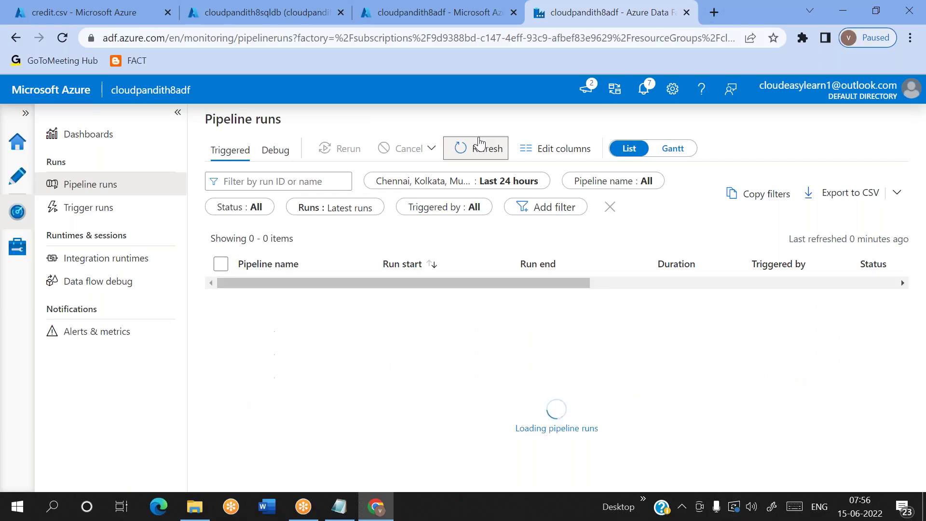
pyautogui.click(480, 143)
pyautogui.click(479, 144)
pyautogui.click(480, 143)
pyautogui.click(480, 143)
pyautogui.click(480, 144)
pyautogui.click(479, 143)
pyautogui.click(479, 143)
pyautogui.click(480, 143)
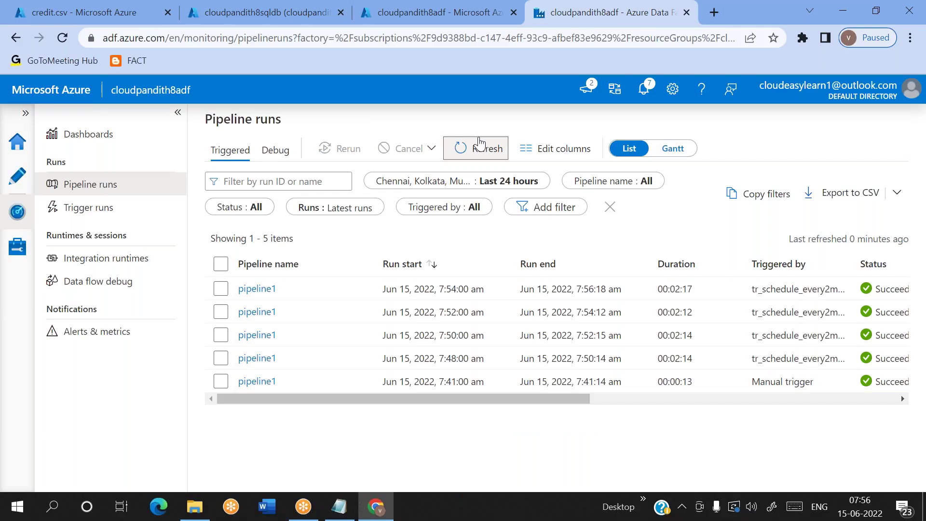
pyautogui.click(480, 143)
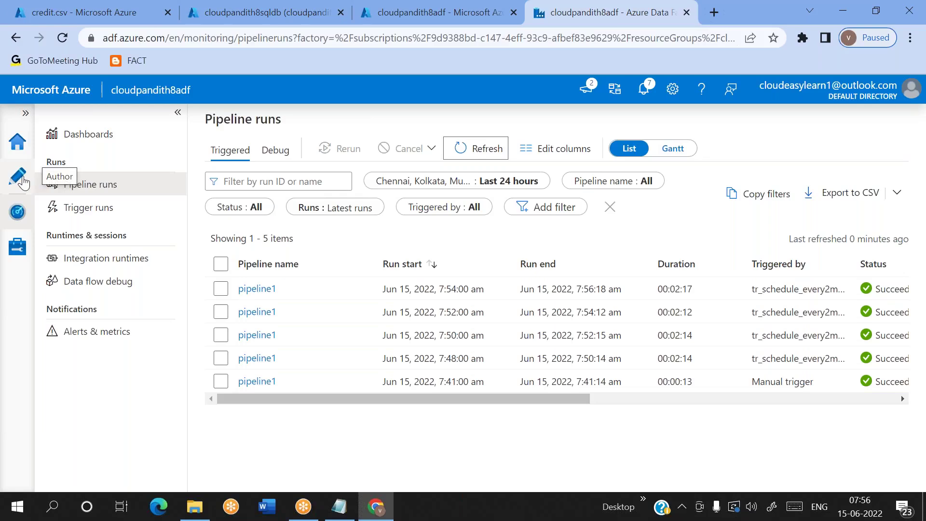
pyautogui.click(19, 178)
pyautogui.click(17, 214)
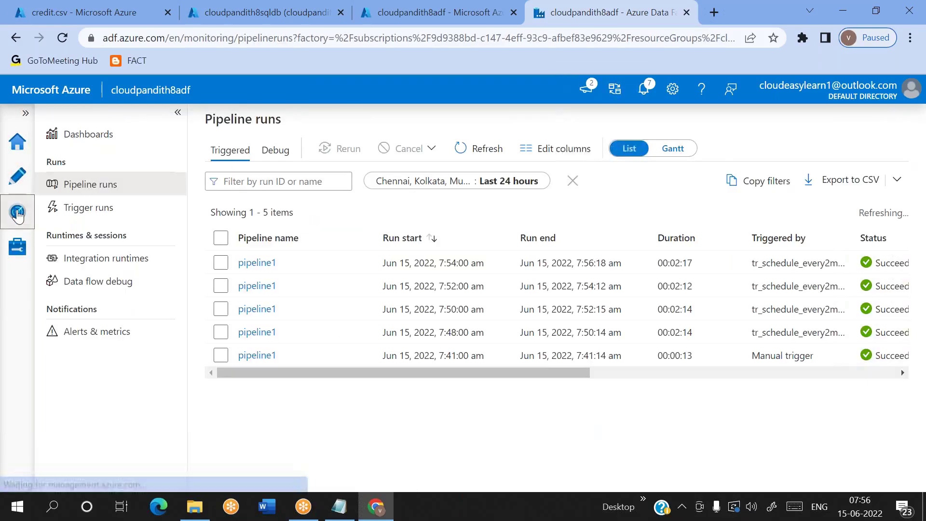
# Step: Change tr_schedule_everyhour's start minutes to 58 (6/15/22 02:58:00) and save the trigger
pyautogui.click(17, 246)
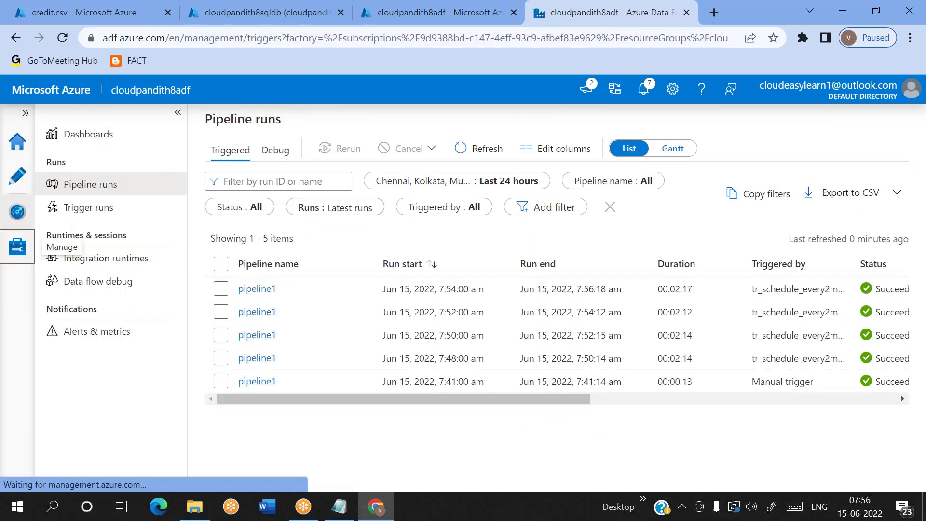
pyautogui.click(250, 313)
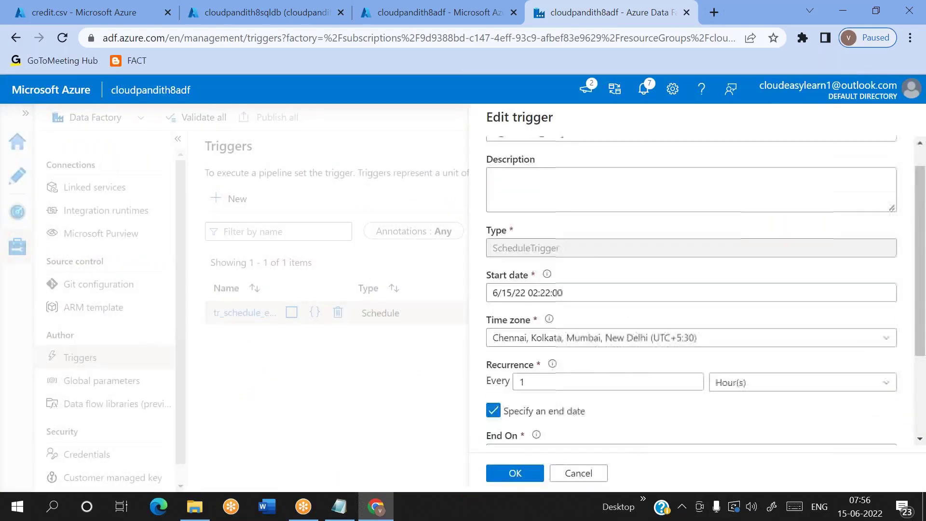
pyautogui.click(552, 270)
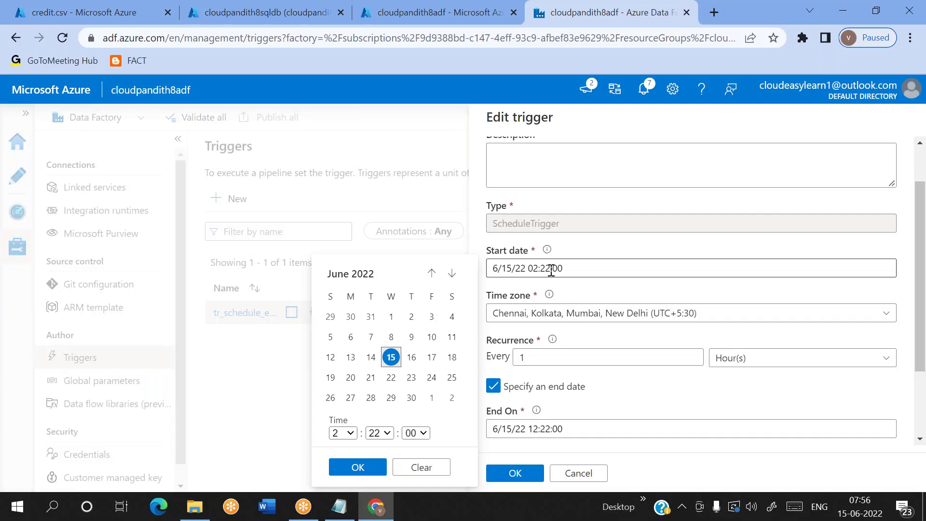
pyautogui.click(552, 269)
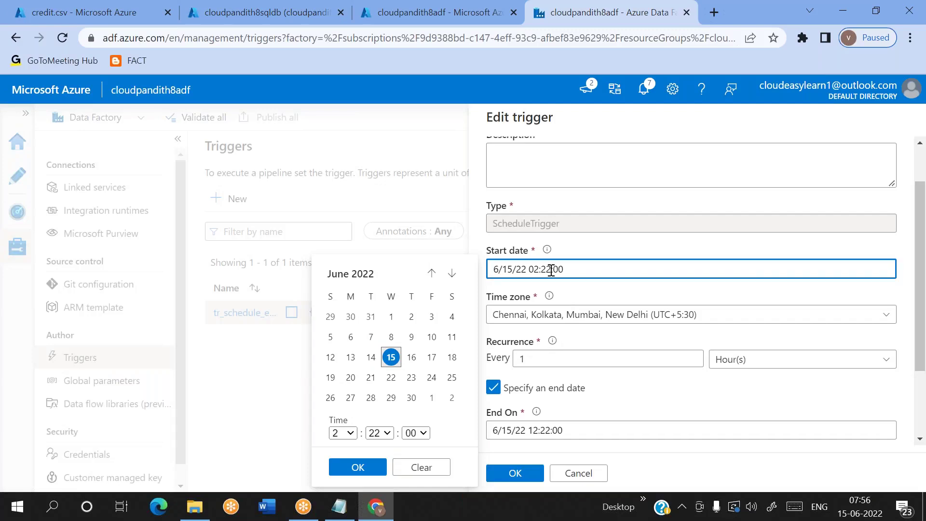
pyautogui.press('BackSpace')
pyautogui.press('BackSpace')
pyautogui.press('BackSpace')
pyautogui.write('58')
pyautogui.click(602, 294)
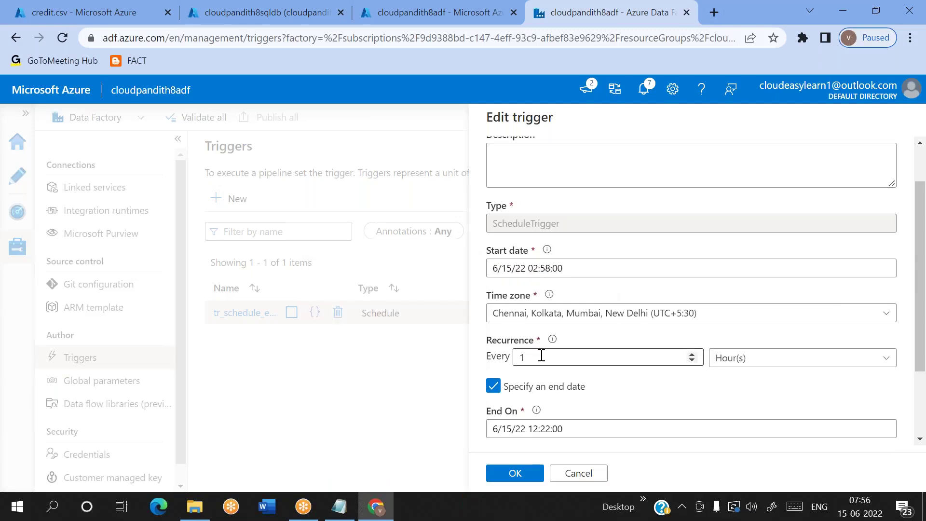
pyautogui.click(539, 268)
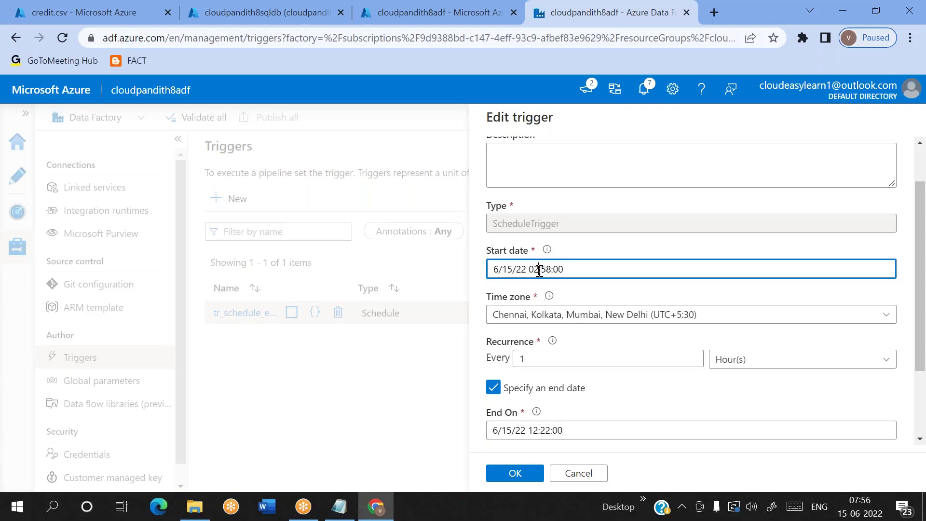
pyautogui.click(589, 296)
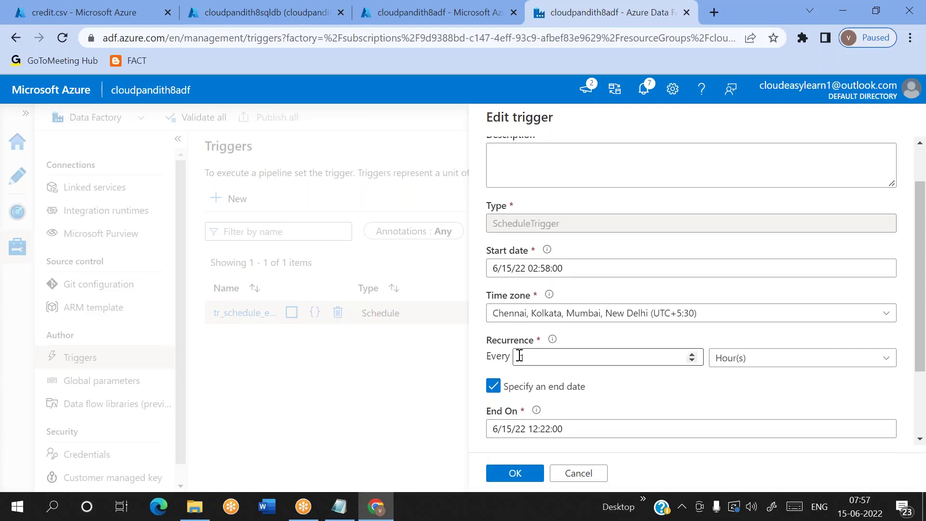
pyautogui.doubleClick(545, 268)
pyautogui.click(605, 290)
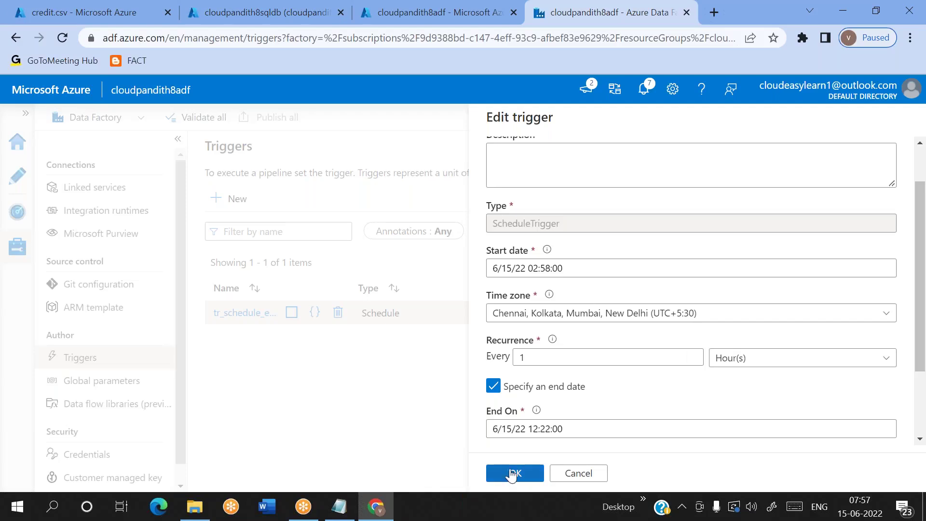
pyautogui.click(524, 480)
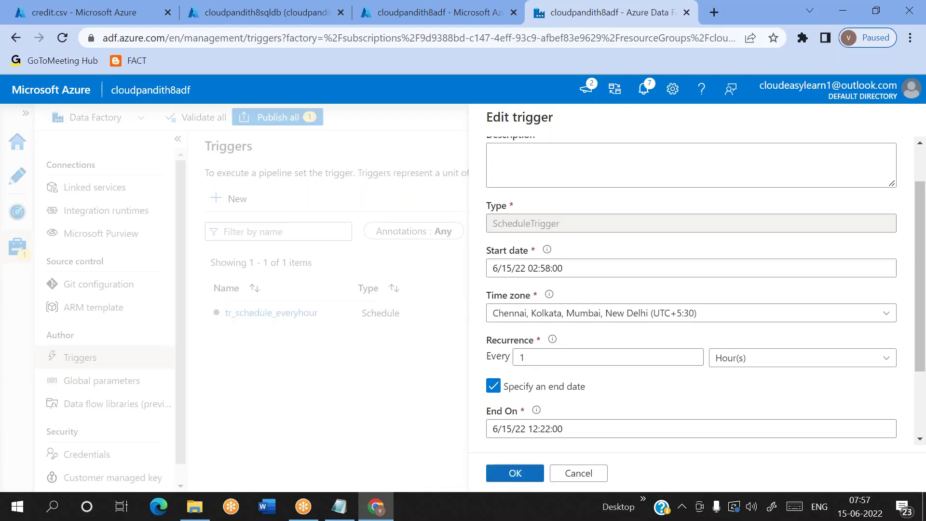
# Step: Publish the trigger edit, then reopen tr_schedule_everyhour to verify it and close unchanged
pyautogui.click(273, 124)
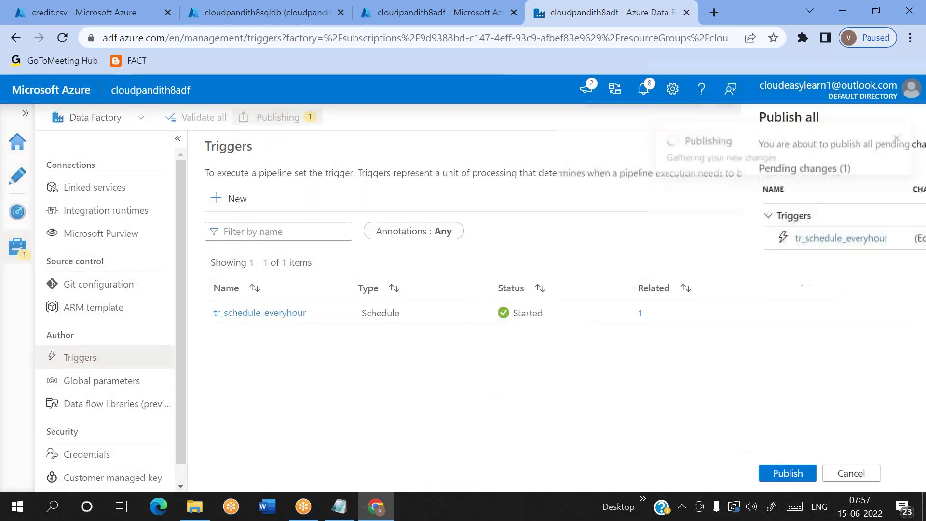
pyautogui.click(509, 477)
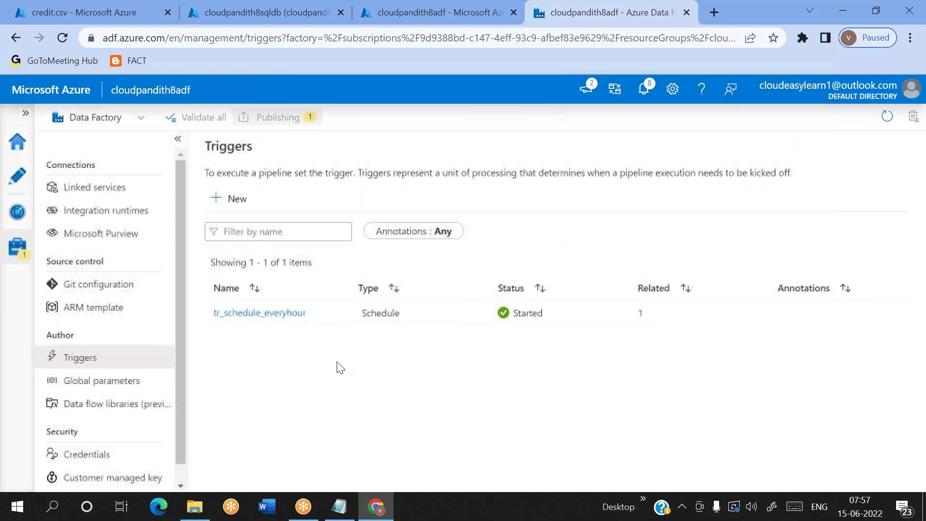
pyautogui.click(265, 317)
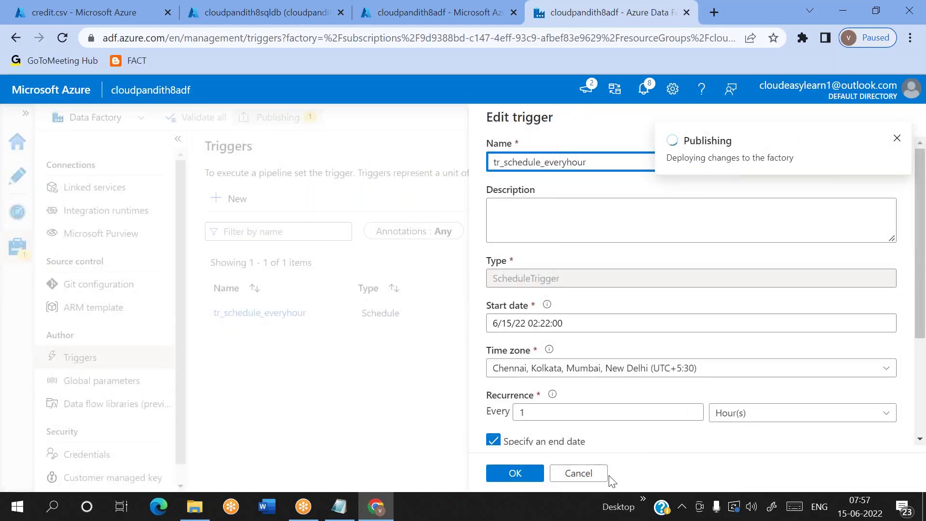
pyautogui.click(599, 476)
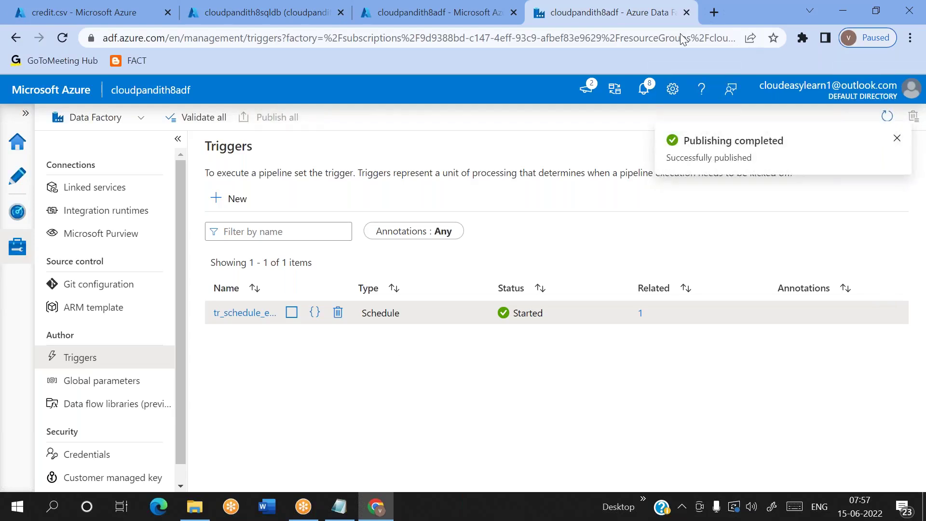
pyautogui.click(644, 21)
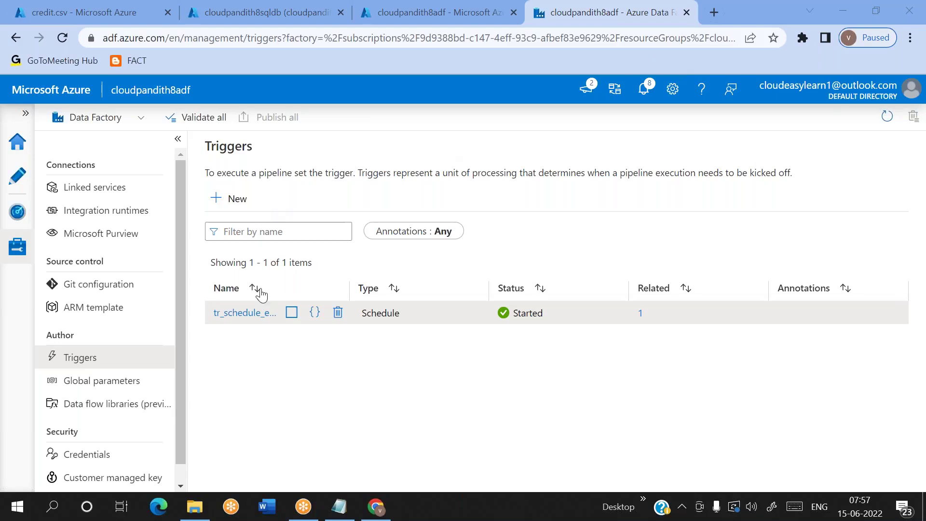
# Step: Monitor Pipeline runs, refreshing repeatedly to look for new triggered pipeline1 runs
pyautogui.click(24, 218)
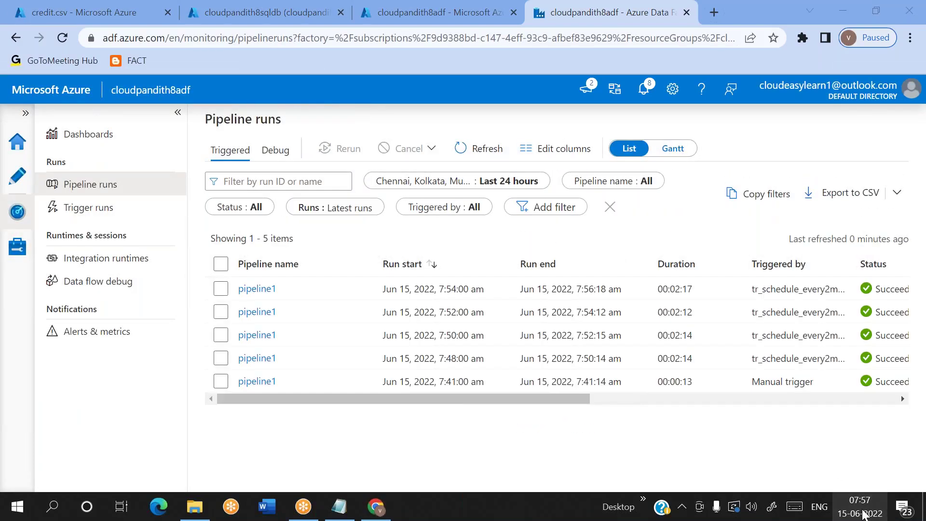
pyautogui.click(485, 153)
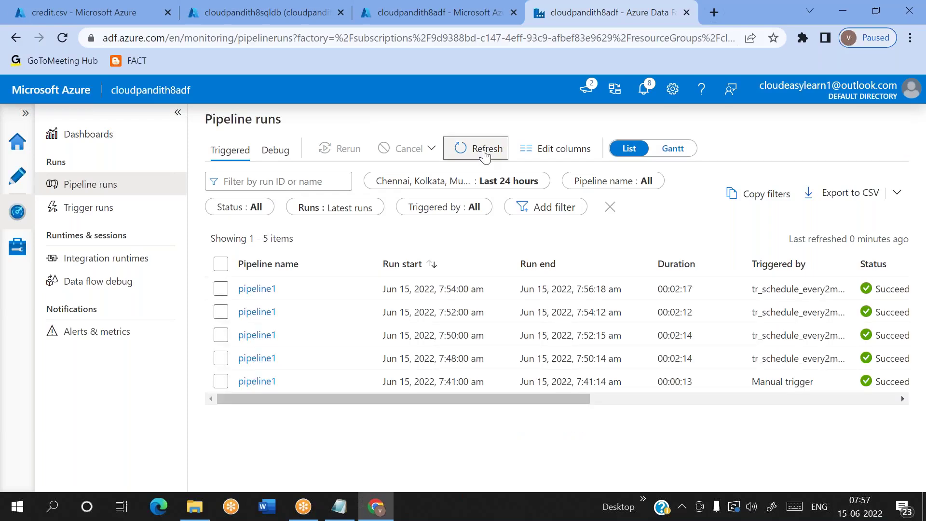
pyautogui.click(485, 153)
pyautogui.click(485, 153)
pyautogui.click(485, 153)
pyautogui.click(485, 154)
pyautogui.click(485, 154)
pyautogui.click(485, 153)
pyautogui.click(485, 154)
pyautogui.click(485, 153)
pyautogui.click(484, 153)
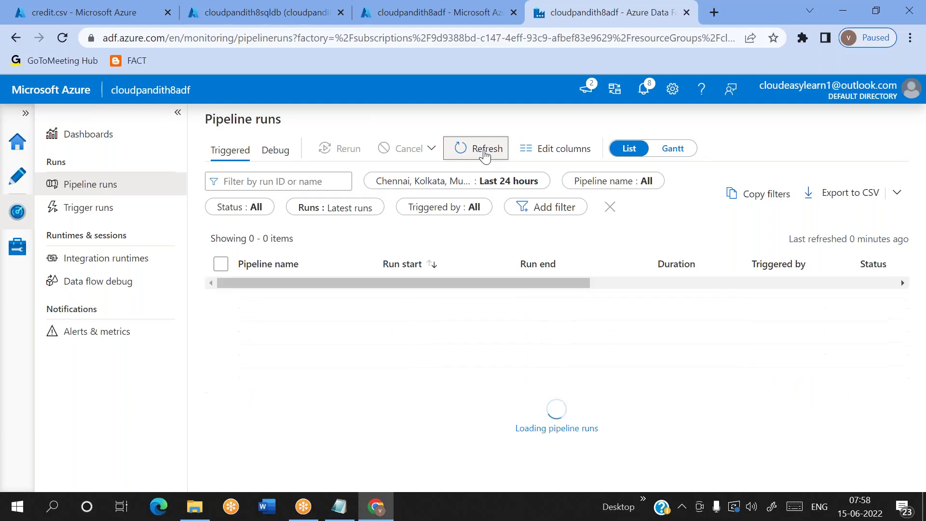
pyautogui.click(485, 154)
pyautogui.click(485, 153)
pyautogui.click(485, 154)
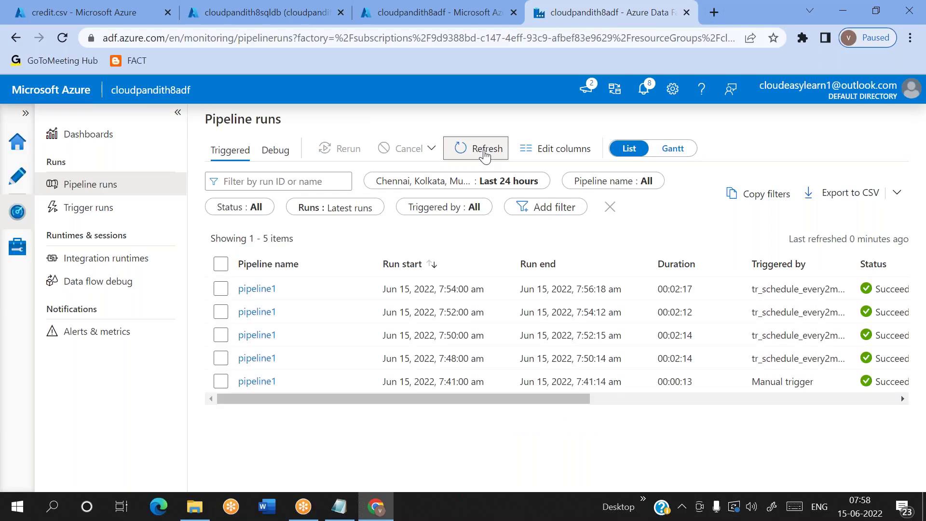
pyautogui.click(485, 153)
pyautogui.click(485, 154)
# Step: Check the Trigger runs list, then return to and reload Pipeline runs
pyautogui.click(127, 213)
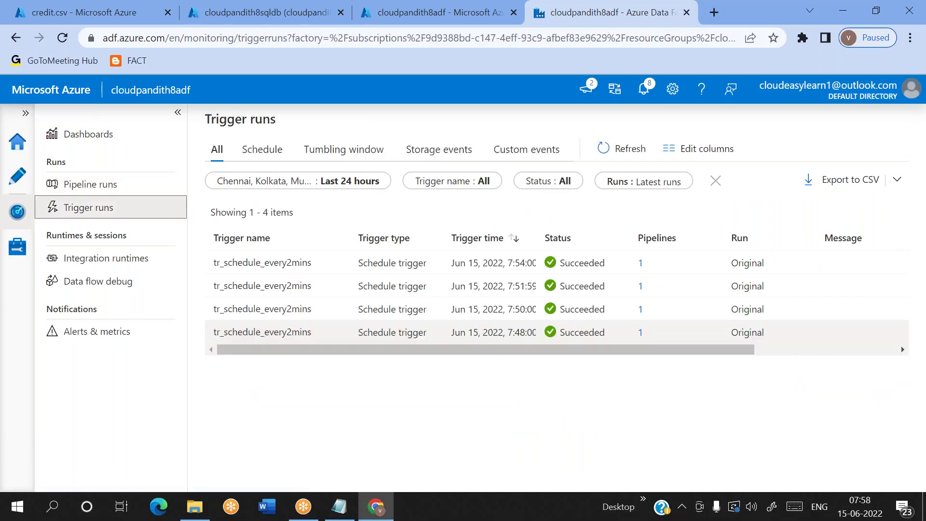
pyautogui.click(97, 184)
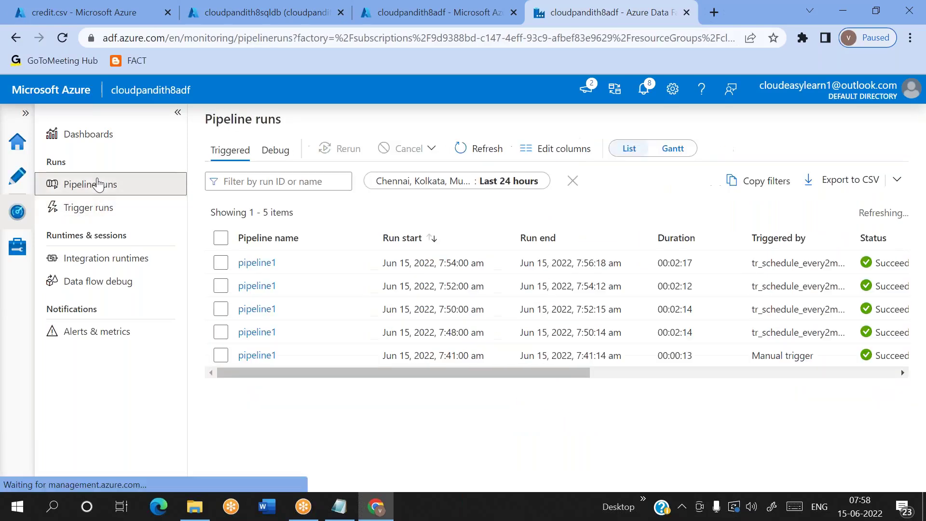
pyautogui.click(484, 148)
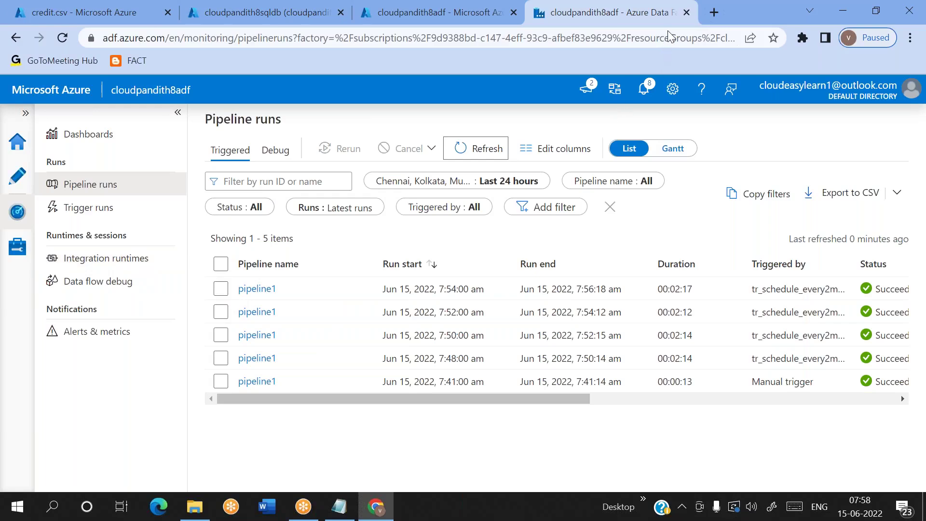
# Step: Delete the tr_schedule_everyhour trigger from Manage > Triggers
pyautogui.click(18, 248)
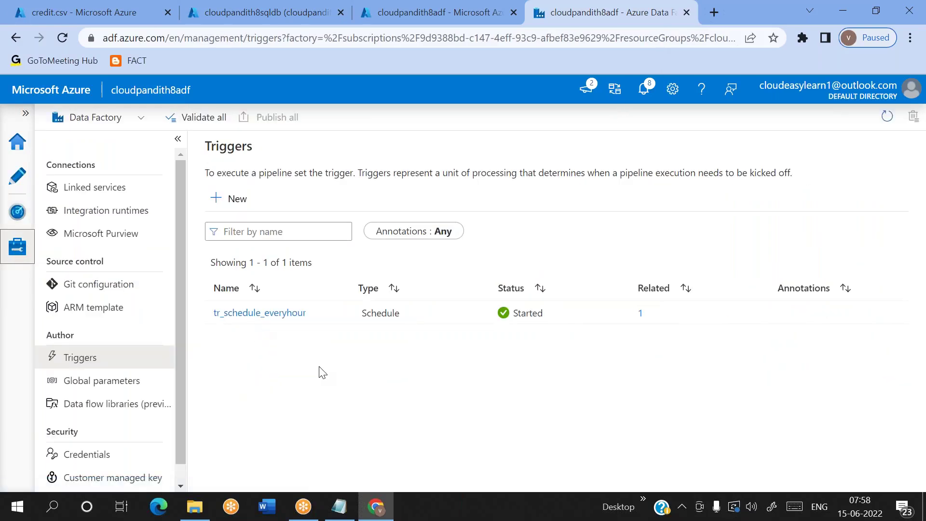
pyautogui.moveTo(278, 322)
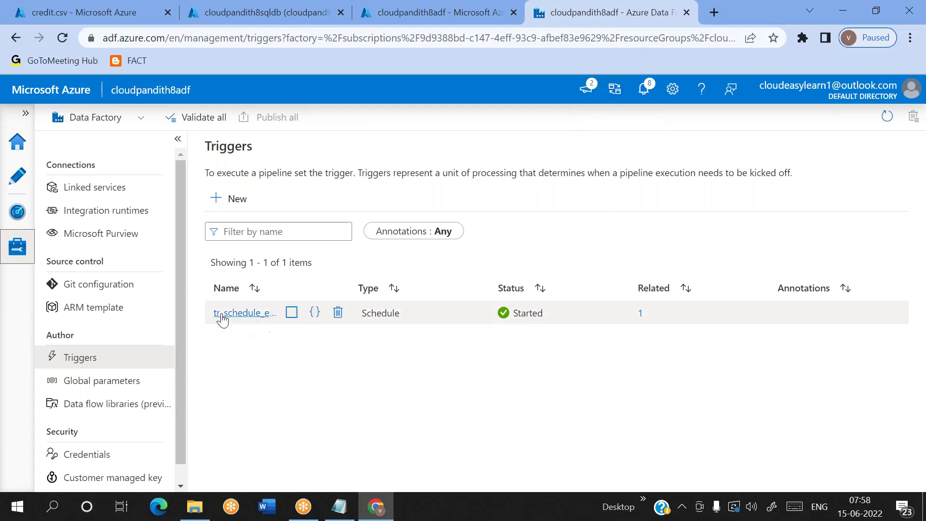
pyautogui.click(342, 319)
pyautogui.click(382, 327)
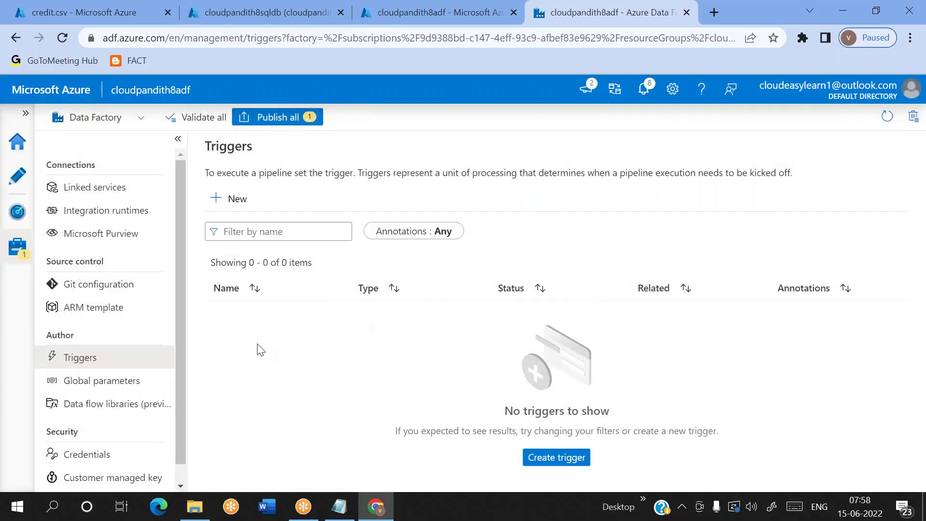
# Step: Begin a new trigger and extend its name to tr_schedule_every
pyautogui.click(235, 205)
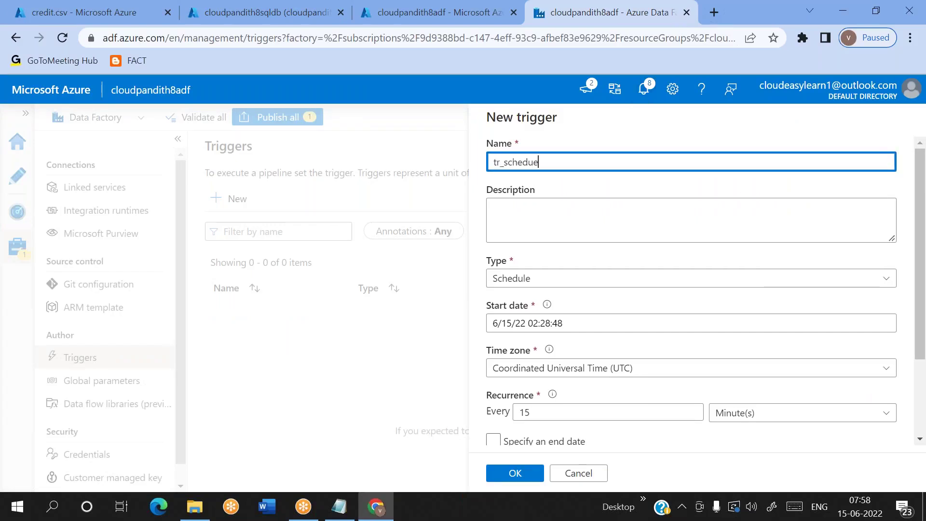
pyautogui.click(674, 23)
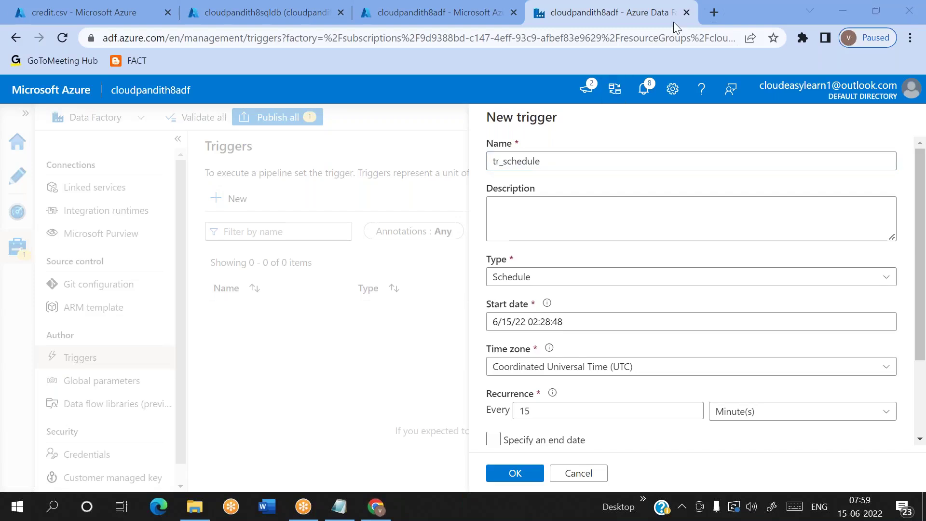
pyautogui.click(547, 158)
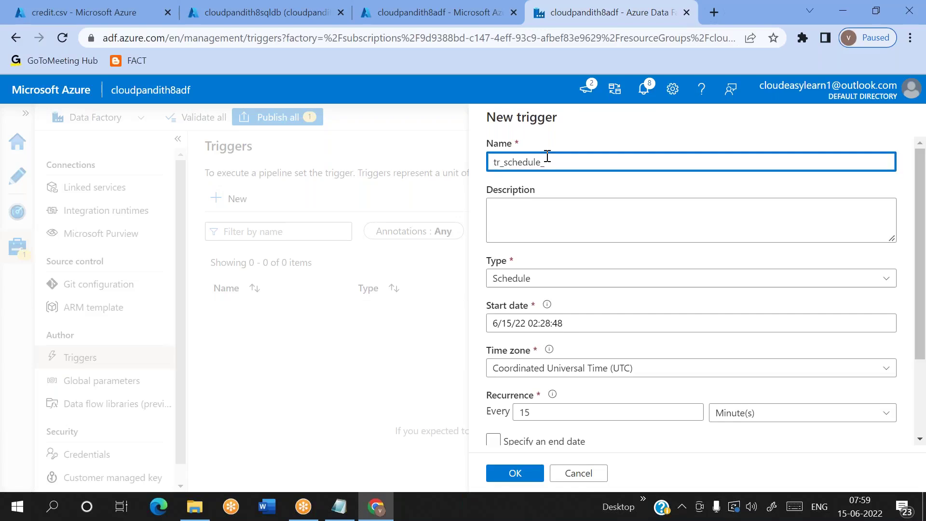
pyautogui.write('everyhour')
pyautogui.scroll(-2, 579, 254)
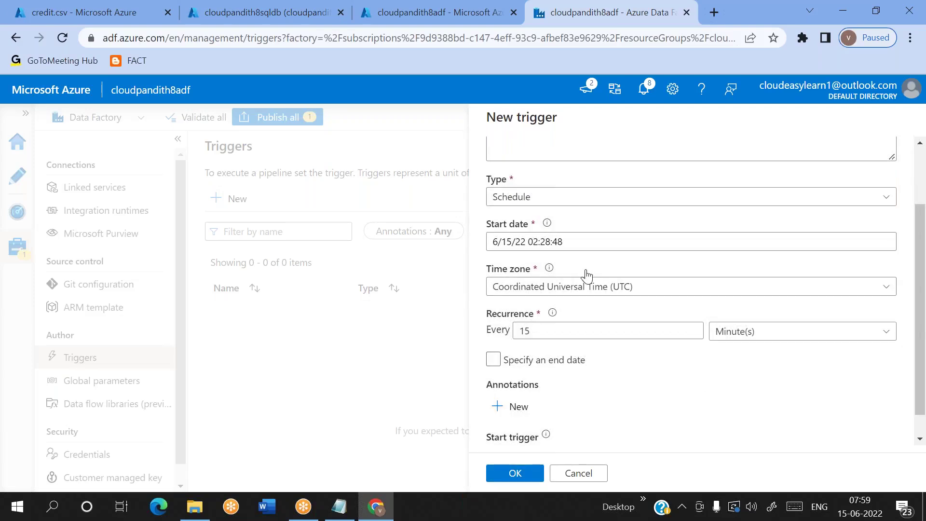
# Step: Set the trigger's time zone to Chennai, Kolkata, Mumbai, New Delhi (UTC+5:30)
pyautogui.click(588, 289)
pyautogui.write('ch')
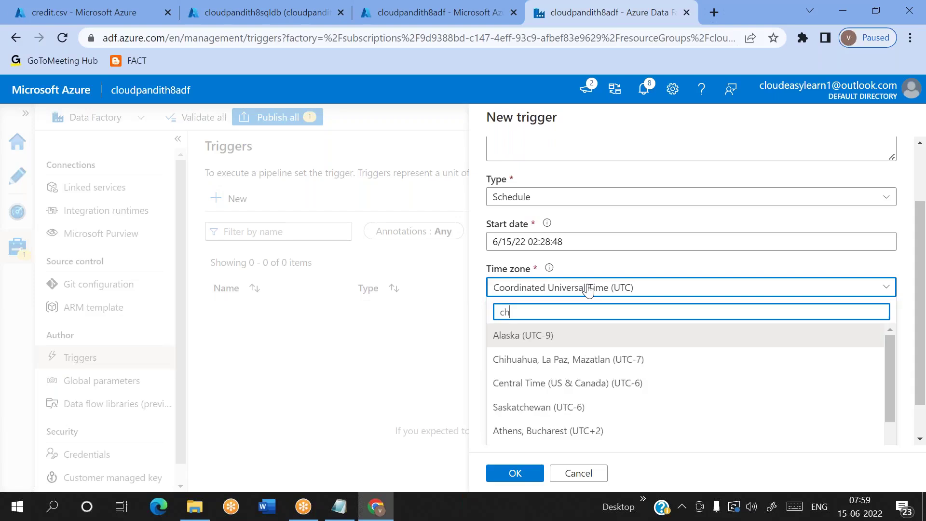
pyautogui.write('enn')
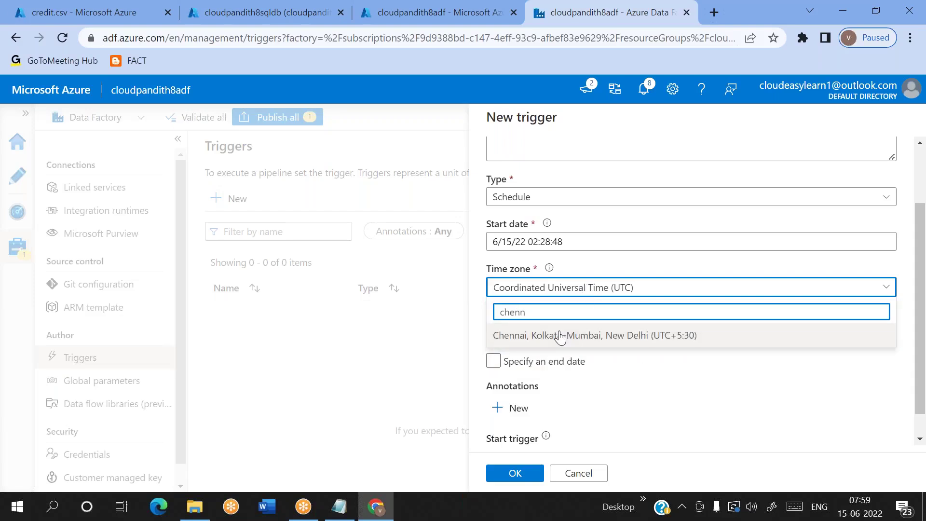
pyautogui.click(561, 336)
# Step: Set the start time to 08:00:00 in the start date picker
pyautogui.click(569, 247)
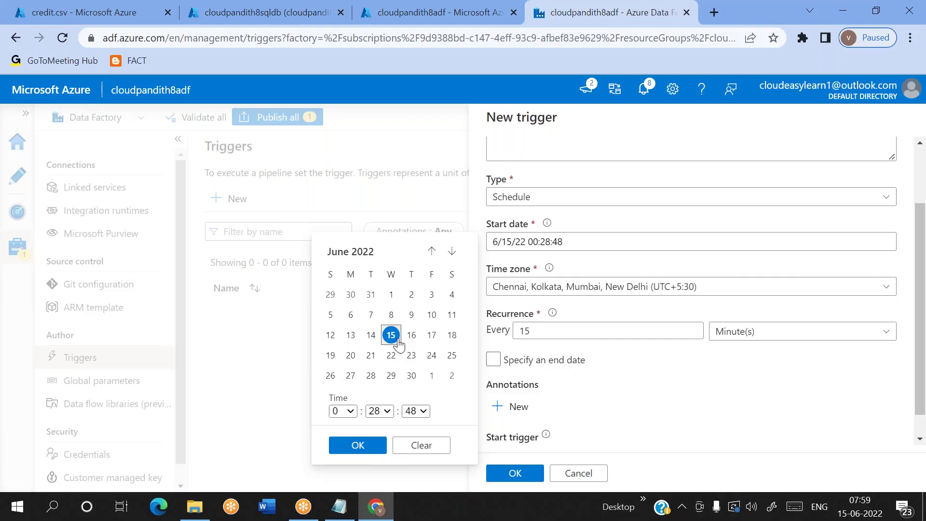
pyautogui.click(349, 413)
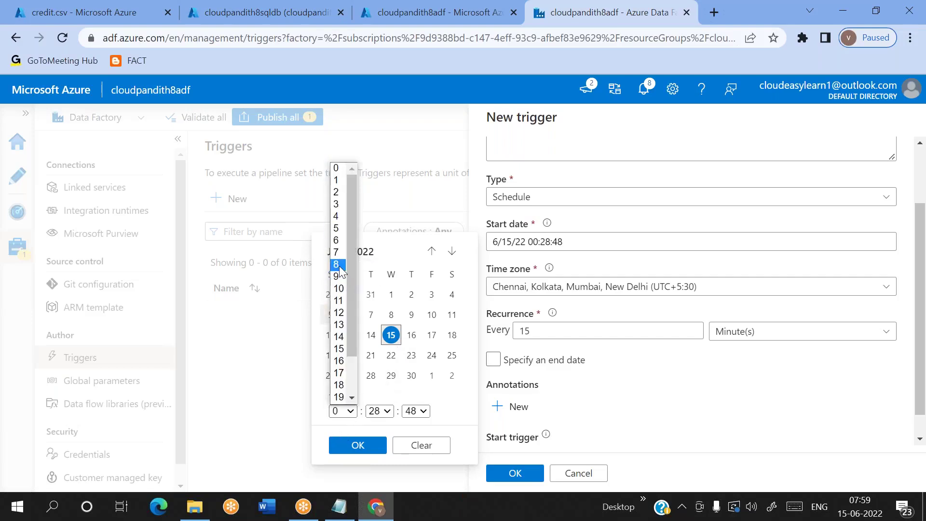
pyautogui.click(338, 267)
pyautogui.click(386, 412)
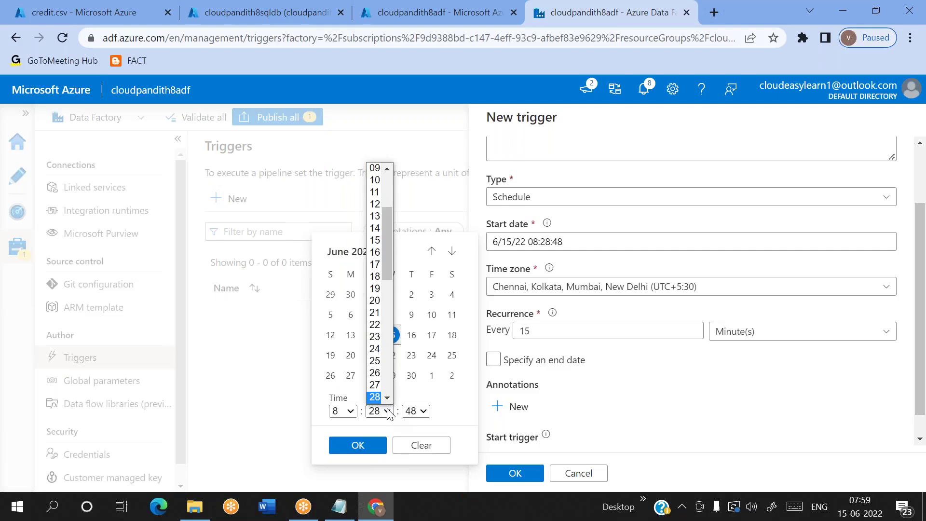
pyautogui.scroll(3, 386, 272)
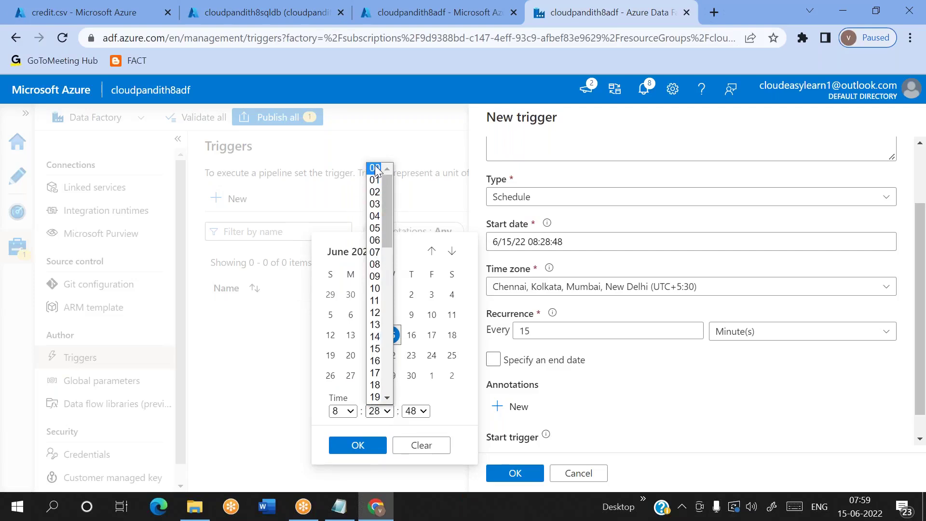
pyautogui.click(375, 168)
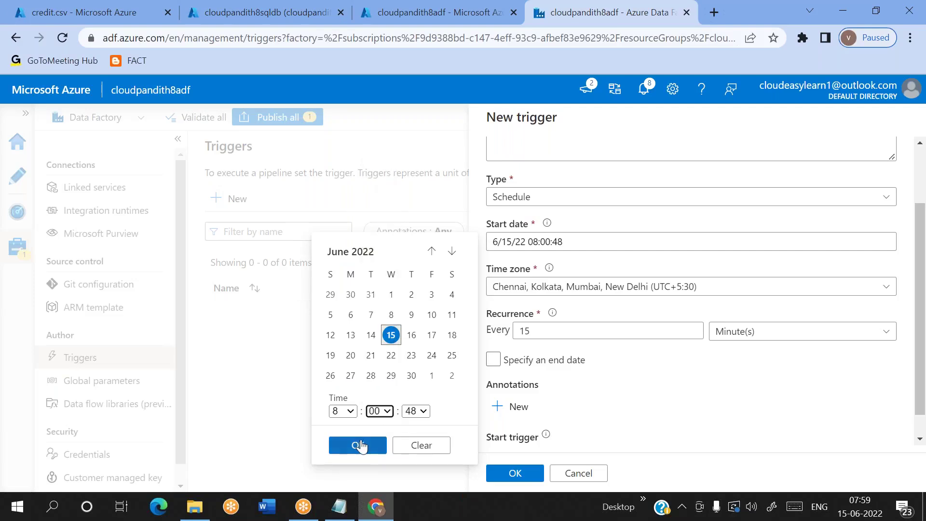
pyautogui.click(416, 411)
pyautogui.scroll(2, 418, 187)
pyautogui.scroll(7, 419, 187)
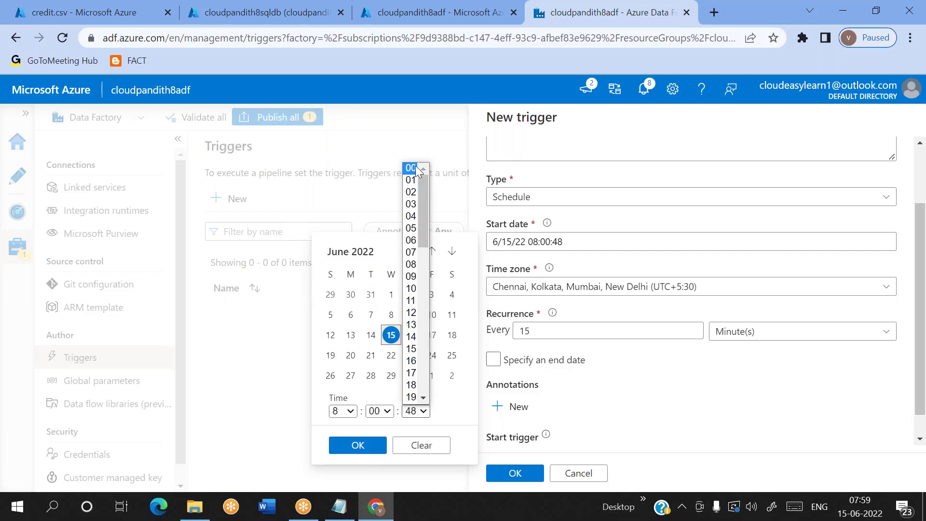
pyautogui.click(411, 168)
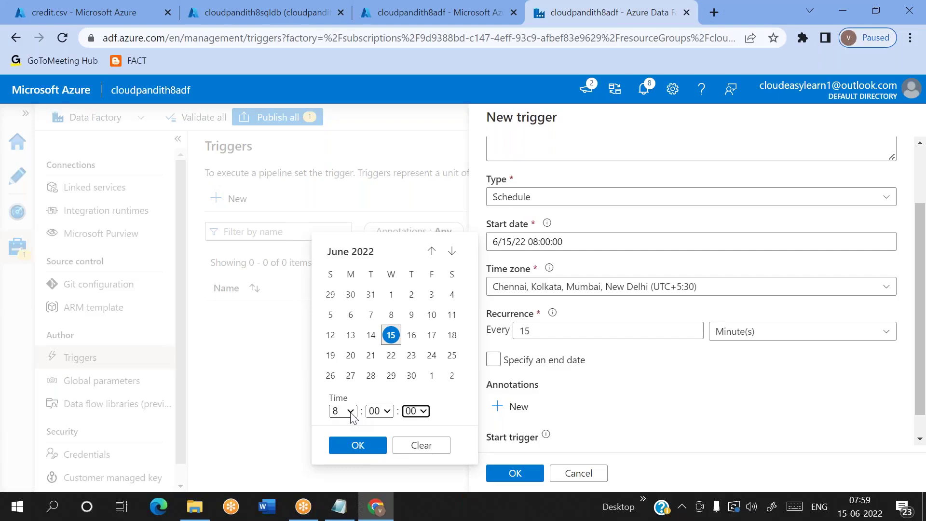
# Step: Correct the start time to 07:01:00 and confirm it
pyautogui.click(351, 412)
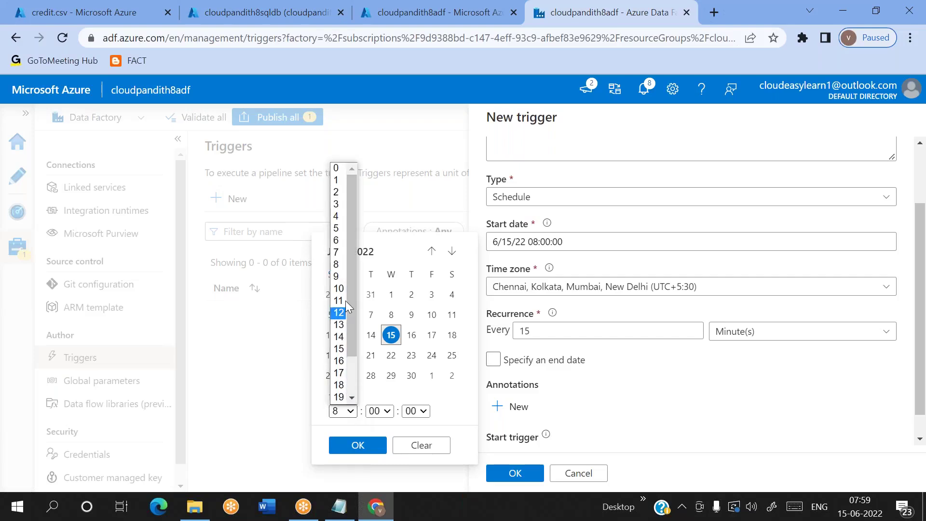
pyautogui.click(337, 252)
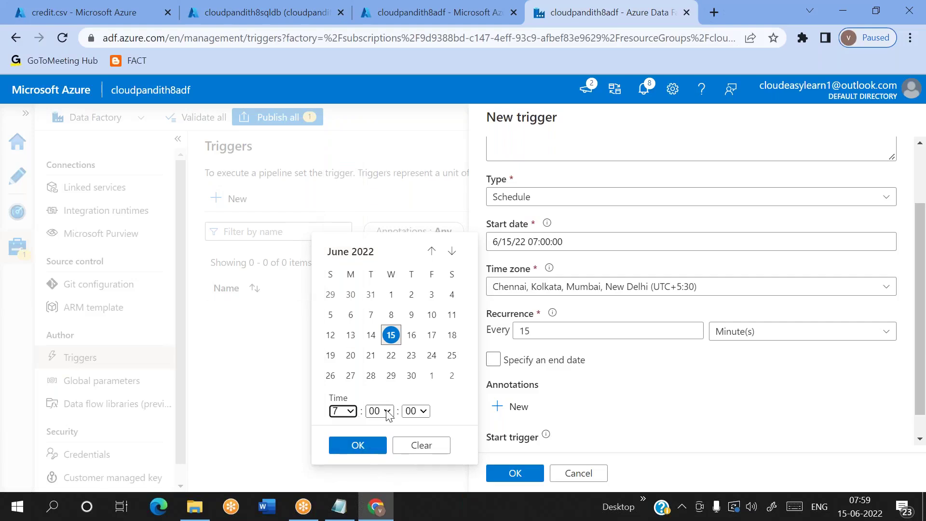
pyautogui.click(380, 411)
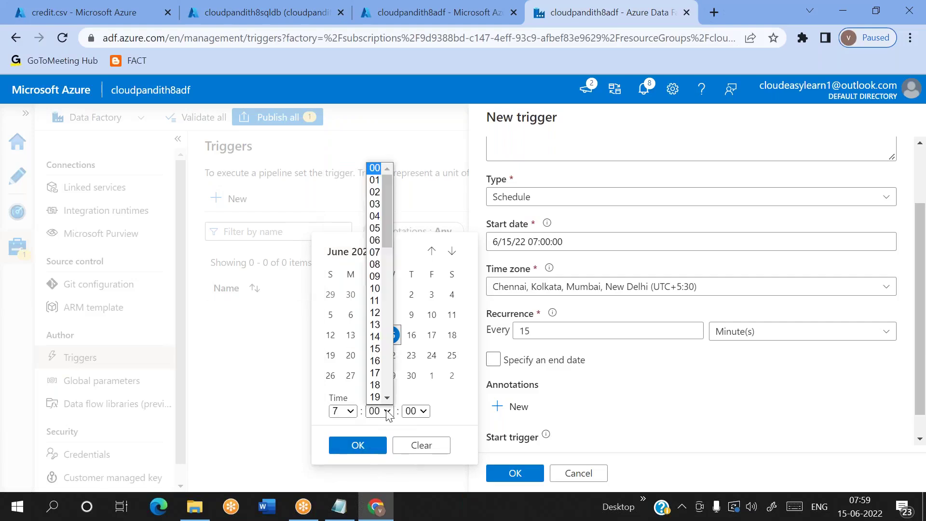
pyautogui.click(375, 181)
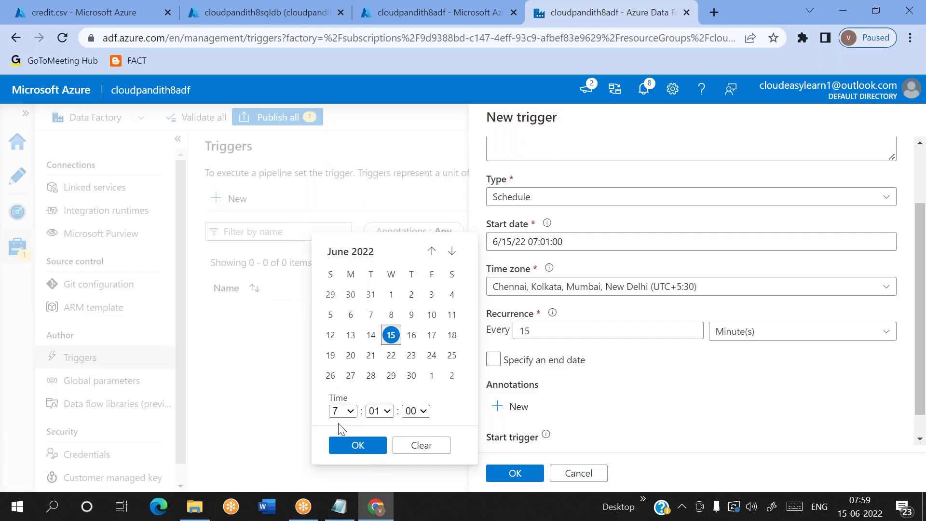
pyautogui.click(355, 449)
pyautogui.click(544, 247)
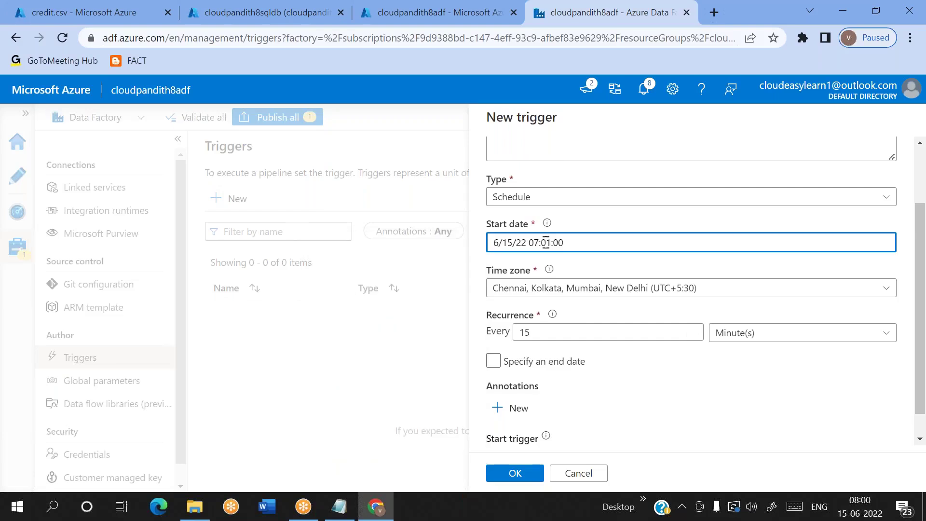
pyautogui.click(620, 276)
# Step: Make the trigger recur every 1 hour
pyautogui.click(661, 331)
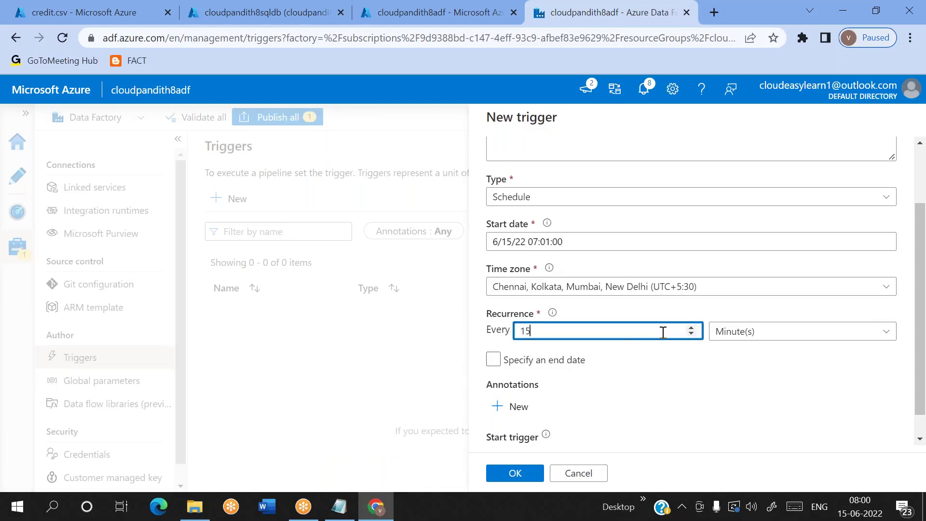
pyautogui.click(746, 332)
pyautogui.click(730, 404)
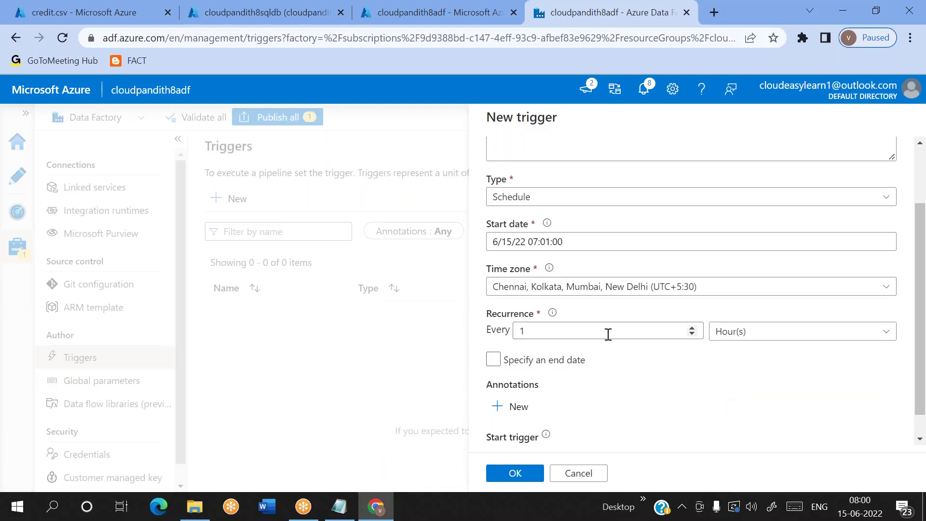
# Step: Add an end date of 6/16/22 02:28:48 and create the tr_schedule_everyhour trigger
pyautogui.scroll(-1, 724, 358)
pyautogui.click(543, 334)
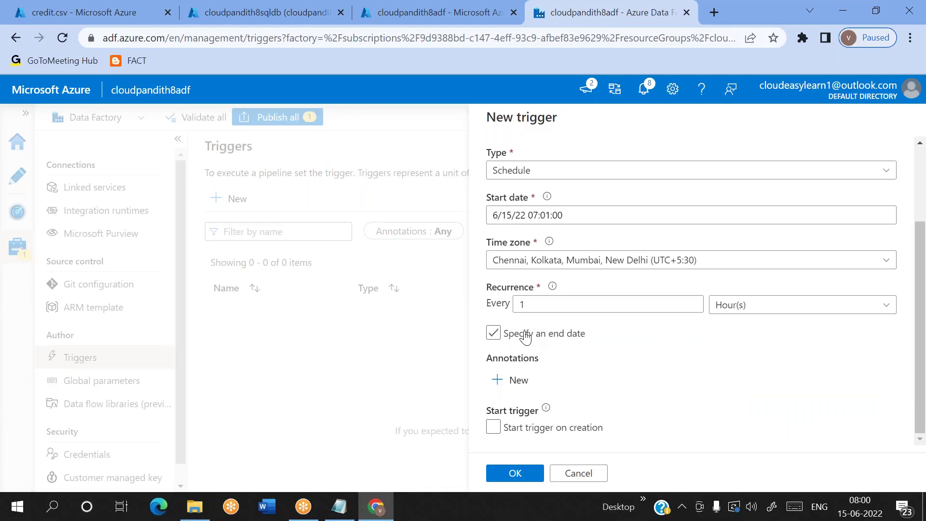
pyautogui.click(530, 376)
pyautogui.click(628, 407)
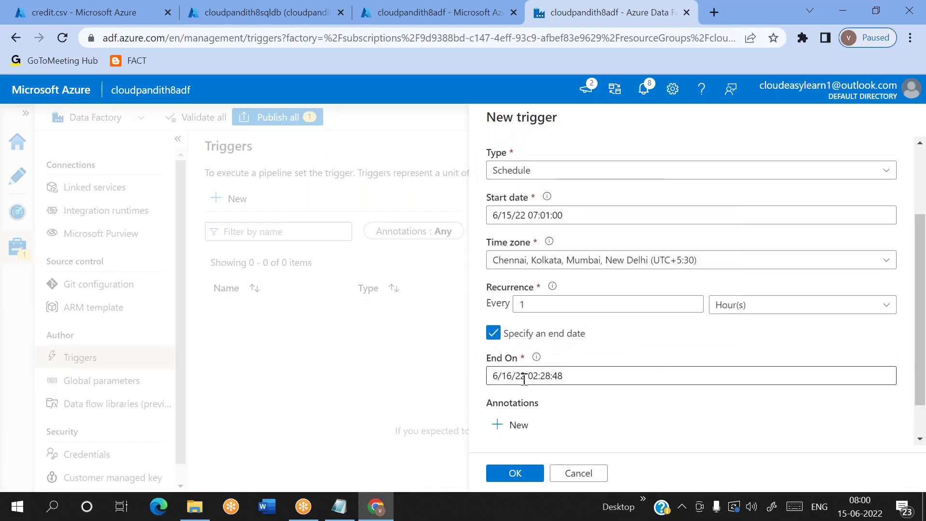
pyautogui.doubleClick(526, 375)
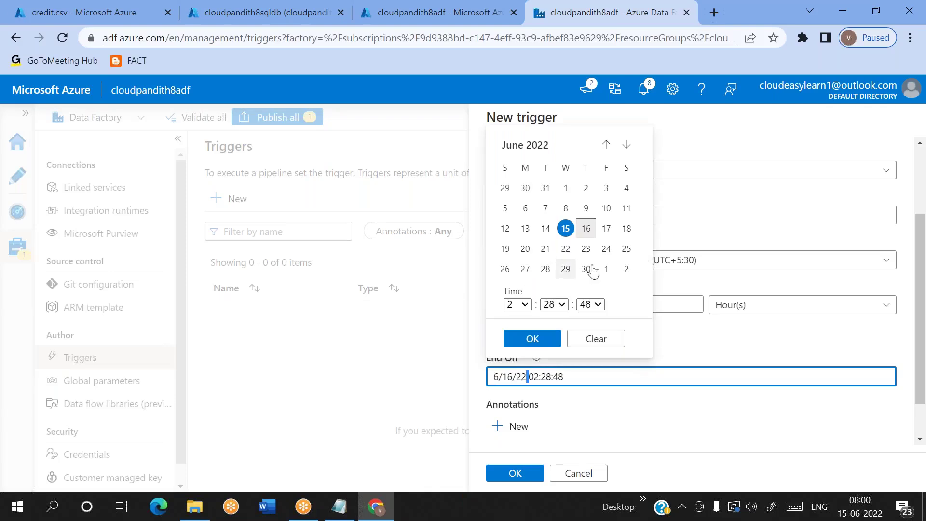
pyautogui.click(702, 280)
pyautogui.doubleClick(535, 216)
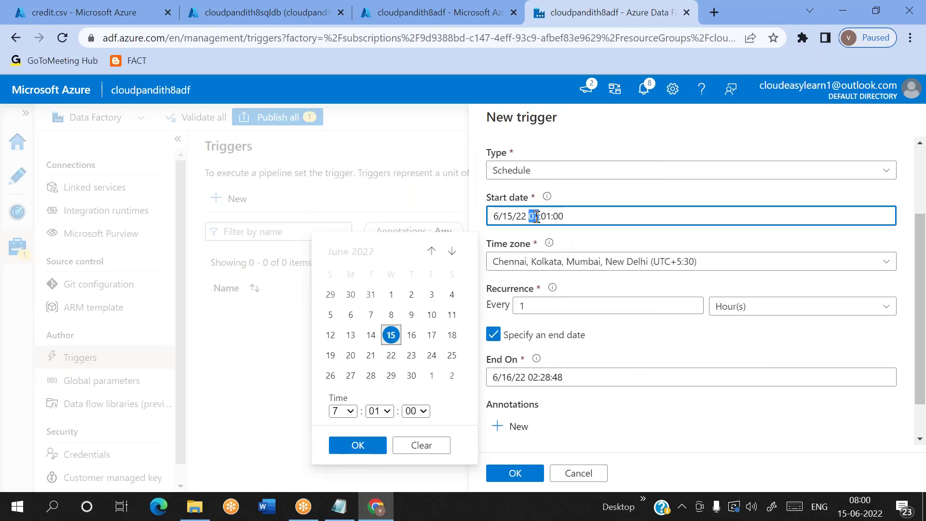
pyautogui.click(599, 245)
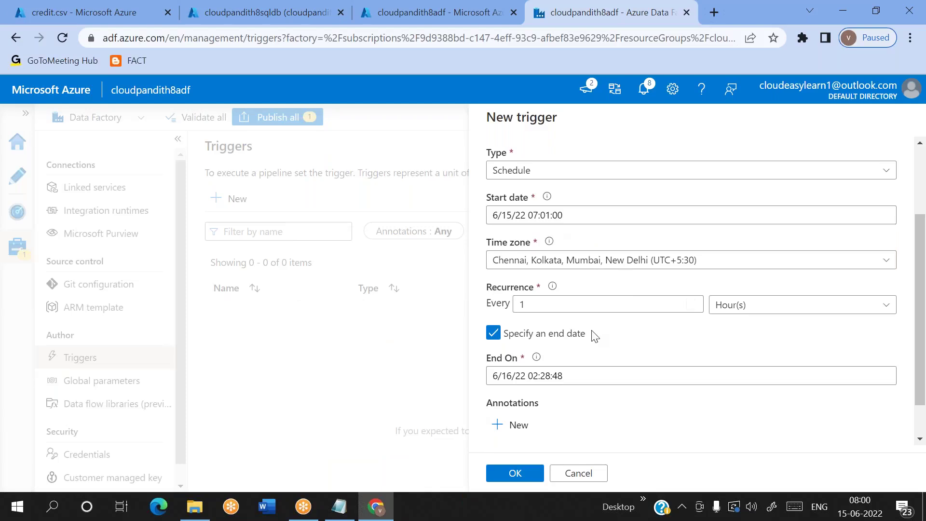
pyautogui.click(515, 473)
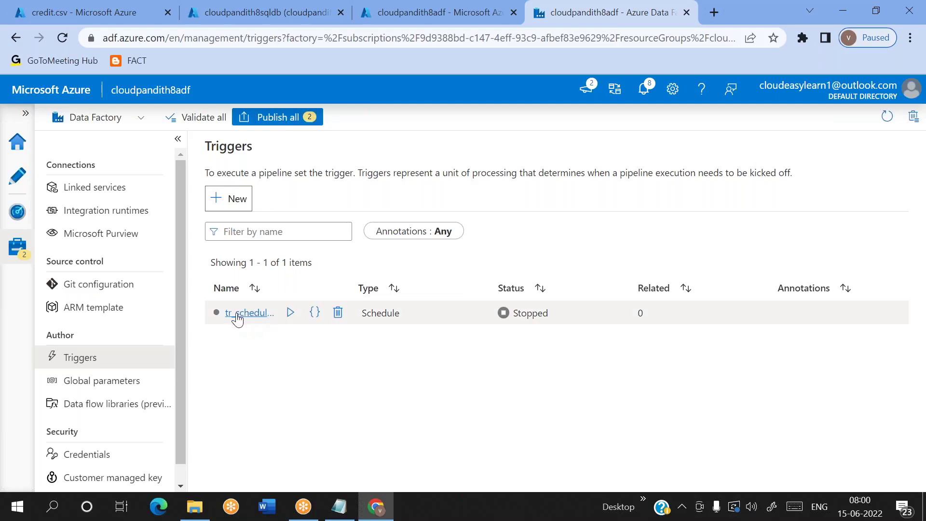
# Step: Pick tr_schedule_everyhour as the trigger for pipeline1
pyautogui.click(17, 176)
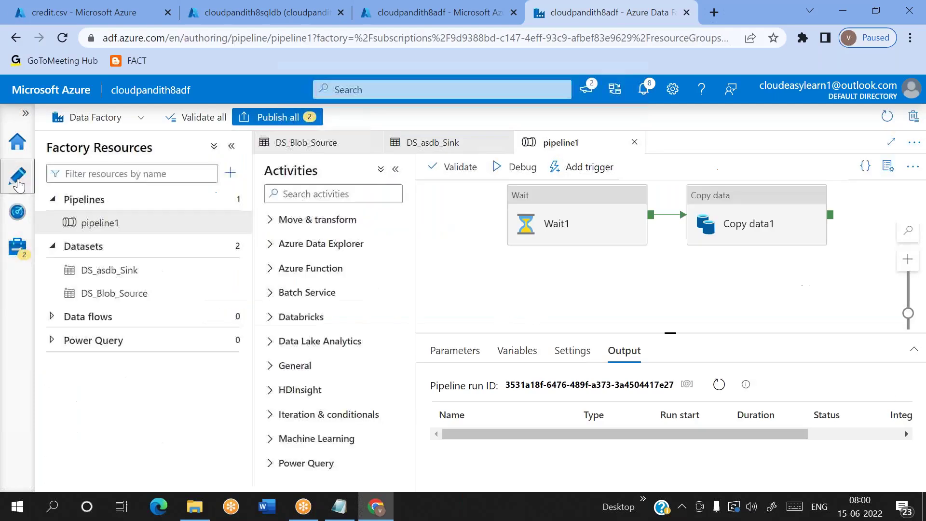
pyautogui.click(591, 168)
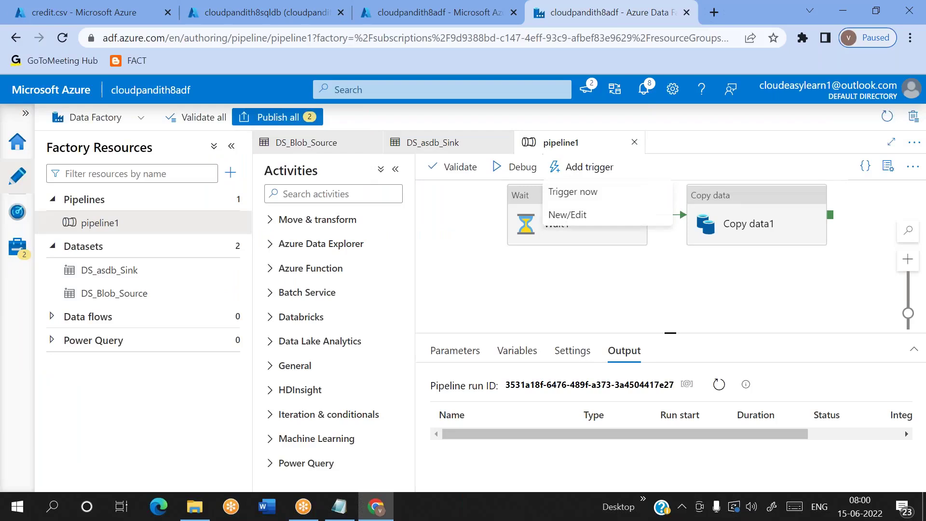
pyautogui.click(579, 217)
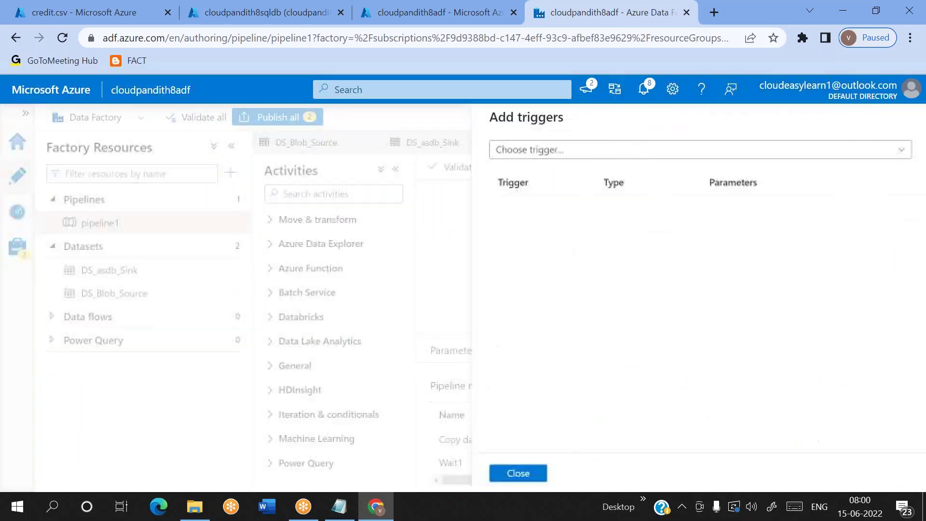
pyautogui.click(557, 151)
pyautogui.click(530, 224)
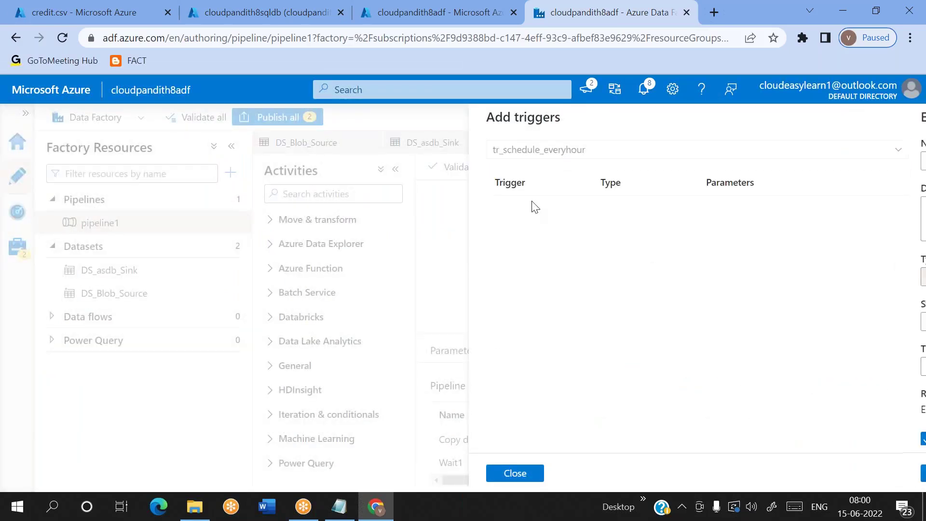
# Step: Confirm the trigger on pipeline1 and publish all pending changes
pyautogui.click(517, 476)
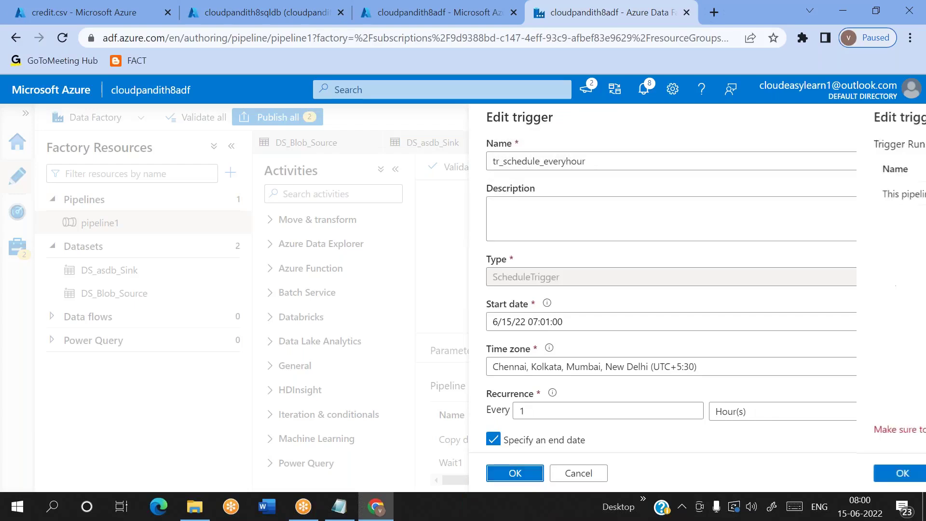
pyautogui.click(515, 473)
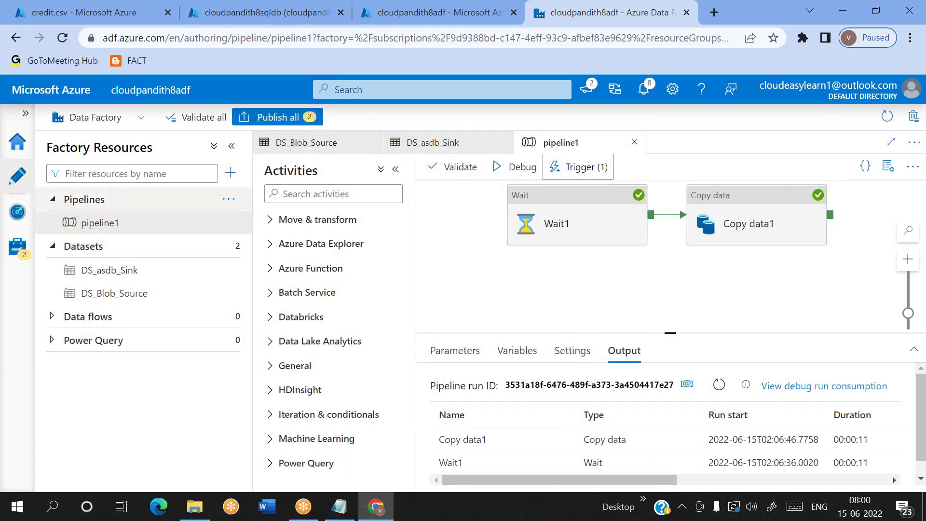
pyautogui.click(309, 122)
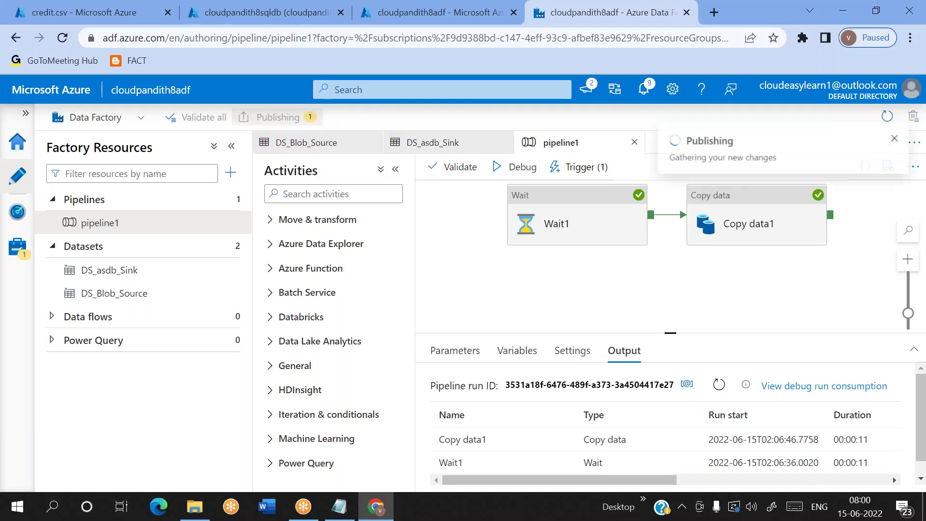
pyautogui.click(515, 473)
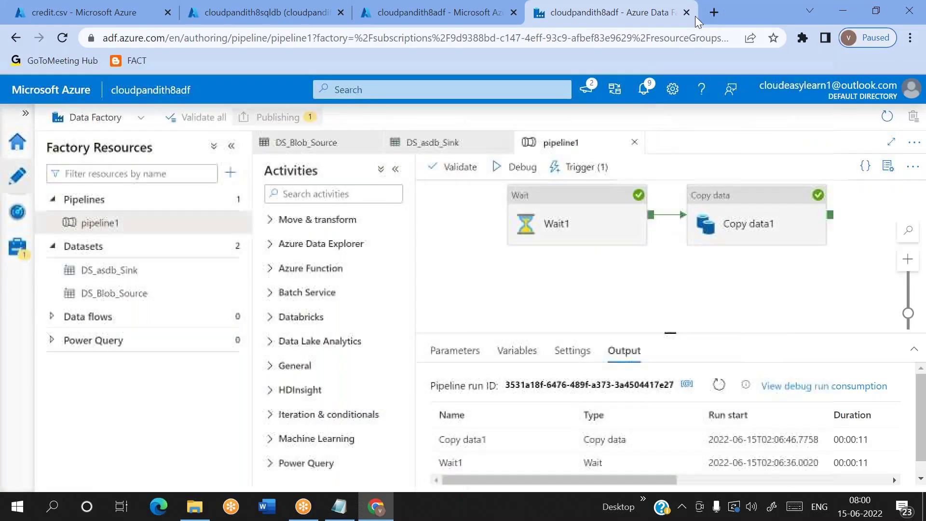
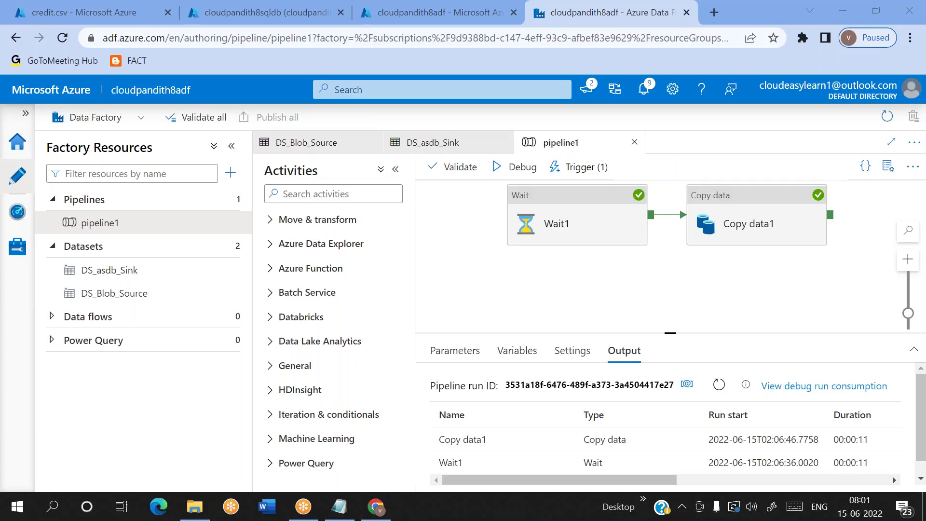
# Step: Bring up the pipeline runs monitor and reload it several times to look for new runs
pyautogui.click(17, 211)
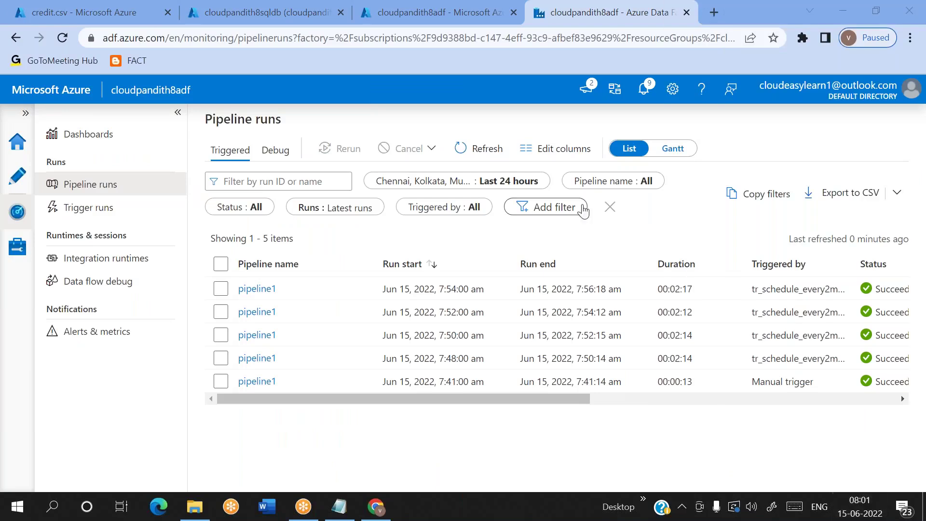
pyautogui.click(494, 158)
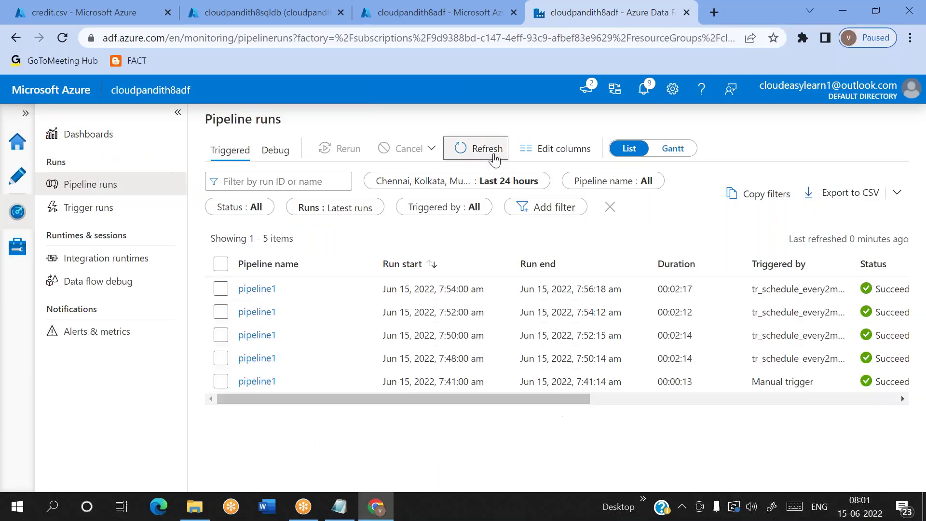
pyautogui.click(494, 158)
pyautogui.click(494, 159)
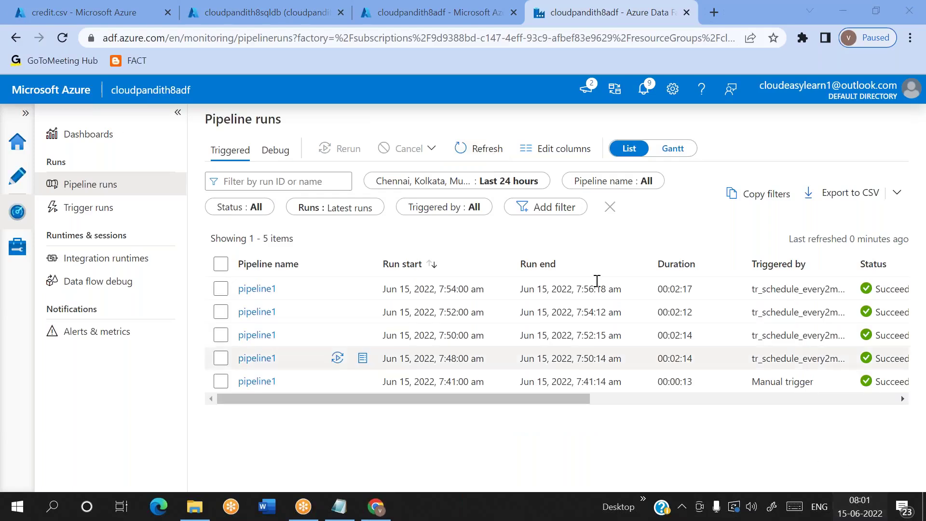
pyautogui.click(494, 157)
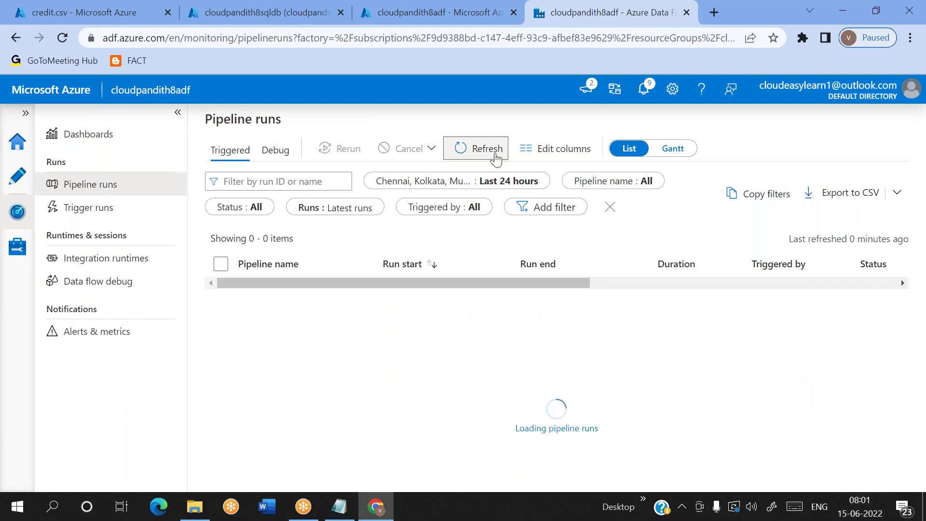
pyautogui.click(496, 158)
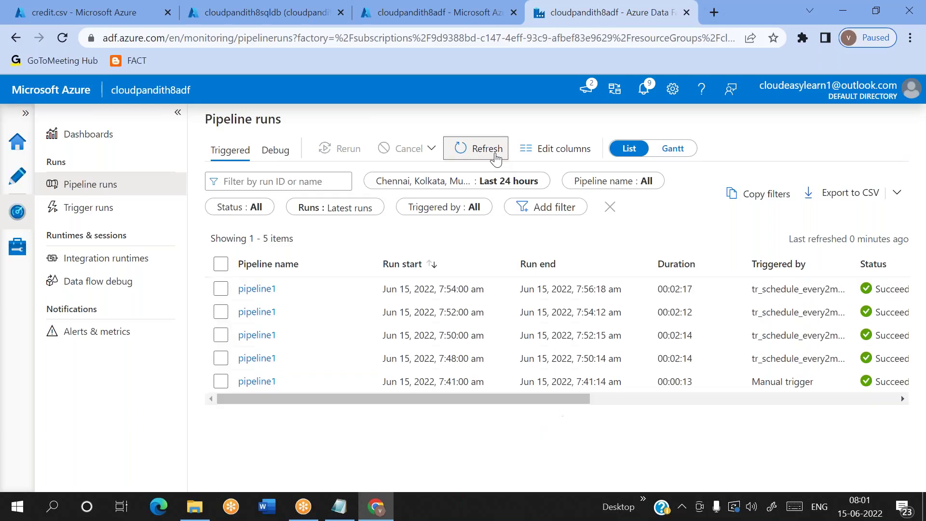
pyautogui.click(495, 158)
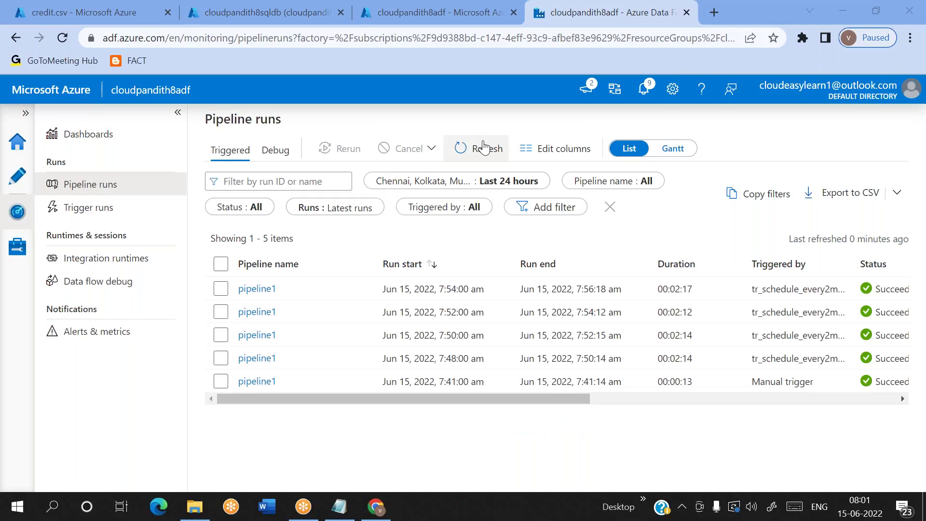
# Step: Glance at pipeline1, then keep reloading the runs list until five succeeded pipeline1 runs show
pyautogui.click(25, 181)
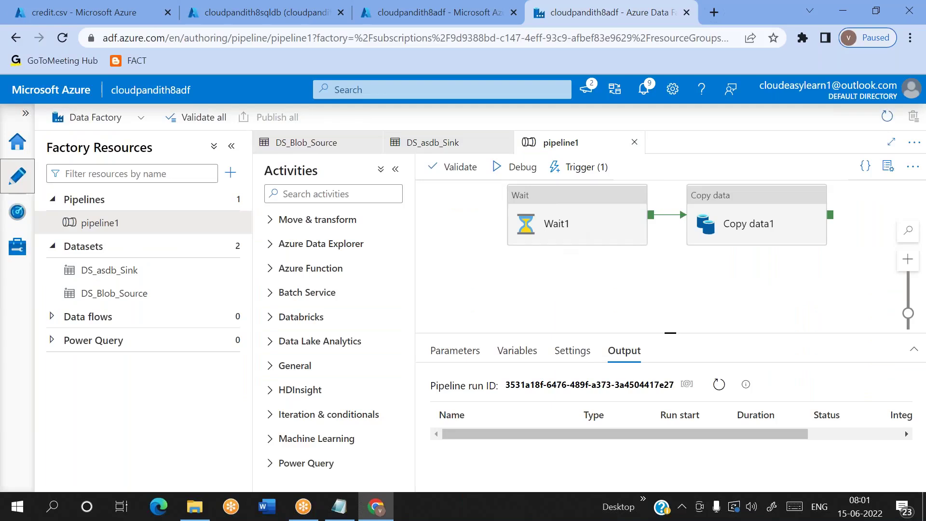
pyautogui.click(14, 214)
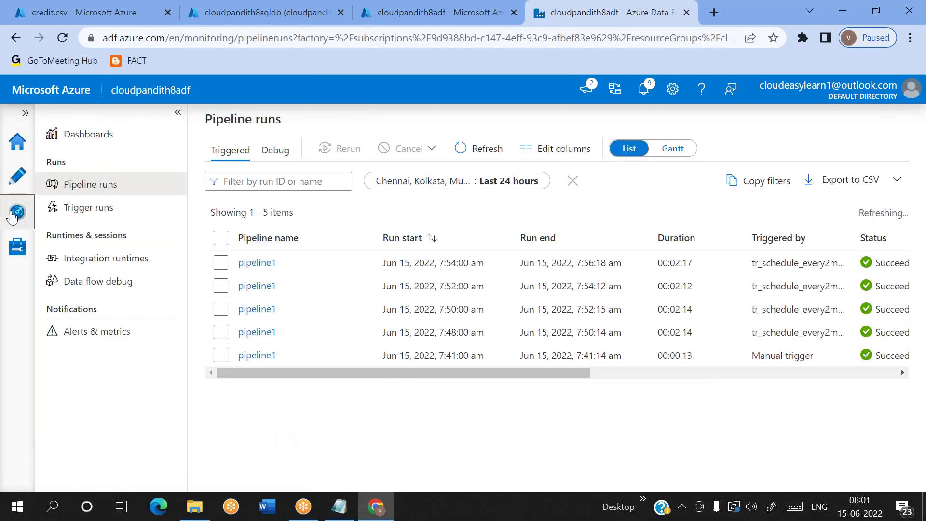
pyautogui.click(486, 153)
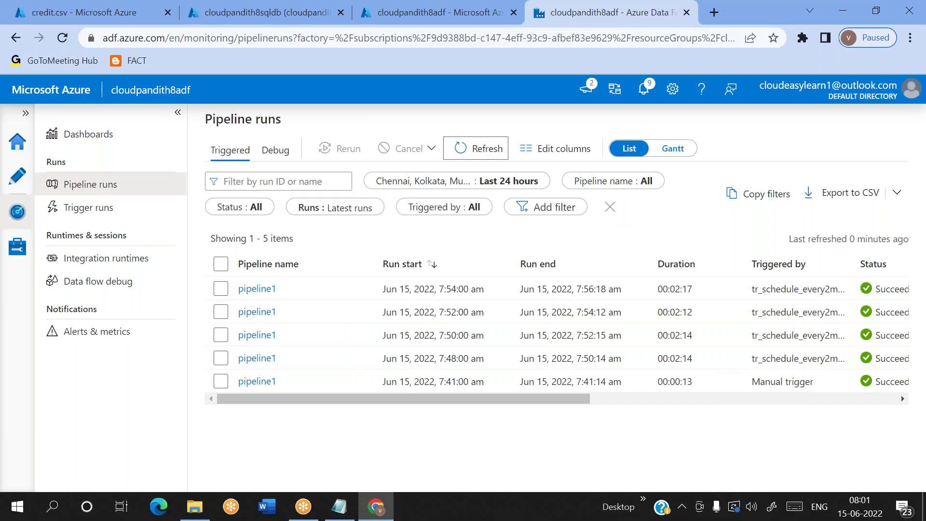
pyautogui.click(863, 515)
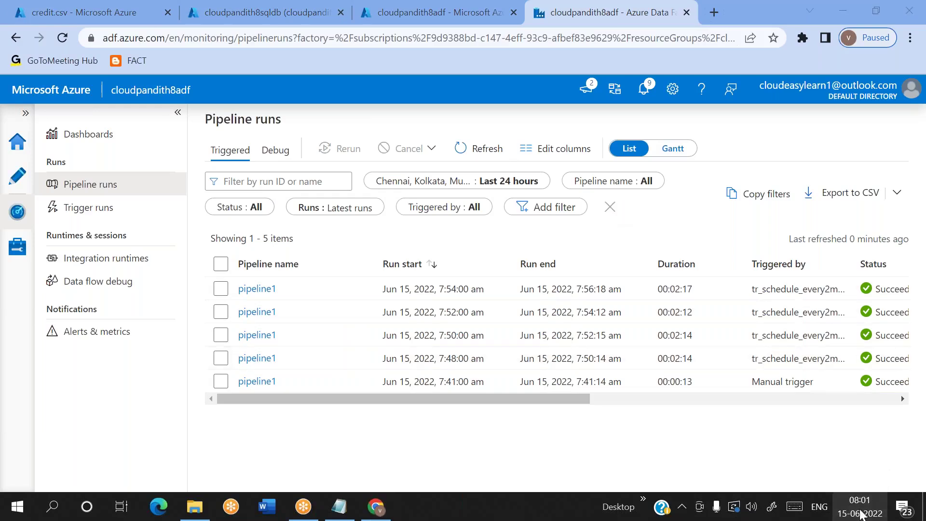
pyautogui.click(476, 148)
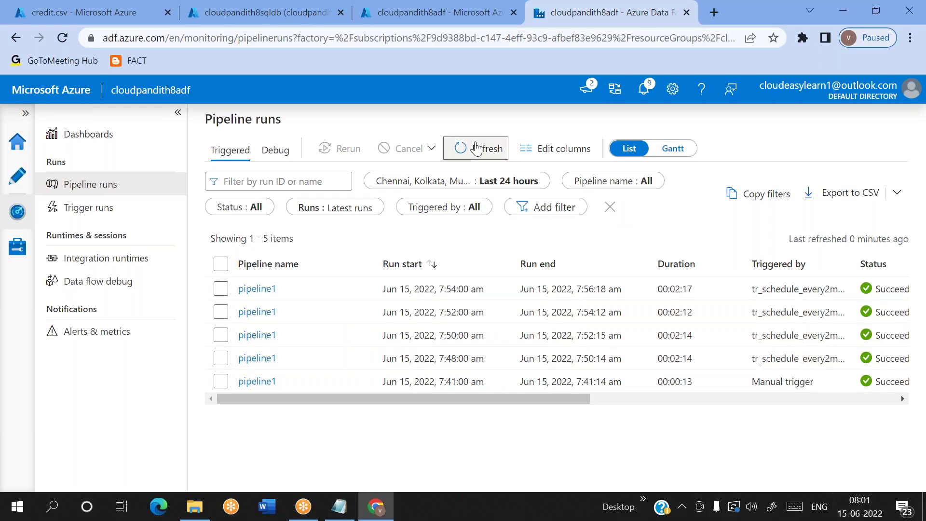
pyautogui.click(476, 149)
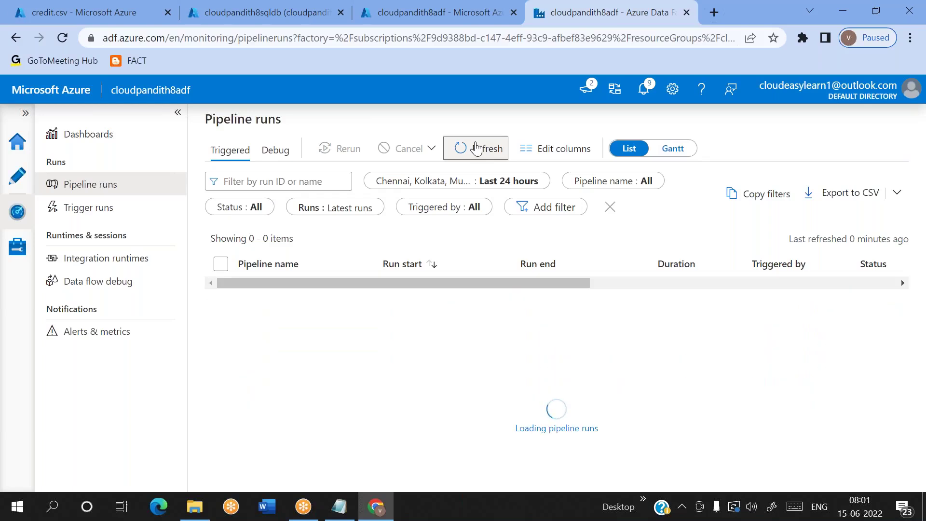
pyautogui.click(476, 148)
pyautogui.click(476, 148)
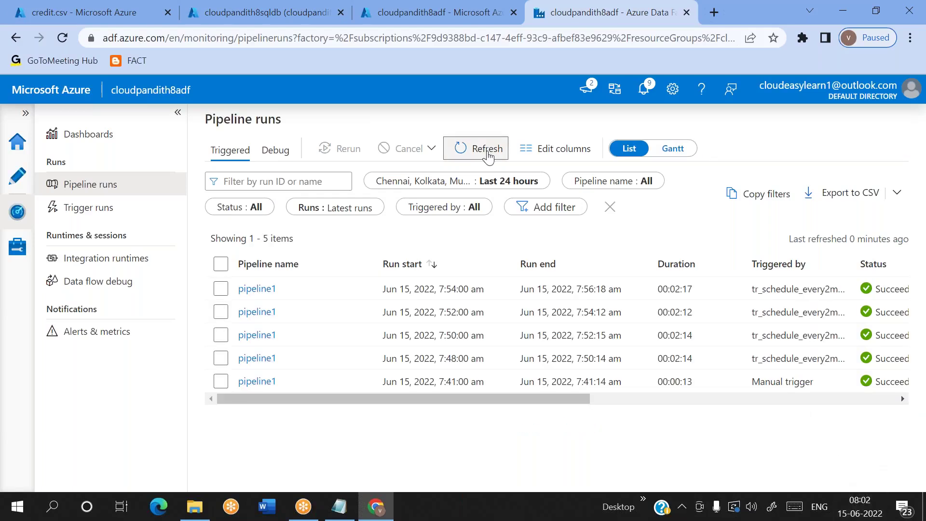
pyautogui.click(488, 153)
pyautogui.click(488, 154)
pyautogui.click(488, 154)
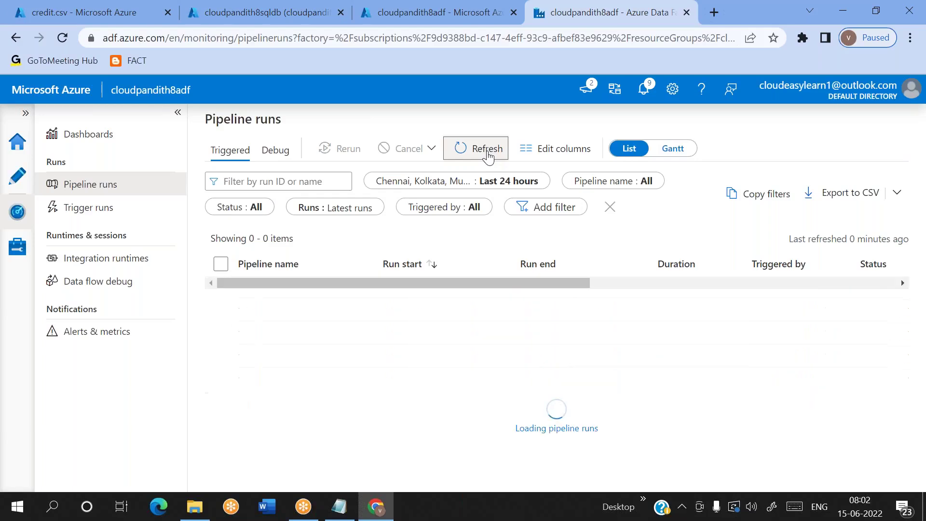
pyautogui.click(488, 153)
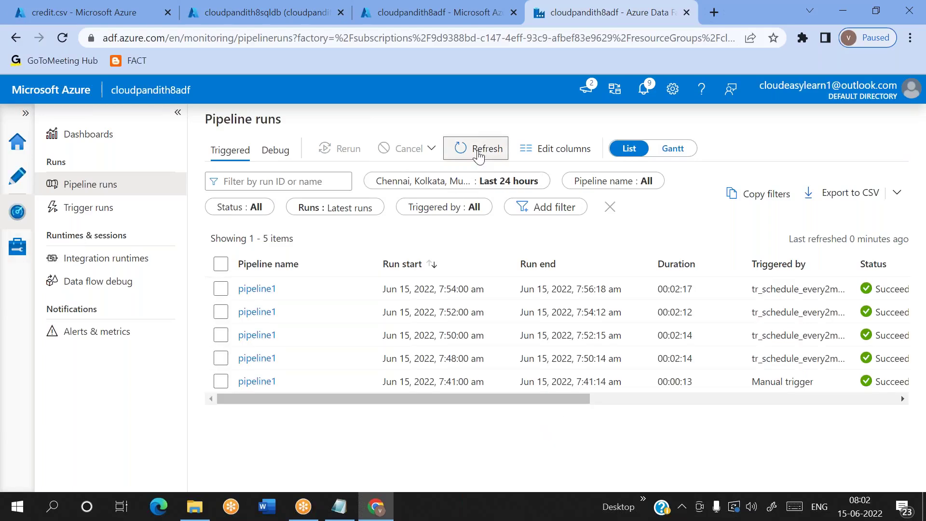
pyautogui.click(479, 153)
pyautogui.click(479, 152)
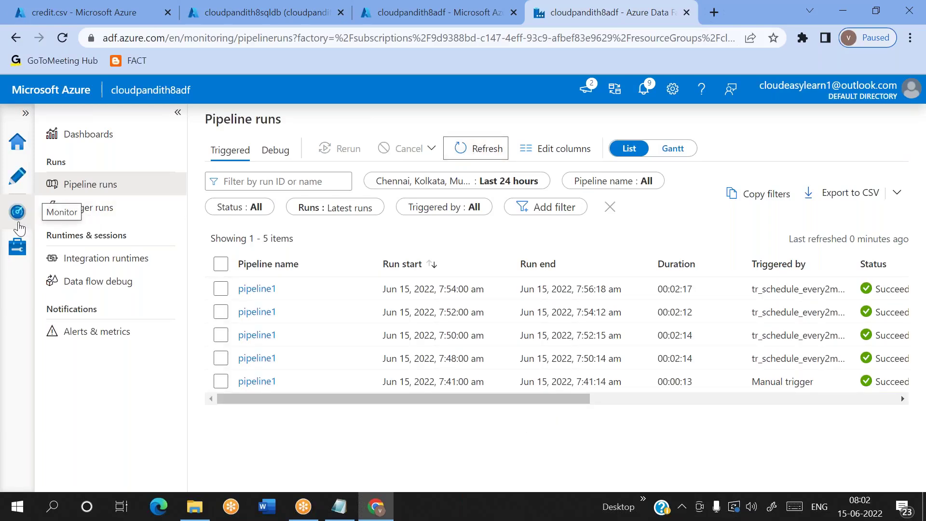
# Step: Change tr_schedule_everyhour's start time to 07:03 and save the trigger
pyautogui.click(17, 246)
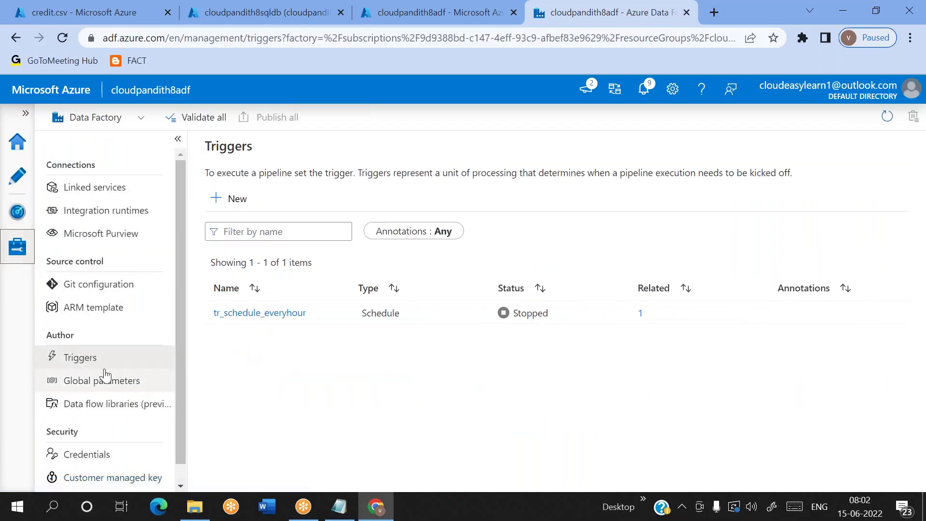
pyautogui.click(248, 314)
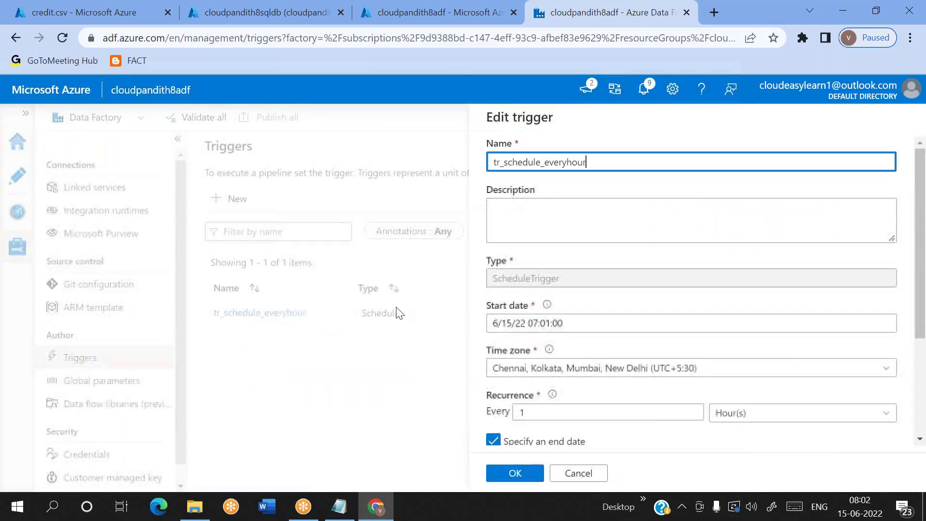
pyautogui.scroll(-1, 734, 357)
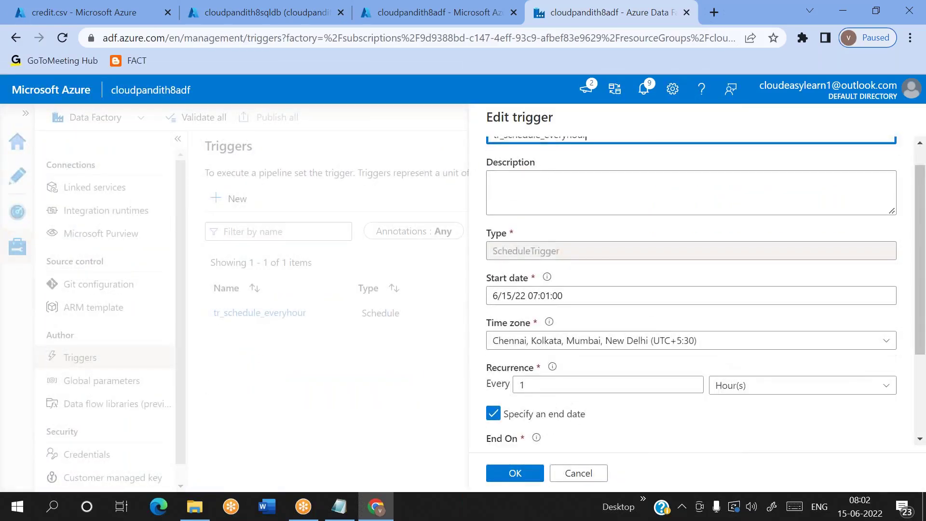
pyautogui.click(554, 296)
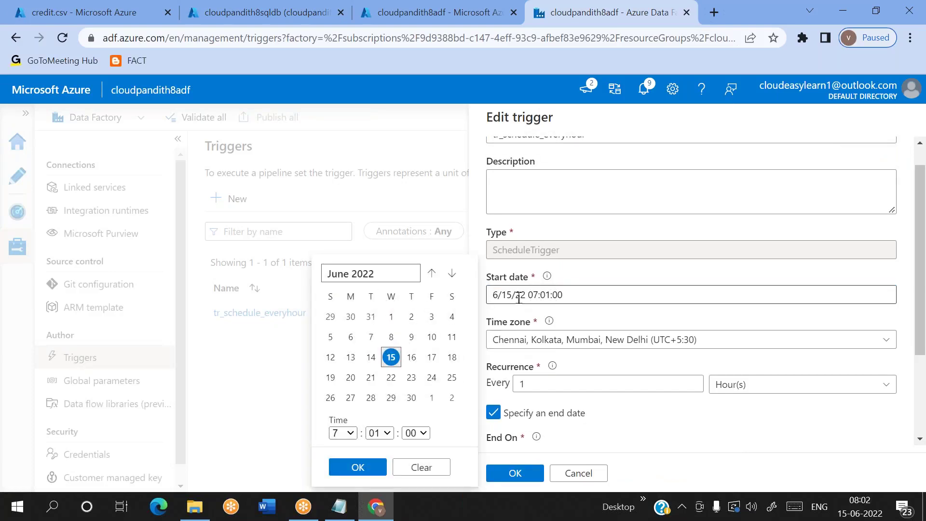
pyautogui.click(379, 433)
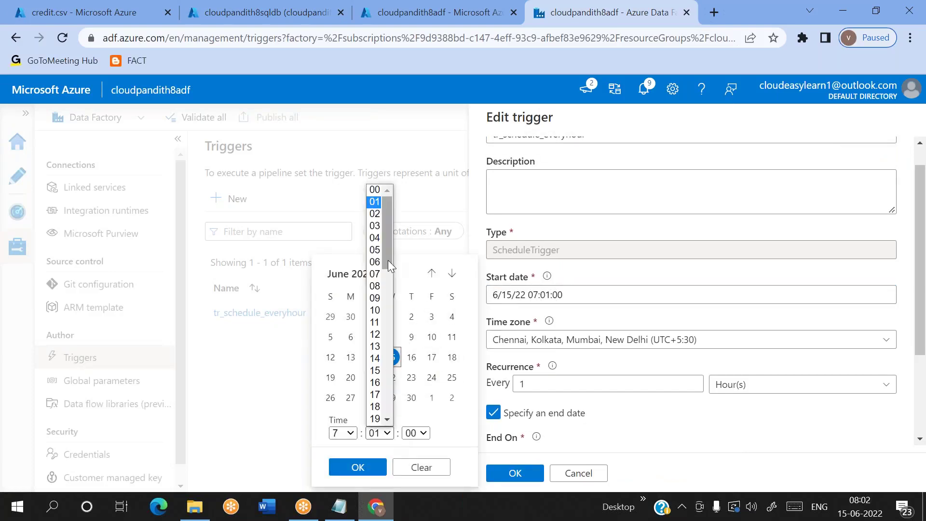
pyautogui.click(378, 225)
pyautogui.click(630, 415)
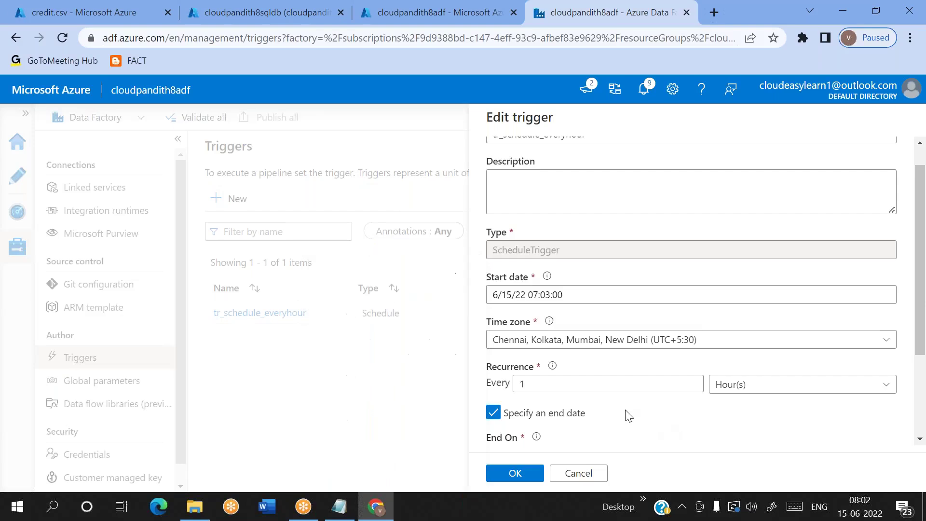
pyautogui.click(530, 478)
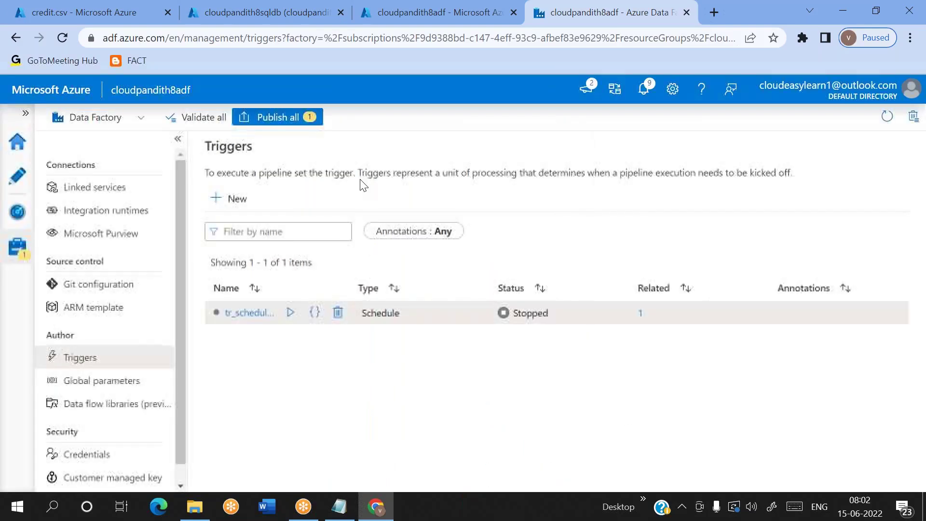
# Step: Publish the trigger edit and go back to the pipeline runs monitor
pyautogui.click(276, 117)
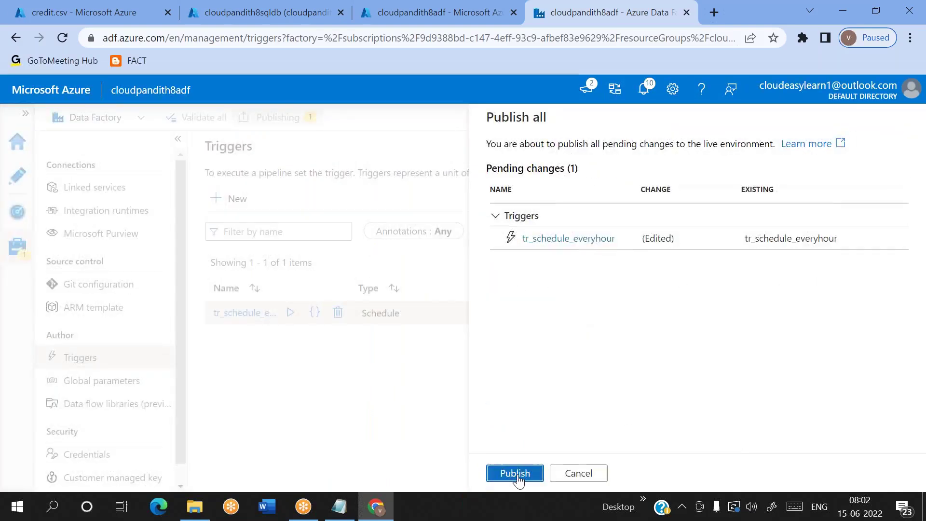
pyautogui.click(515, 473)
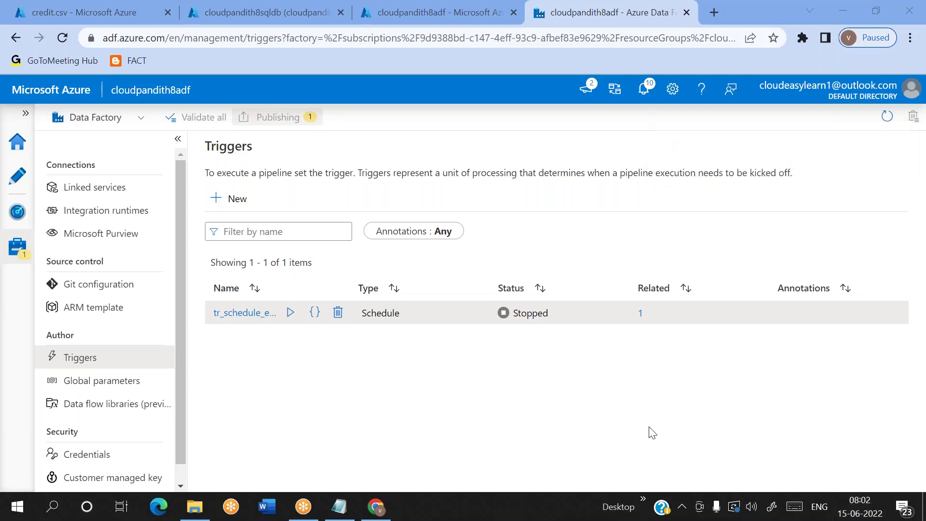
pyautogui.click(17, 212)
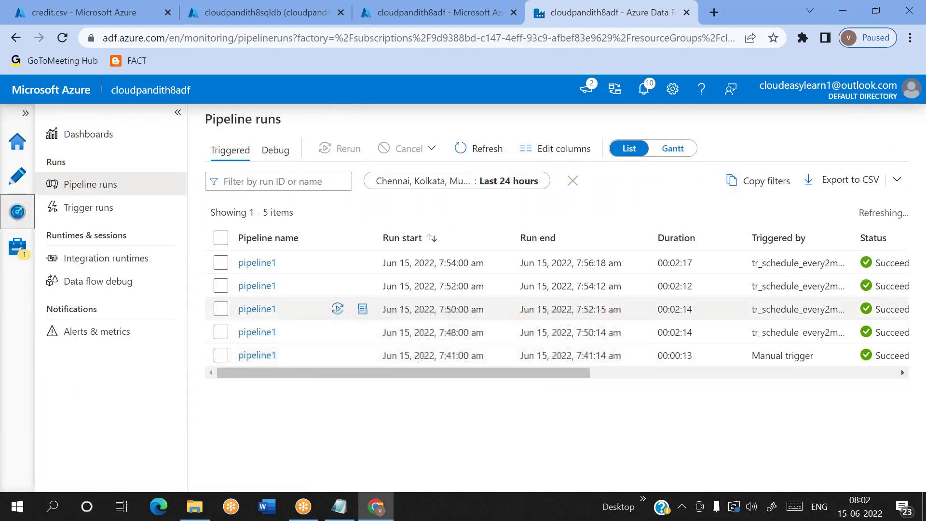
pyautogui.click(135, 208)
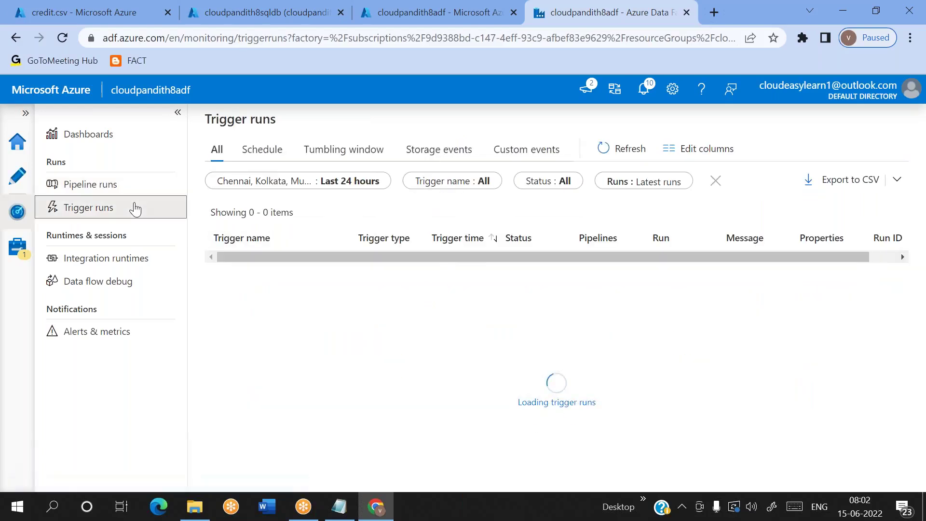
pyautogui.click(634, 154)
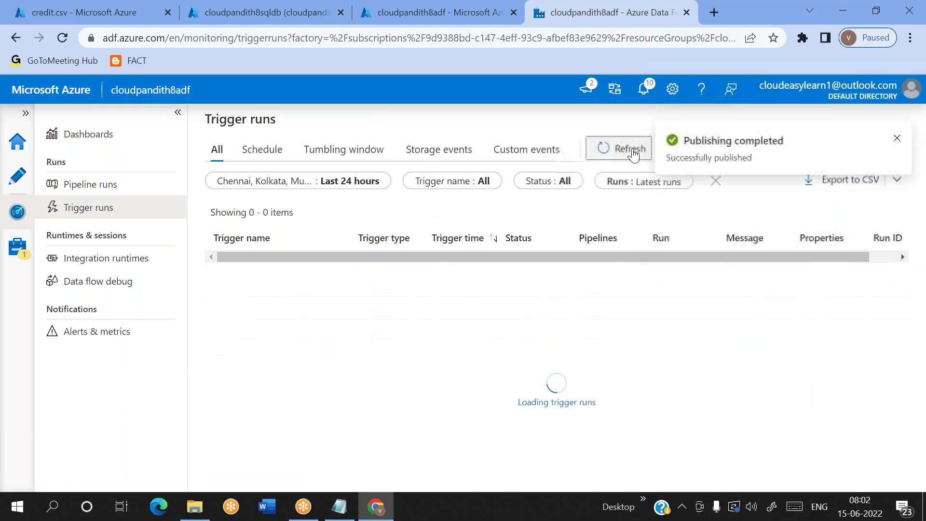
pyautogui.click(60, 185)
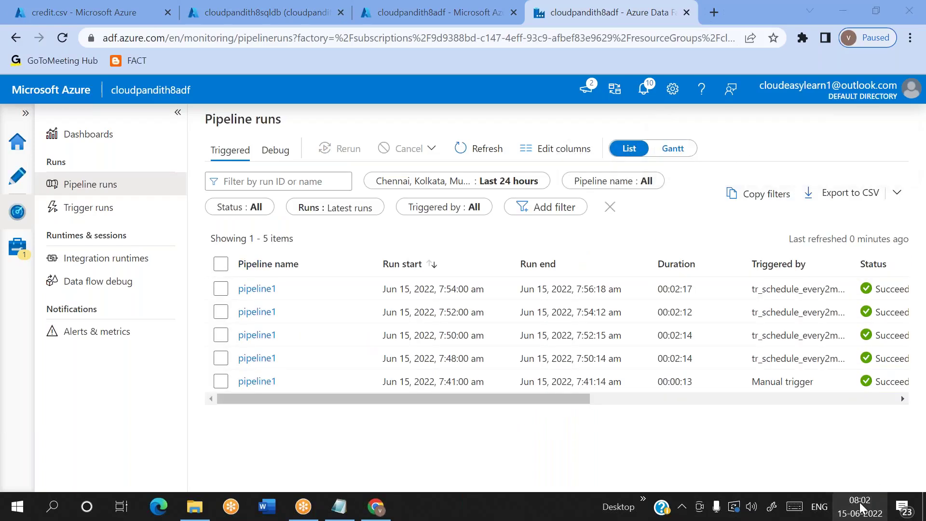
pyautogui.click(650, 93)
pyautogui.click(650, 93)
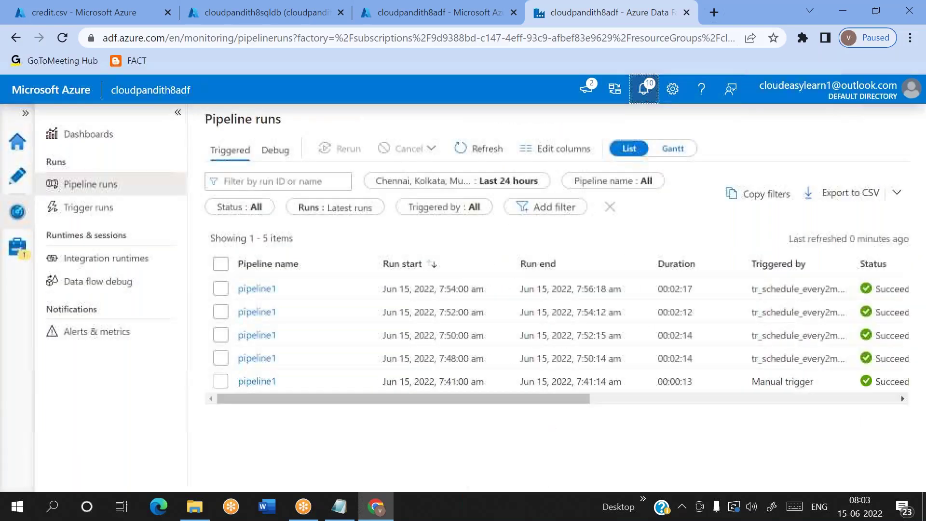
pyautogui.click(485, 150)
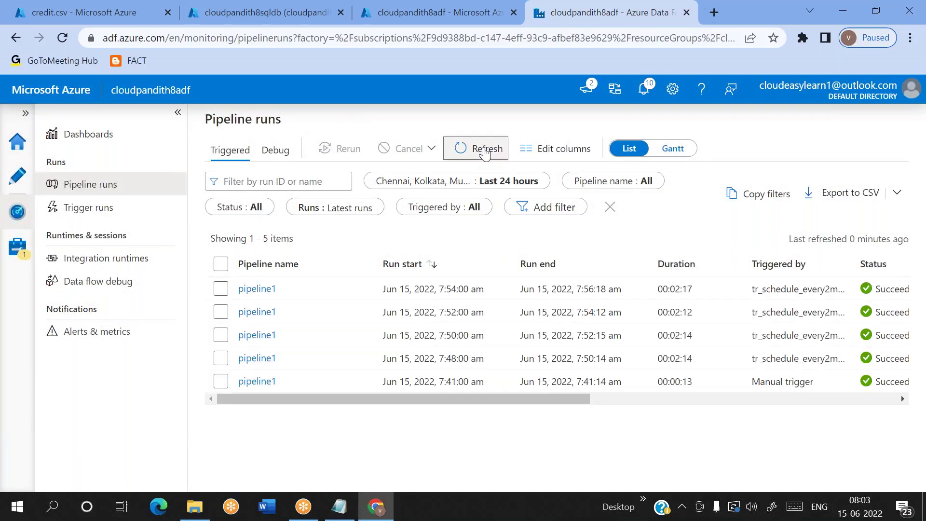
pyautogui.click(485, 151)
pyautogui.click(485, 150)
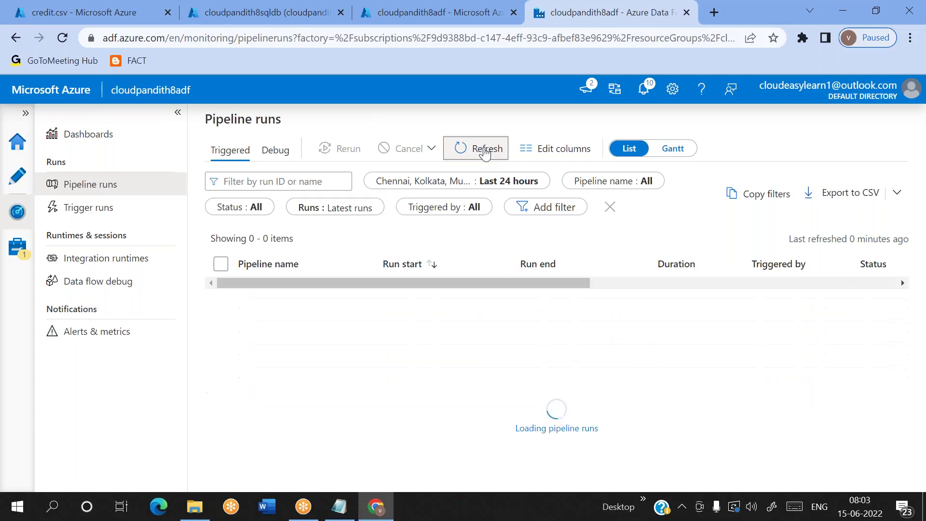
pyautogui.click(485, 150)
pyautogui.click(485, 150)
pyautogui.click(485, 150)
pyautogui.click(485, 151)
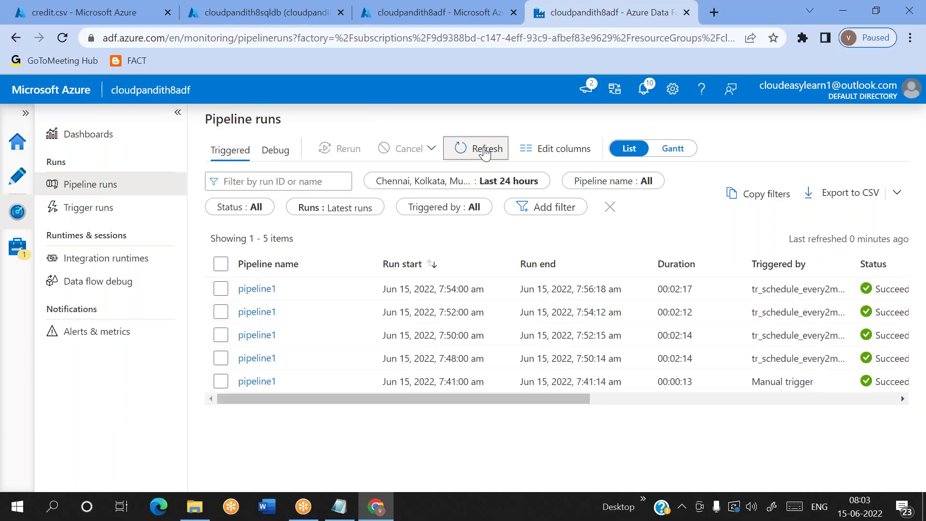
pyautogui.click(485, 150)
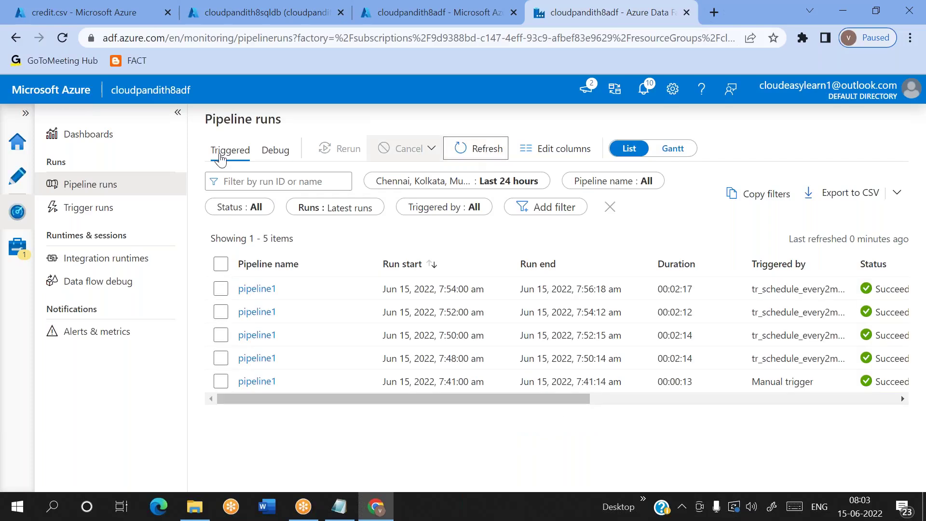
# Step: Delete the tr_schedule_everyhour trigger from the factory's trigger list
pyautogui.click(17, 246)
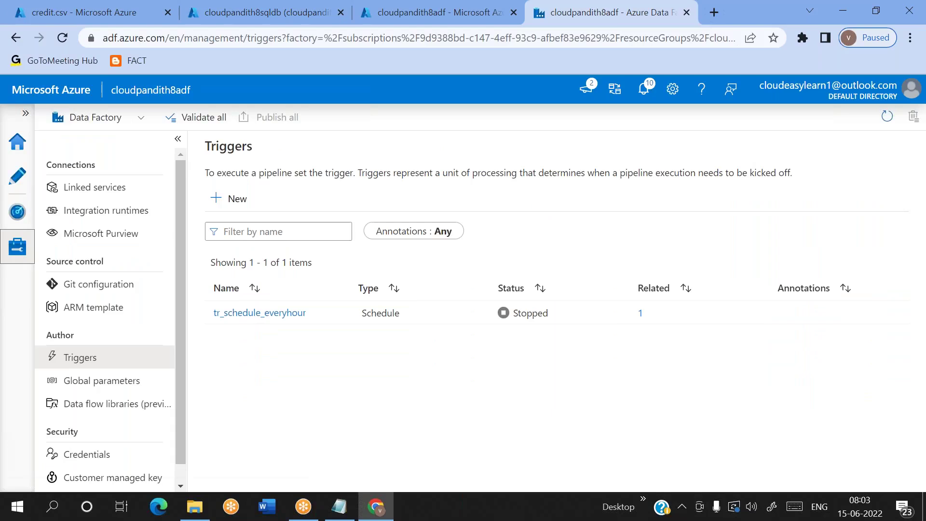
pyautogui.moveTo(339, 316)
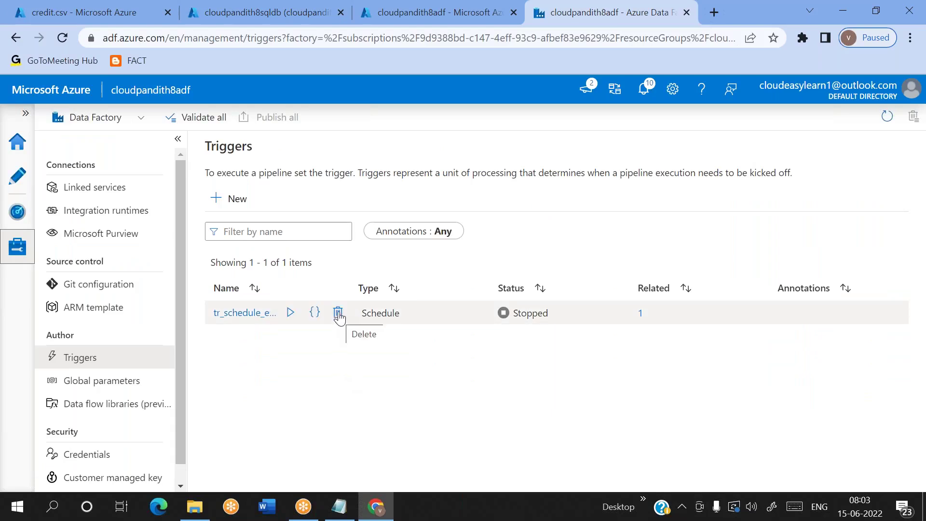
pyautogui.click(338, 313)
pyautogui.click(374, 326)
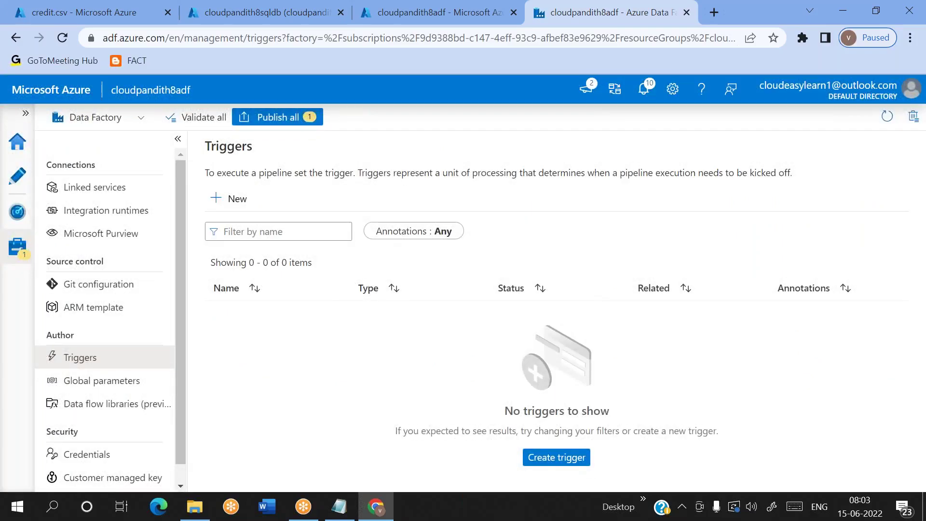
# Step: Publish the trigger deletion and reopen pipeline1 in the authoring view
pyautogui.click(17, 212)
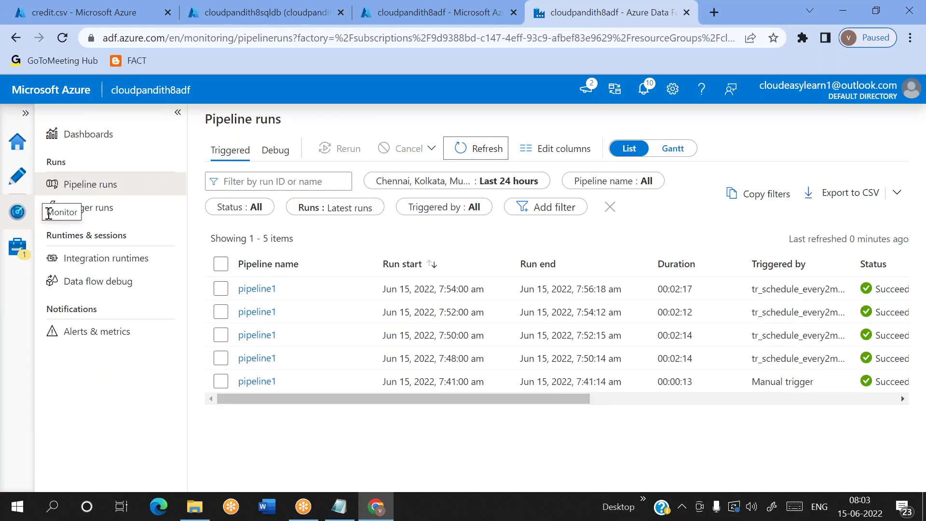
pyautogui.click(17, 246)
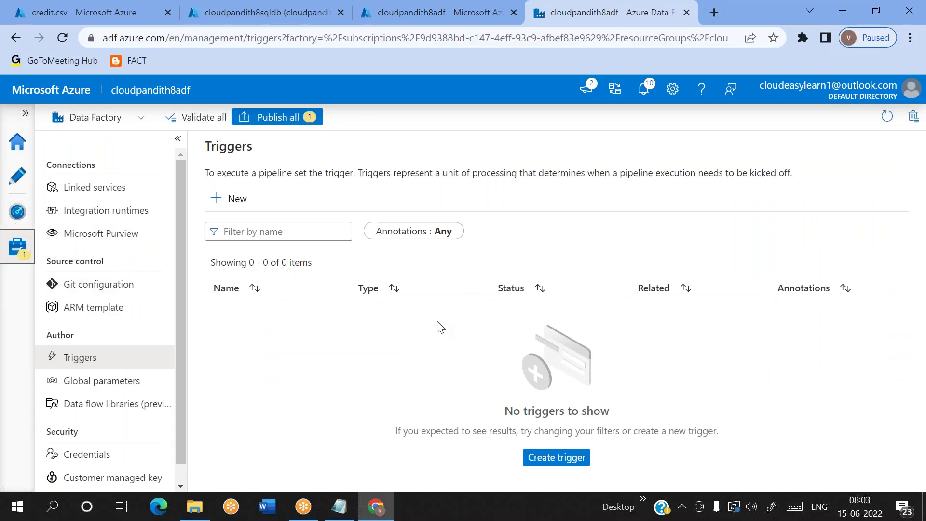
pyautogui.click(274, 111)
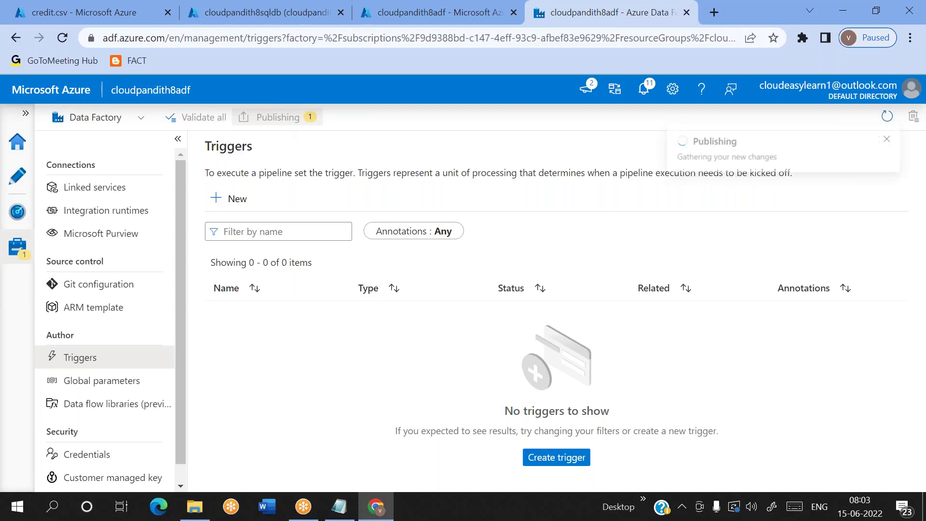
pyautogui.press('Return')
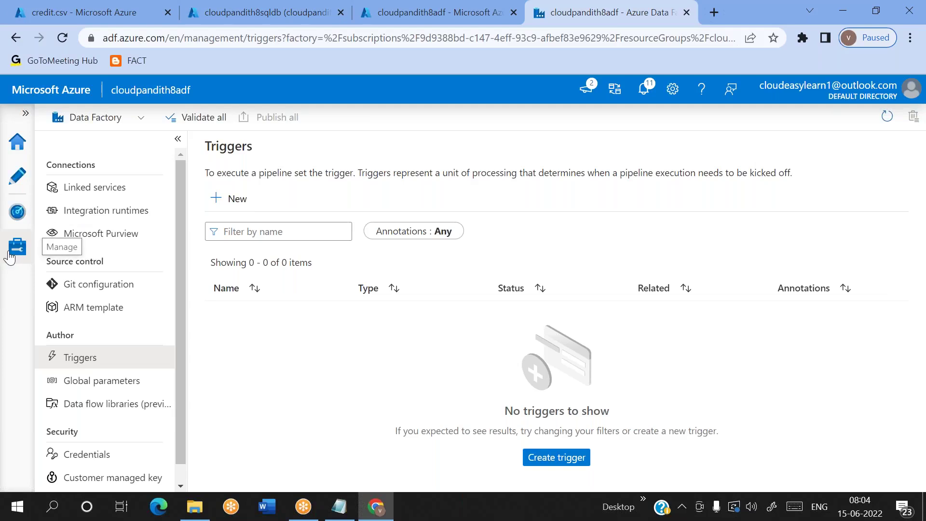
pyautogui.click(21, 176)
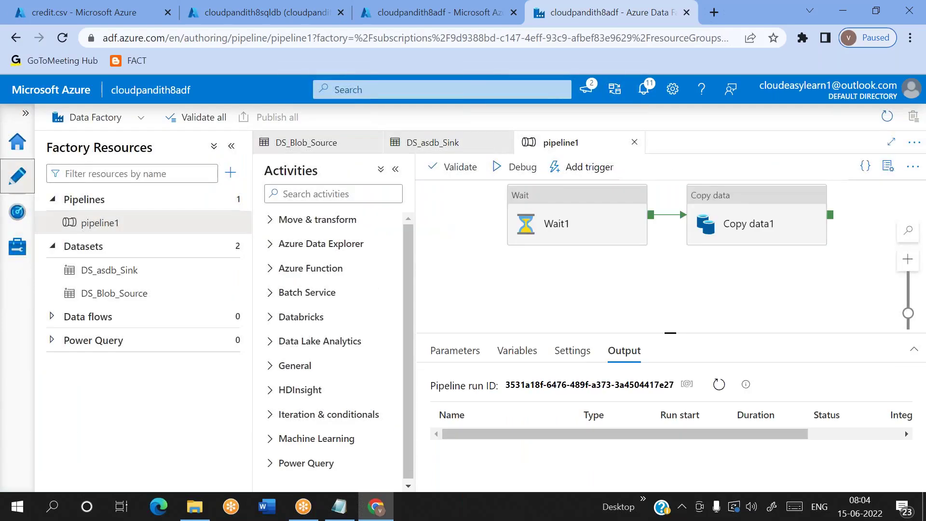
pyautogui.click(586, 167)
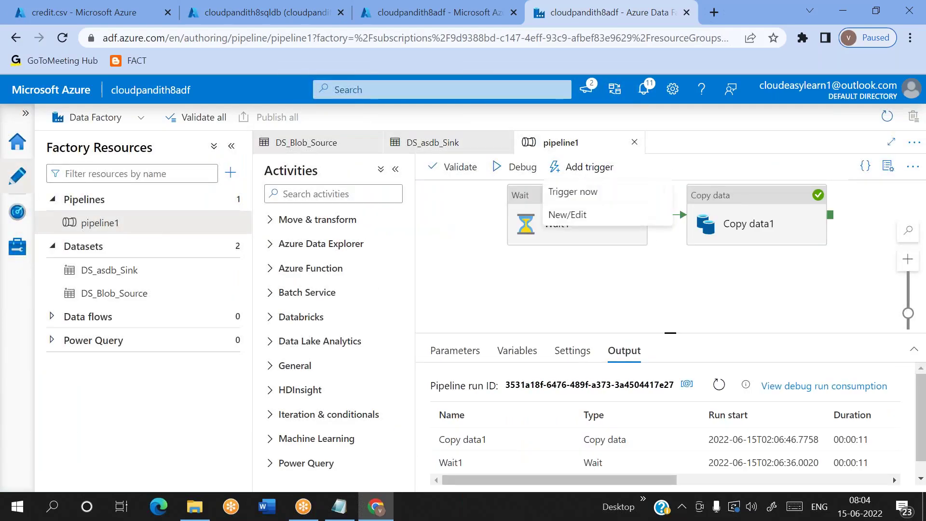
# Step: Create a new trigger for pipeline1 named tr_schedule_everyhour
pyautogui.click(569, 215)
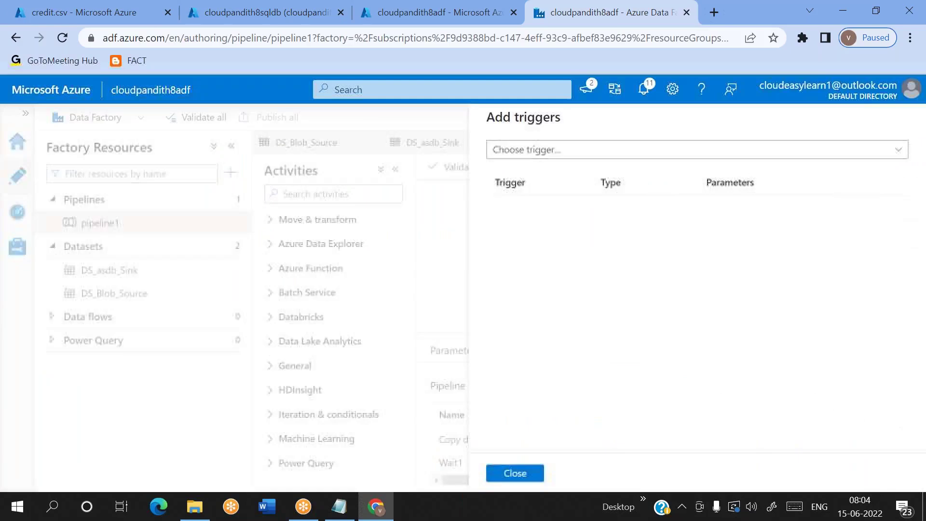
pyautogui.click(547, 157)
pyautogui.click(524, 202)
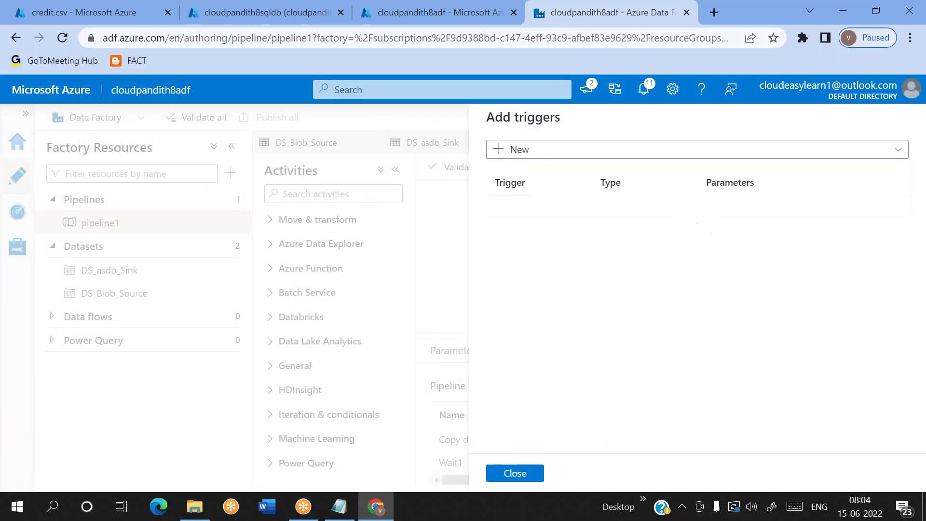
pyautogui.click(570, 159)
pyautogui.press('BackSpace')
pyautogui.press('BackSpace')
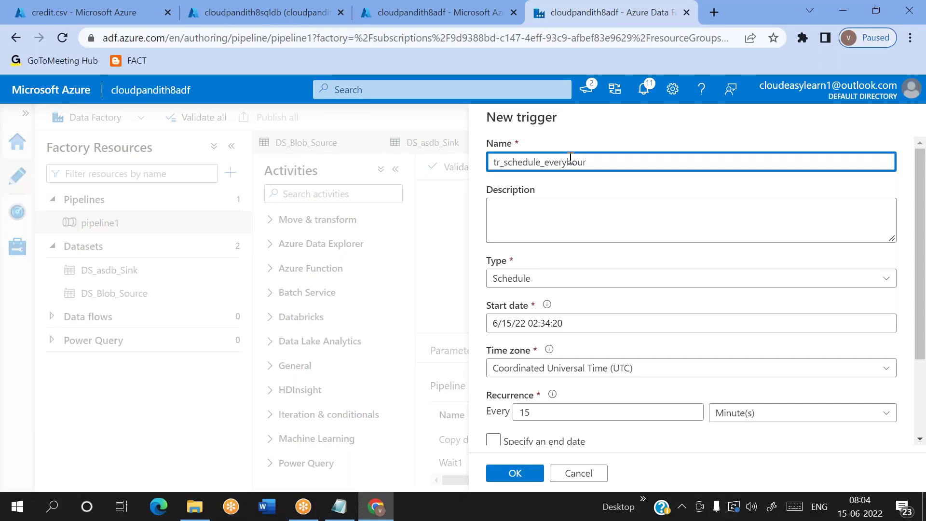
pyautogui.scroll(-2, 571, 160)
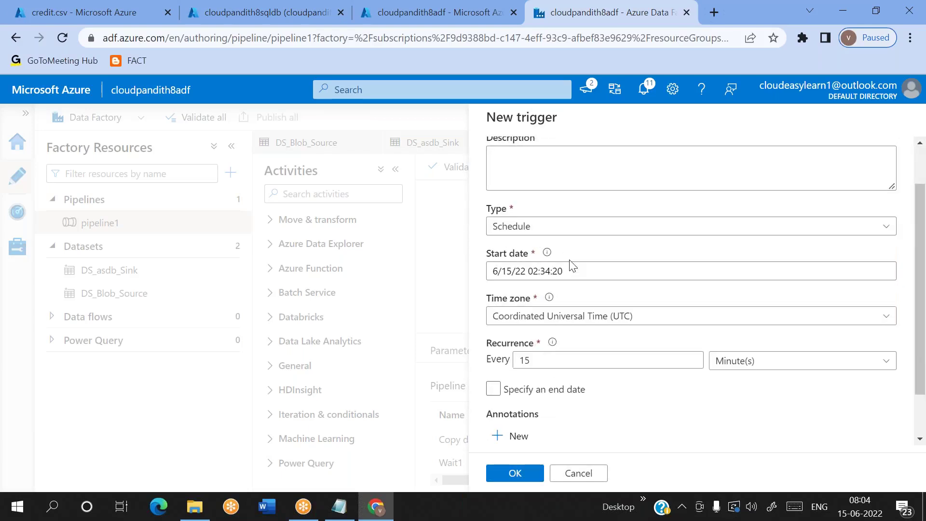
# Step: Set the new trigger's start time to 6/15/22 02:06:00
pyautogui.click(566, 271)
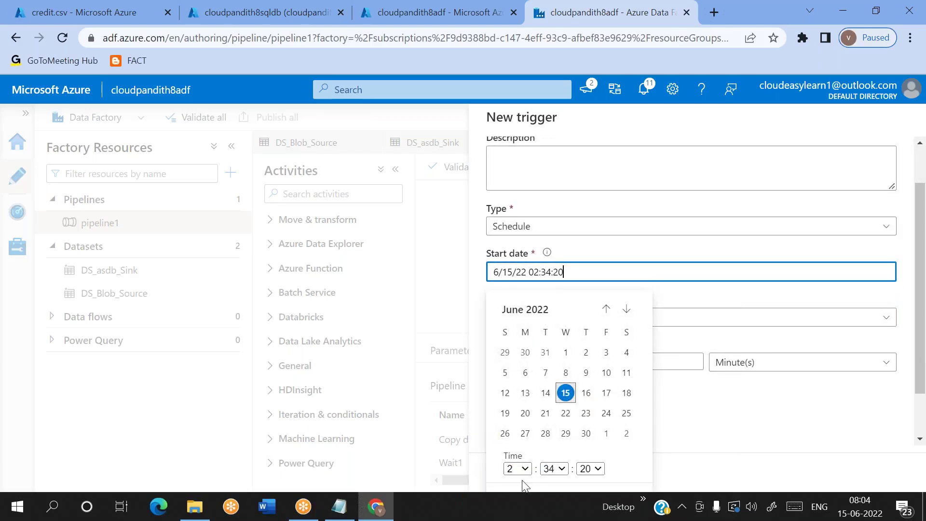
pyautogui.click(554, 469)
pyautogui.scroll(4, 562, 271)
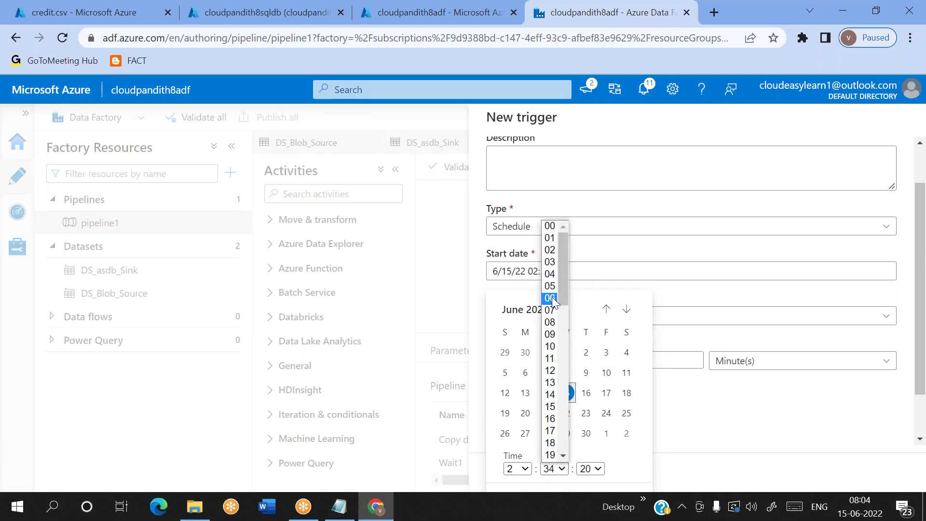
pyautogui.click(551, 298)
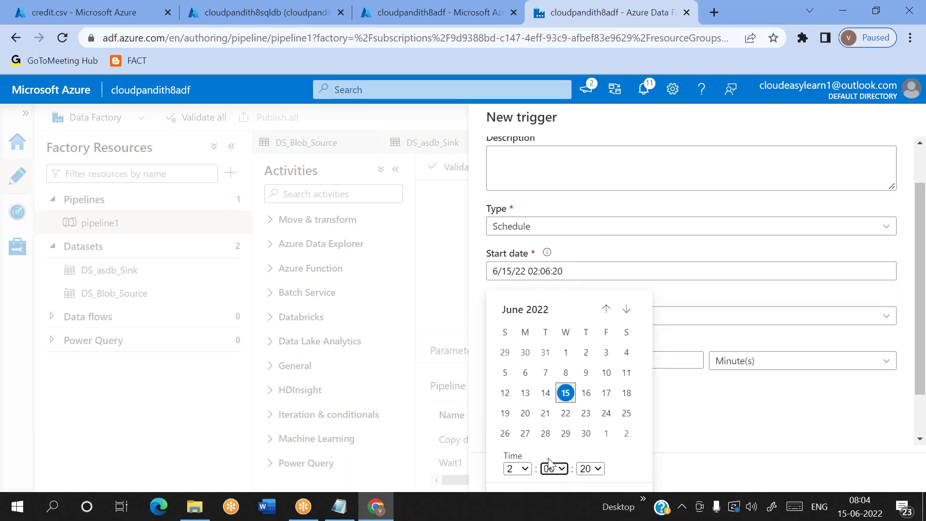
pyautogui.click(591, 469)
pyautogui.scroll(2, 591, 300)
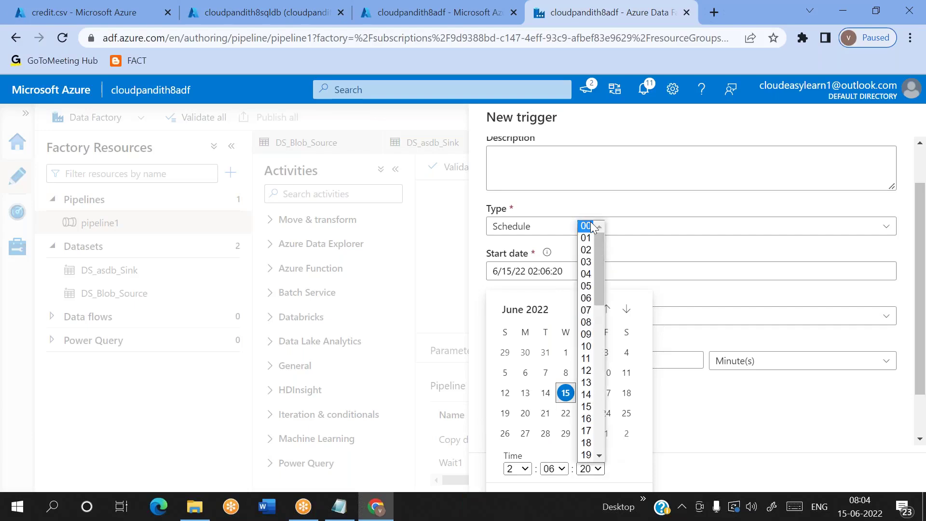
pyautogui.click(590, 223)
pyautogui.scroll(-2, 658, 320)
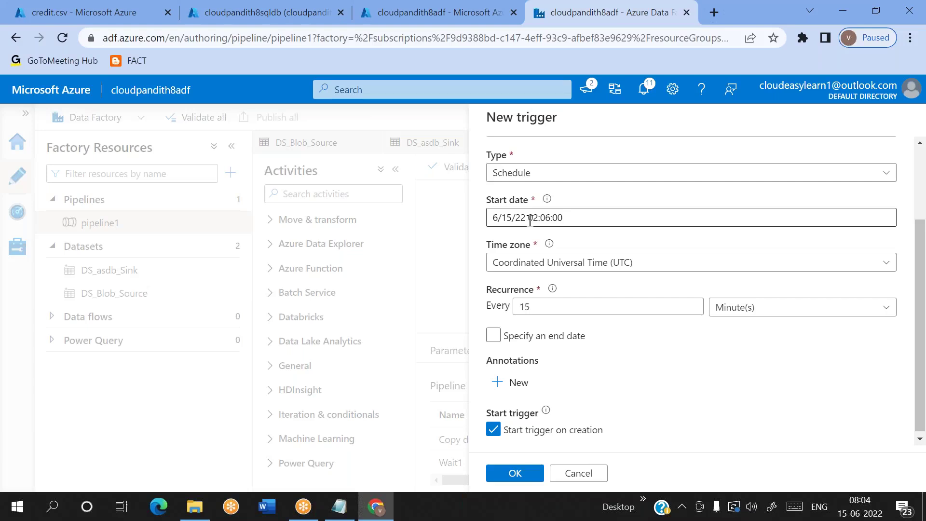
# Step: Make the trigger recur every 1 hour in the Chennai, Kolkata, Mumbai, New Delhi (UTC+5:30) time zone
pyautogui.click(540, 303)
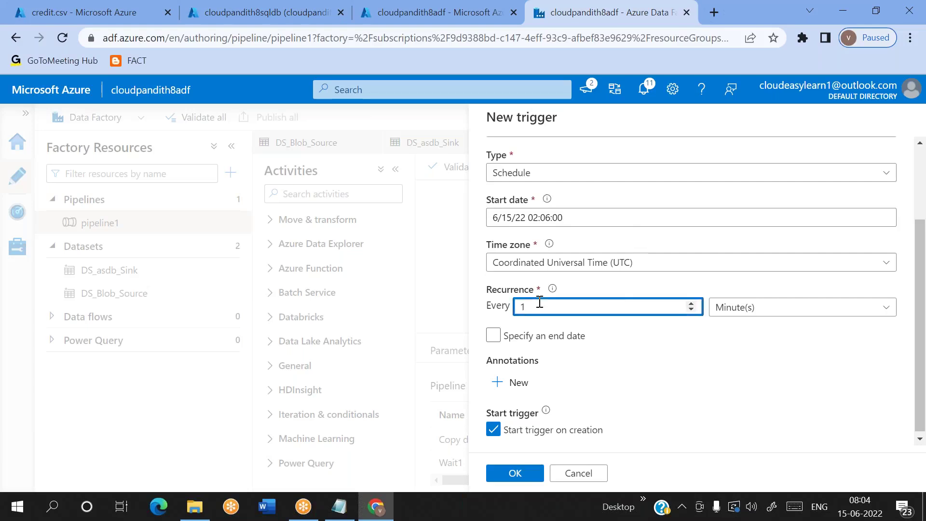
pyautogui.click(761, 312)
pyautogui.click(745, 382)
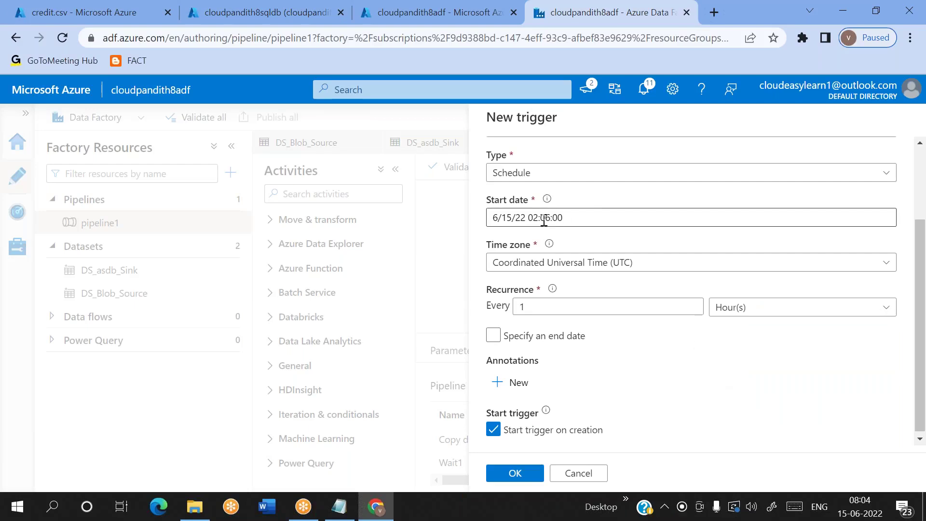
pyautogui.click(646, 263)
pyautogui.write('ch')
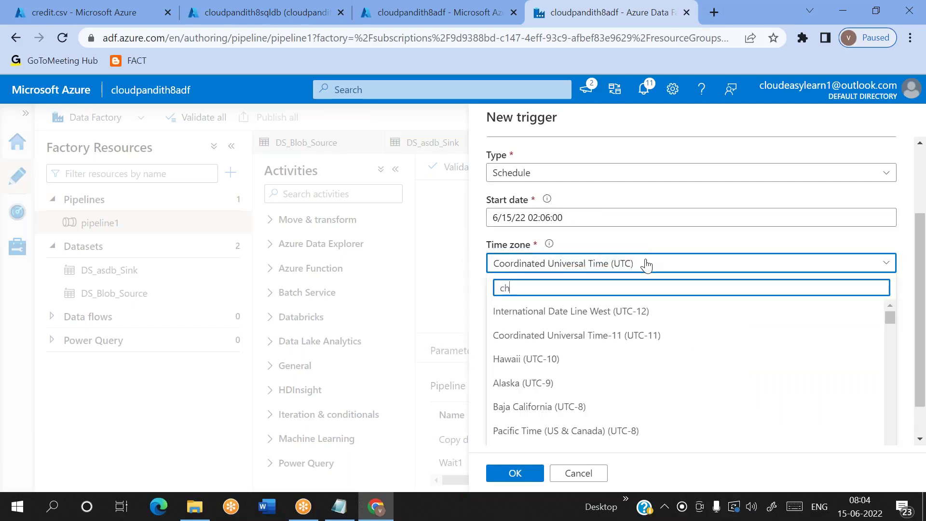
pyautogui.write('enna')
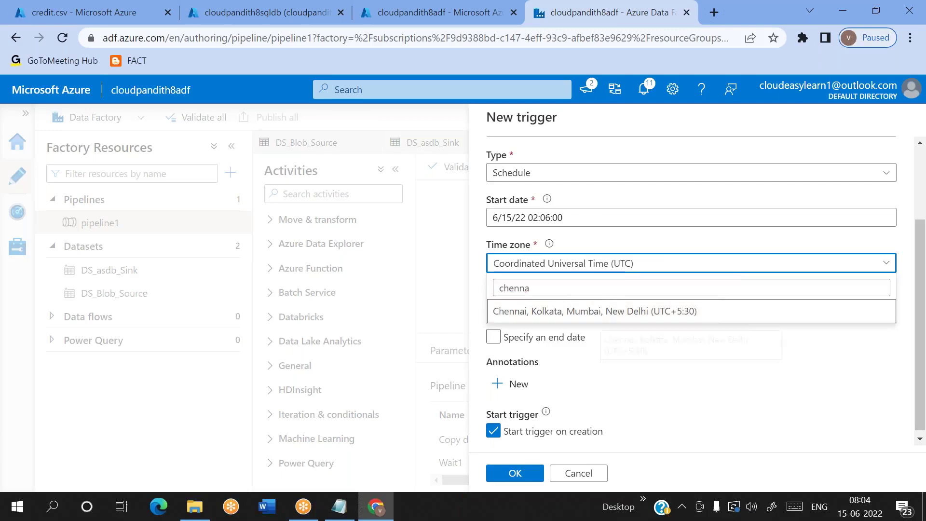
pyautogui.press('Return')
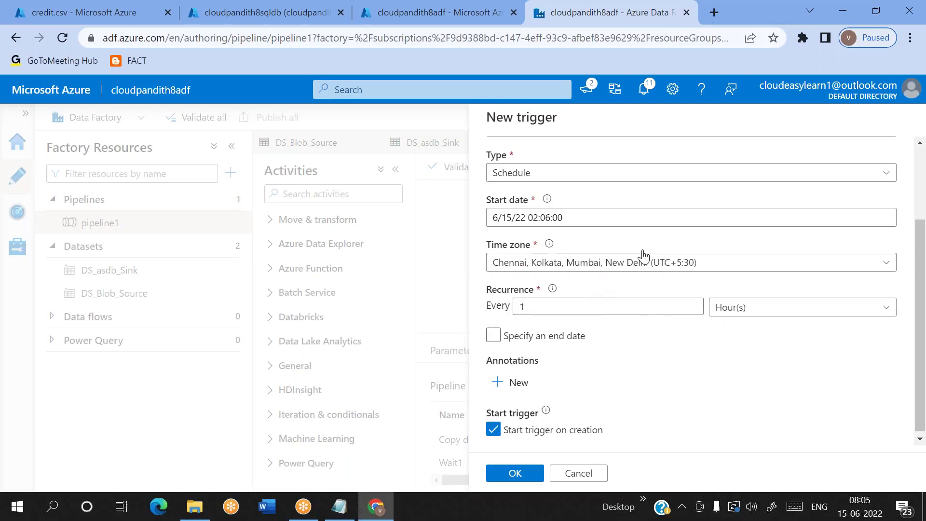
# Step: Add an end date of 6/16/22 and attach the trigger to pipeline1
pyautogui.click(493, 335)
pyautogui.scroll(-1, 591, 367)
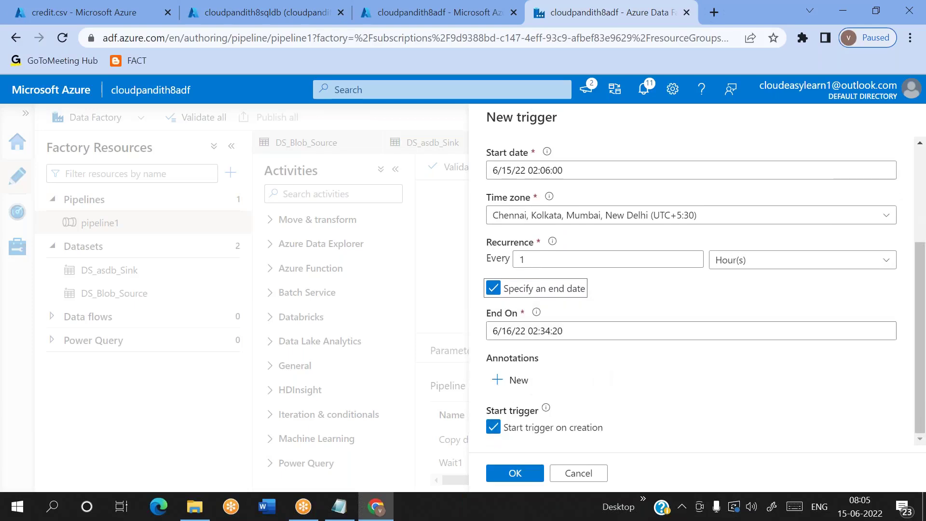
pyautogui.click(515, 473)
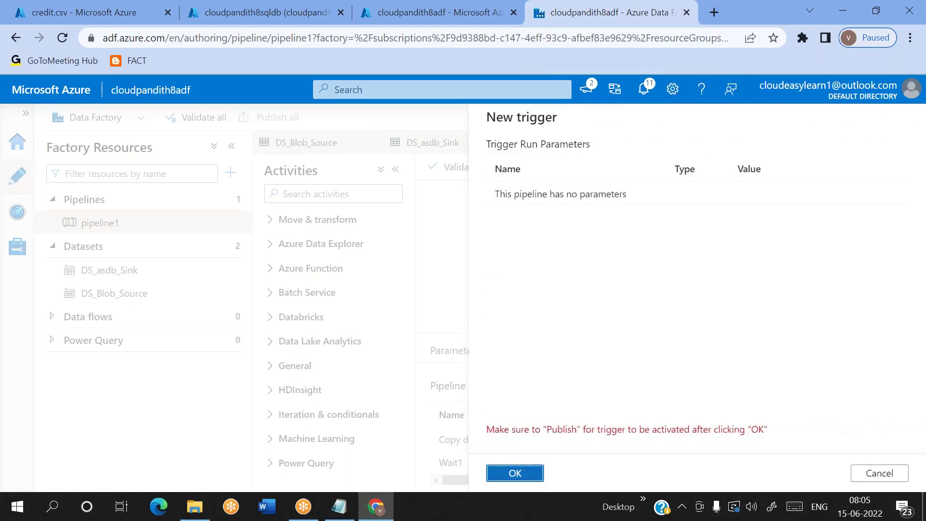
pyautogui.click(515, 473)
# Step: Publish the pending trigger changes and check the factory's trigger list
pyautogui.click(277, 117)
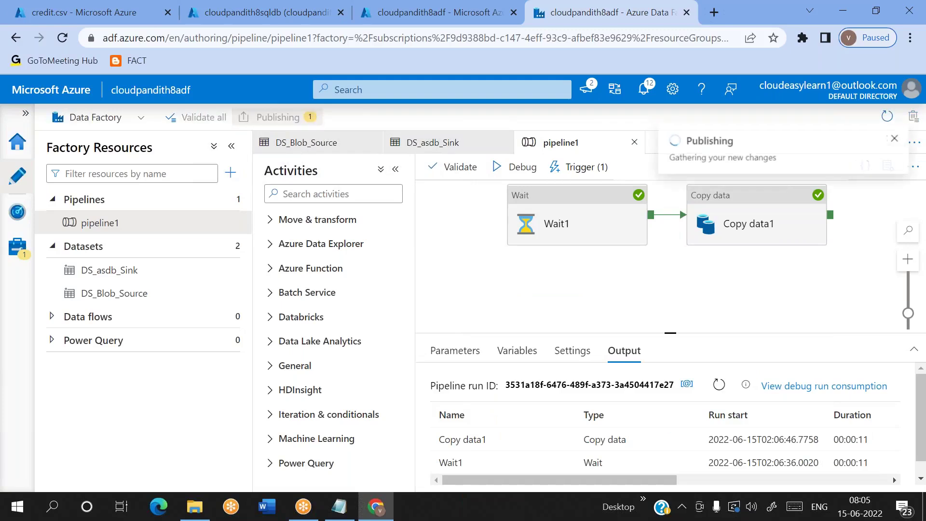
pyautogui.click(521, 475)
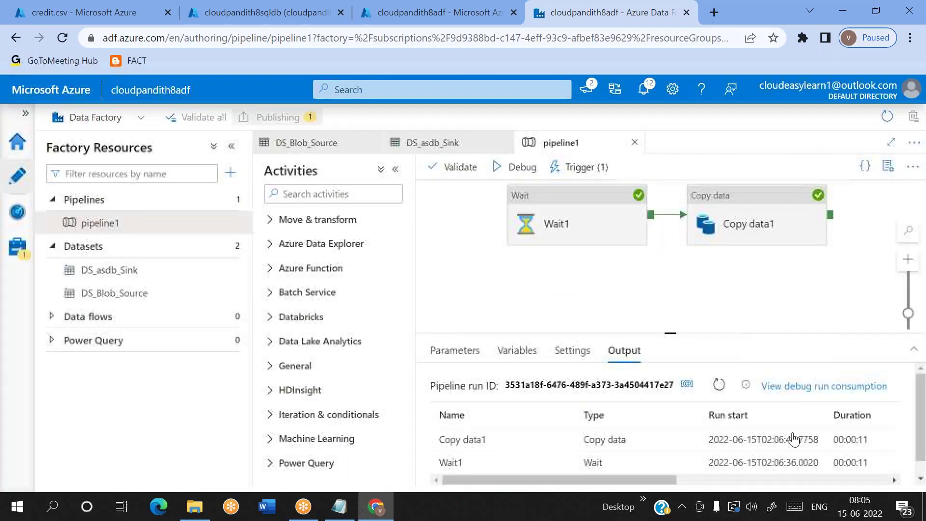
pyautogui.click(16, 218)
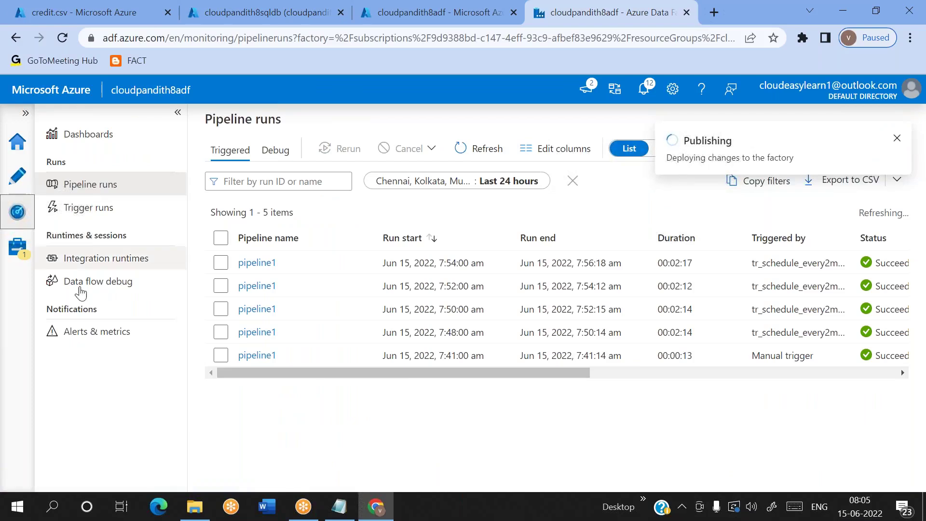
pyautogui.click(17, 247)
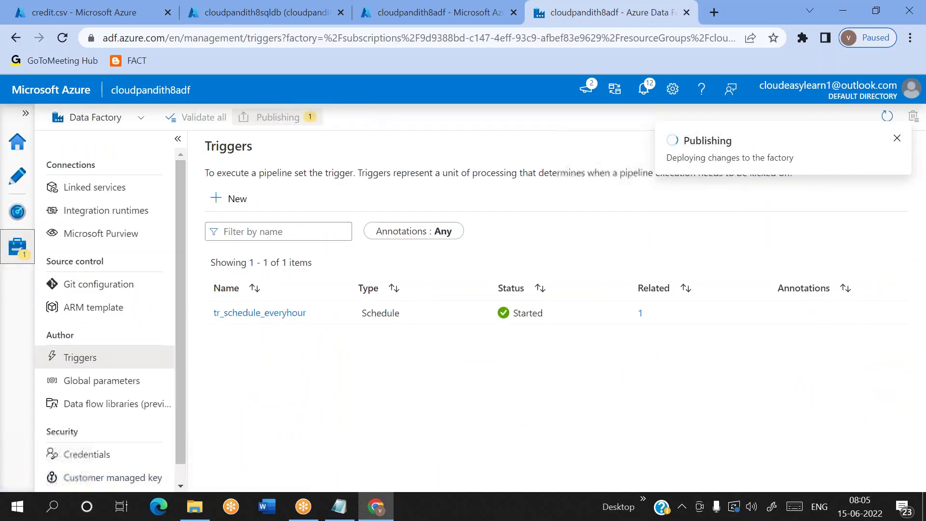
# Step: Review tr_schedule_everyhour's settings without changes and return to pipeline1
pyautogui.click(243, 312)
pyautogui.click(581, 474)
pyautogui.click(879, 519)
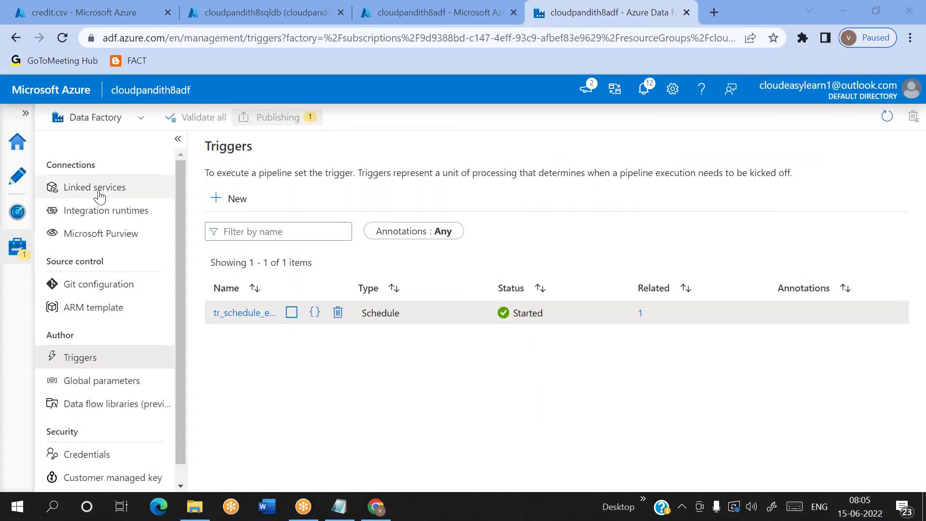
pyautogui.click(14, 188)
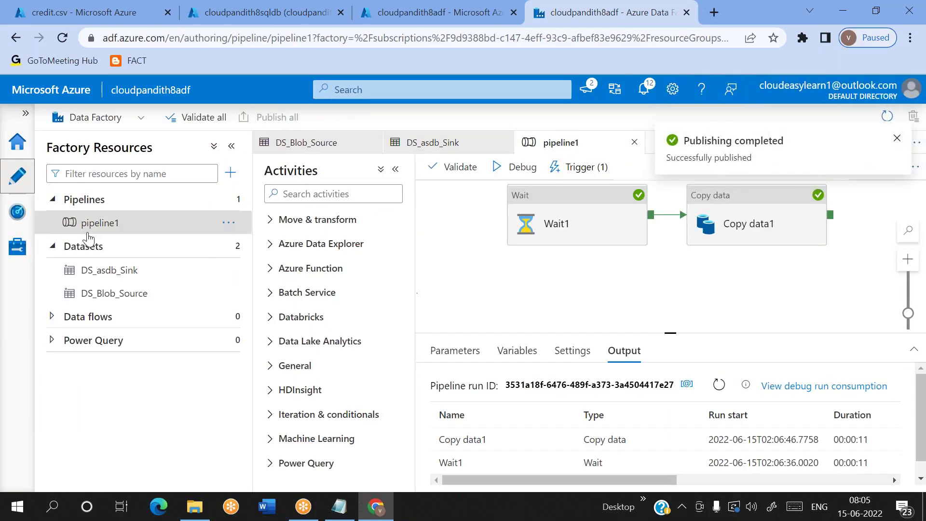
# Step: Reload pipeline runs until the 8:06 tr_schedule_everyhour run appears, then view the triggers list
pyautogui.click(18, 213)
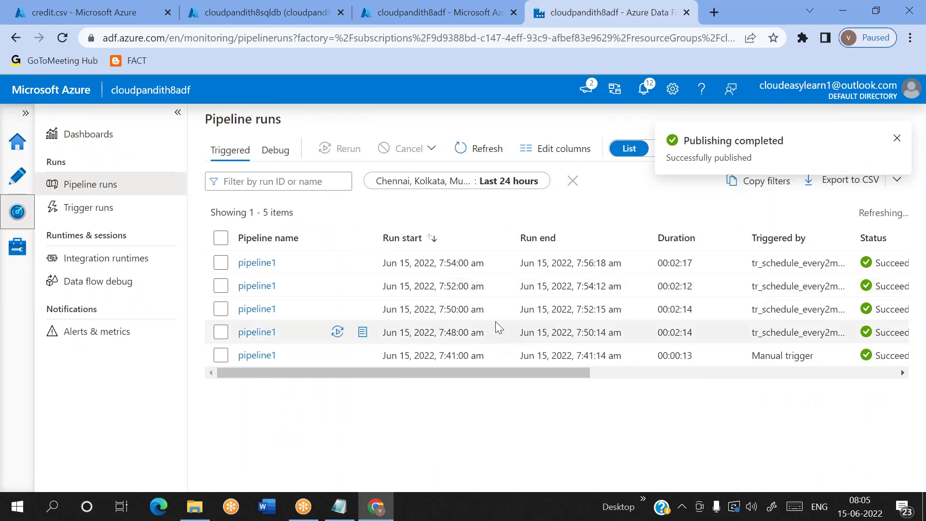
pyautogui.click(500, 151)
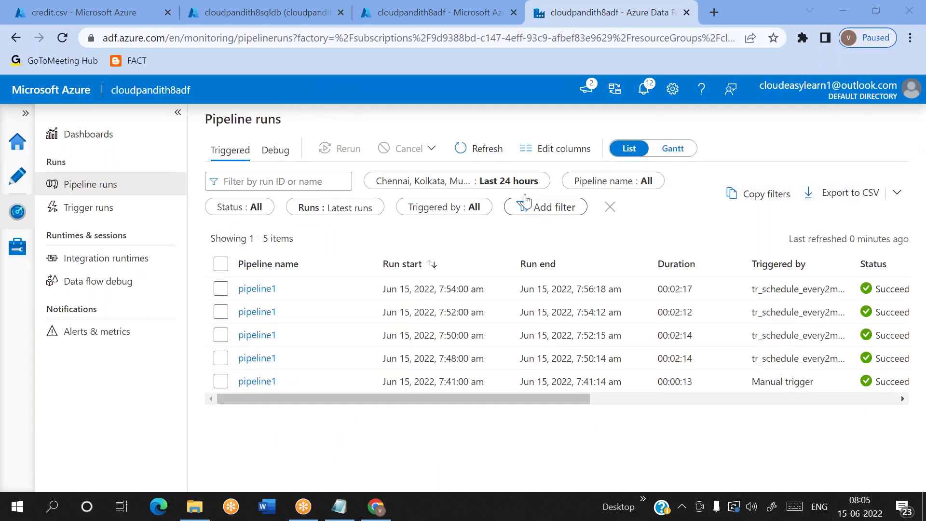
pyautogui.click(496, 154)
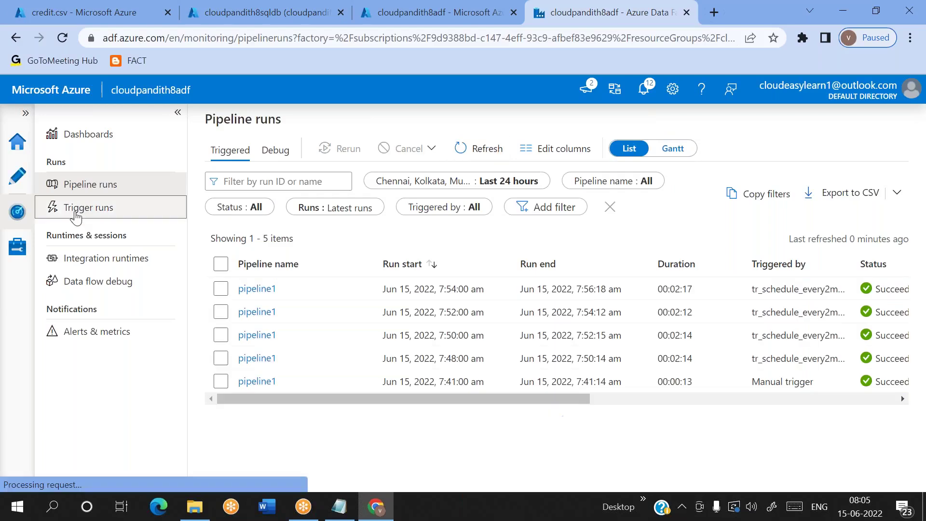
pyautogui.click(76, 212)
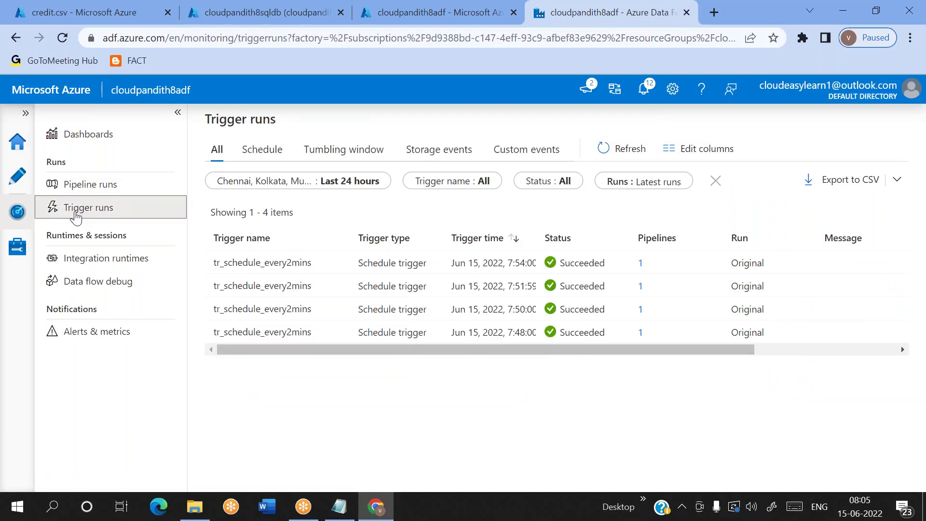
pyautogui.click(76, 186)
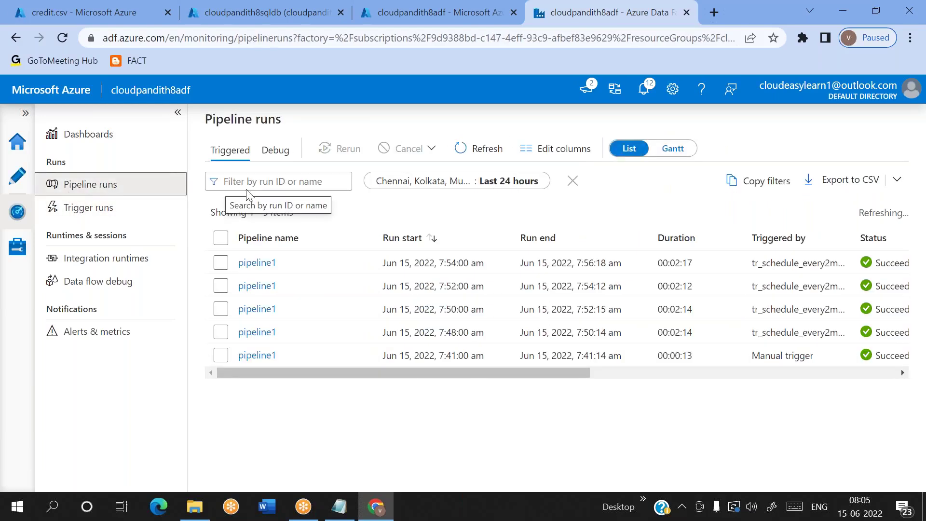
pyautogui.click(498, 147)
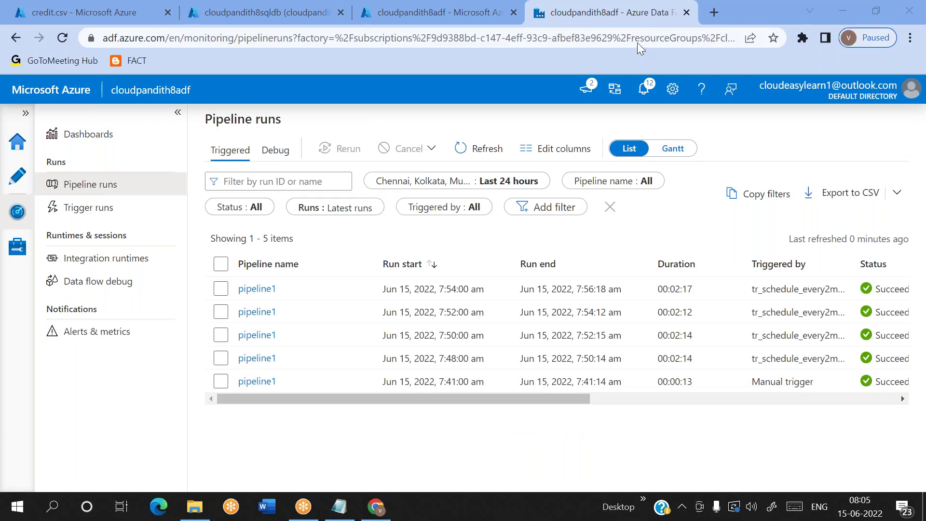
pyautogui.click(493, 145)
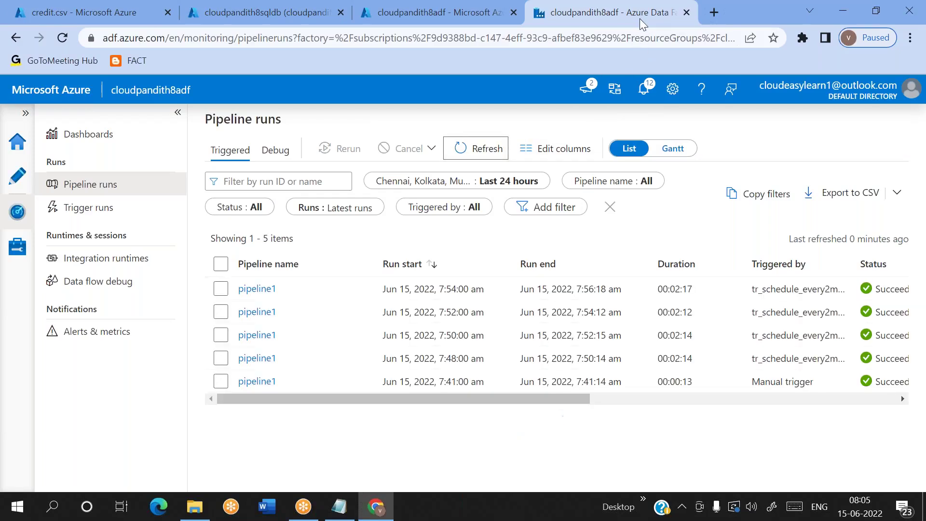
pyautogui.click(487, 153)
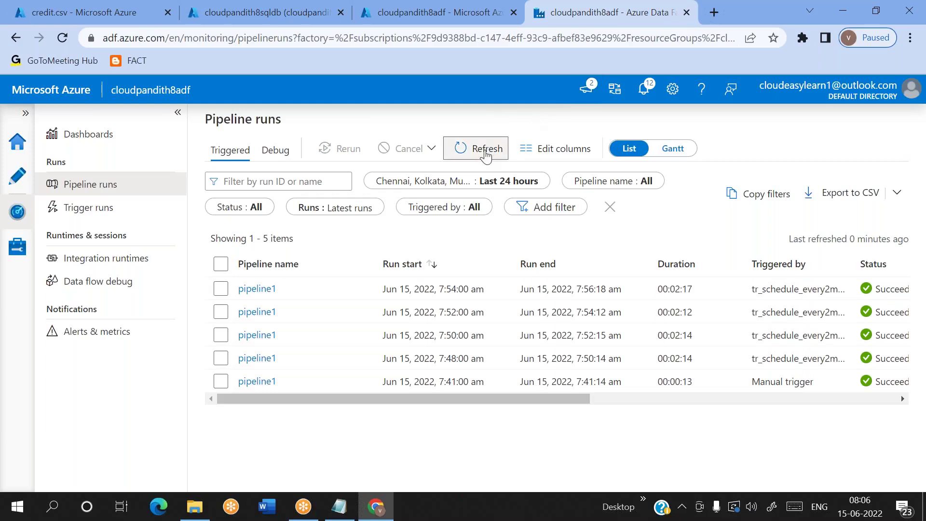
pyautogui.click(486, 154)
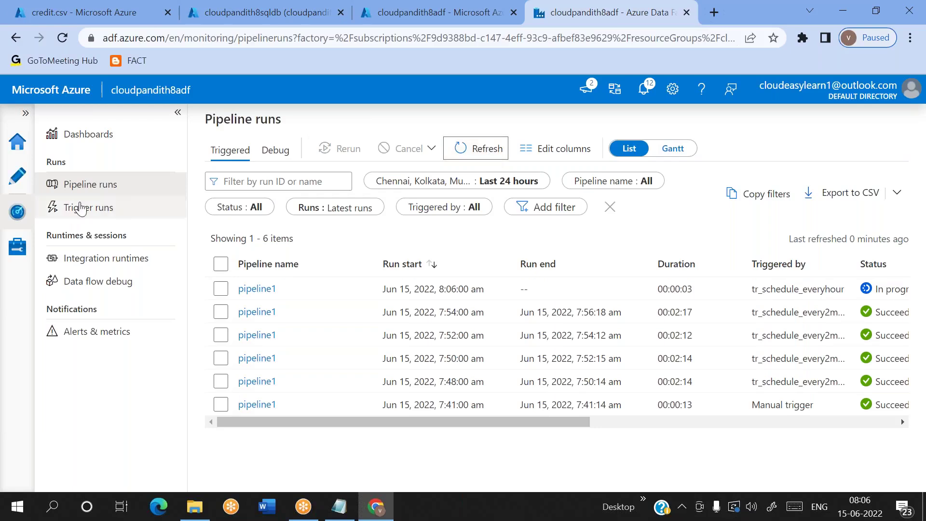
pyautogui.click(10, 244)
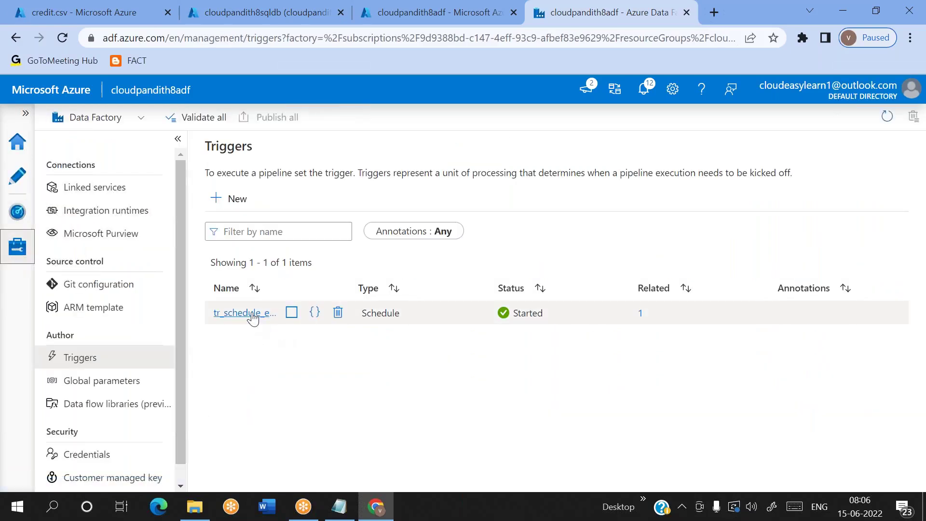
pyautogui.click(248, 313)
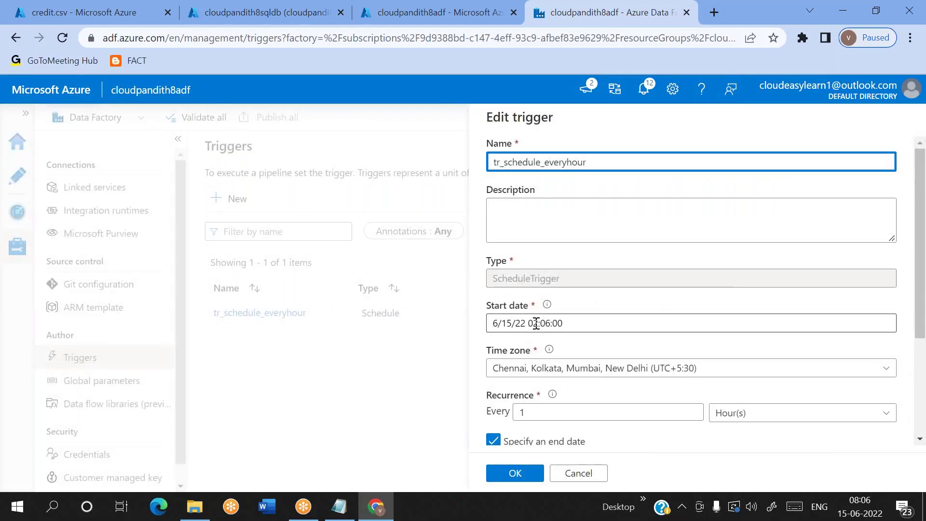
pyautogui.click(543, 322)
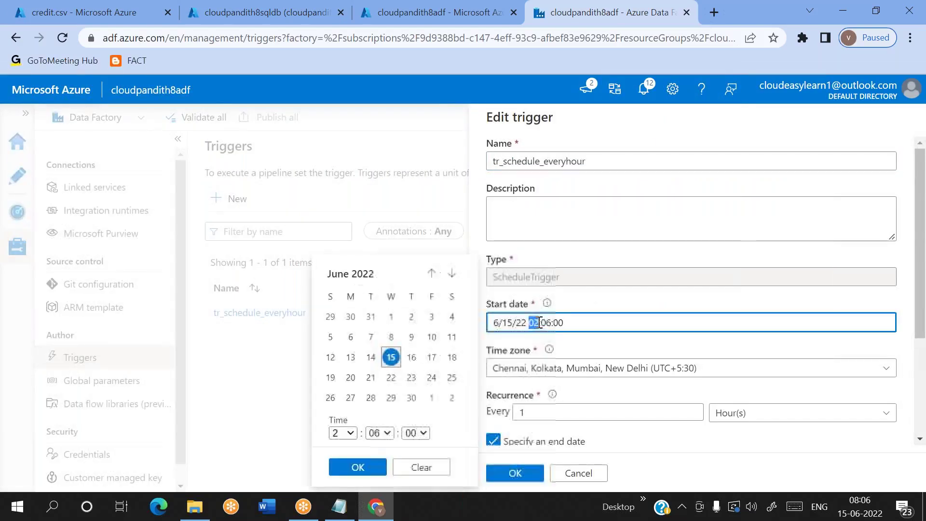
pyautogui.click(579, 348)
pyautogui.click(531, 322)
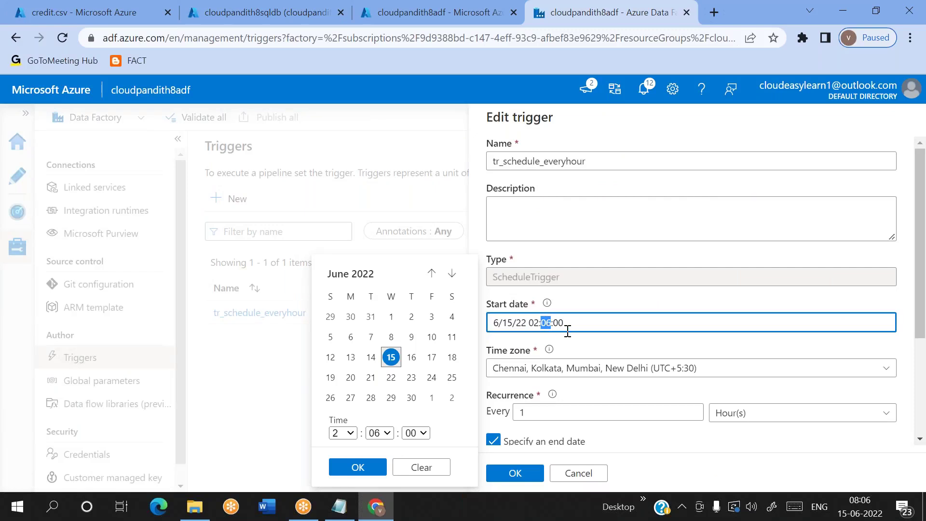
pyautogui.click(592, 346)
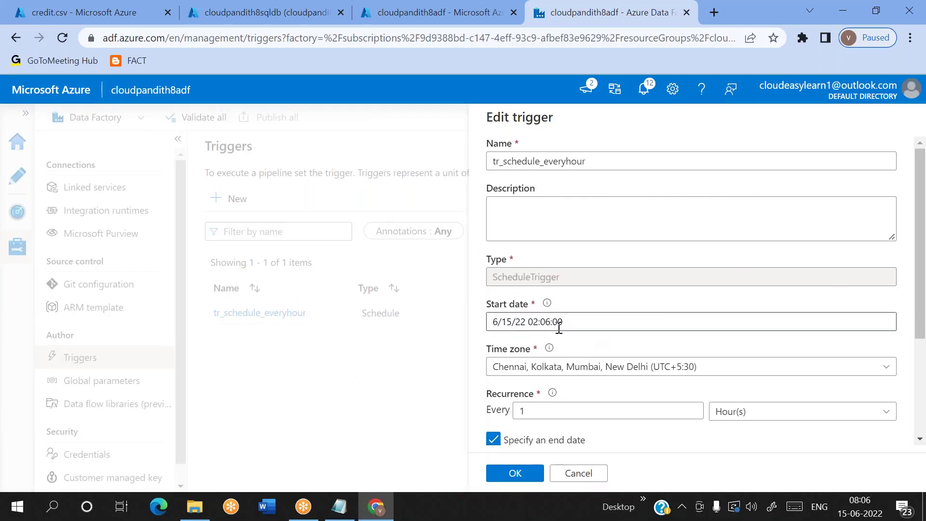
pyautogui.click(535, 323)
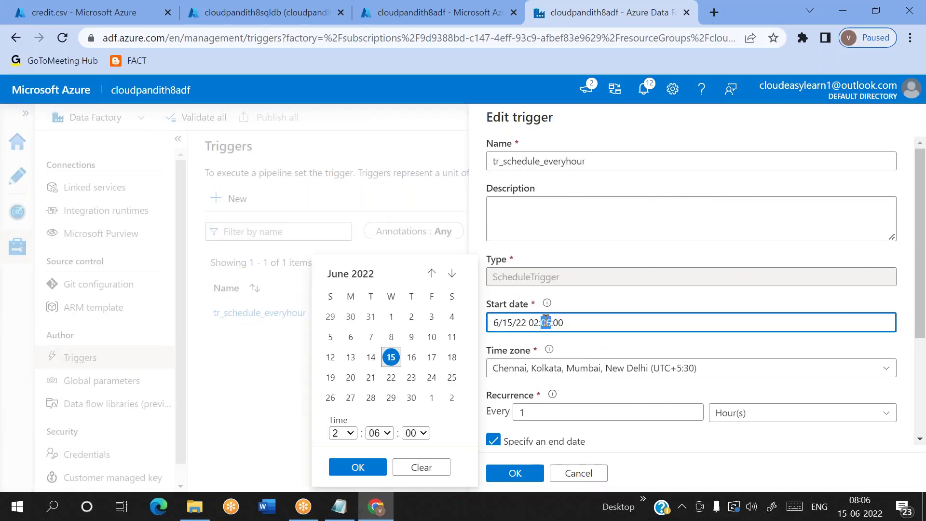
pyautogui.click(566, 346)
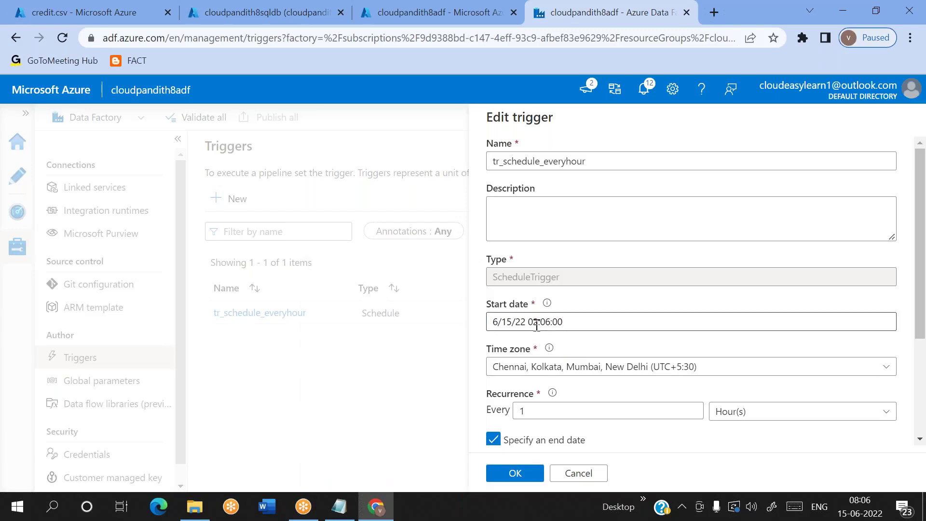
pyautogui.click(534, 321)
pyautogui.click(548, 323)
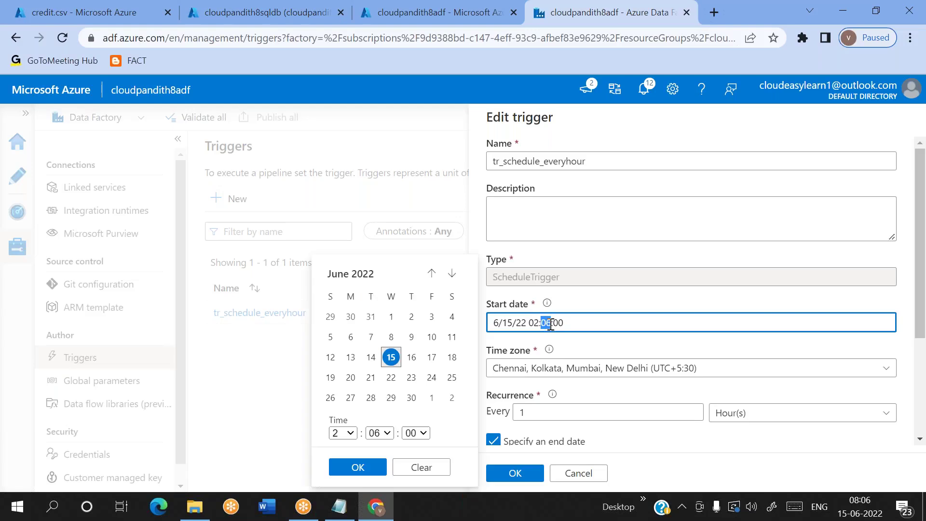
pyautogui.click(572, 335)
pyautogui.click(534, 323)
pyautogui.click(579, 341)
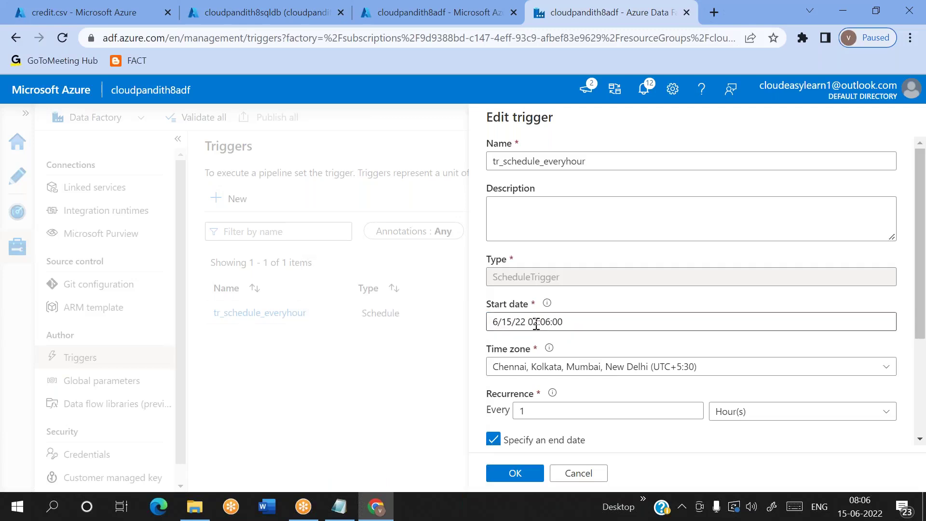
pyautogui.click(537, 324)
pyautogui.click(595, 347)
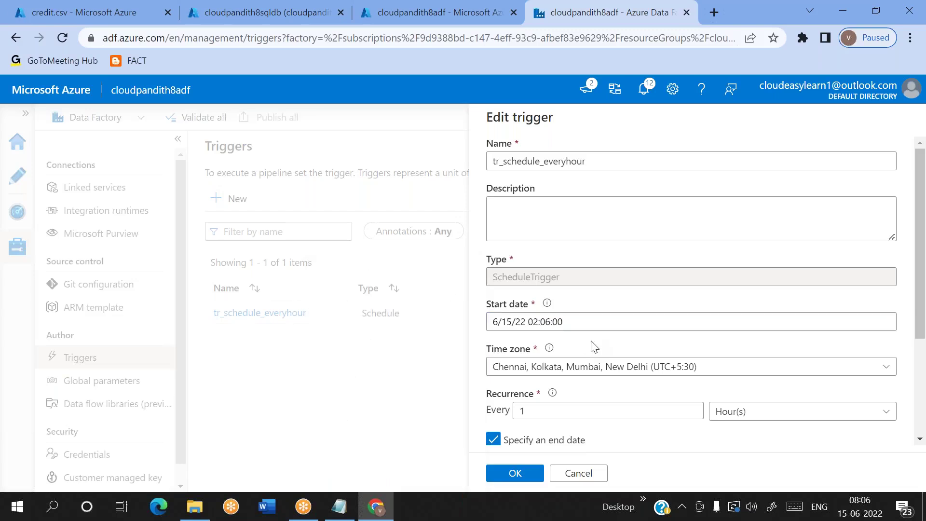
pyautogui.scroll(-1, 591, 340)
pyautogui.click(533, 276)
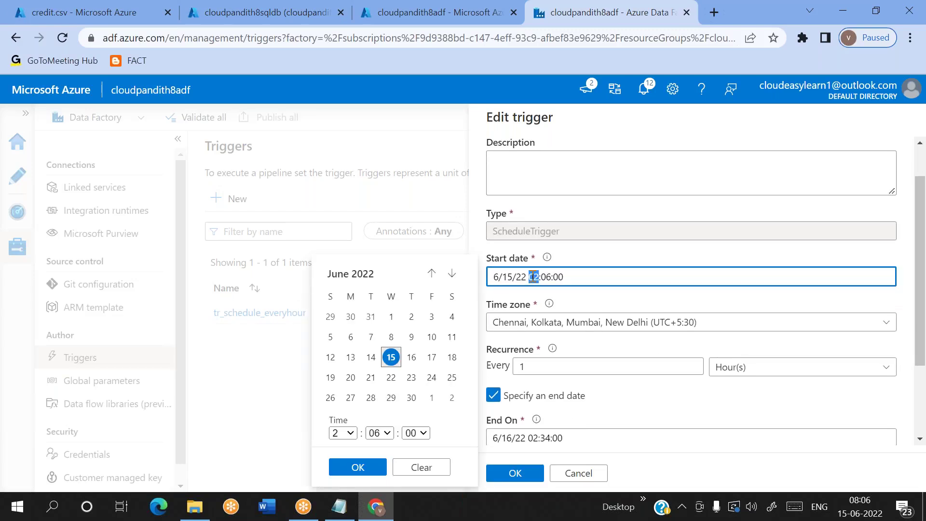
pyautogui.click(582, 299)
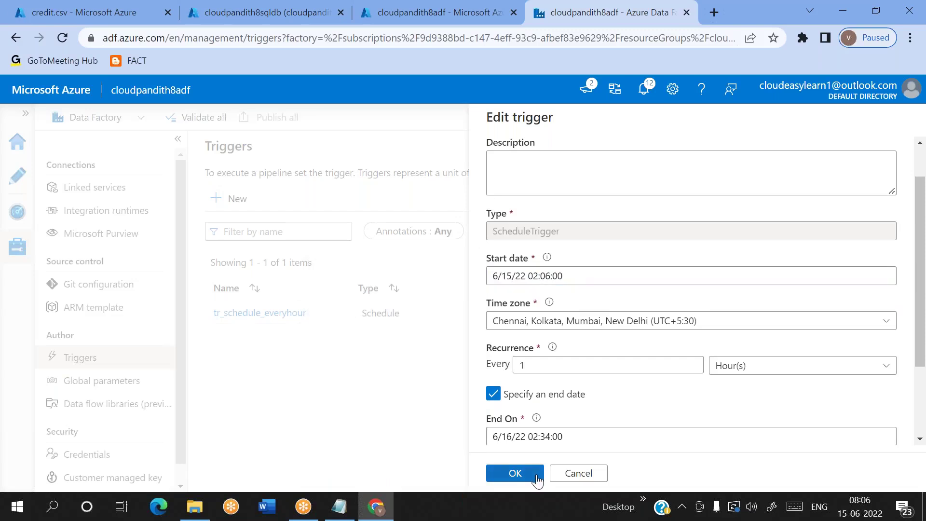
pyautogui.click(588, 473)
# Step: Reload pipeline runs to see the 8:06 run still in progress at 00:01:02
pyautogui.click(18, 212)
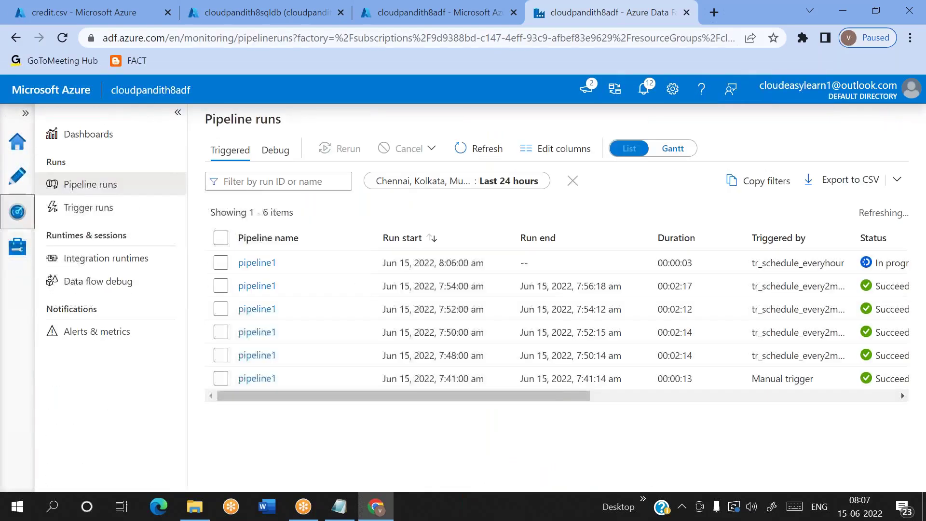
pyautogui.click(478, 145)
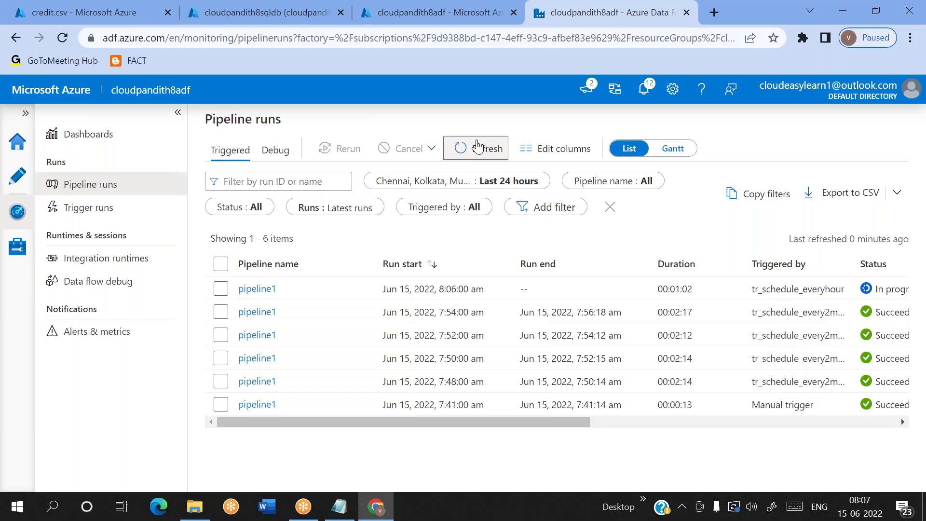
pyautogui.click(478, 146)
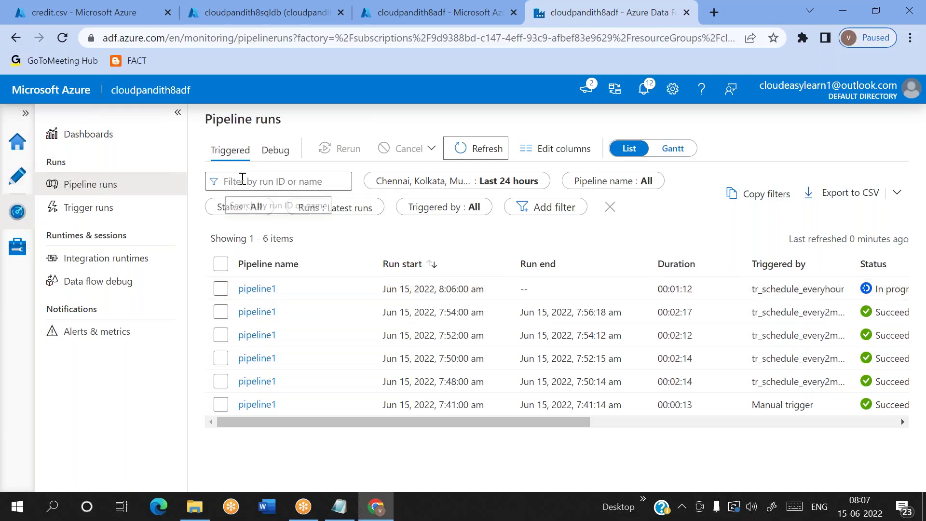
# Step: Delete Wait1 from pipeline1, reposition Copy data1, and reload the pipeline runs list
pyautogui.click(17, 176)
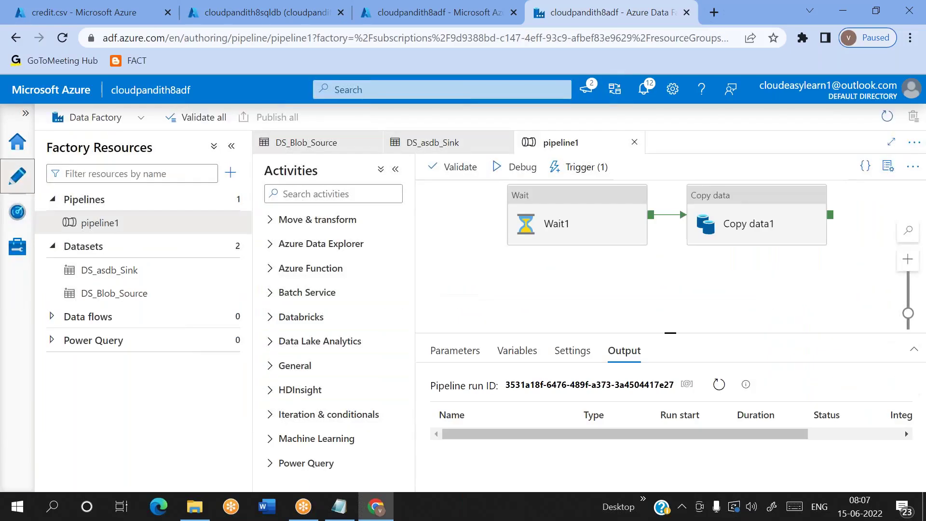
pyautogui.click(525, 239)
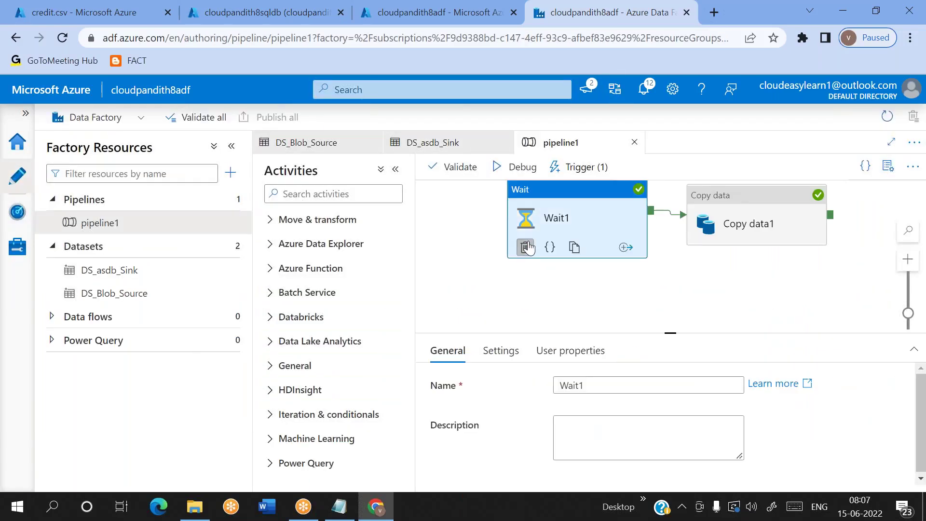
pyautogui.click(527, 246)
pyautogui.moveTo(730, 231); pyautogui.dragTo(617, 256)
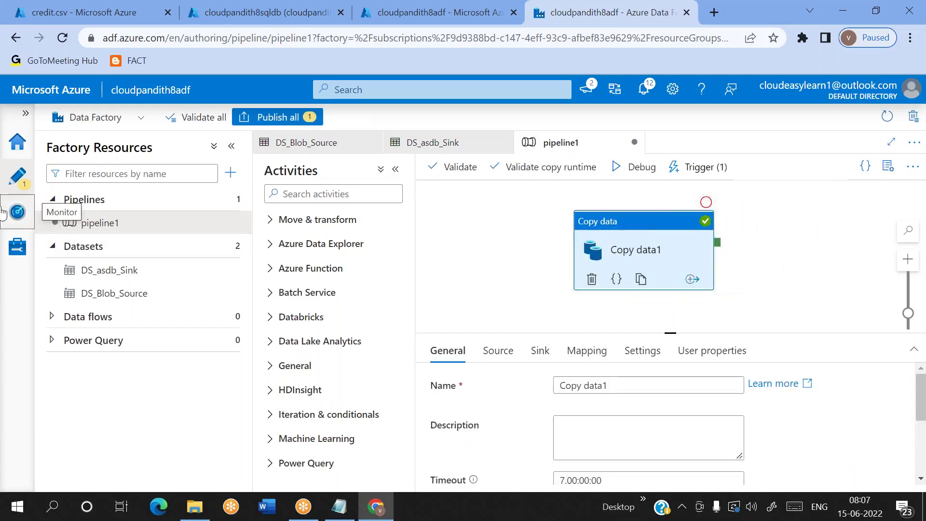
pyautogui.click(17, 211)
pyautogui.click(482, 149)
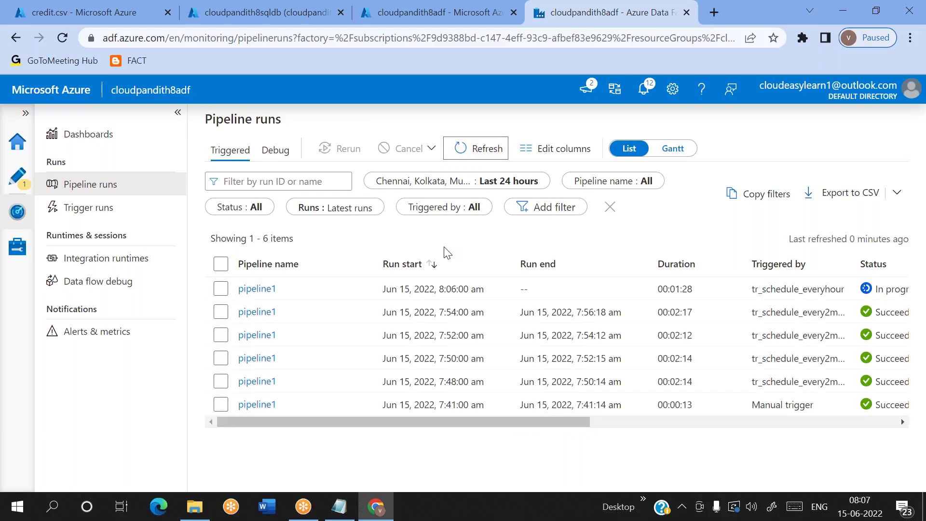
# Step: Keep reloading the runs list as the 8:06 run's duration climbs to 00:01:46
pyautogui.click(491, 151)
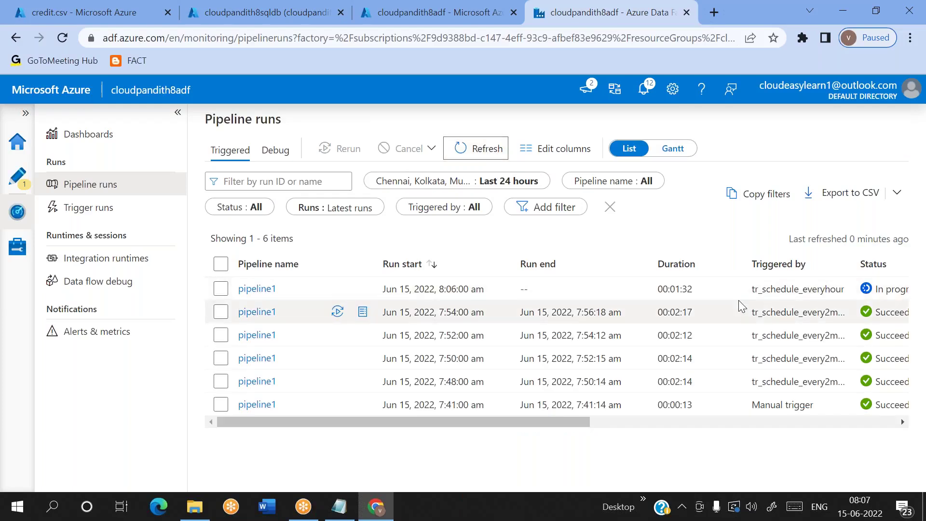
pyautogui.doubleClick(772, 292)
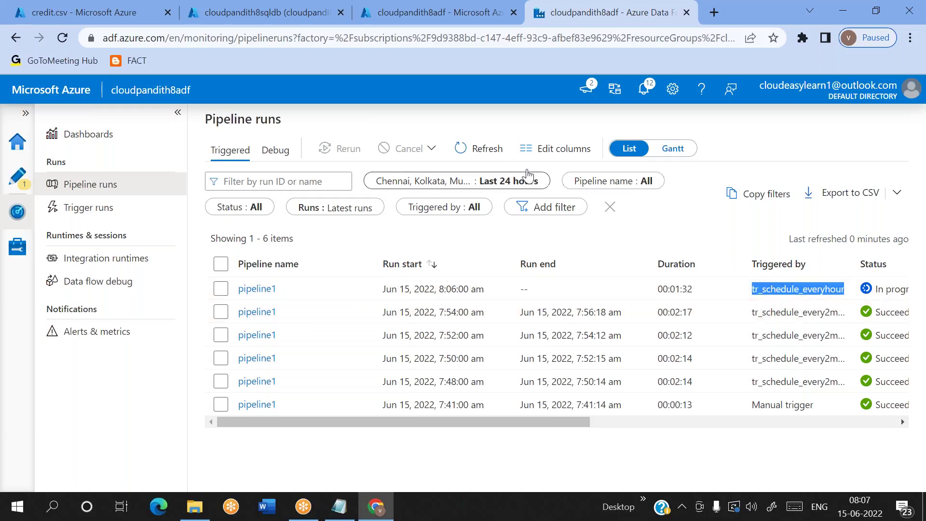
pyautogui.click(485, 153)
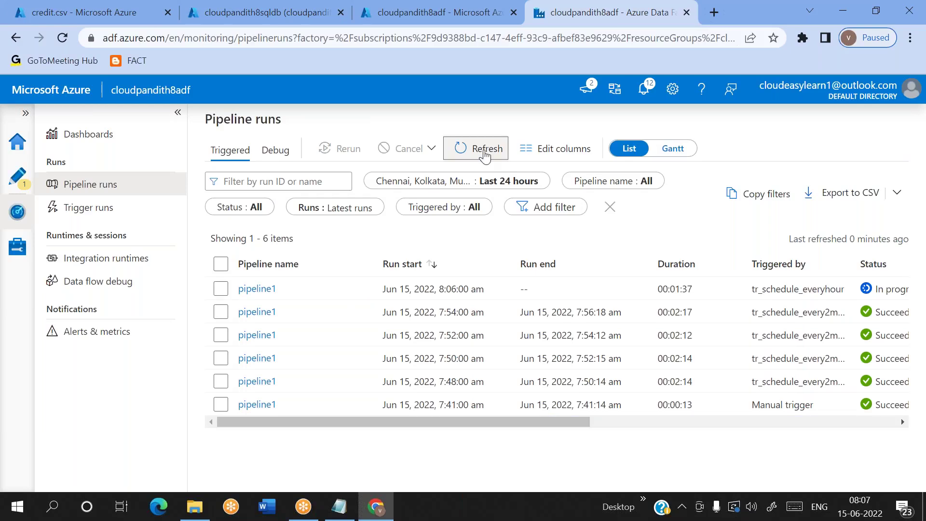
pyautogui.click(485, 153)
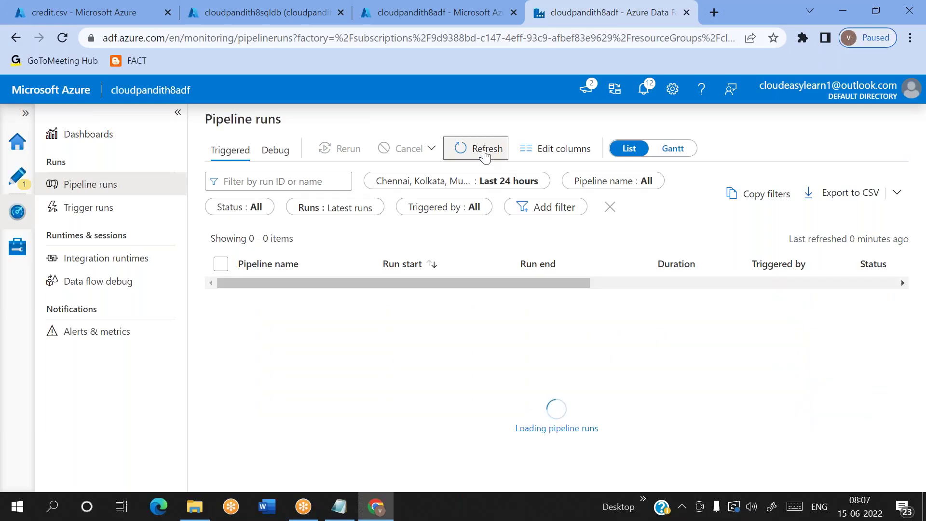
pyautogui.click(485, 153)
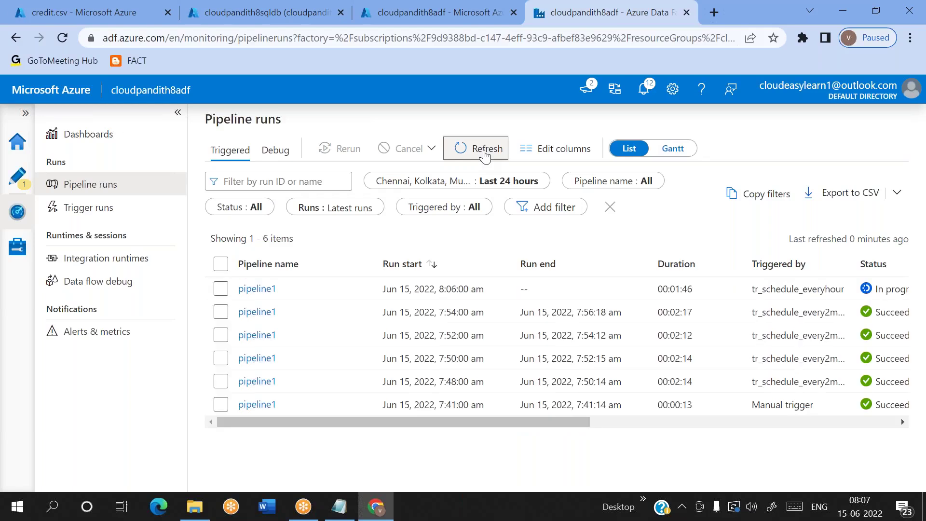
pyautogui.click(485, 153)
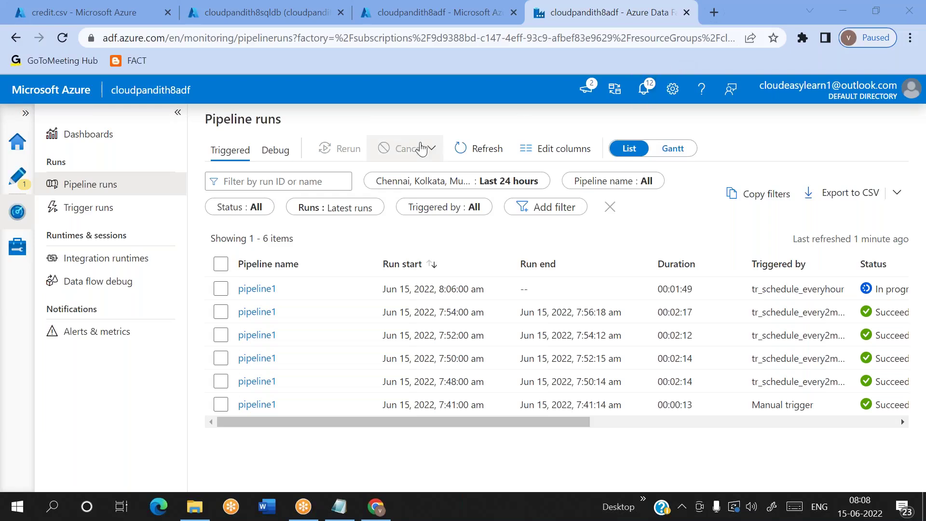
# Step: Review the integration runtimes, then open and cancel the LS_Blob and LS_ASDB linked services
pyautogui.click(17, 261)
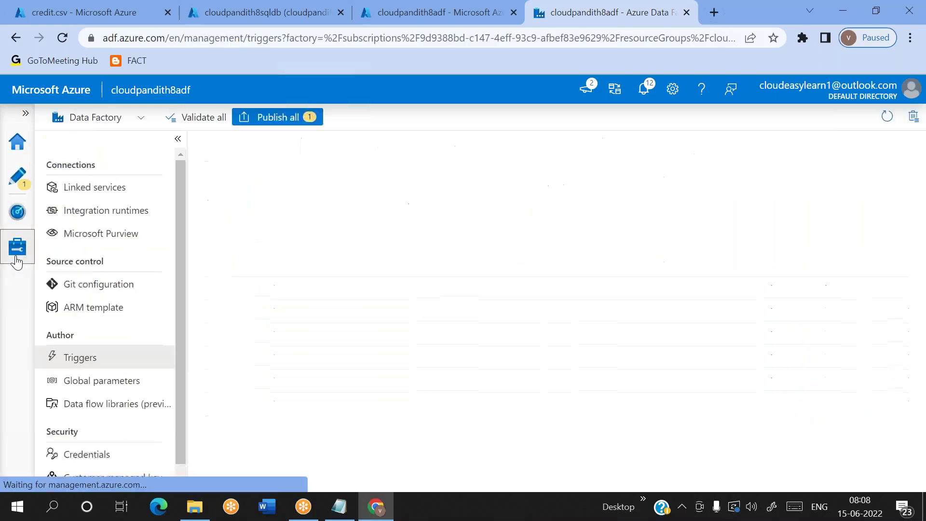
pyautogui.click(104, 207)
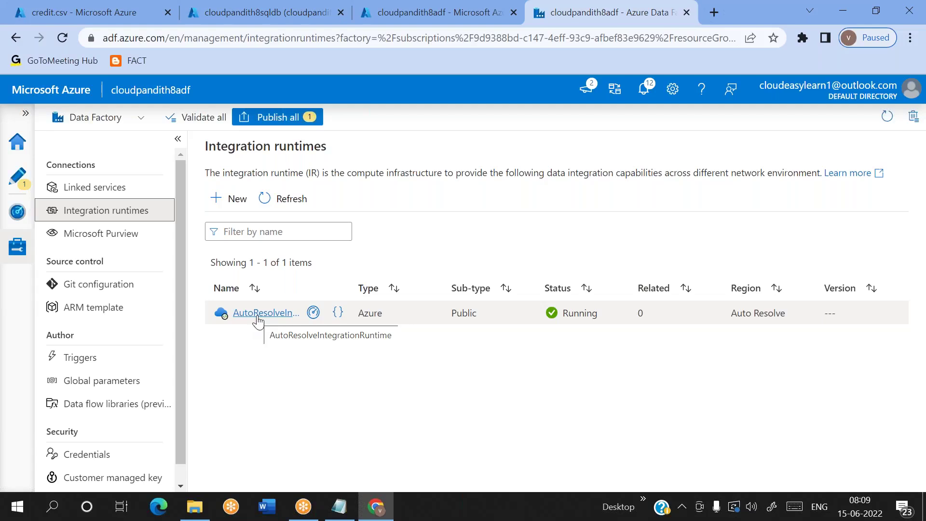
pyautogui.click(75, 191)
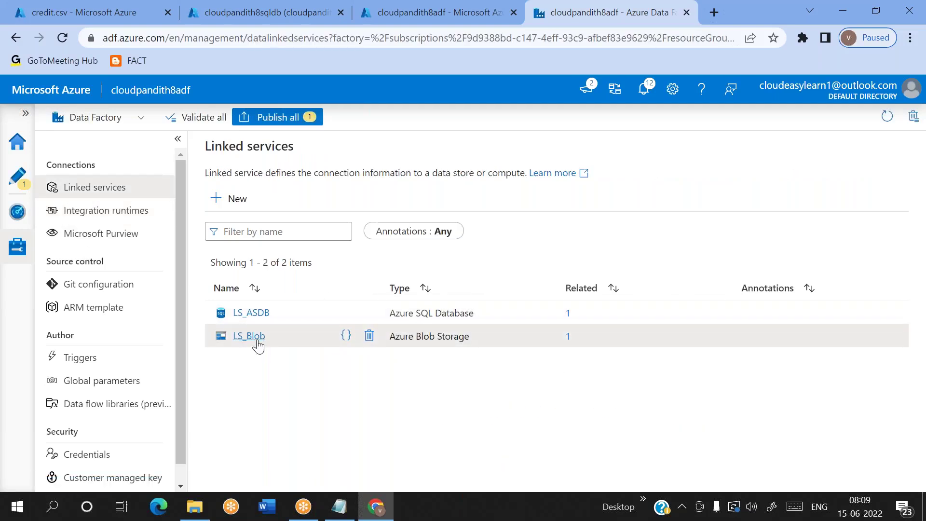
pyautogui.click(256, 338)
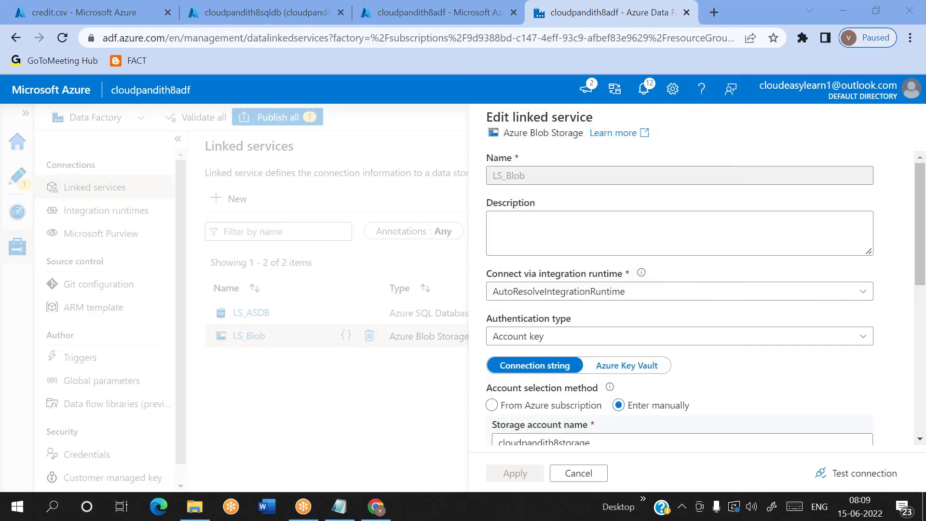
pyautogui.click(591, 474)
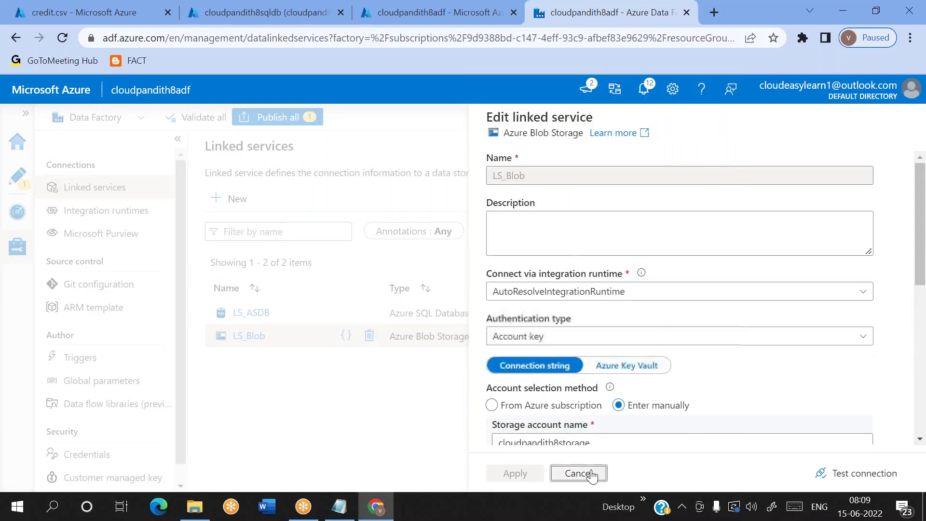
pyautogui.click(253, 314)
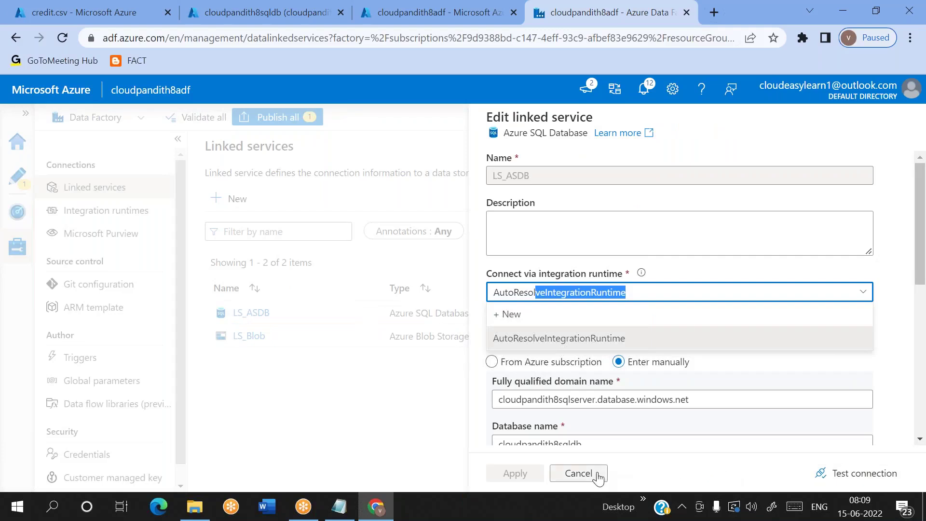
pyautogui.click(579, 473)
# Step: Refresh the Monitor pipeline runs list to confirm the 8:06 pipeline1 run succeeded
pyautogui.click(106, 210)
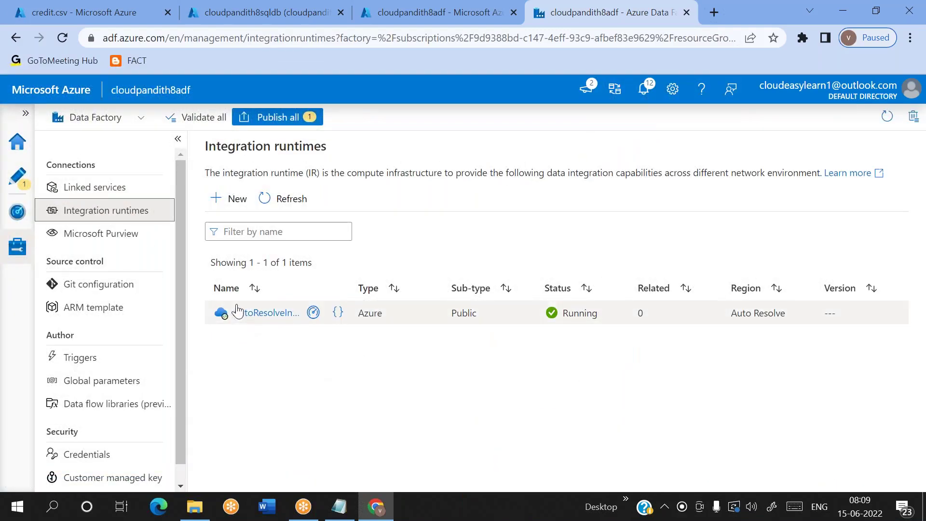
pyautogui.click(23, 251)
pyautogui.click(17, 215)
pyautogui.click(476, 159)
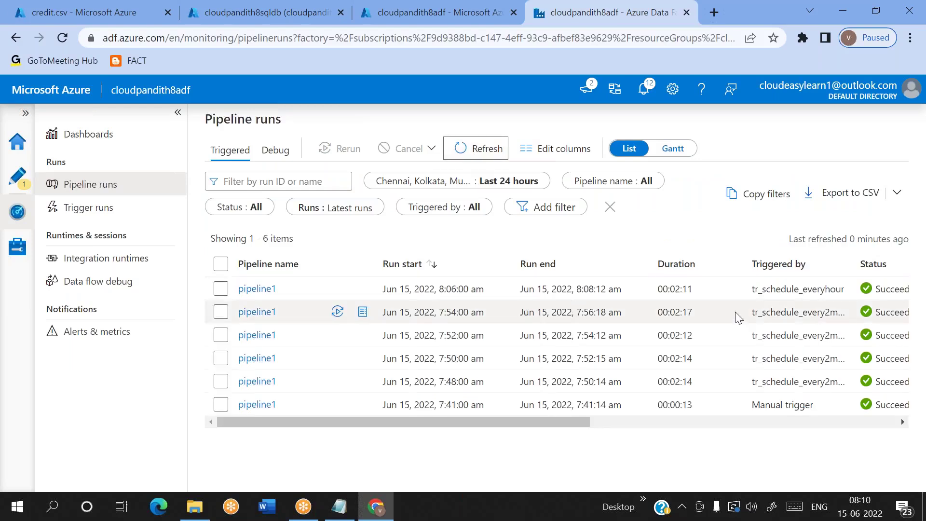
pyautogui.doubleClick(793, 288)
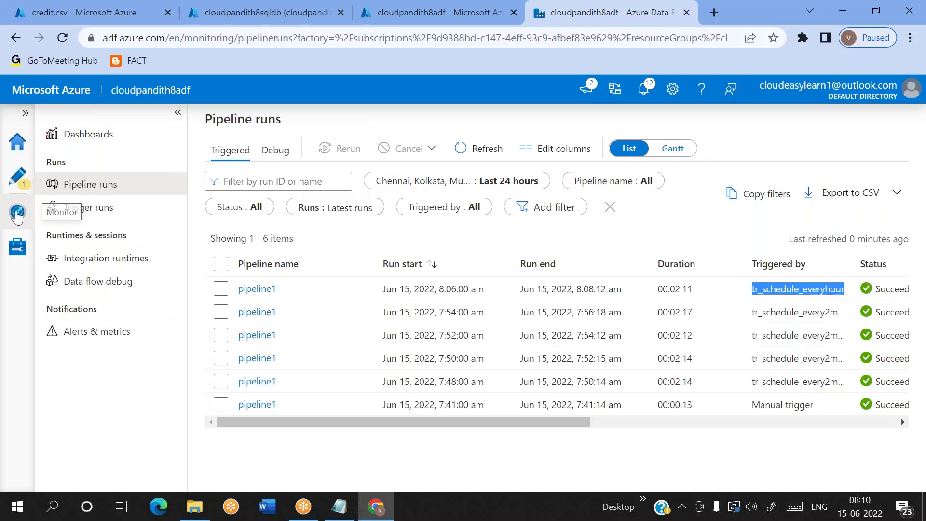
# Step: Delete the tr_schedule_everyhour trigger from Manage > Triggers
pyautogui.click(17, 247)
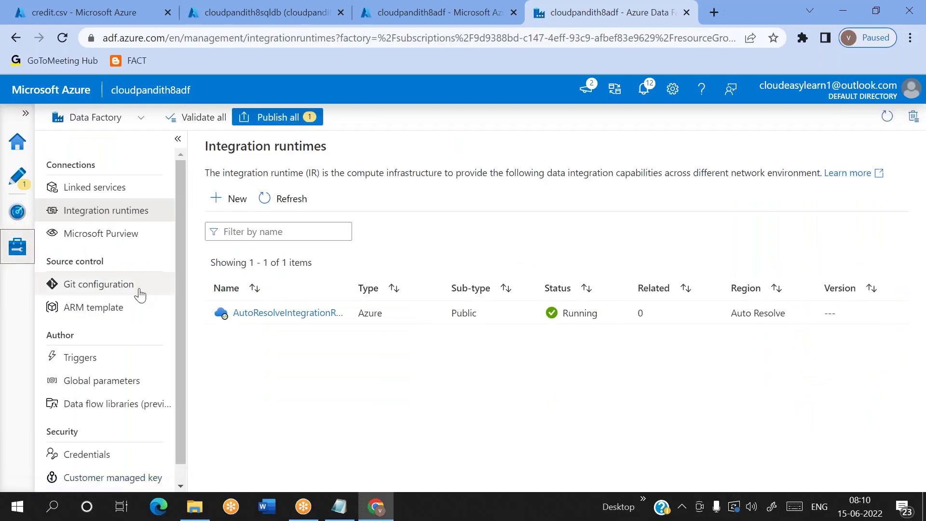
pyautogui.click(102, 369)
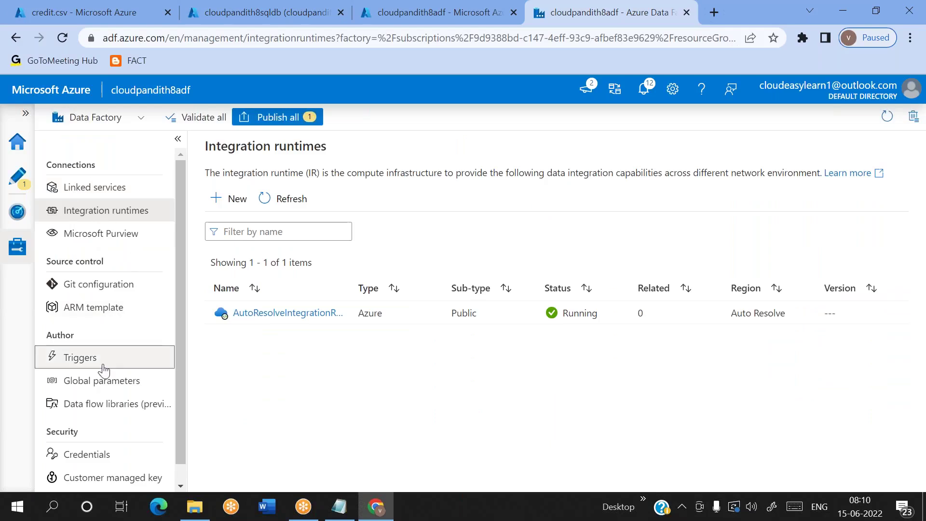
pyautogui.moveTo(294, 327)
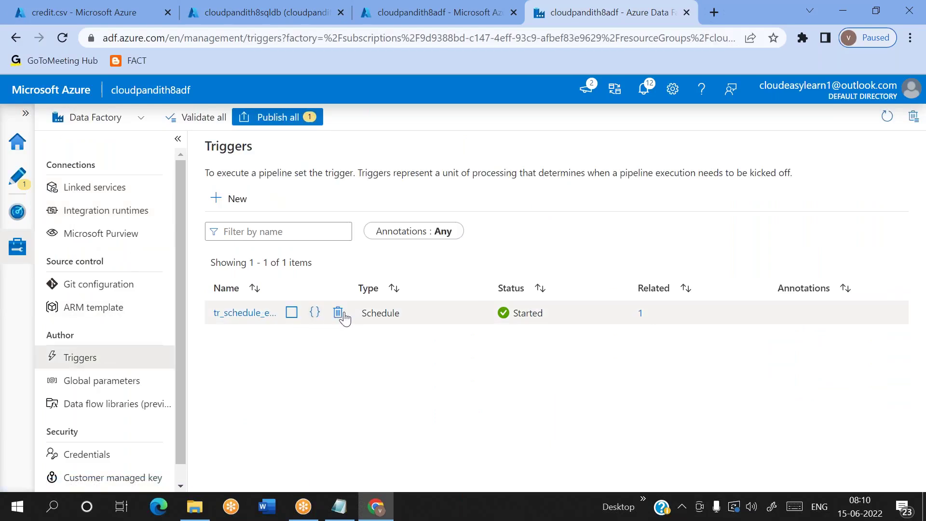
pyautogui.click(339, 312)
pyautogui.click(379, 331)
# Step: Publish the two pending changes, including pipeline1, and return to authoring
pyautogui.click(268, 117)
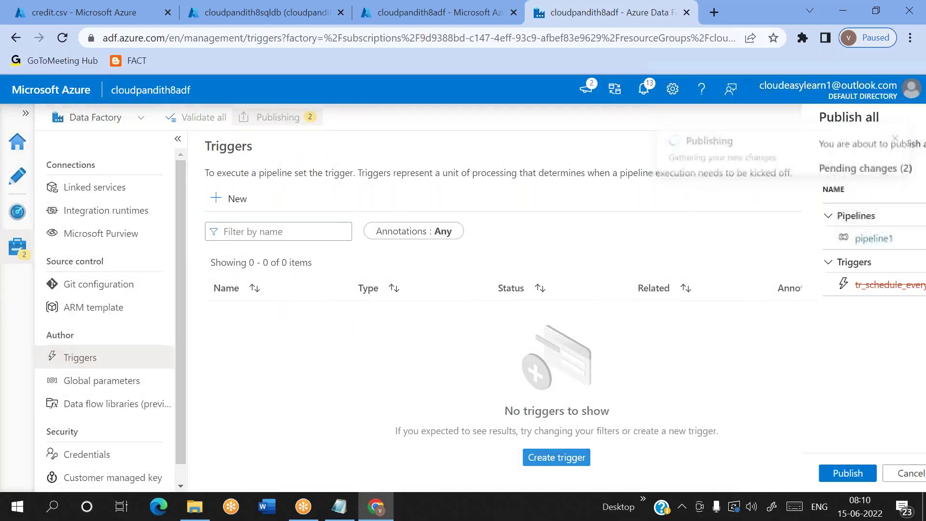
pyautogui.click(519, 472)
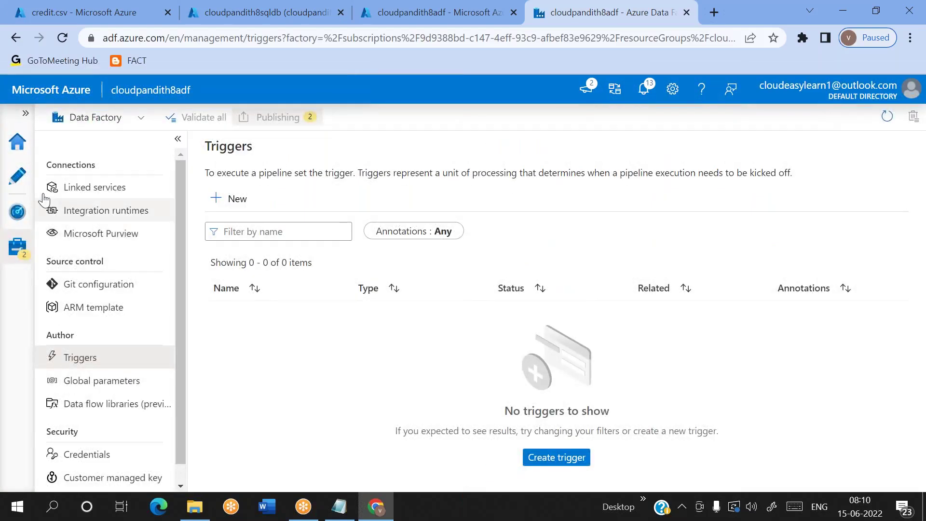
pyautogui.click(28, 187)
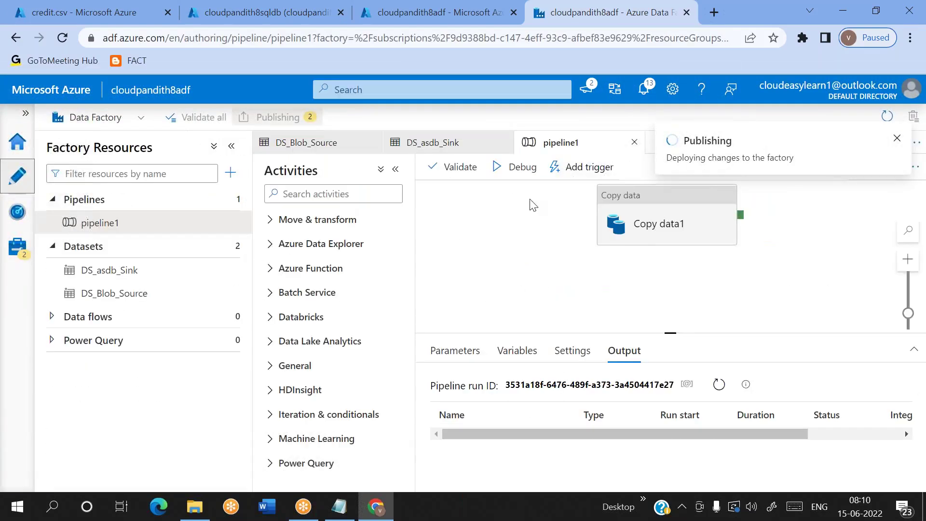
# Step: Dismiss the Add trigger menu and drag Copy data1 down-left on the pipeline1 canvas
pyautogui.click(565, 175)
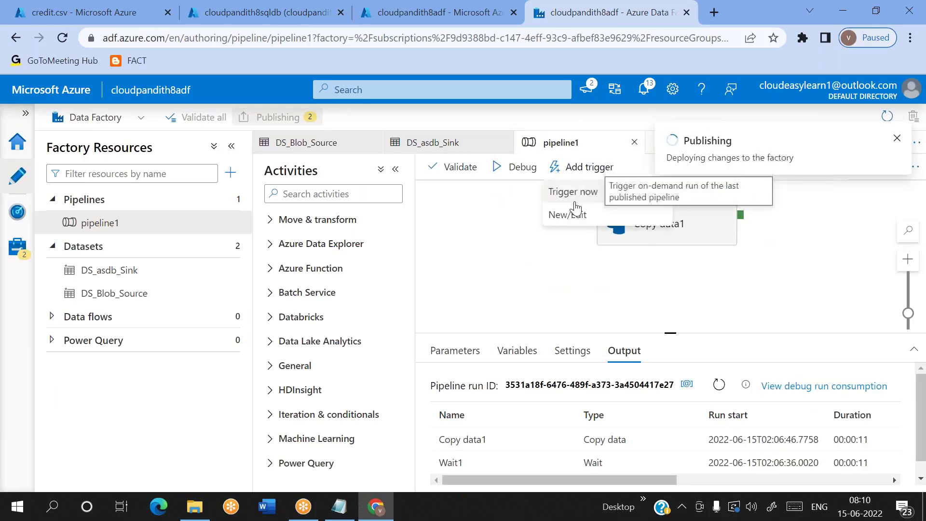
pyautogui.click(548, 244)
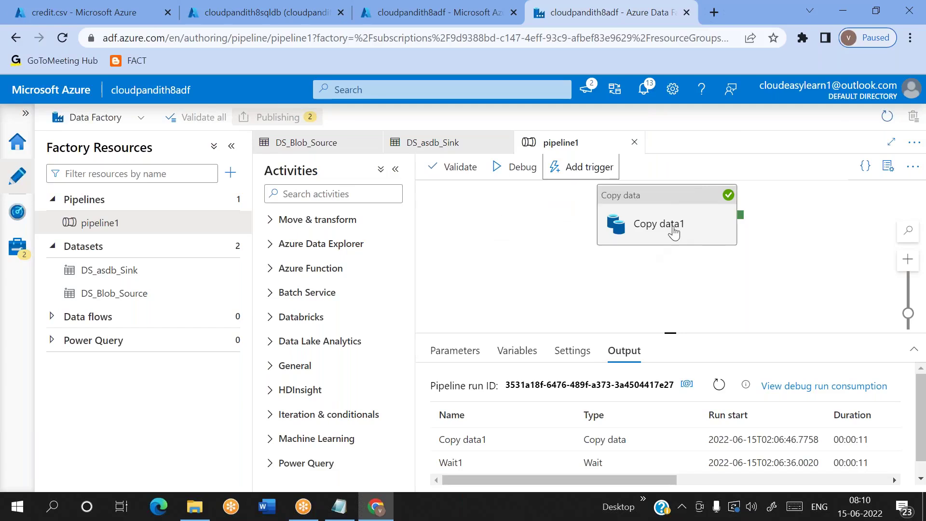
pyautogui.moveTo(658, 248); pyautogui.dragTo(628, 263)
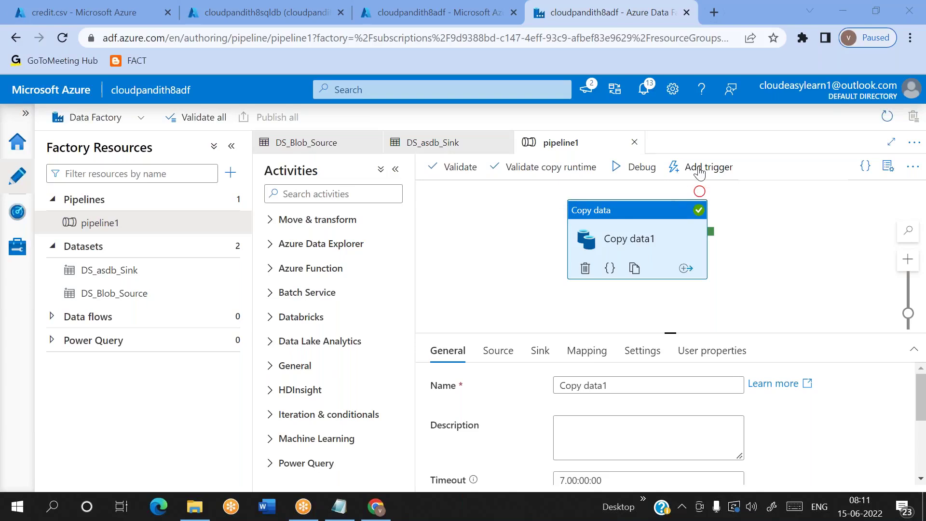
pyautogui.click(18, 246)
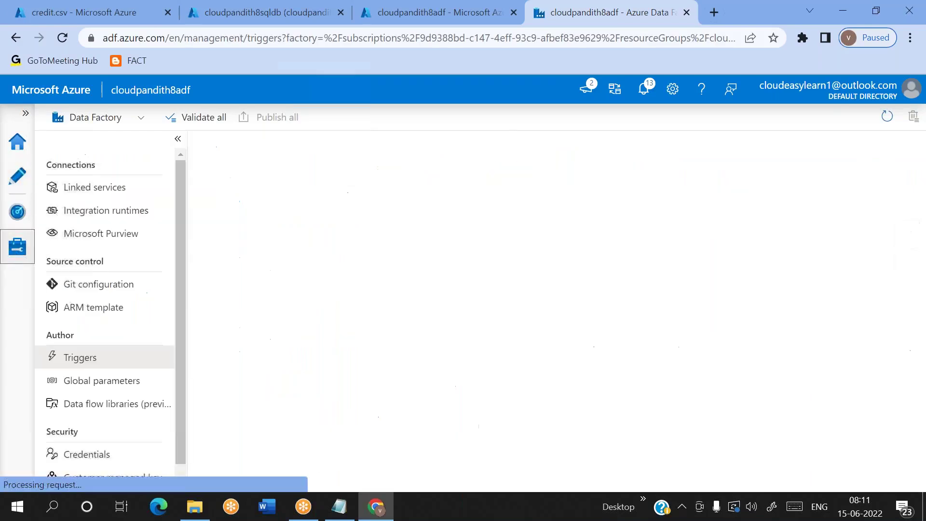
pyautogui.click(73, 208)
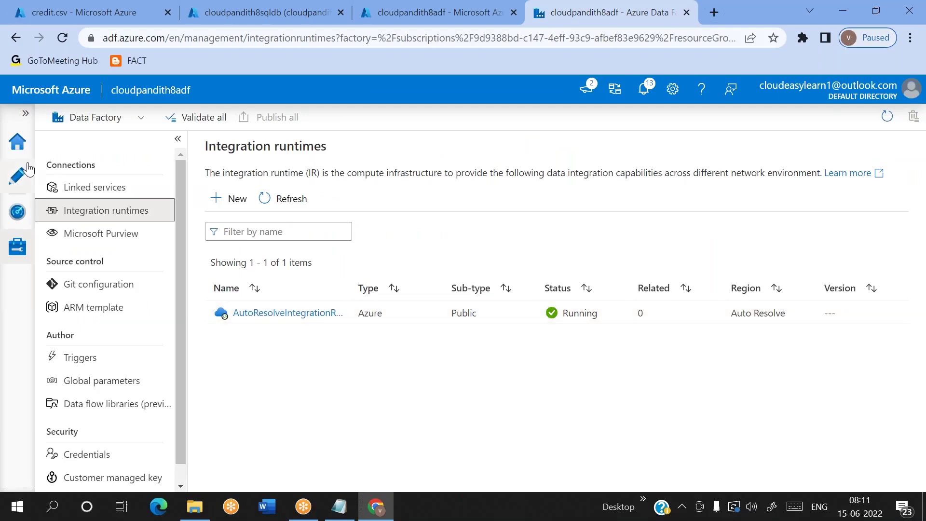
pyautogui.click(17, 176)
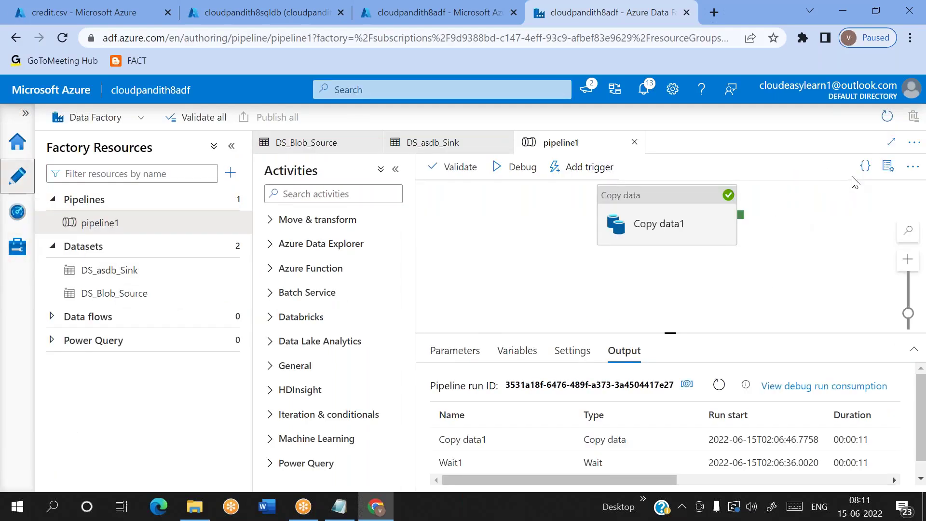
pyautogui.click(865, 167)
pyautogui.scroll(-10, 526, 302)
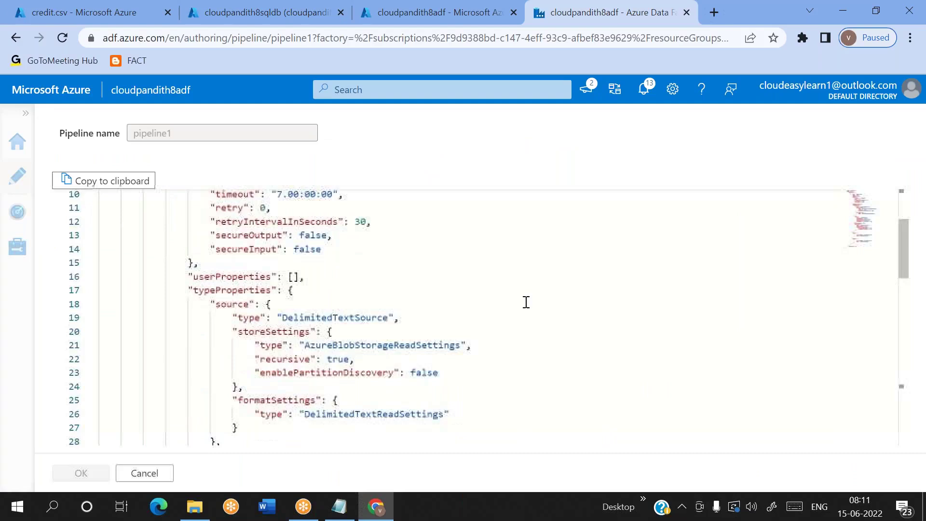
pyautogui.scroll(-10, 526, 302)
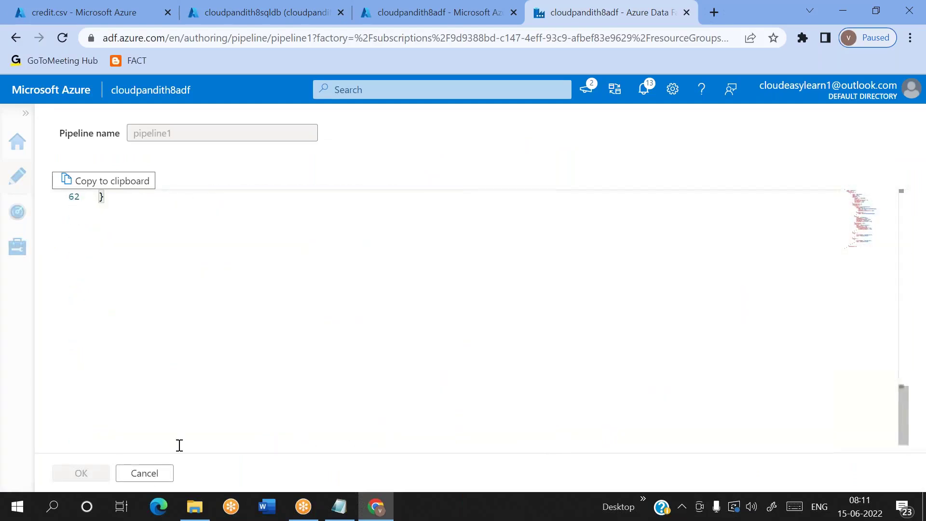
pyautogui.click(144, 473)
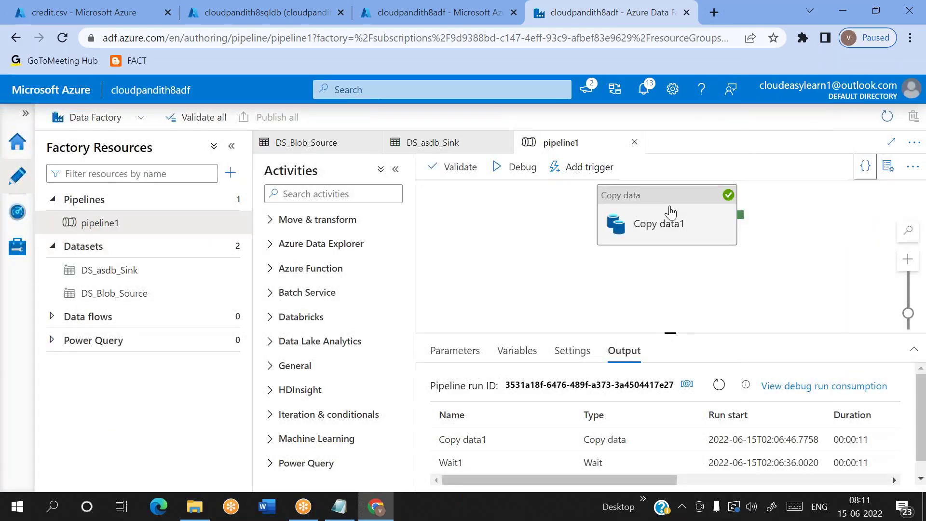
# Step: Drag Copy data down-left, show its General properties, then switch to the credit.csv blob tab
pyautogui.moveTo(671, 211); pyautogui.dragTo(640, 235)
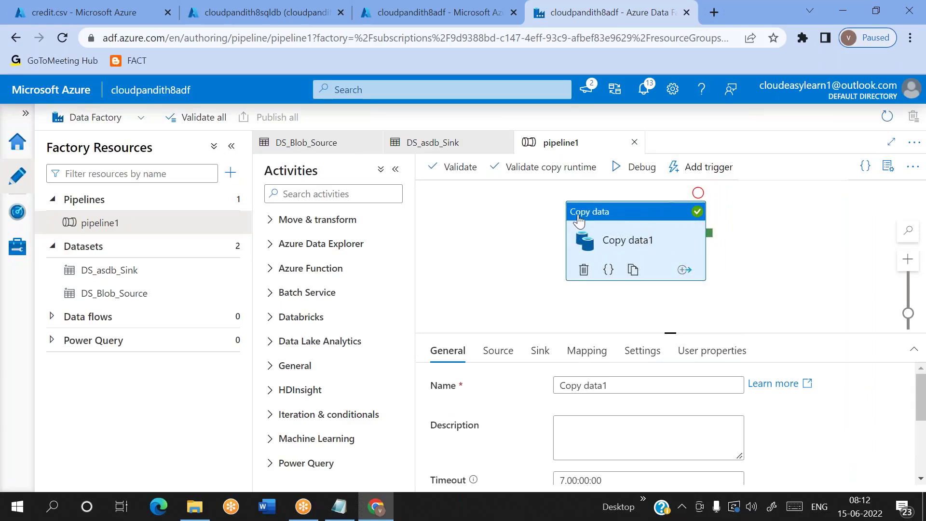
pyautogui.click(141, 119)
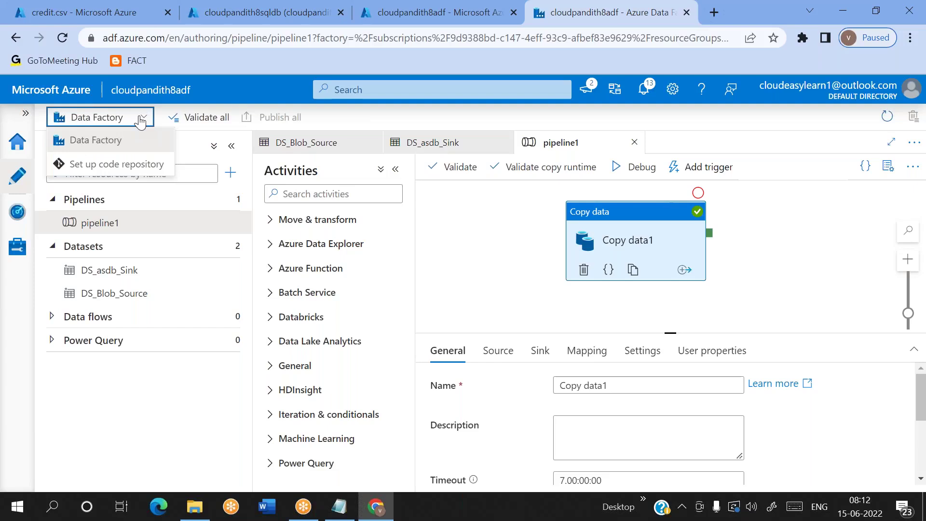
pyautogui.click(545, 265)
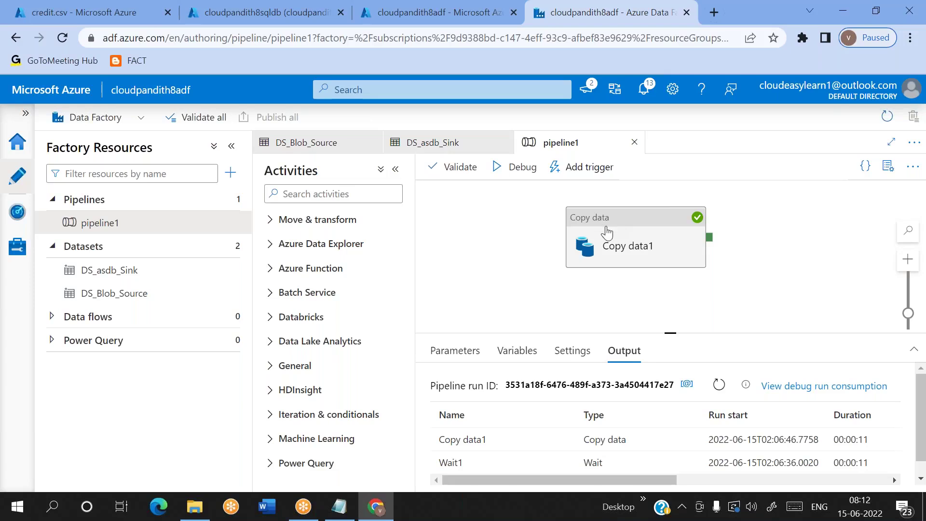
pyautogui.click(592, 236)
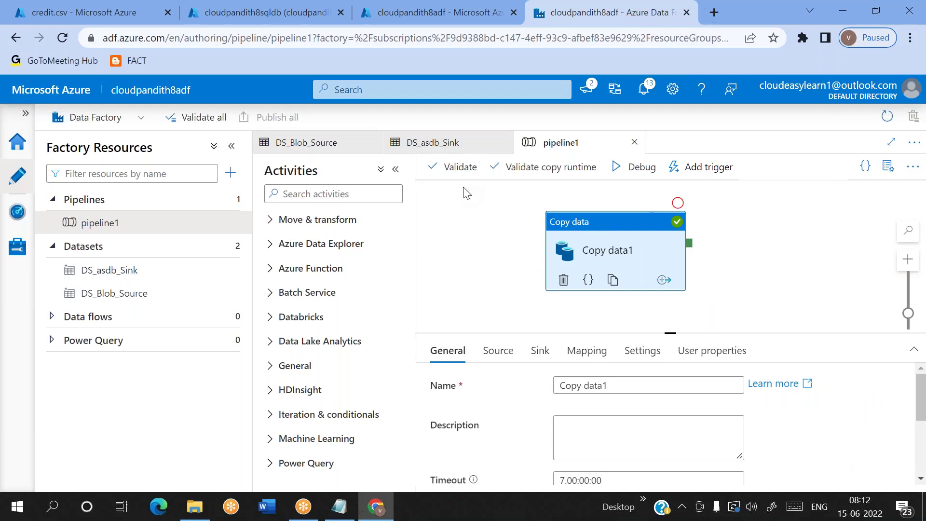
pyautogui.click(111, 5)
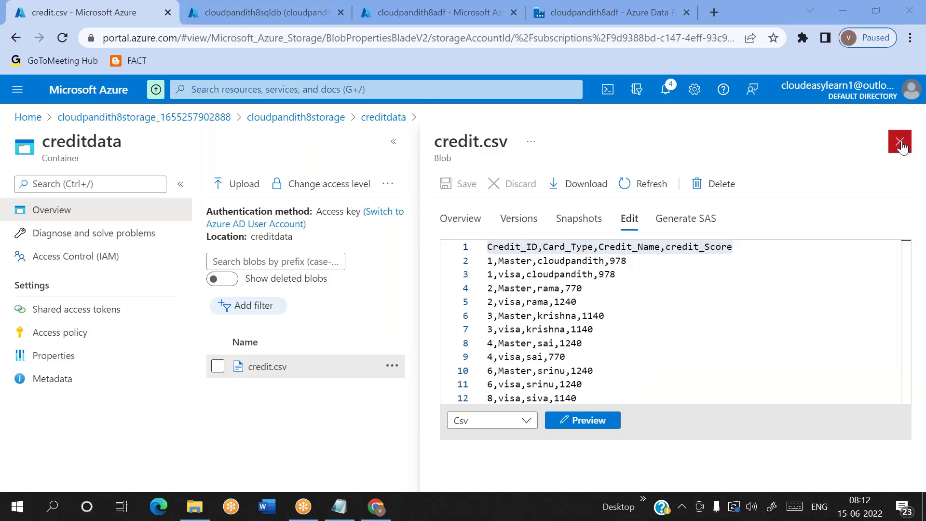
# Step: Close the credit.csv blob view, then open Add trigger > New/Edit for pipeline1
pyautogui.click(900, 142)
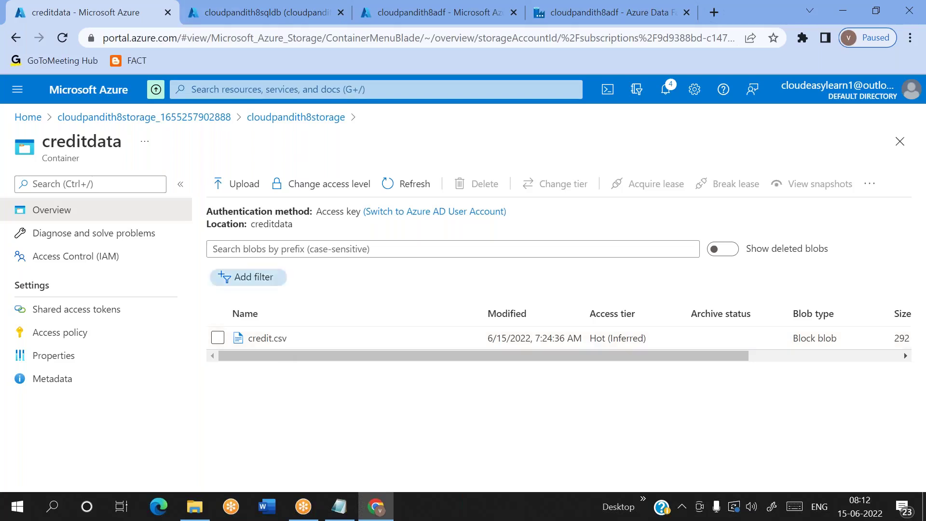
pyautogui.click(251, 12)
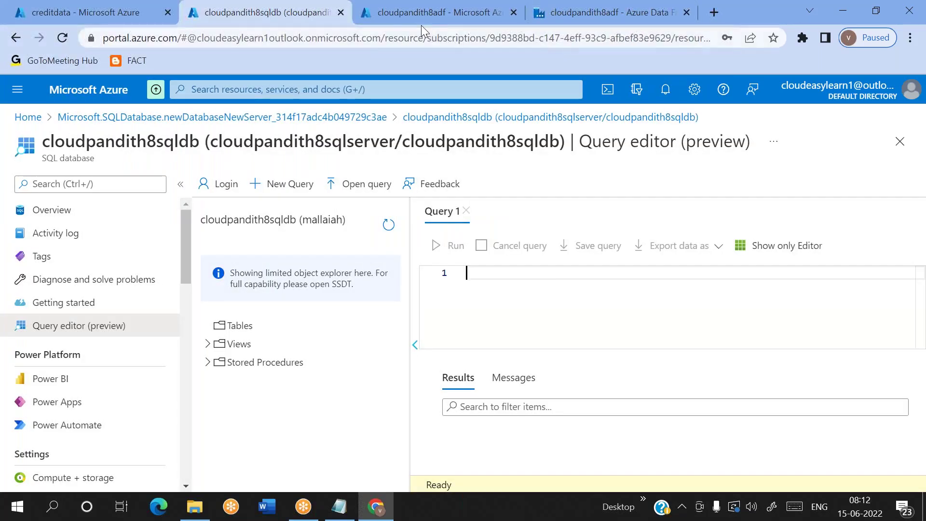
pyautogui.click(548, 18)
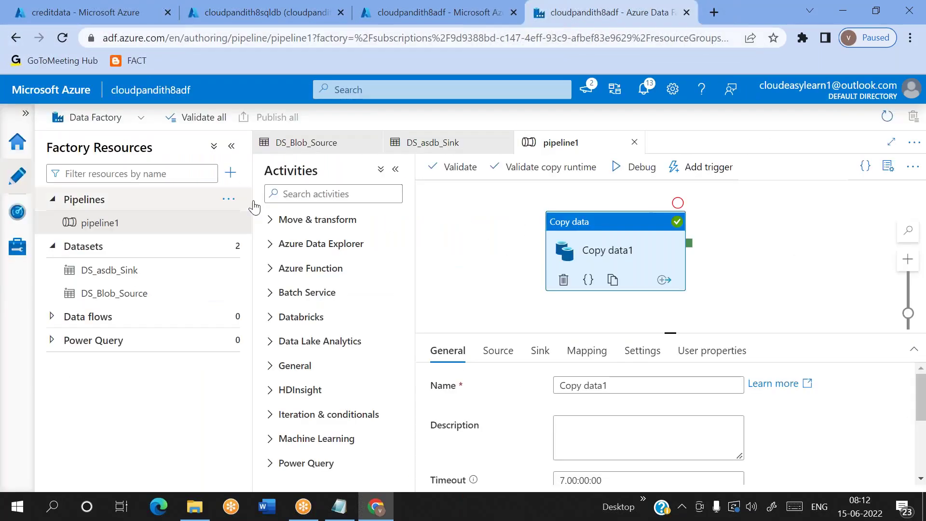
pyautogui.click(706, 167)
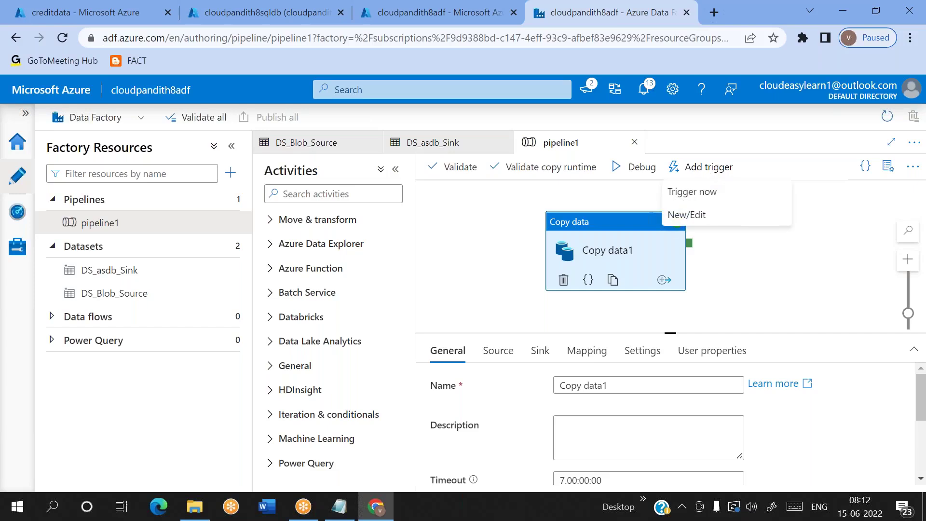
pyautogui.click(686, 215)
# Step: Create a new trigger and name it tr_schedule_week
pyautogui.click(557, 152)
pyautogui.click(536, 195)
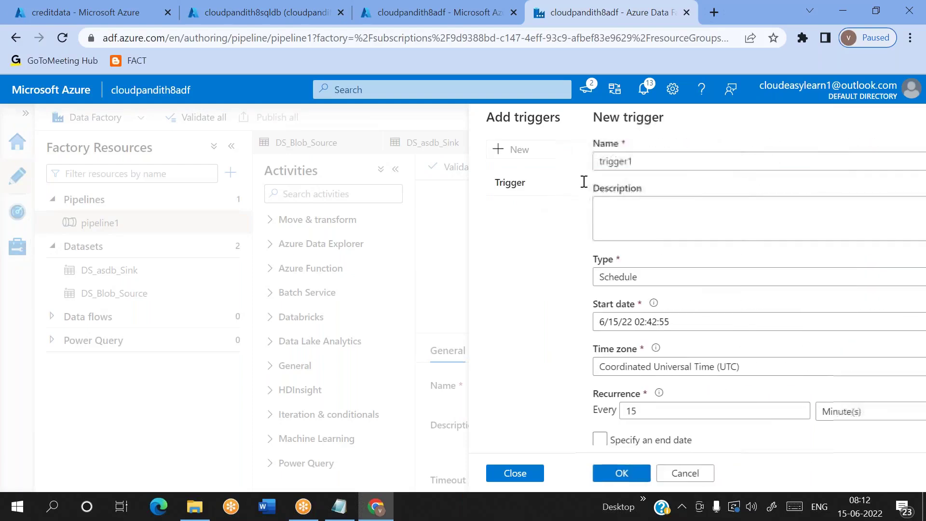
pyautogui.click(548, 157)
pyautogui.hotkey('ctrl', 'a')
pyautogui.press('BackSpace')
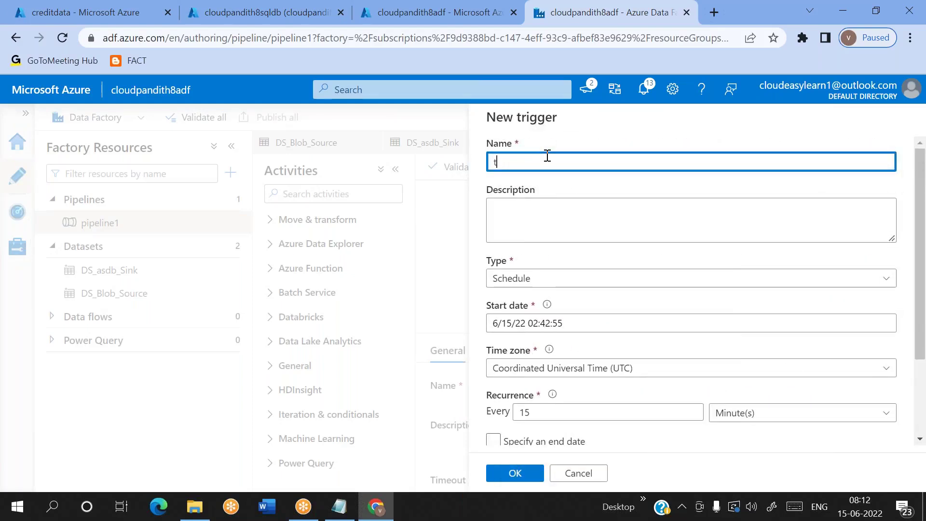
pyautogui.write('tr_schedule_')
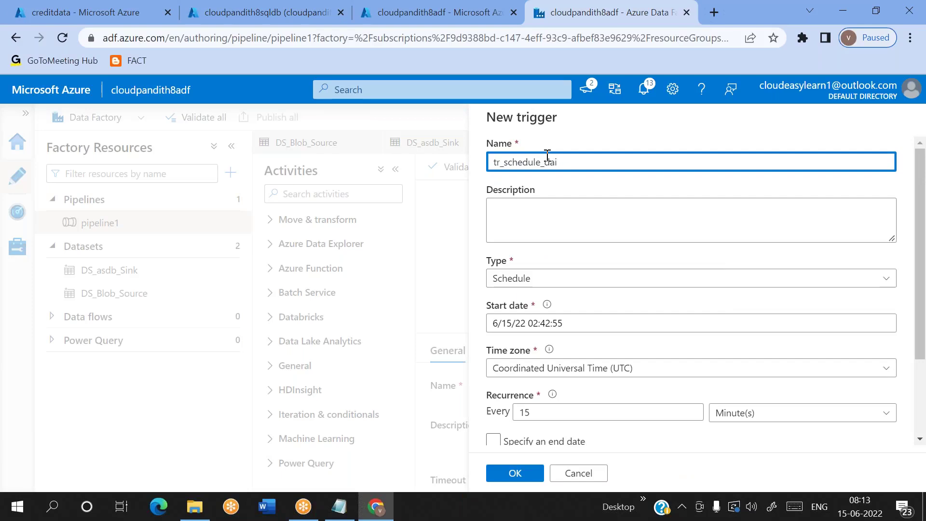
pyautogui.write('week')
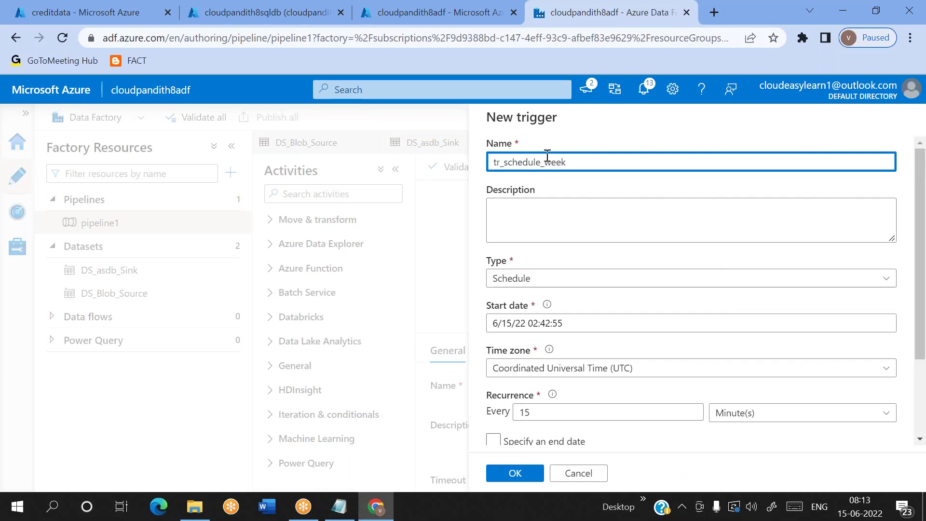
# Step: Set the trigger time zone to Chennai, Kolkata, Mumbai, New Delhi (UTC+5:30)
pyautogui.scroll(-3, 606, 221)
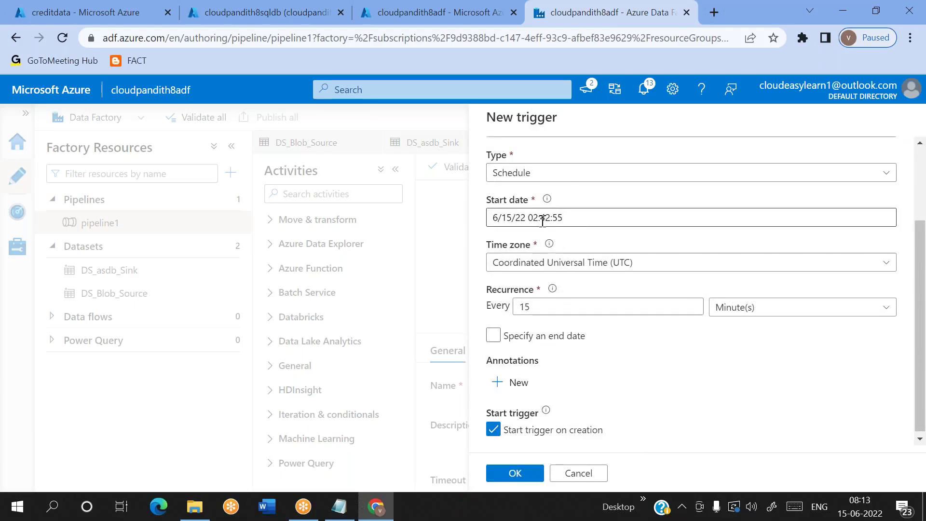
pyautogui.click(542, 265)
pyautogui.write('chenna')
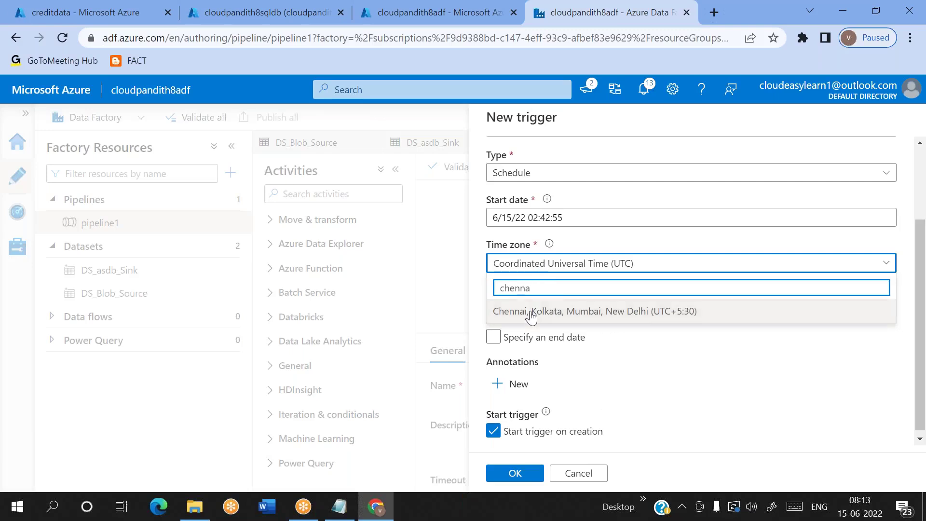
pyautogui.click(534, 311)
# Step: Set the recurrence to every 1 Day(s)
pyautogui.click(564, 309)
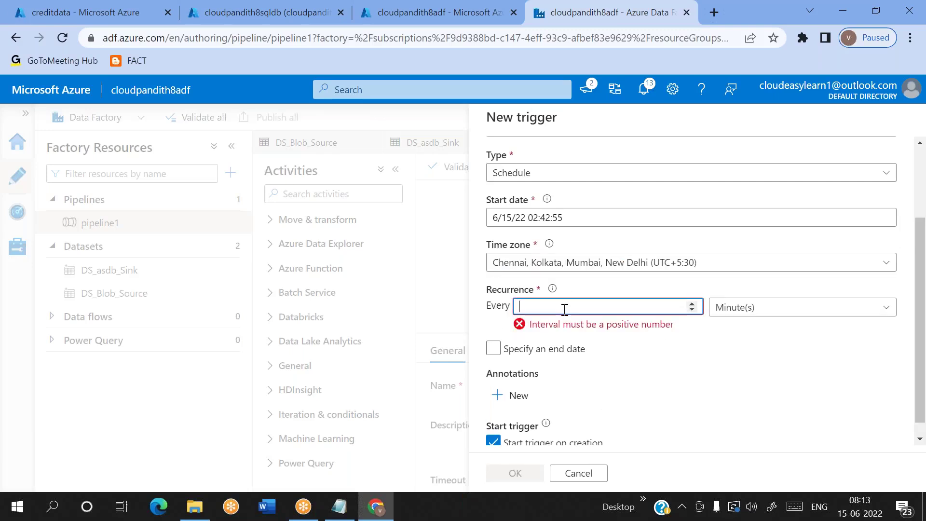
pyautogui.write('2')
pyautogui.press('BackSpace')
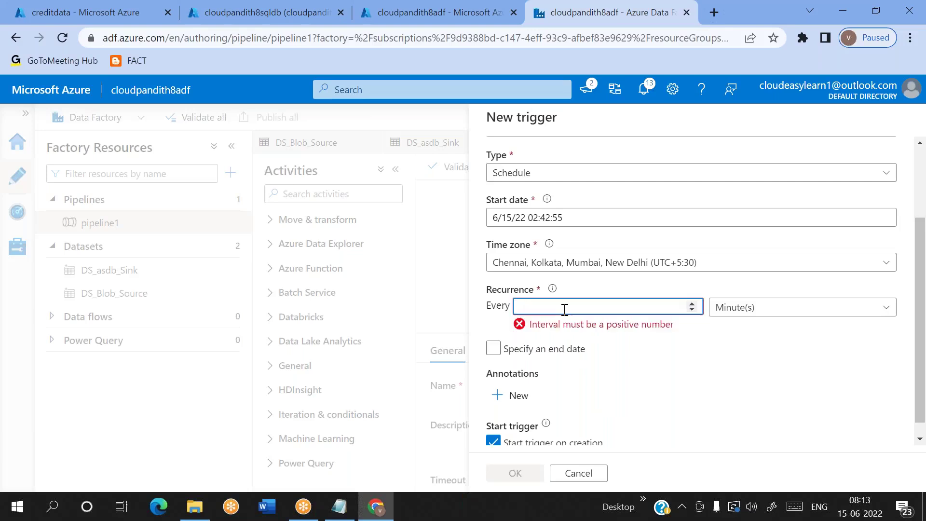
pyautogui.write('1')
pyautogui.click(750, 309)
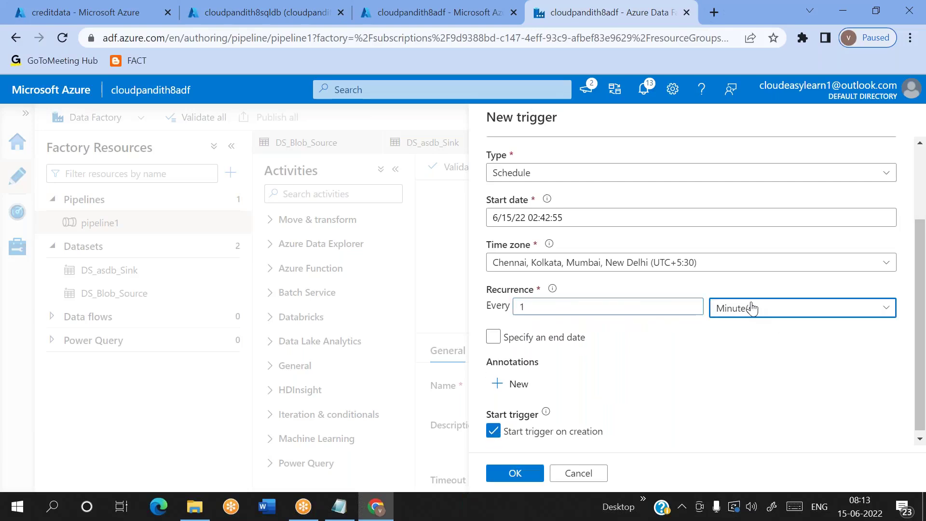
pyautogui.click(731, 428)
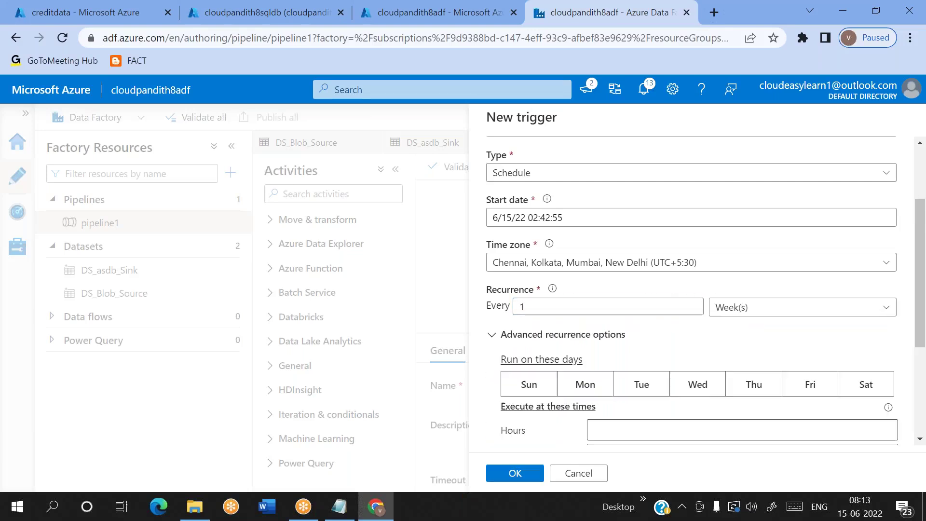
pyautogui.click(734, 311)
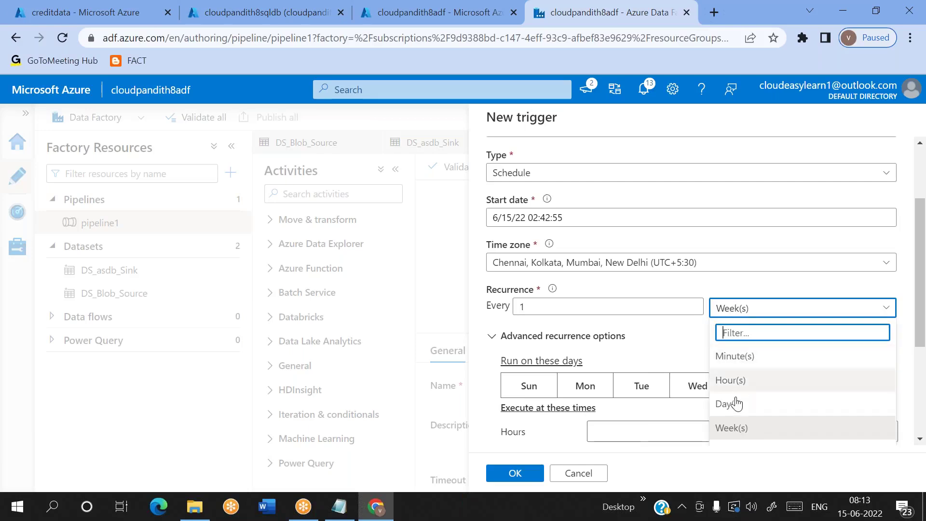
pyautogui.click(734, 406)
# Step: Rename the trigger to tr_schedule_everyday and enter execution hour 8
pyautogui.scroll(3, 594, 310)
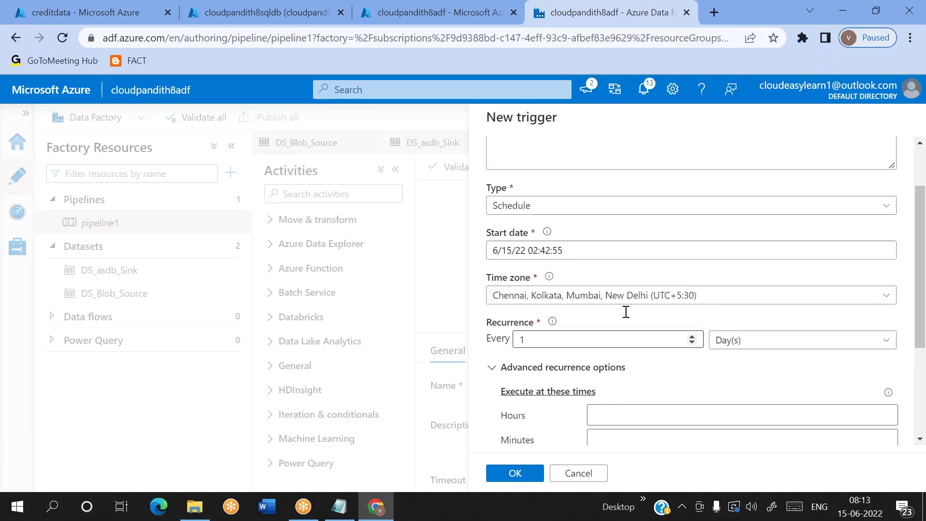
pyautogui.click(575, 160)
pyautogui.press('BackSpace')
pyautogui.press('BackSpace')
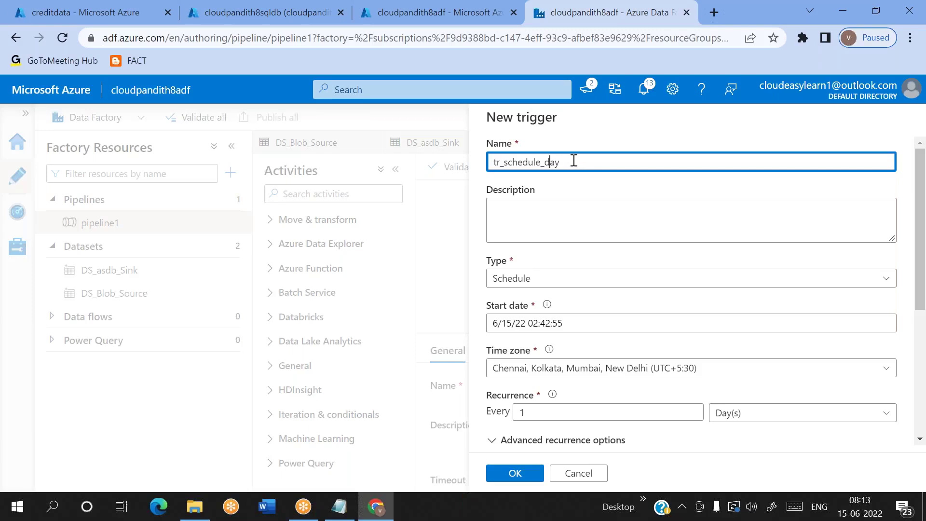
pyautogui.write('every')
pyautogui.scroll(-3, 574, 160)
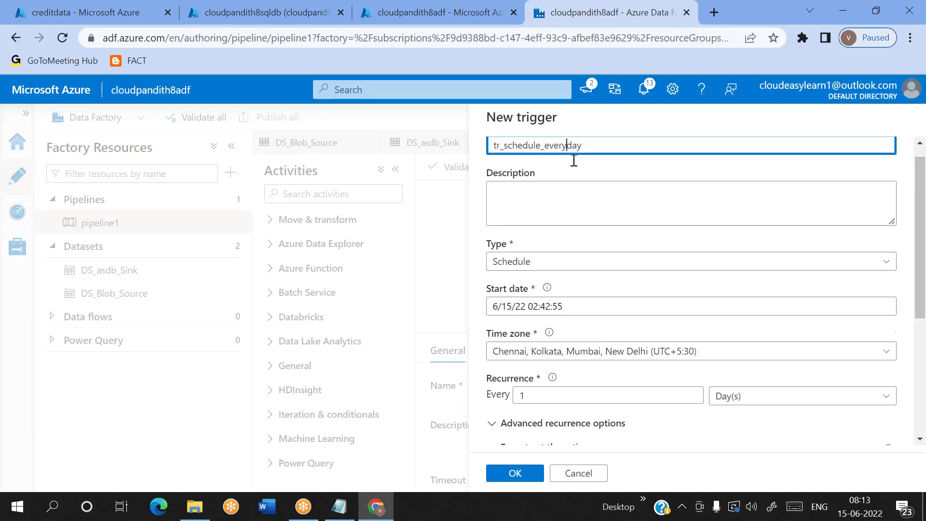
pyautogui.click(622, 349)
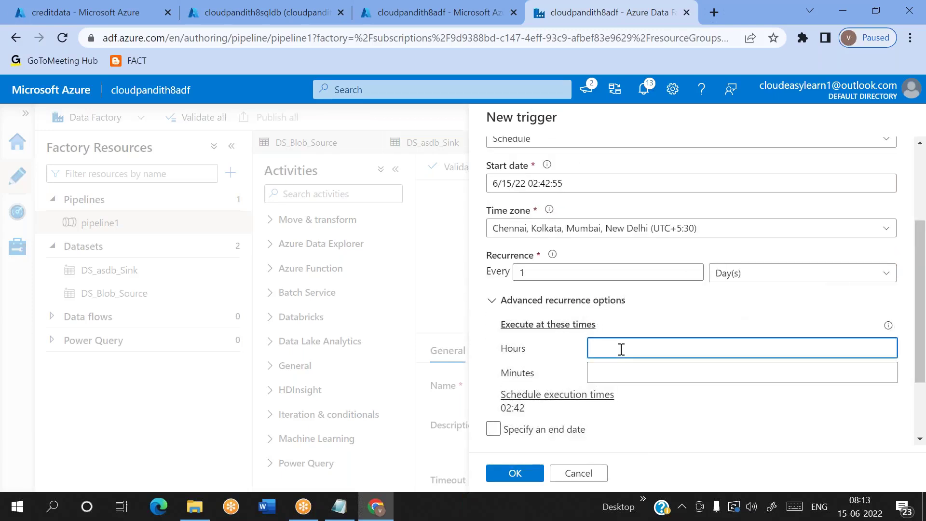
# Step: Set the run minute to 15 so the trigger fires at 08:15
pyautogui.click(607, 376)
pyautogui.write('15')
pyautogui.press('Return')
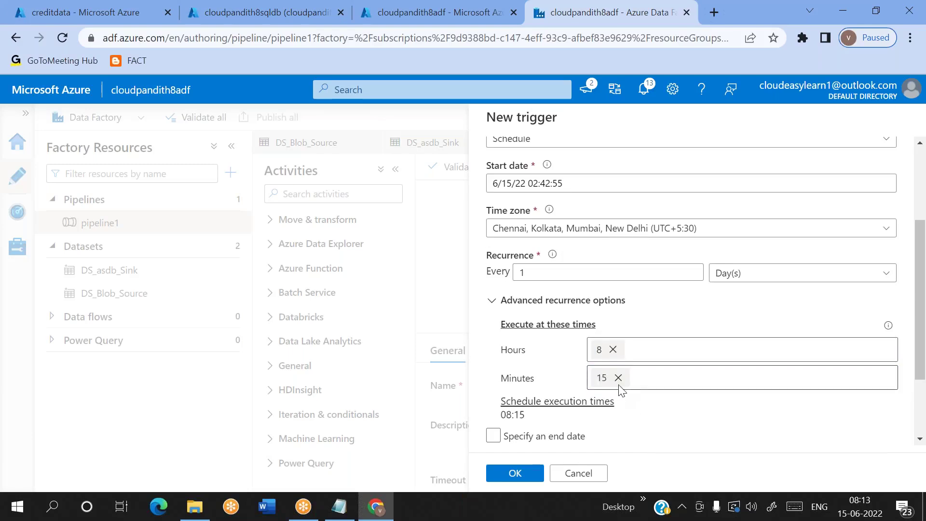
pyautogui.scroll(-2, 621, 390)
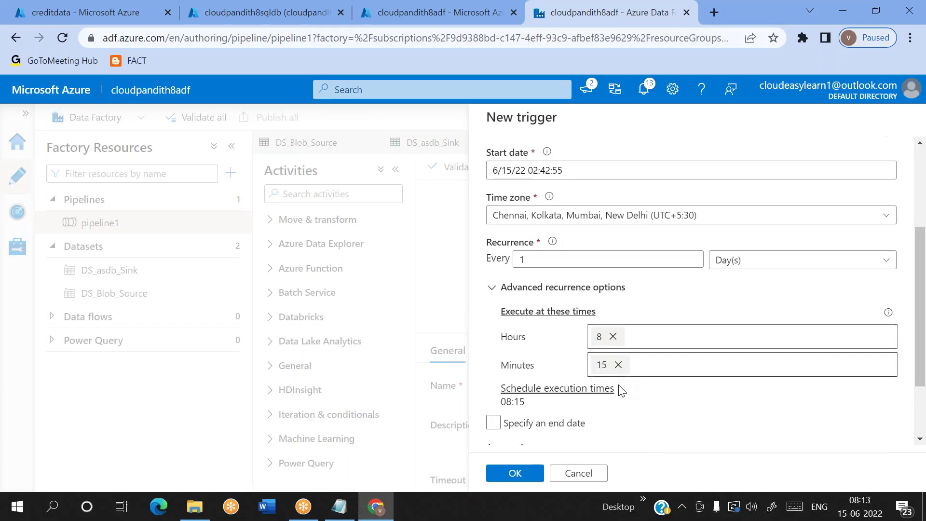
pyautogui.click(517, 474)
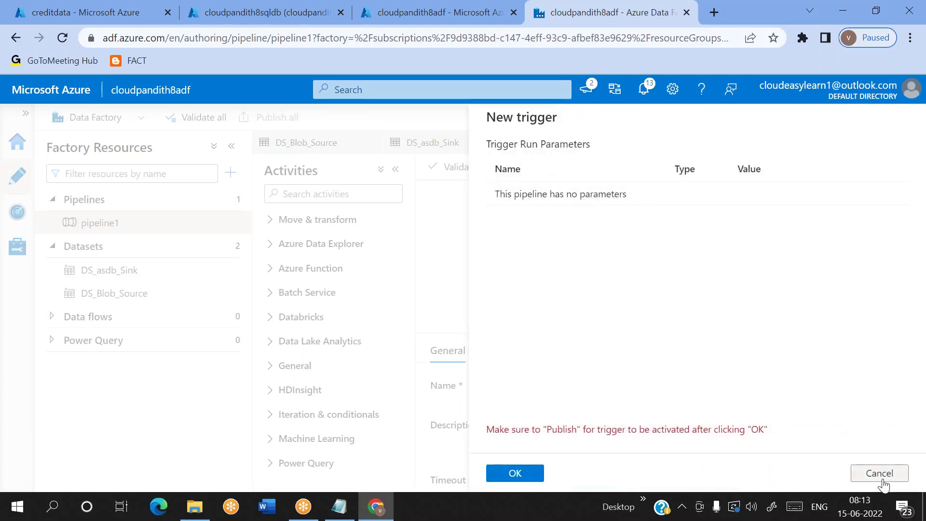
# Step: Give the trigger an end date of 6/16/22
pyautogui.click(883, 480)
pyautogui.click(493, 396)
pyautogui.scroll(-4, 541, 382)
pyautogui.press('Delete')
pyautogui.write('6/16/22 02:42:55')
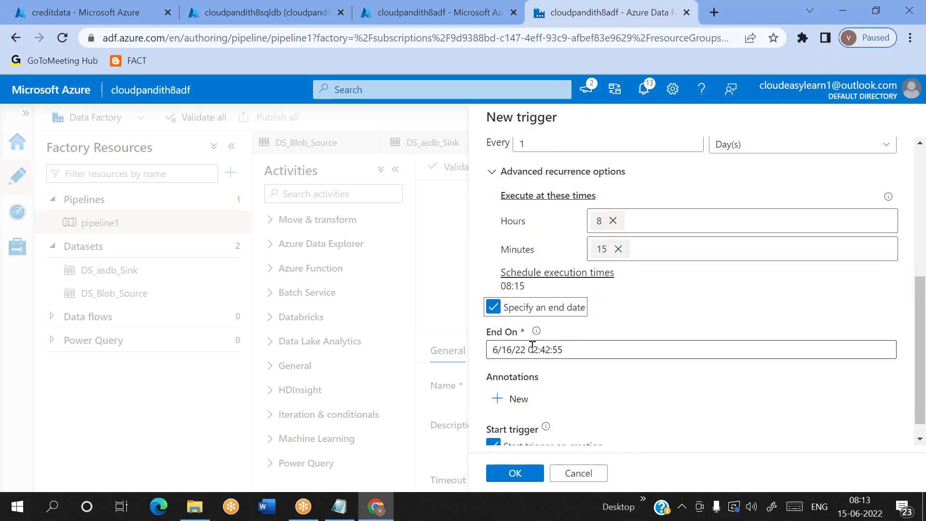
pyautogui.click(530, 473)
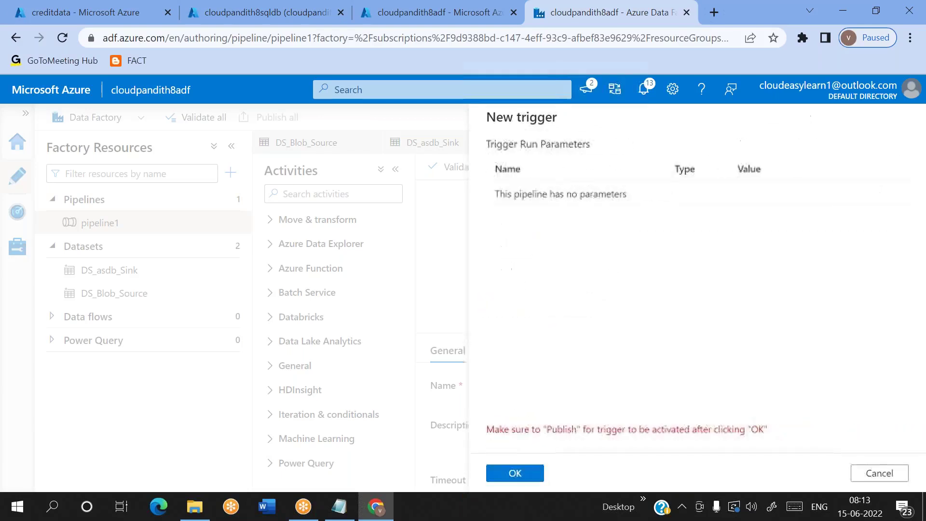
# Step: Enable Start trigger on creation and finish creating the trigger
pyautogui.click(889, 477)
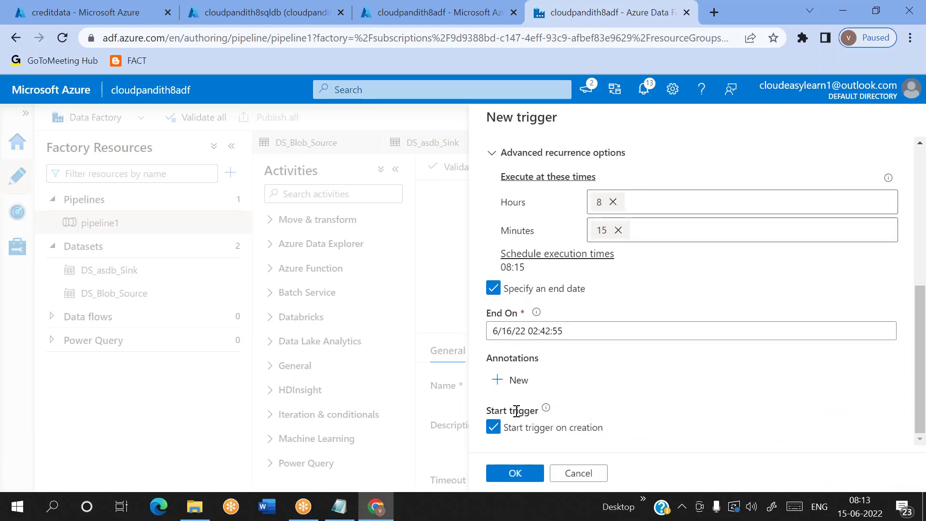
pyautogui.click(494, 429)
pyautogui.click(494, 428)
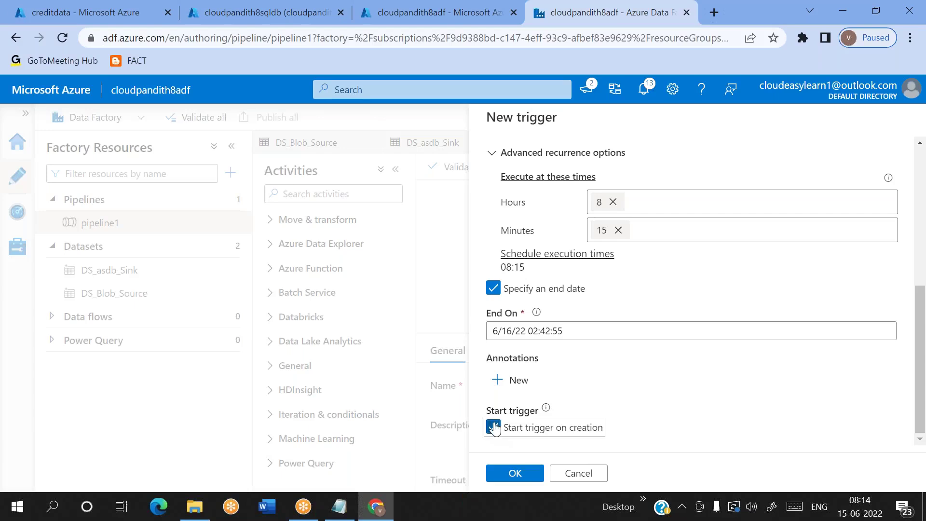
pyautogui.click(523, 473)
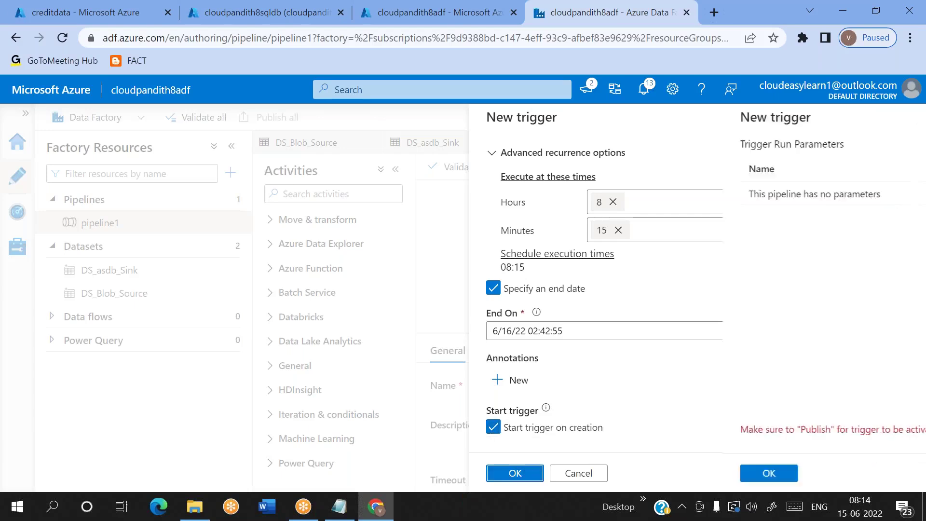
pyautogui.click(515, 474)
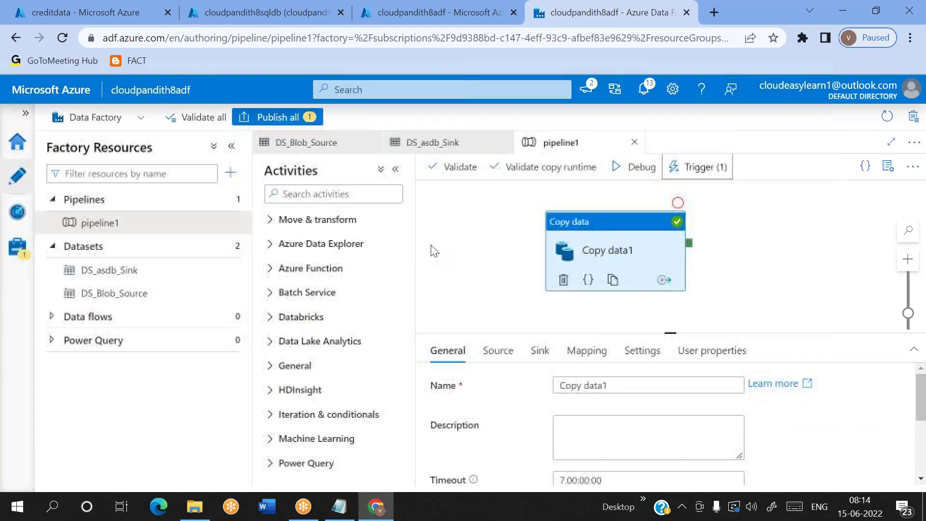
# Step: Publish the new tr_schedule_everyday trigger, then go to the Manage area
pyautogui.click(278, 118)
pyautogui.click(516, 472)
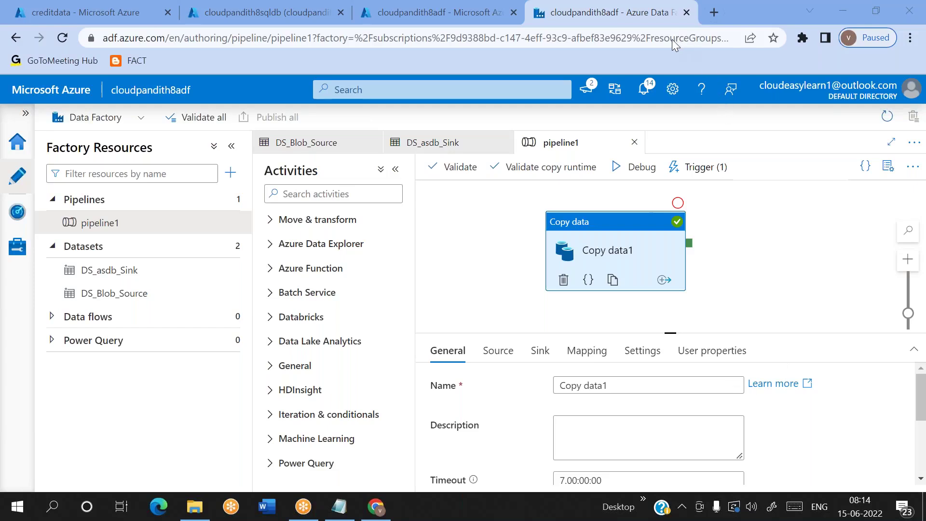
pyautogui.click(17, 247)
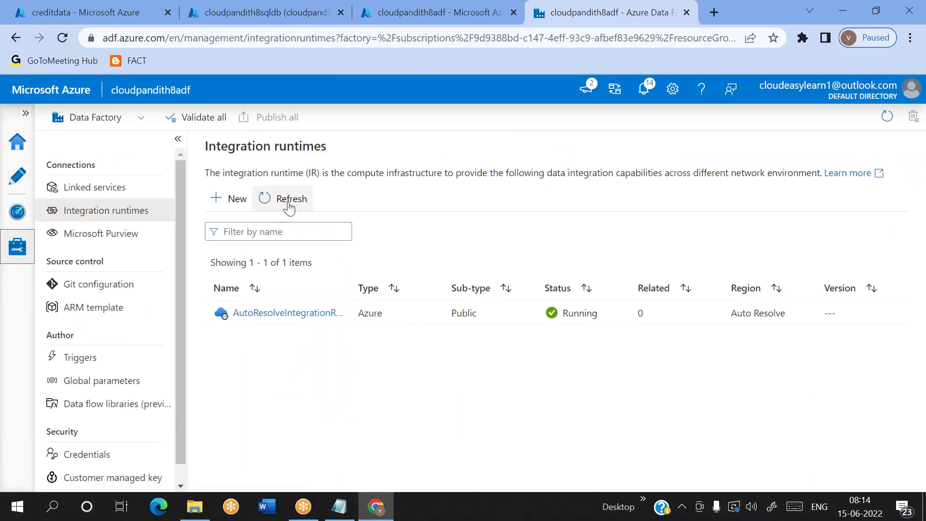
pyautogui.click(19, 175)
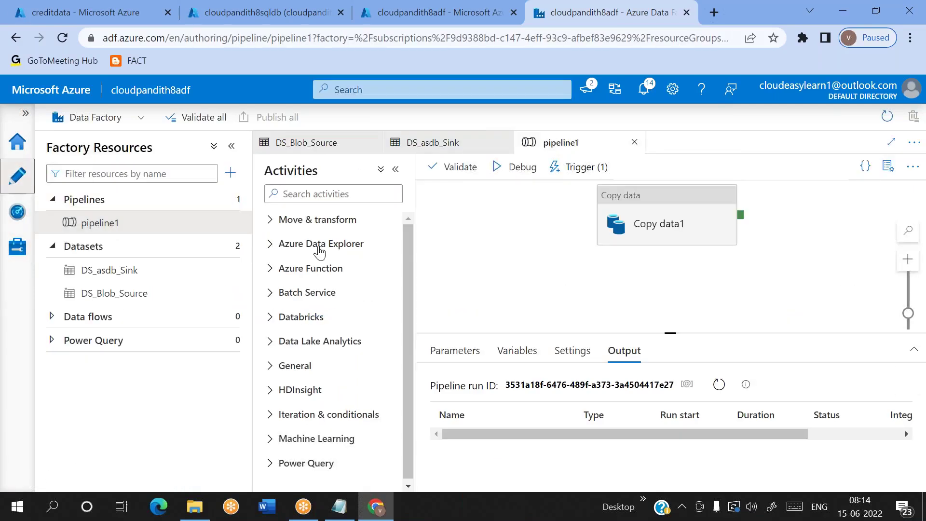
pyautogui.click(720, 385)
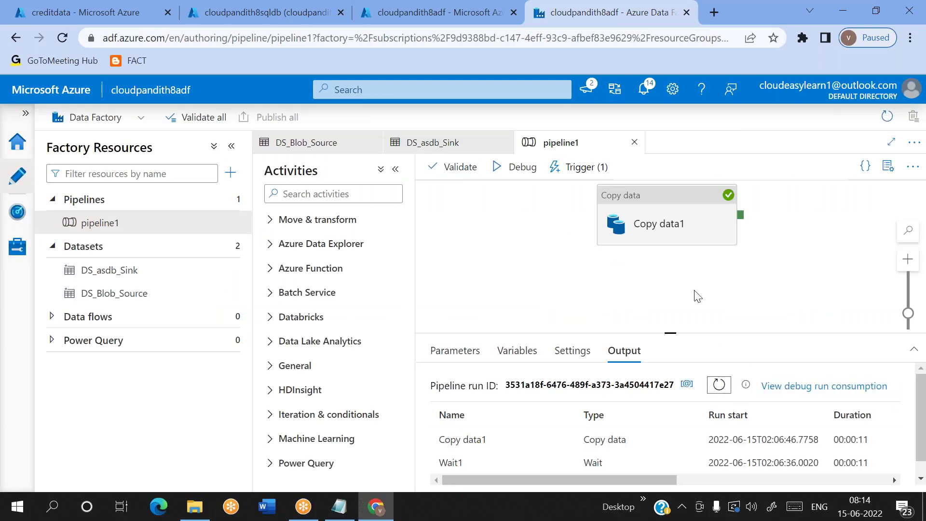
pyautogui.click(18, 210)
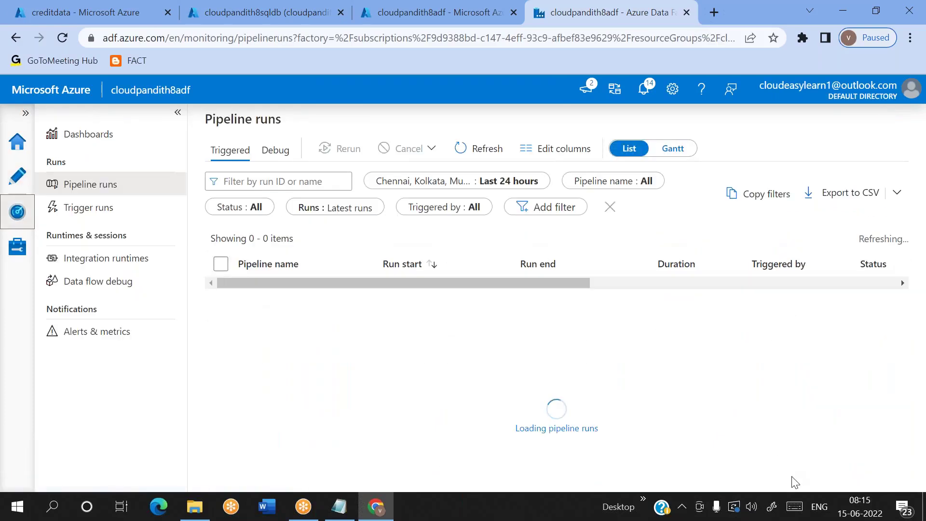
pyautogui.click(445, 153)
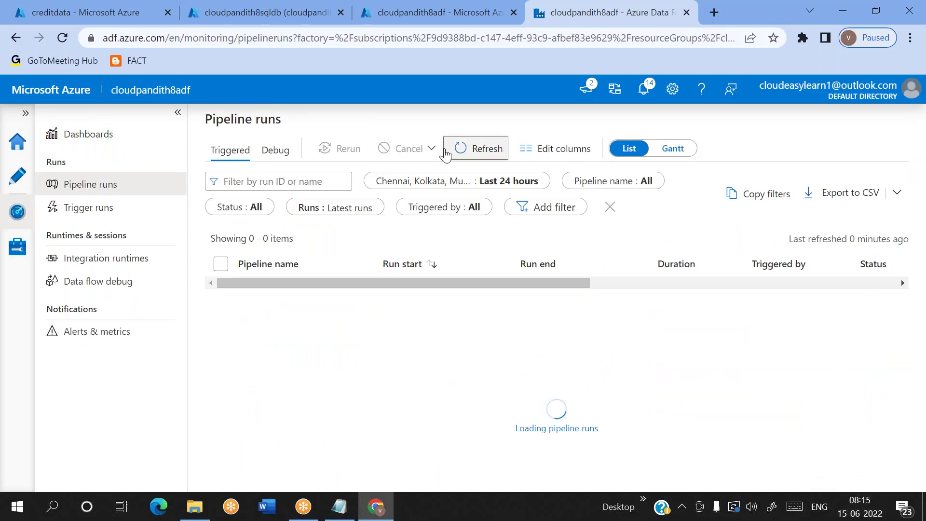
pyautogui.click(445, 153)
pyautogui.click(445, 153)
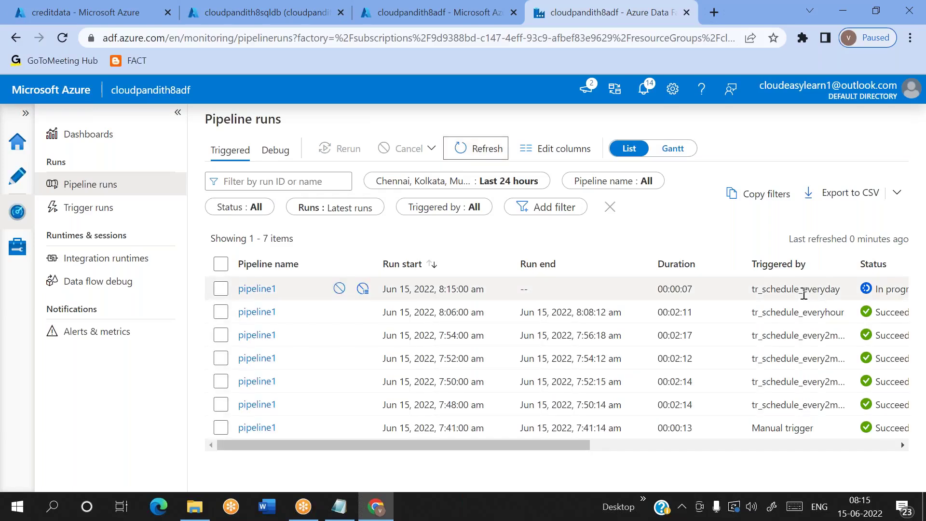
pyautogui.doubleClick(803, 290)
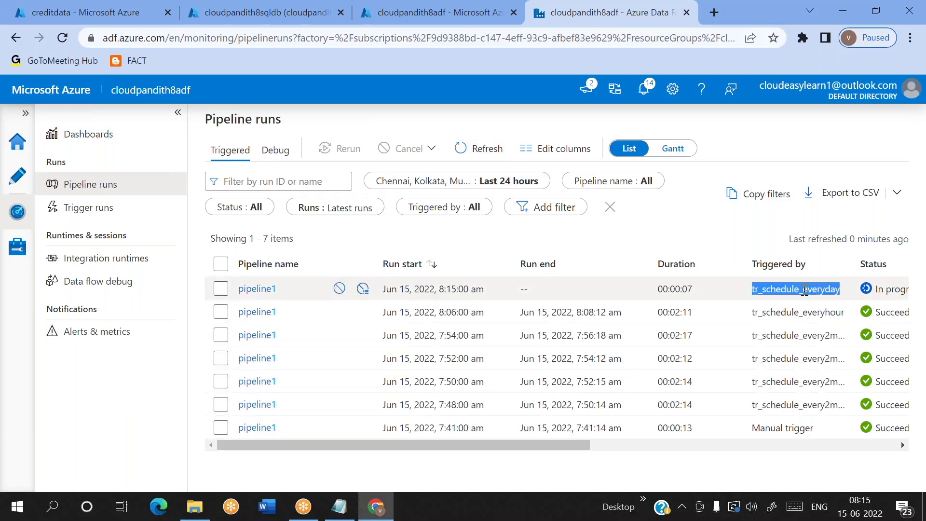
pyautogui.tripleClick(453, 289)
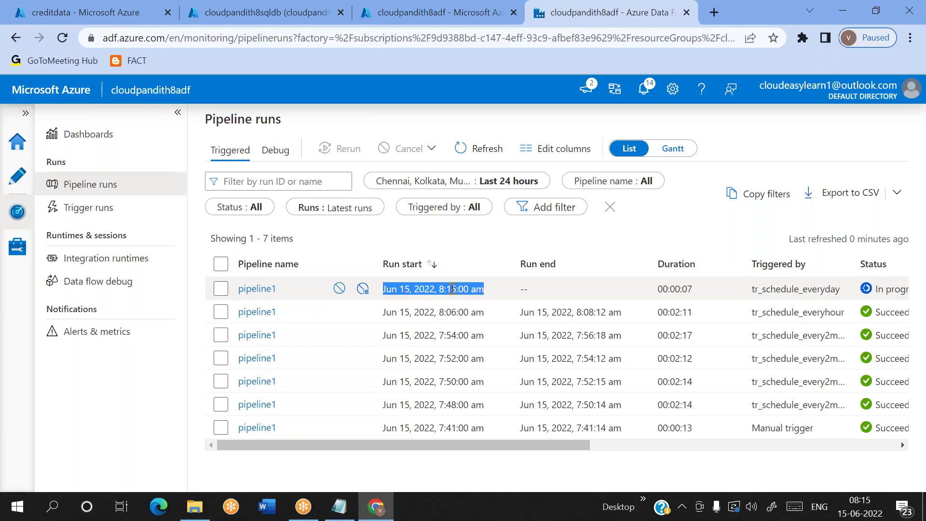
pyautogui.doubleClick(820, 291)
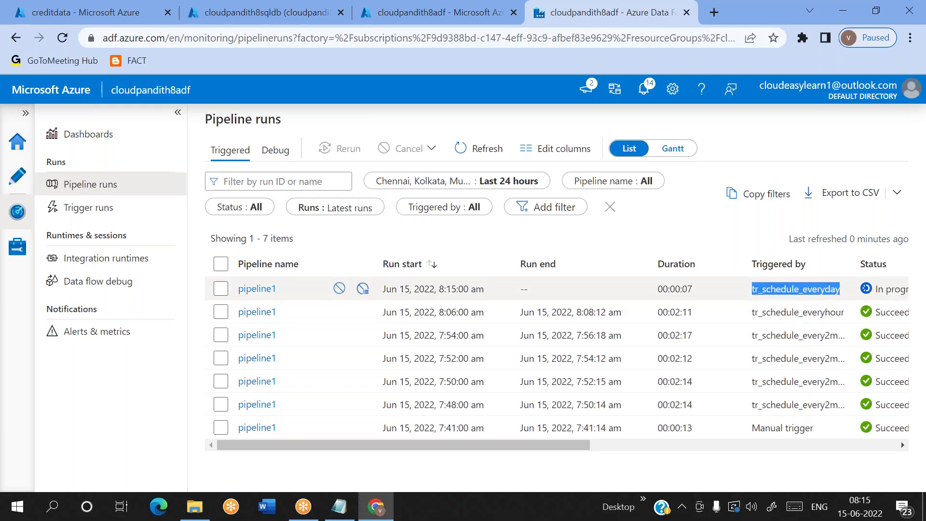
pyautogui.click(17, 177)
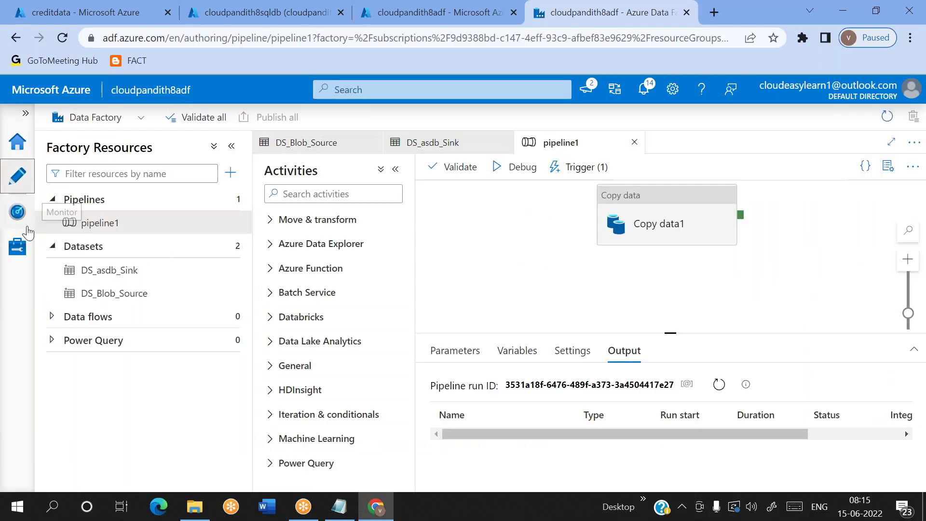
pyautogui.click(17, 211)
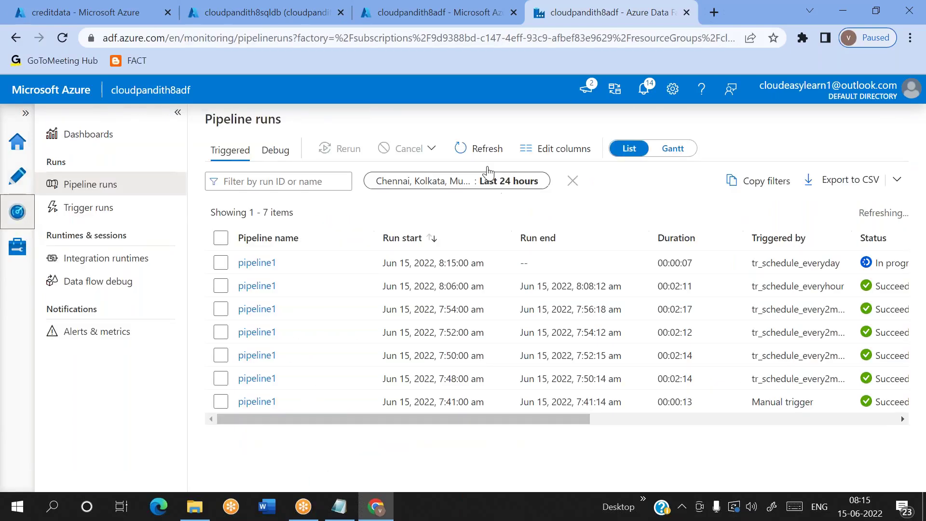
pyautogui.click(478, 150)
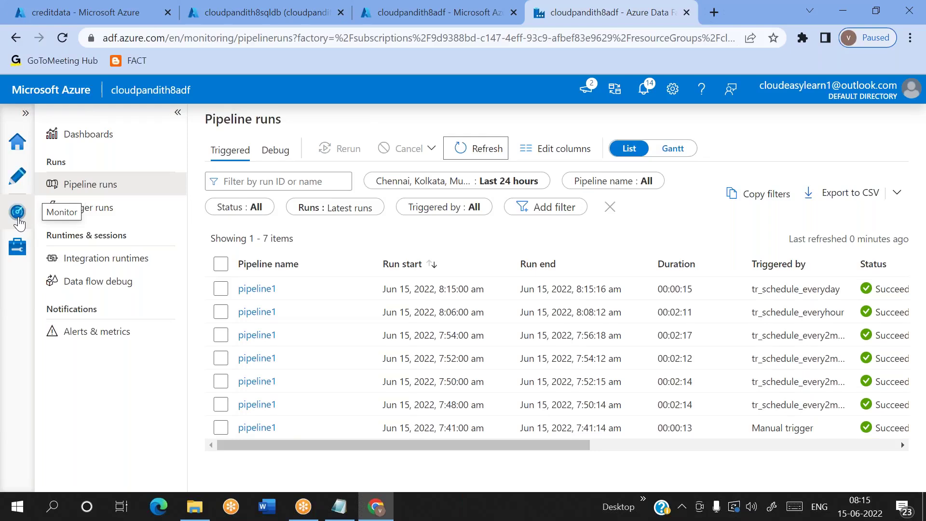
pyautogui.click(17, 246)
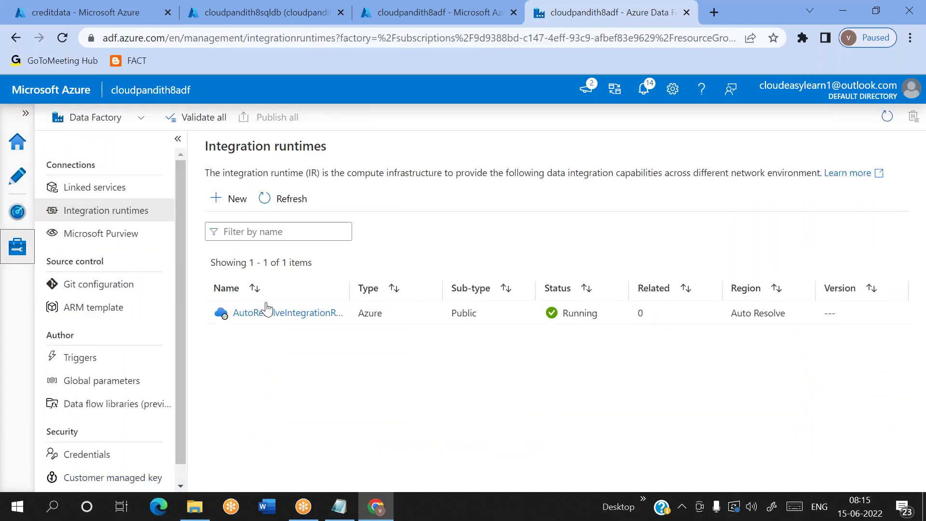
# Step: Delete tr_schedule_everyday, publish the removal, and start a new trigger form
pyautogui.click(103, 364)
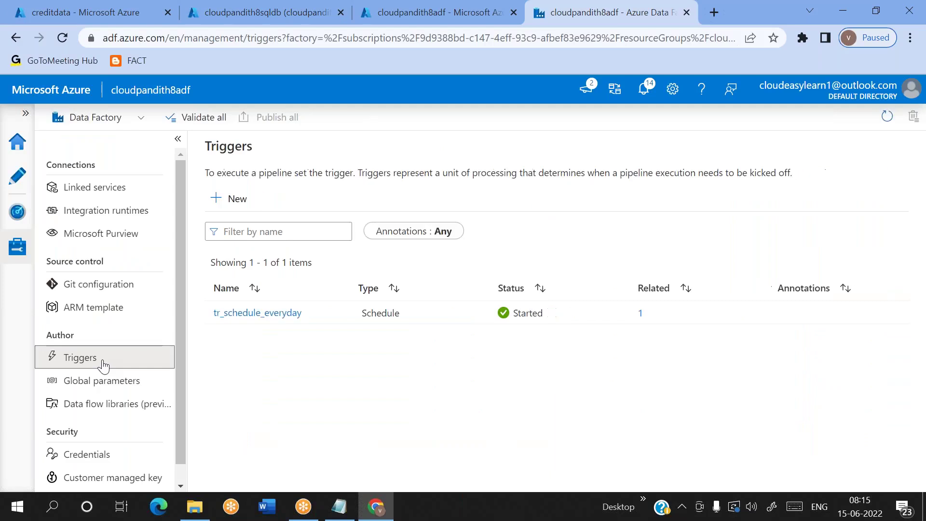
pyautogui.click(337, 315)
pyautogui.click(374, 326)
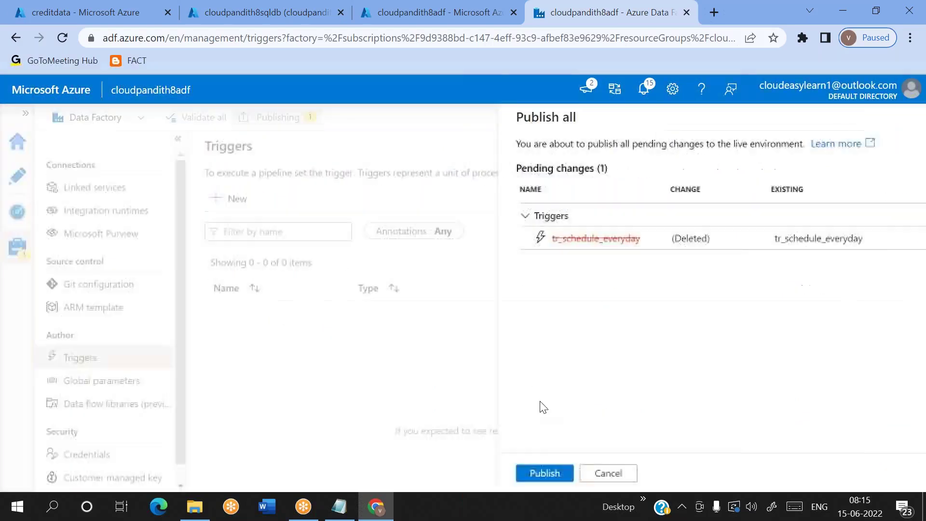
pyautogui.click(515, 473)
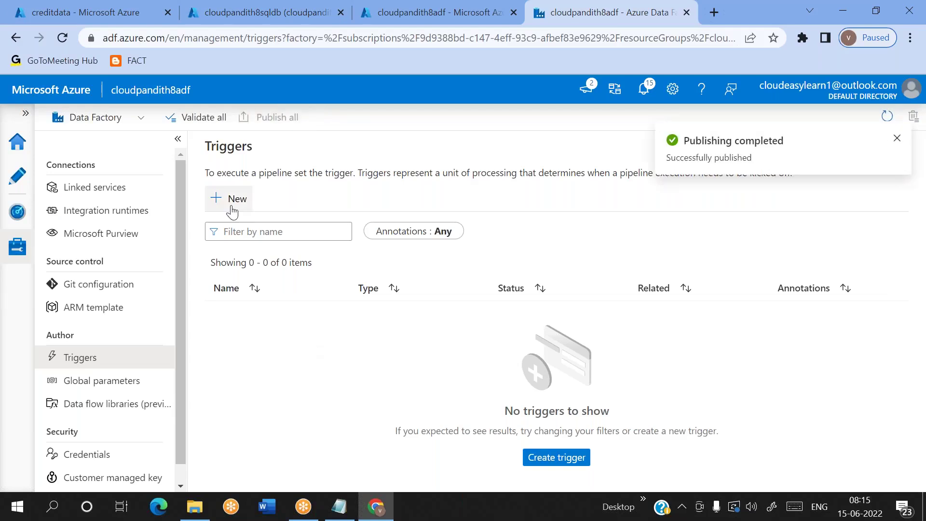
pyautogui.click(237, 205)
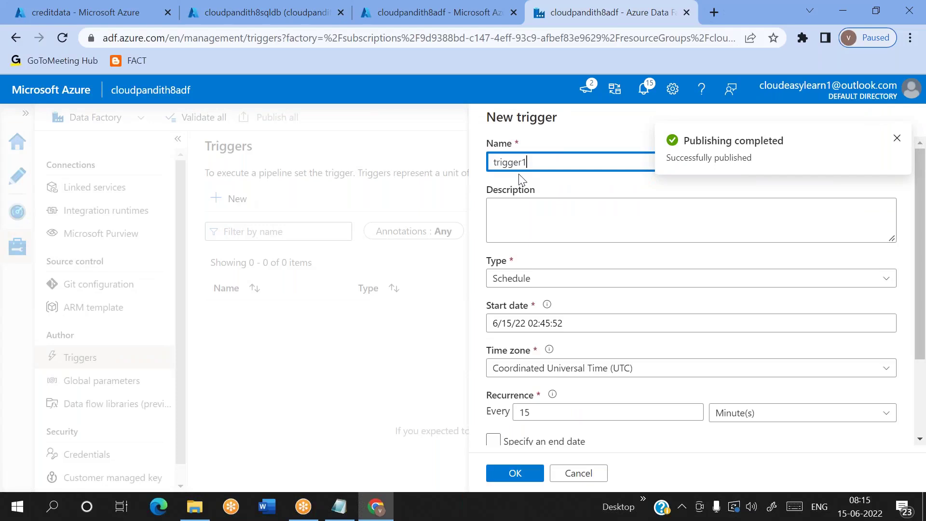
# Step: Clear the default trigger name and set the time zone to Chennai, Kolkata, Mumbai, New Delhi
pyautogui.press('BackSpace')
pyautogui.press('BackSpace')
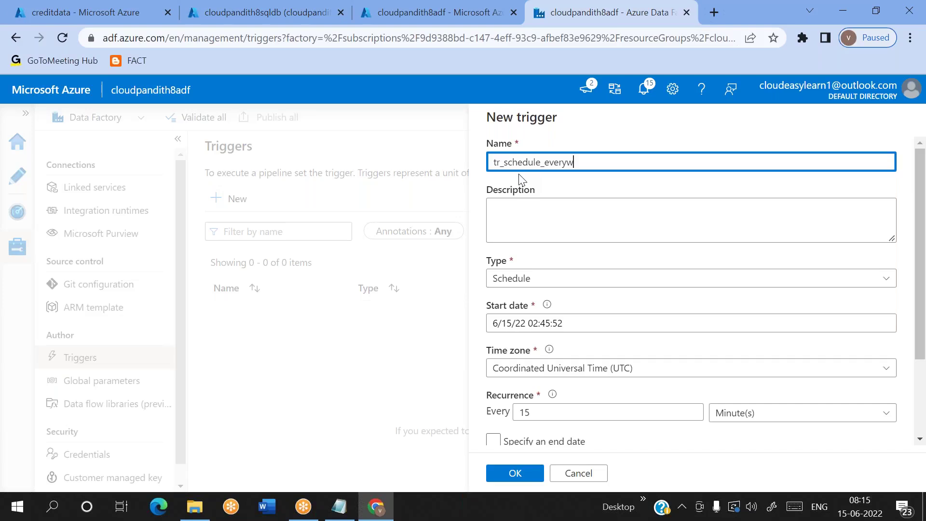
pyautogui.scroll(-3, 521, 179)
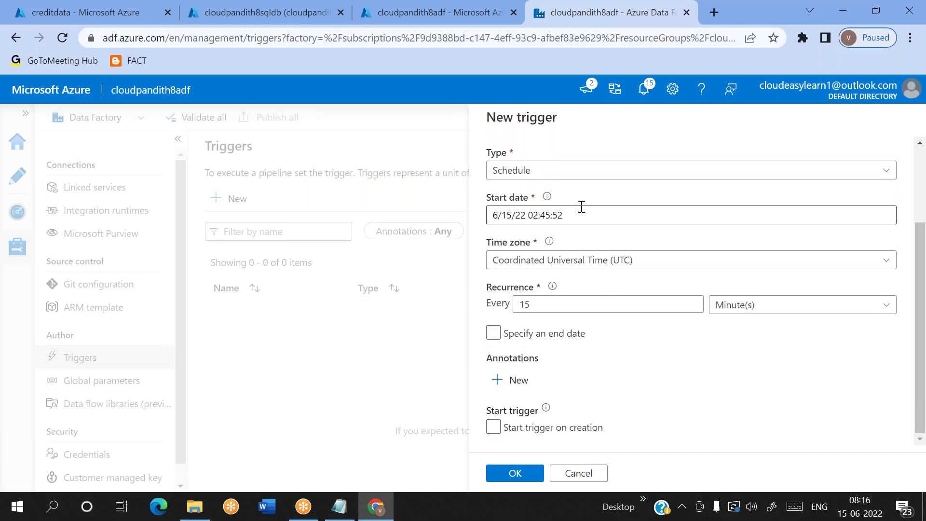
pyautogui.click(588, 263)
pyautogui.write('chen')
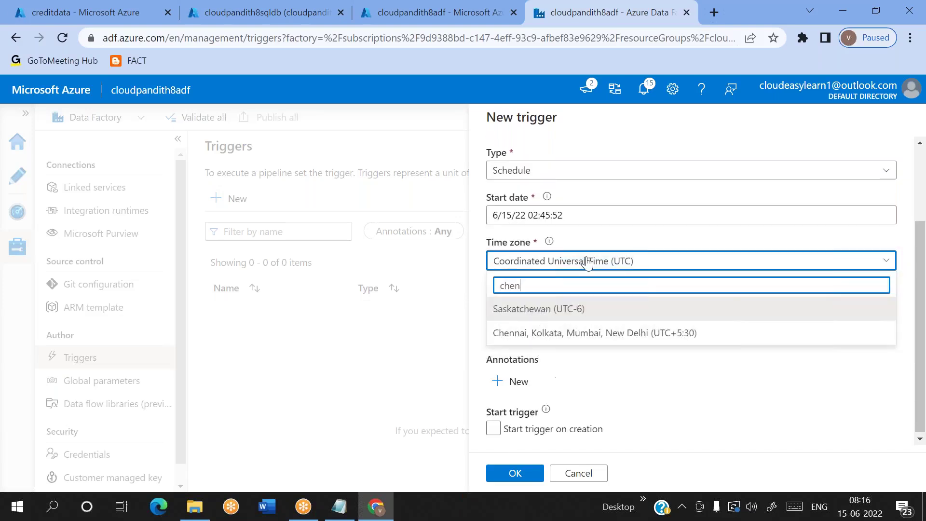
pyautogui.click(571, 311)
# Step: Set the recurrence to every 1 week on Wednesdays
pyautogui.click(627, 308)
pyautogui.press('BackSpace')
pyautogui.click(740, 306)
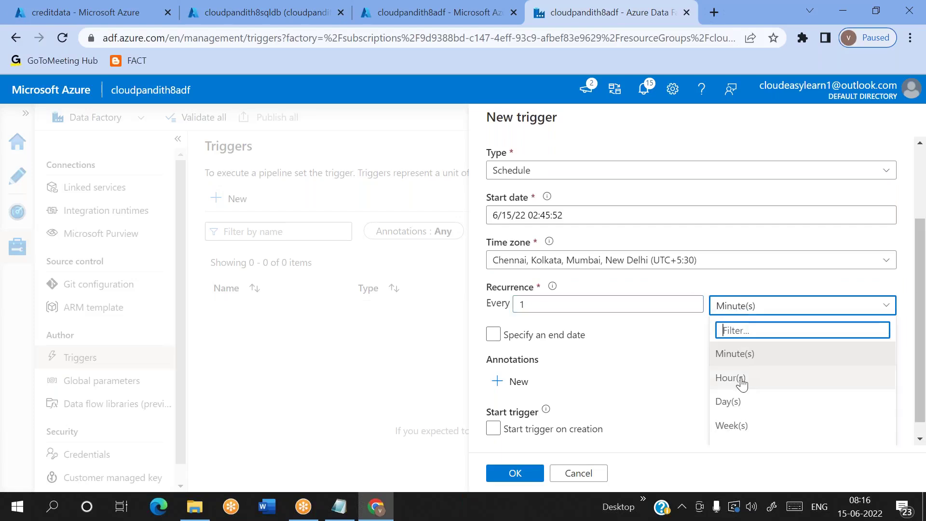
pyautogui.click(726, 426)
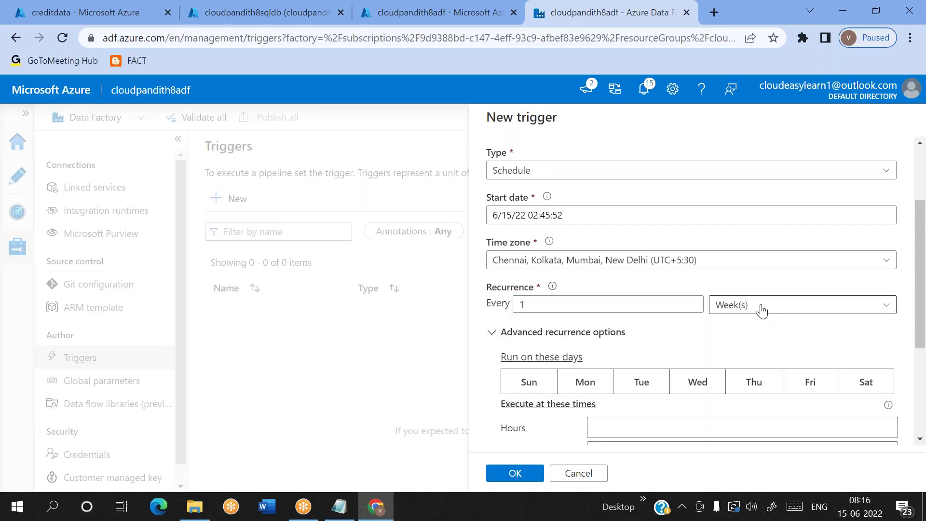
pyautogui.click(761, 310)
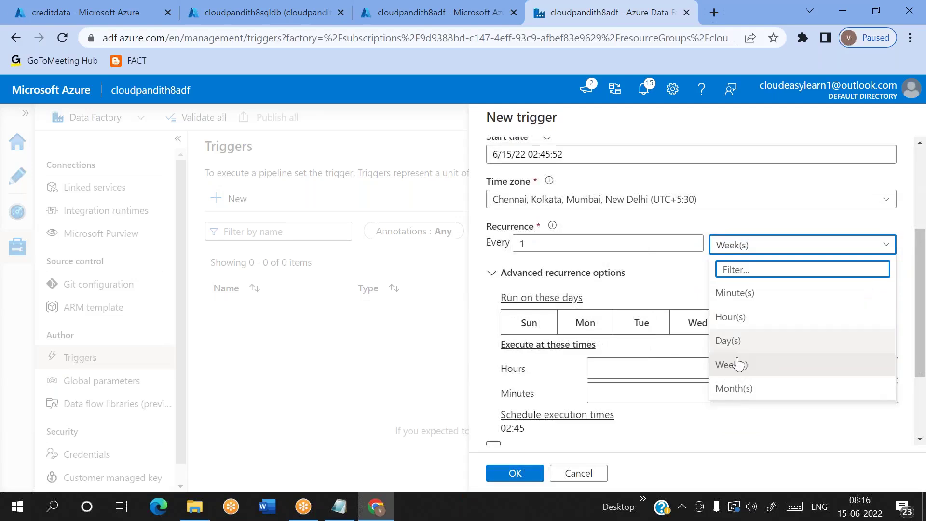
pyautogui.click(736, 366)
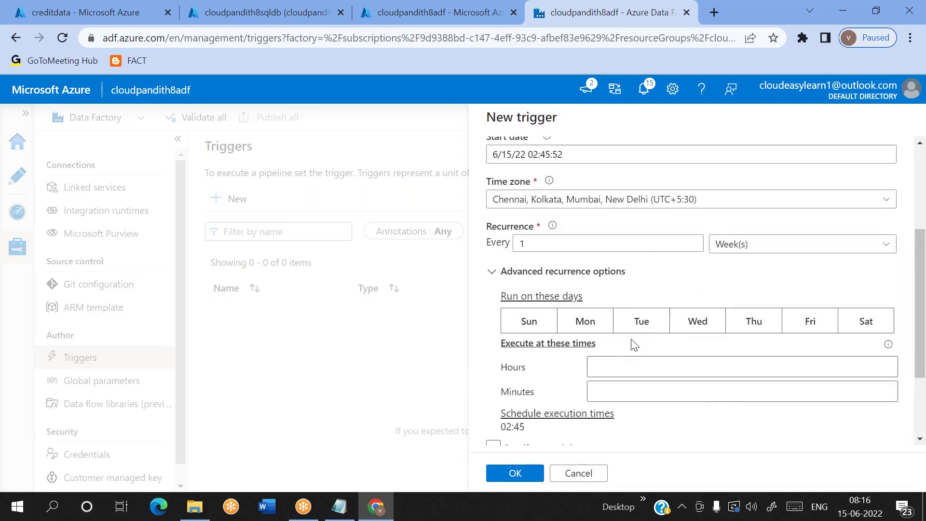
pyautogui.click(728, 363)
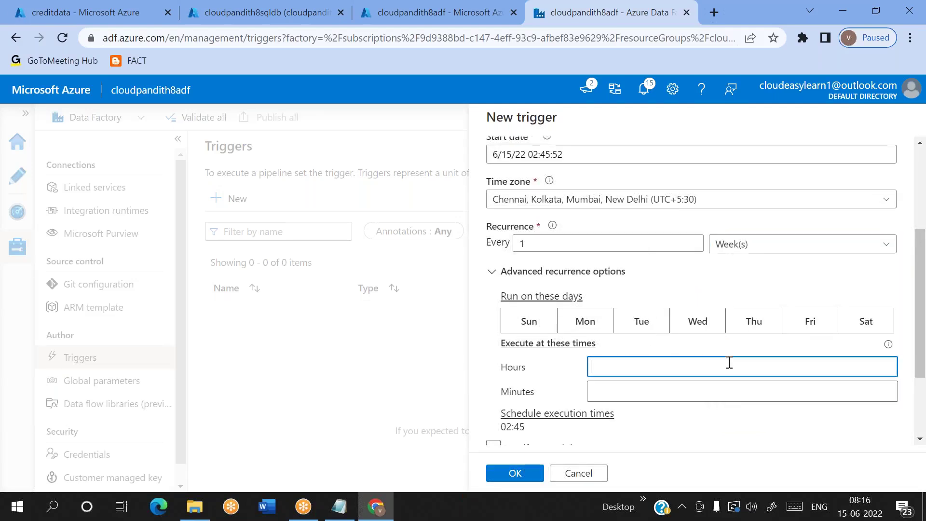
pyautogui.click(708, 328)
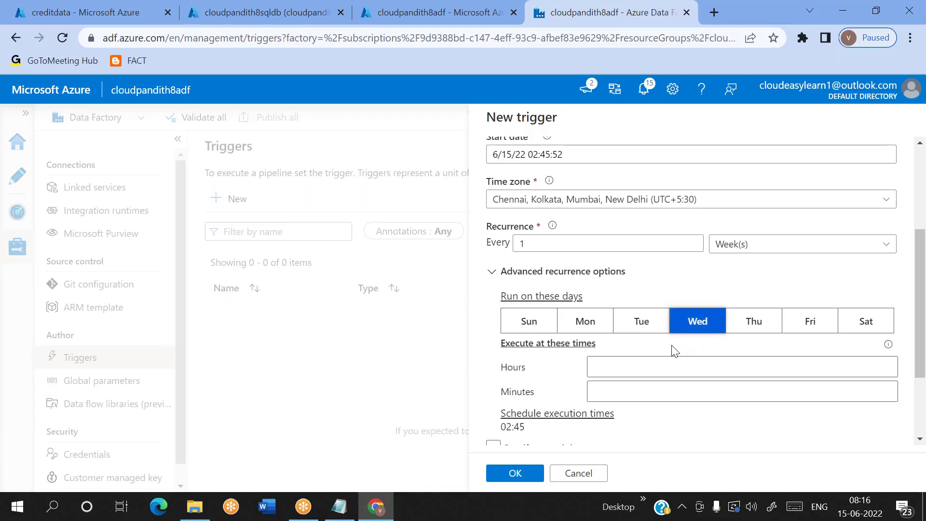
# Step: Set the execution time to 08:19
pyautogui.click(613, 370)
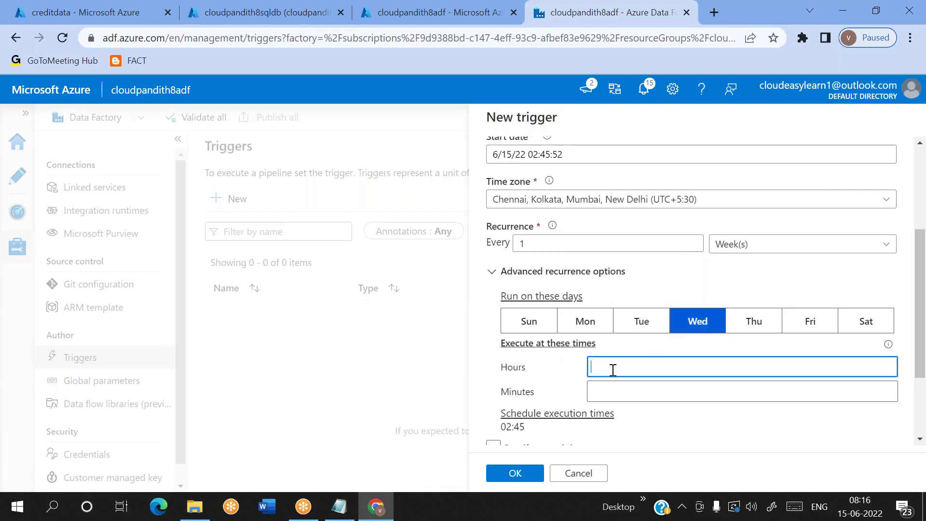
pyautogui.write('8')
pyautogui.click(608, 396)
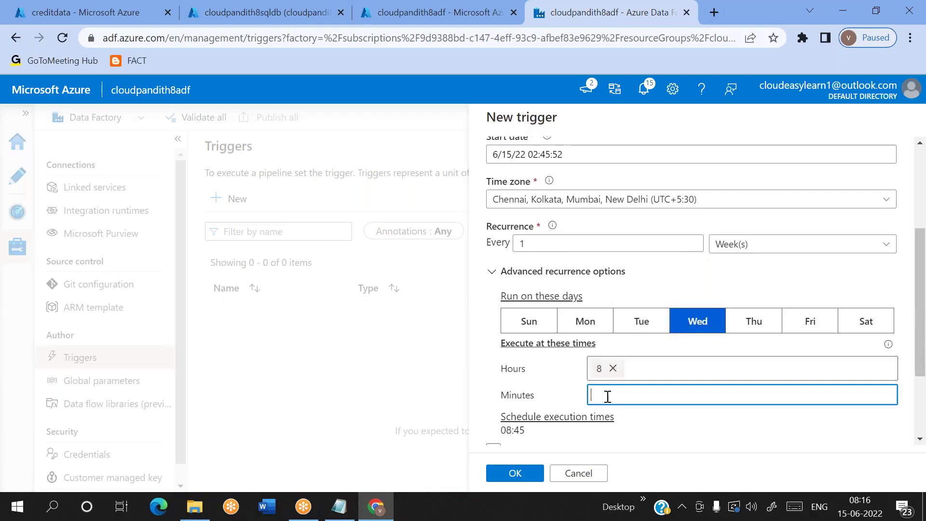
pyautogui.click(705, 422)
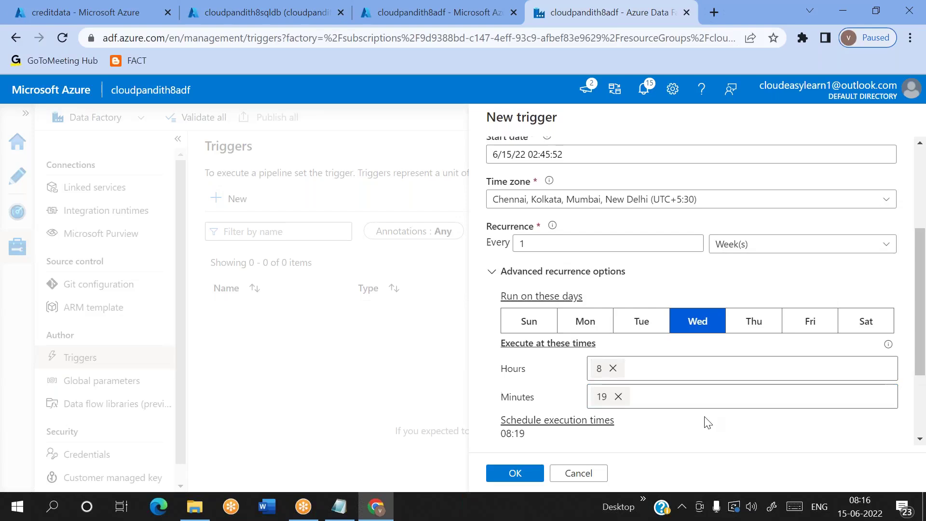
# Step: Add the 6/16/22 end date, enable Start trigger on creation, and save the weekly trigger
pyautogui.scroll(-2, 705, 422)
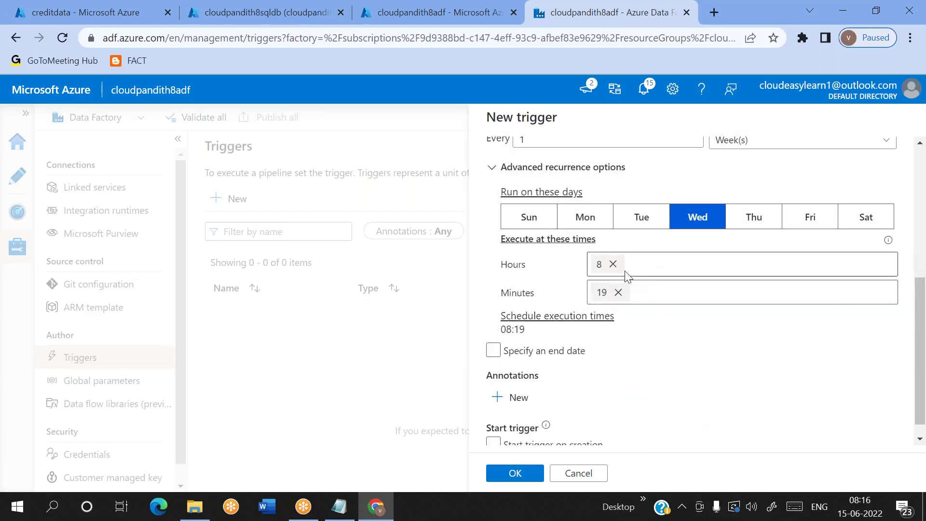
pyautogui.click(514, 348)
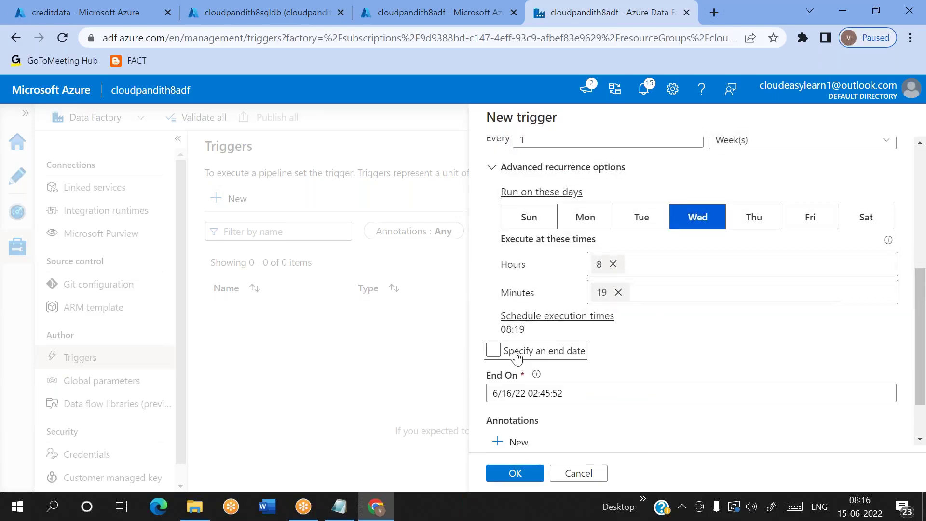
pyautogui.scroll(-1, 603, 383)
pyautogui.click(527, 385)
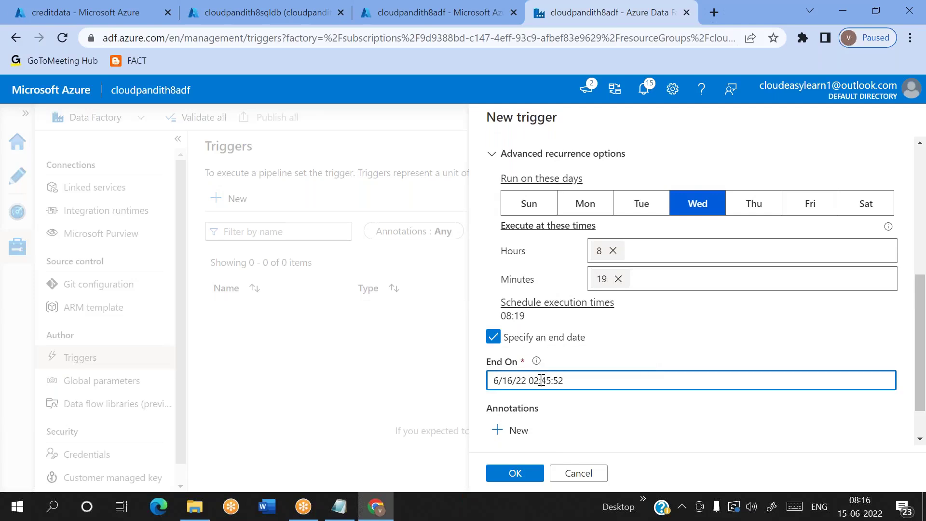
pyautogui.click(705, 357)
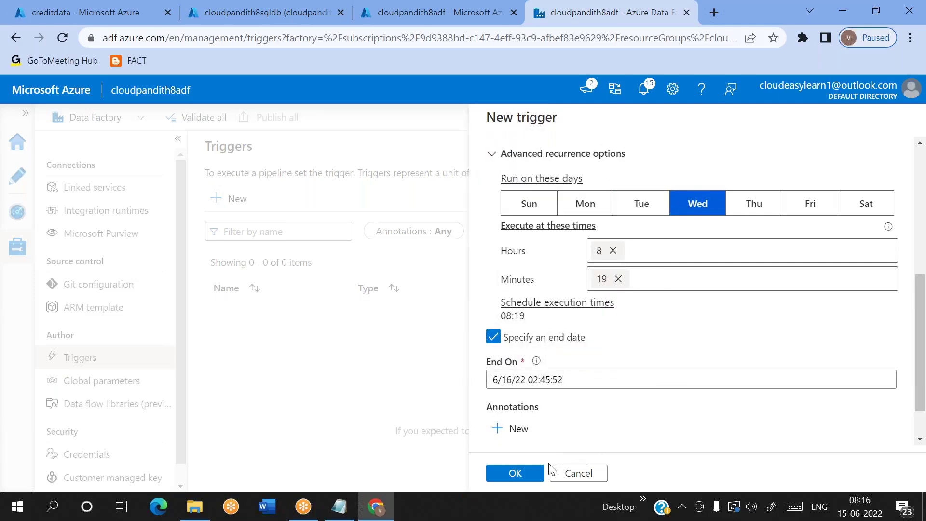
pyautogui.scroll(-1, 581, 411)
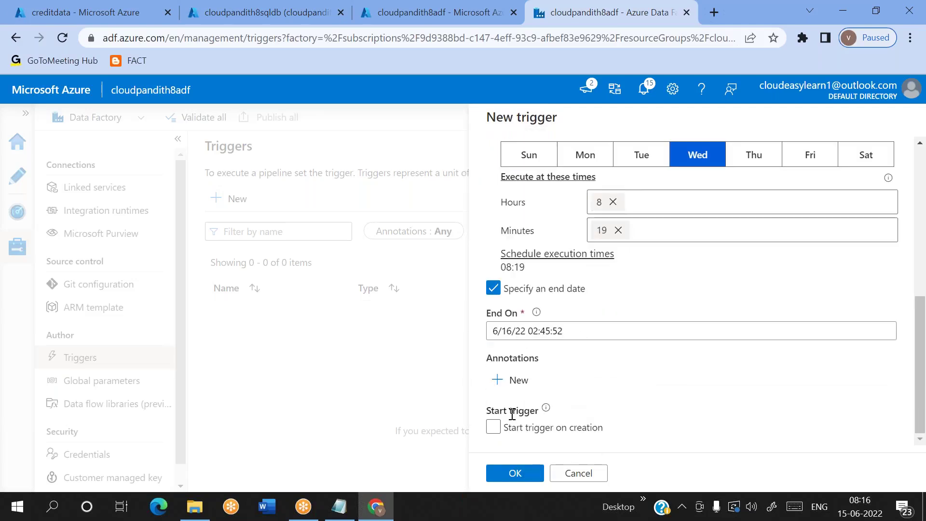
pyautogui.click(493, 428)
pyautogui.tripleClick(497, 407)
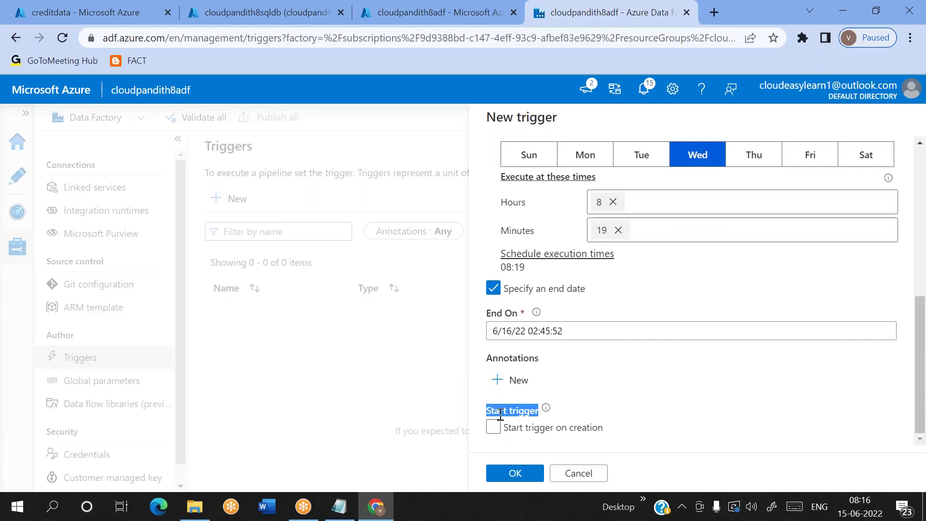
pyautogui.click(515, 473)
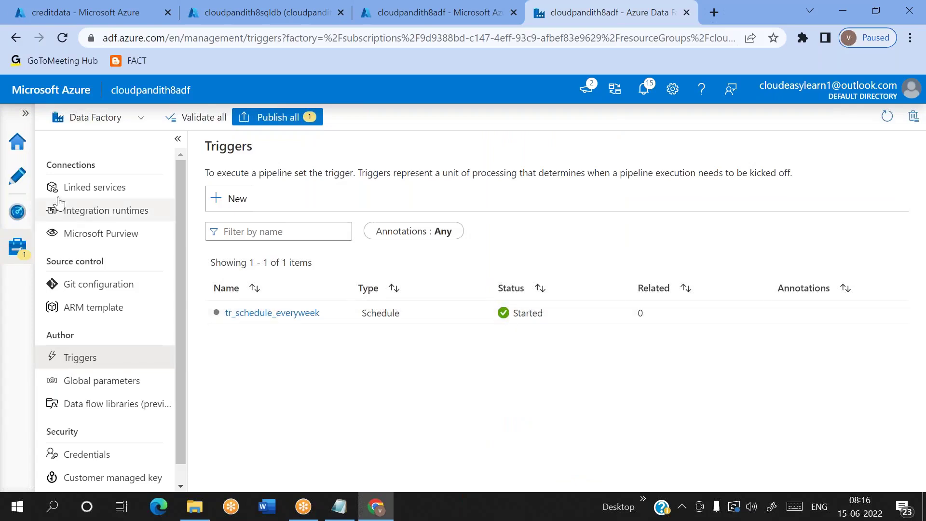
# Step: Attach the existing tr_schedule_everyweek trigger to pipeline1 through Add trigger > New/Edit and confirm it
pyautogui.click(21, 185)
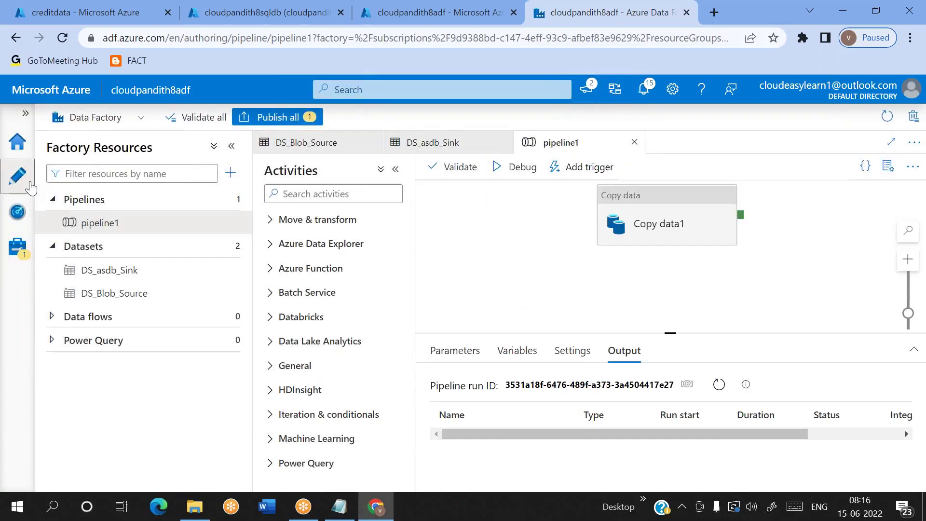
pyautogui.click(582, 167)
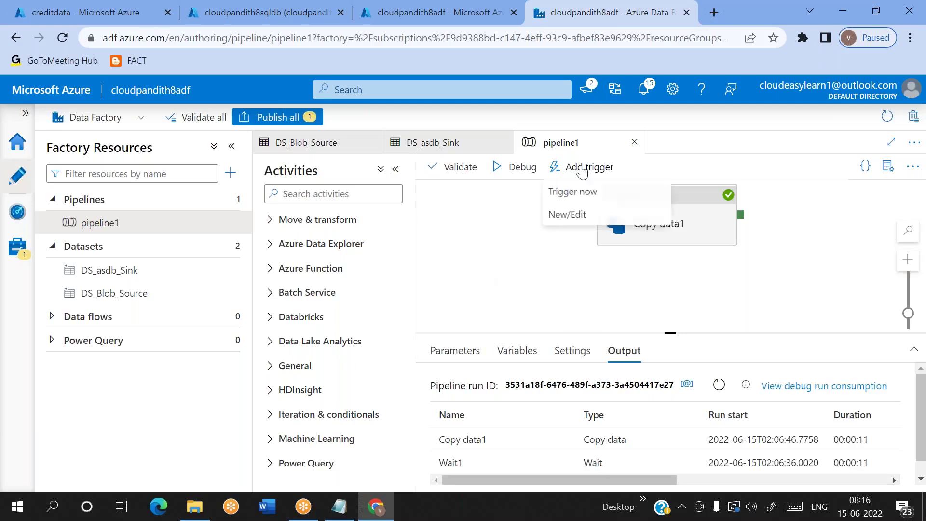
pyautogui.click(581, 216)
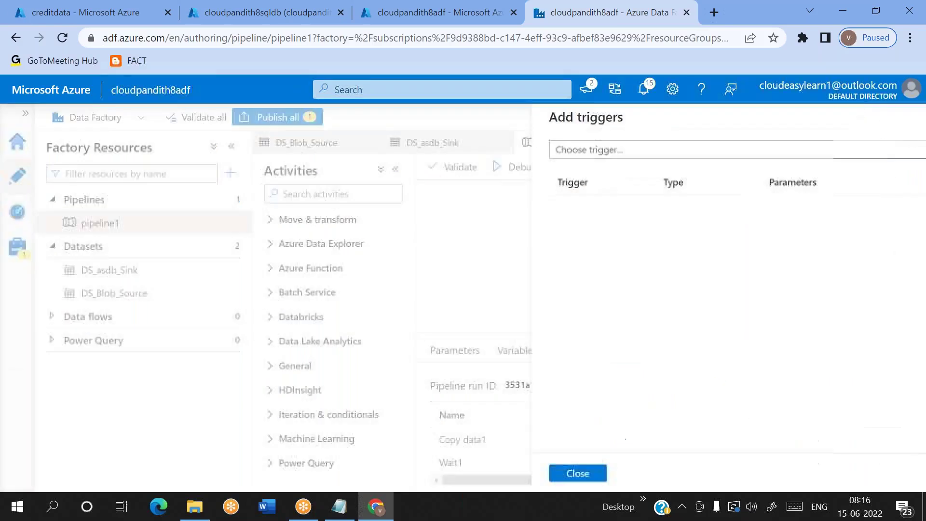
pyautogui.click(567, 153)
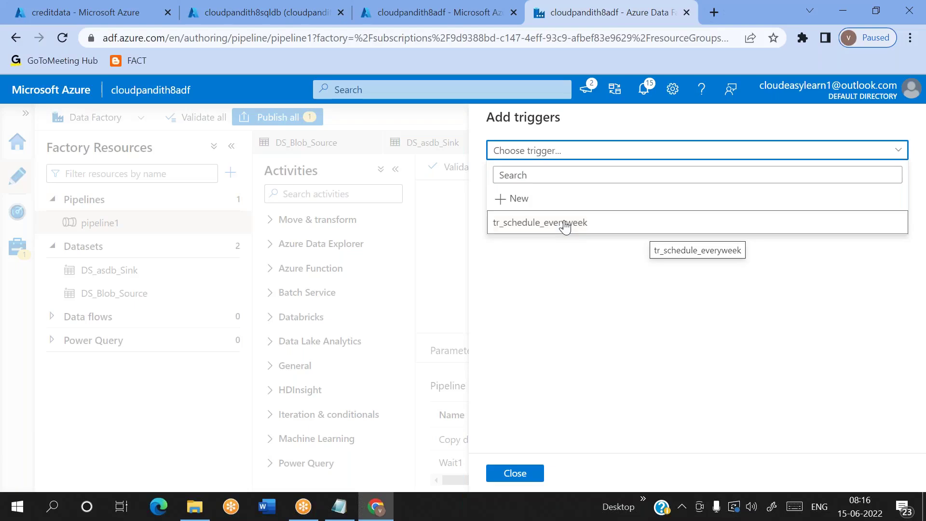
pyautogui.click(564, 223)
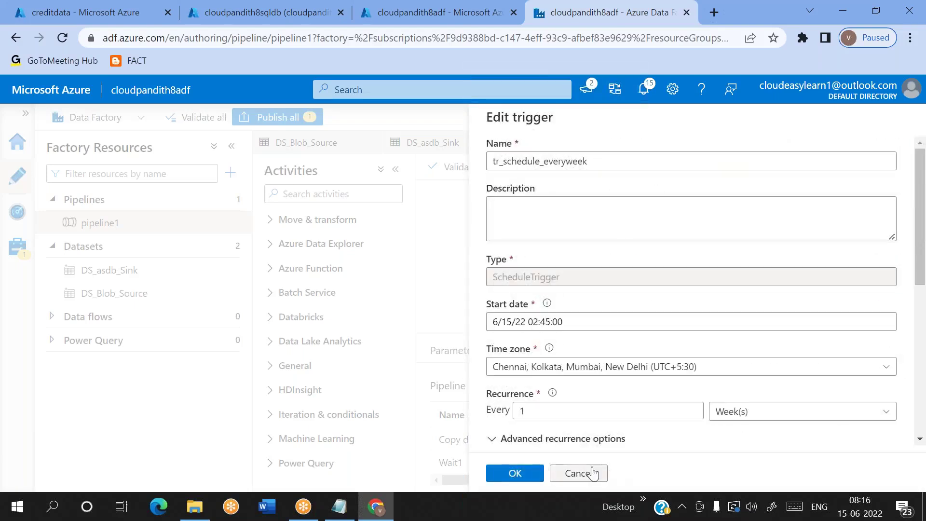
pyautogui.click(591, 472)
pyautogui.click(585, 154)
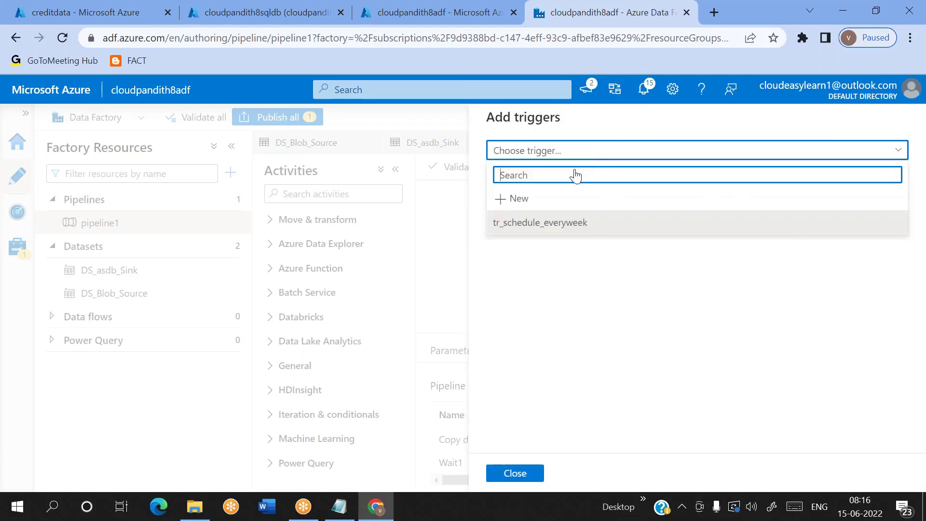
pyautogui.click(543, 226)
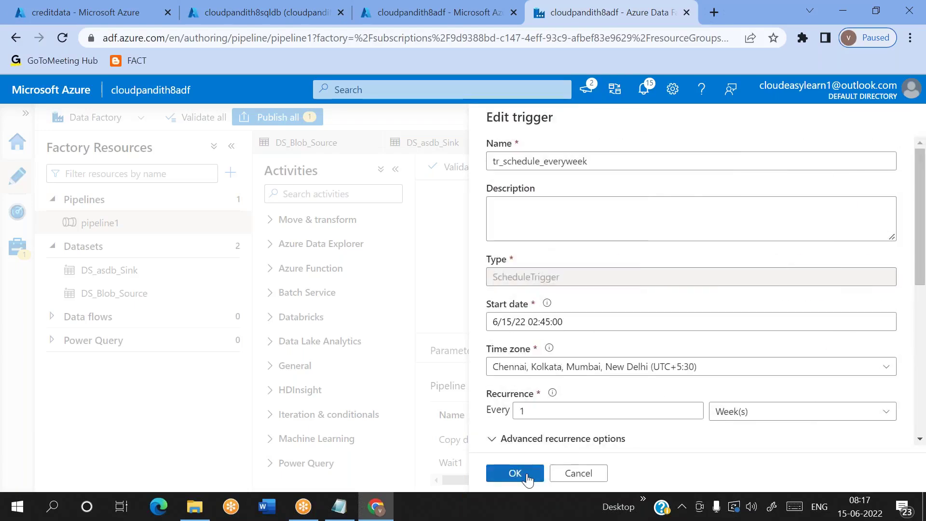
pyautogui.scroll(-3, 612, 404)
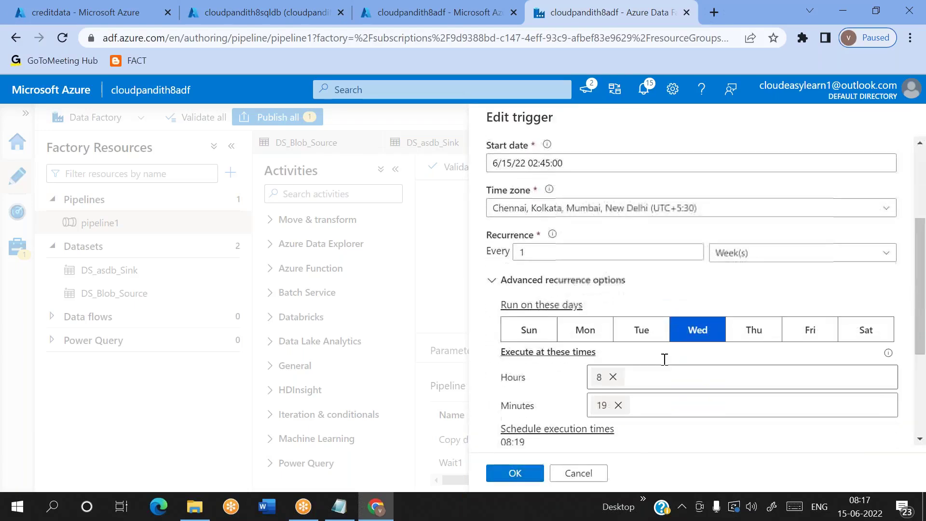
pyautogui.click(515, 474)
pyautogui.click(515, 474)
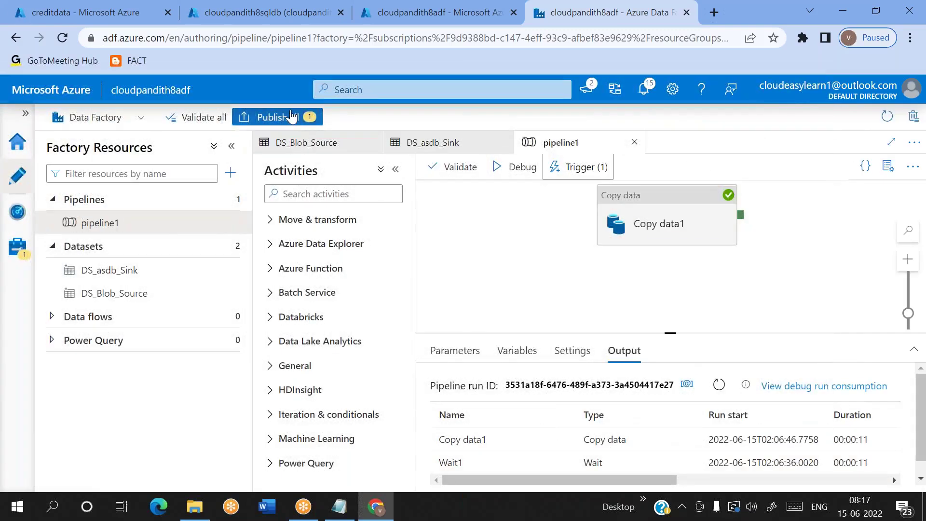
# Step: Publish all pending changes, check the Monitor pipeline runs, and return to pipeline1 in Author
pyautogui.click(292, 116)
pyautogui.click(520, 466)
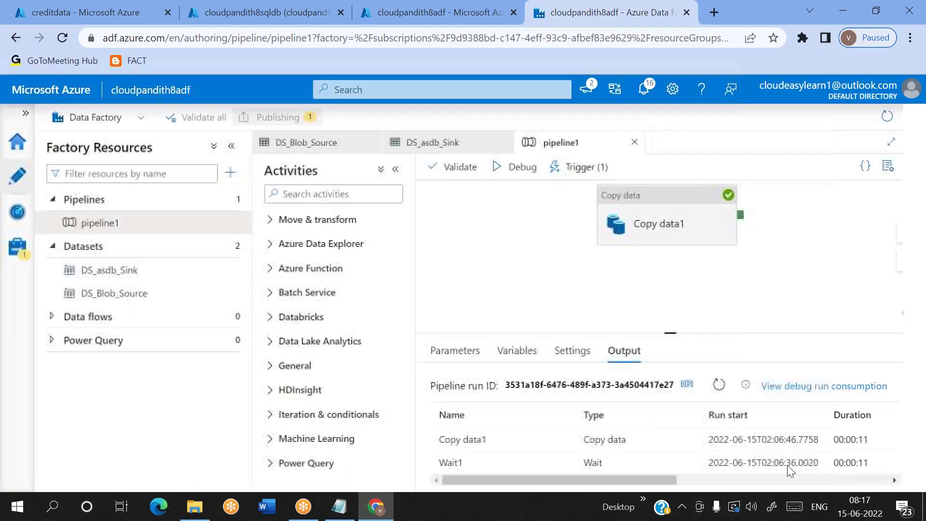
pyautogui.click(878, 514)
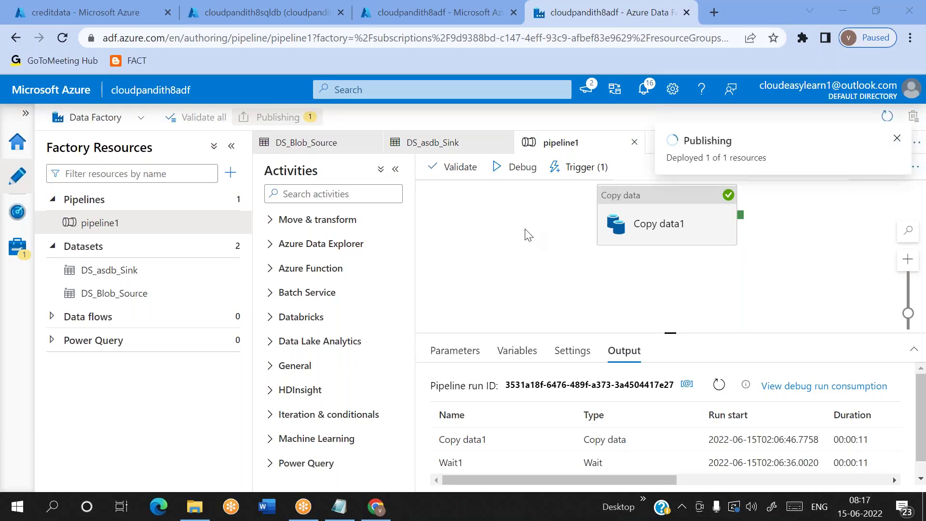
pyautogui.click(18, 212)
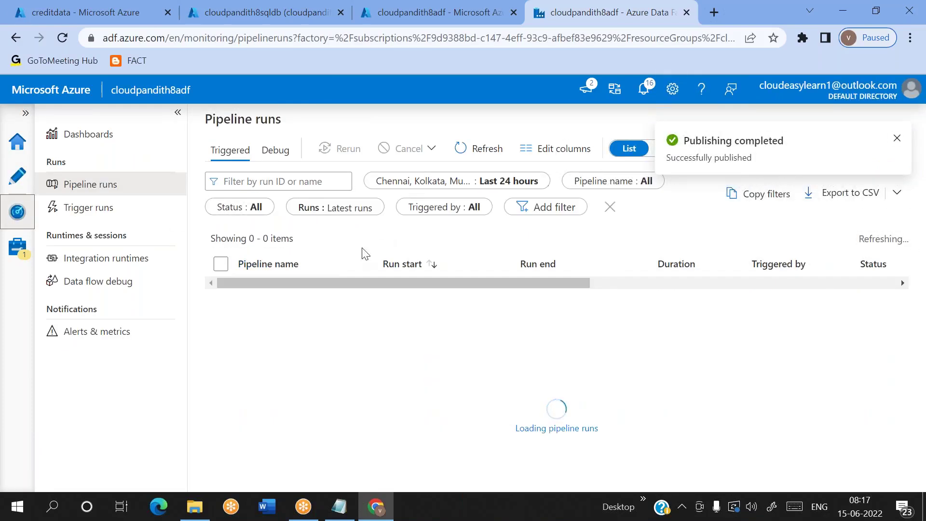
pyautogui.click(17, 176)
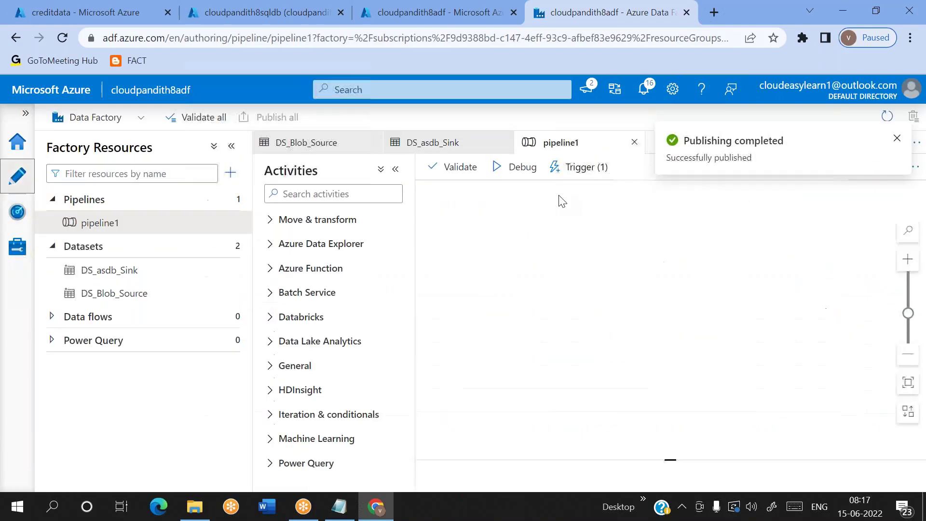
# Step: Create a new trigger for pipeline1 named tr_schedule_month
pyautogui.click(577, 175)
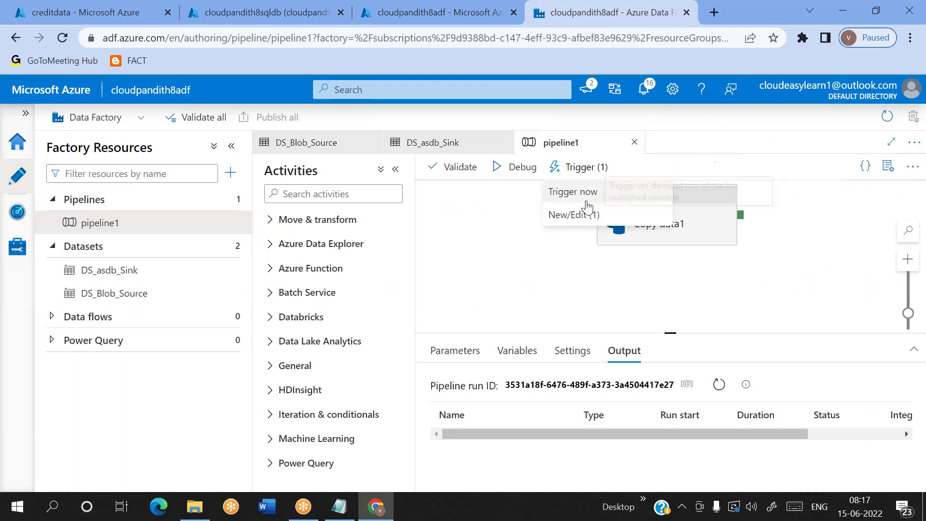
pyautogui.click(586, 214)
pyautogui.click(572, 153)
pyautogui.click(533, 202)
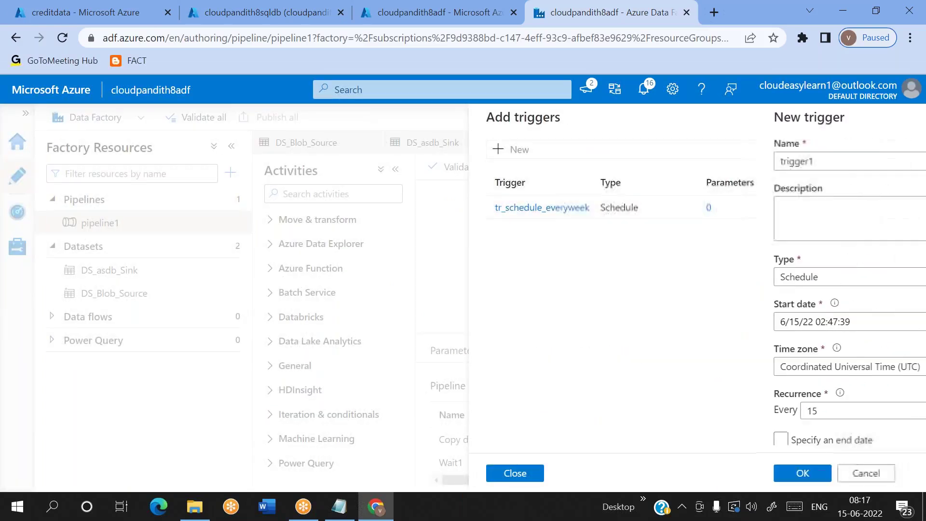
pyautogui.click(556, 160)
pyautogui.press('BackSpace')
pyautogui.press('BackSpace')
pyautogui.press('BackSpace')
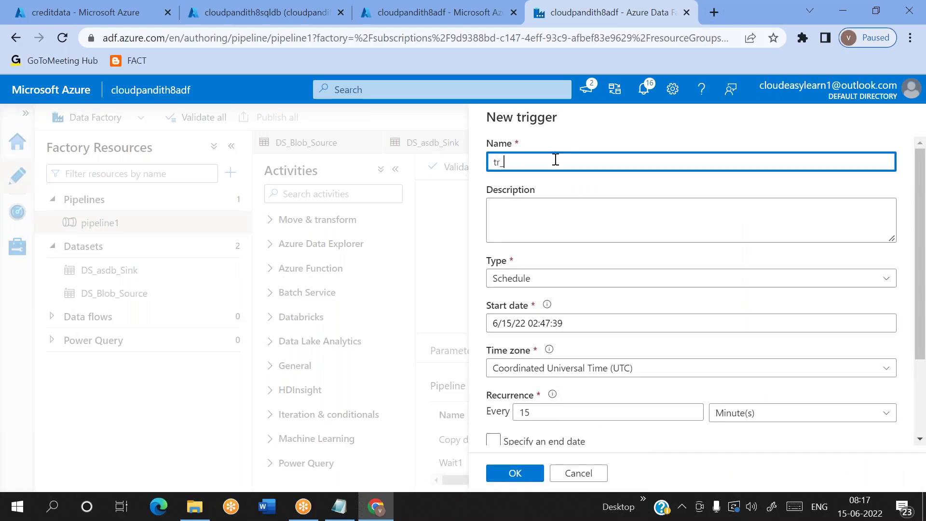
pyautogui.write('schedule_month')
# Step: Set the trigger's time zone to UTC+5:30 (Chennai) and recurrence to every 1 month on day 15
pyautogui.scroll(-2, 604, 289)
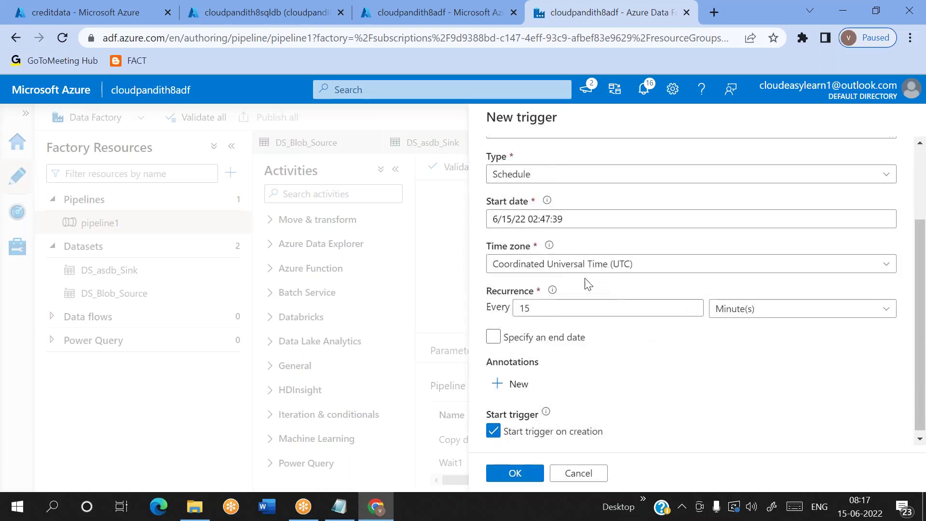
pyautogui.click(558, 263)
pyautogui.write('chenna')
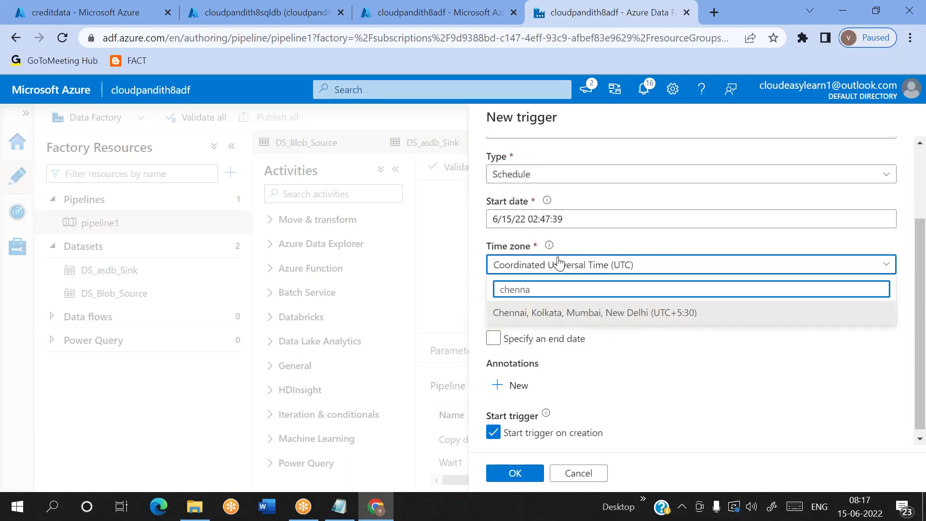
pyautogui.click(532, 319)
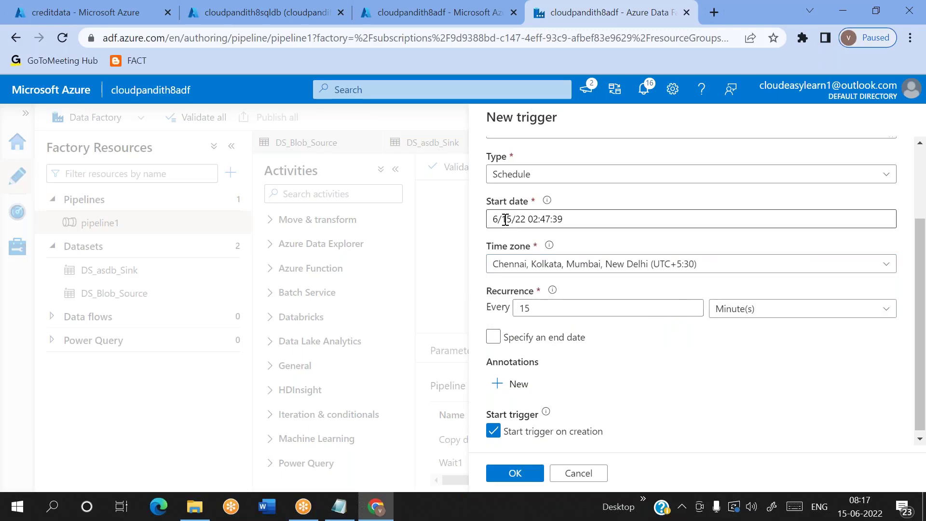
pyautogui.click(589, 303)
pyautogui.press('BackSpace')
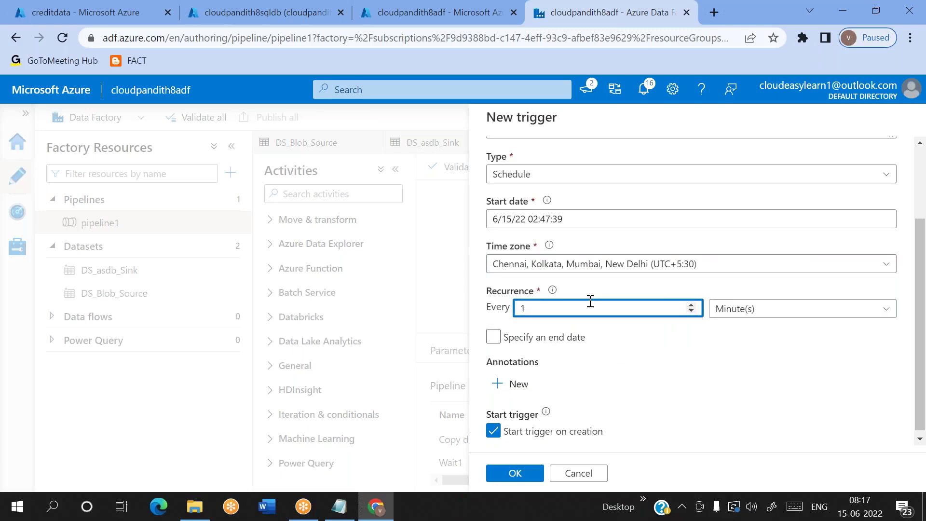
pyautogui.click(747, 310)
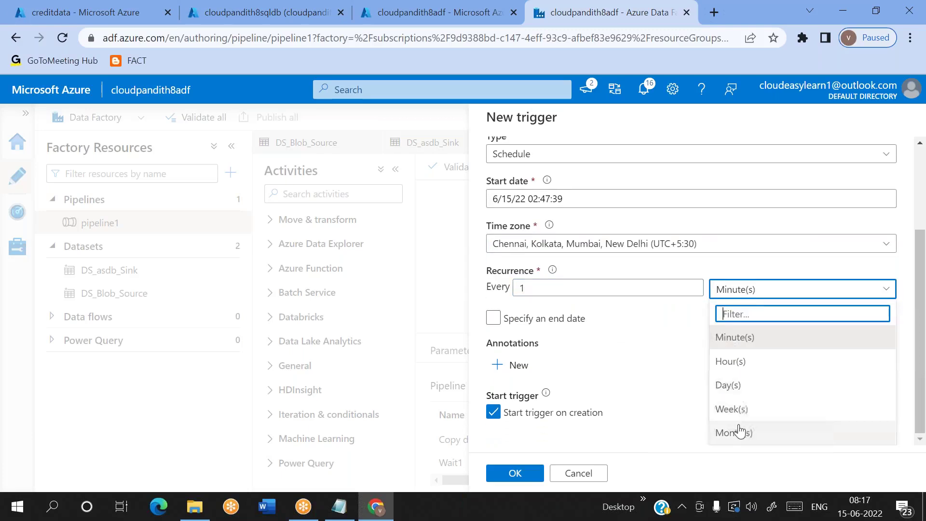
pyautogui.click(743, 433)
pyautogui.scroll(-2, 682, 378)
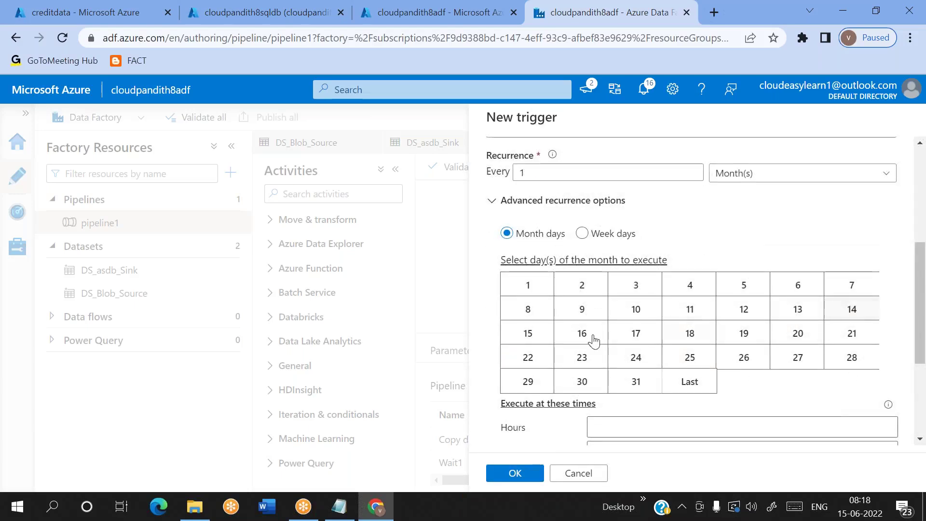
pyautogui.click(534, 337)
pyautogui.scroll(-2, 603, 344)
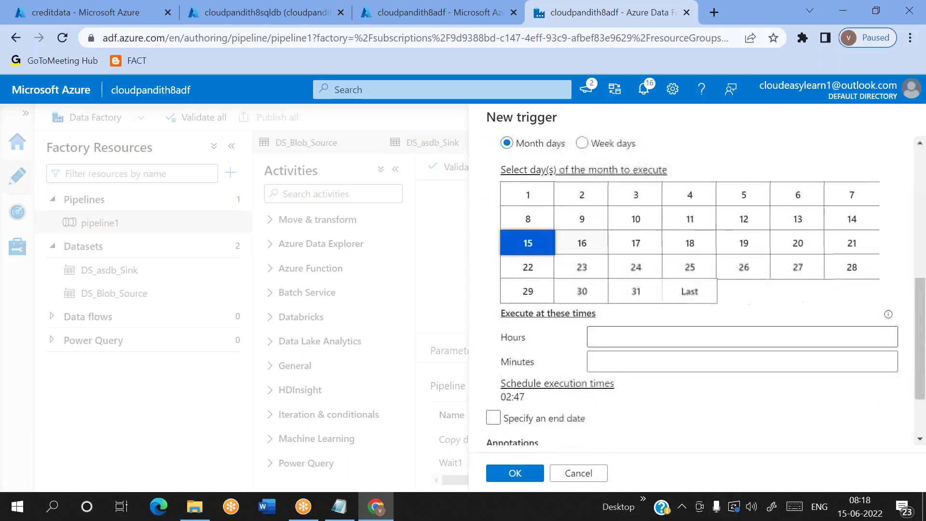
# Step: Schedule runs at 08:20 and add an end date of 6/16/22 02:47:39
pyautogui.click(616, 343)
pyautogui.write('8')
pyautogui.press('Return')
pyautogui.click(619, 368)
pyautogui.write('2')
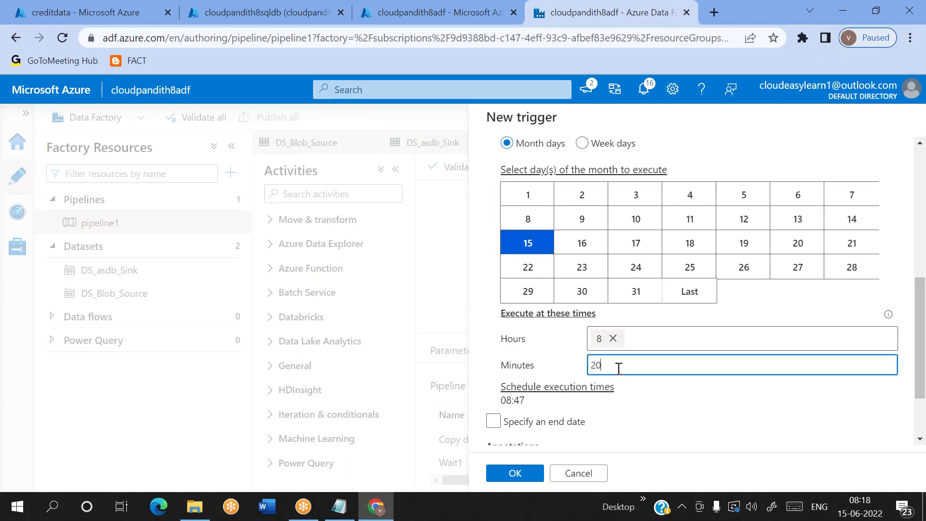
pyautogui.write('0')
pyautogui.press('Return')
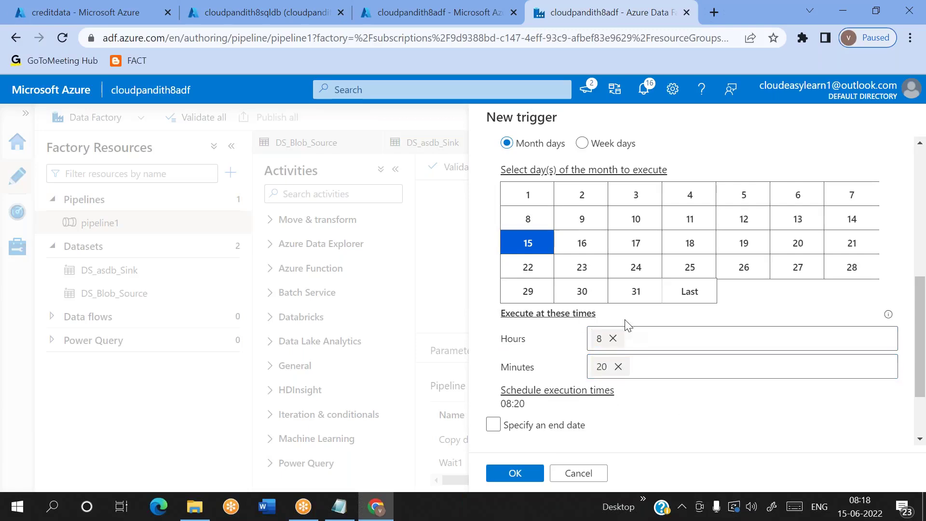
pyautogui.click(517, 431)
pyautogui.scroll(-2, 620, 398)
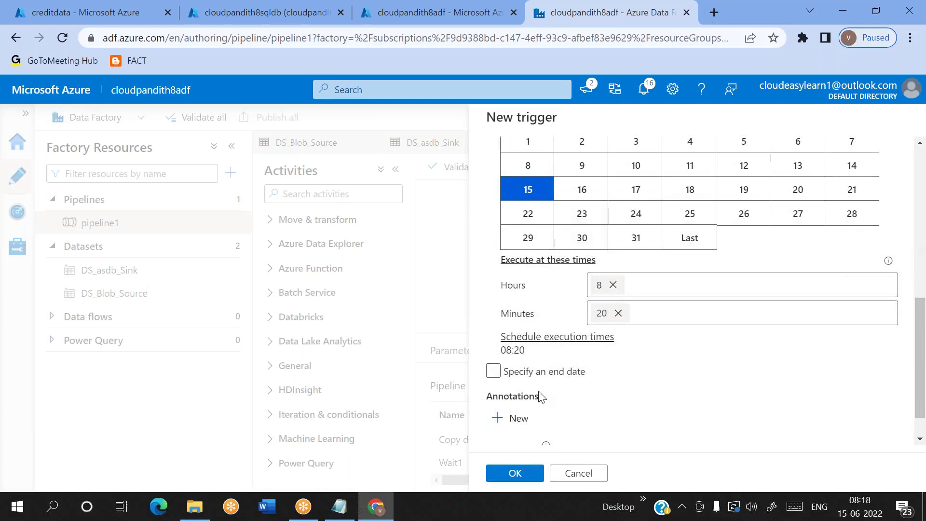
pyautogui.click(493, 345)
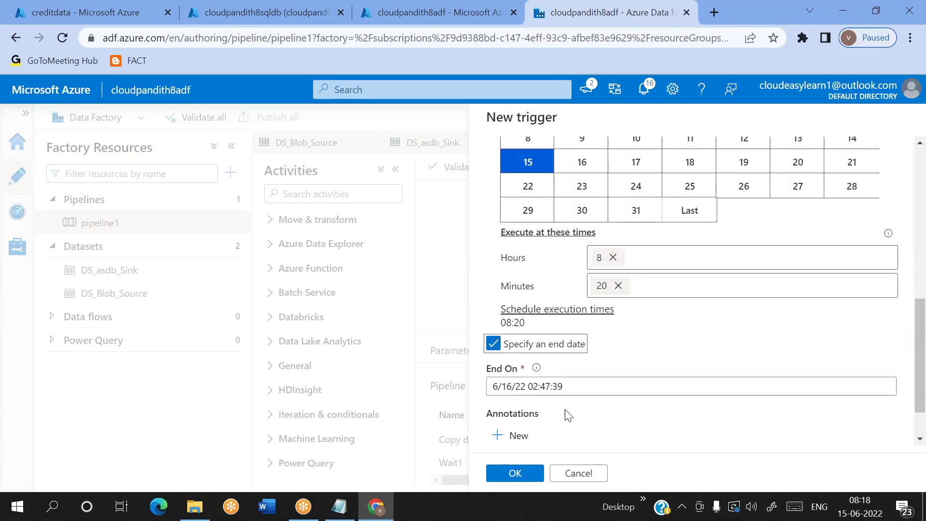
pyautogui.scroll(-1, 559, 431)
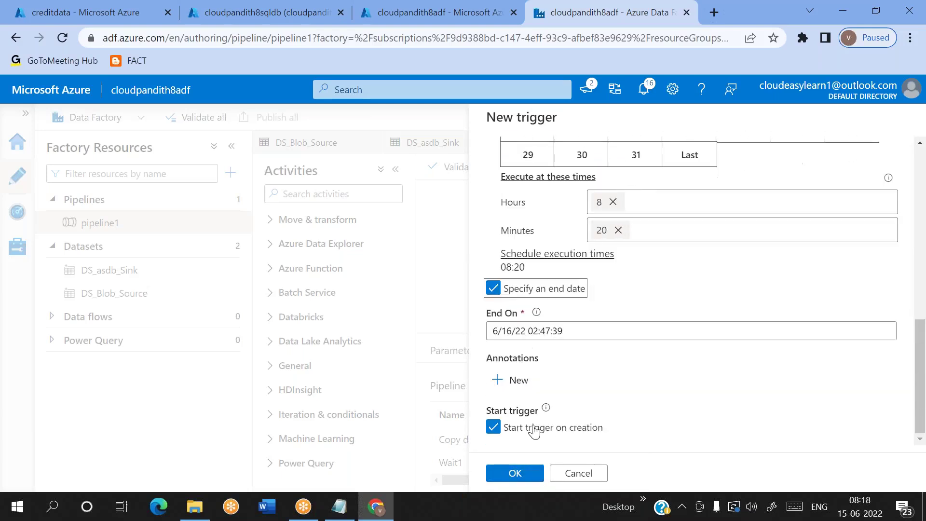
# Step: Save tr_schedule_month with its run parameters and publish it to the live environment
pyautogui.click(530, 475)
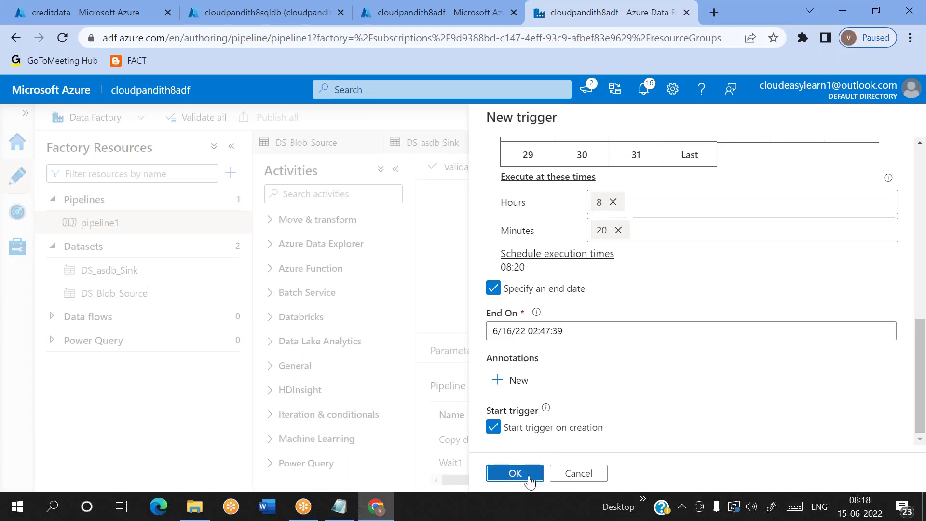
pyautogui.click(516, 473)
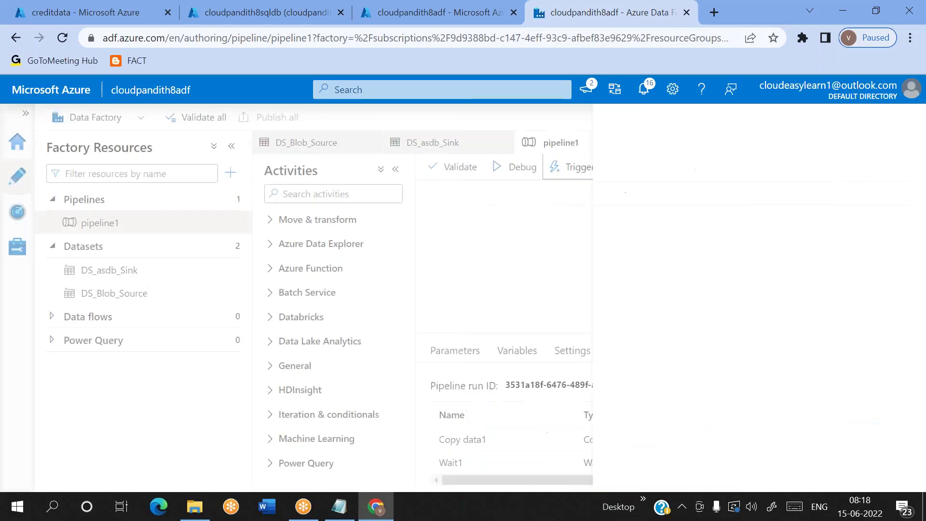
pyautogui.click(278, 118)
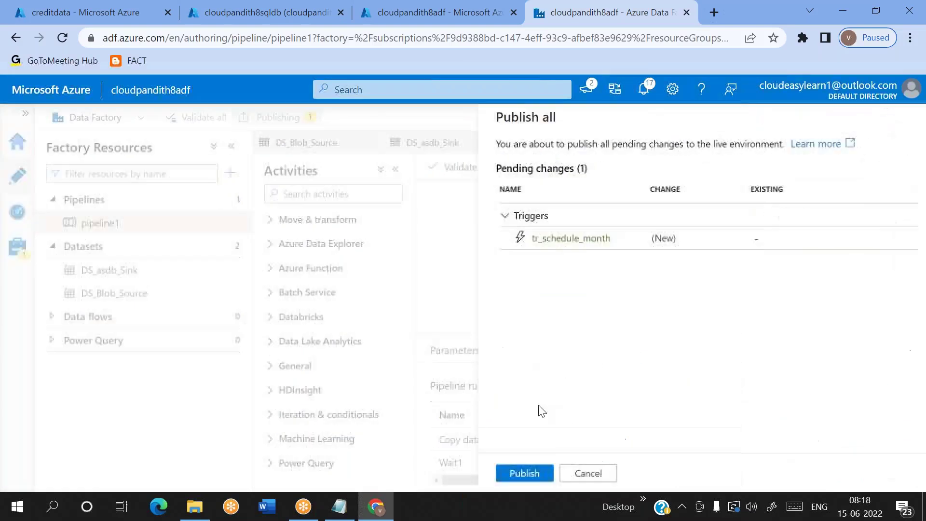
pyautogui.click(514, 474)
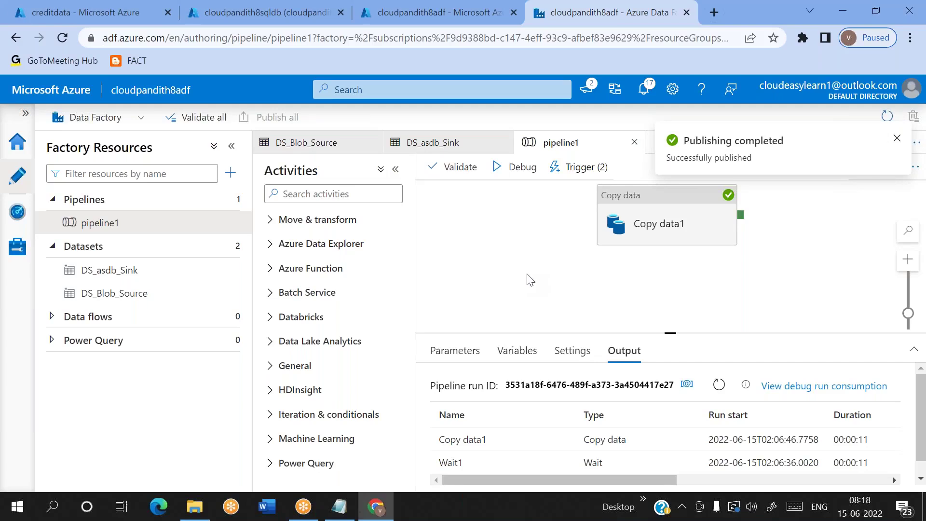
pyautogui.click(18, 213)
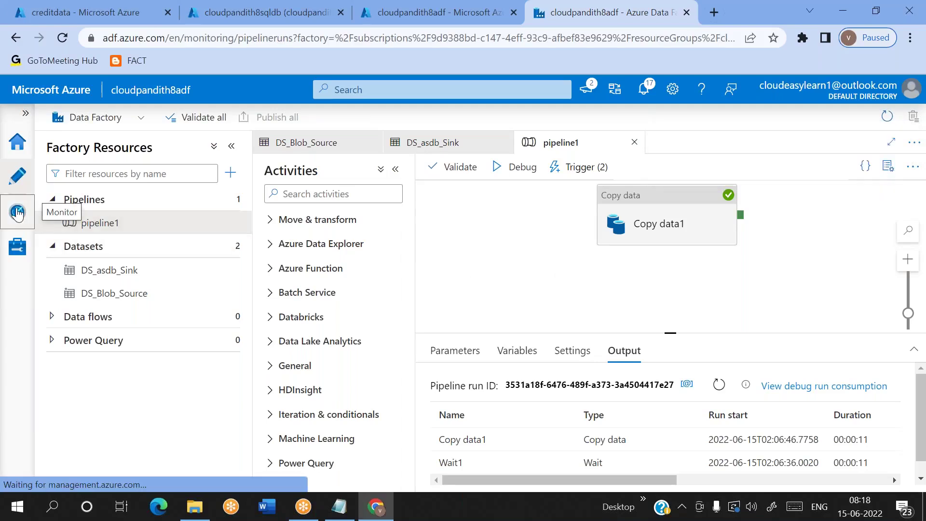
pyautogui.click(481, 151)
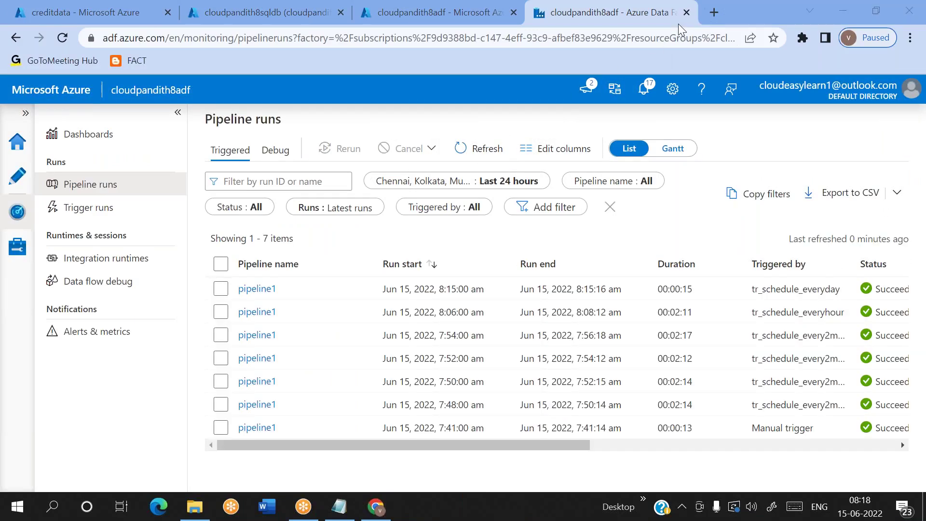
pyautogui.click(486, 148)
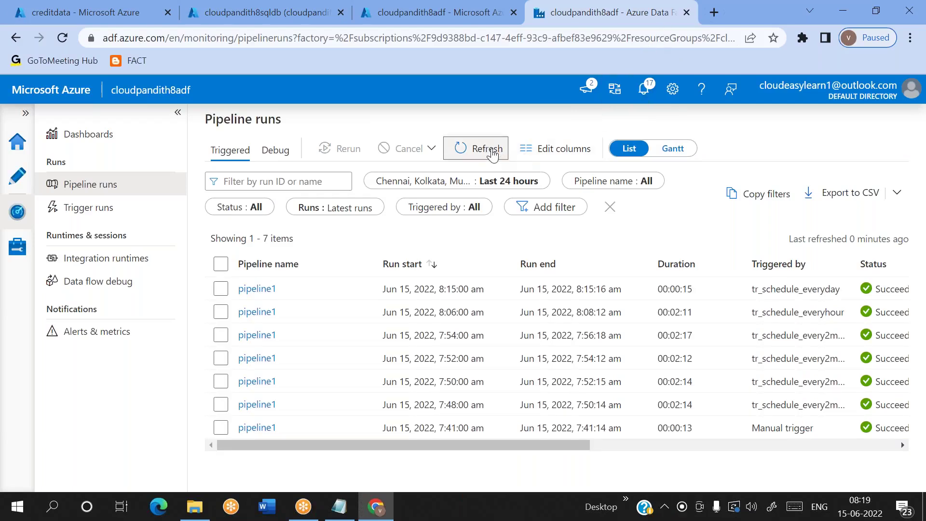
pyautogui.click(488, 149)
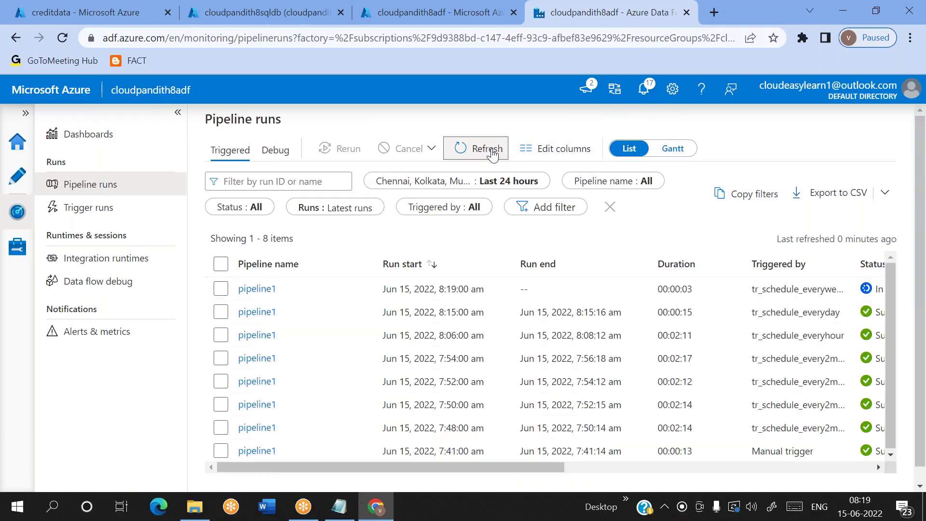
pyautogui.hscroll(3, 300, 333)
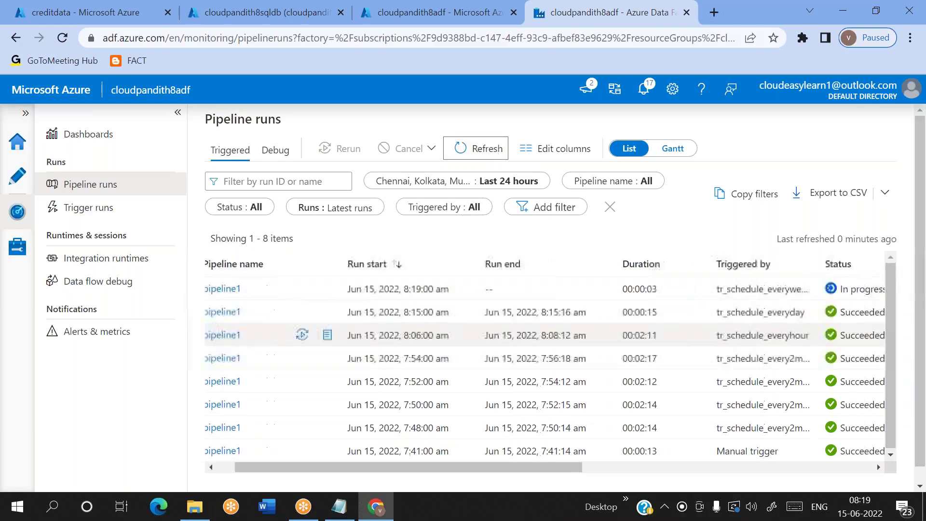
pyautogui.click(741, 287)
pyautogui.doubleClick(742, 287)
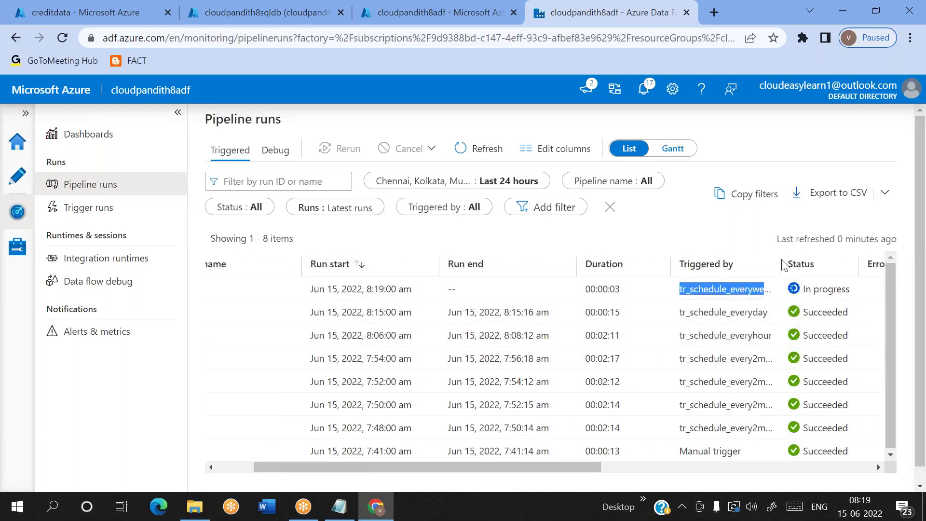
pyautogui.moveTo(782, 272); pyautogui.dragTo(844, 272)
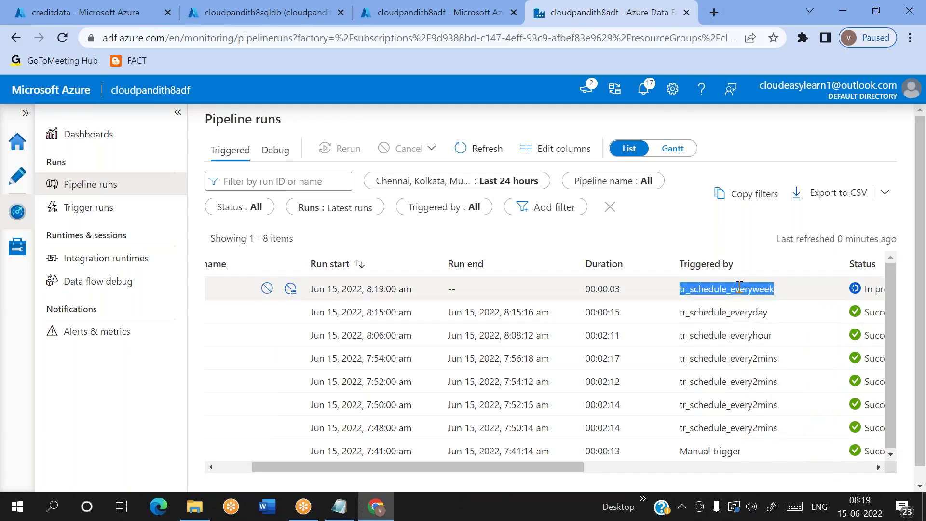
pyautogui.hscroll(-3, 643, 287)
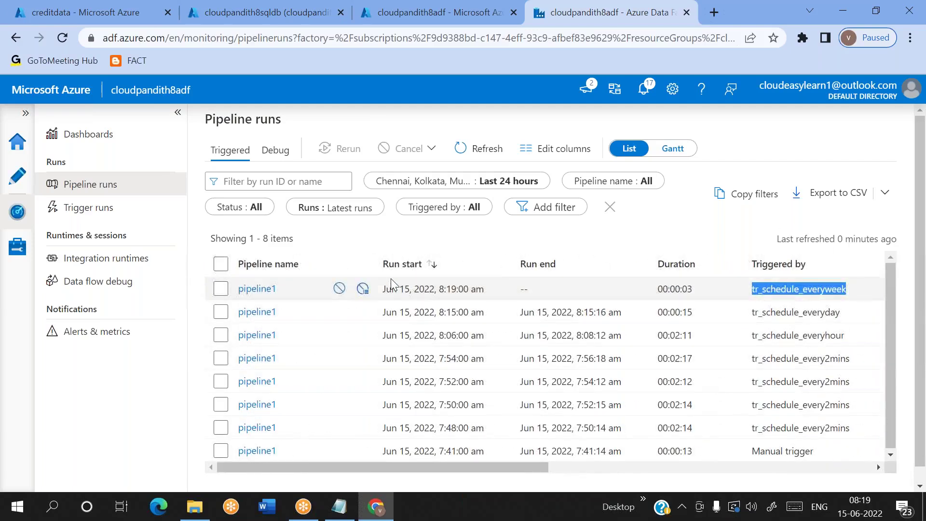
pyautogui.click(641, 19)
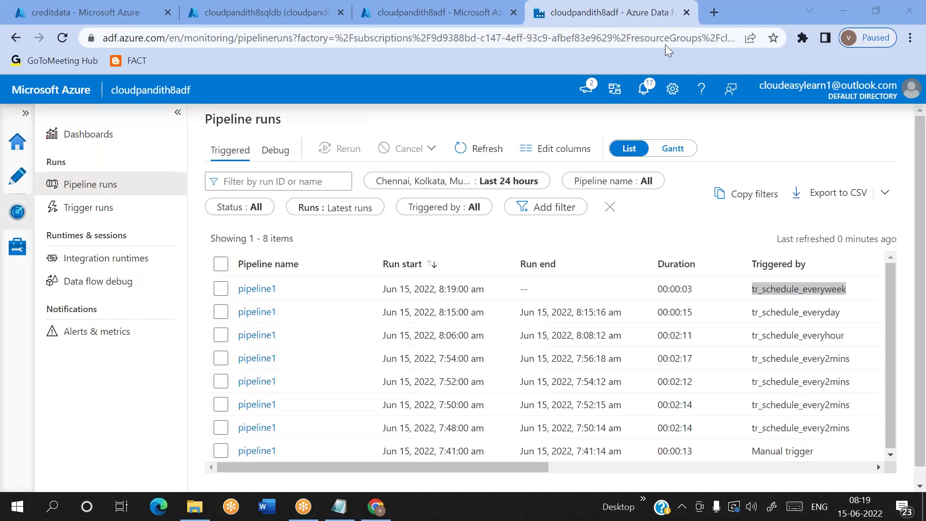
pyautogui.click(481, 151)
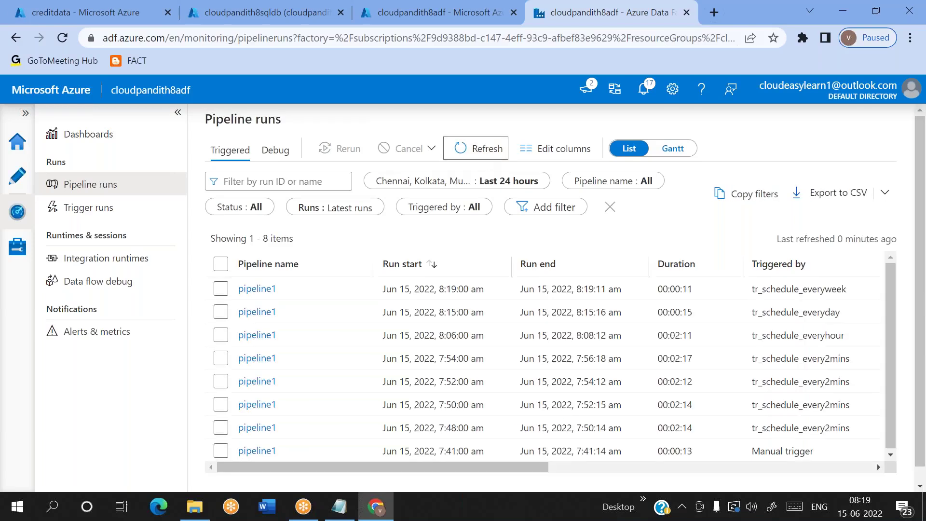
pyautogui.hscroll(3, 512, 341)
pyautogui.hscroll(-3, 516, 344)
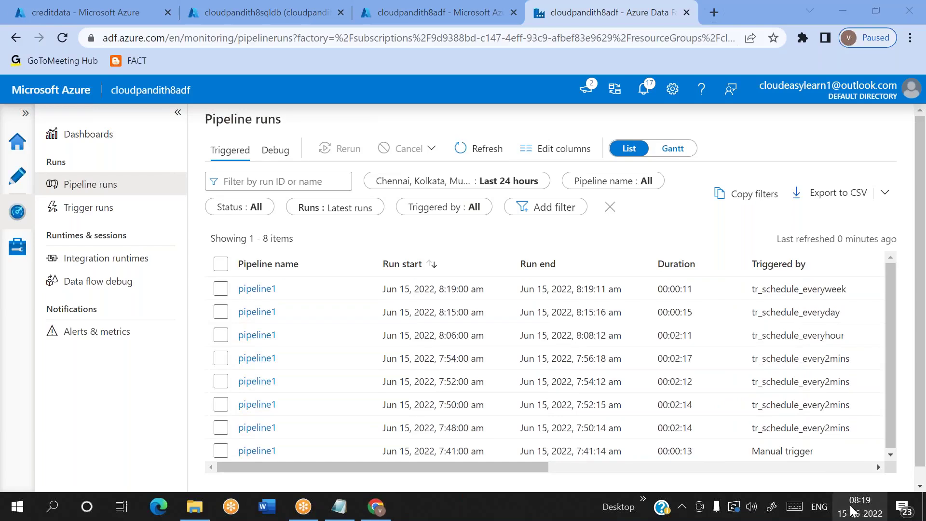
pyautogui.hscroll(3, 734, 347)
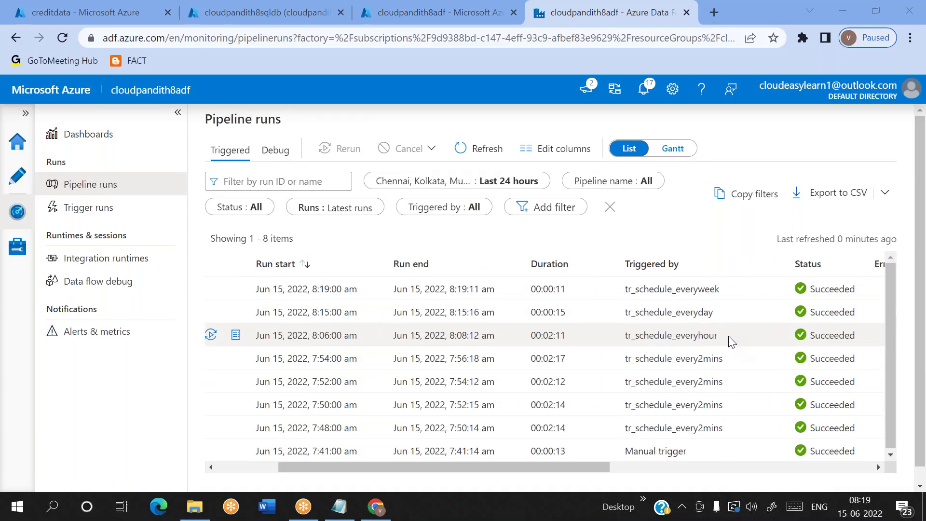
pyautogui.doubleClick(681, 289)
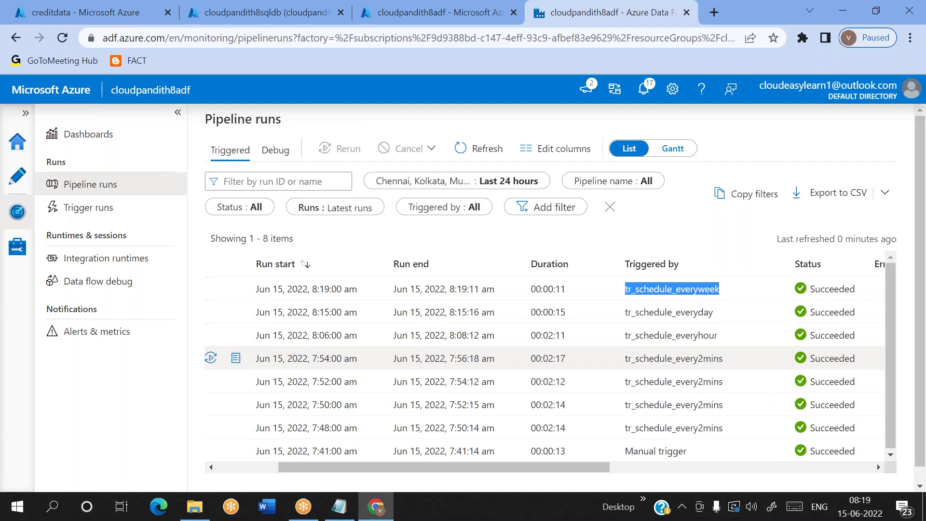
pyautogui.doubleClick(674, 430)
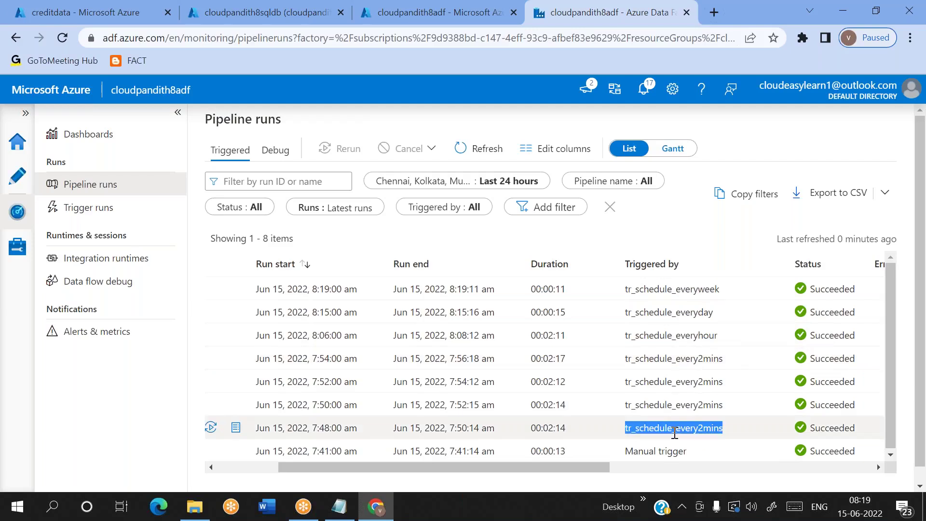
pyautogui.doubleClick(682, 335)
pyautogui.doubleClick(677, 312)
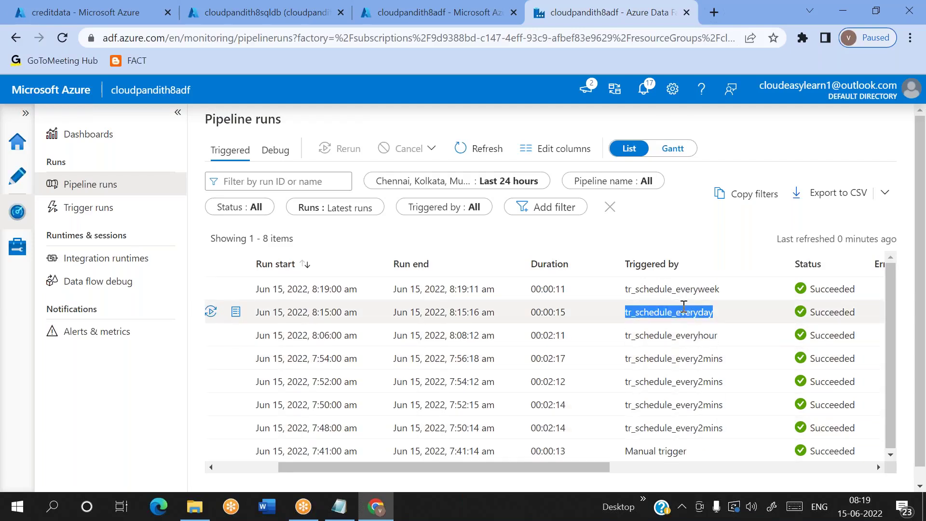
pyautogui.doubleClick(673, 290)
pyautogui.hotkey('alt', 'Left')
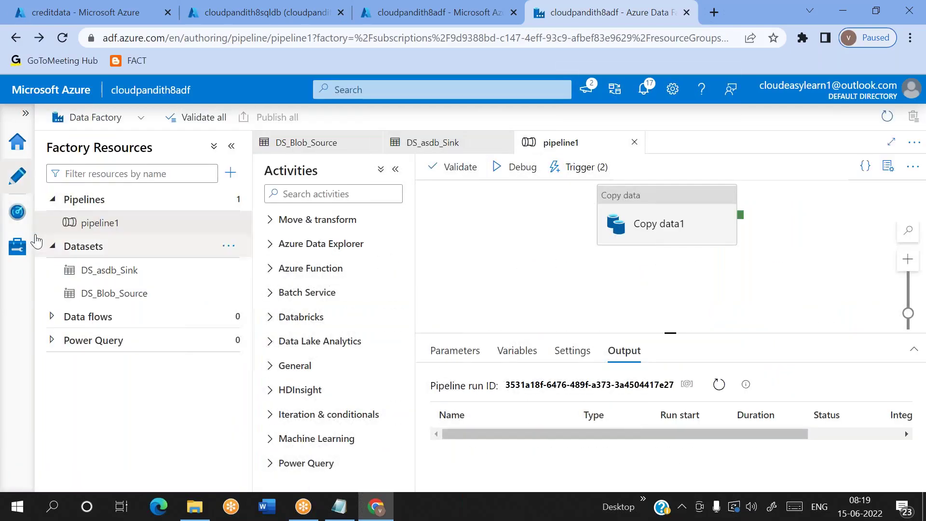
# Step: Refresh Pipeline runs until pipeline1's 8:20 am run from tr_schedule_month appears in progress
pyautogui.click(17, 211)
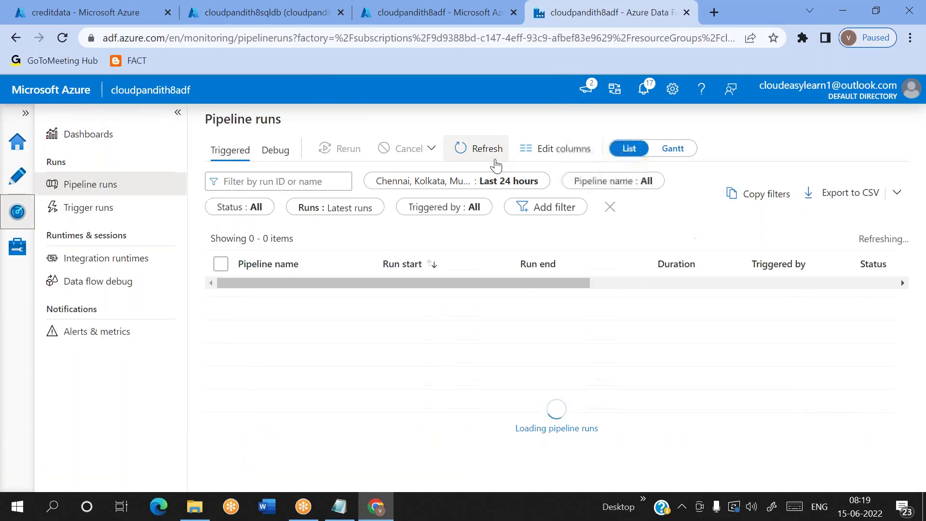
pyautogui.click(494, 161)
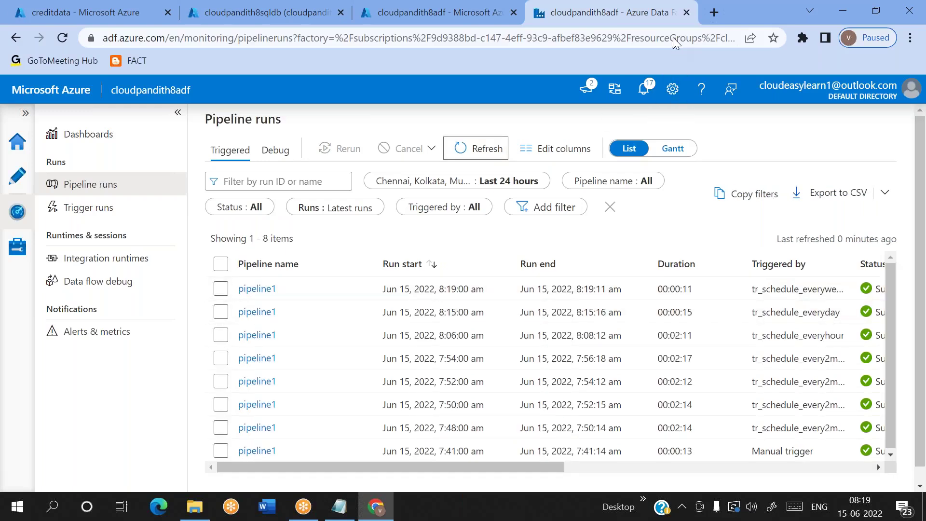
pyautogui.click(673, 37)
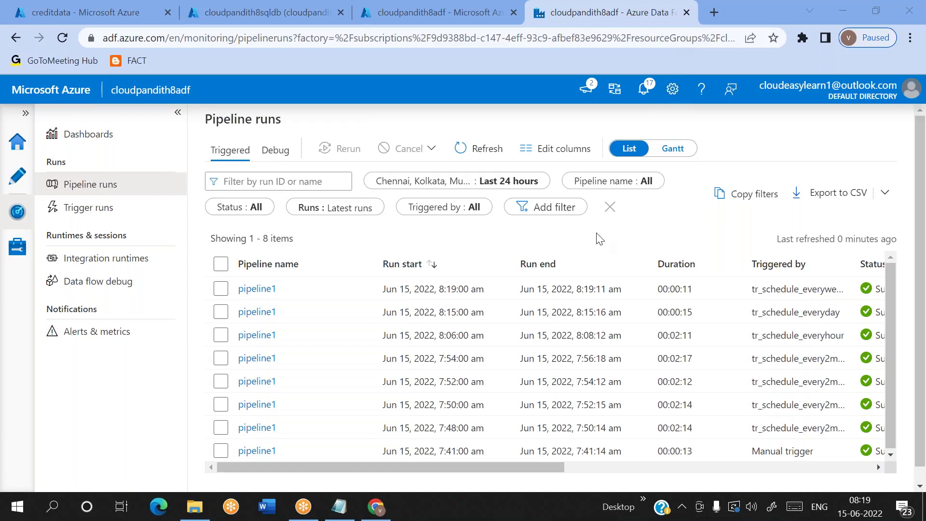
pyautogui.click(499, 152)
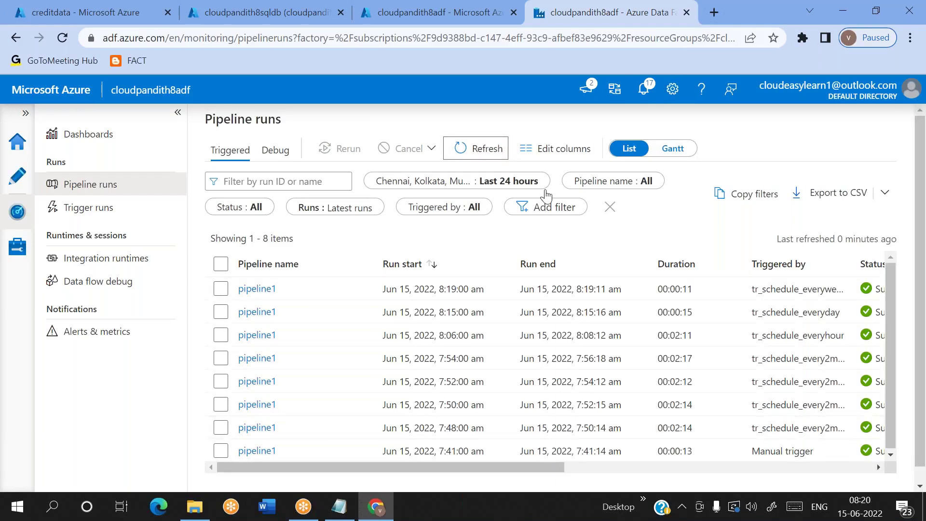
pyautogui.click(472, 143)
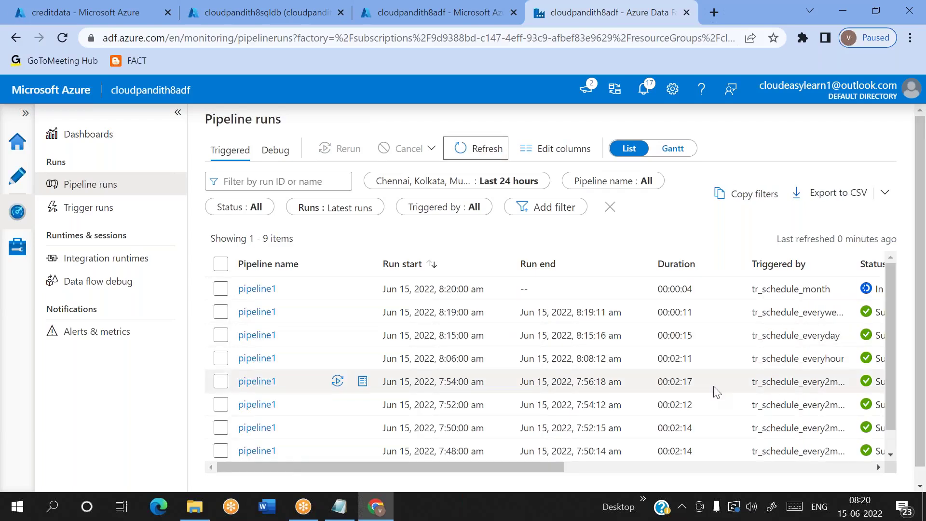
pyautogui.hscroll(3, 718, 392)
pyautogui.doubleClick(624, 289)
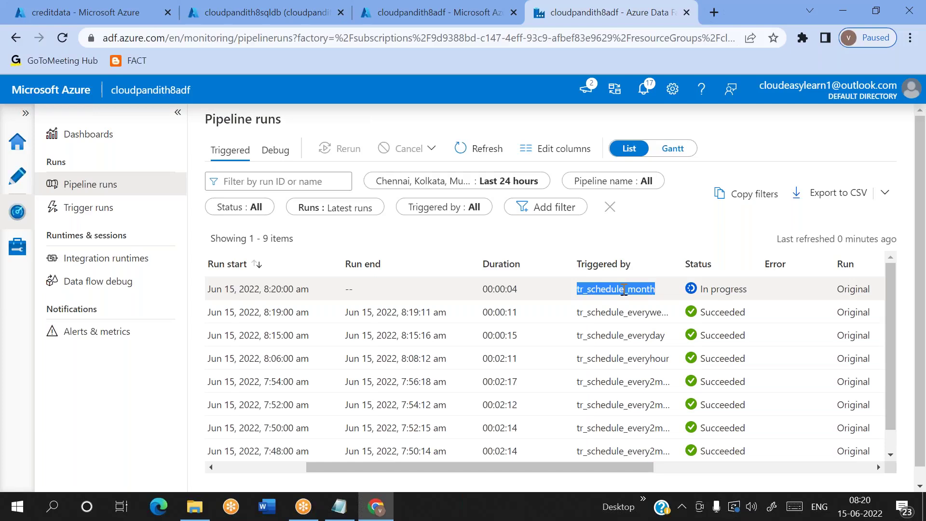
pyautogui.hscroll(-3, 624, 289)
pyautogui.hscroll(2, 624, 289)
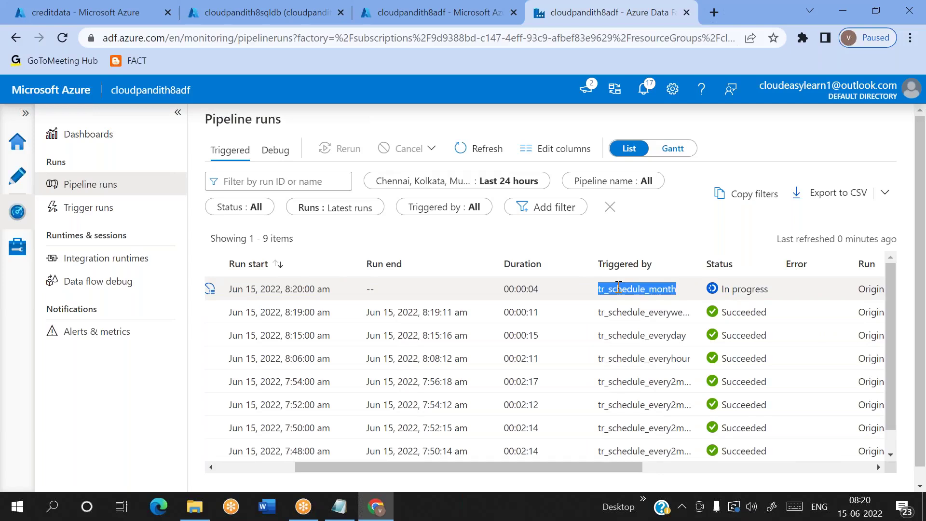
pyautogui.doubleClick(651, 288)
pyautogui.hscroll(-2, 627, 314)
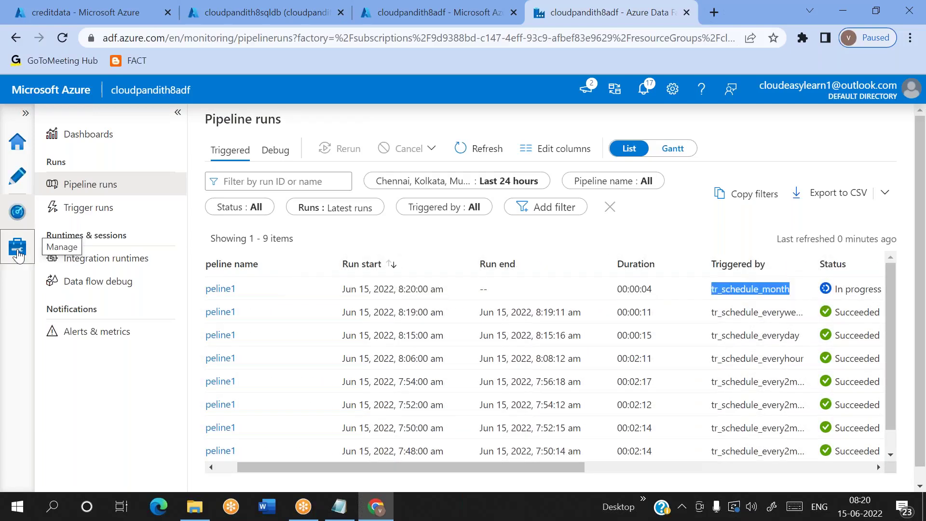
# Step: Open tr_schedule_month from Manage > Triggers and add Last as a run day beside 15
pyautogui.click(18, 254)
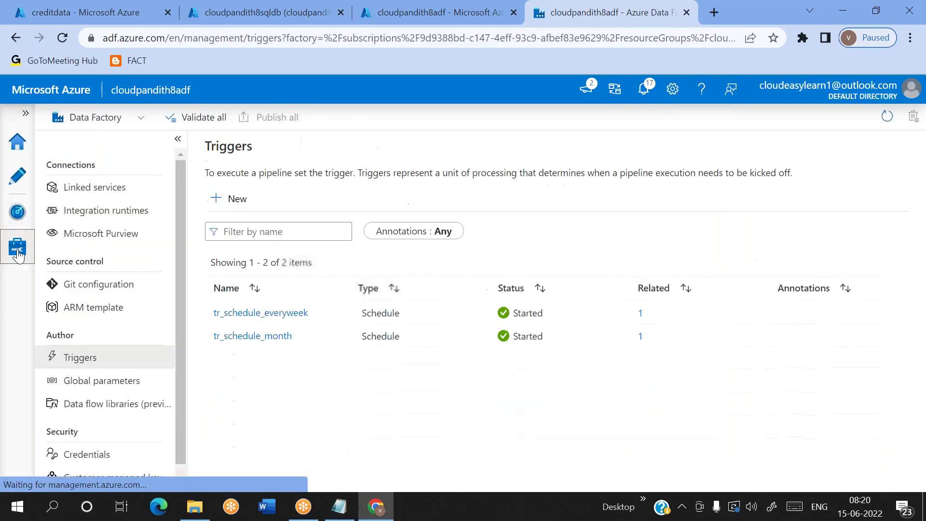
pyautogui.click(253, 341)
pyautogui.scroll(-5, 690, 290)
pyautogui.scroll(-1, 581, 343)
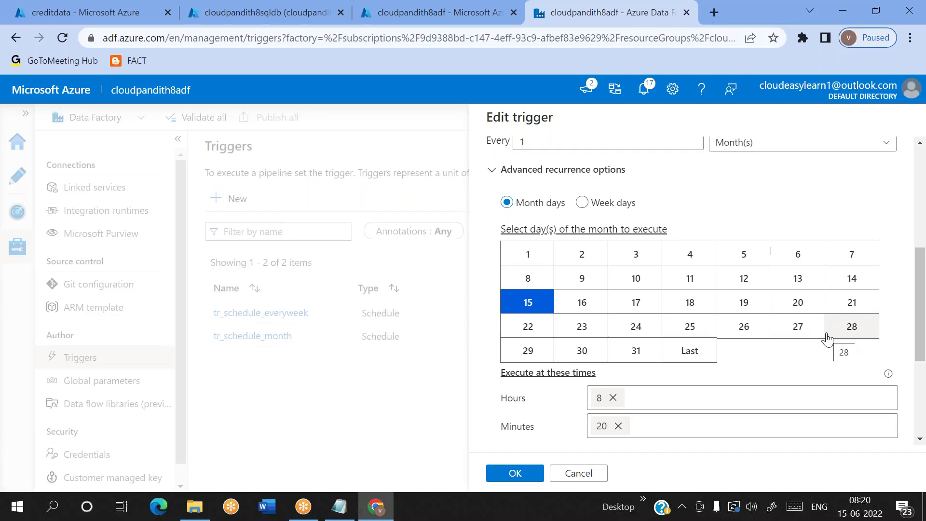
pyautogui.click(695, 358)
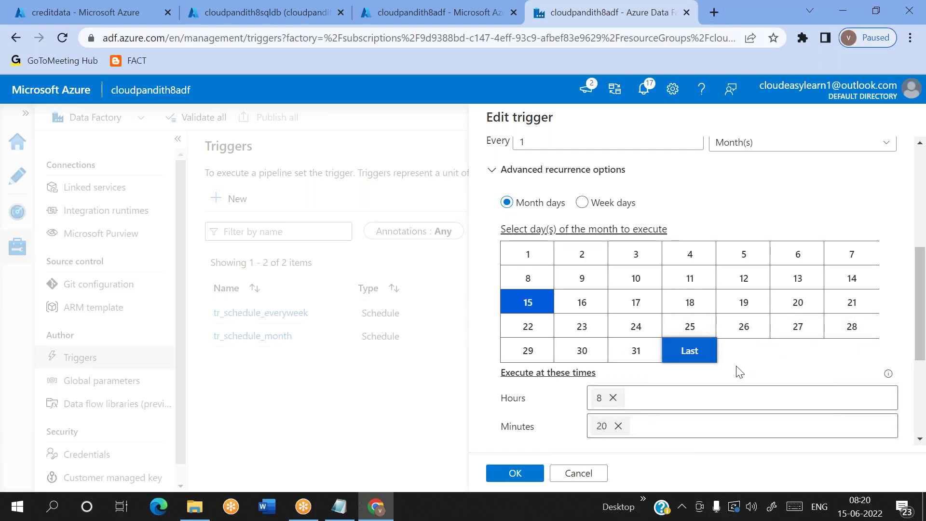
# Step: Try the Week days recurrence, switch back to Month days, then start leaving the editor
pyautogui.scroll(-1, 736, 372)
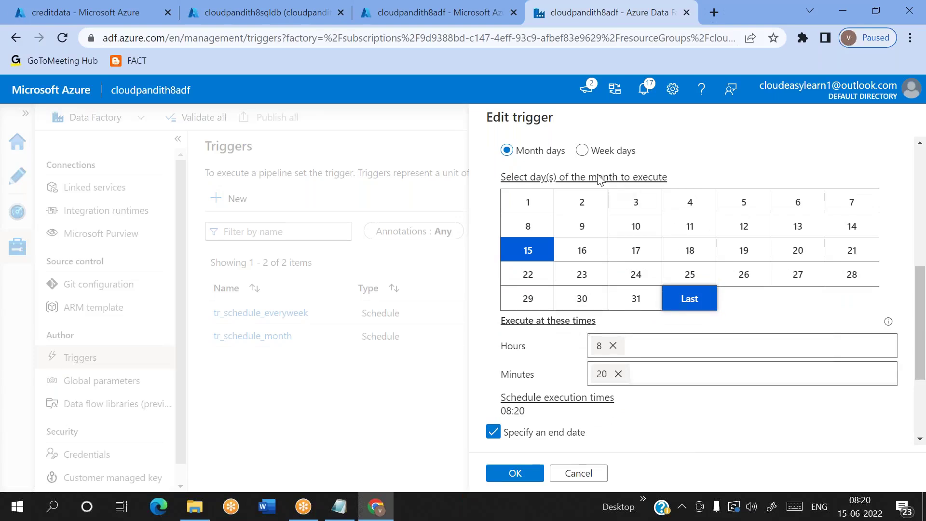
pyautogui.click(584, 153)
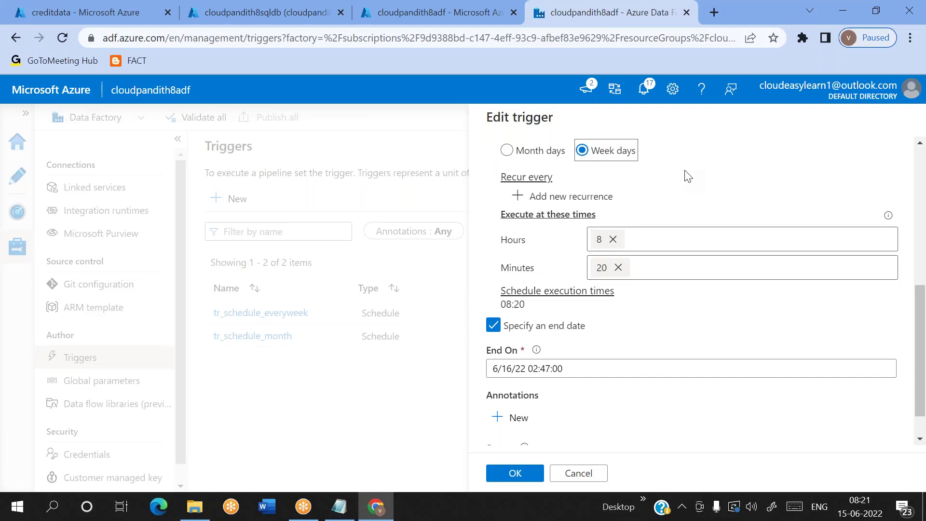
pyautogui.click(533, 151)
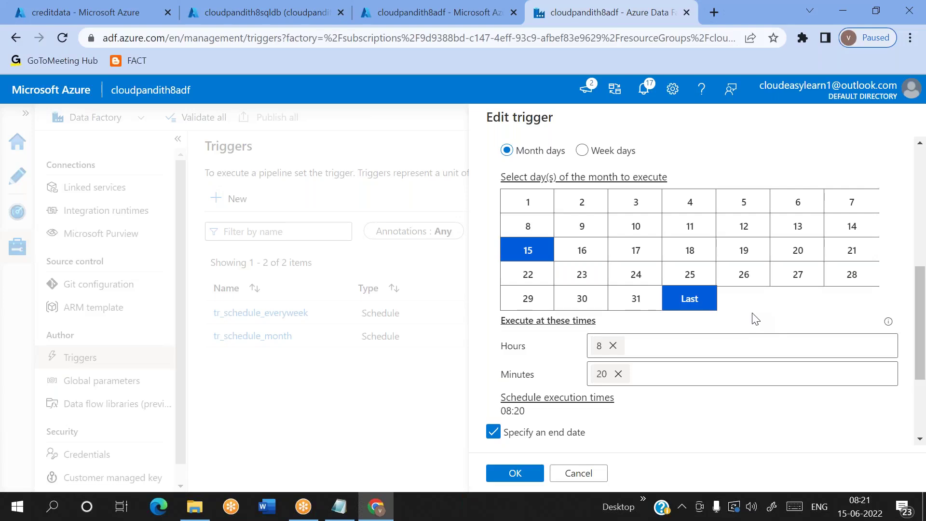
pyautogui.click(577, 477)
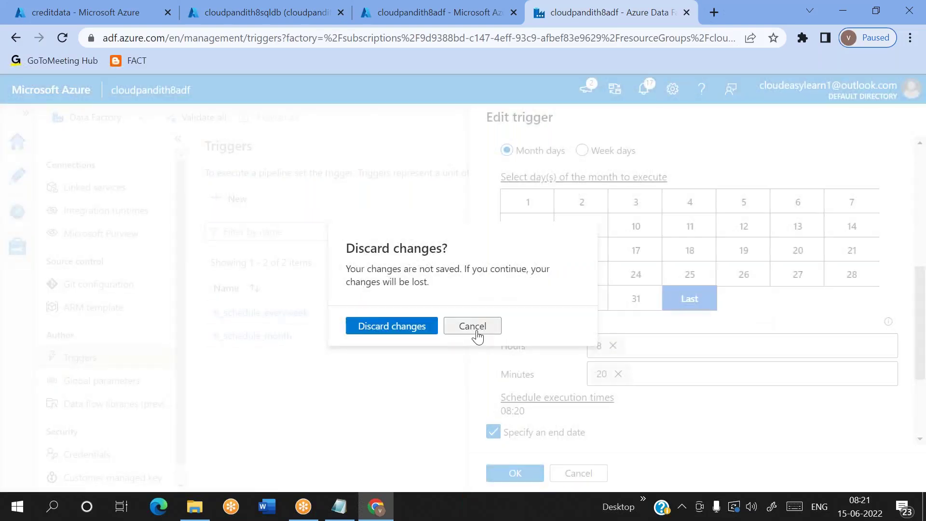
# Step: Keep the trigger edits, add day 29 and remove day 15 from the run days
pyautogui.click(476, 333)
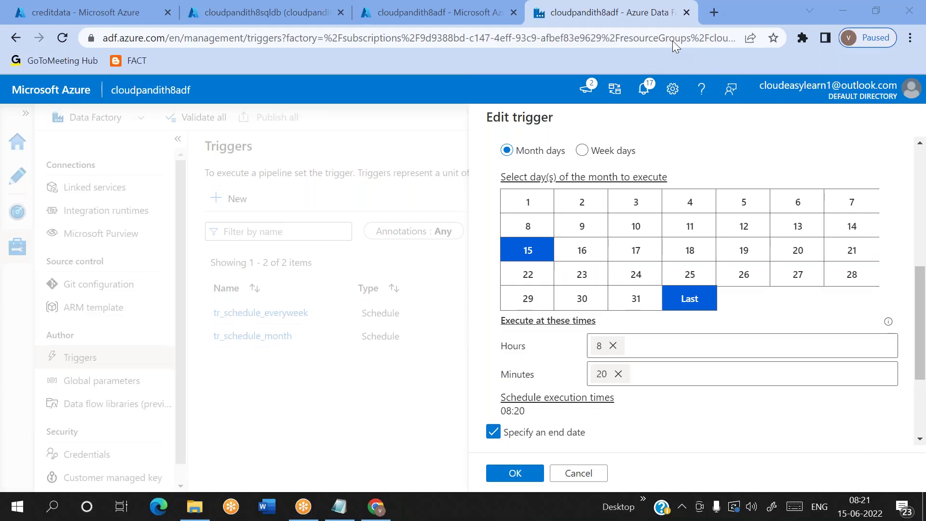
pyautogui.scroll(1, 591, 396)
pyautogui.scroll(3, 591, 397)
pyautogui.scroll(-3, 591, 397)
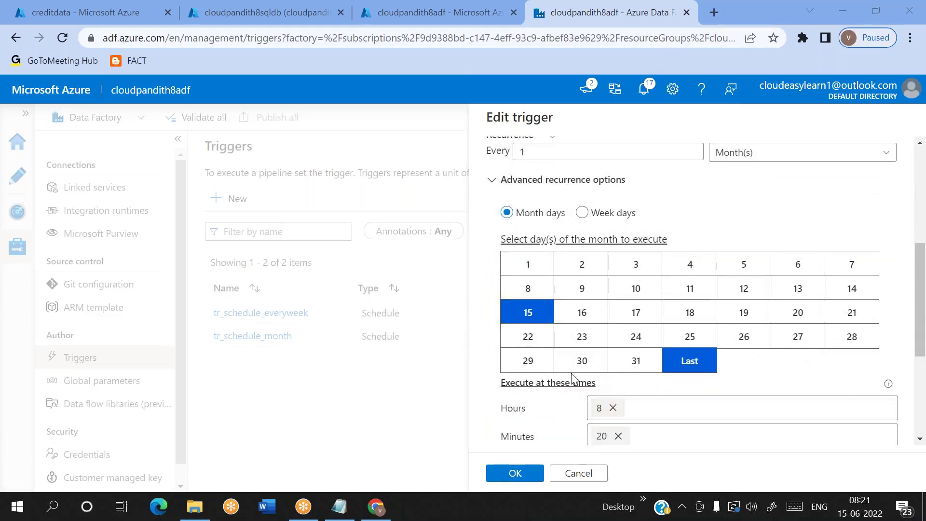
pyautogui.click(531, 360)
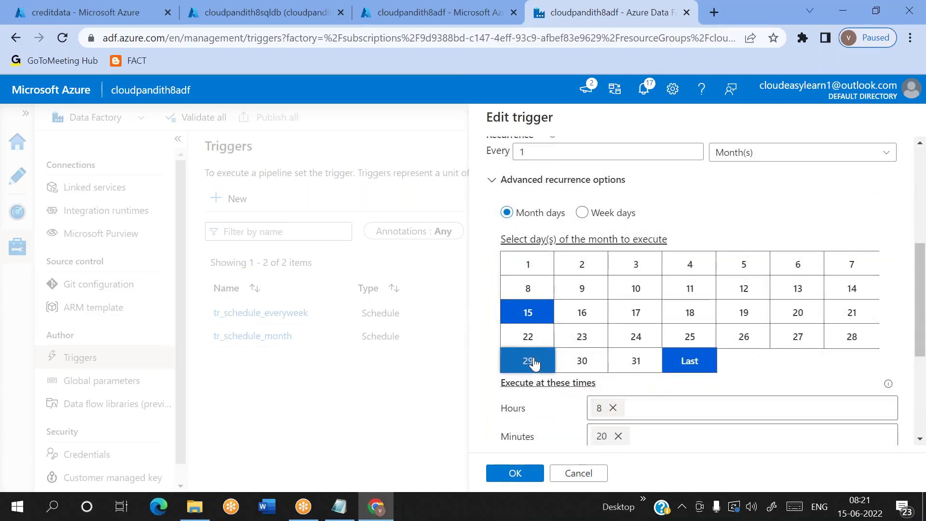
pyautogui.click(531, 316)
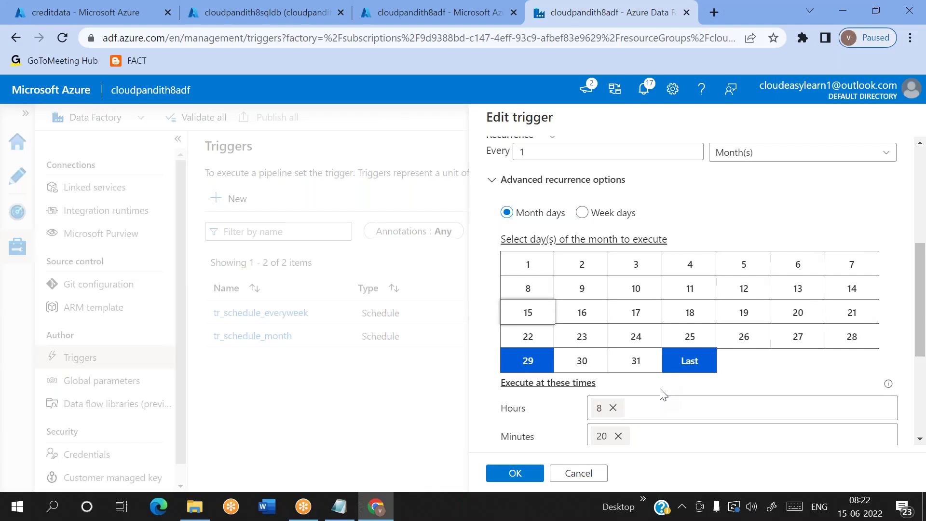
# Step: Toggle day 28 on and off, leaving days 29 and Last selected
pyautogui.doubleClick(523, 365)
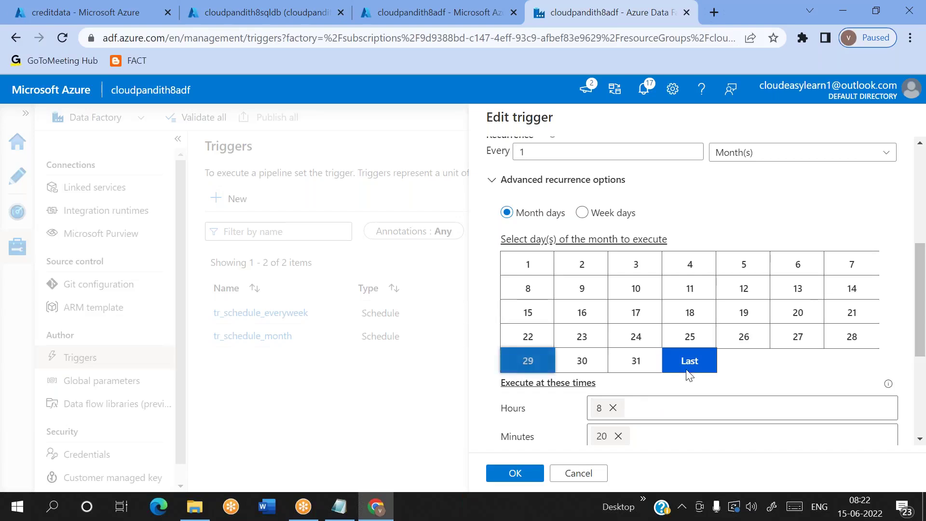
pyautogui.click(848, 342)
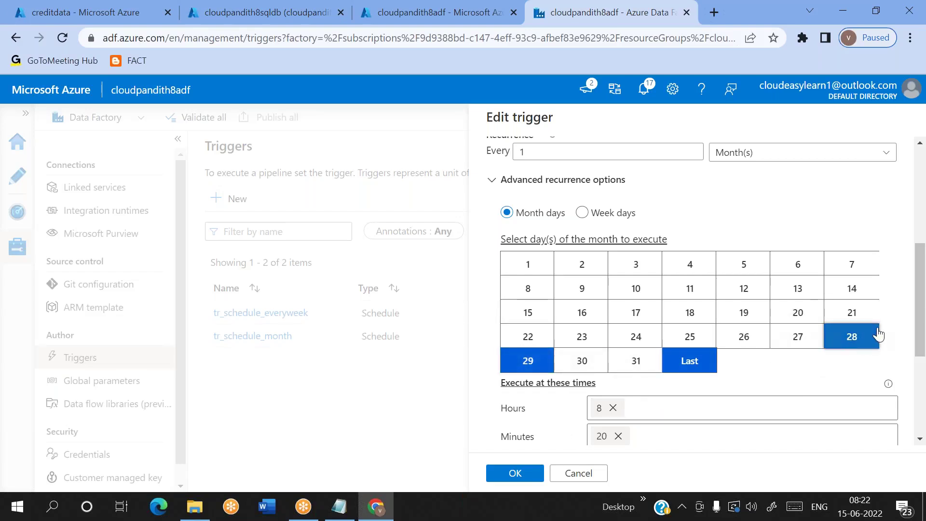
pyautogui.click(878, 334)
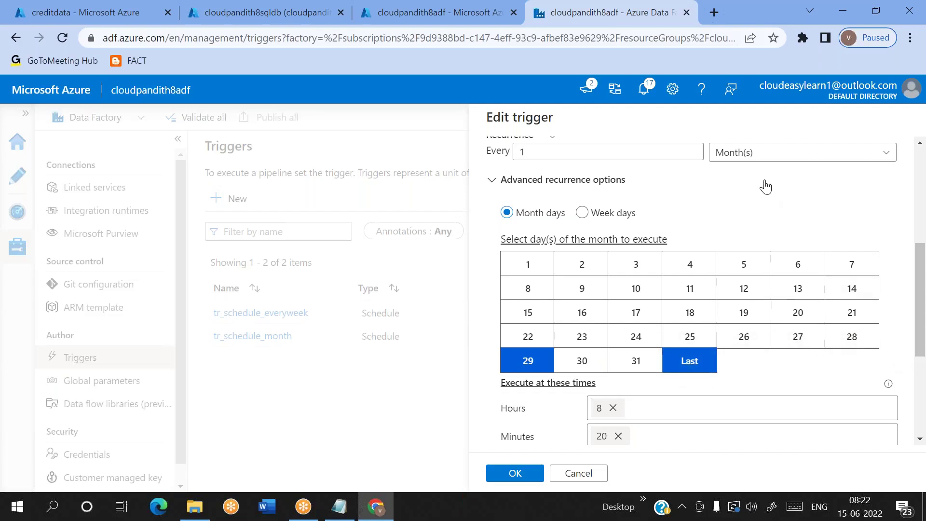
pyautogui.click(641, 23)
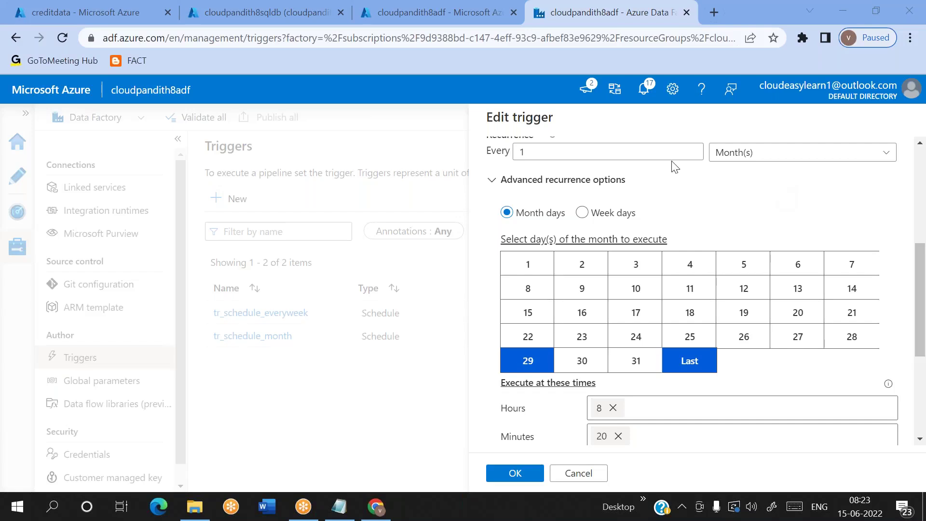
# Step: Scroll the Edit trigger panel back to the top and open a new browser tab
pyautogui.scroll(1, 693, 152)
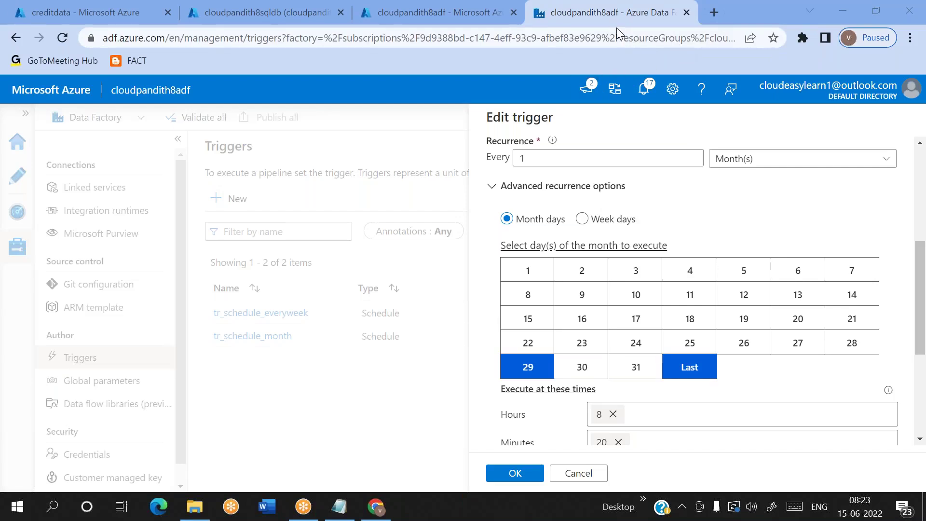
pyautogui.click(714, 12)
# Step: Search Google for 'run adf pipeline from rest api' and open the Pipelines - Create Run docs
pyautogui.write('run pi')
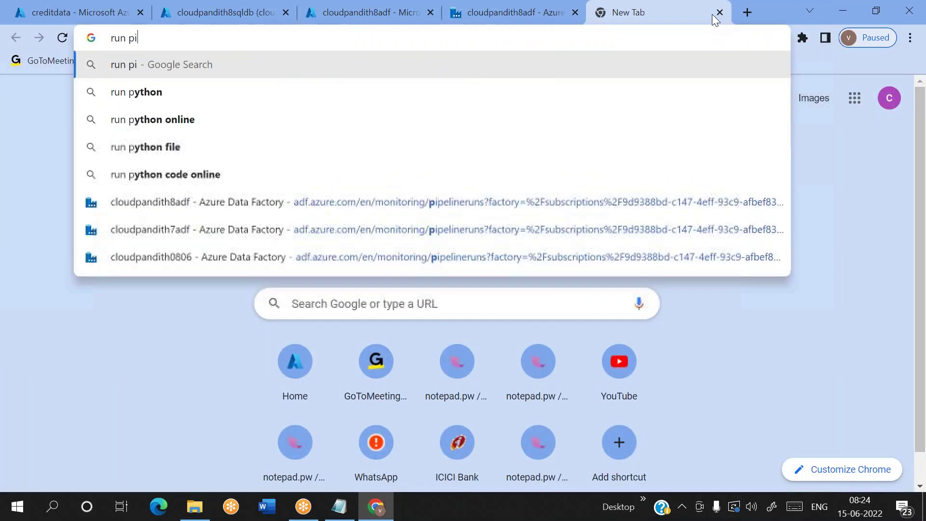
pyautogui.write('peline from ')
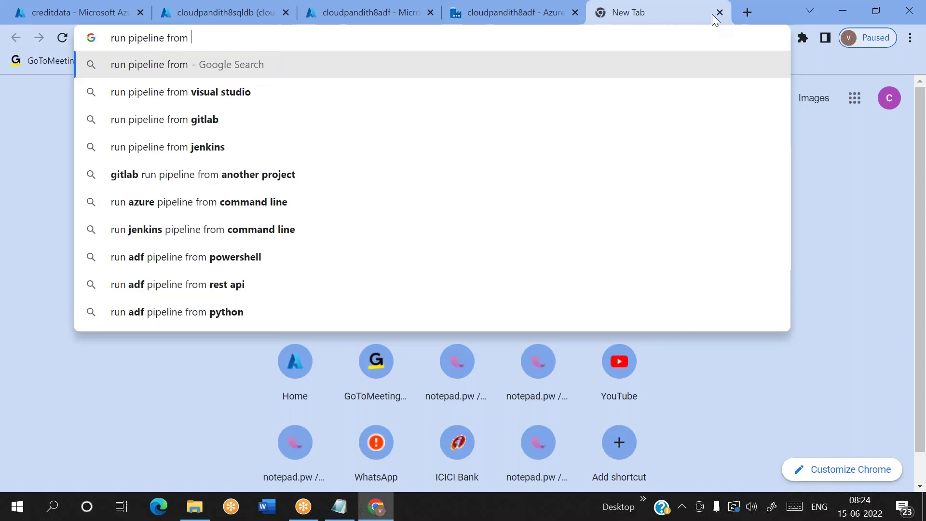
pyautogui.write('rest')
pyautogui.press('Down')
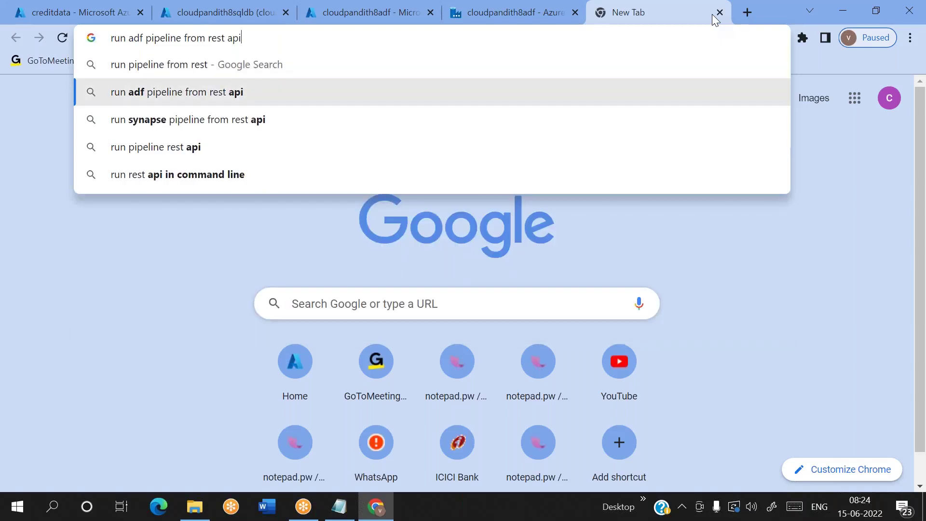
pyautogui.press('Return')
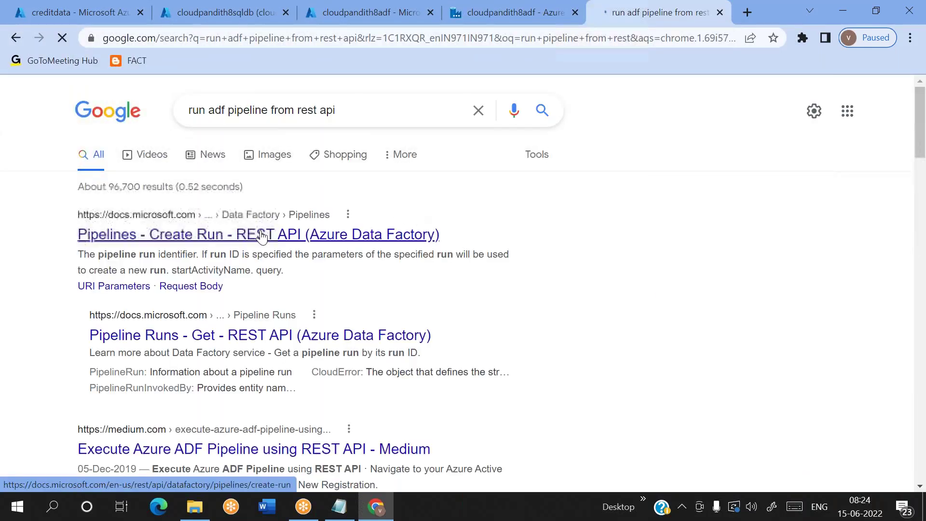
pyautogui.click(200, 236)
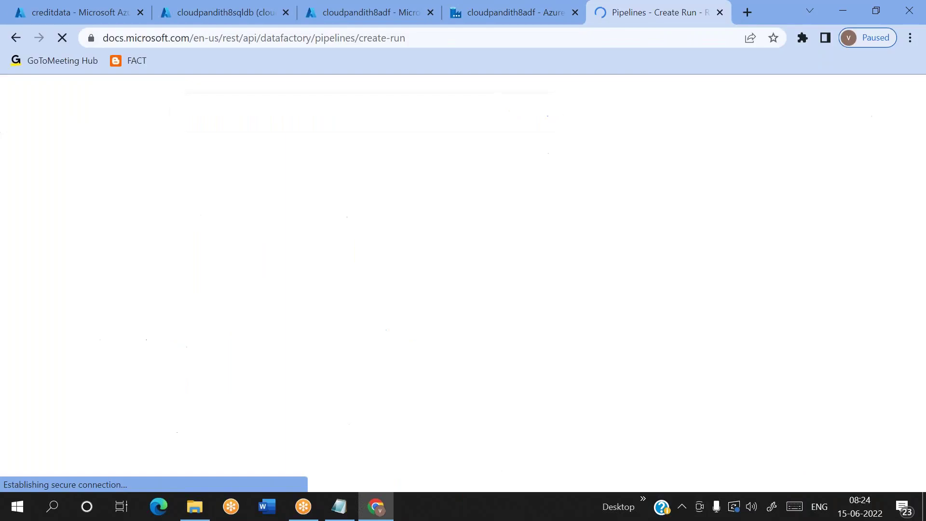
# Step: Read the Create Run request section, selecting pipelineName in the request URL
pyautogui.scroll(-3, 502, 318)
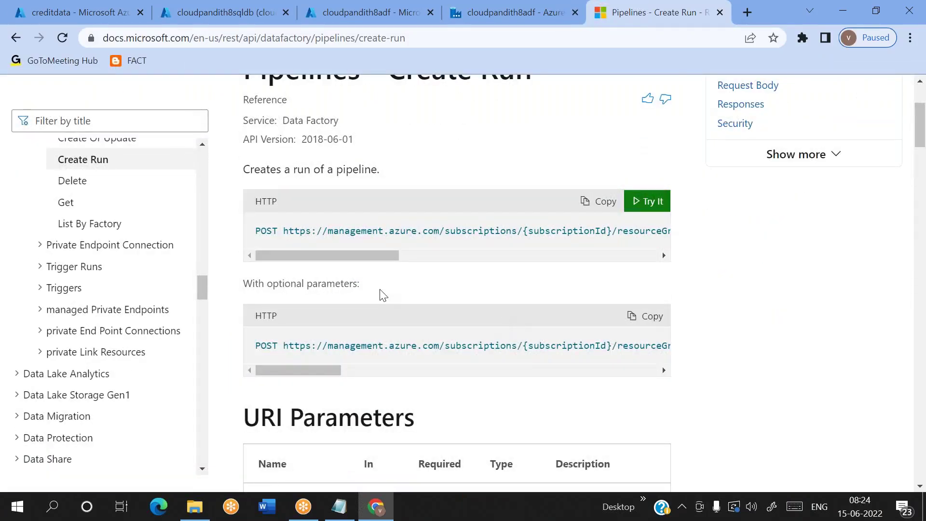
pyautogui.hscroll(2, 305, 345)
pyautogui.scroll(-3, 368, 338)
pyautogui.scroll(4, 372, 342)
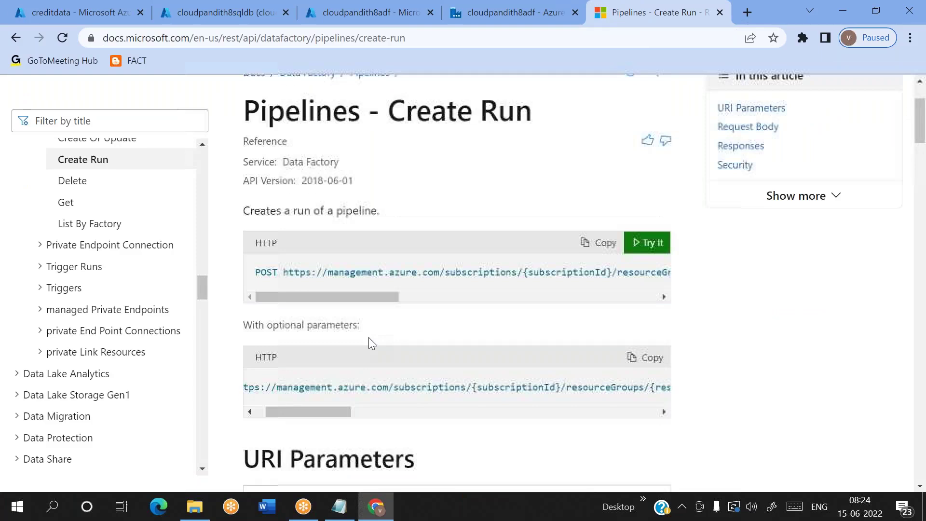
pyautogui.rightClick(356, 310)
pyautogui.click(343, 300)
pyautogui.moveTo(343, 300); pyautogui.dragTo(589, 302)
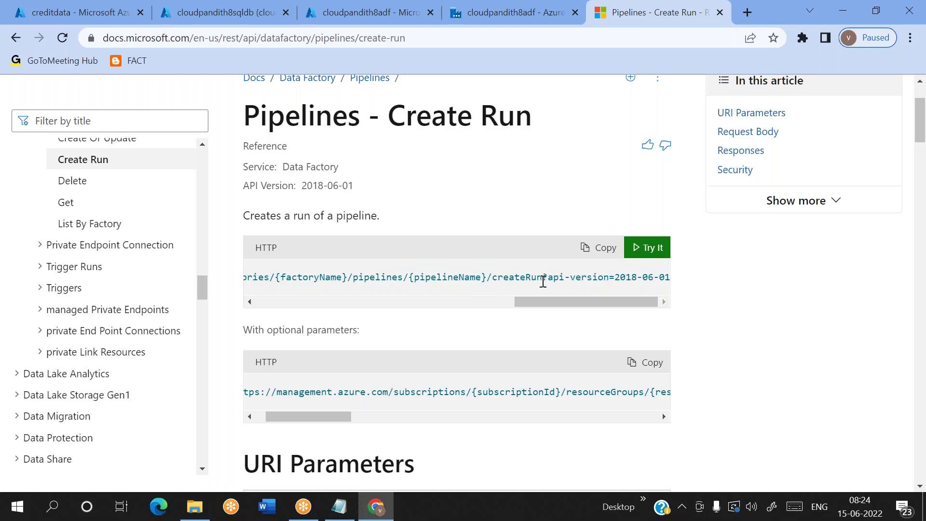
pyautogui.doubleClick(443, 278)
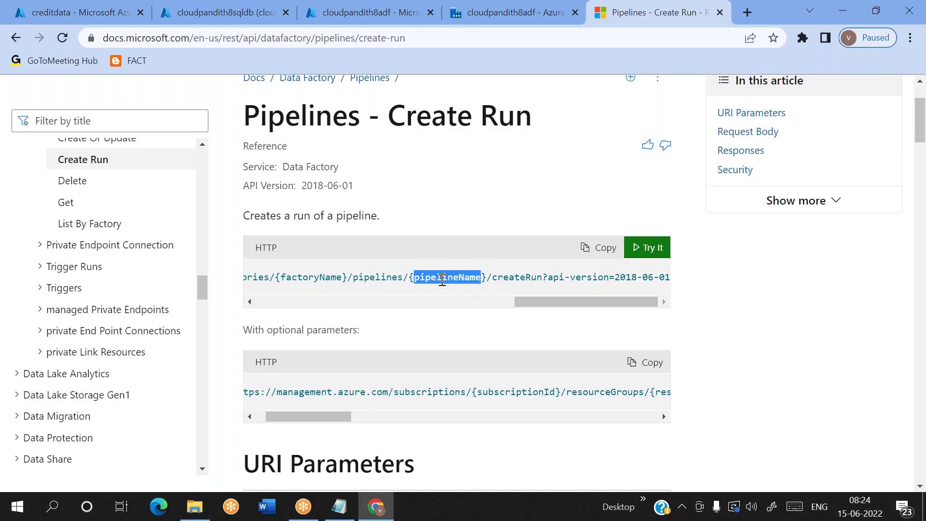
pyautogui.moveTo(537, 301); pyautogui.dragTo(324, 320)
pyautogui.moveTo(532, 301); pyautogui.dragTo(265, 297)
# Step: Scroll to the sample response with status 200 and a runId, then return to the Google results
pyautogui.hscroll(1, 370, 305)
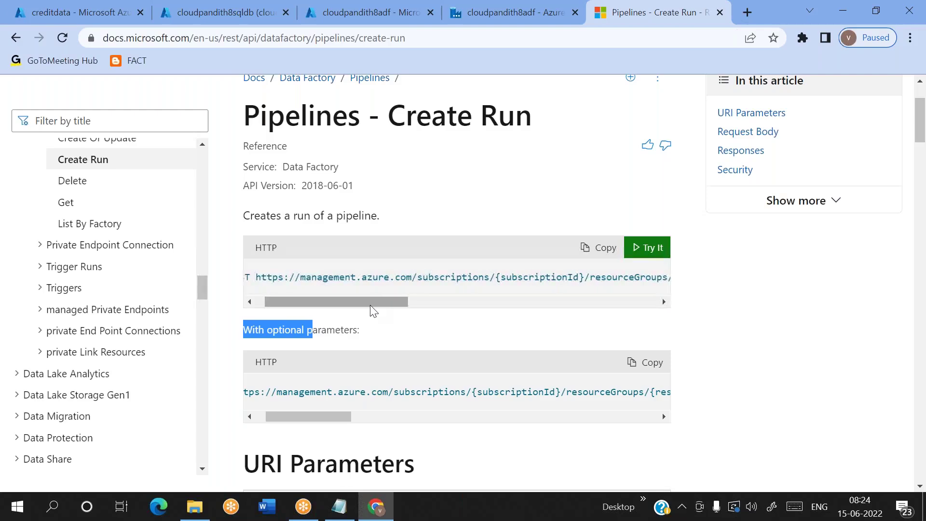
pyautogui.scroll(-10, 370, 305)
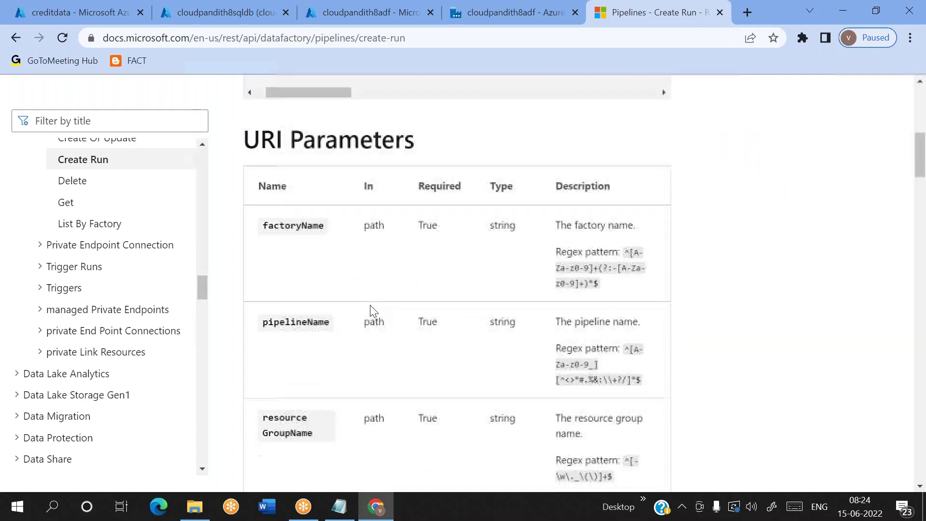
pyautogui.scroll(-15, 373, 310)
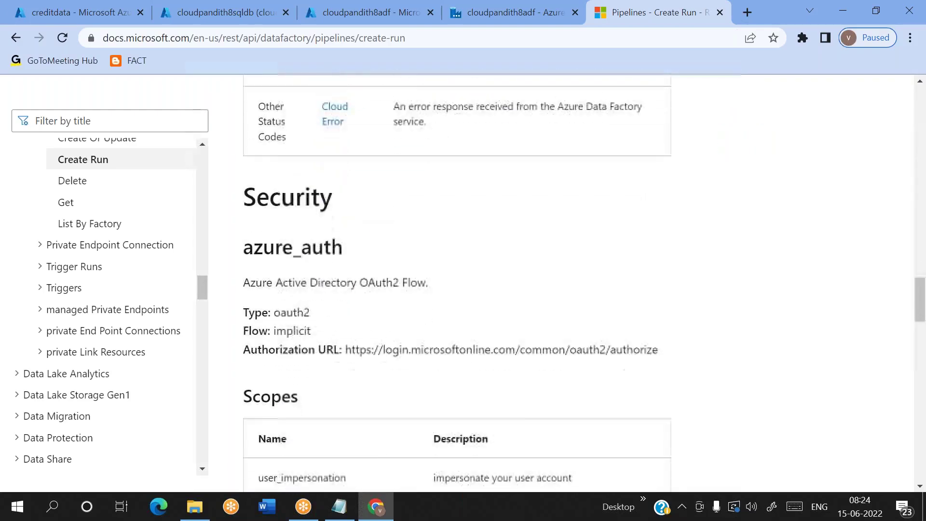
pyautogui.scroll(-5, 457, 290)
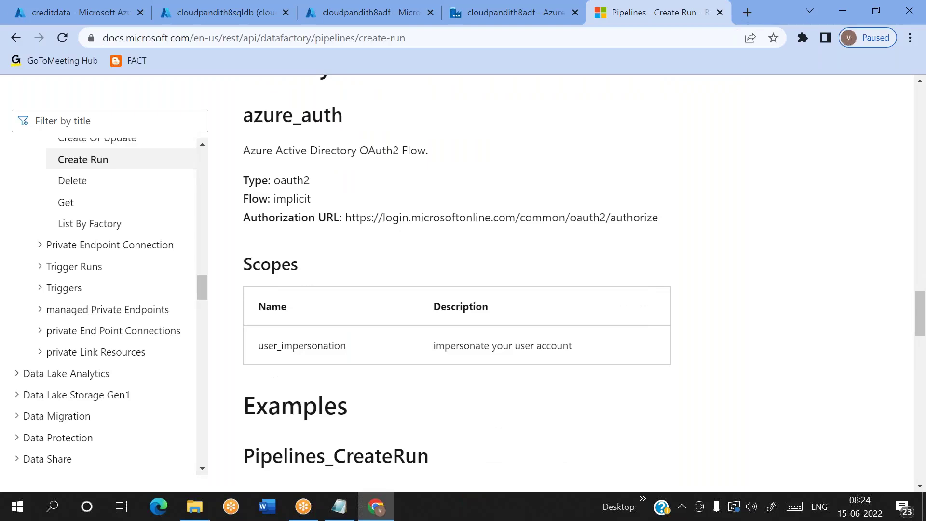
pyautogui.scroll(-2, 324, 296)
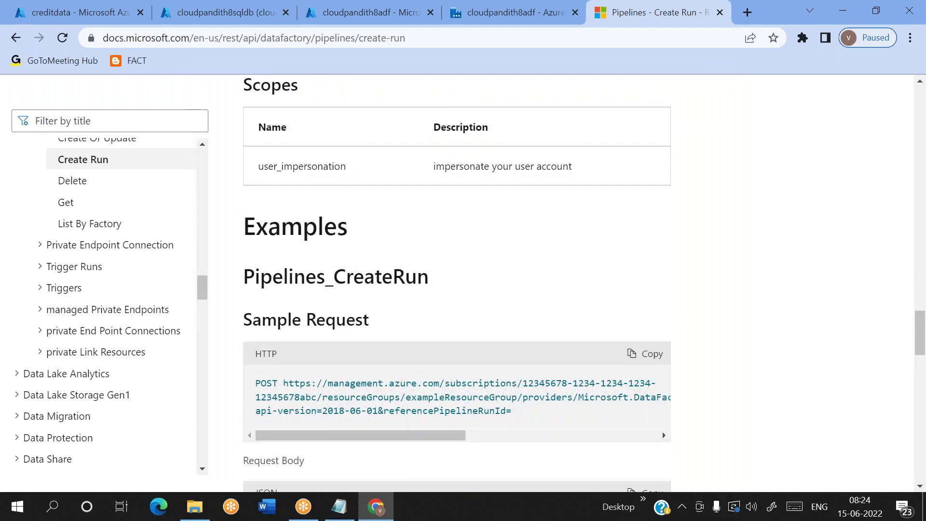
pyautogui.hscroll(2, 415, 287)
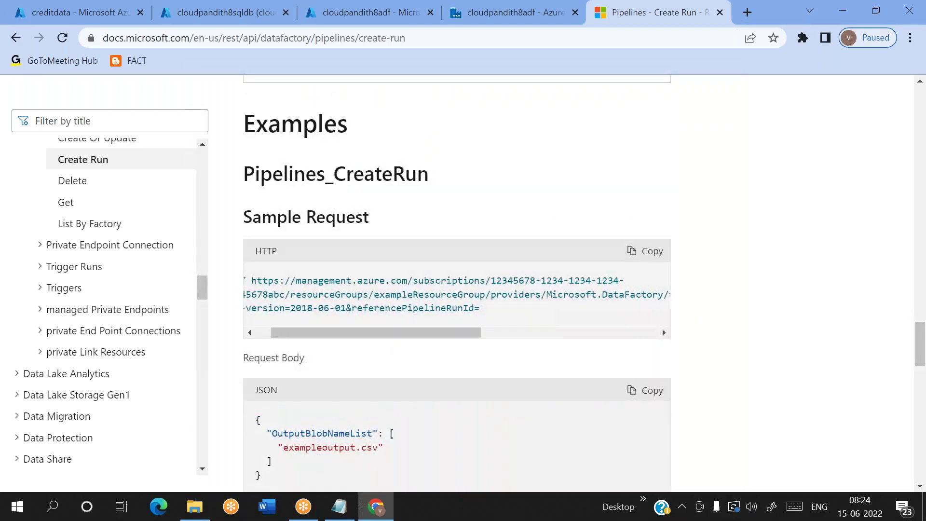
pyautogui.scroll(-3, 415, 287)
pyautogui.scroll(-3, 390, 196)
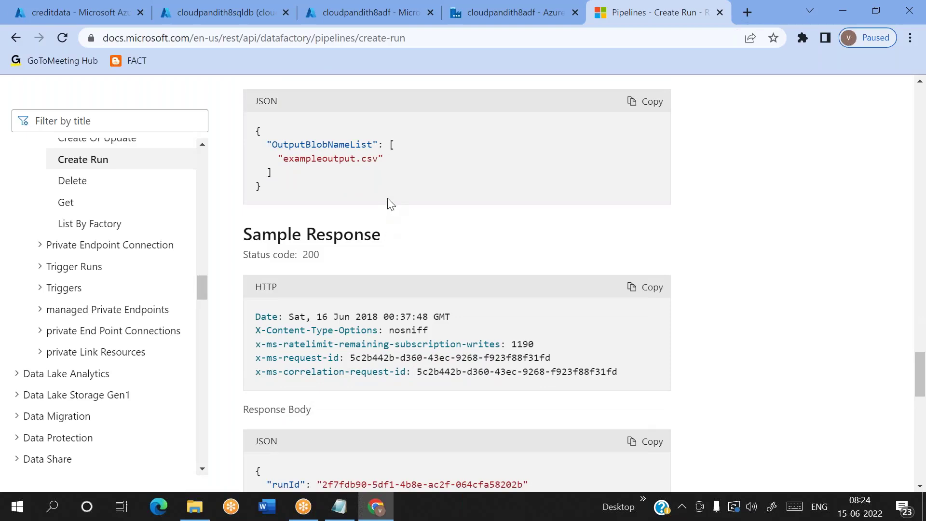
pyautogui.scroll(-3, 390, 197)
pyautogui.scroll(-5, 390, 197)
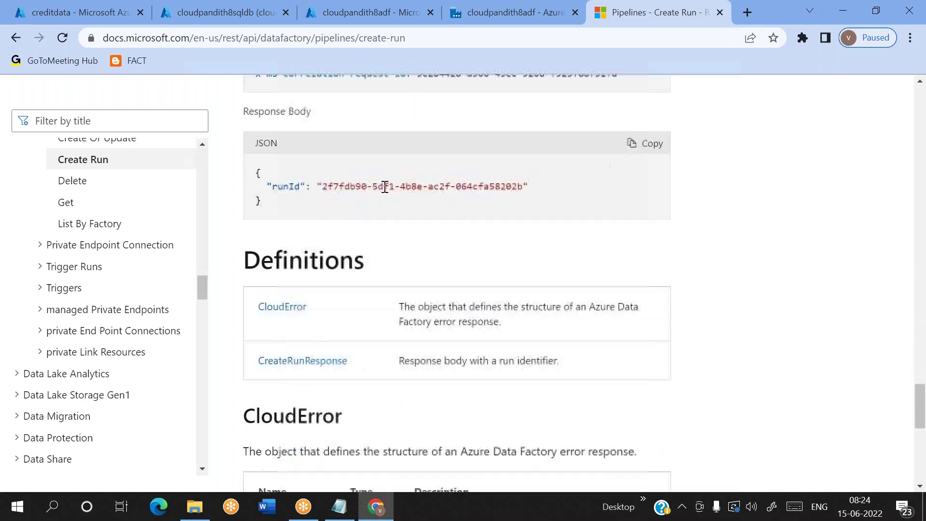
pyautogui.scroll(6, 385, 187)
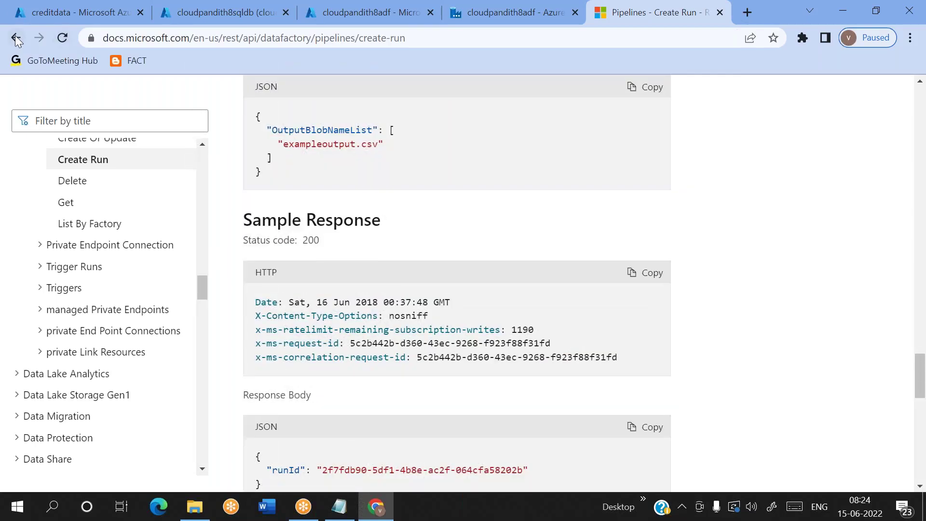
pyautogui.hotkey('alt', 'Left')
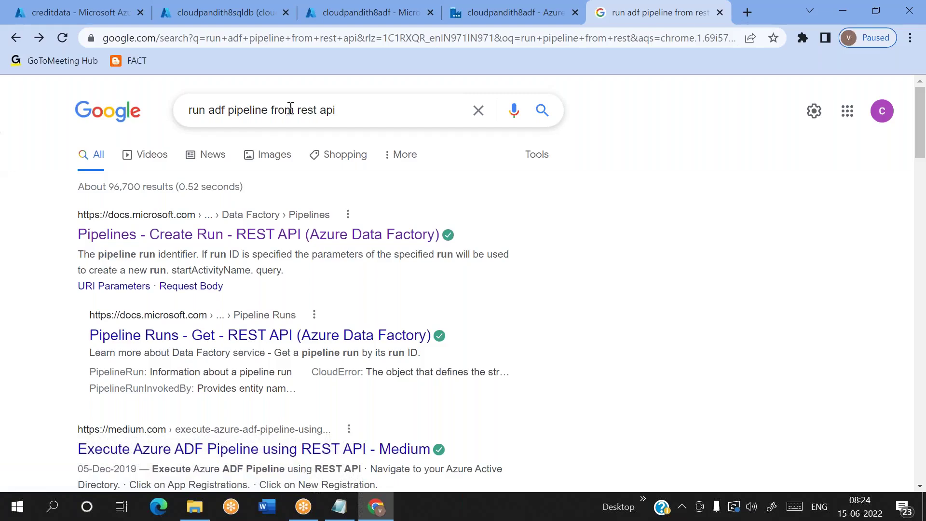
# Step: Change the search to 'run adf pipeline from cli' and open the az datafactory pipeline-run reference
pyautogui.moveTo(300, 111); pyautogui.dragTo(388, 119)
pyautogui.press('BackSpace')
pyautogui.press('BackSpace')
pyautogui.write('cli')
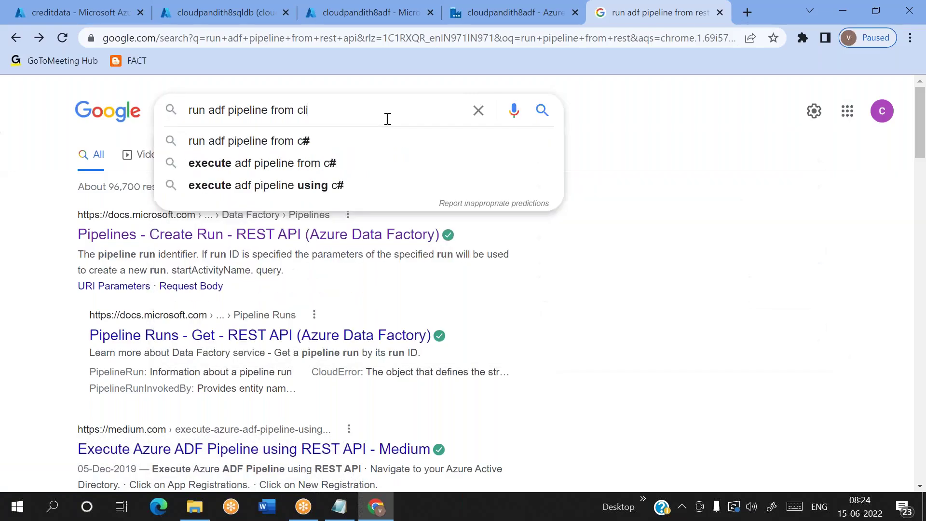
pyautogui.press('Return')
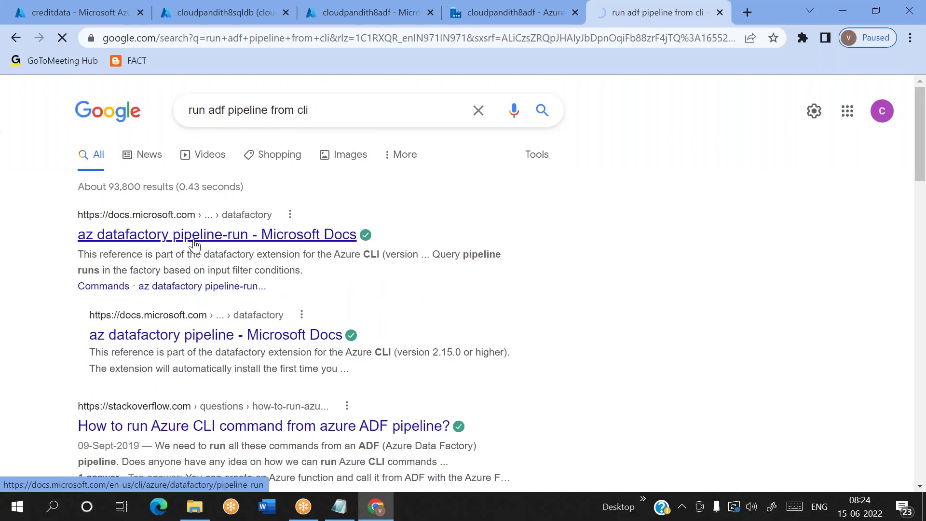
pyautogui.click(194, 235)
# Step: Highlight the words of the az datafactory pipeline-run cancel command
pyautogui.scroll(-10, 458, 280)
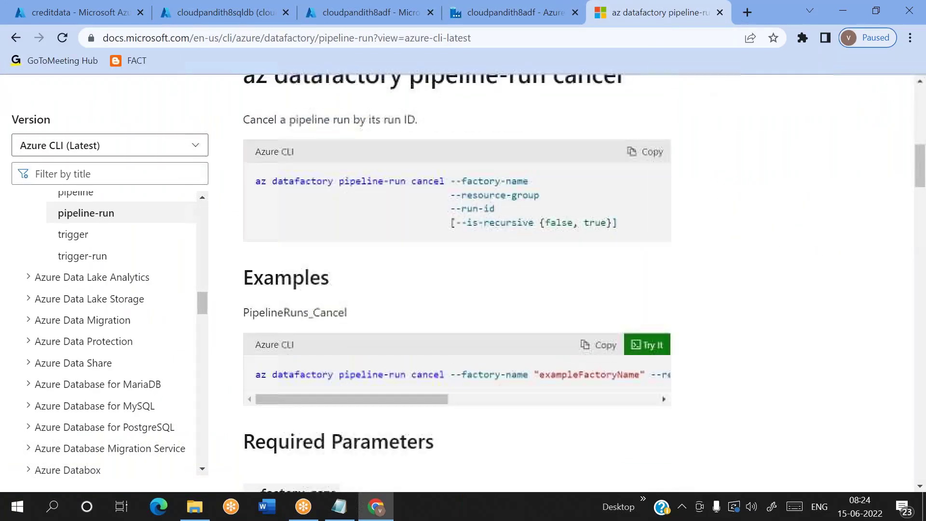
pyautogui.doubleClick(332, 178)
pyautogui.doubleClick(367, 179)
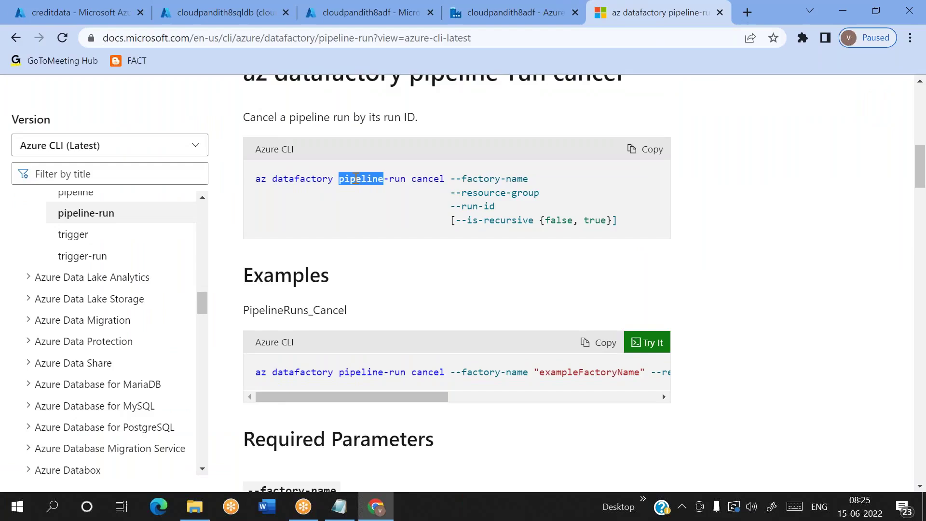
pyautogui.doubleClick(298, 179)
pyautogui.click(389, 179)
pyautogui.doubleClick(389, 178)
pyautogui.click(423, 176)
pyautogui.doubleClick(423, 179)
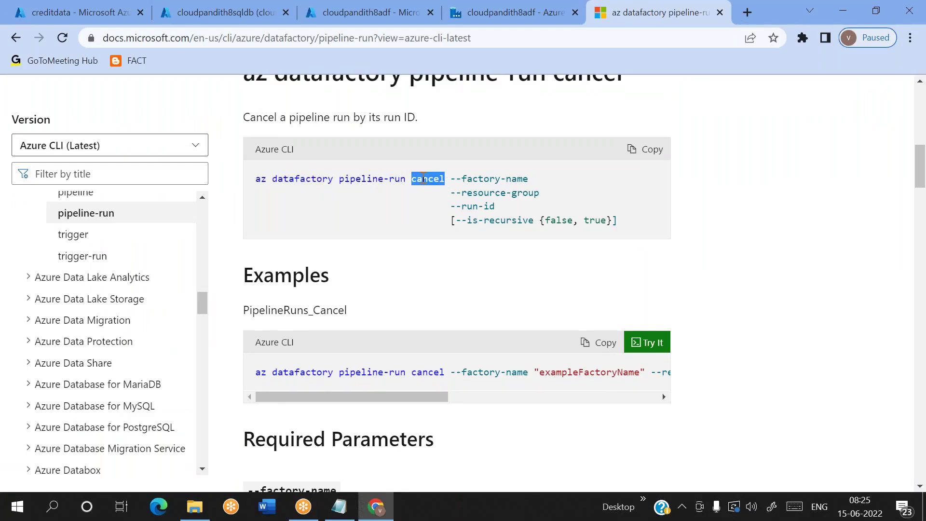
pyautogui.doubleClick(379, 178)
pyautogui.doubleClick(430, 179)
# Step: Highlight the cancel parameters --factory-name, --resource-group and --run-id
pyautogui.scroll(-10, 447, 289)
pyautogui.scroll(10, 447, 291)
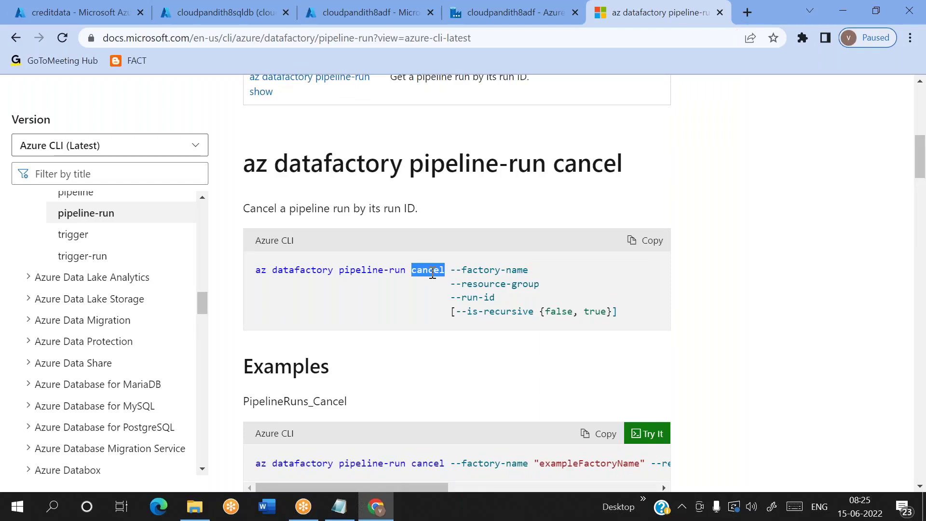
pyautogui.doubleClick(470, 272)
pyautogui.doubleClick(472, 285)
pyautogui.doubleClick(478, 299)
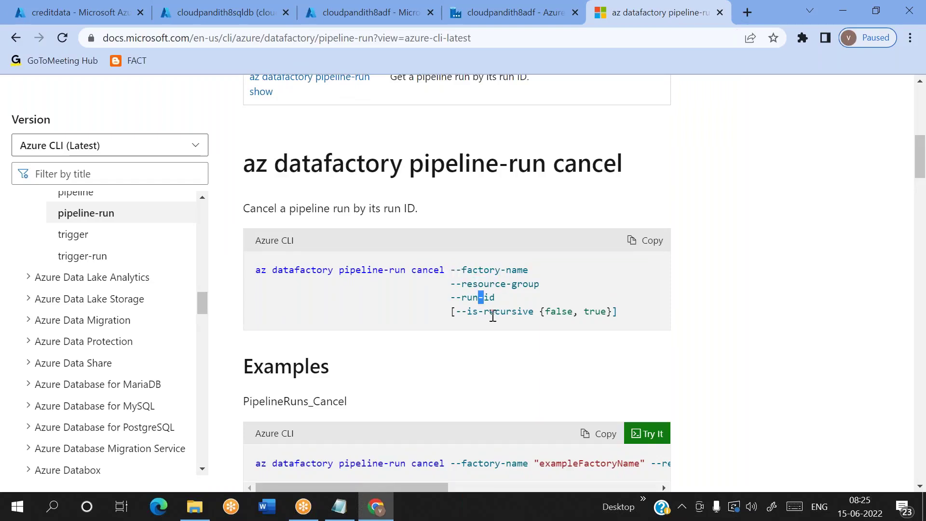
pyautogui.doubleClick(469, 297)
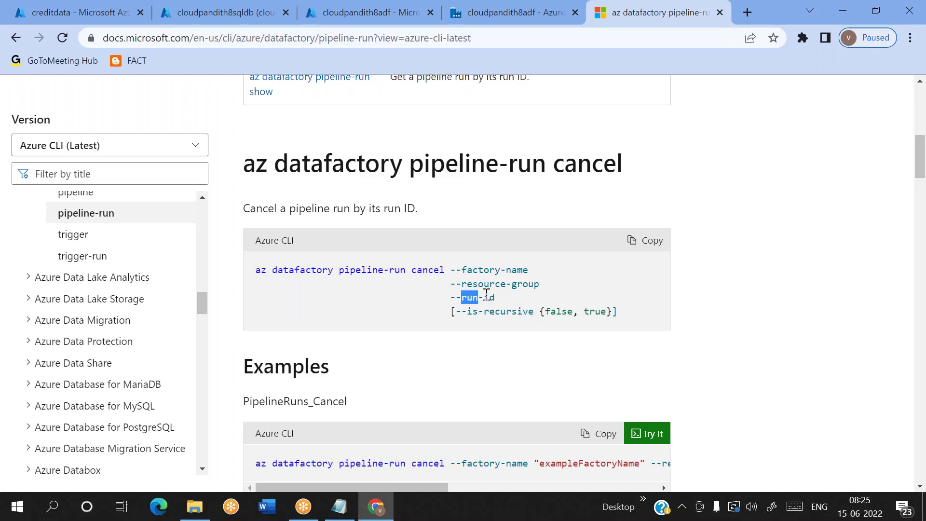
pyautogui.doubleClick(480, 270)
pyautogui.click(483, 285)
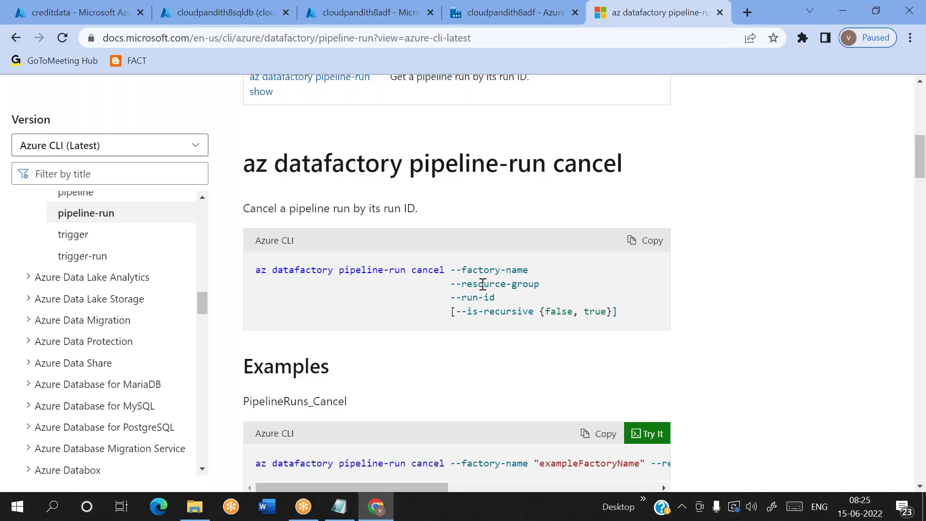
pyautogui.doubleClick(483, 285)
pyautogui.doubleClick(477, 269)
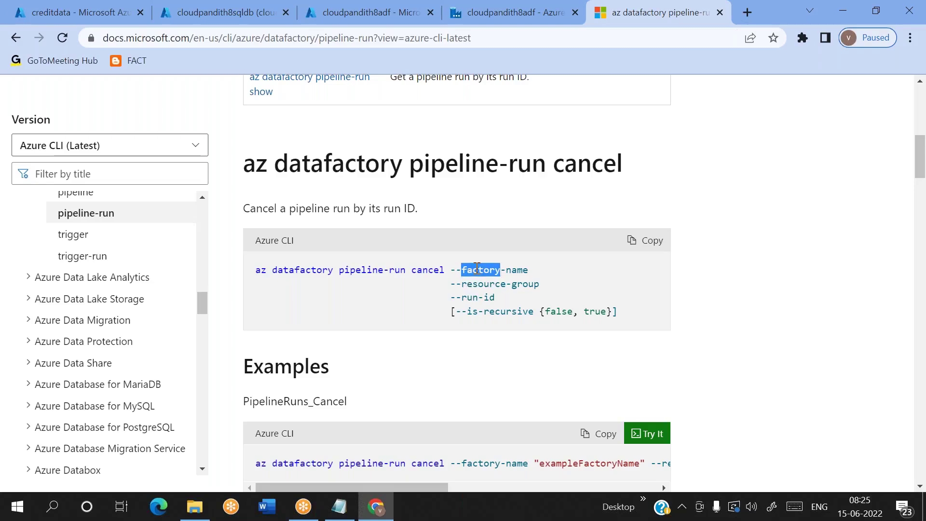
pyautogui.doubleClick(481, 285)
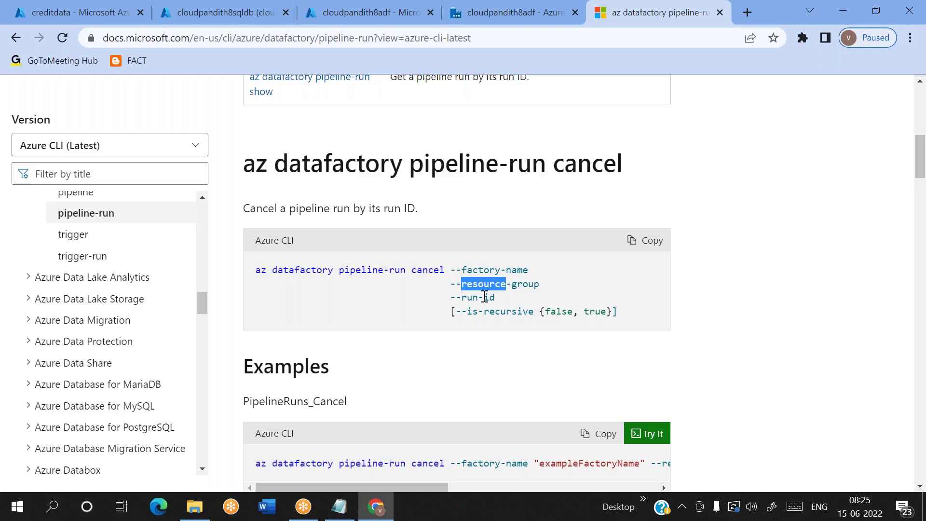
pyautogui.doubleClick(485, 297)
# Step: Examine the PipelineRuns_Cancel example, highlighting its title and sample run id
pyautogui.scroll(-2, 494, 357)
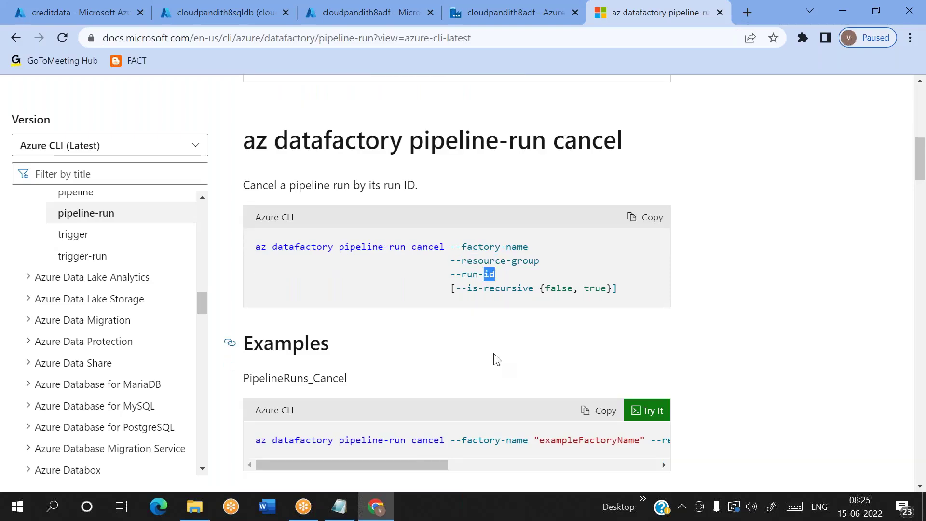
pyautogui.hscroll(8, 494, 380)
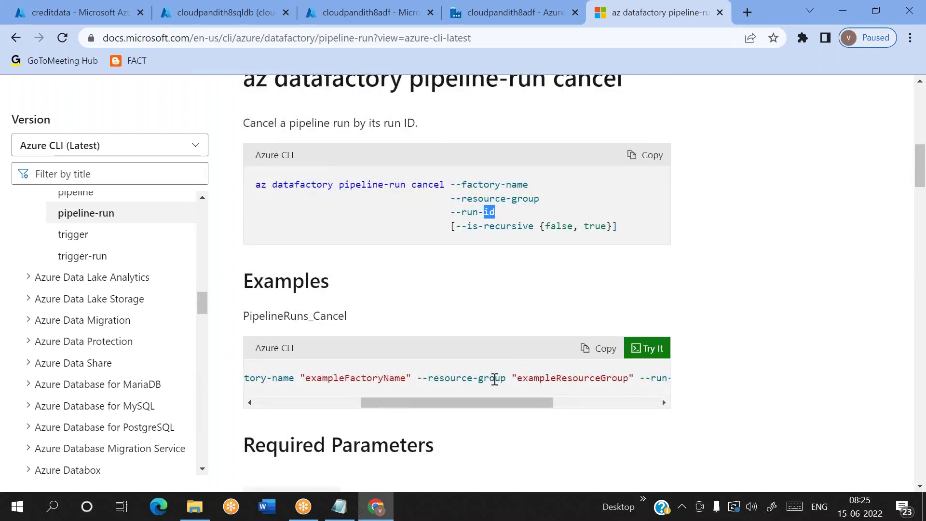
pyautogui.hscroll(3, 500, 379)
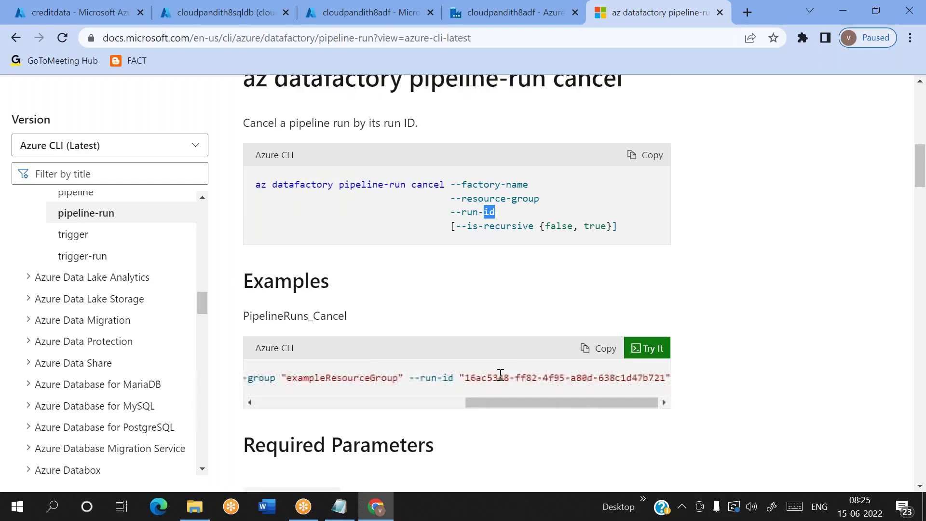
pyautogui.hscroll(-10, 501, 376)
pyautogui.hscroll(10, 501, 376)
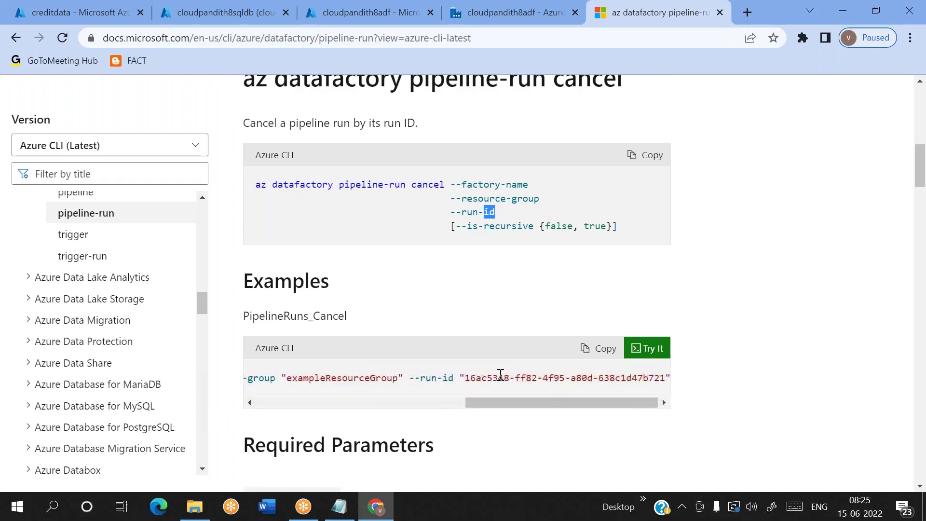
pyautogui.doubleClick(337, 316)
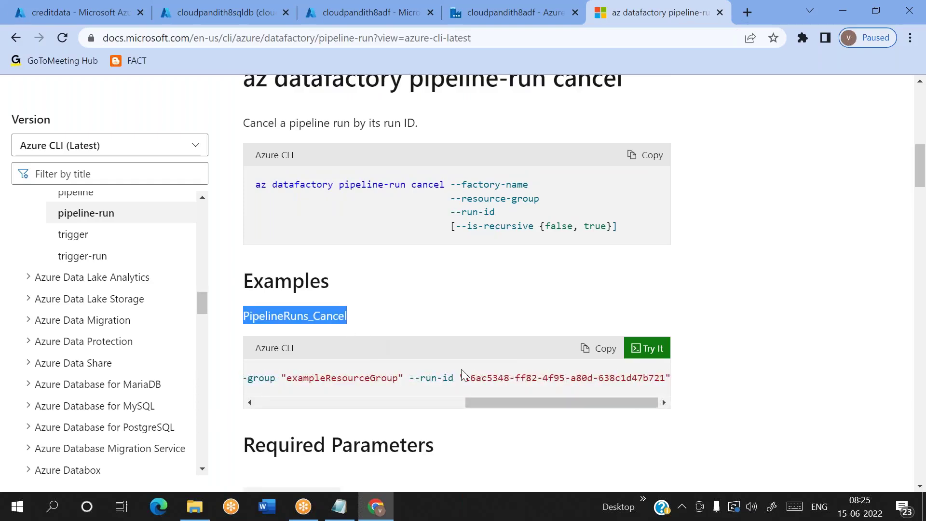
pyautogui.doubleClick(506, 379)
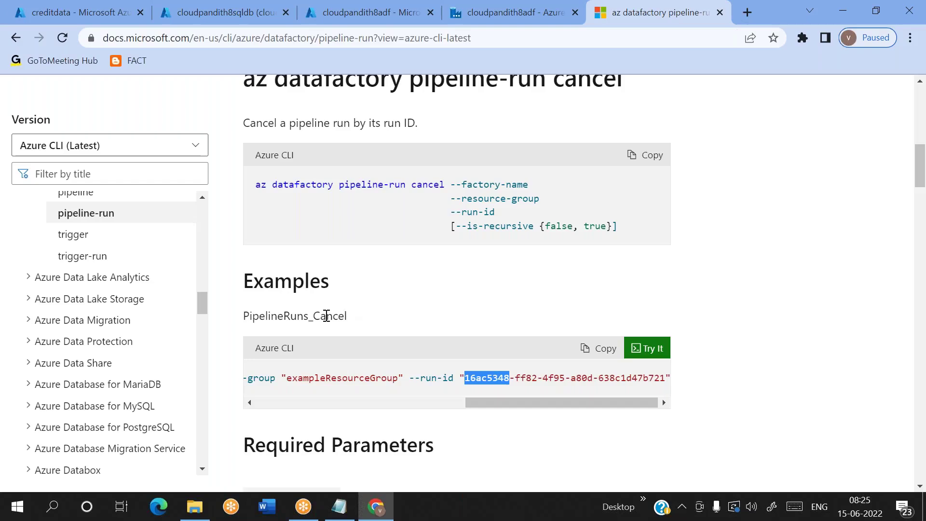
pyautogui.doubleClick(326, 316)
pyautogui.hscroll(-8, 407, 381)
pyautogui.hscroll(8, 442, 391)
pyautogui.doubleClick(500, 379)
# Step: Scroll back up, then switch via the Data Factory tab to the SQL database query editor
pyautogui.scroll(6, 465, 314)
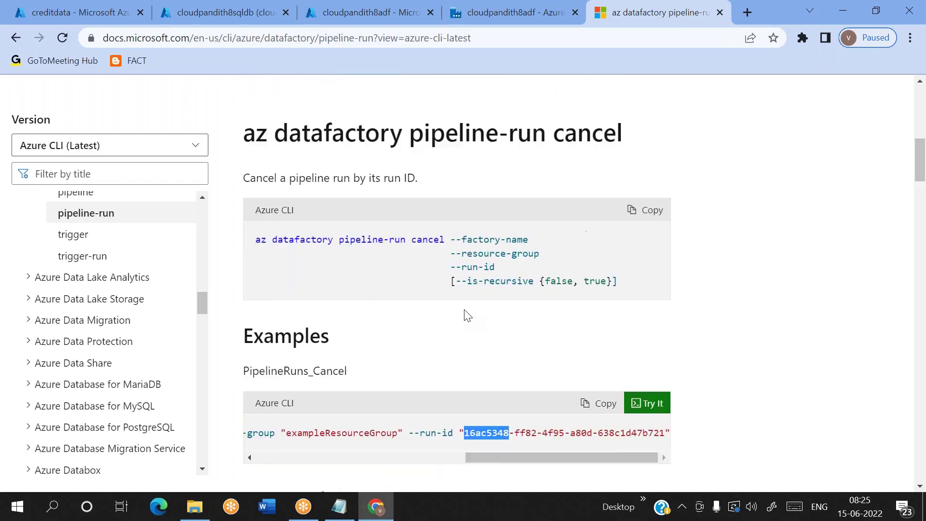
pyautogui.scroll(5, 466, 313)
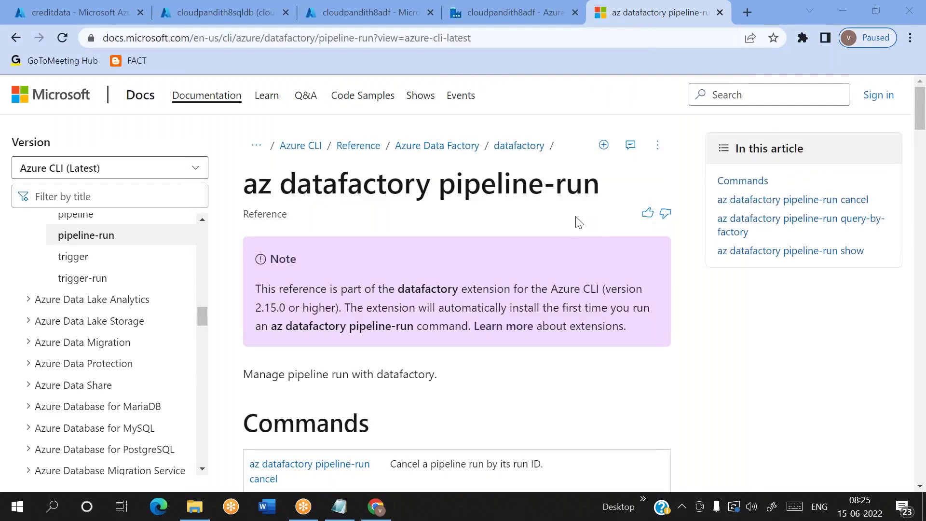
pyautogui.scroll(-7, 579, 222)
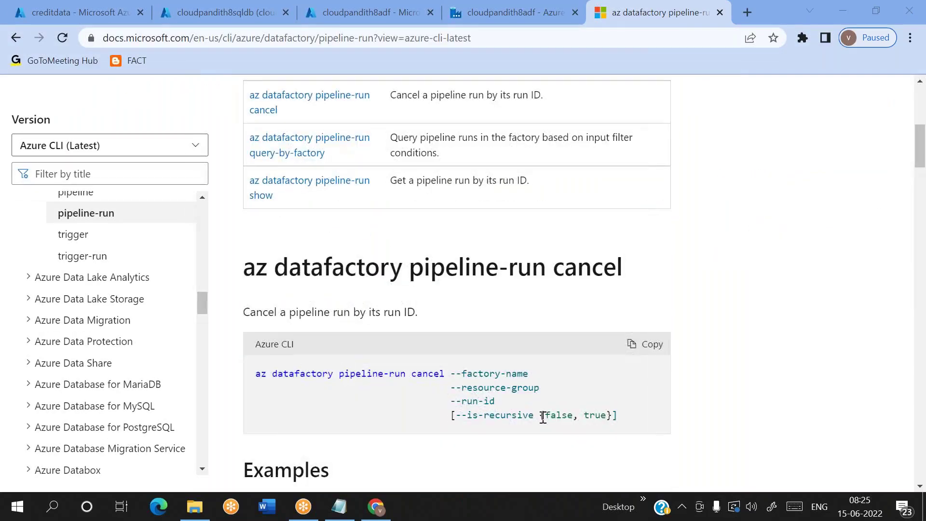
pyautogui.scroll(3, 538, 290)
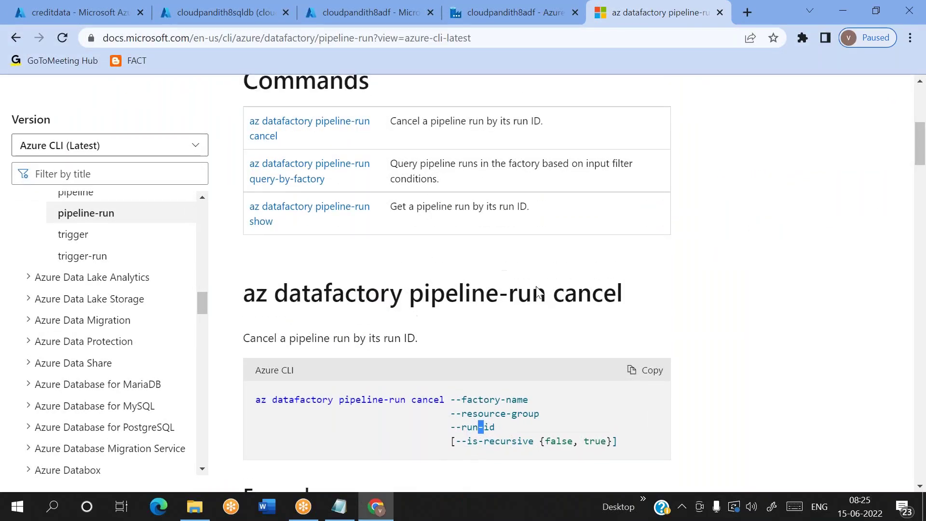
pyautogui.click(483, 22)
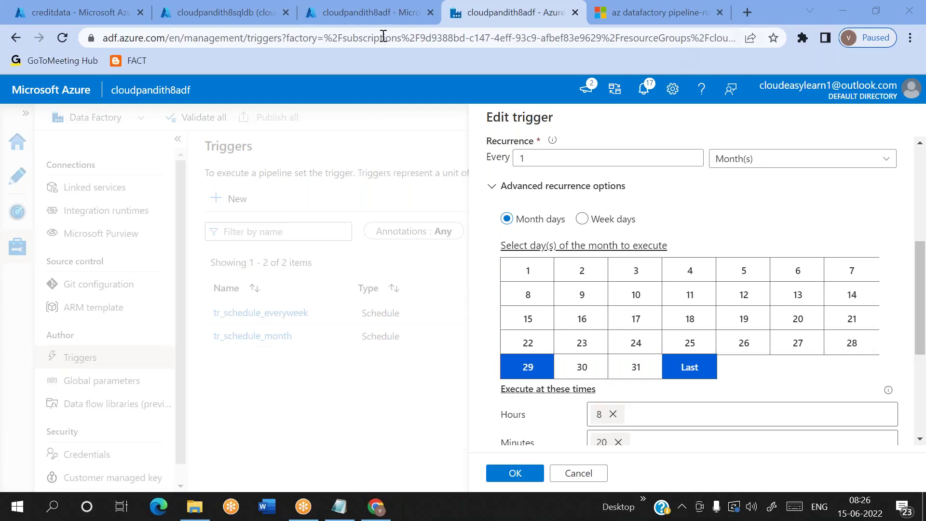
pyautogui.click(233, 13)
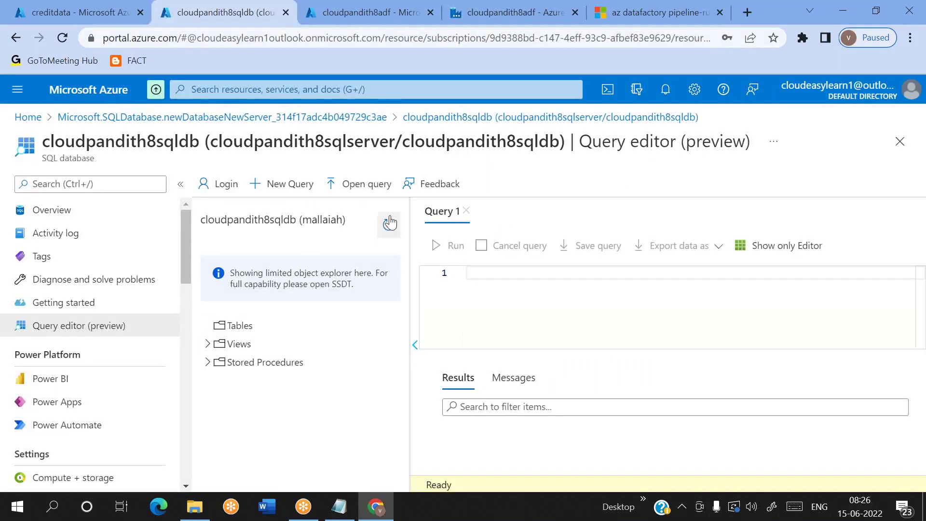
# Step: Run select count(*) from [dbo].[creditcard], returning 132 rows
pyautogui.click(209, 326)
pyautogui.write('select count(*) from [dbo].[cre')
pyautogui.press('Tab')
pyautogui.click(440, 246)
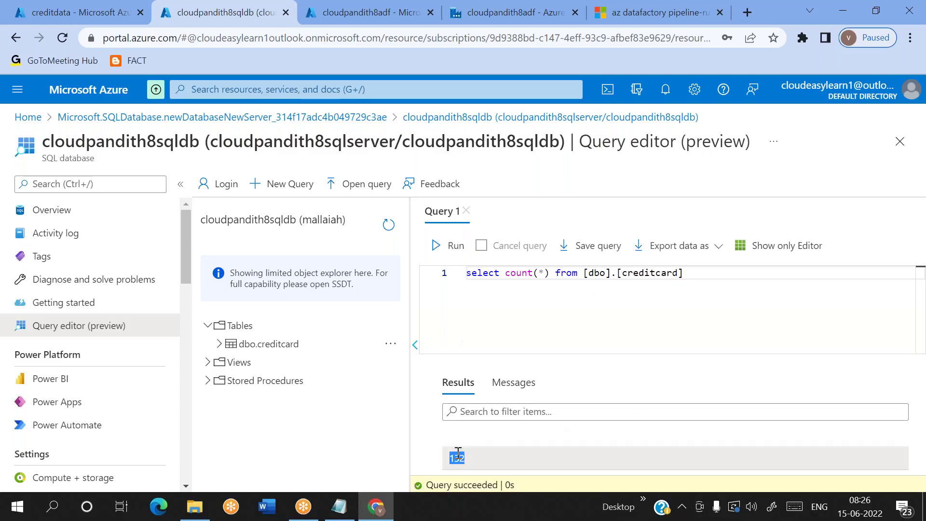
pyautogui.doubleClick(458, 456)
# Step: Change the query to select * from [dbo].[creditcard], run it, and confirm 132 rows affected
pyautogui.moveTo(553, 271); pyautogui.dragTo(503, 273)
pyautogui.press('BackSpace')
pyautogui.write('*')
pyautogui.moveTo(680, 271); pyautogui.dragTo(464, 274)
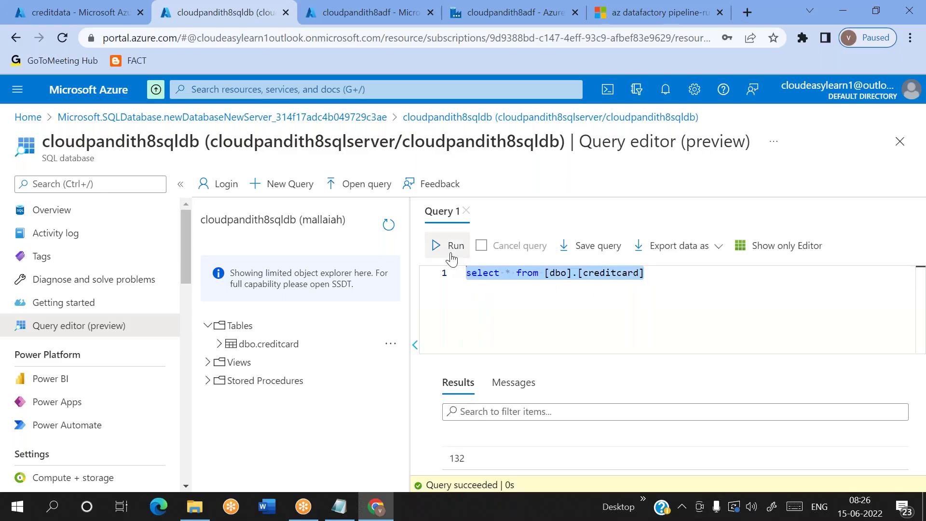
pyautogui.click(451, 255)
pyautogui.scroll(-3, 613, 436)
pyautogui.click(515, 381)
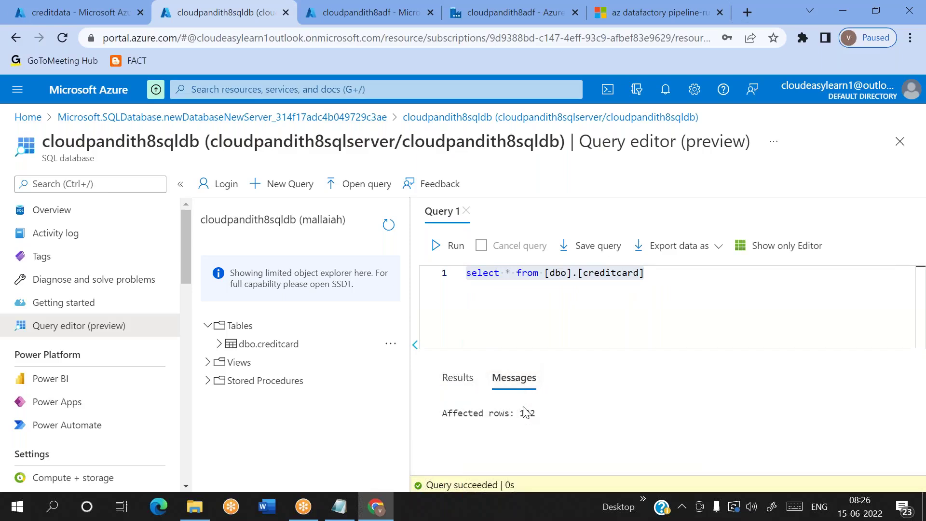
pyautogui.doubleClick(528, 413)
pyautogui.click(464, 378)
# Step: Load more result rows, then return to the Data Factory trigger editor
pyautogui.scroll(-20, 575, 449)
pyautogui.click(673, 465)
pyautogui.scroll(-3, 598, 427)
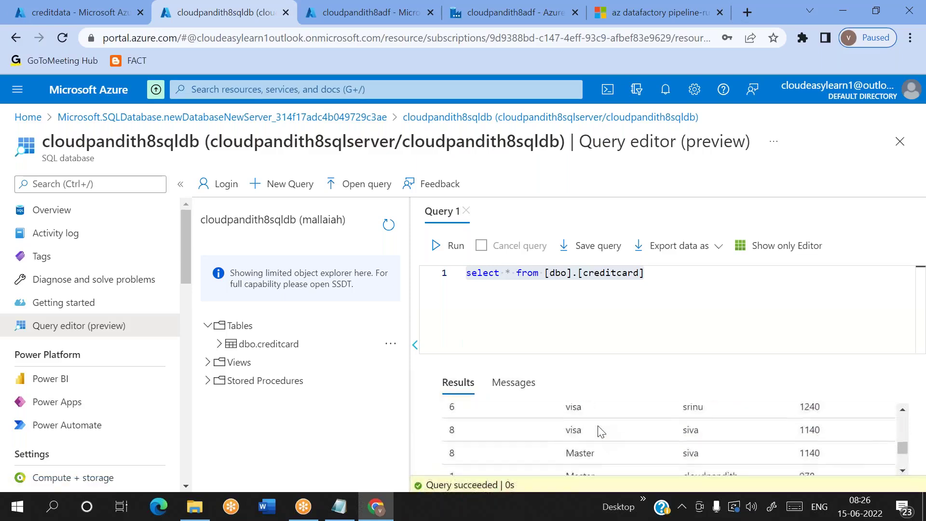
pyautogui.scroll(-5, 599, 430)
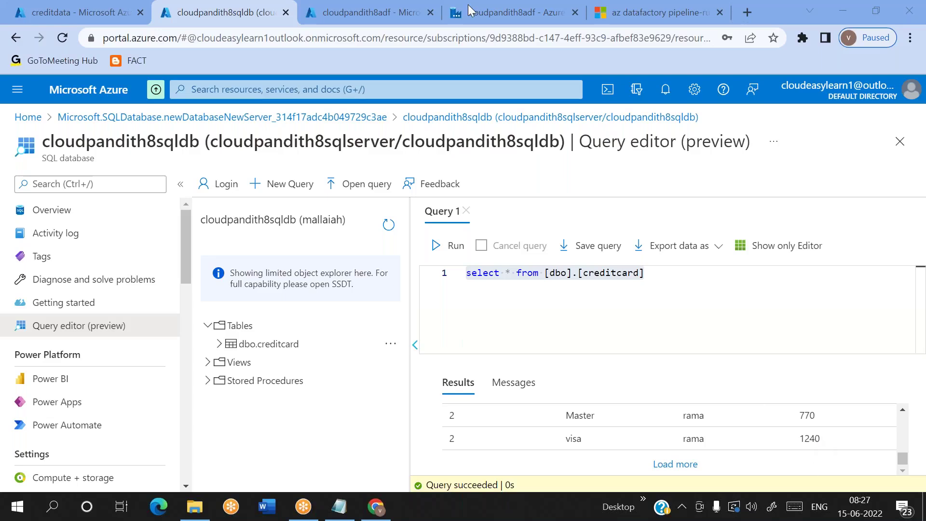
pyautogui.click(471, 21)
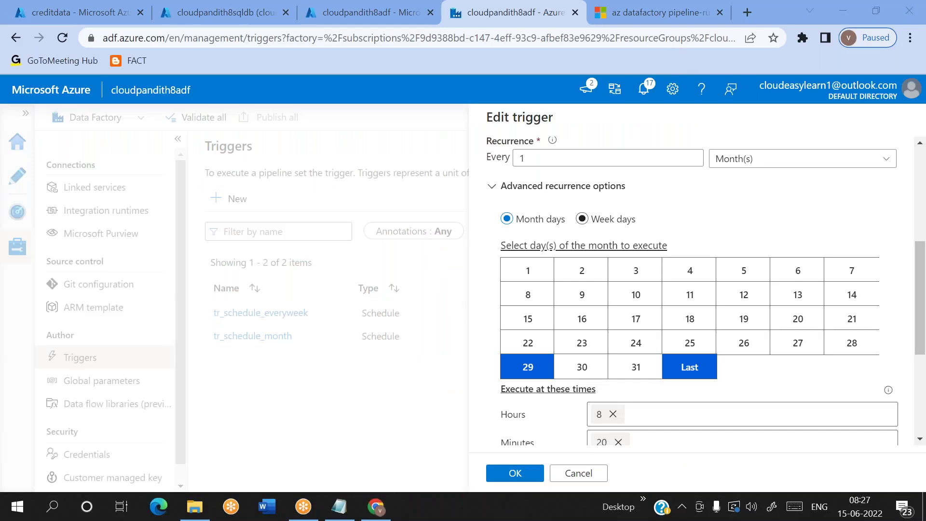
# Step: Set the trigger to recur every day with hours 8 and 10 and minute 0, replacing 20
pyautogui.click(775, 164)
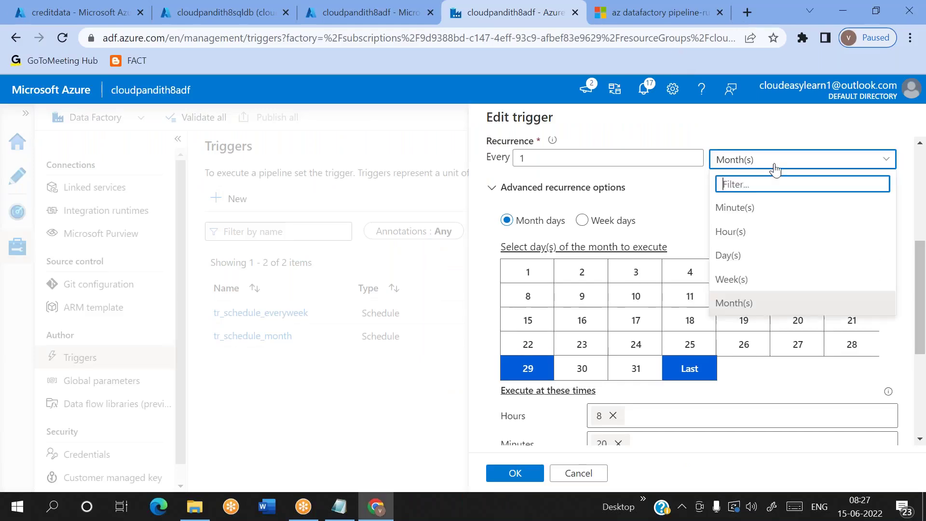
pyautogui.click(731, 255)
pyautogui.click(631, 235)
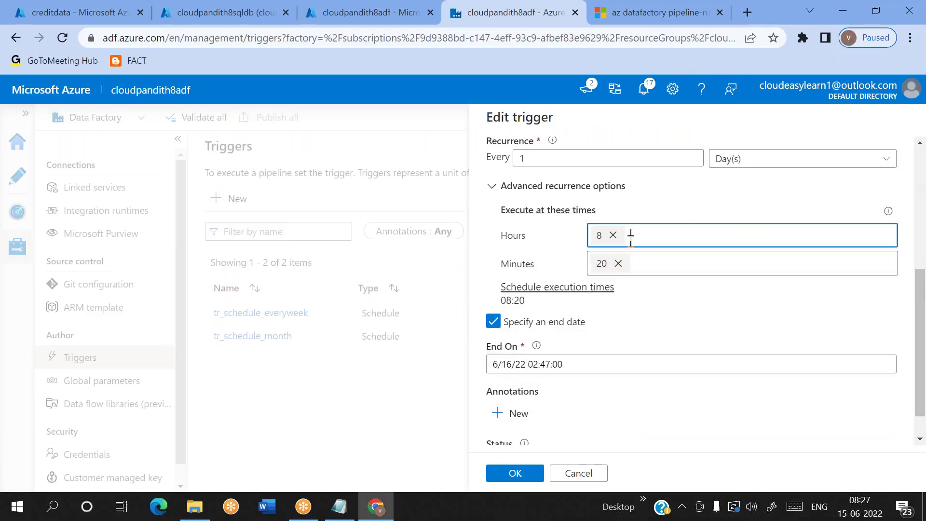
pyautogui.click(618, 263)
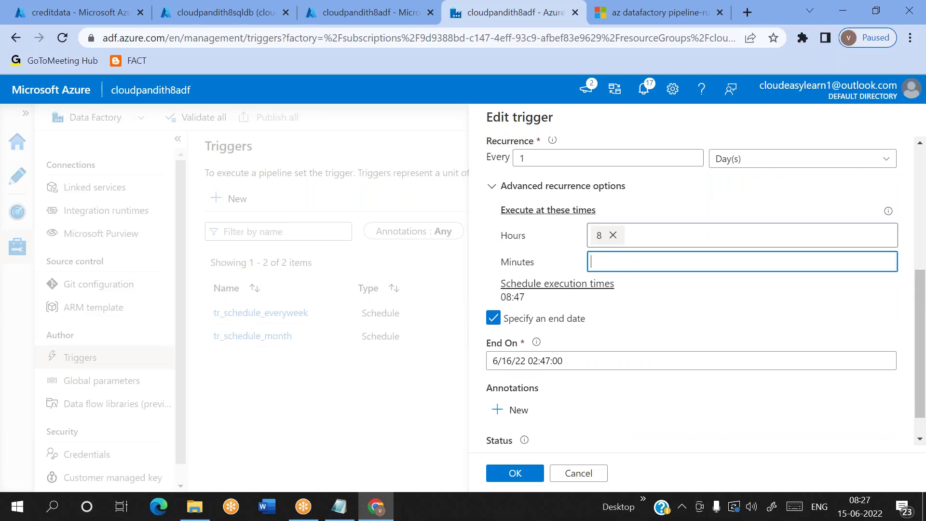
pyautogui.write('0')
pyautogui.click(639, 240)
pyautogui.write('10')
pyautogui.click(700, 341)
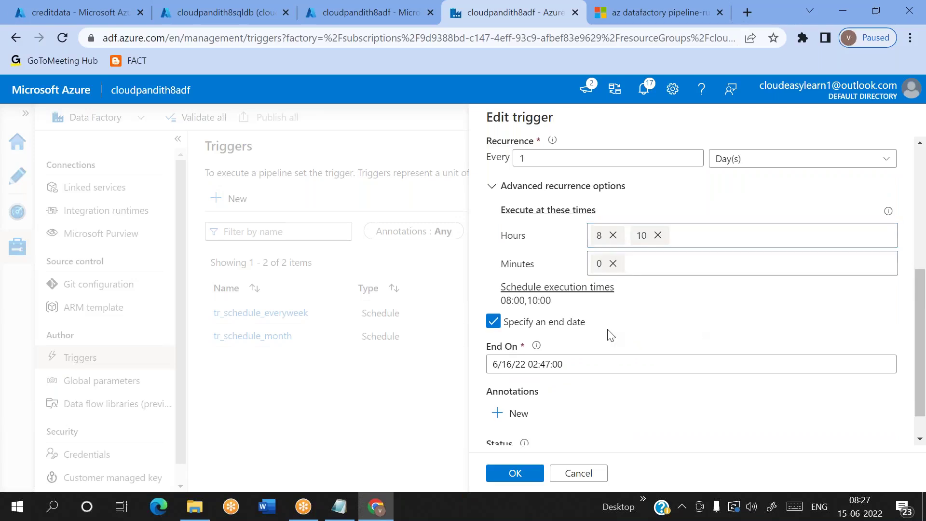
pyautogui.moveTo(500, 300); pyautogui.dragTo(581, 302)
pyautogui.click(529, 301)
pyautogui.click(600, 310)
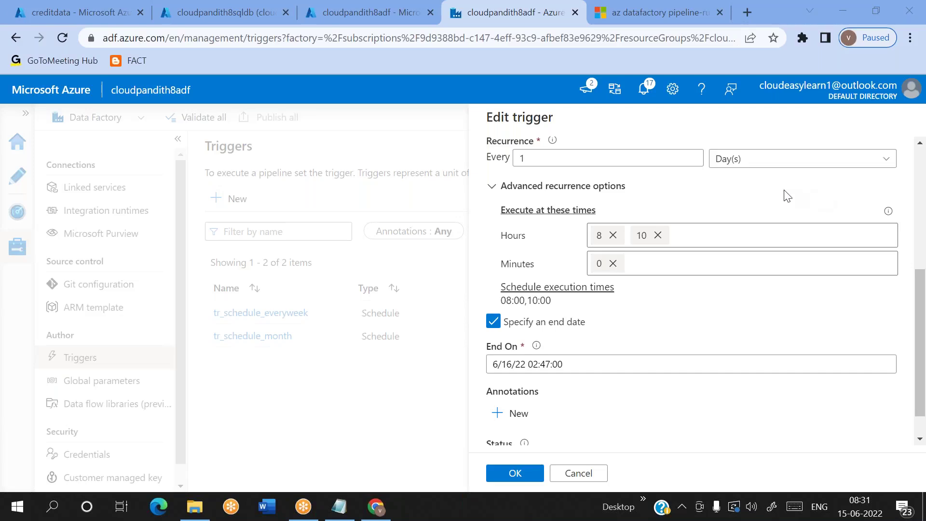
# Step: Cancel the Edit trigger panel and choose Discard changes
pyautogui.click(579, 473)
pyautogui.click(388, 326)
# Step: View the Monitor's pipeline runs, then open Alerts & metrics and its Metrics view
pyautogui.click(17, 211)
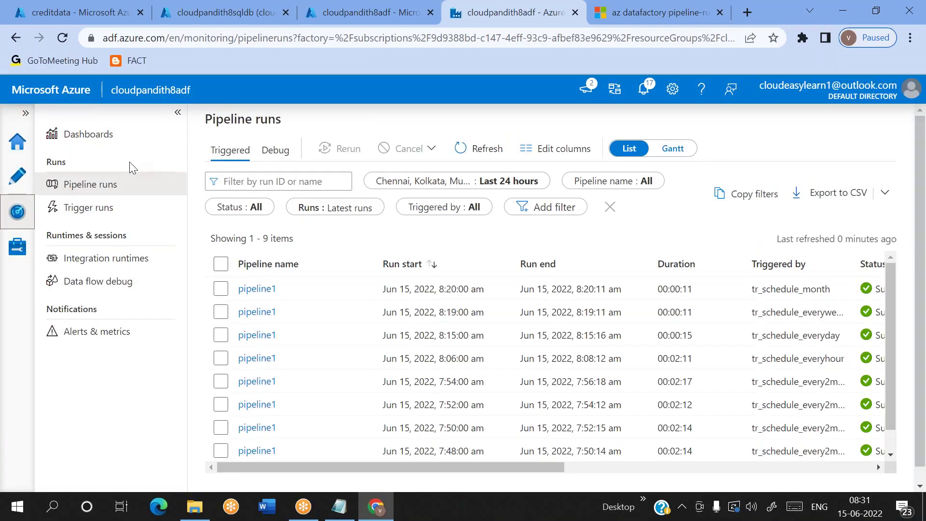
pyautogui.click(104, 332)
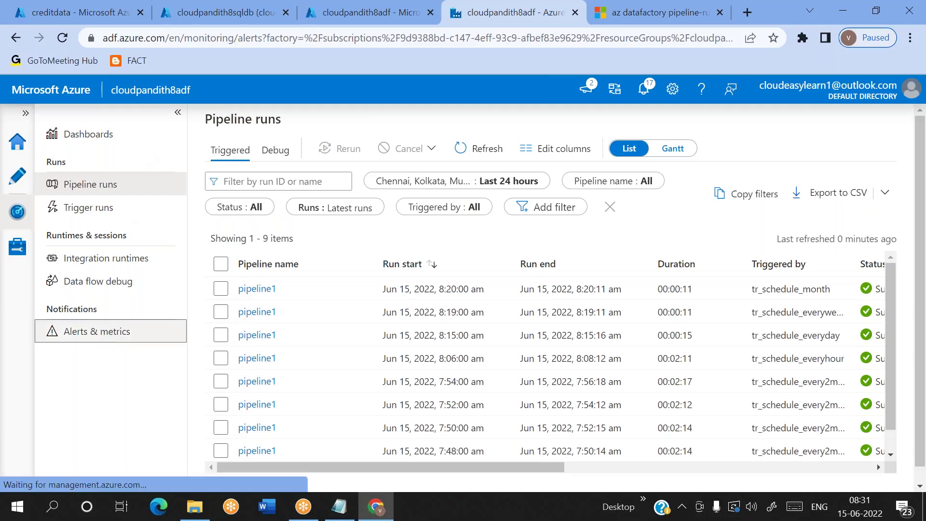
pyautogui.click(307, 148)
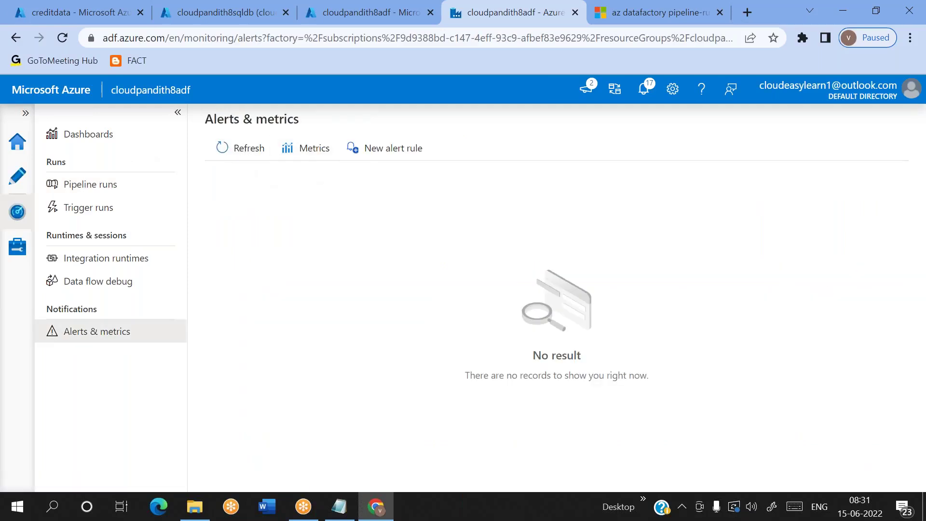
pyautogui.click(401, 20)
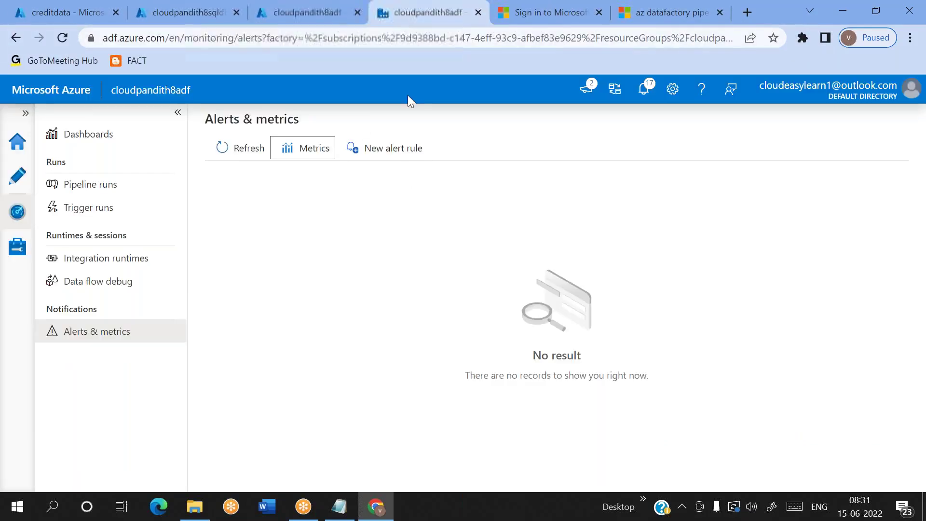
# Step: Start a new alert rule with severity Sev0, browse target criteria, then cancel it uncreated
pyautogui.click(395, 157)
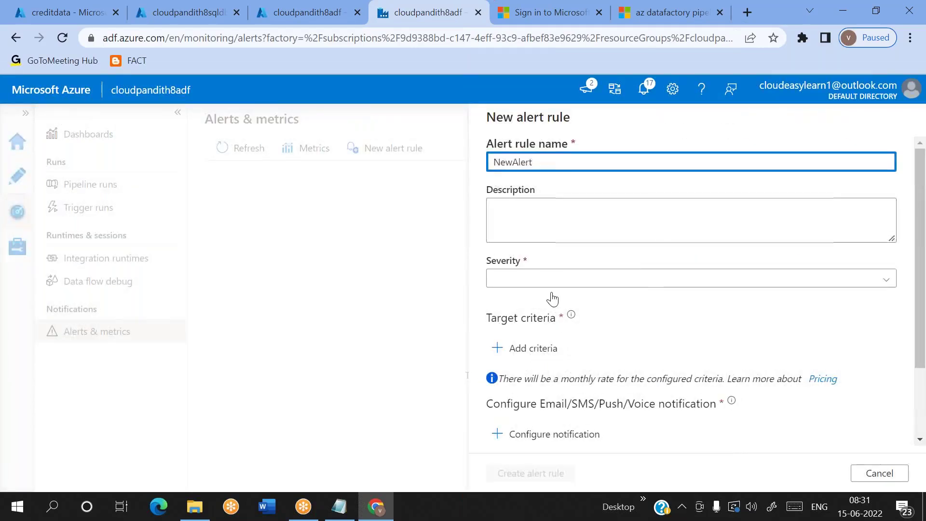
pyautogui.click(541, 282)
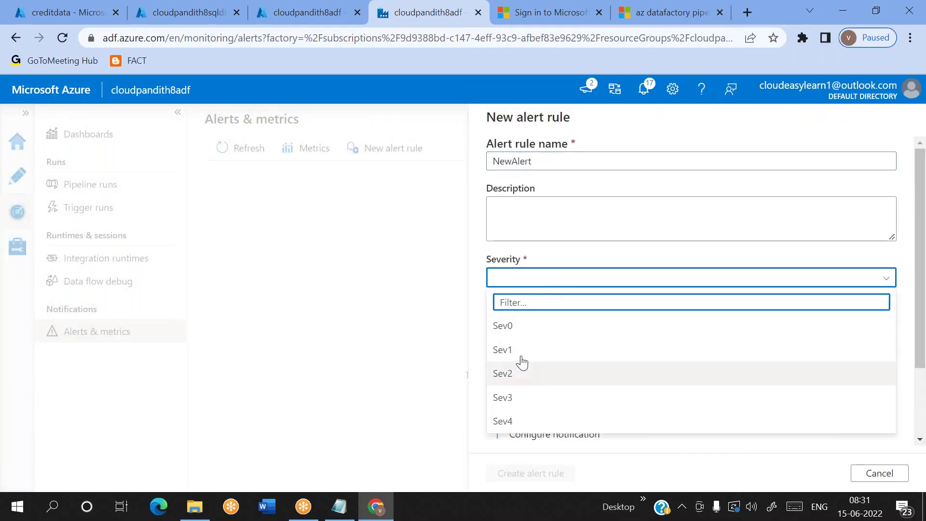
pyautogui.click(519, 330)
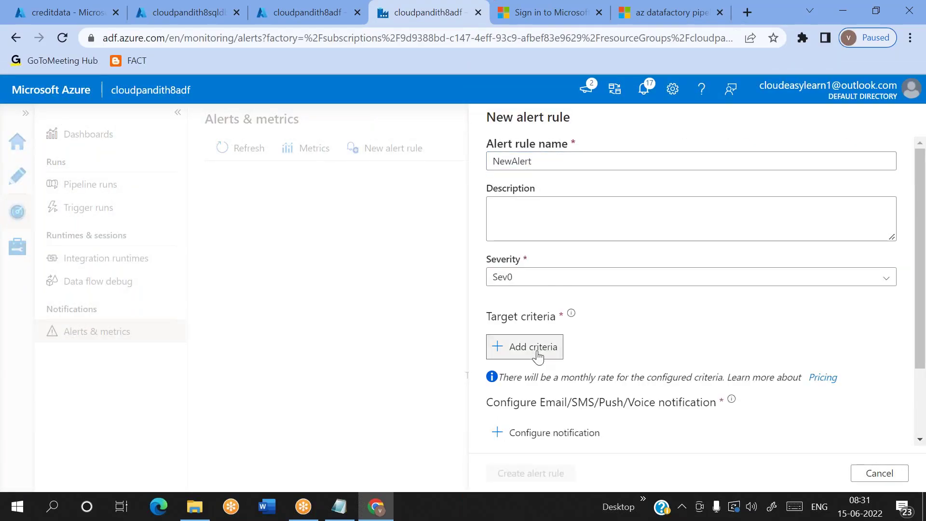
pyautogui.click(537, 350)
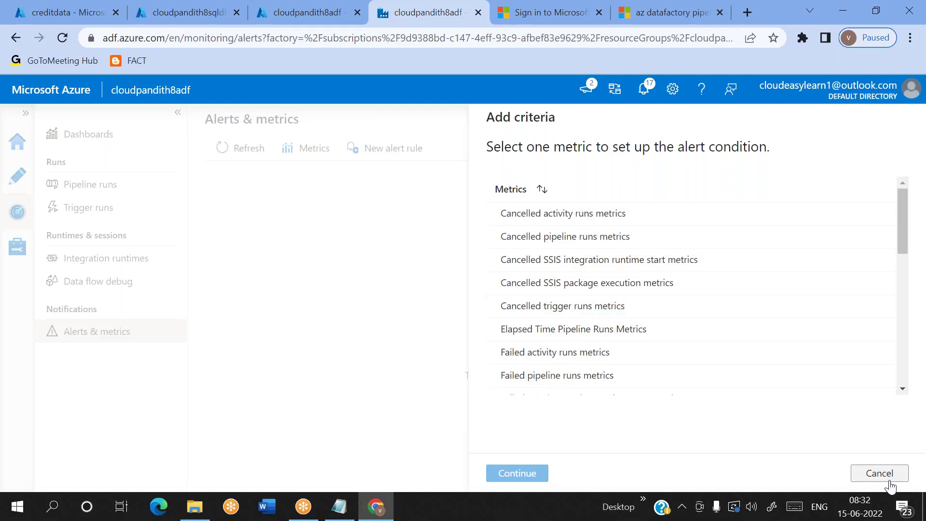
pyautogui.click(875, 473)
pyautogui.scroll(-2, 757, 434)
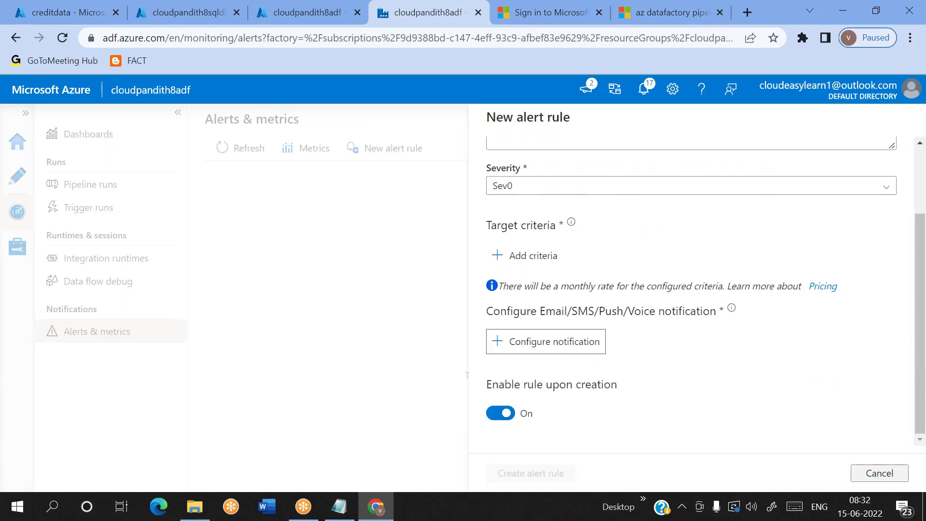
pyautogui.click(893, 482)
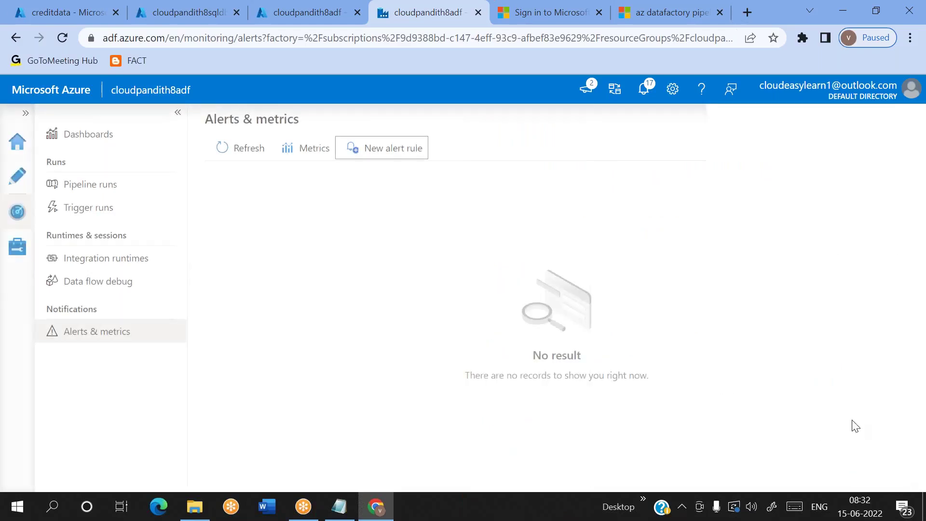